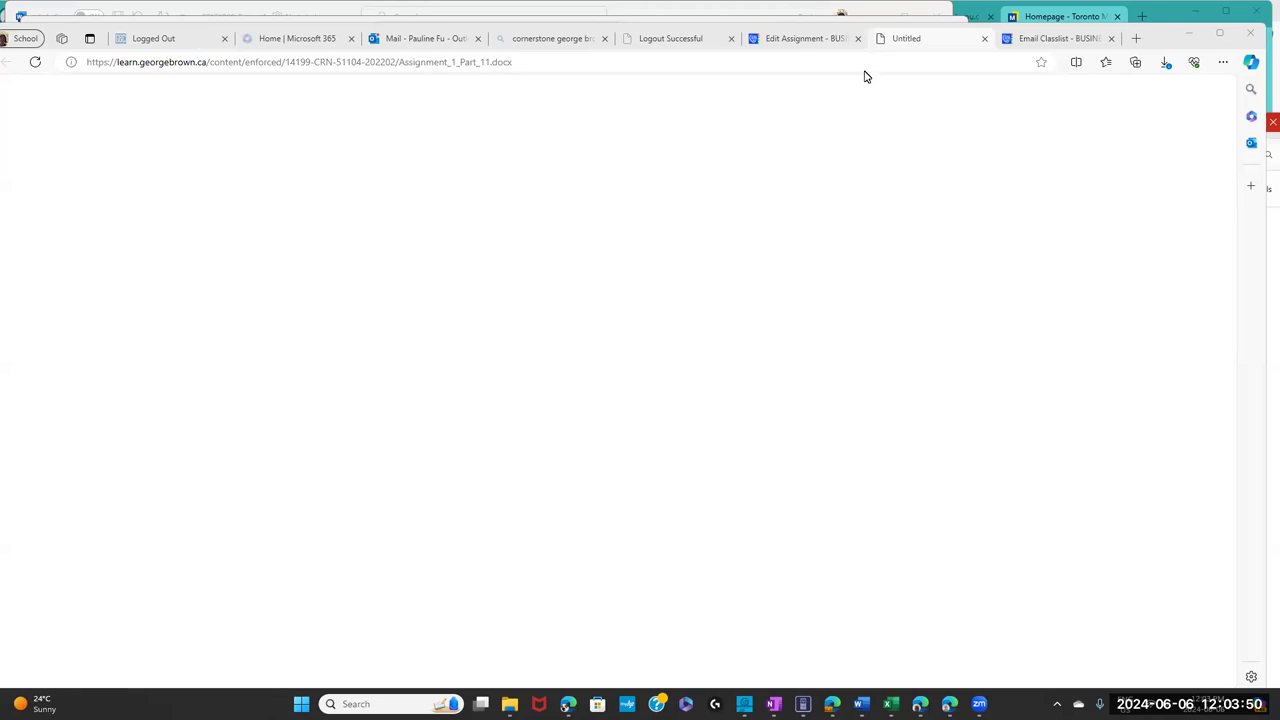
- Close the blank Untitled download tab and inspect the docx link's details in the Instructions editor
click(984, 40)
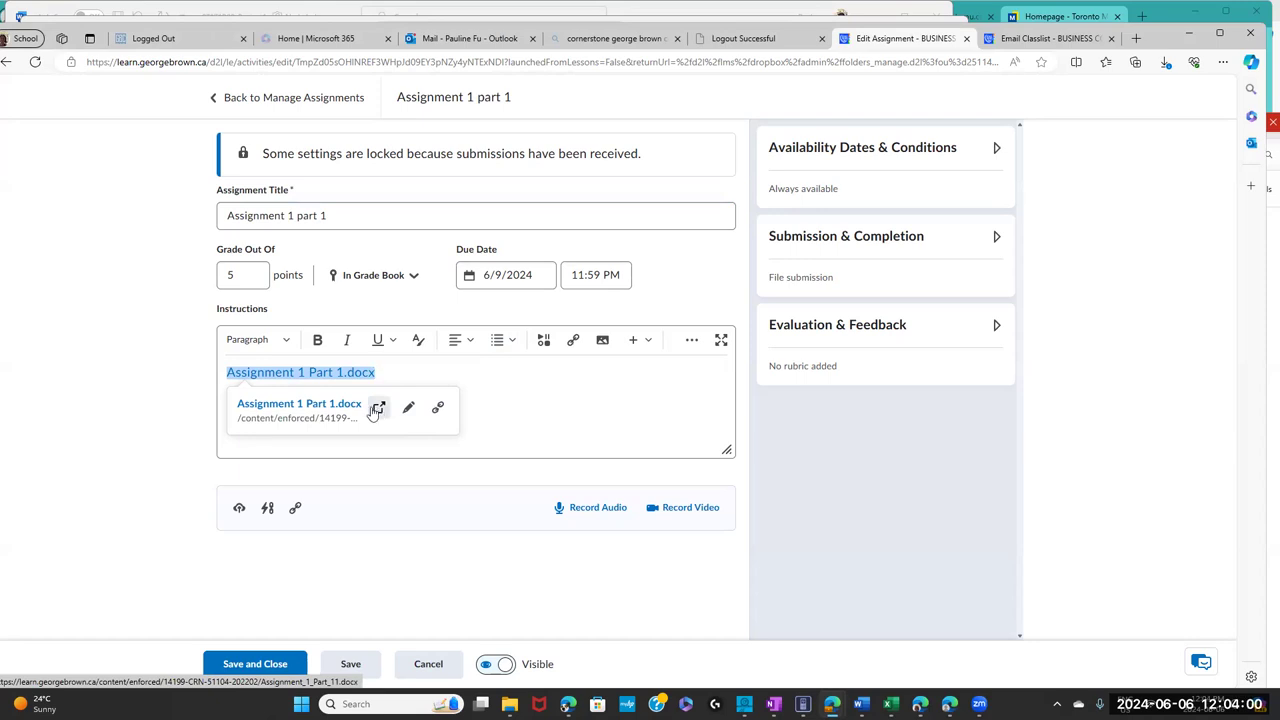
click(174, 397)
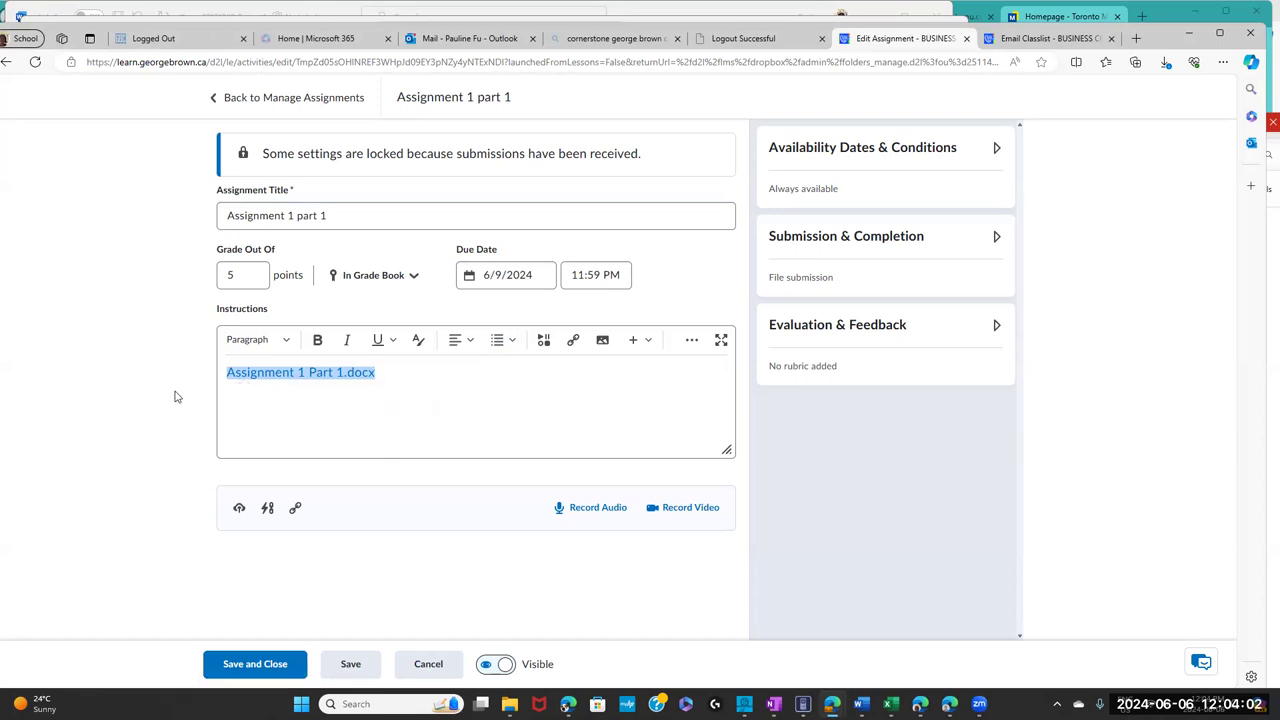
click(258, 407)
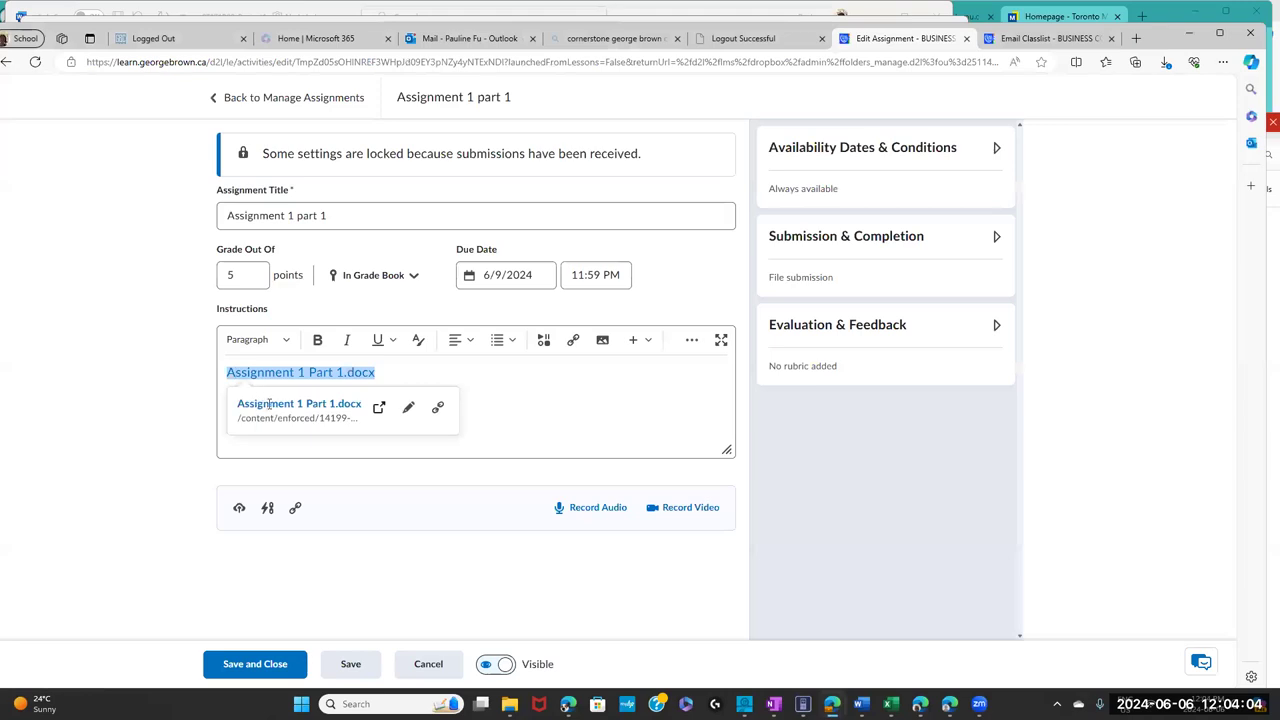
click(180, 418)
click(256, 378)
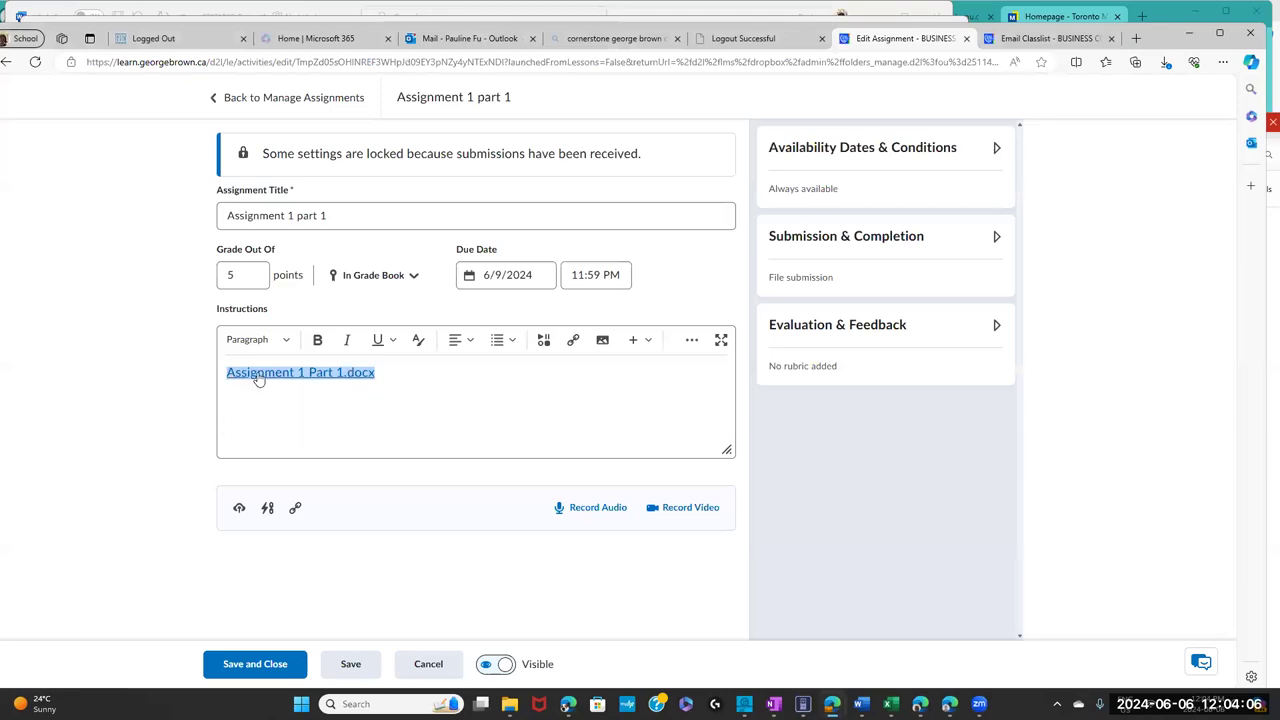
- Select words of the Assignment 1 Part 1.docx link text, then switch to File Explorer's Project folder
double_click(258, 374)
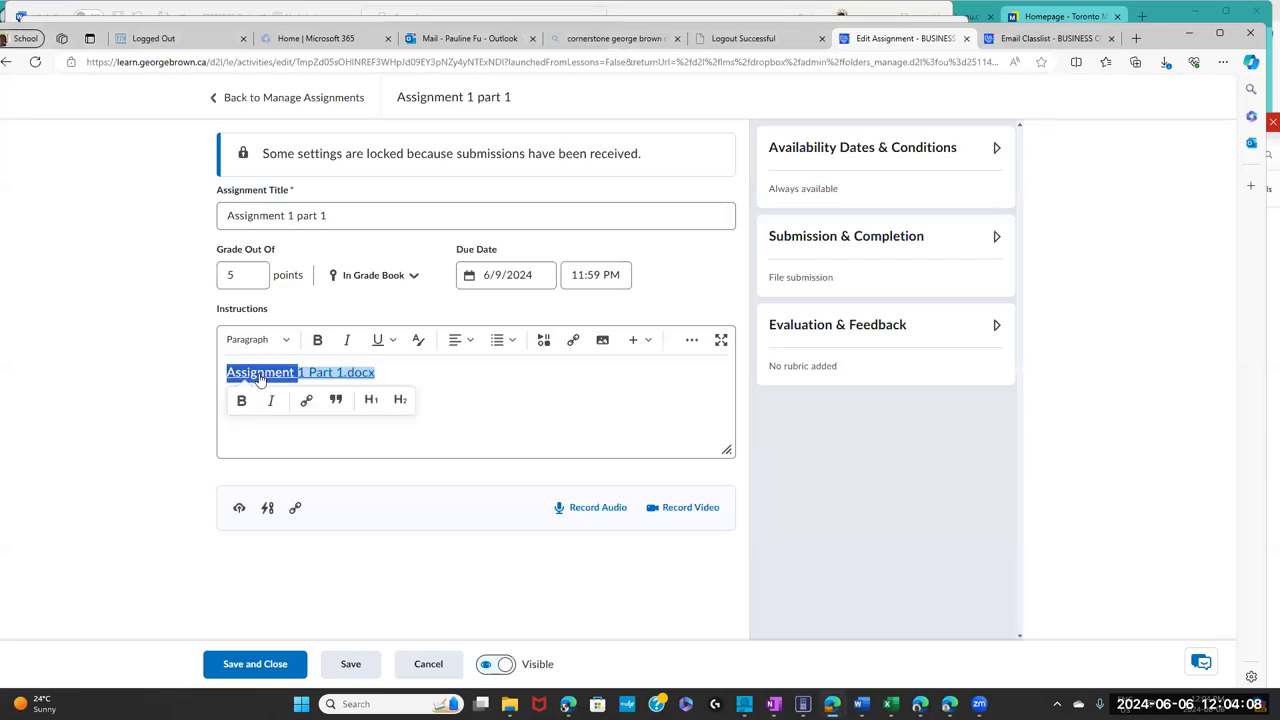
click(278, 374)
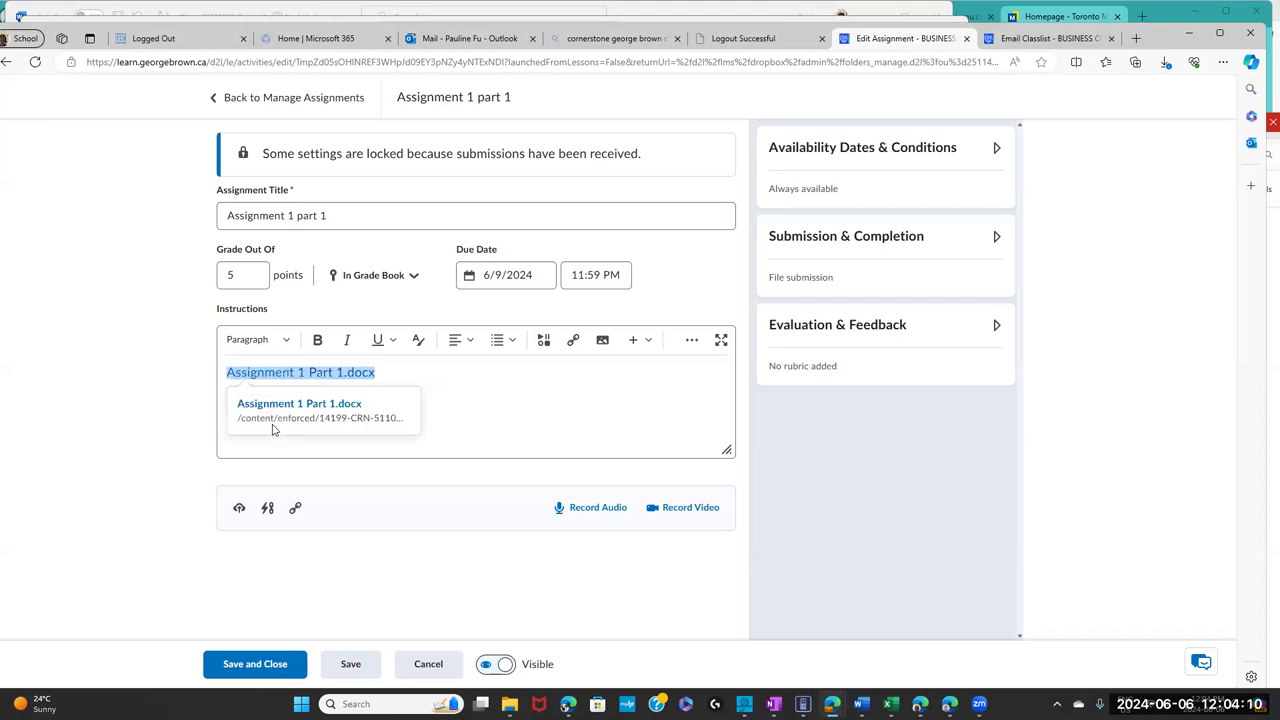
double_click(320, 372)
click(281, 423)
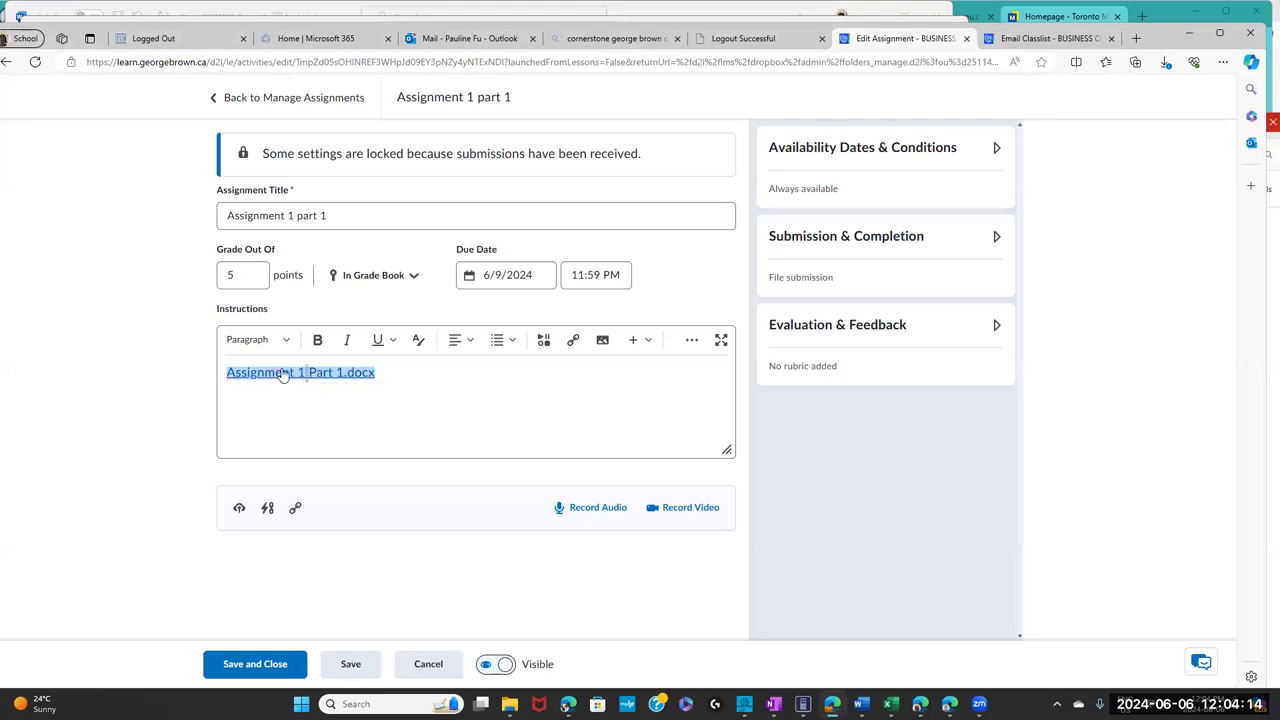
double_click(250, 374)
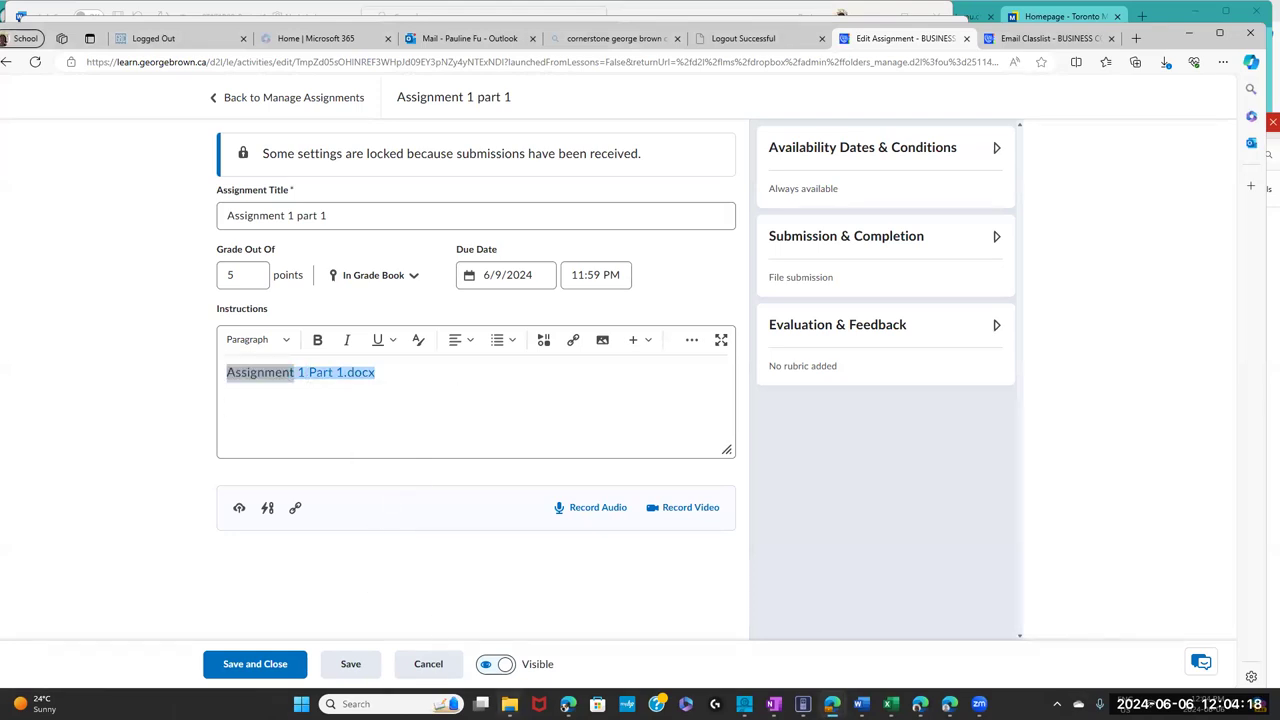
click(509, 704)
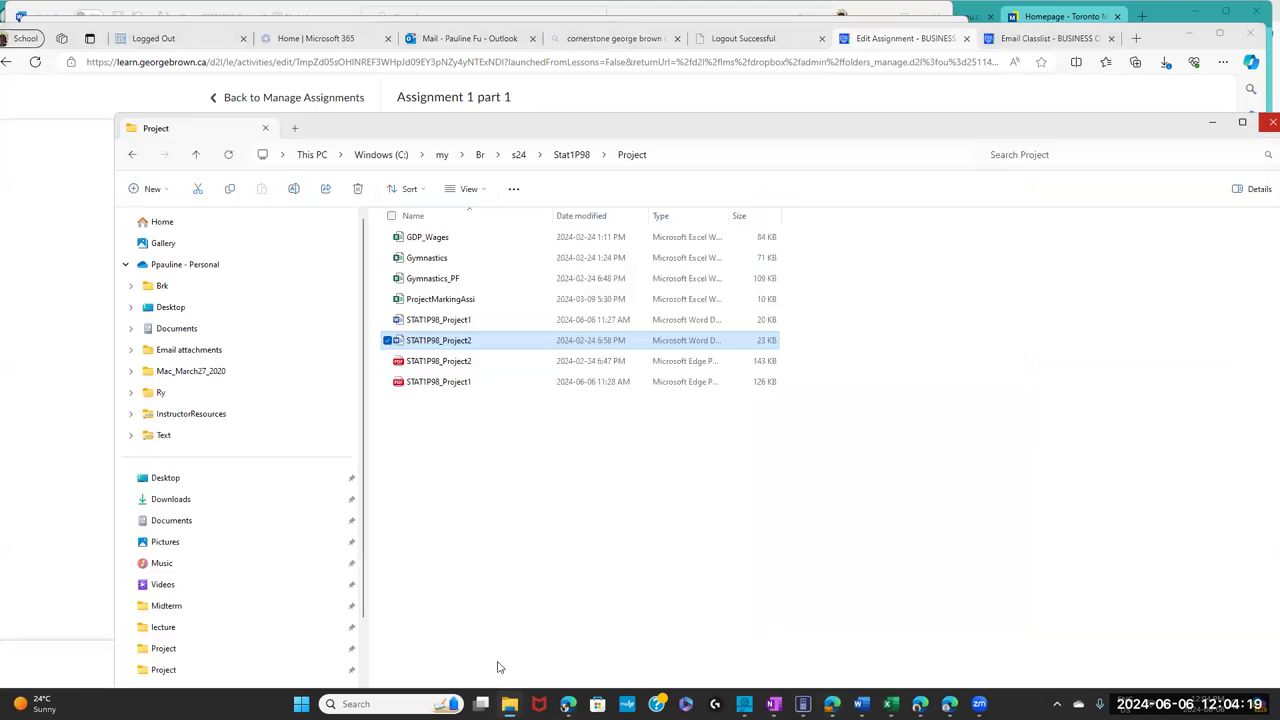
- Browse from C:\my into GB and comp1115, back up to GB, then minimize File Explorer
click(441, 154)
double_click(412, 257)
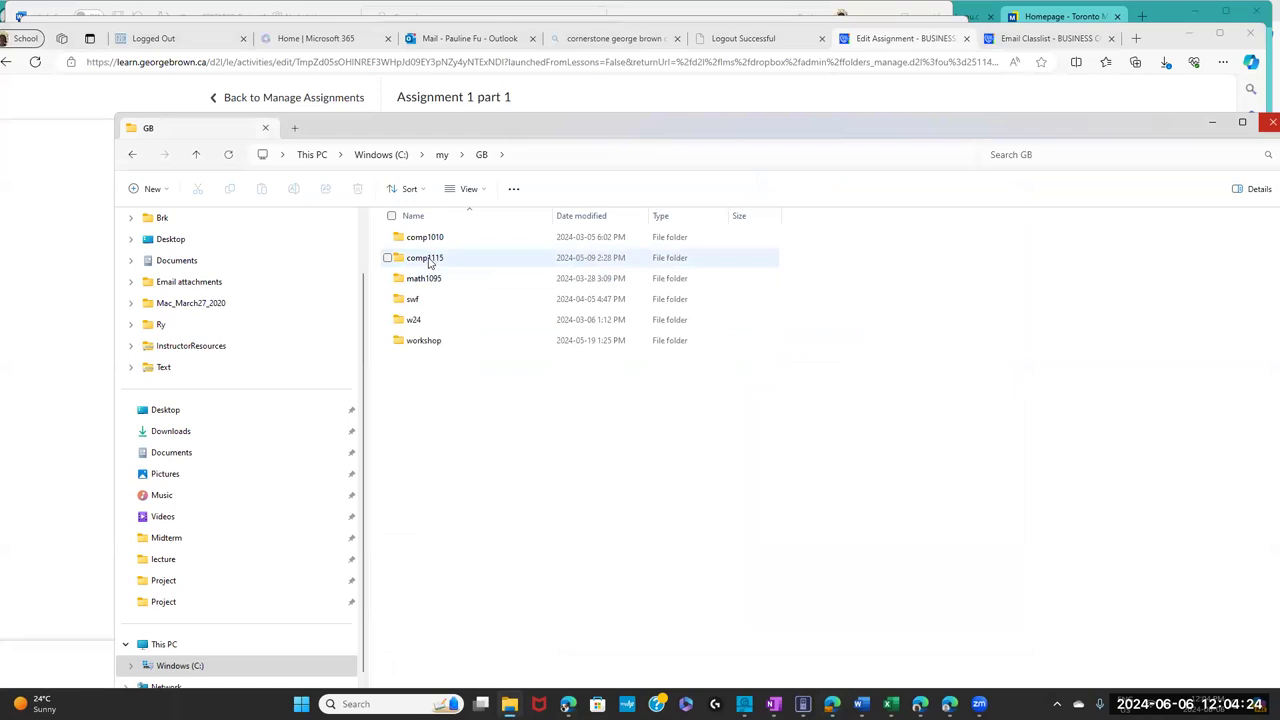
double_click(430, 260)
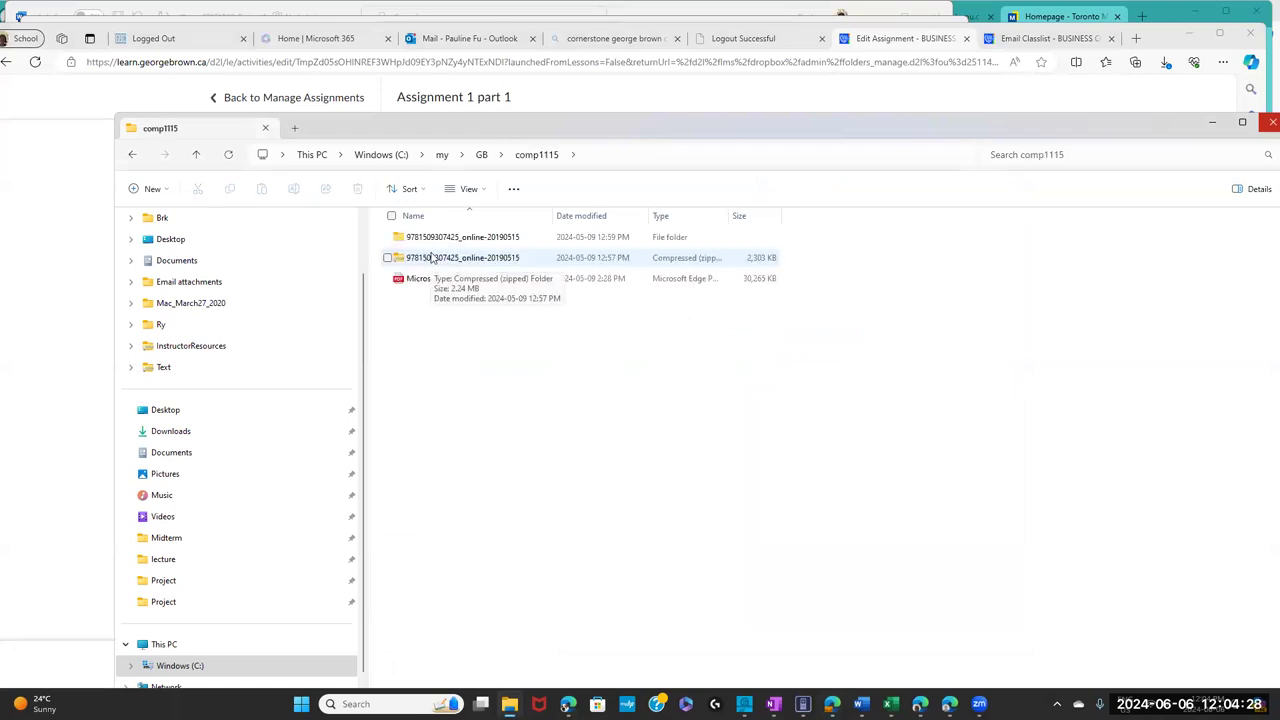
click(481, 156)
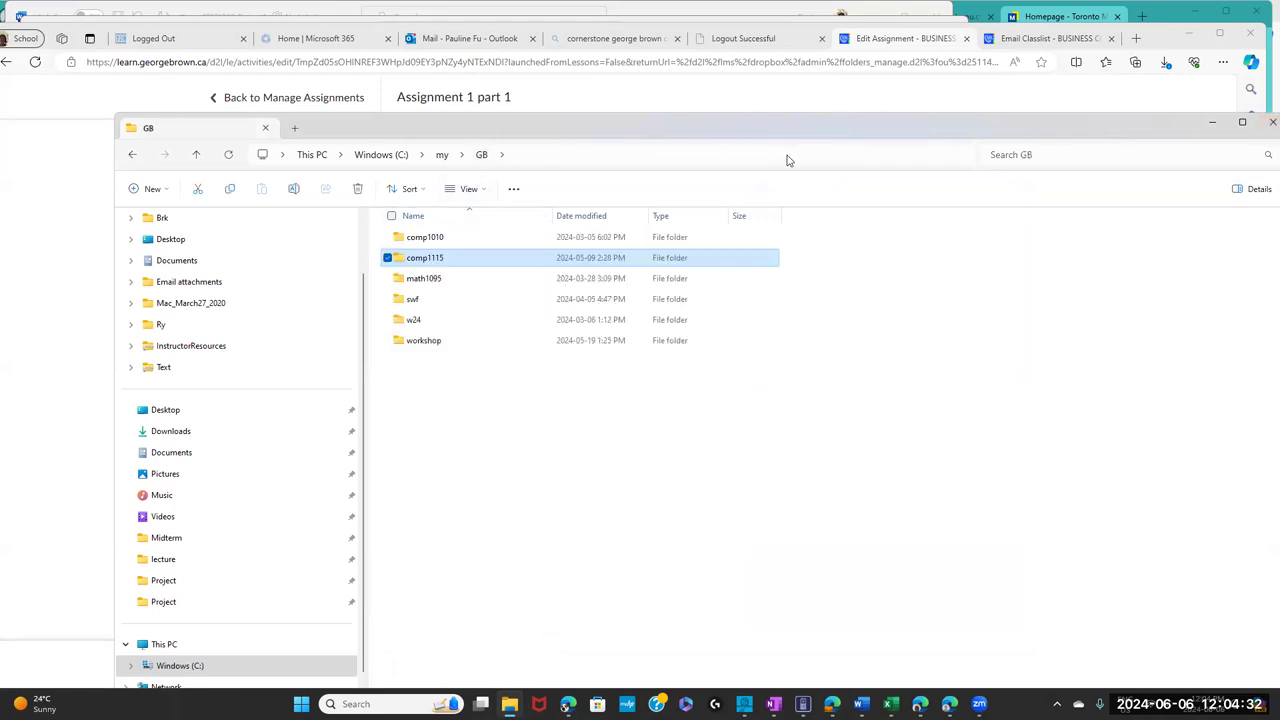
key(super+Down)
key(super+Down)
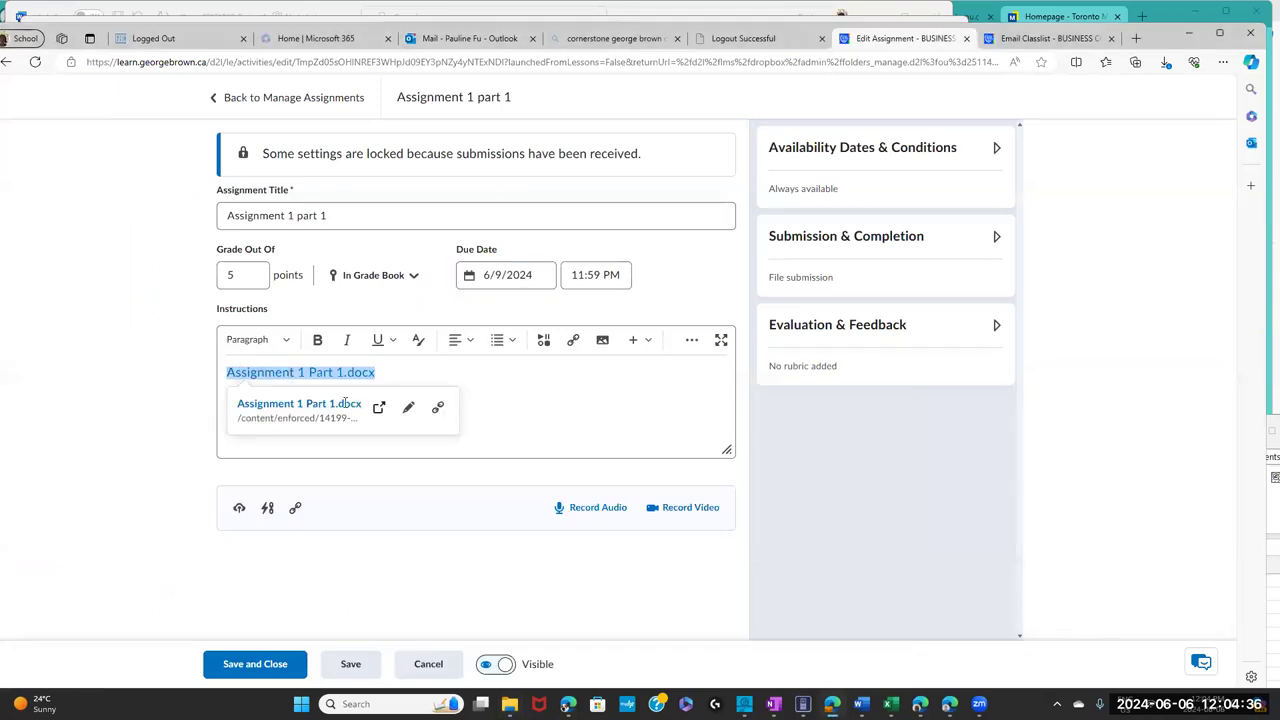
- Select the whole Assignment 1 Part 1.docx link text in the Instructions editor
click(377, 498)
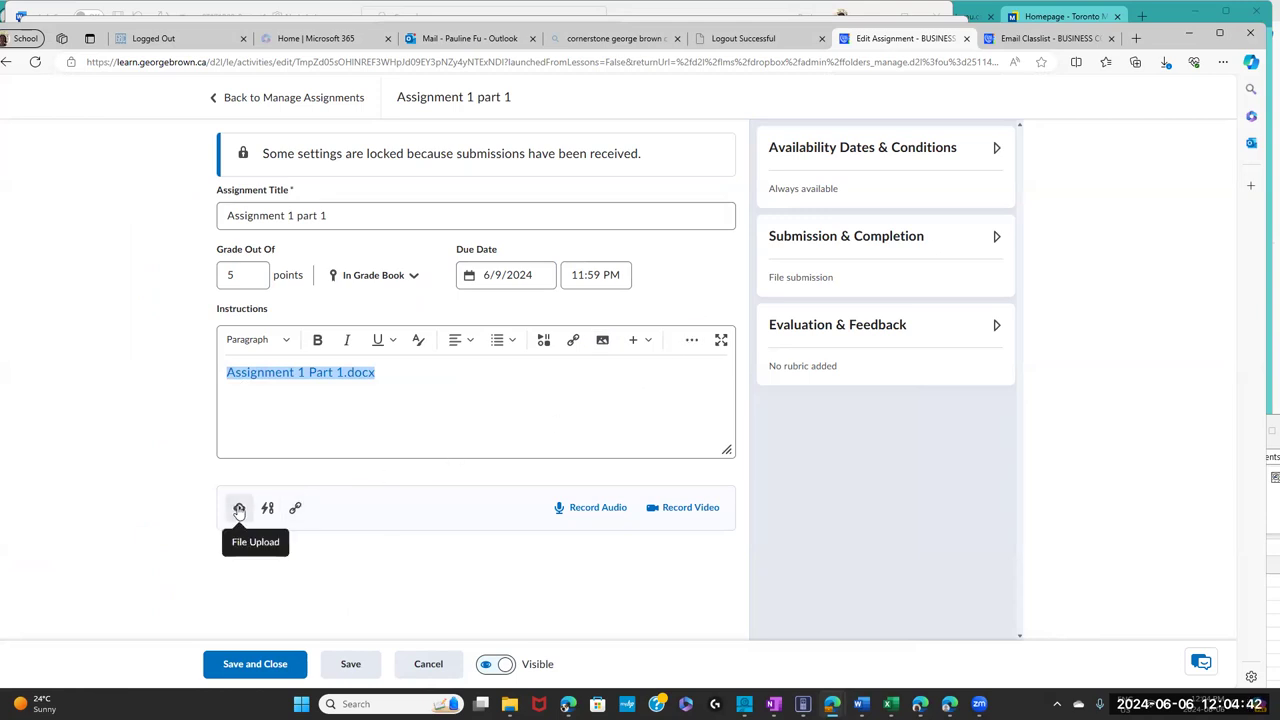
click(357, 403)
click(337, 372)
click(396, 524)
click(391, 375)
drag(391, 375, 220, 366)
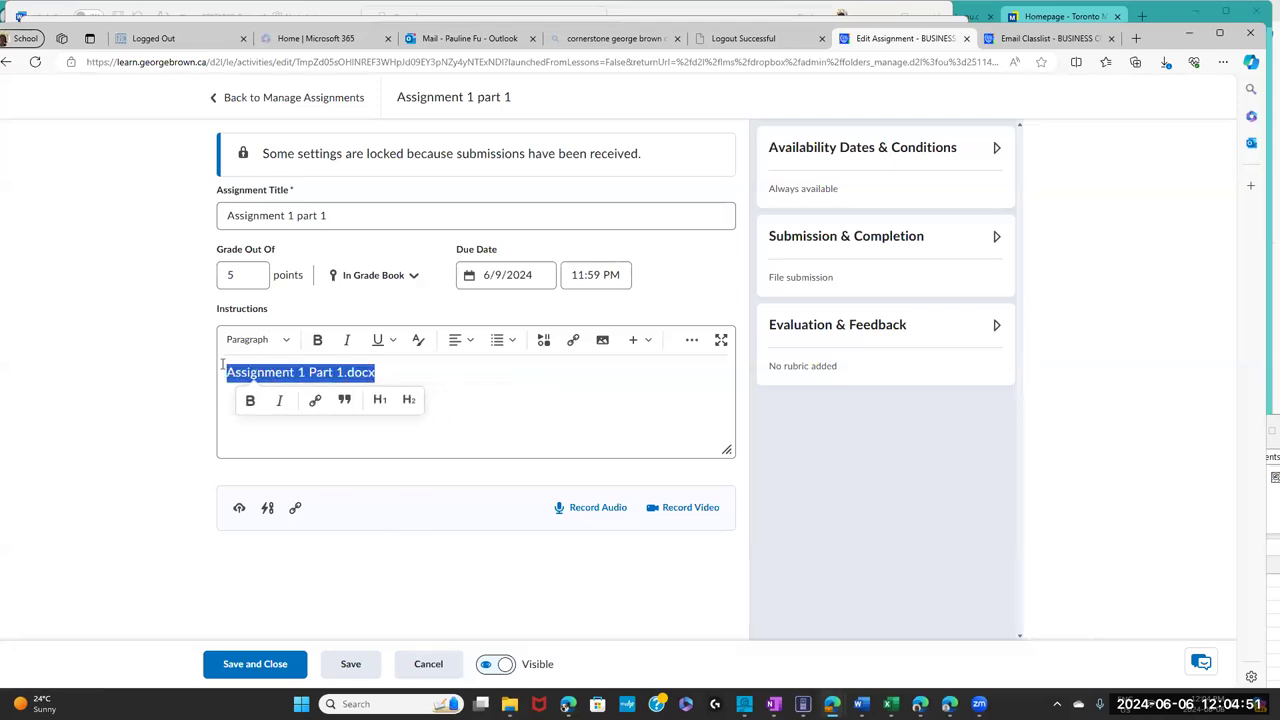
- Open the docx link in a new tab to download it, then dismiss the link menu and preview card
right_click(293, 381)
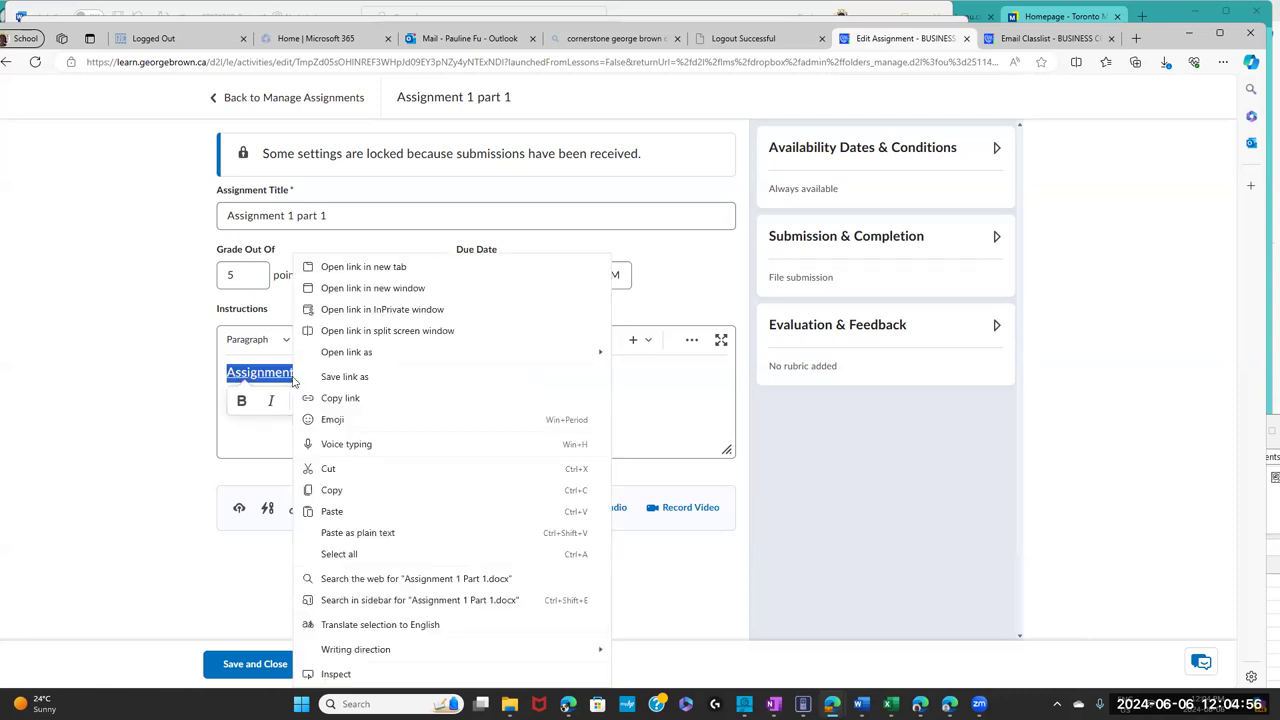
click(383, 268)
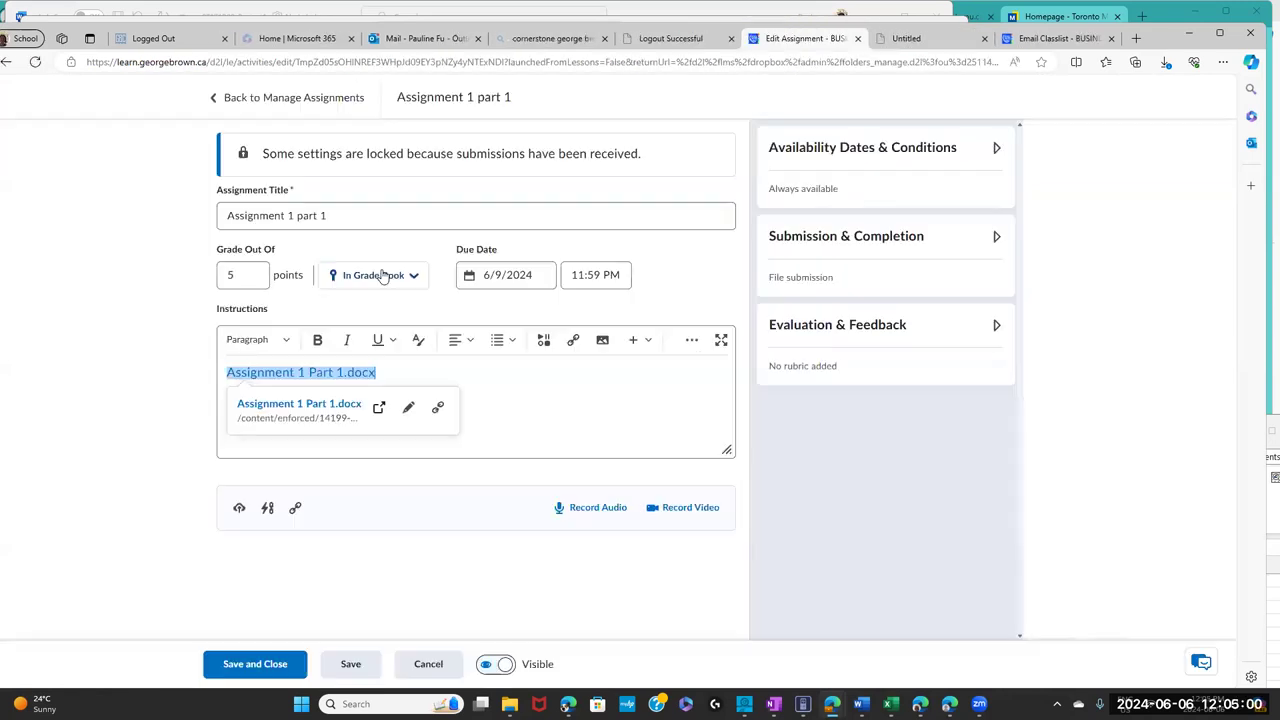
right_click(337, 376)
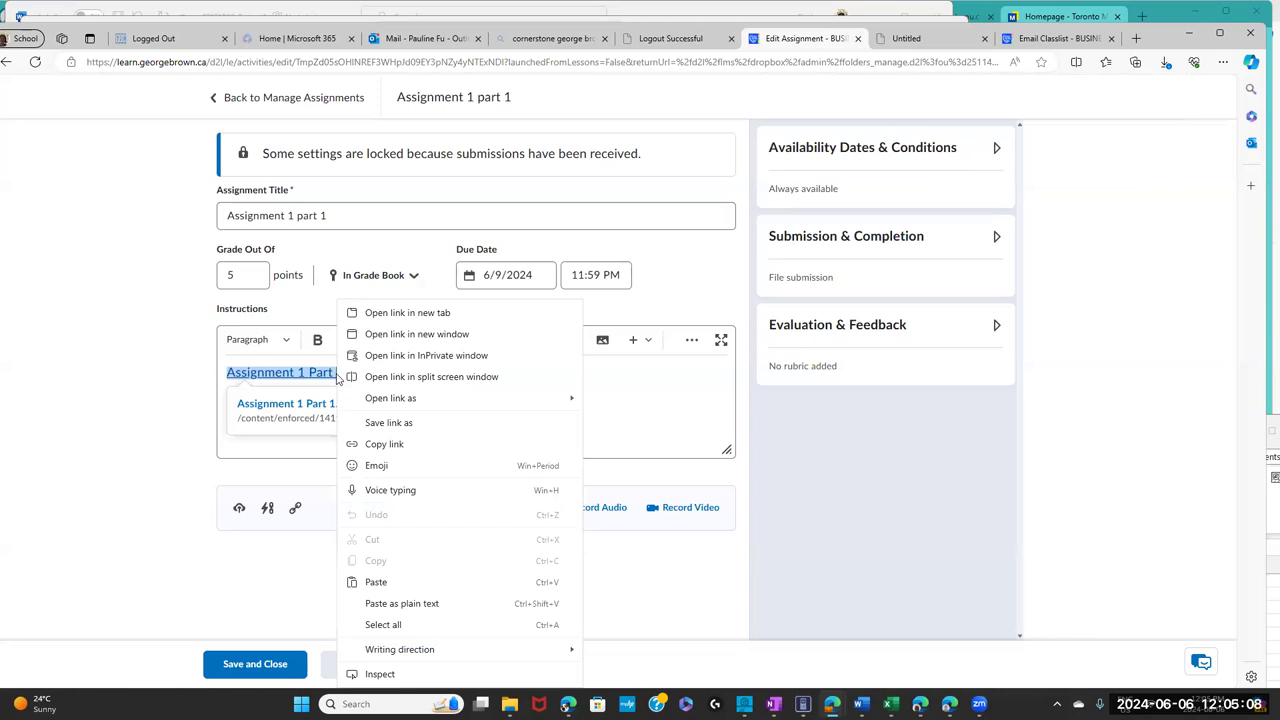
click(296, 410)
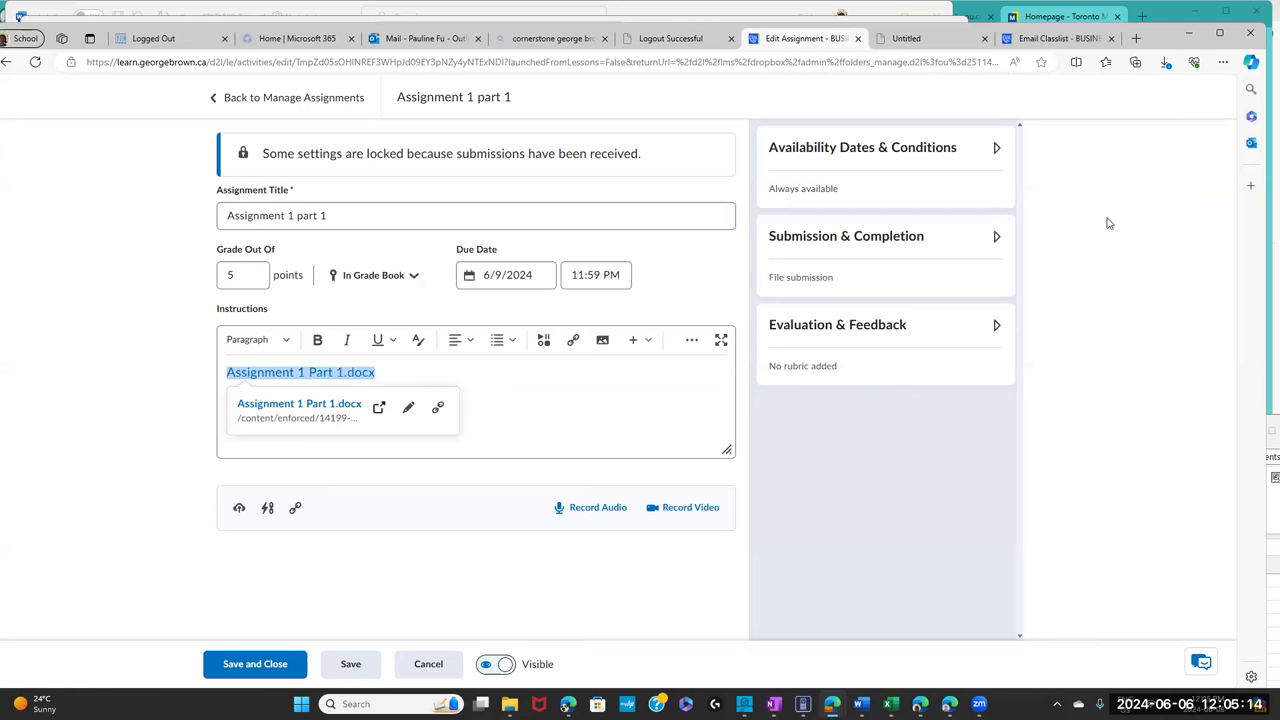
click(810, 473)
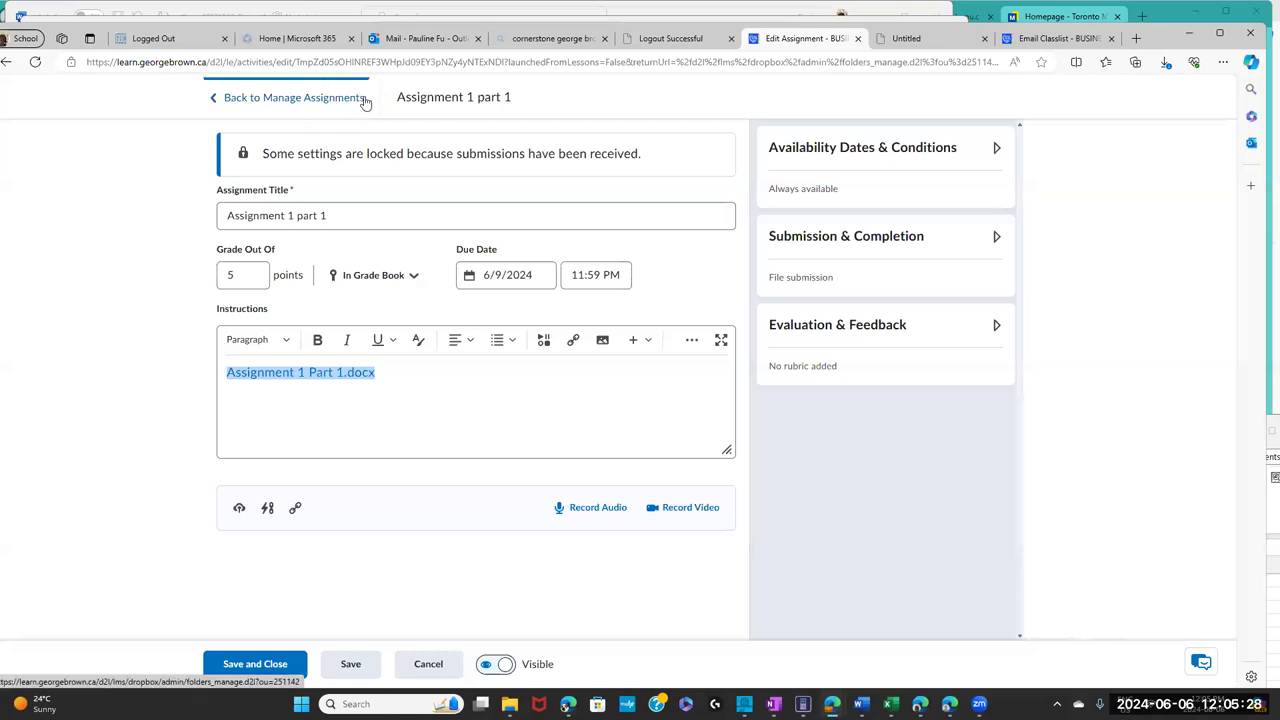
click(349, 104)
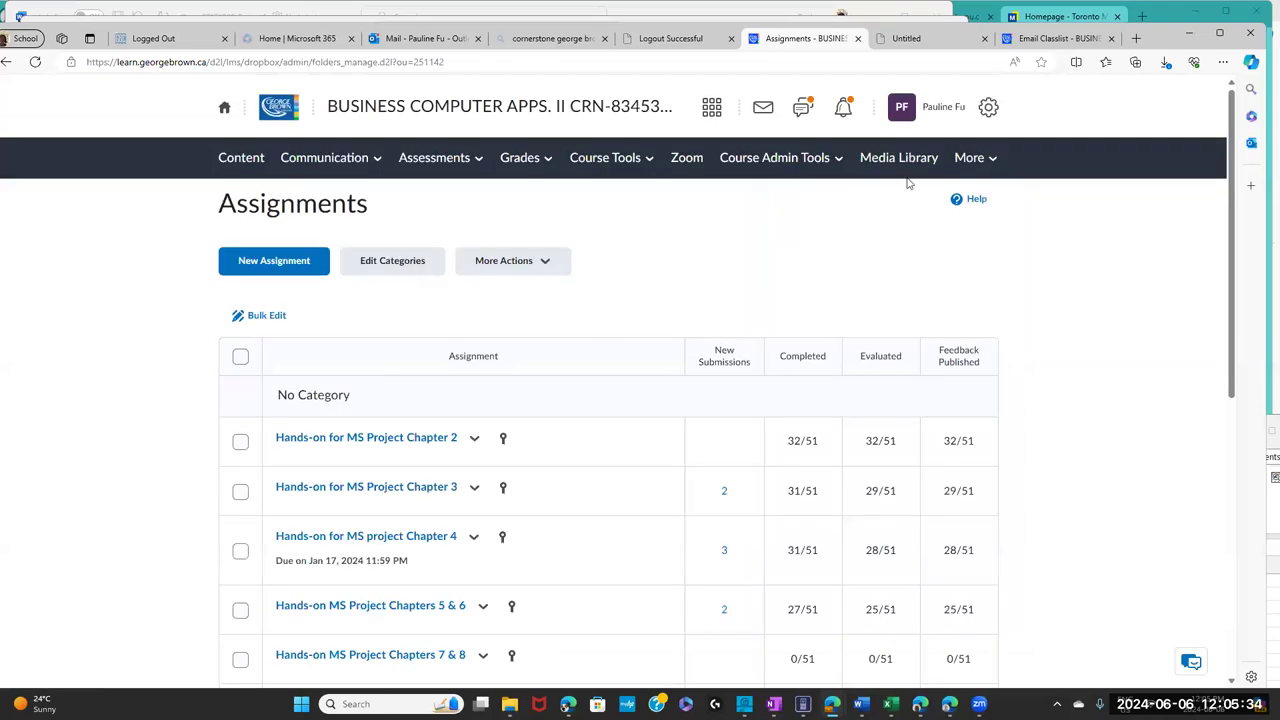
scroll(1208, 463, down, 5)
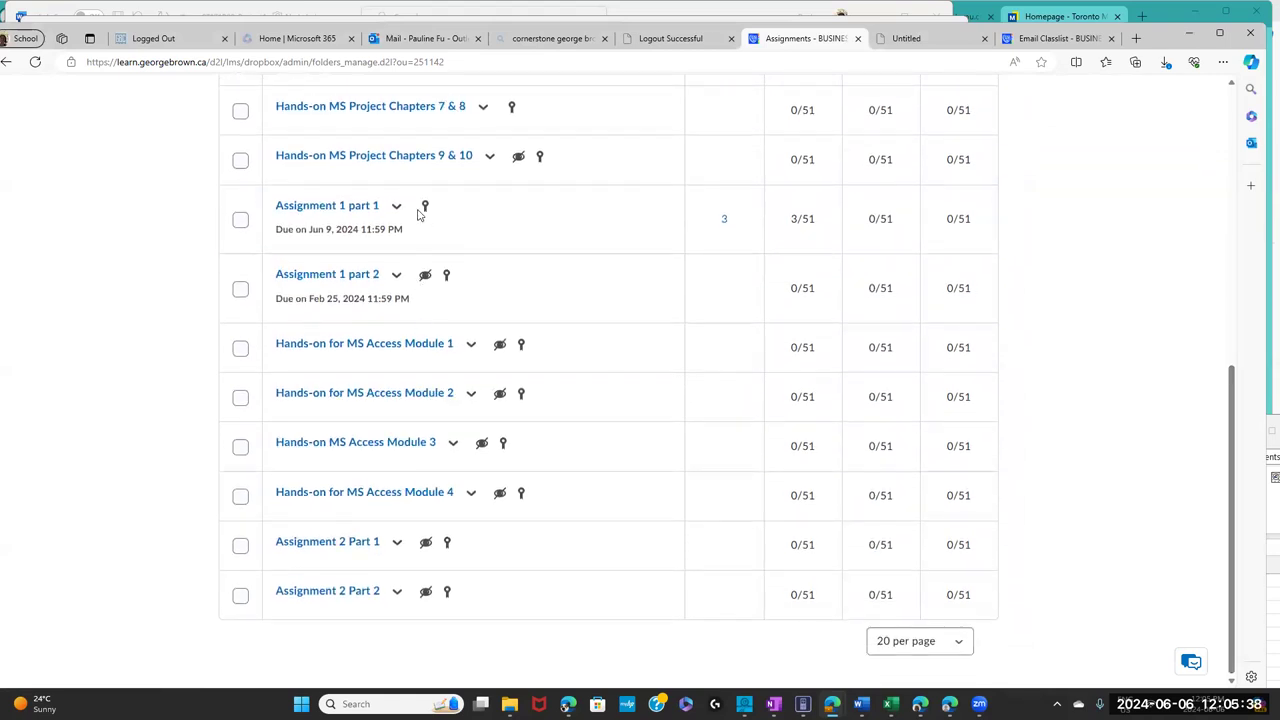
click(396, 209)
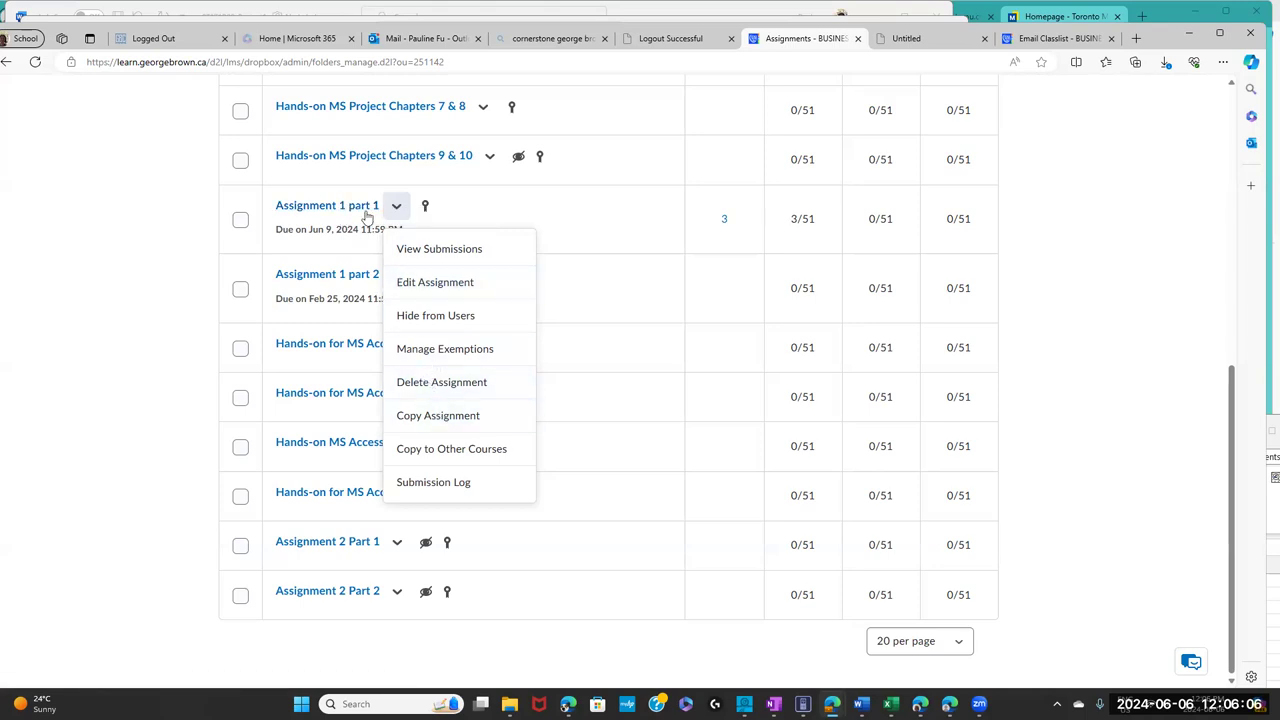
click(396, 207)
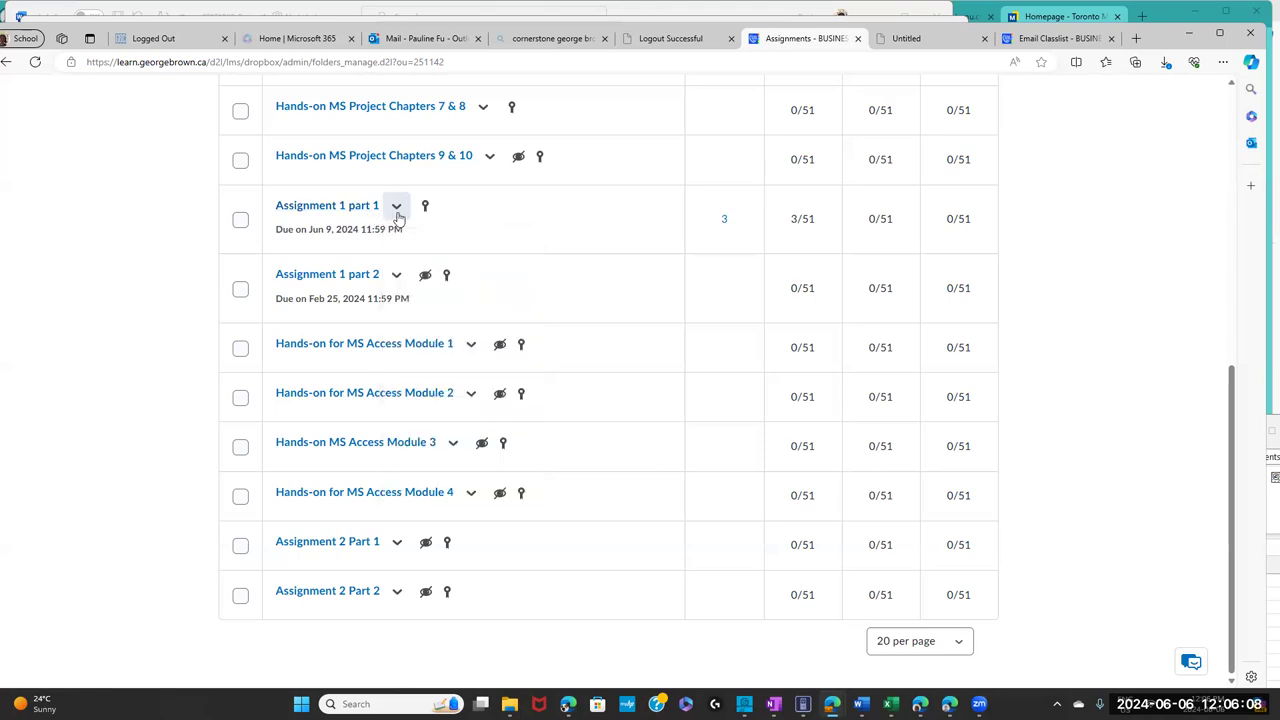
click(396, 207)
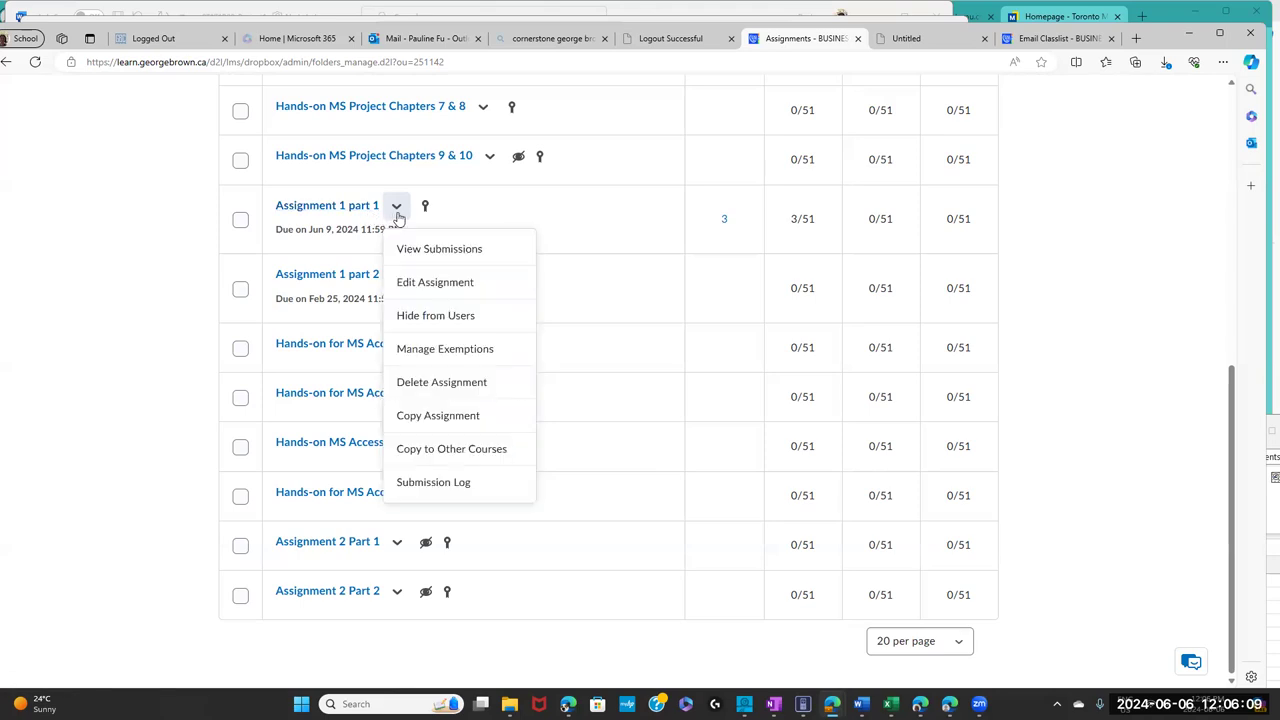
click(341, 207)
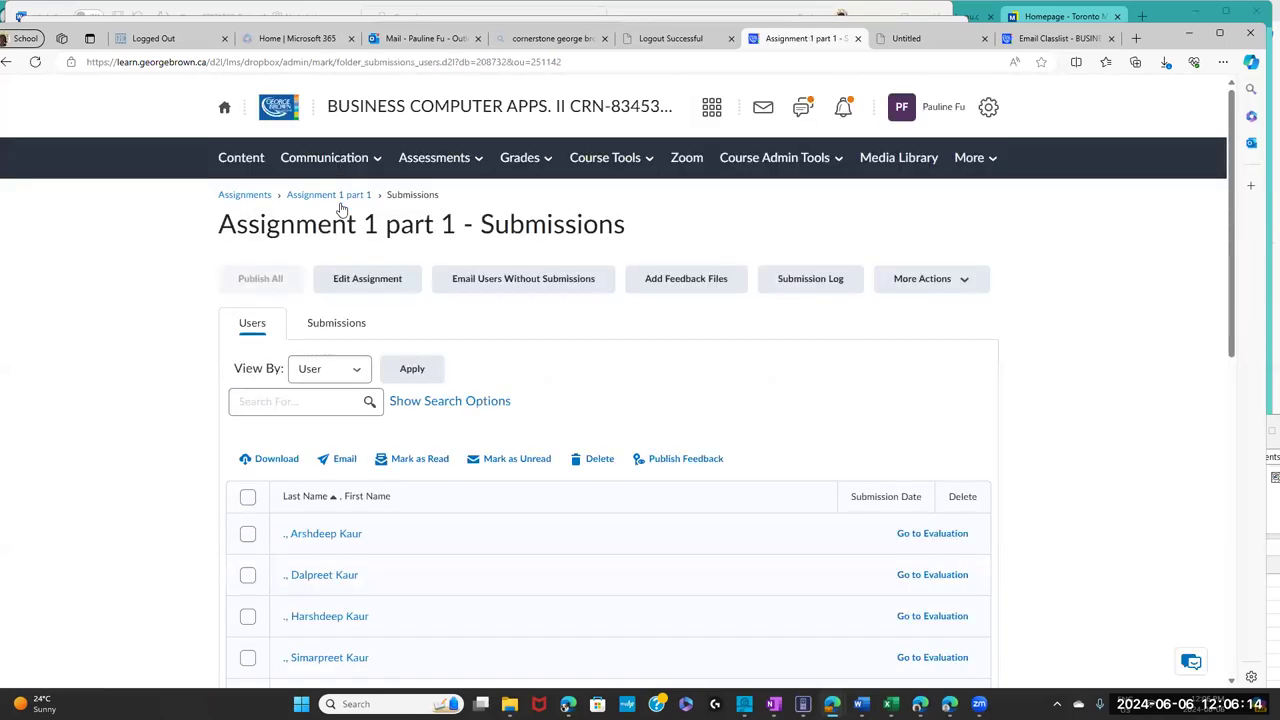
click(388, 280)
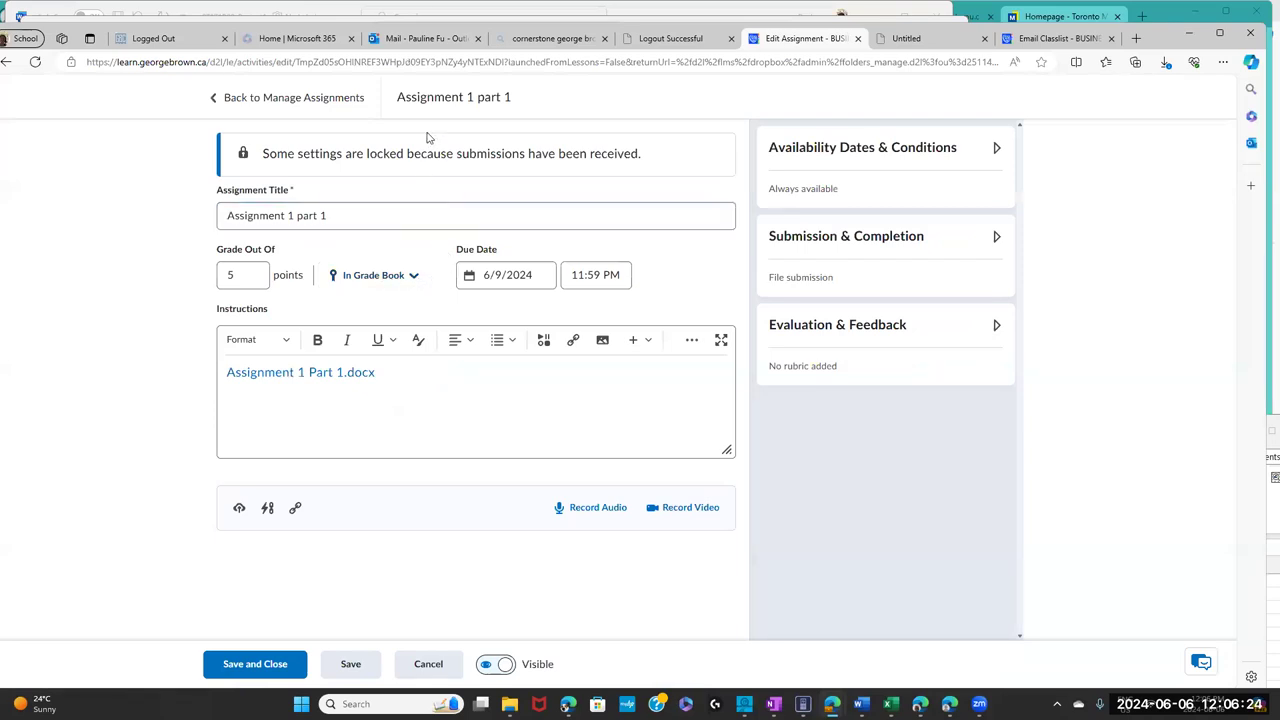
click(350, 374)
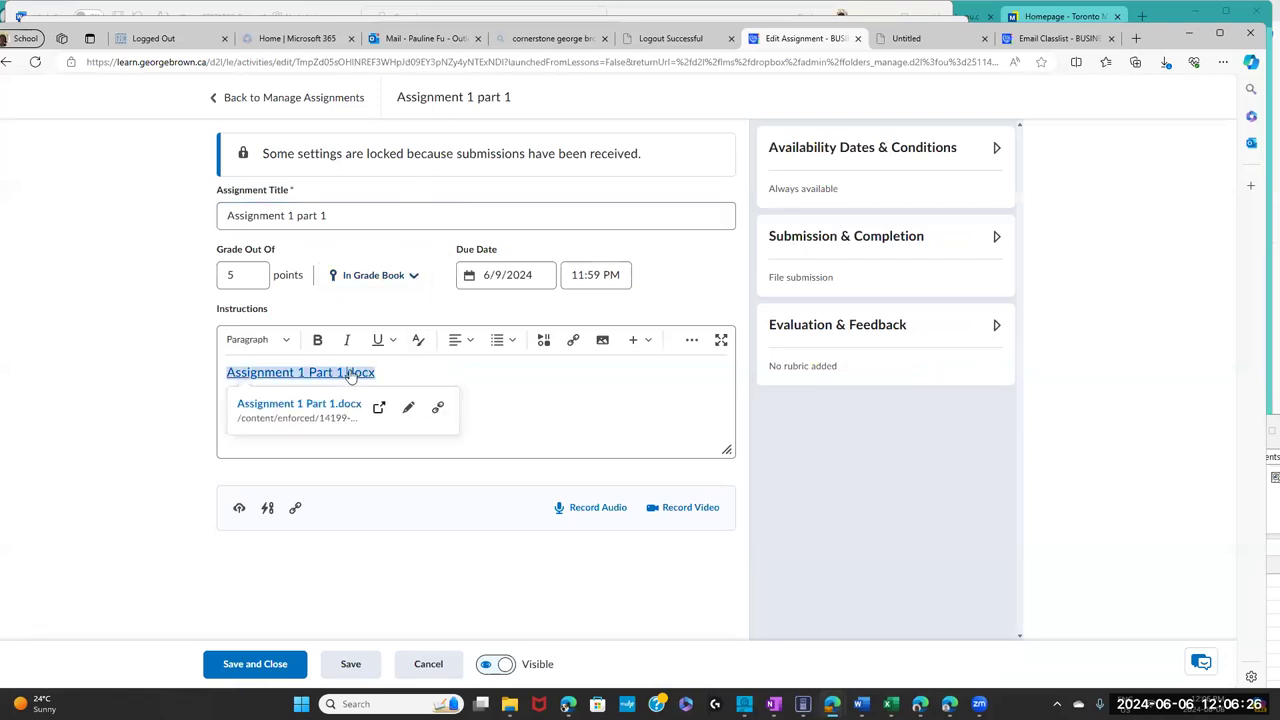
double_click(350, 374)
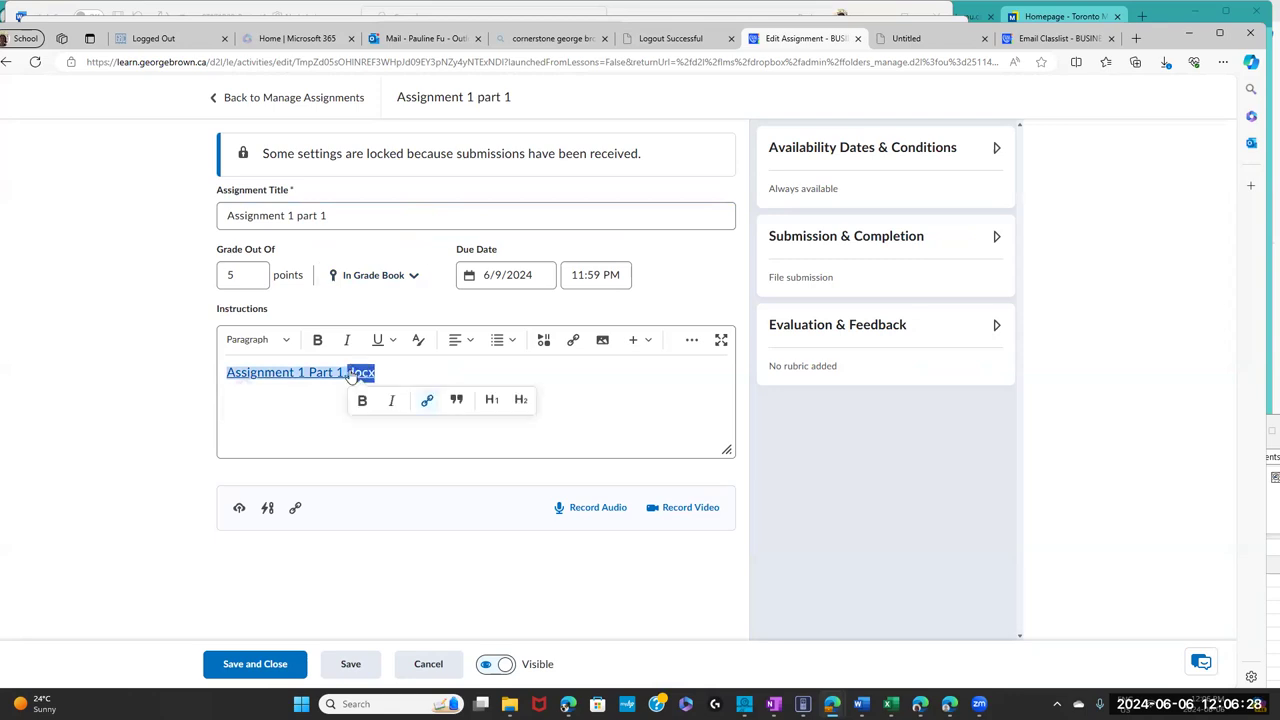
click(386, 500)
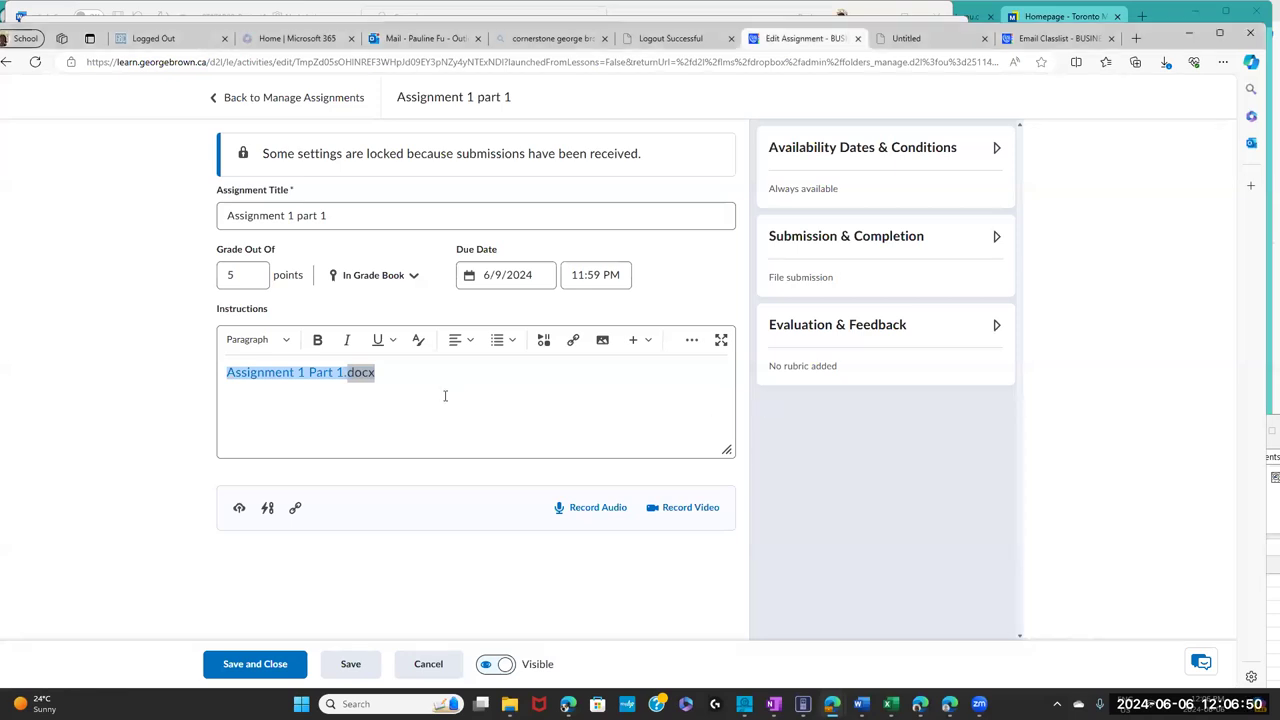
click(320, 405)
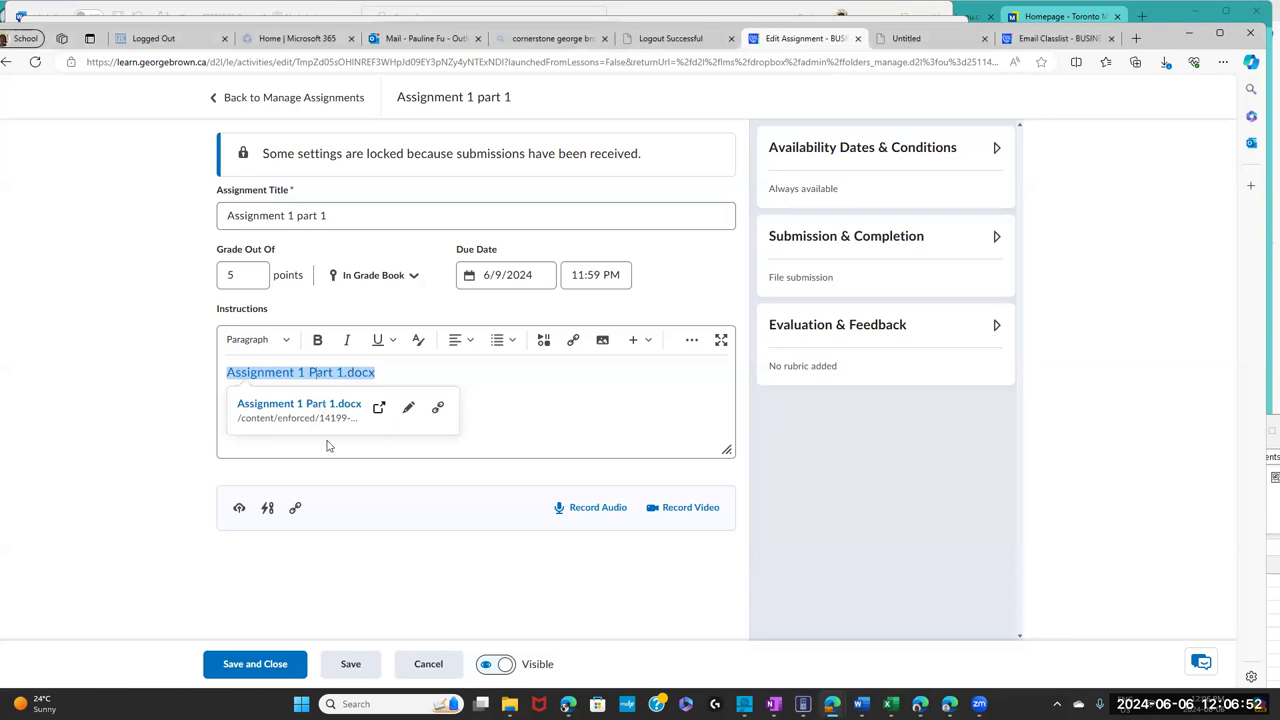
click(400, 508)
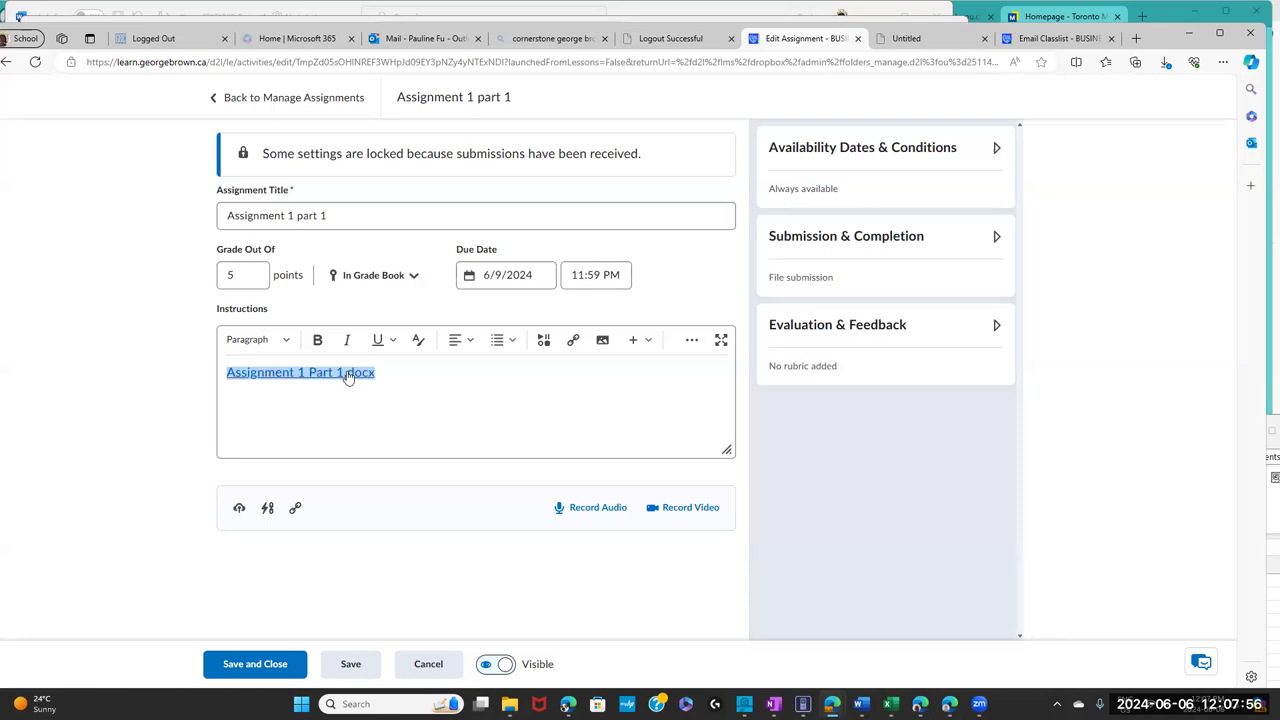
- Inspect the Assignment 1 Part 1.docx link's options and Edit Link settings, cancelling without changes
right_click(348, 375)
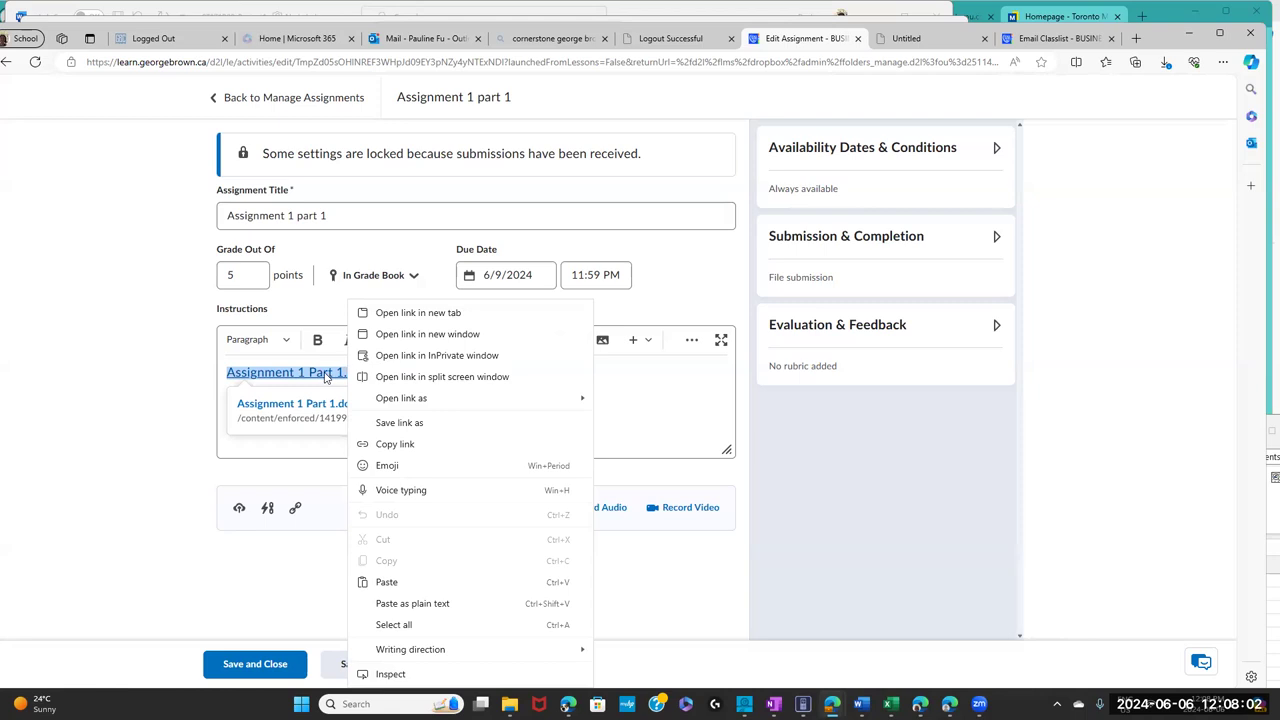
key(Escape)
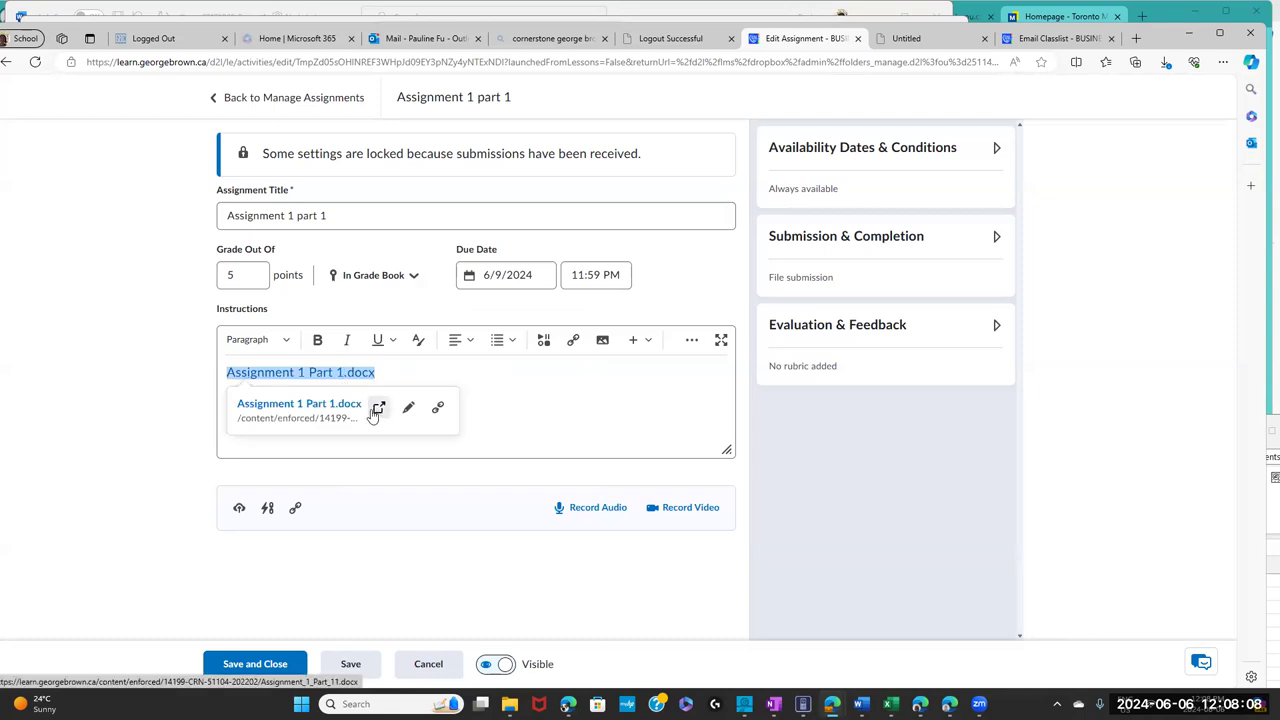
click(407, 410)
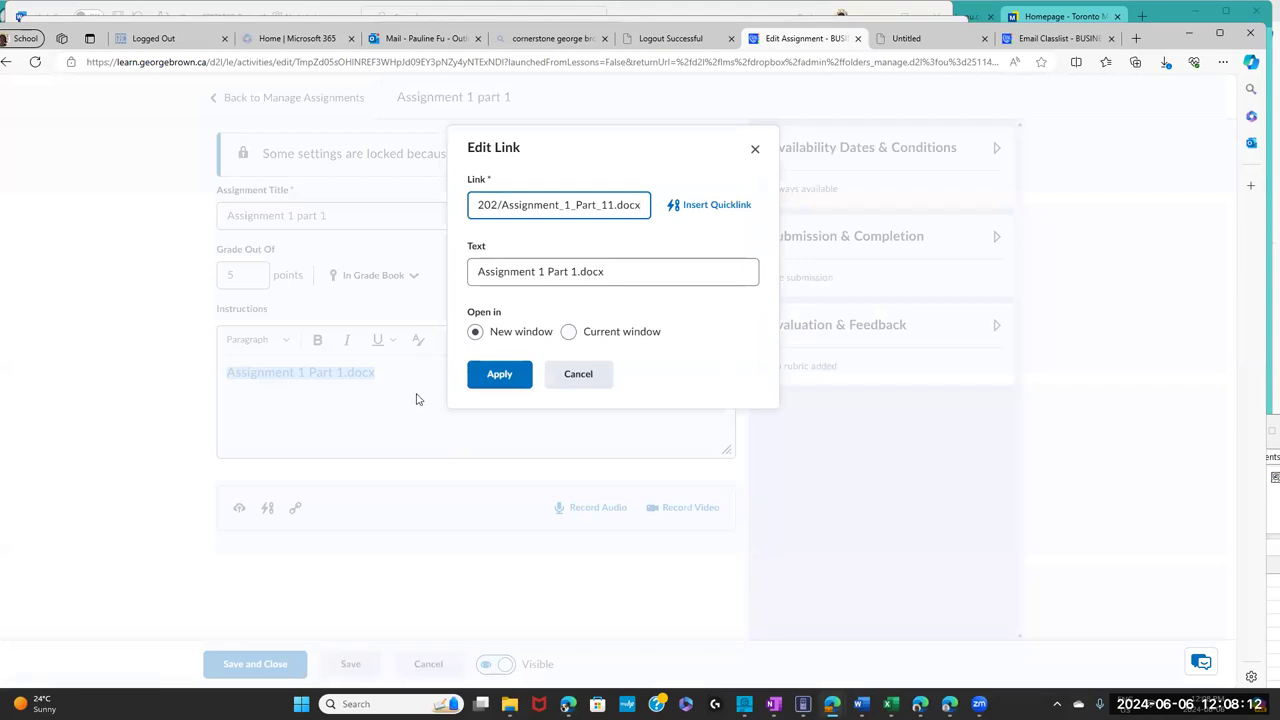
click(576, 376)
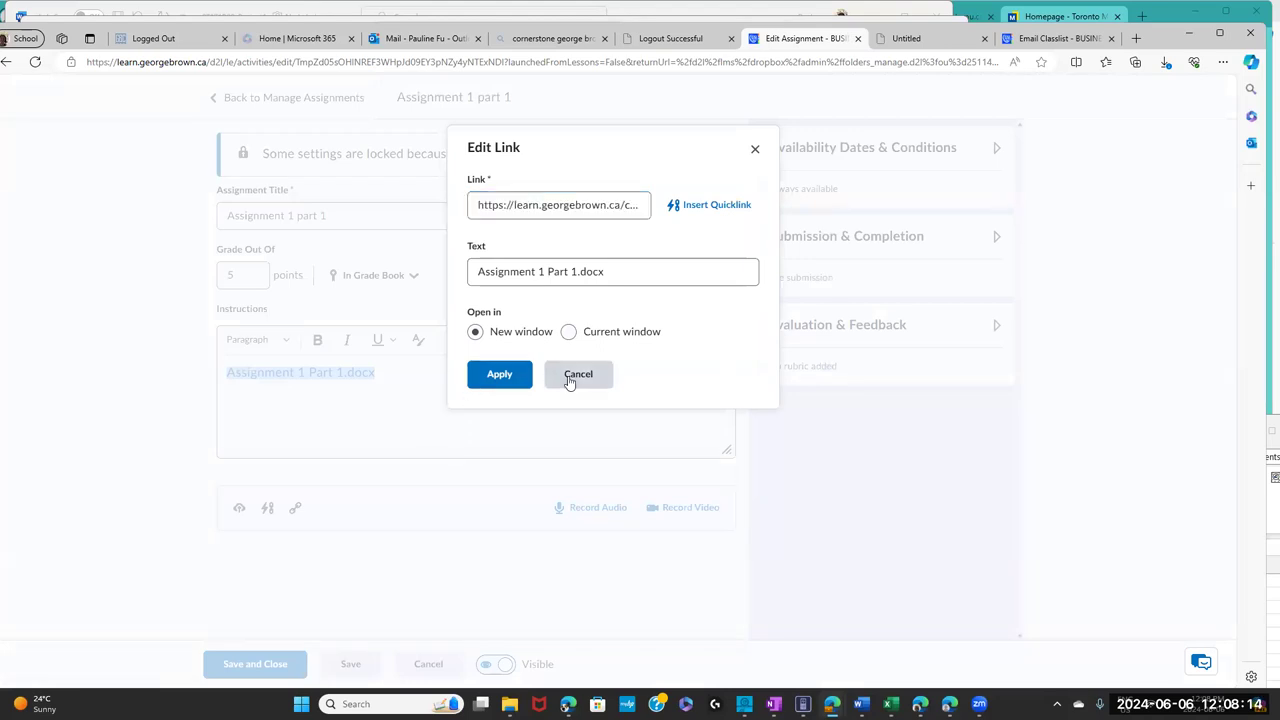
right_click(341, 374)
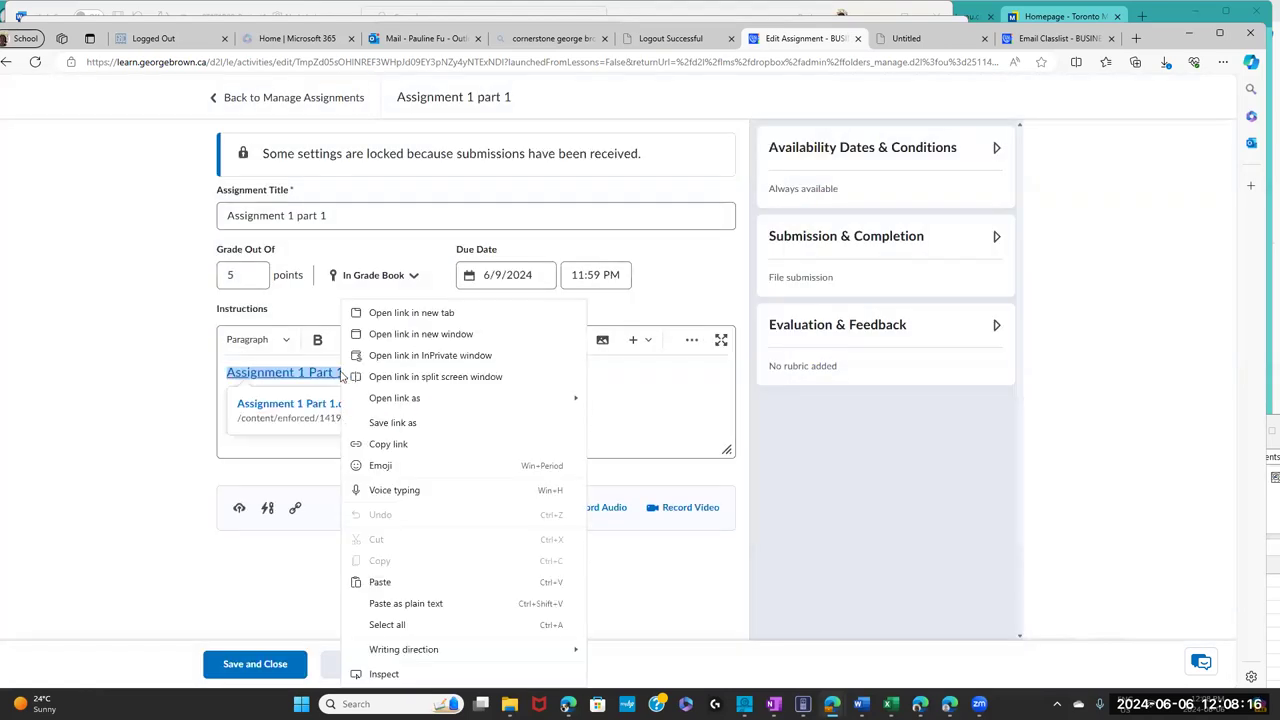
double_click(339, 372)
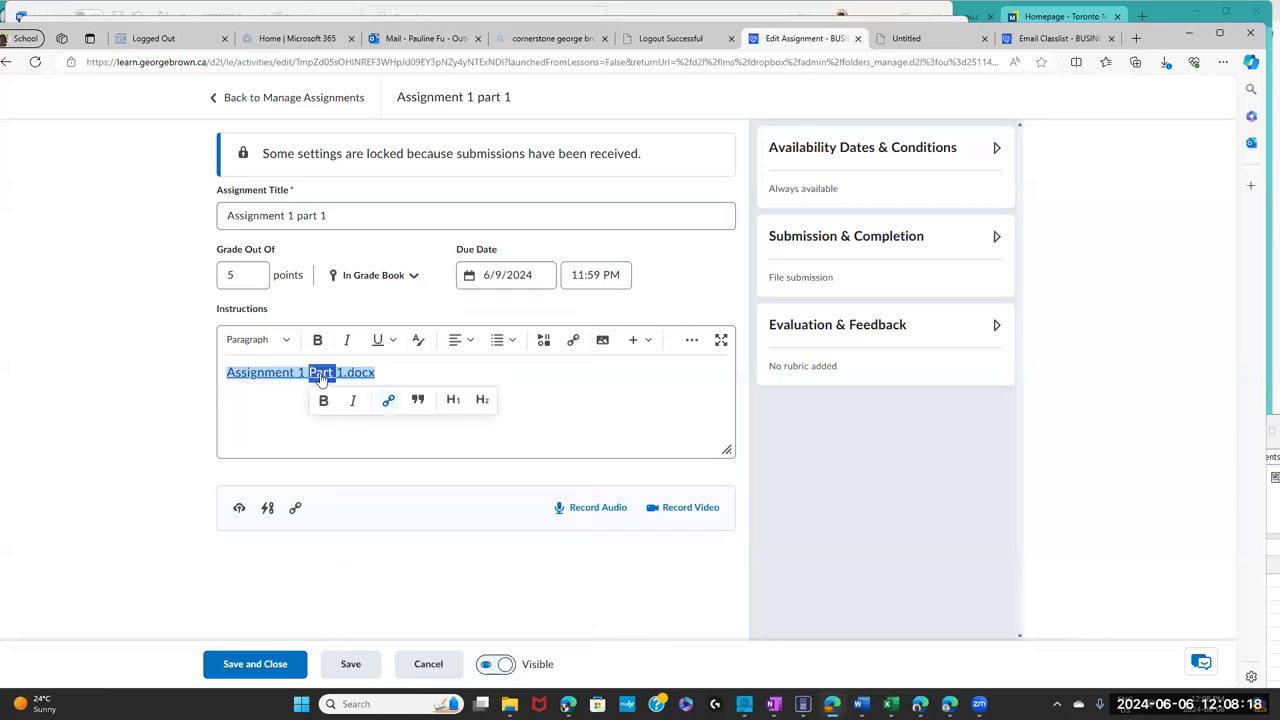
click(295, 408)
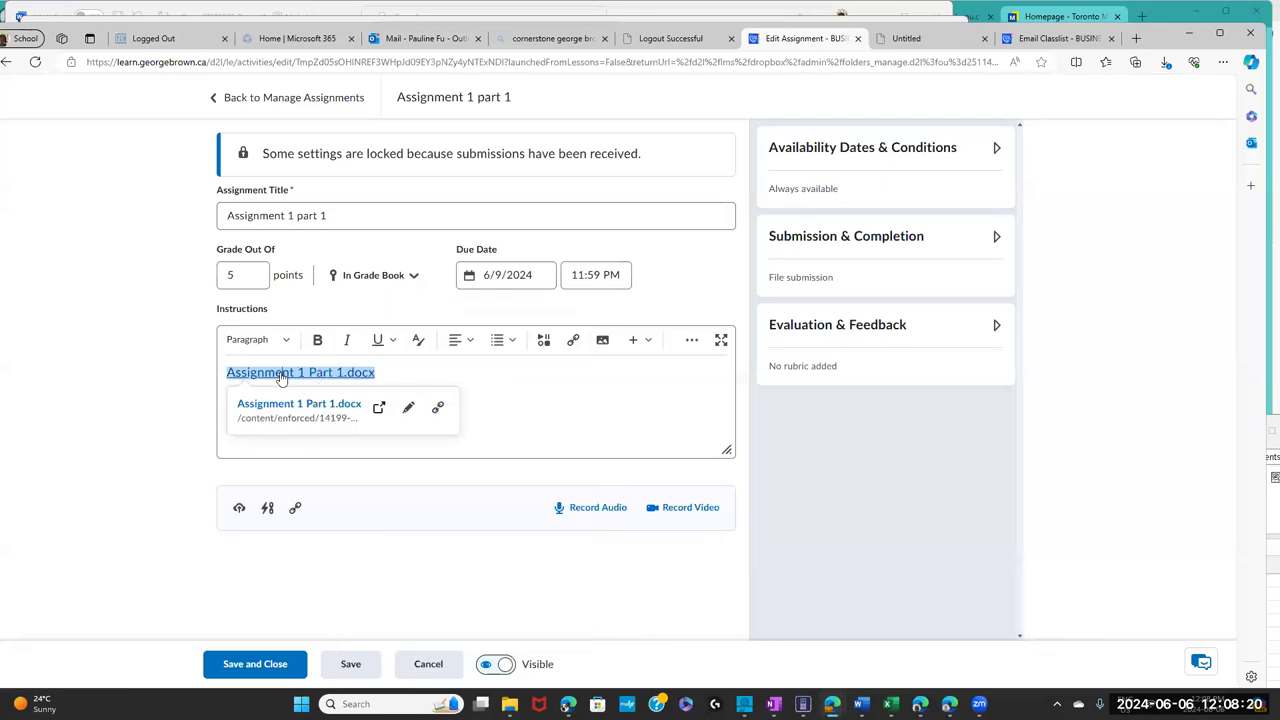
- Leave the instructions and Assignment Title unedited and go back to Manage Assignments without saving
triple_click(283, 374)
click(391, 481)
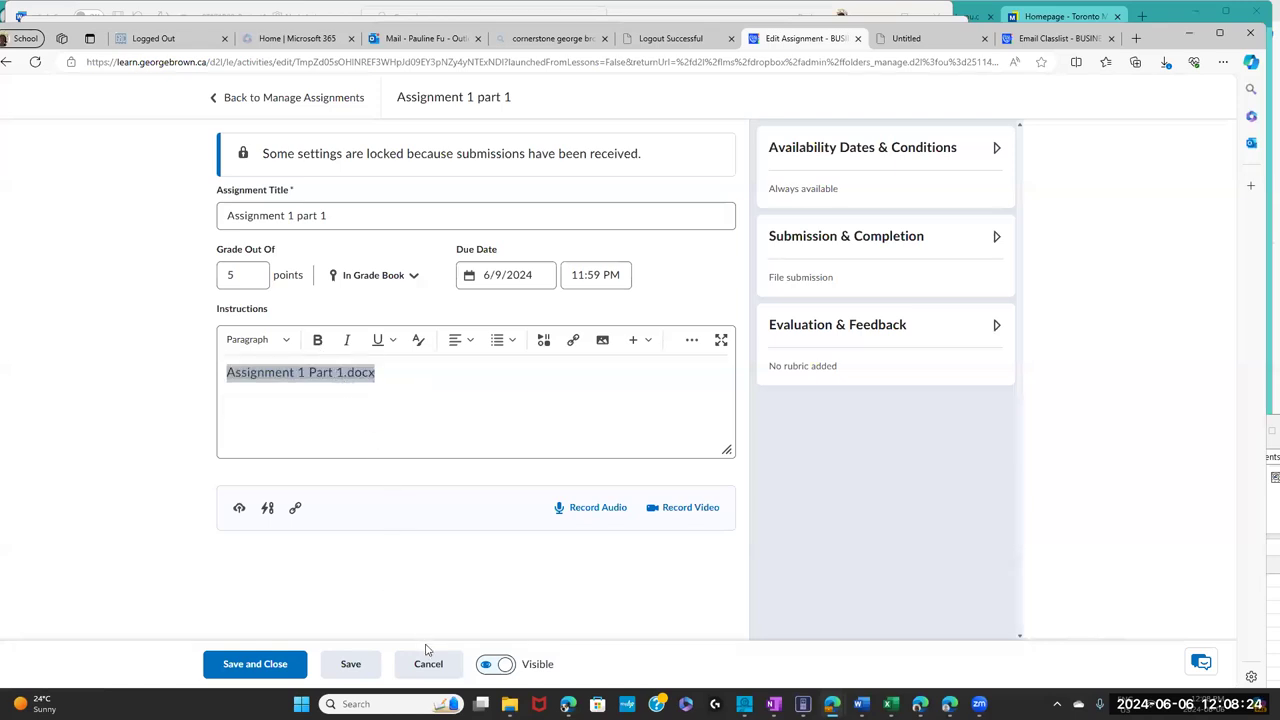
click(375, 419)
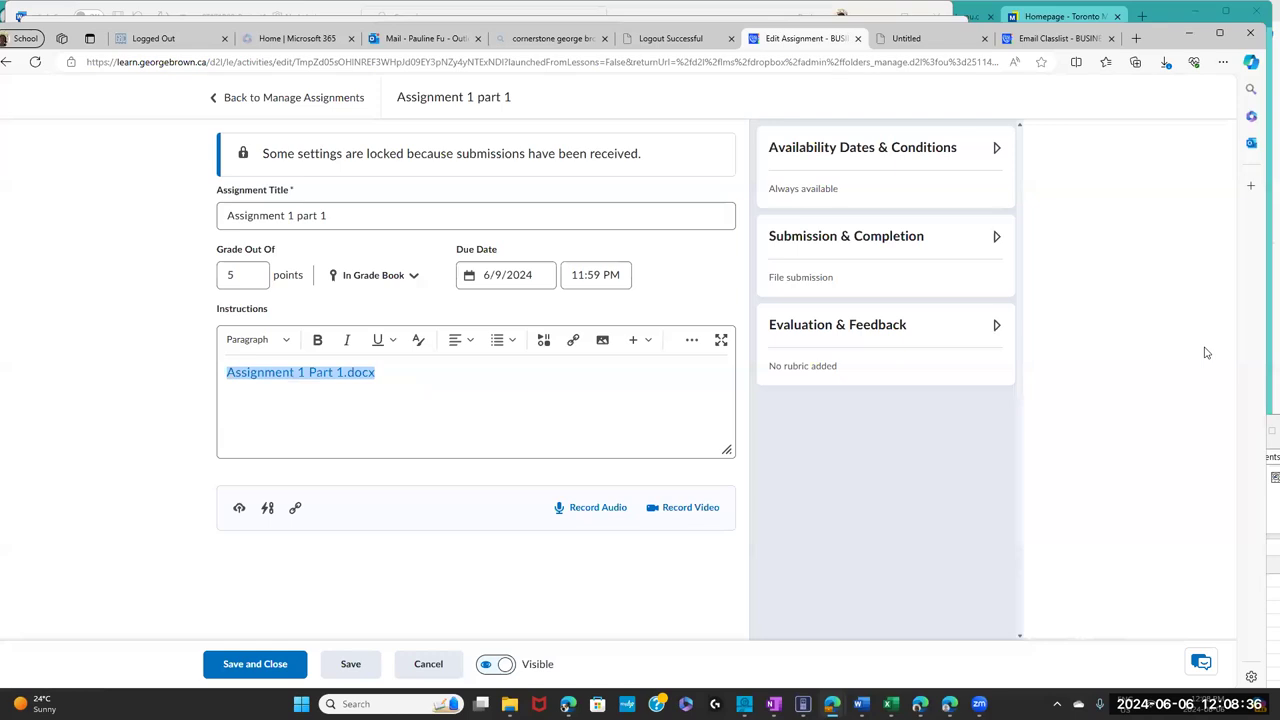
click(725, 218)
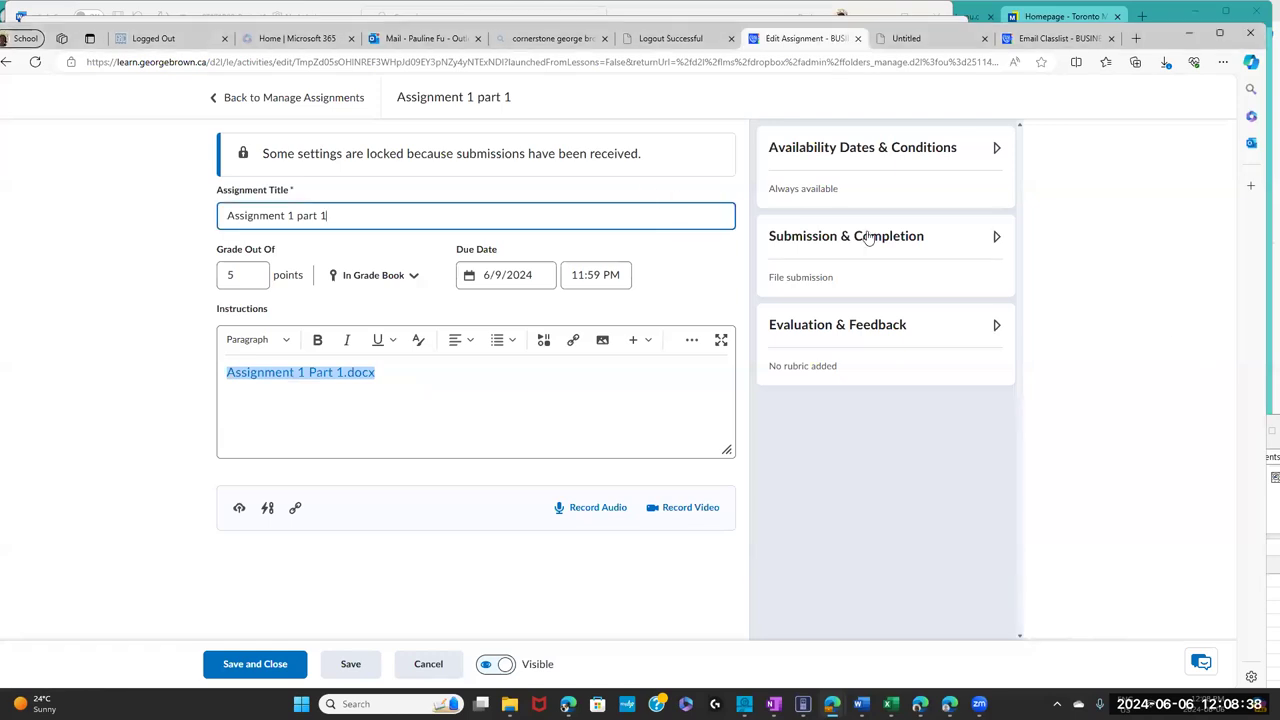
click(1174, 393)
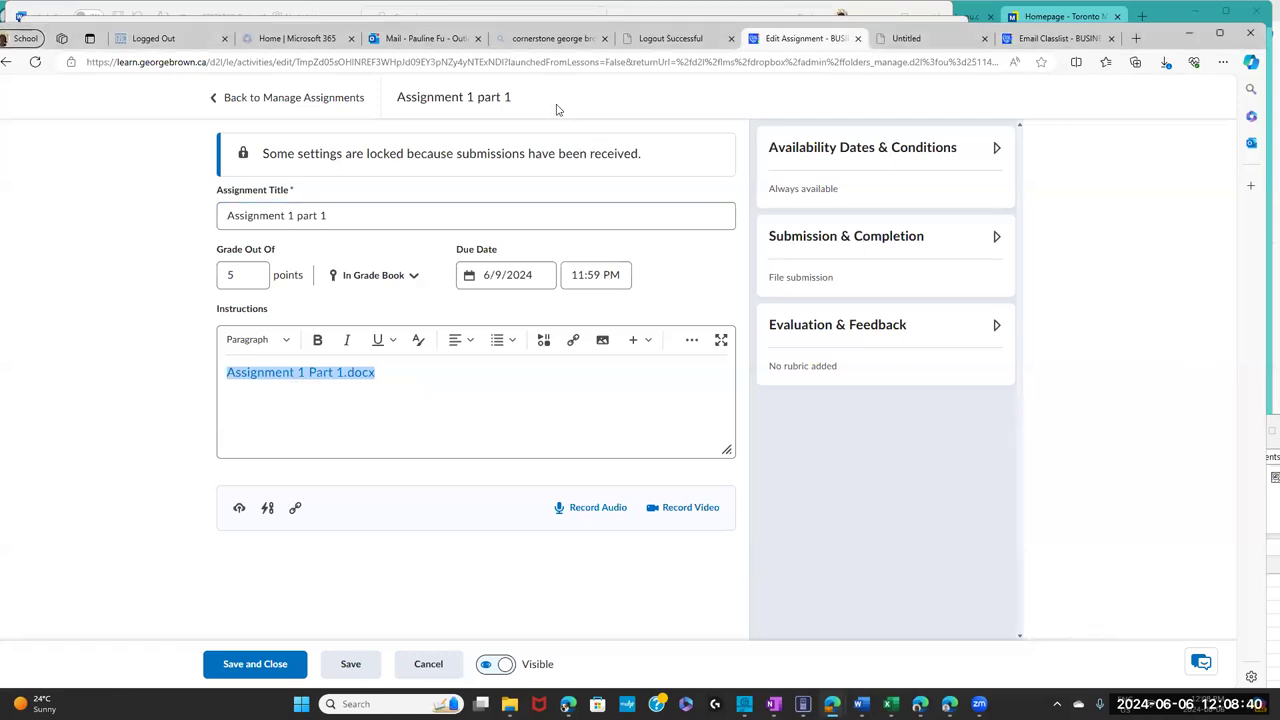
click(343, 100)
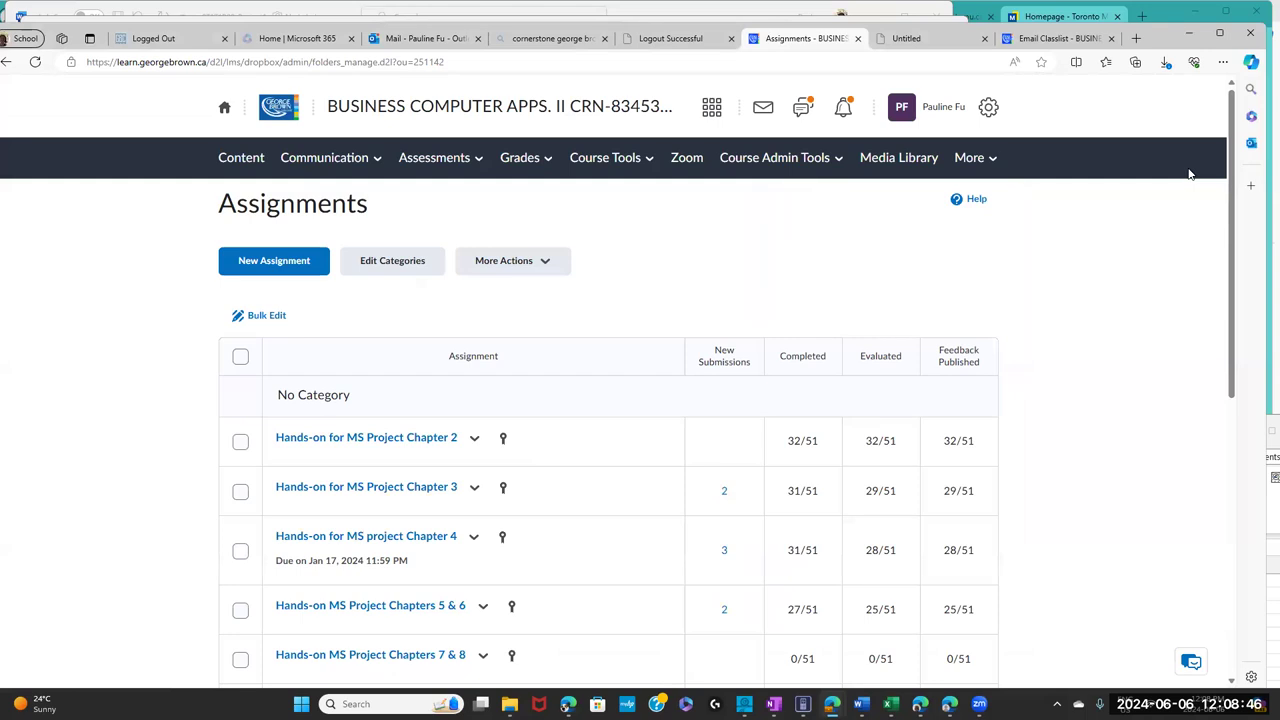
- Scroll through the Assignments table to review submission counts like 3/51 completed, then back to the top
drag(1233, 175, 1234, 291)
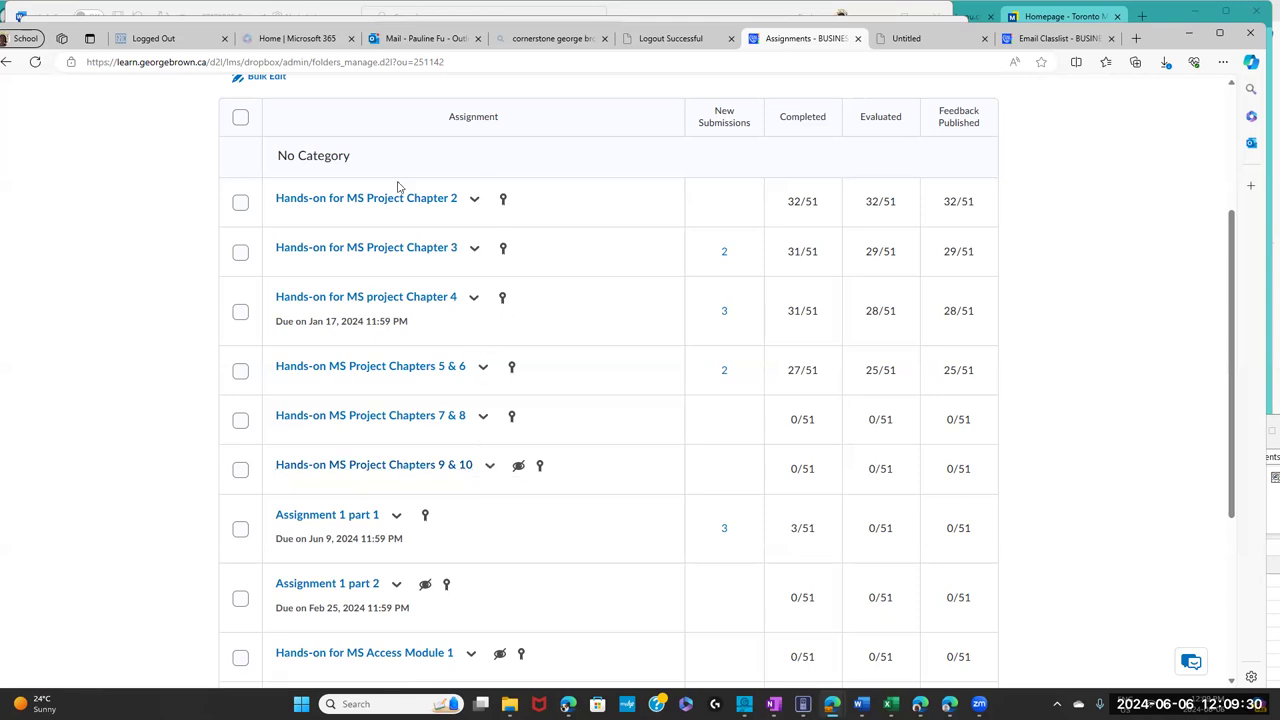
drag(348, 366, 384, 466)
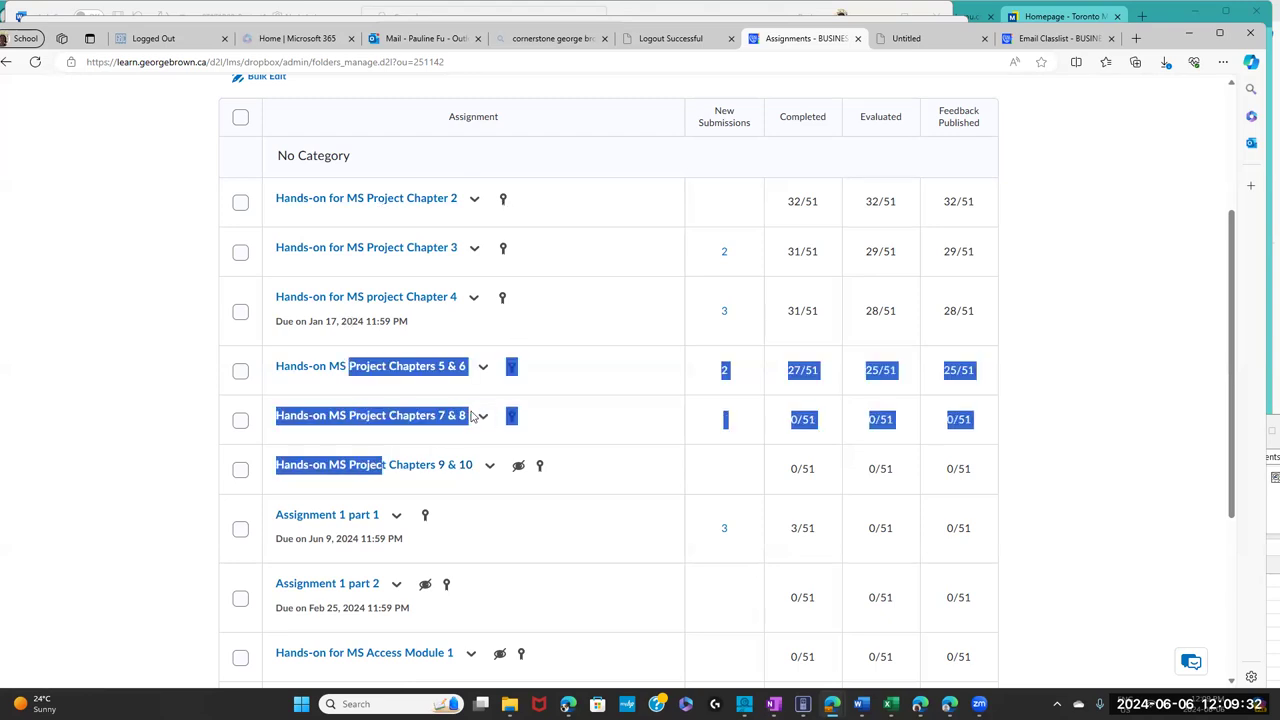
click(490, 163)
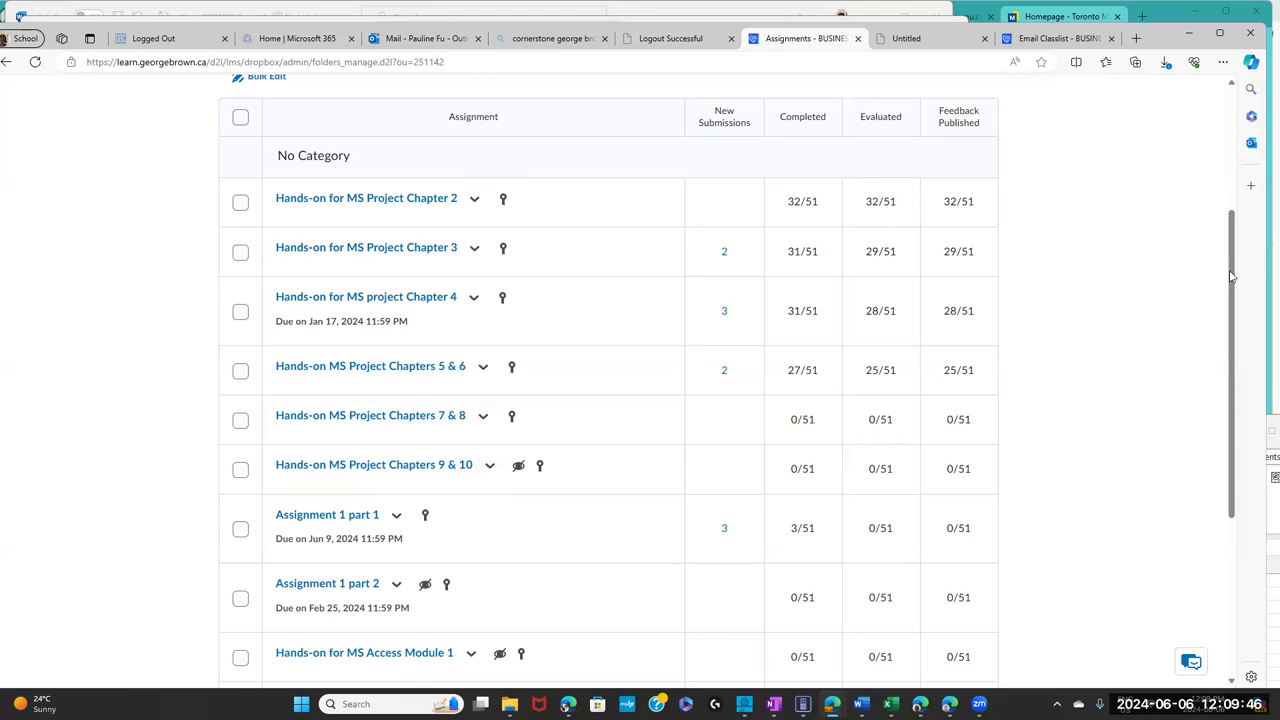
scroll(1236, 255, up, 3)
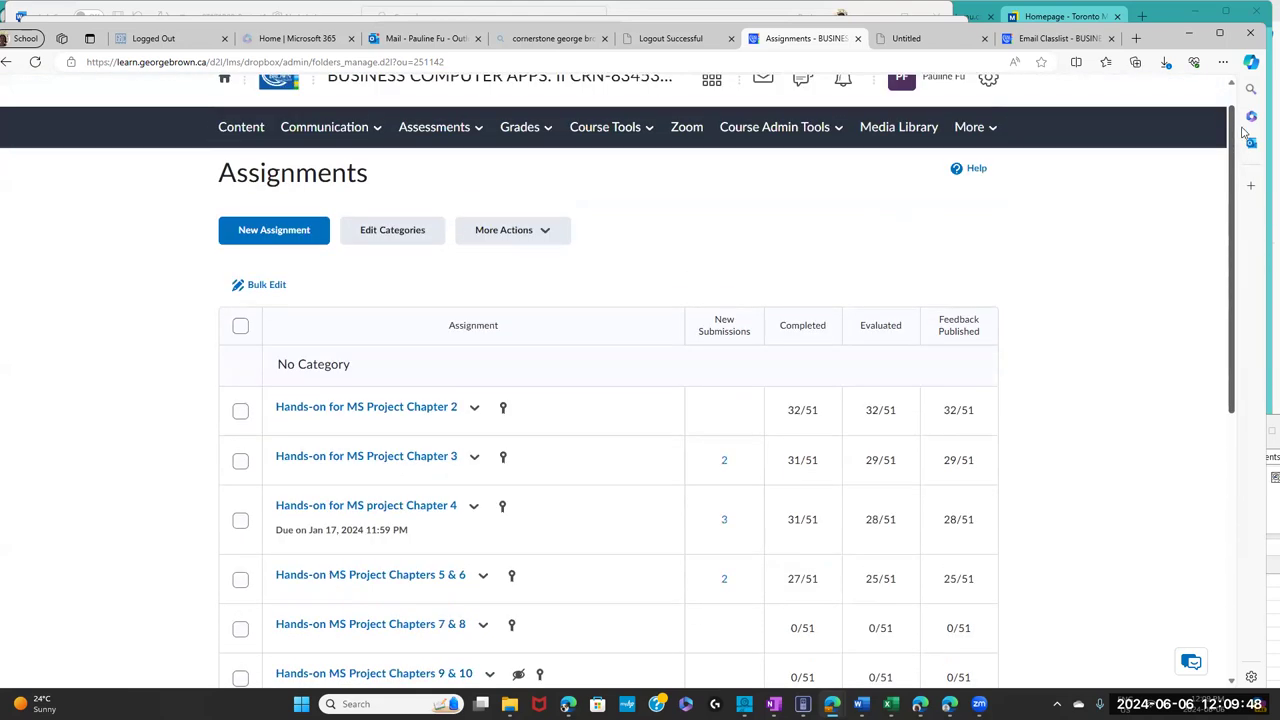
- Open Assessments > Quizzes and scroll through the Manage Quizzes list and back up
click(423, 168)
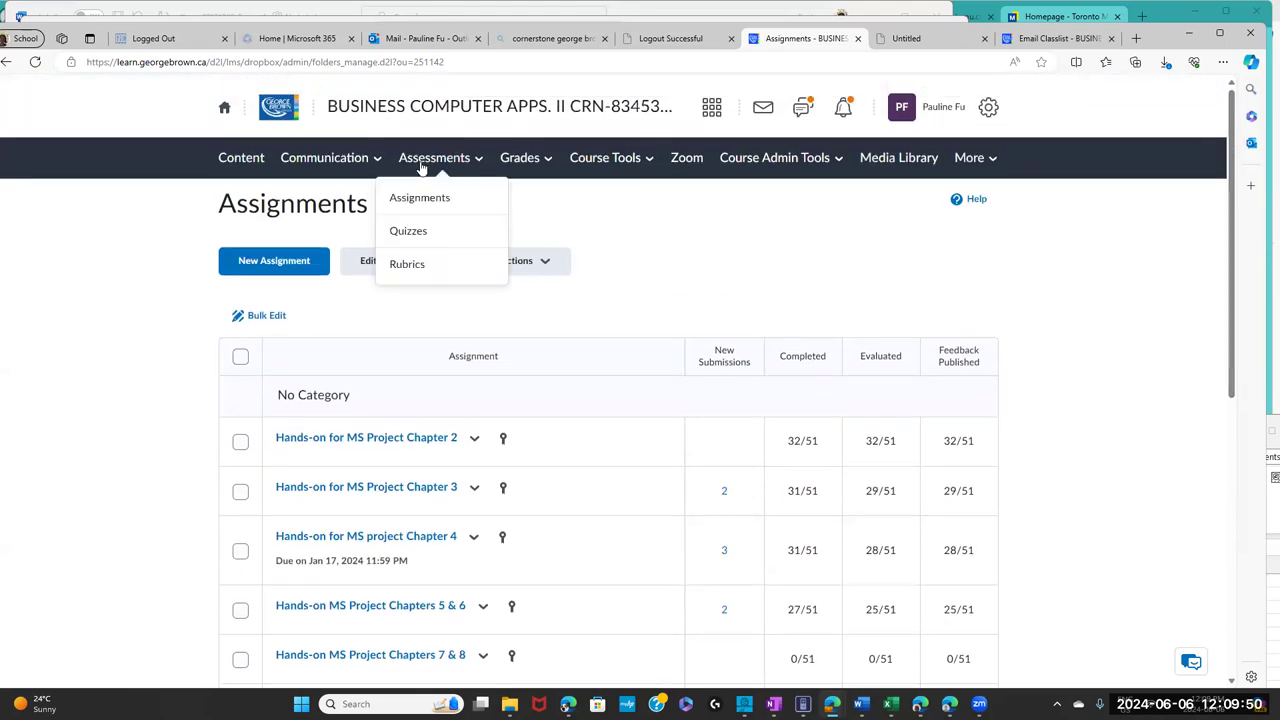
click(413, 232)
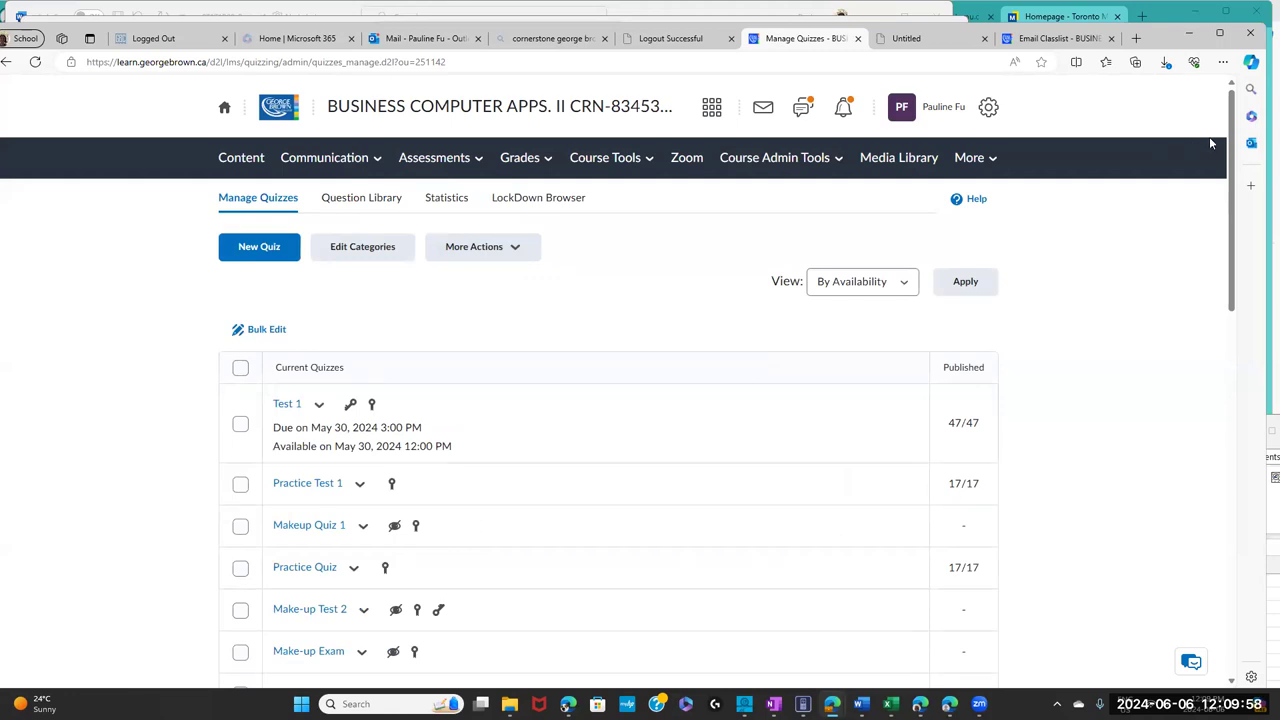
scroll(1230, 200, down, 2)
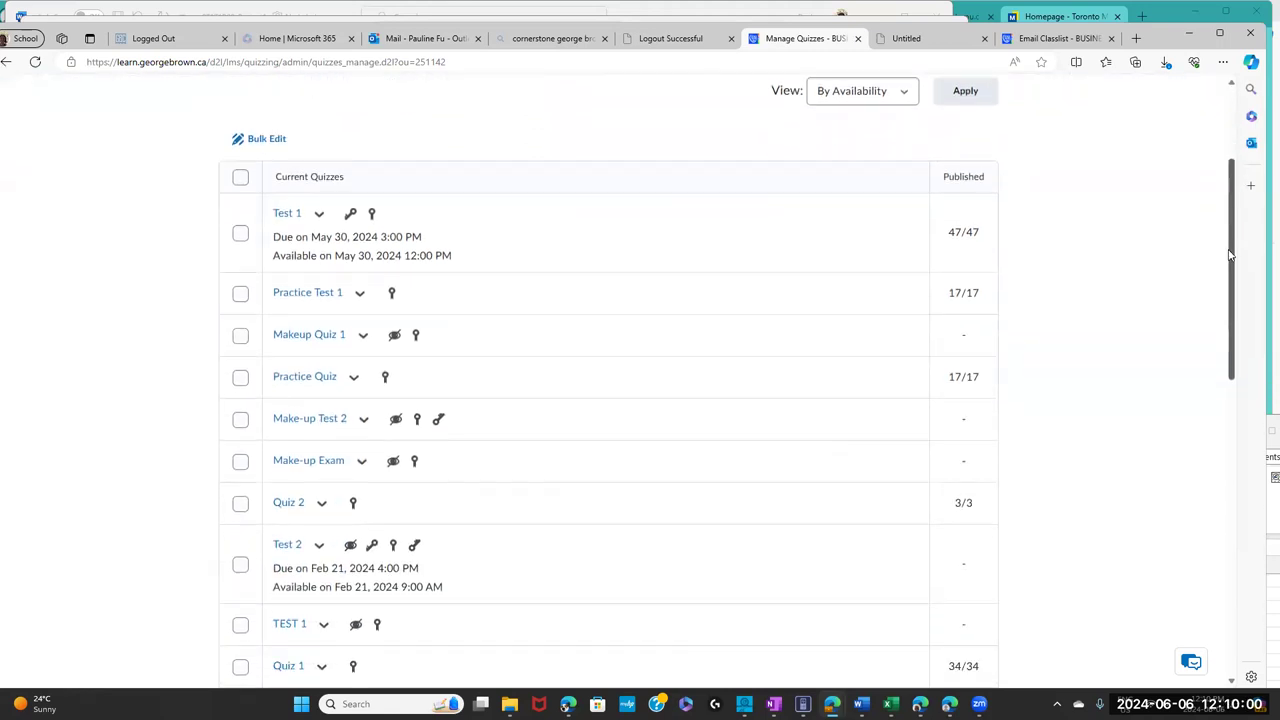
scroll(1230, 255, down, 1)
scroll(1230, 255, down, 1)
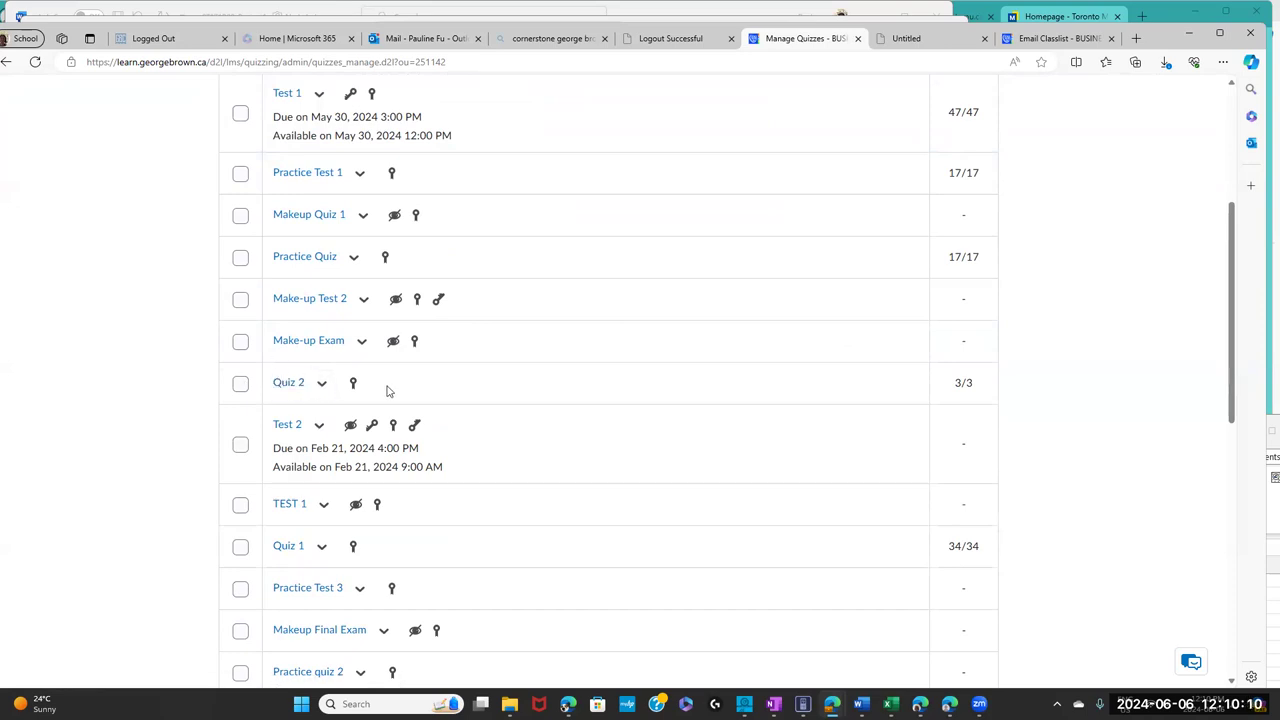
drag(1227, 313, 1238, 130)
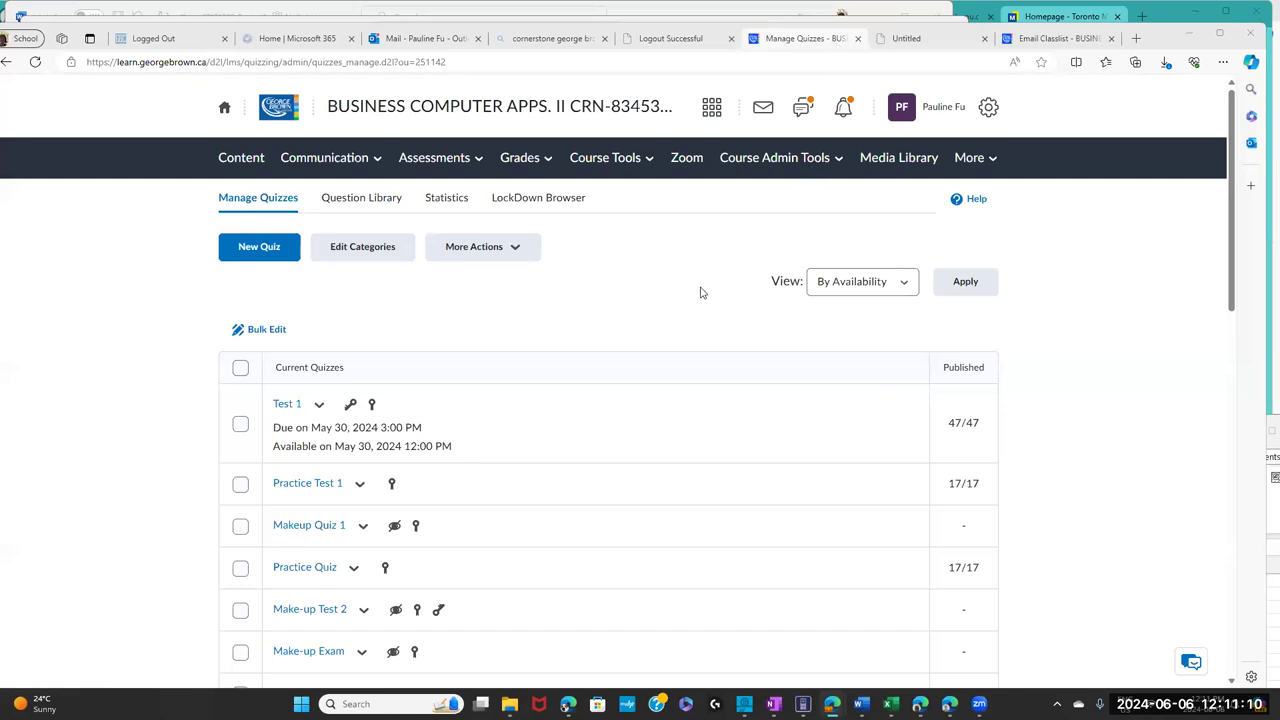
click(329, 168)
- Open Communication > Announcements and scroll through the June 9 extension notice
click(332, 199)
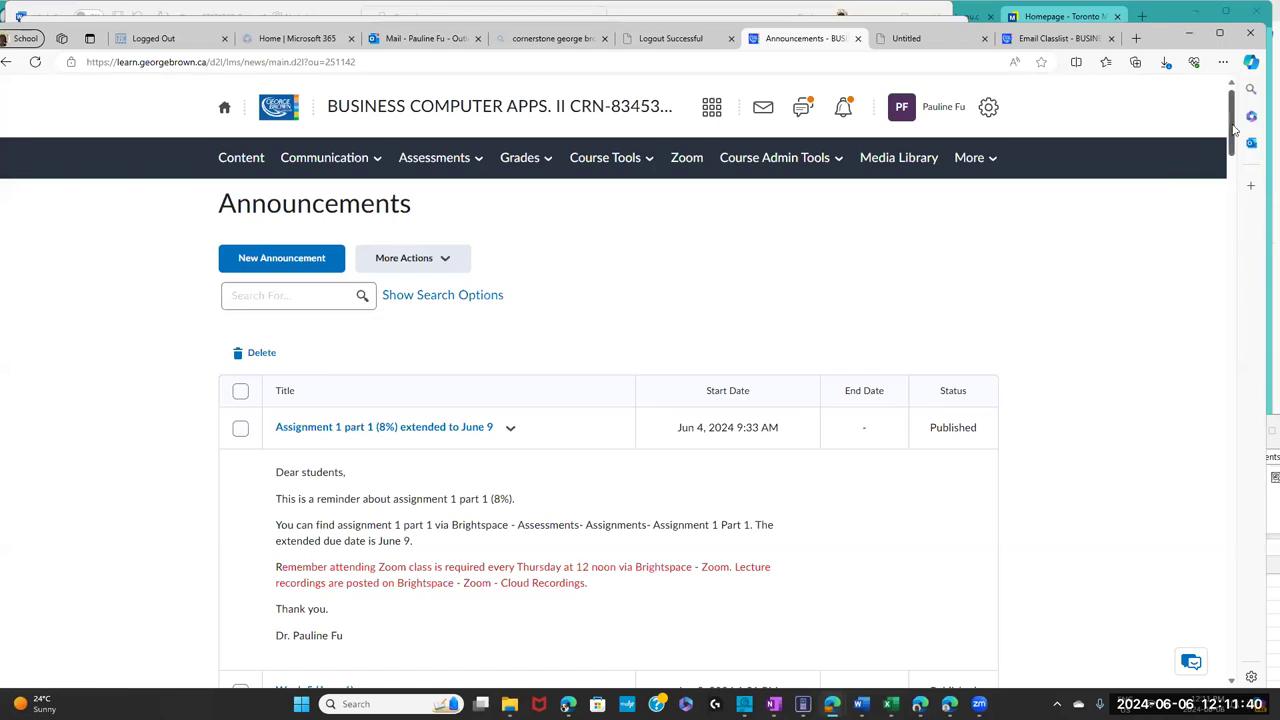
scroll(1236, 130, down, 1)
drag(1236, 130, 1236, 140)
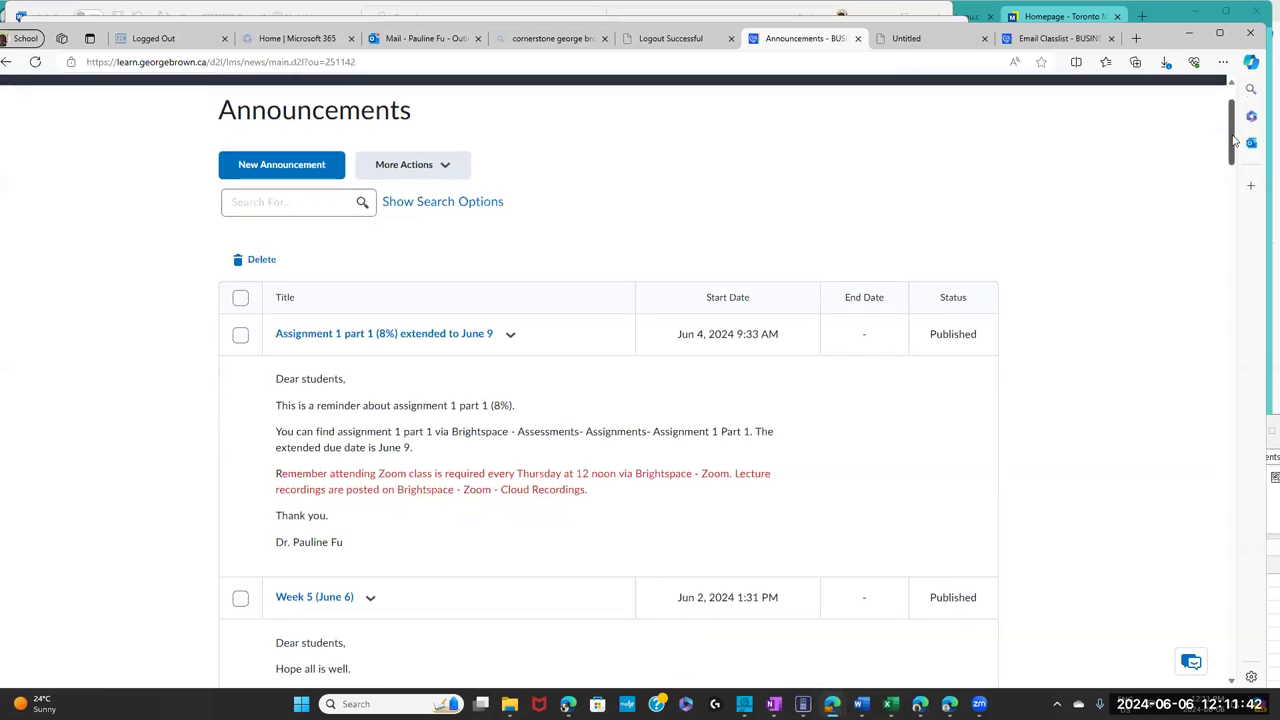
scroll(1236, 142, down, 1)
drag(1236, 142, 1238, 130)
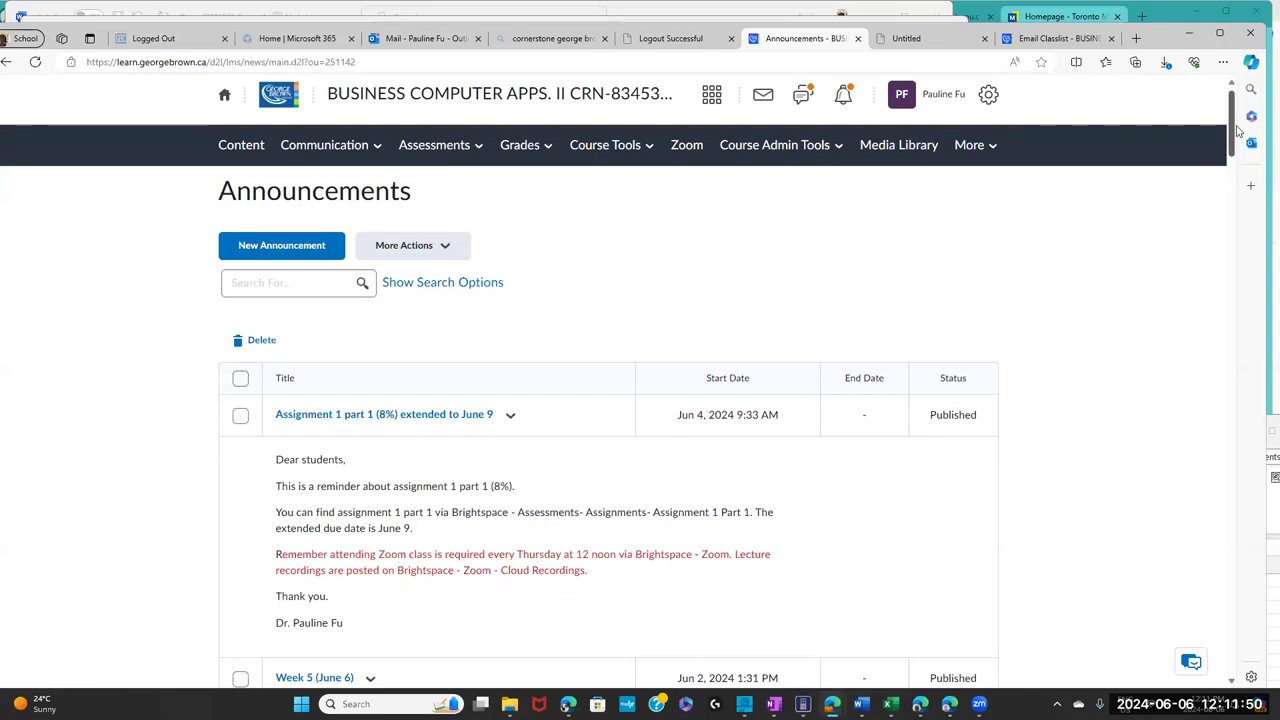
- Check today's date in the Windows calendar, then narrow the browser window slightly
click(1258, 704)
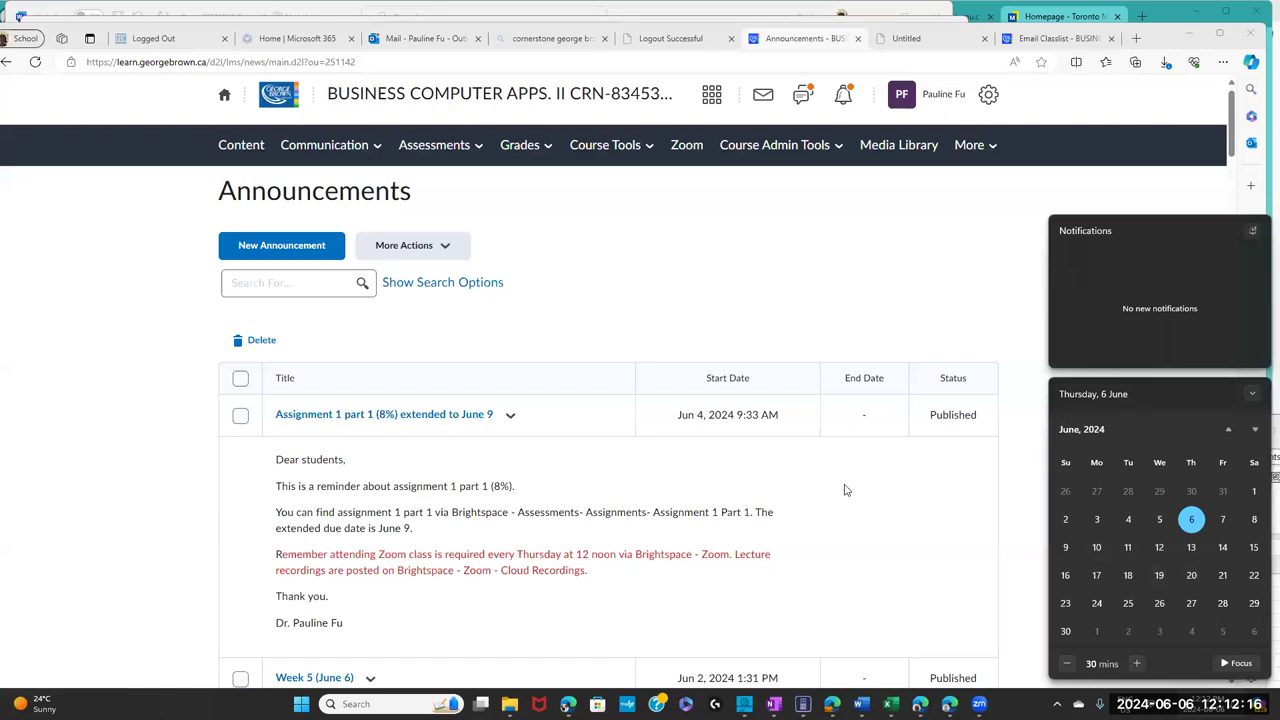
click(839, 473)
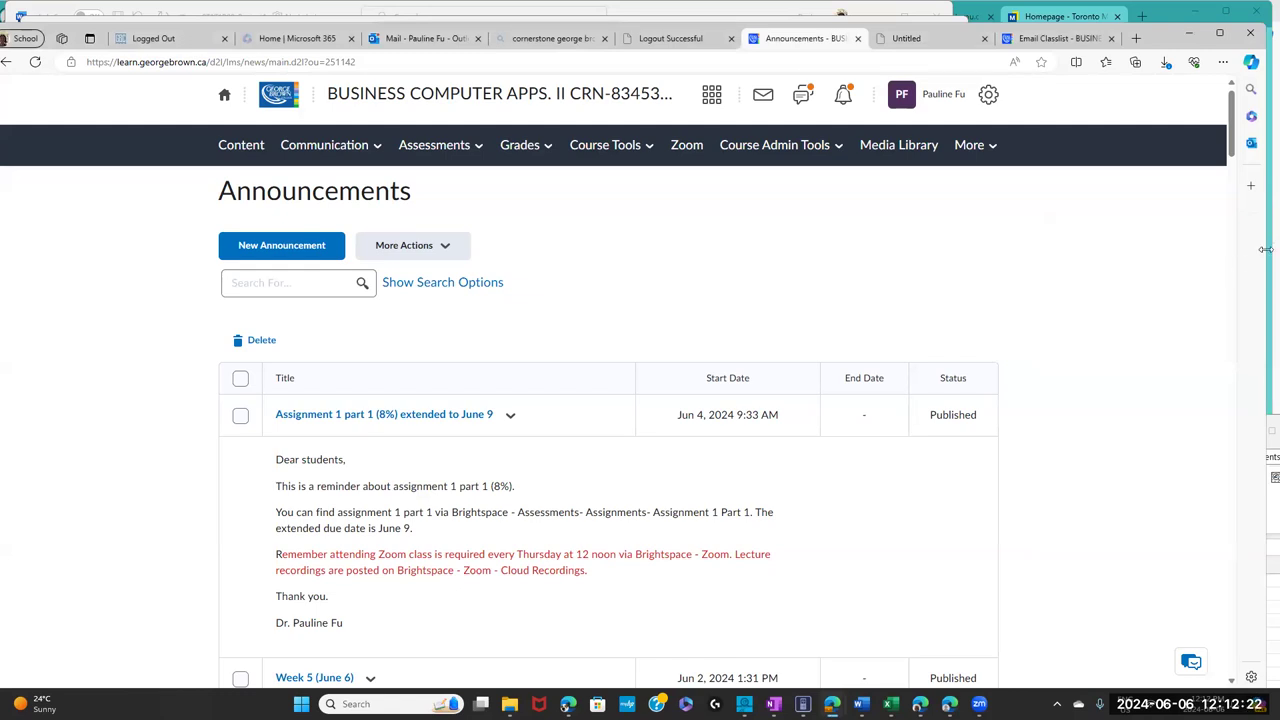
drag(1266, 249, 1255, 252)
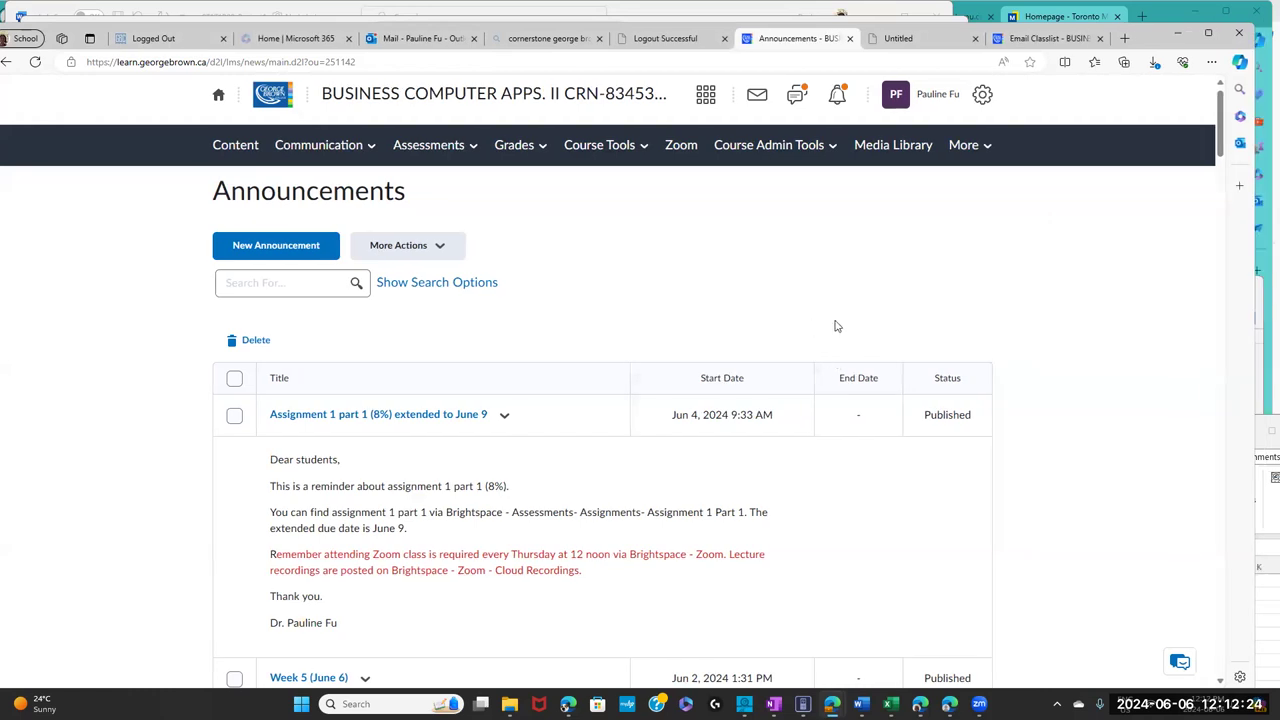
- Scroll the Announcements page down to the May 16 Week 1 and week 2 post with the WVD link
drag(1226, 150, 1228, 197)
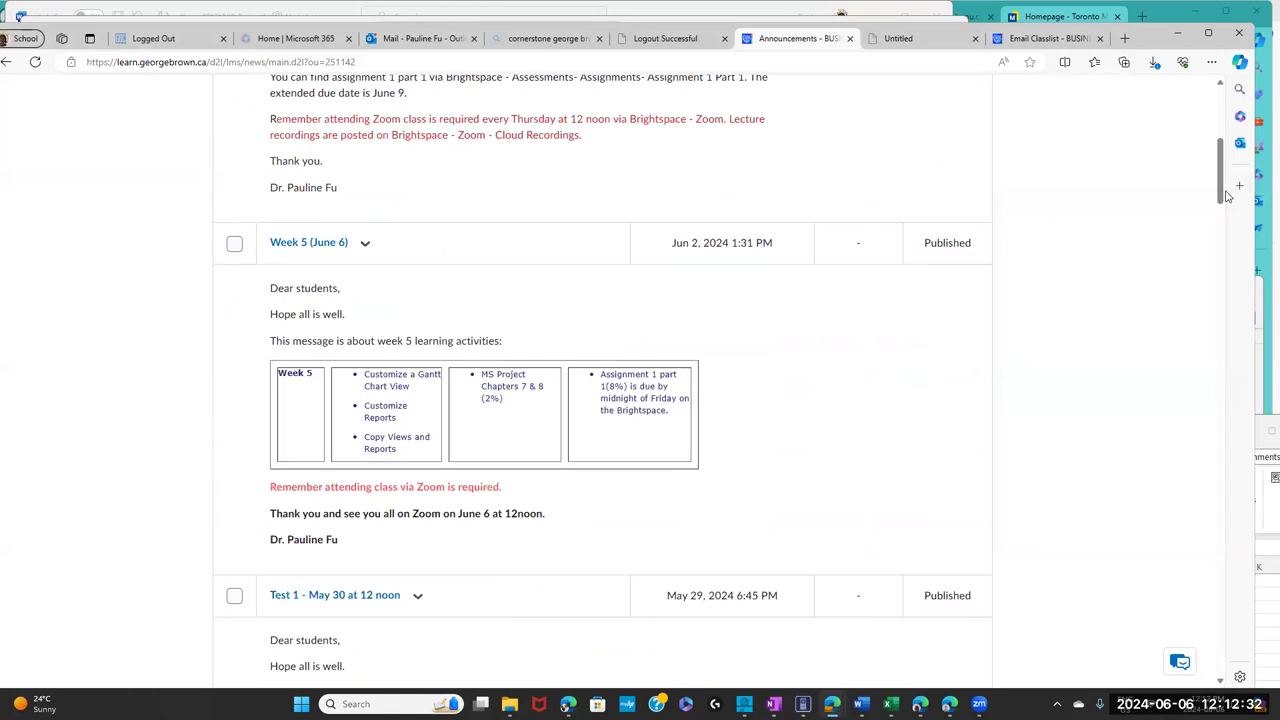
drag(1222, 160, 1224, 150)
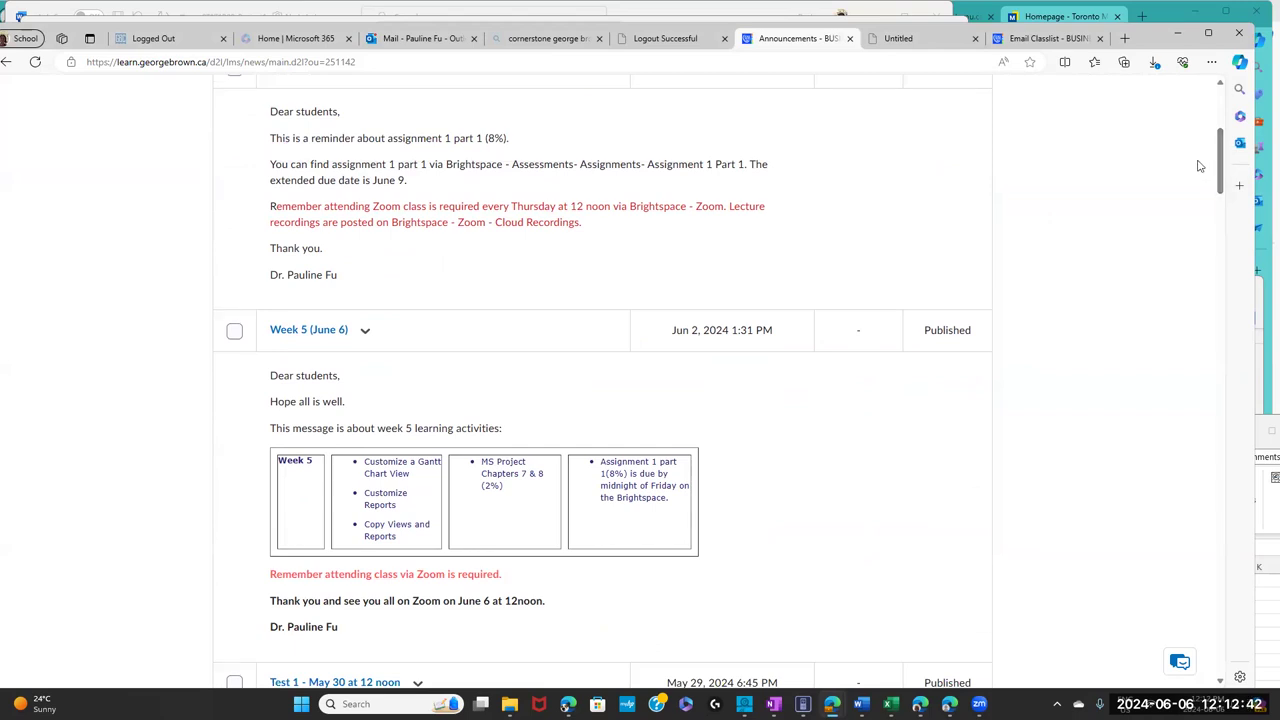
drag(1224, 156, 1209, 431)
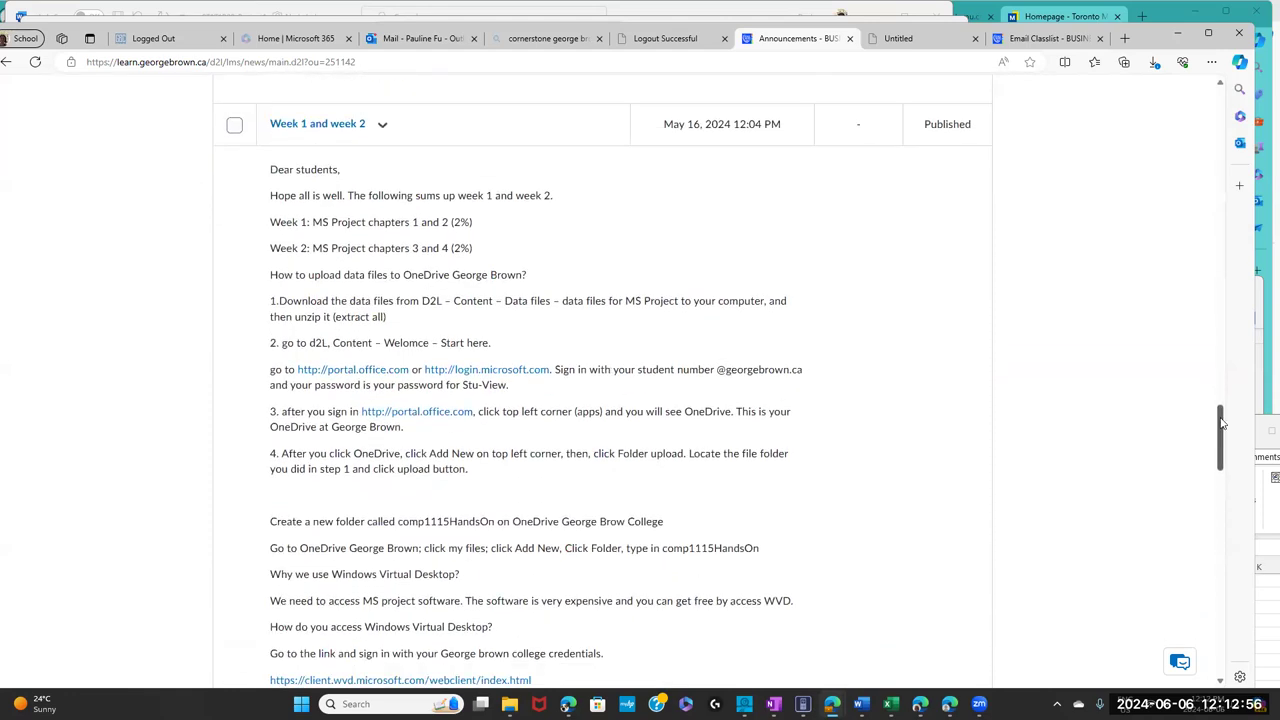
drag(1222, 430, 1224, 446)
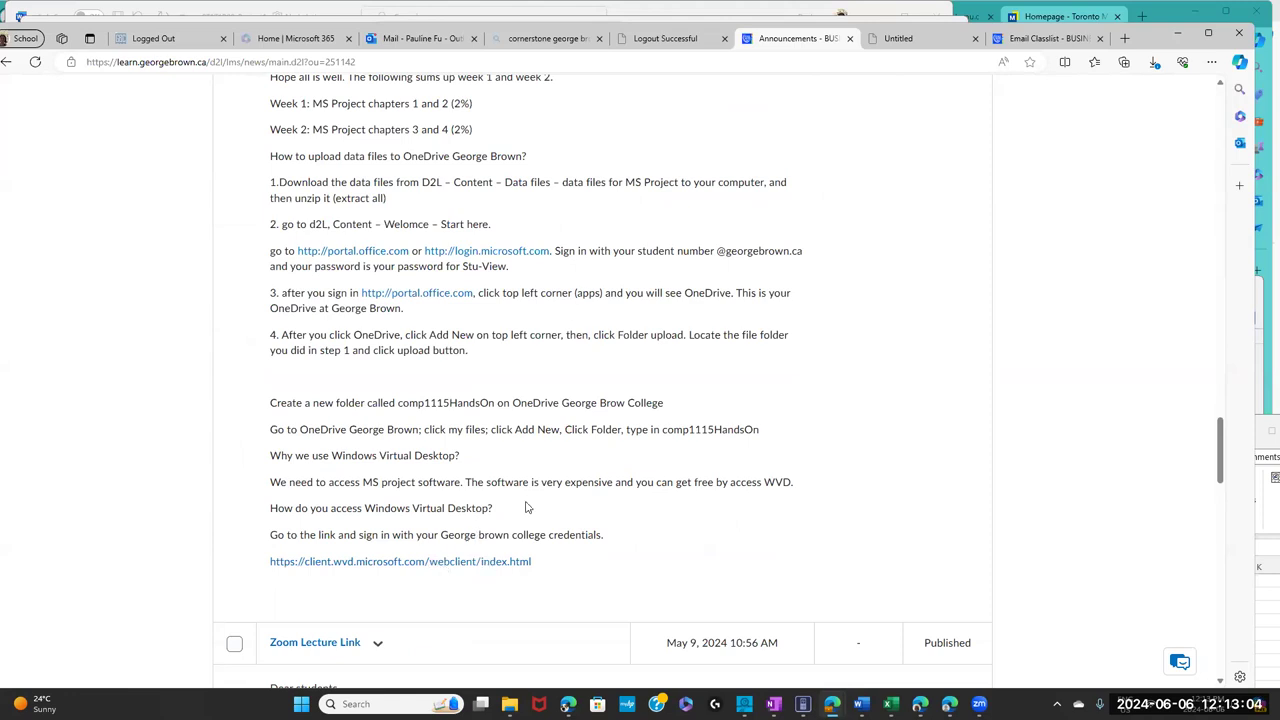
- Connect to the GBC-WVD-CPUSTU-RD remote desktop, allowing file transfer and submitting the account password
click(426, 563)
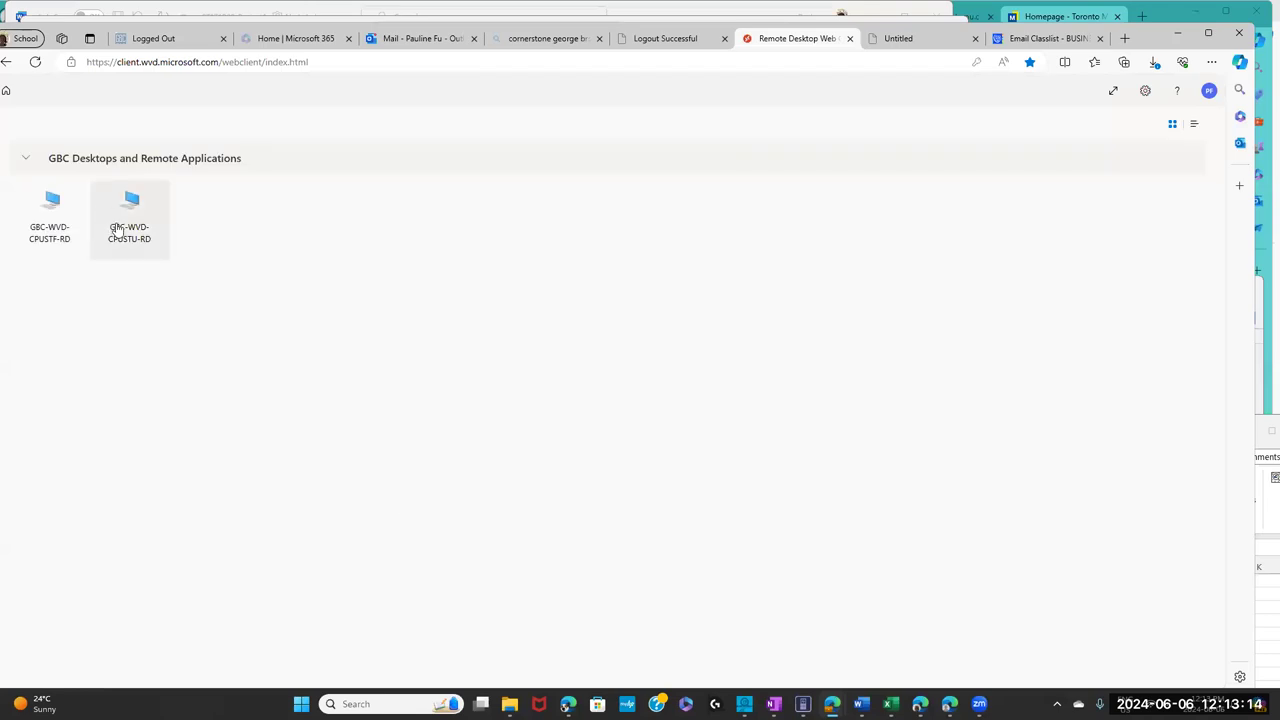
click(126, 222)
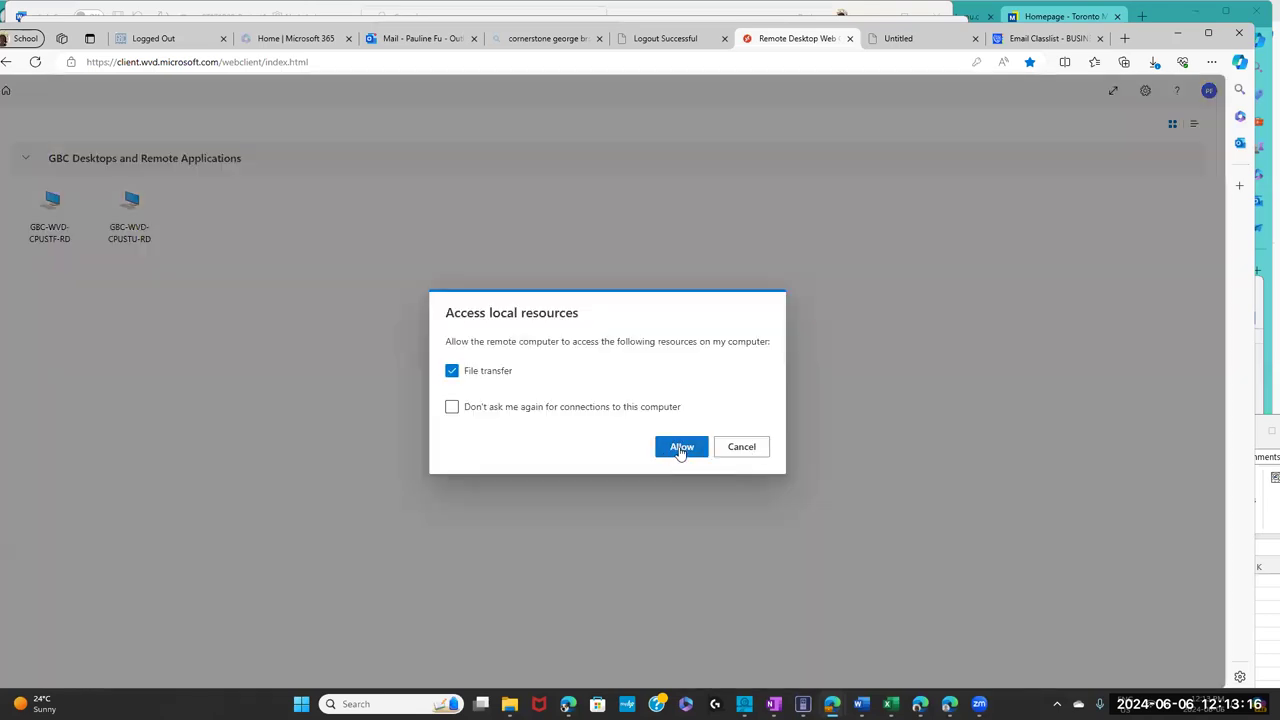
click(680, 448)
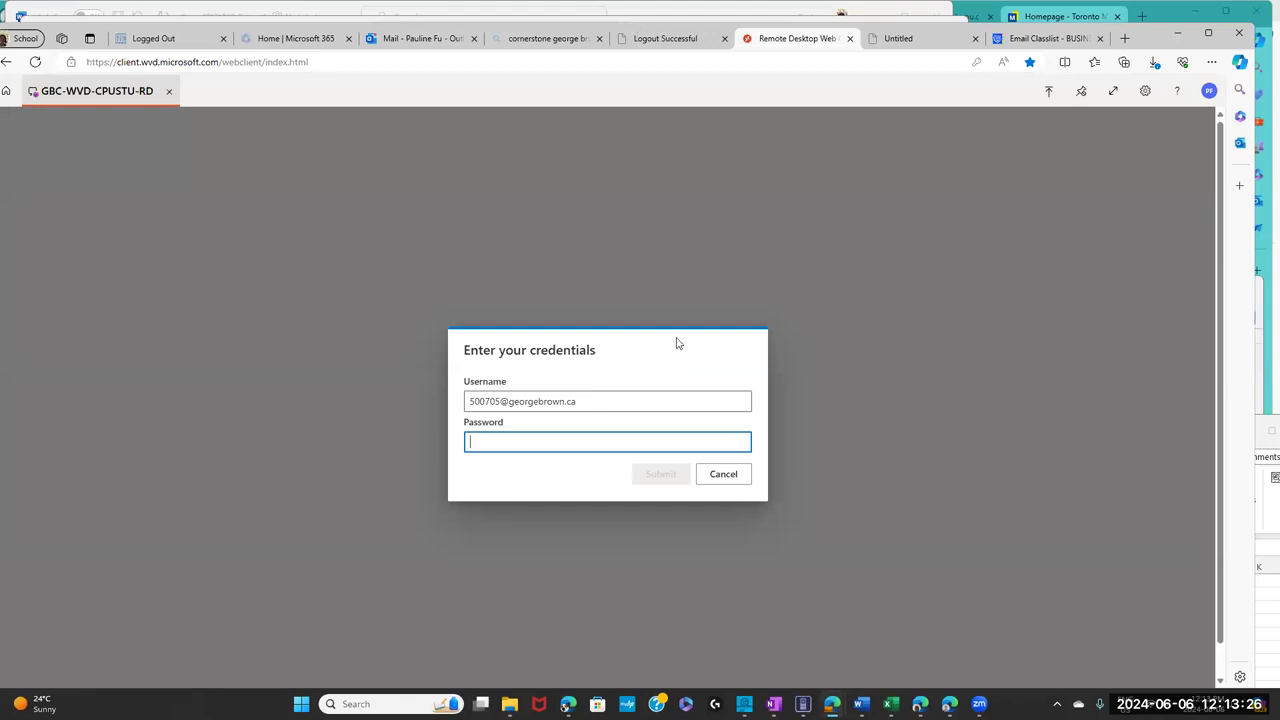
key(ctrl+v)
click(660, 477)
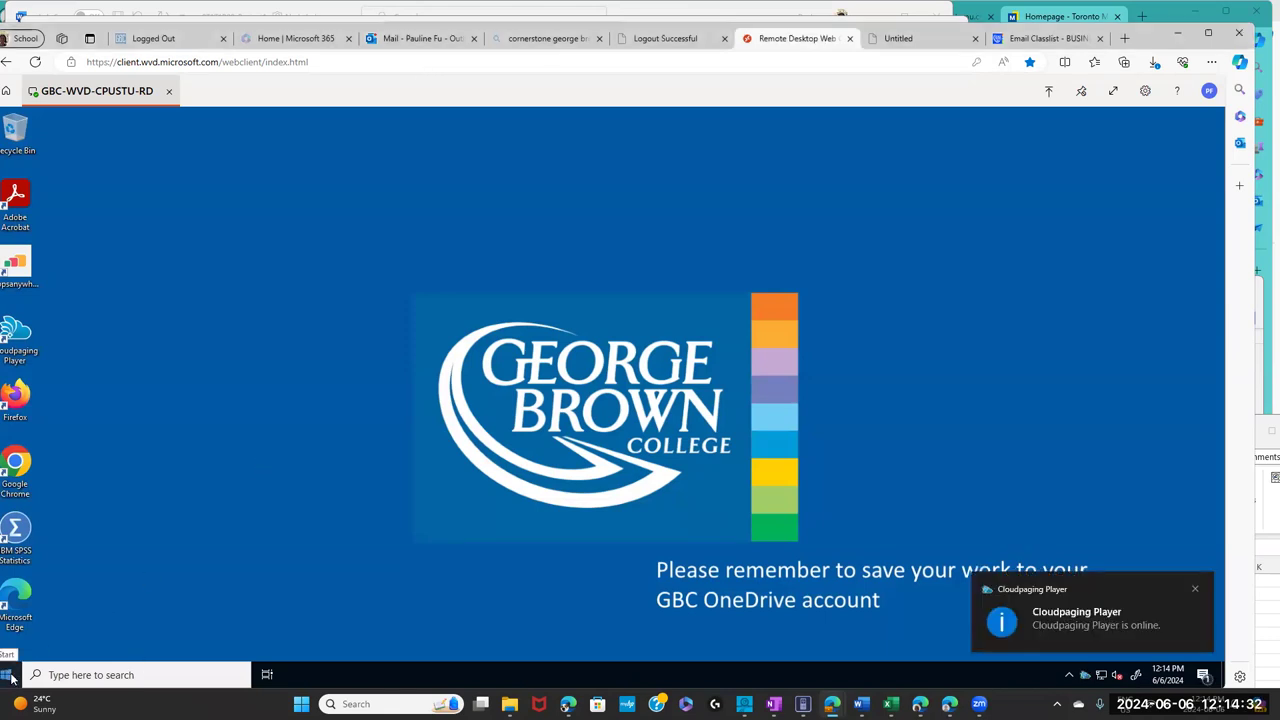
- Launch Microsoft Project from the remote Start menu and close the 'Your privacy matters' notice
click(11, 678)
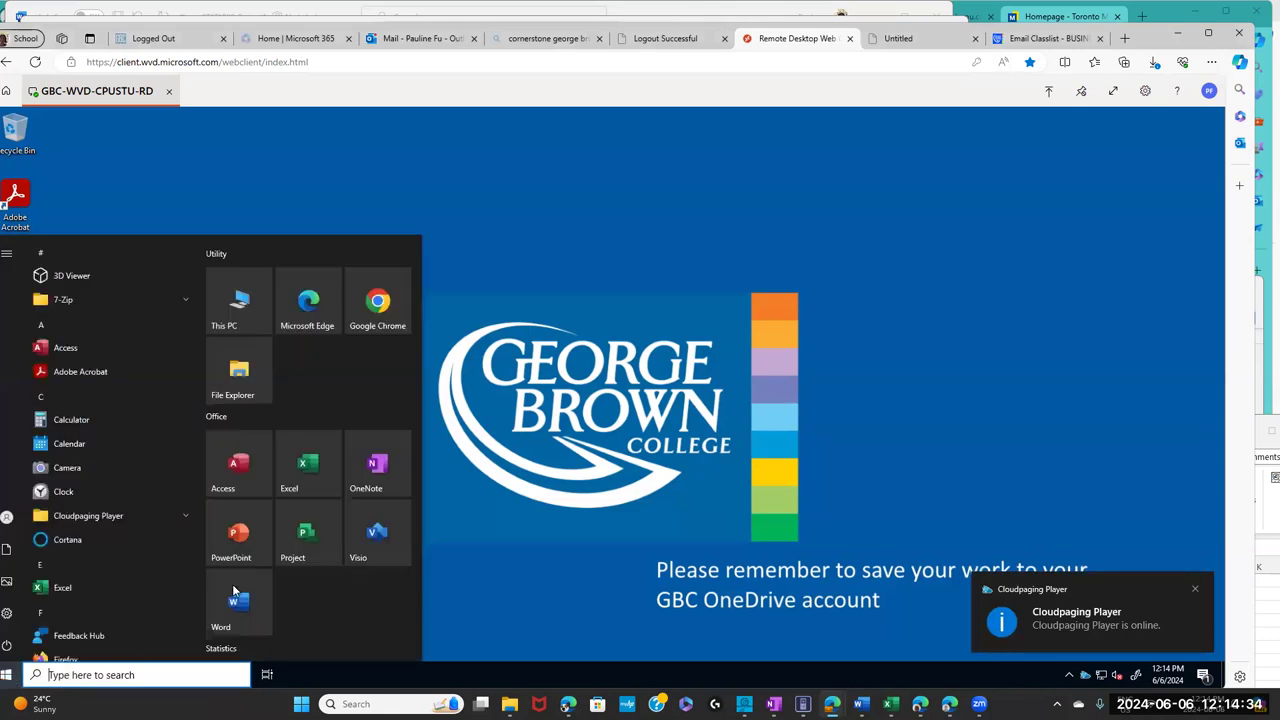
click(303, 536)
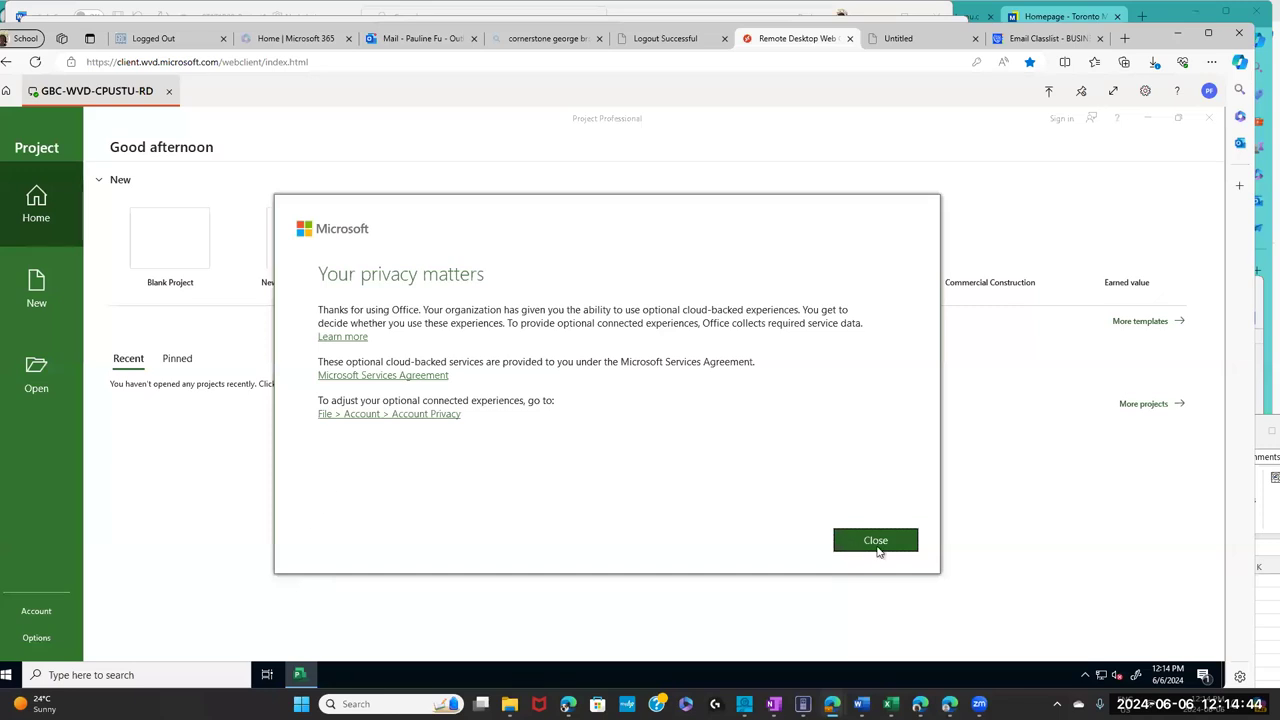
click(874, 543)
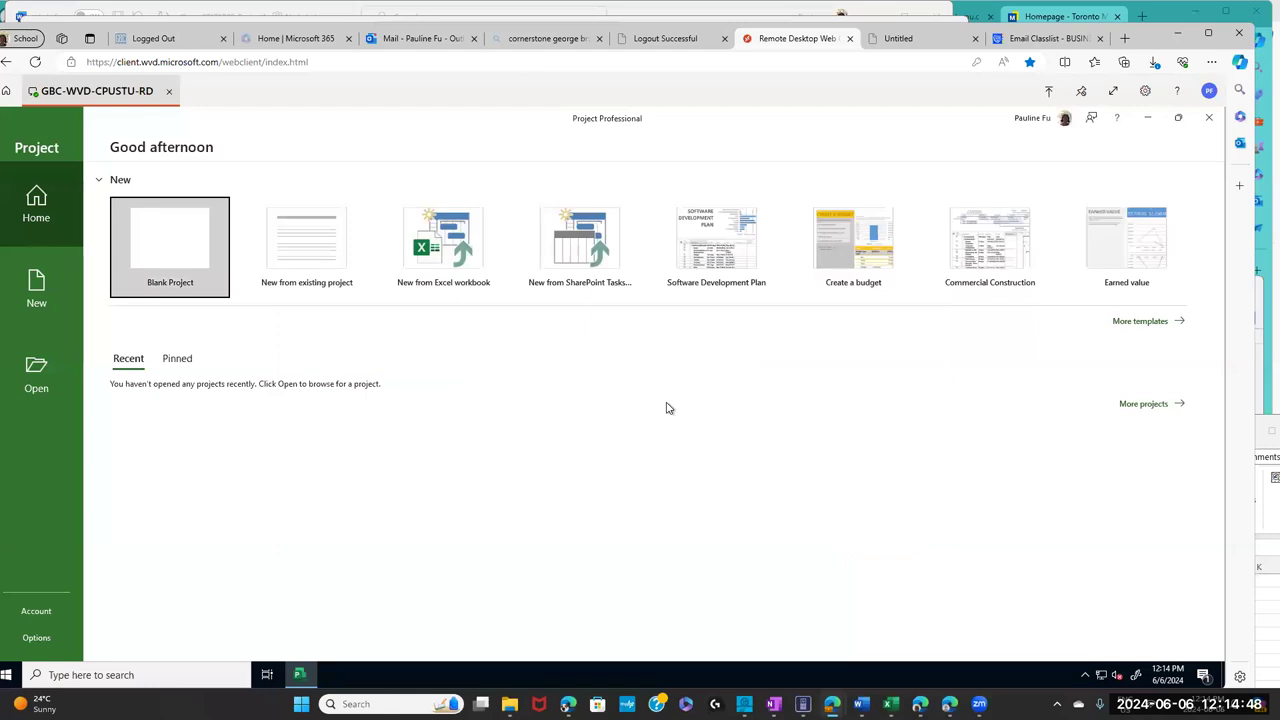
click(536, 44)
- Close the leftover search results, Logout Successful and Microsoft 365 tabs in Edge
click(599, 40)
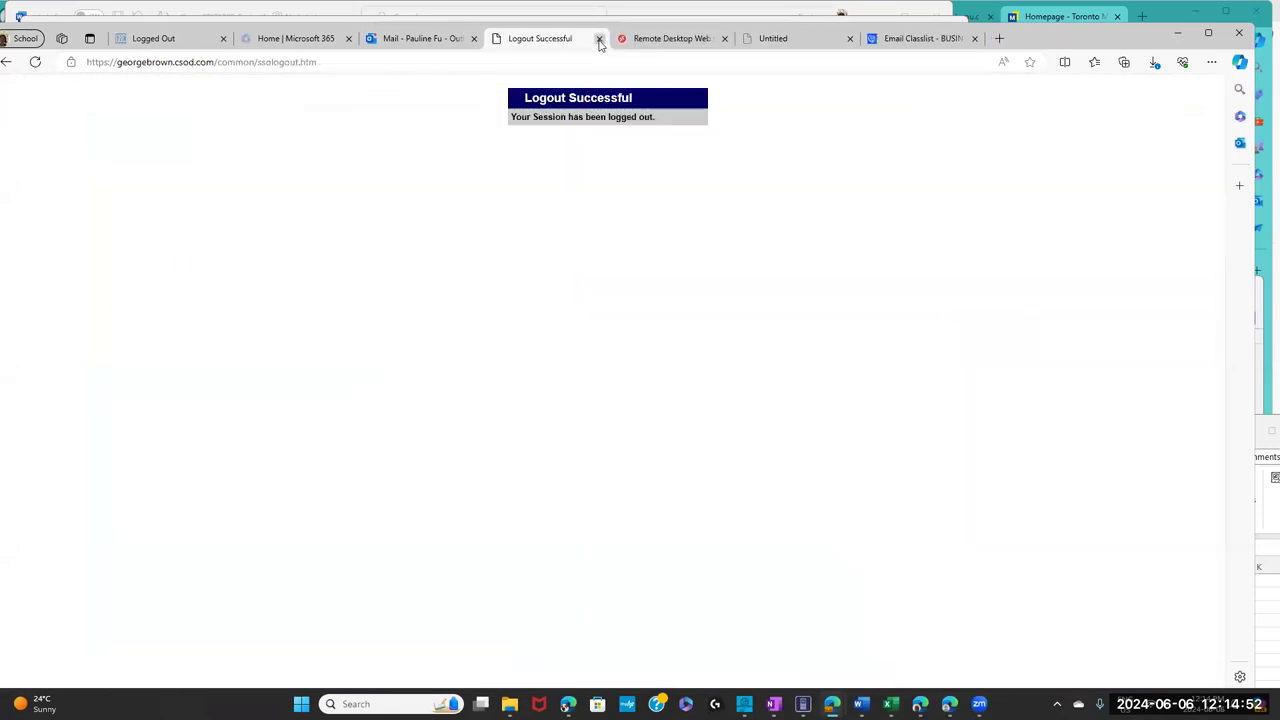
click(599, 40)
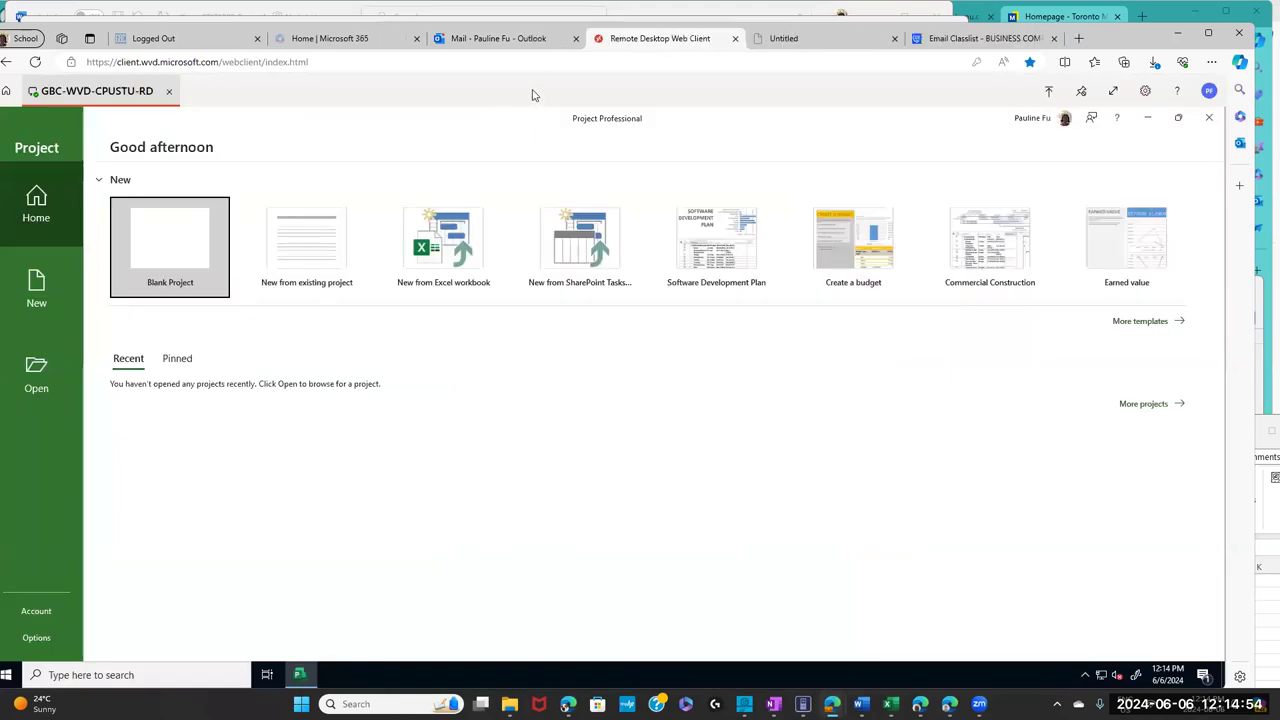
click(339, 40)
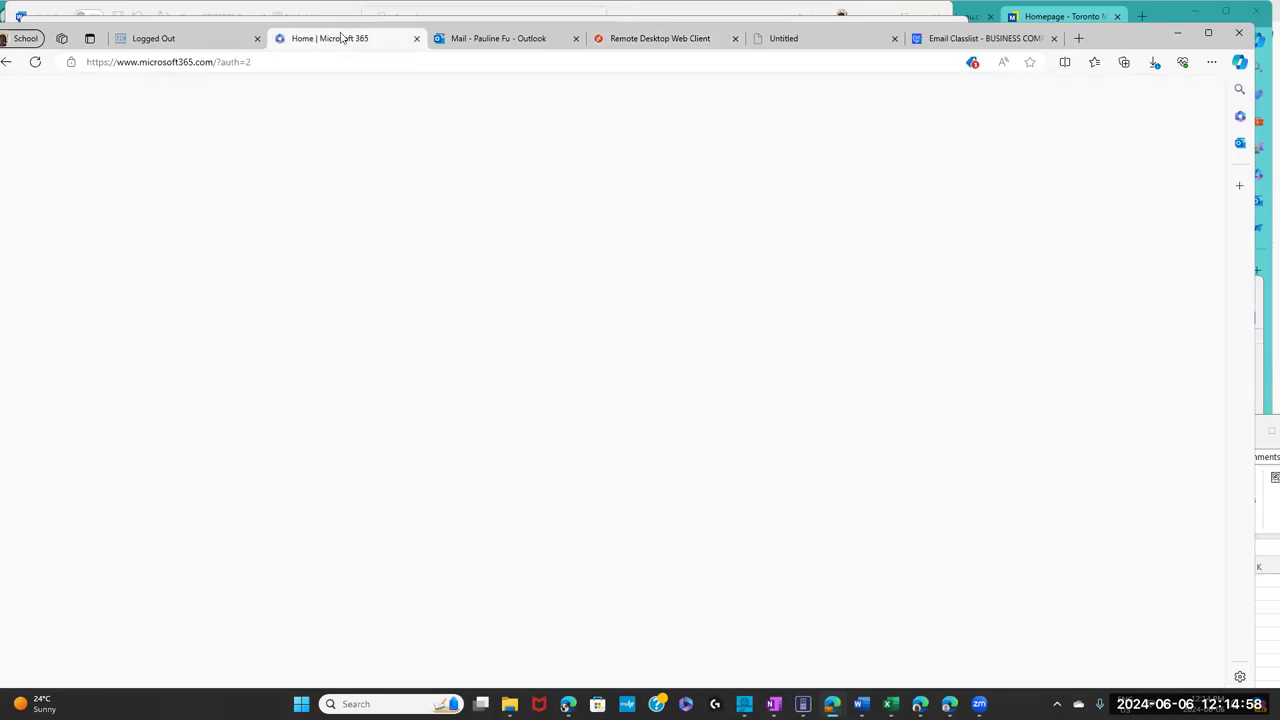
click(416, 38)
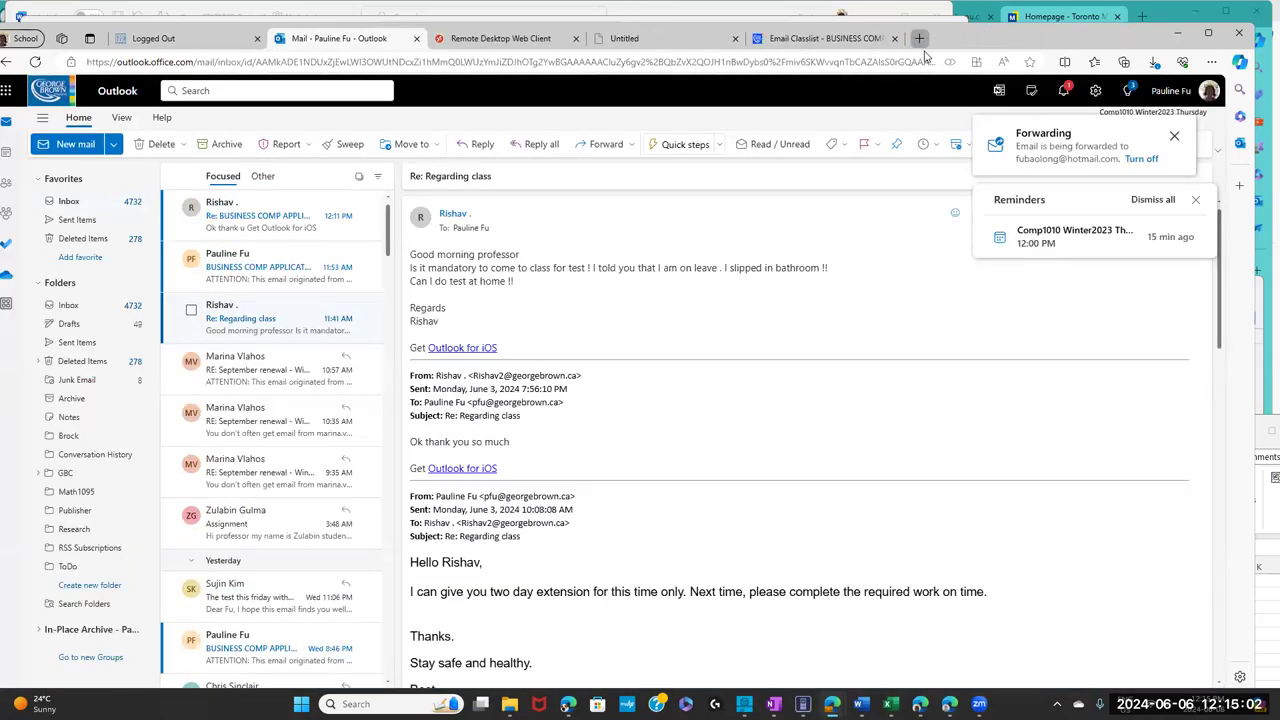
- Load learn.georgebrown.ca in a new browser tab
key(ctrl+t)
text(learn.georgebrown.ca)
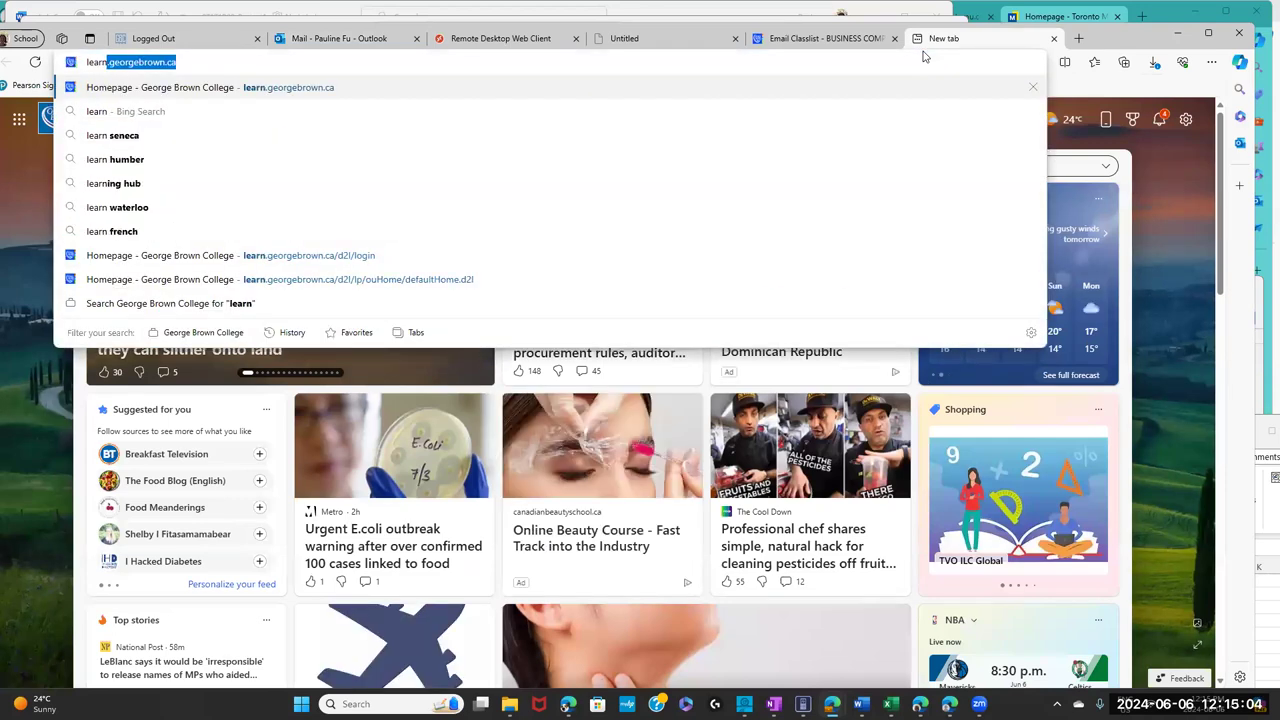
key(Return)
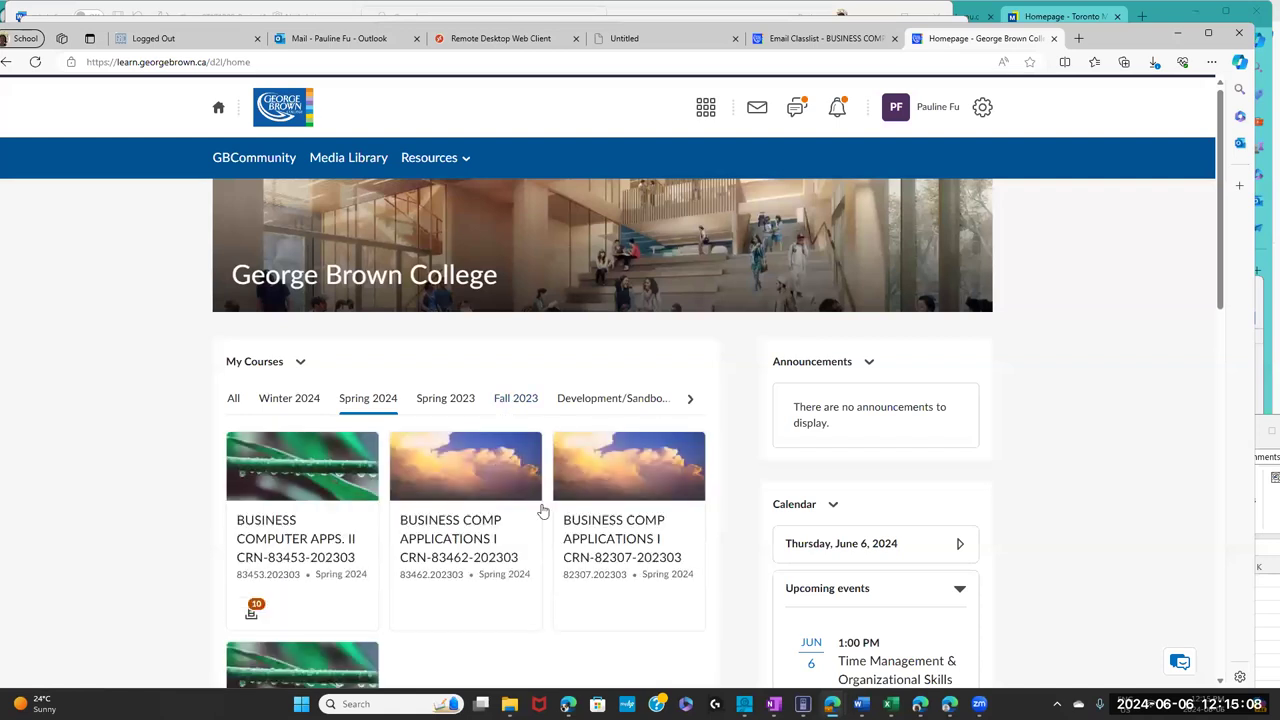
- Open BUSINESS COMP APPLICATIONS I, scroll through its announcements, and close the course tab
click(459, 541)
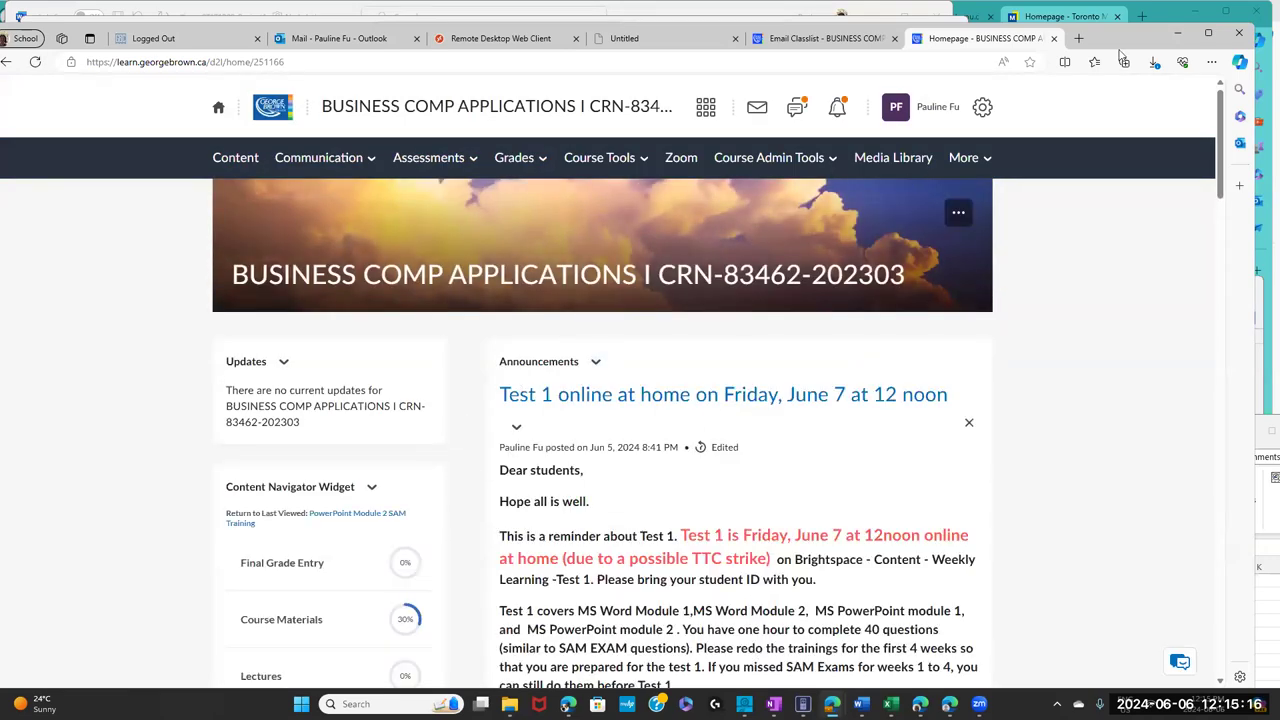
scroll(1187, 122, down, 1)
scroll(1185, 150, down, 2)
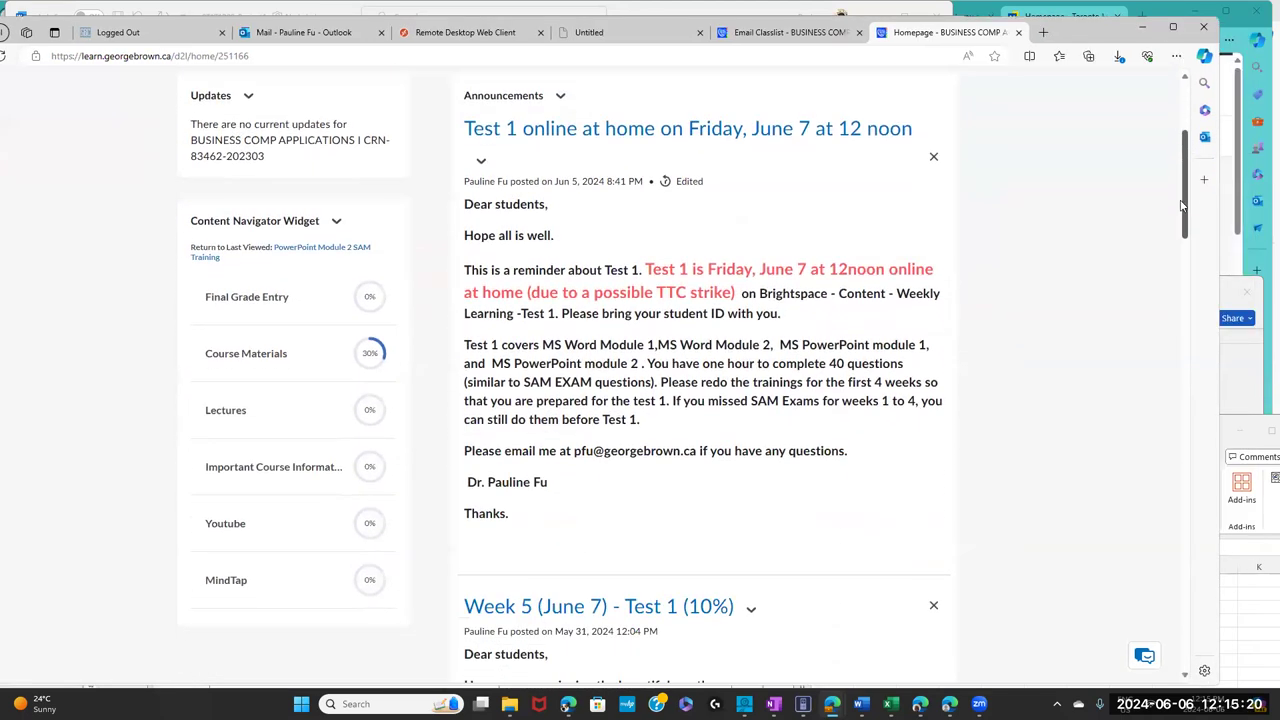
scroll(1181, 205, down, 10)
scroll(1188, 303, down, 8)
scroll(1188, 303, down, 3)
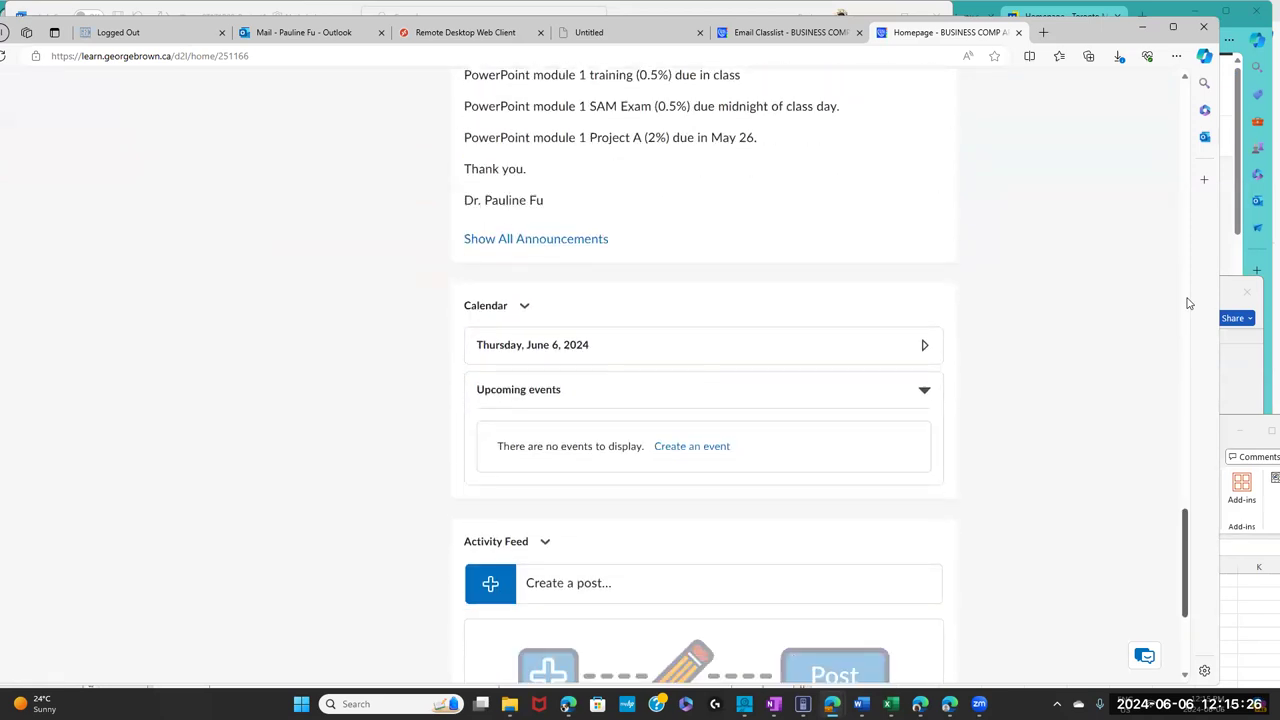
click(1018, 32)
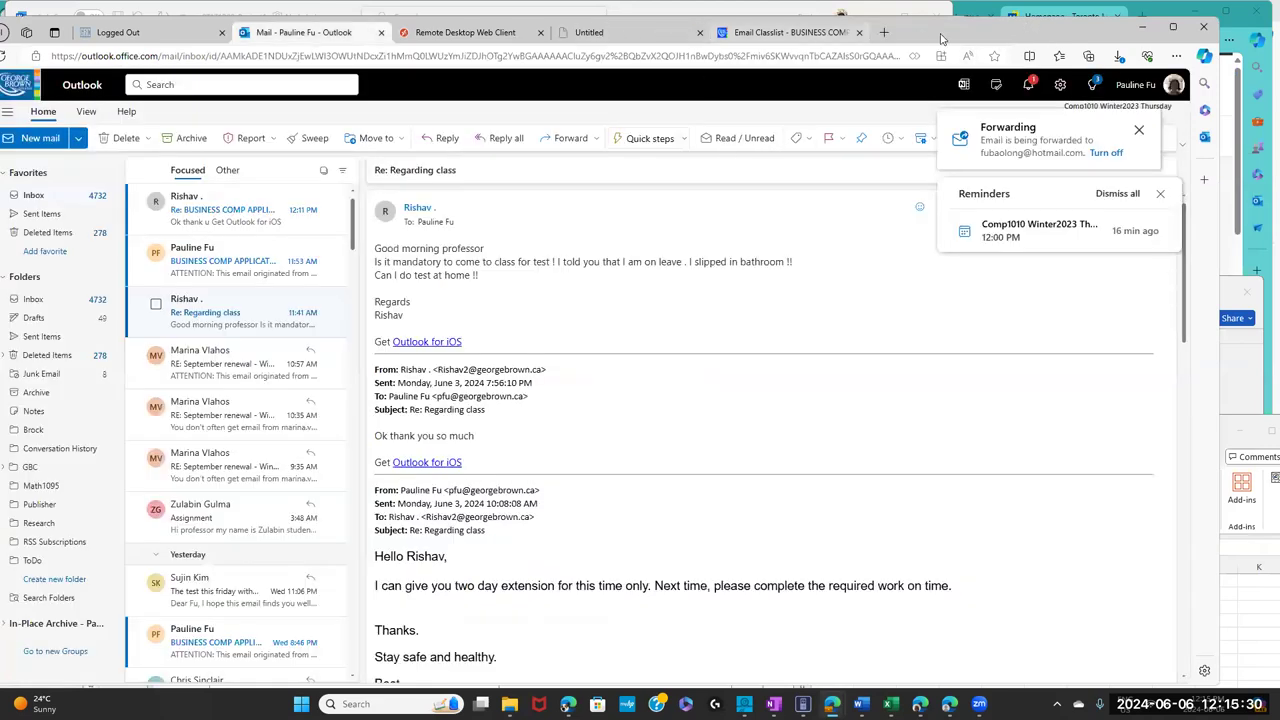
- Load the learn.georgebrown.ca homepage in a new tab
click(884, 33)
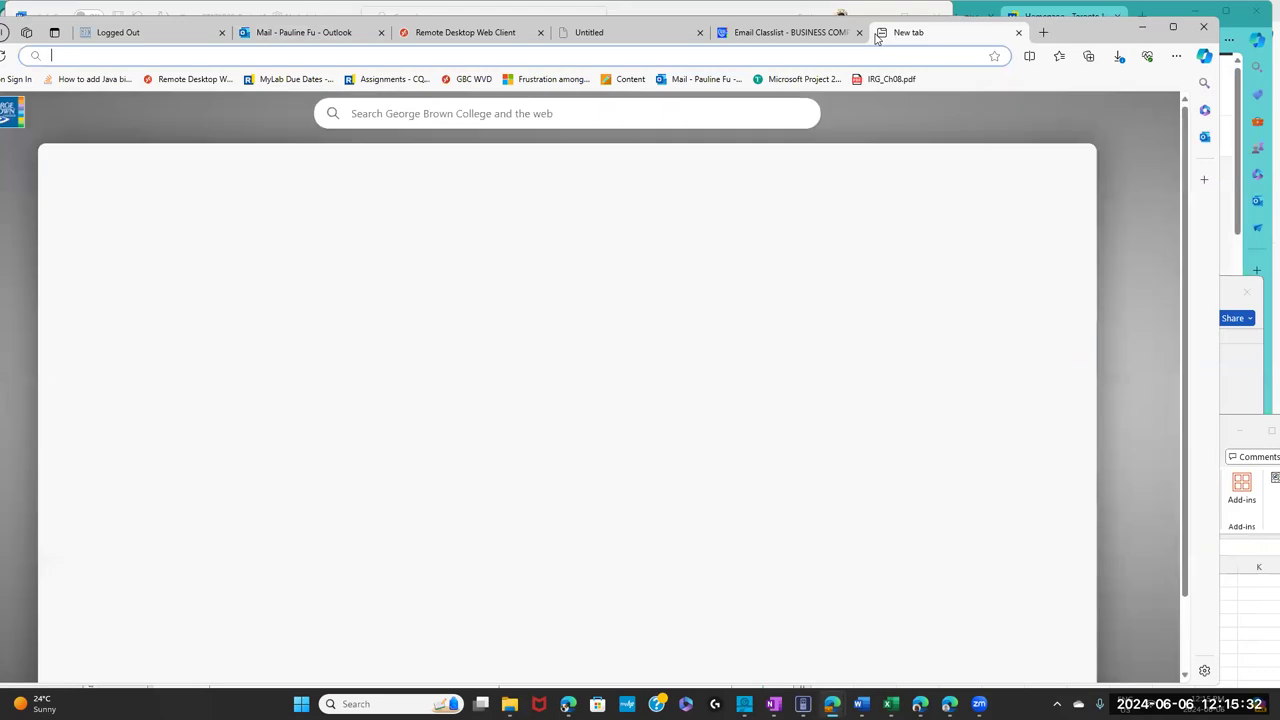
text(le)
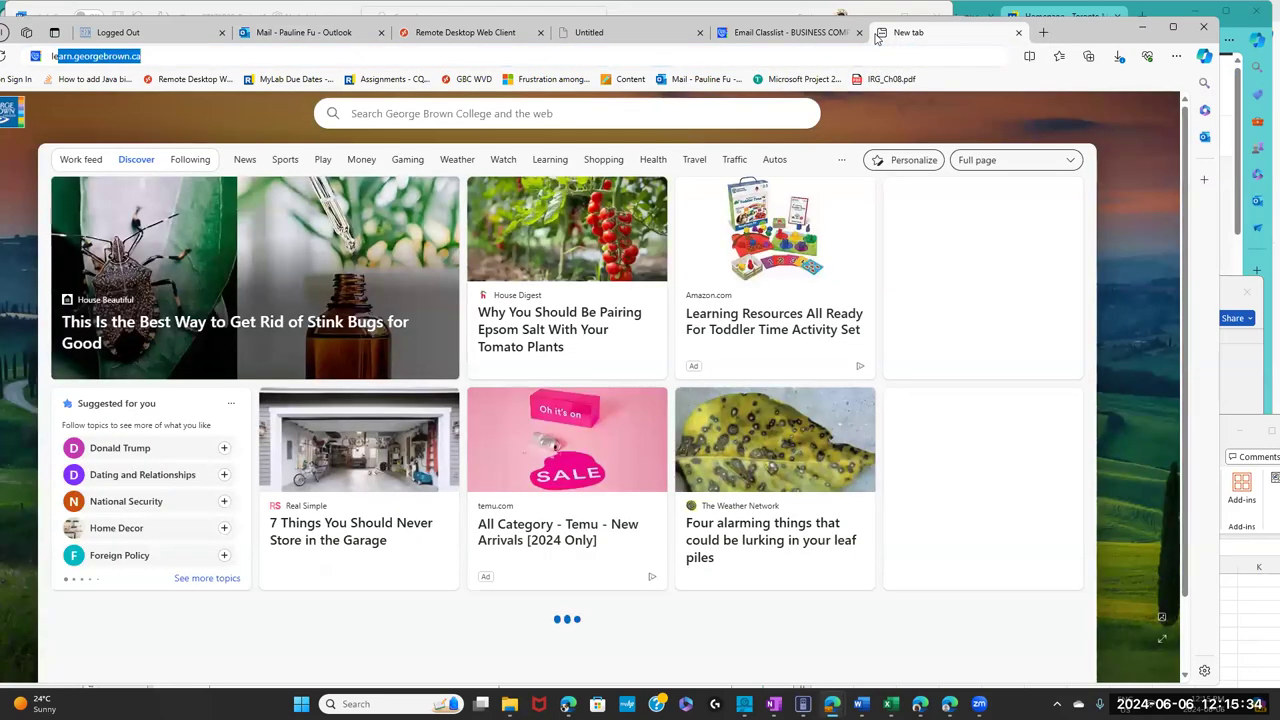
text(arn.georgebrown.ca)
key(Return)
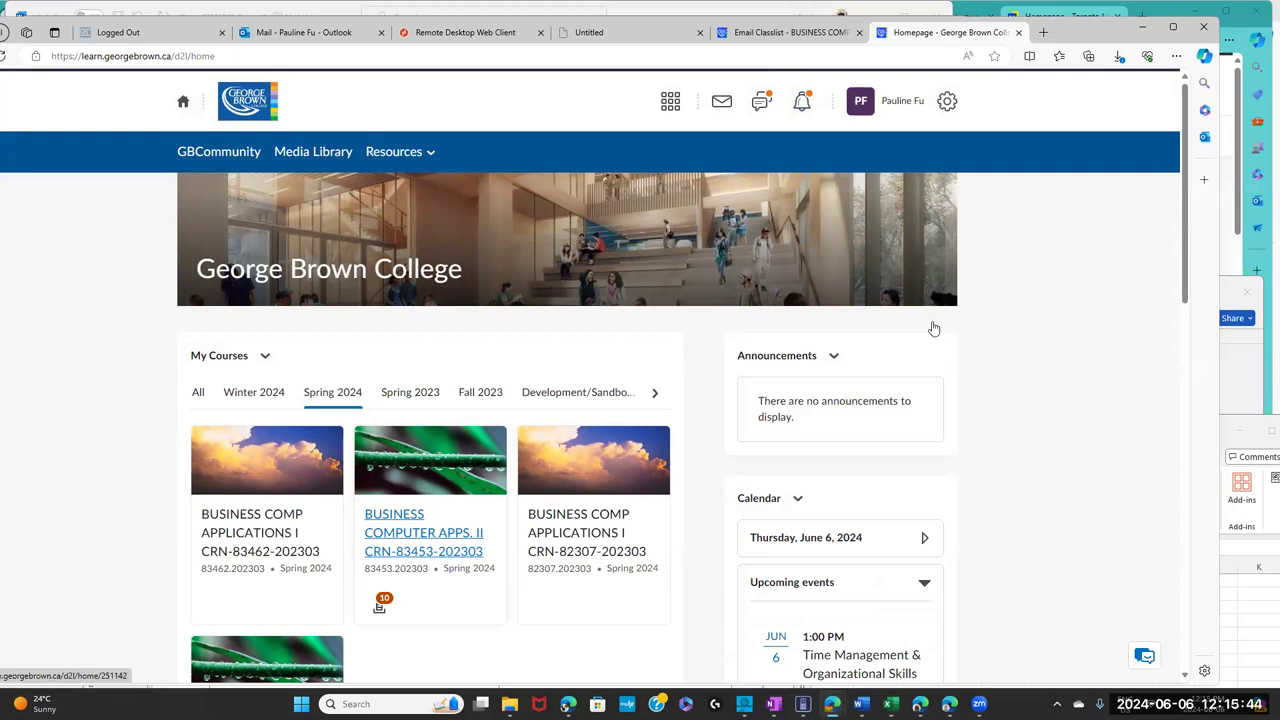
- Create a blank Project1 in the remote Microsoft Project and restore its window size
key(ctrl+3)
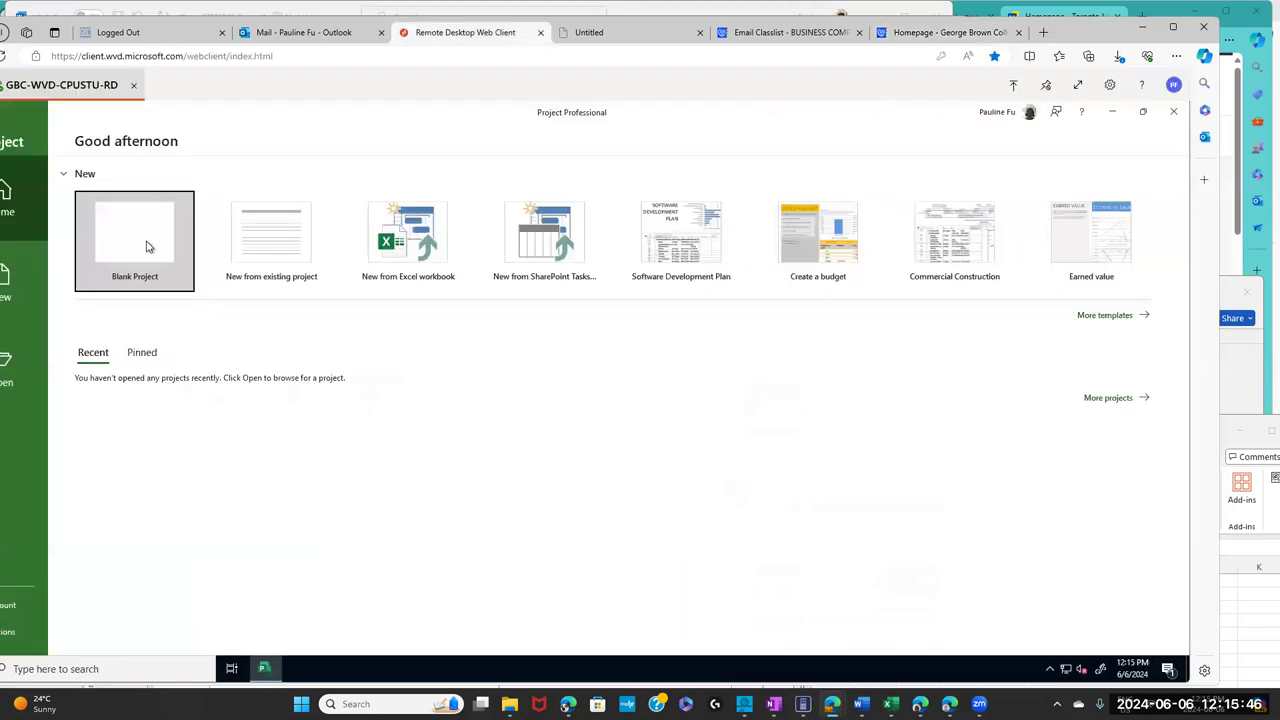
click(148, 245)
drag(440, 115, 532, 134)
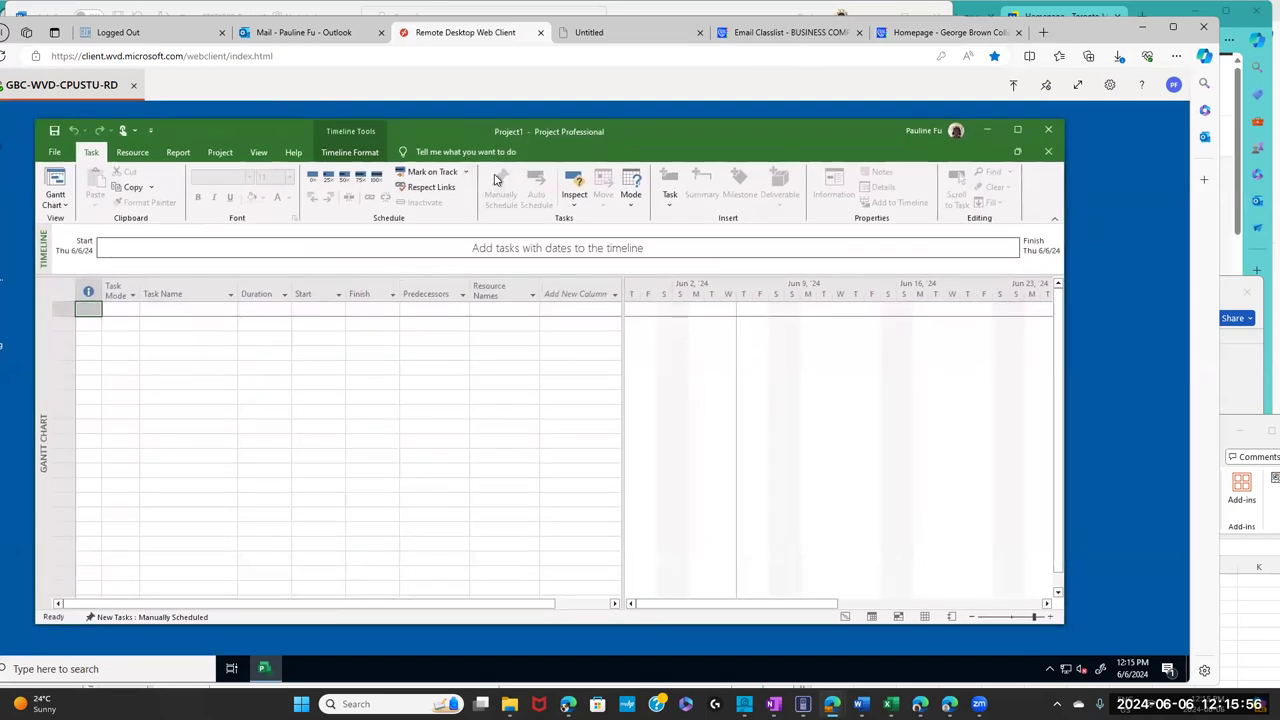
click(1043, 33)
text(www.)
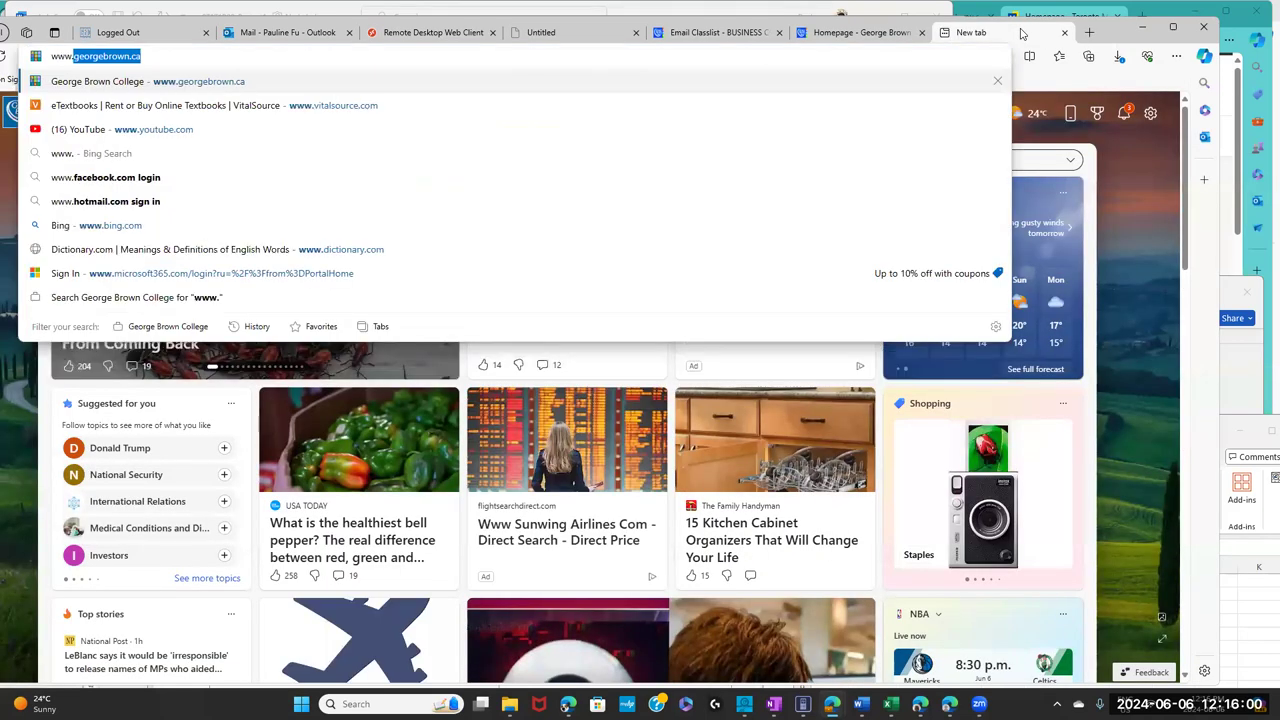
text(vi)
key(Return)
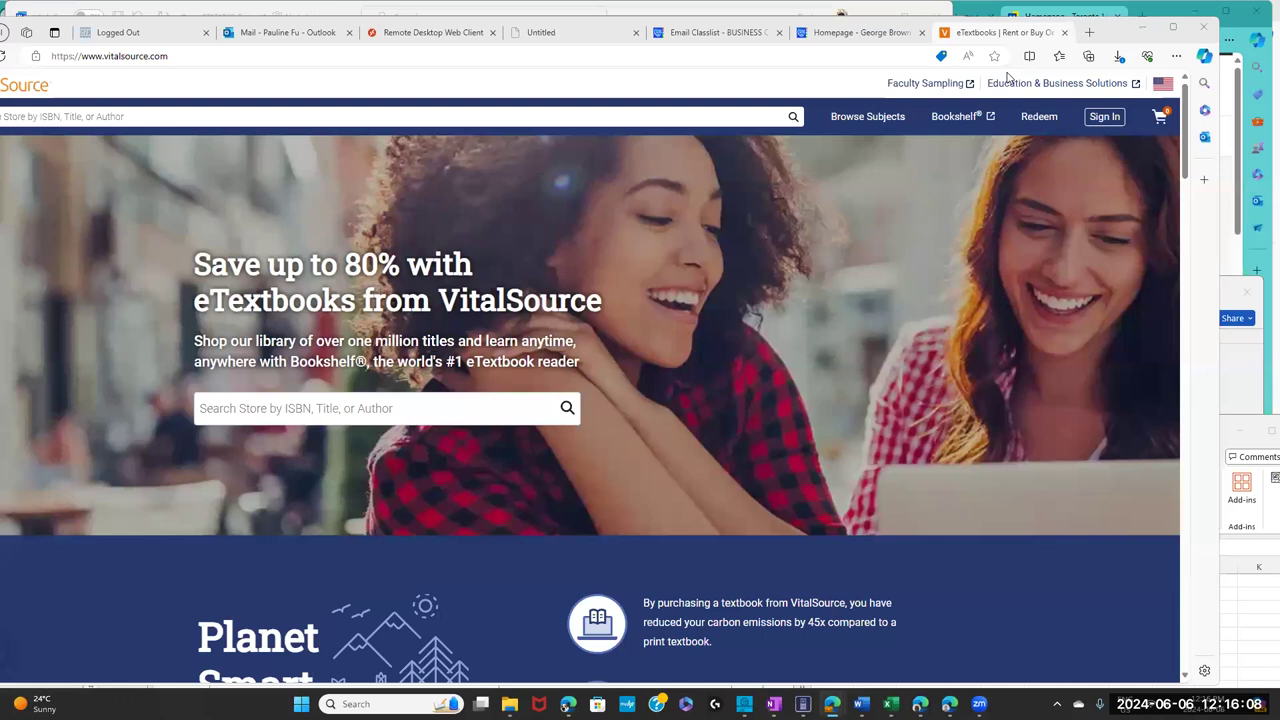
click(966, 120)
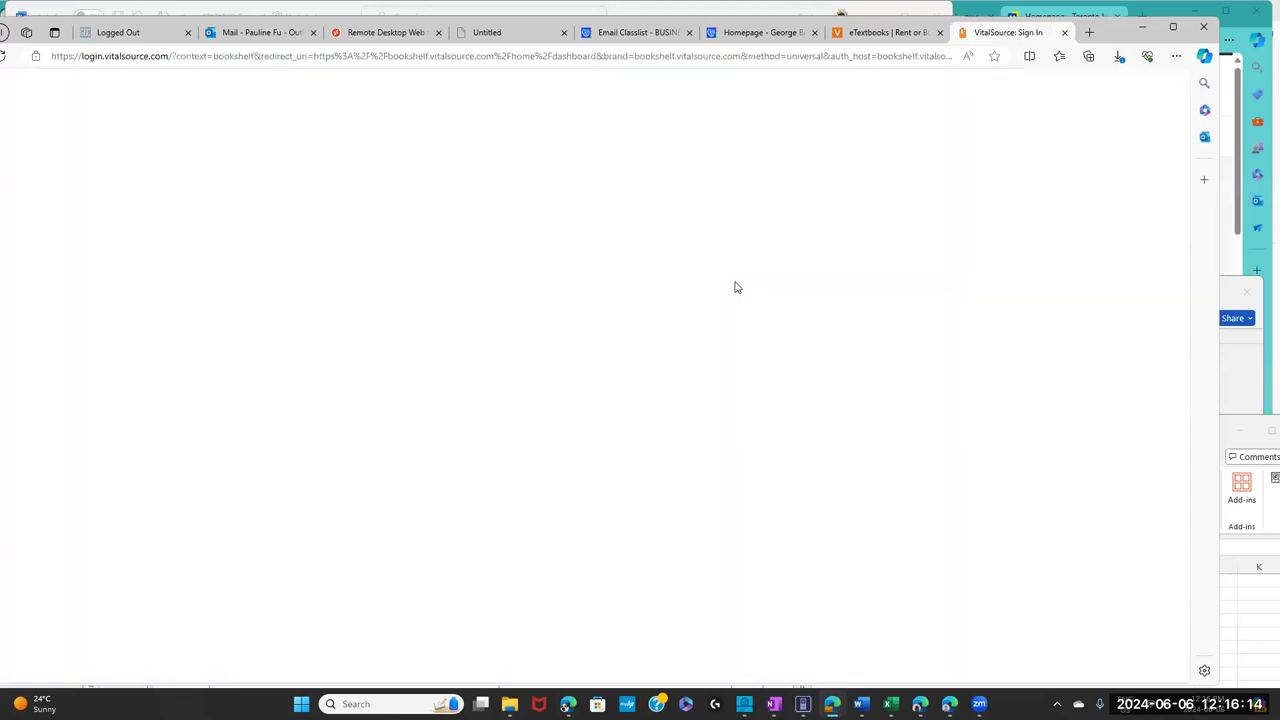
click(897, 415)
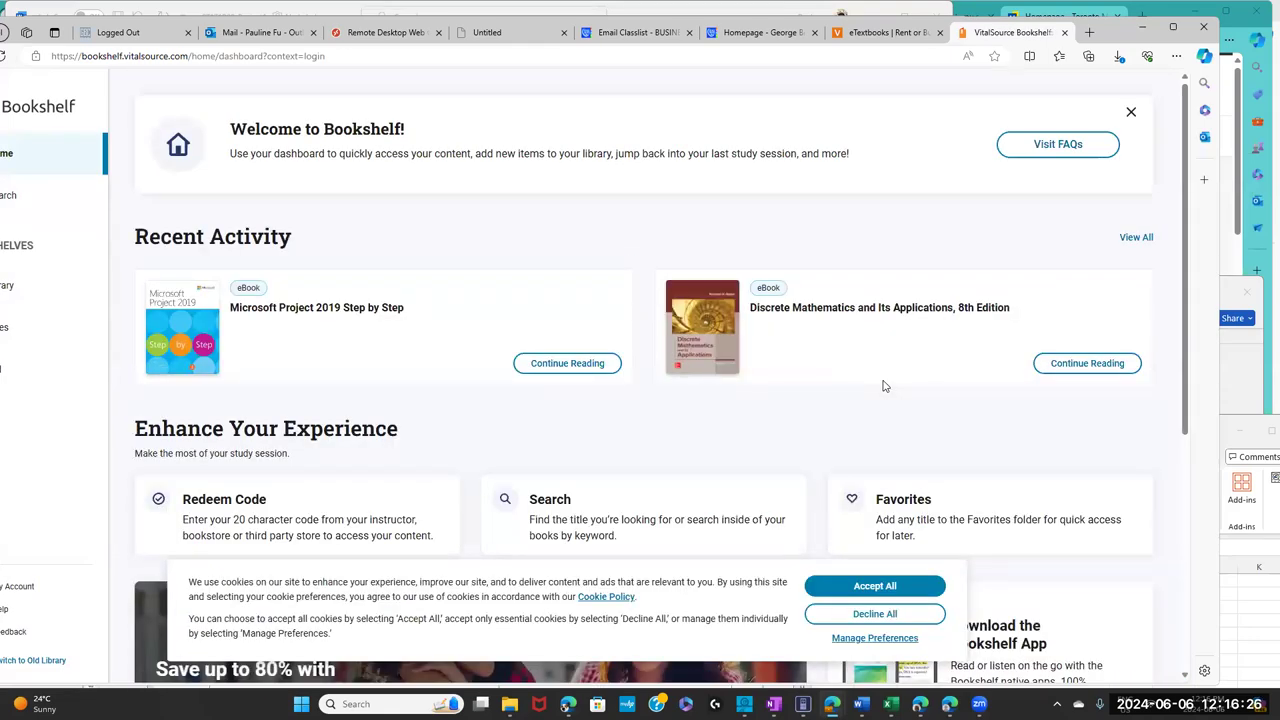
click(584, 368)
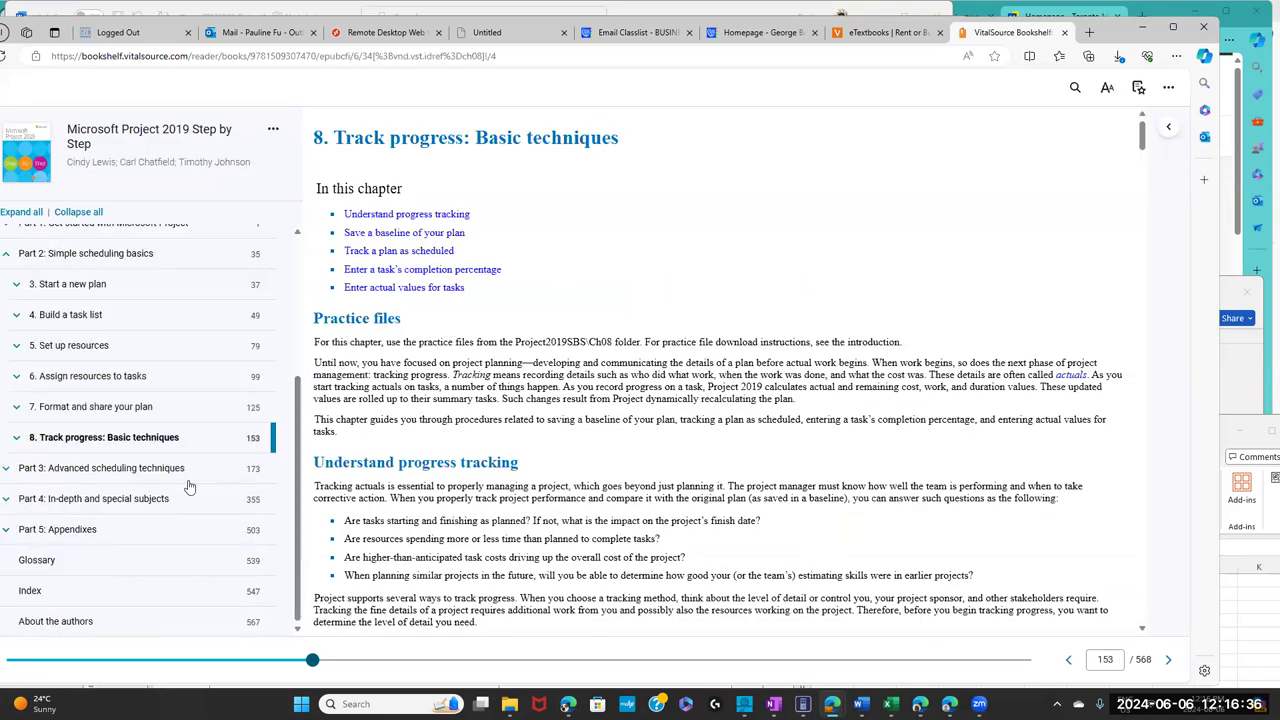
click(23, 410)
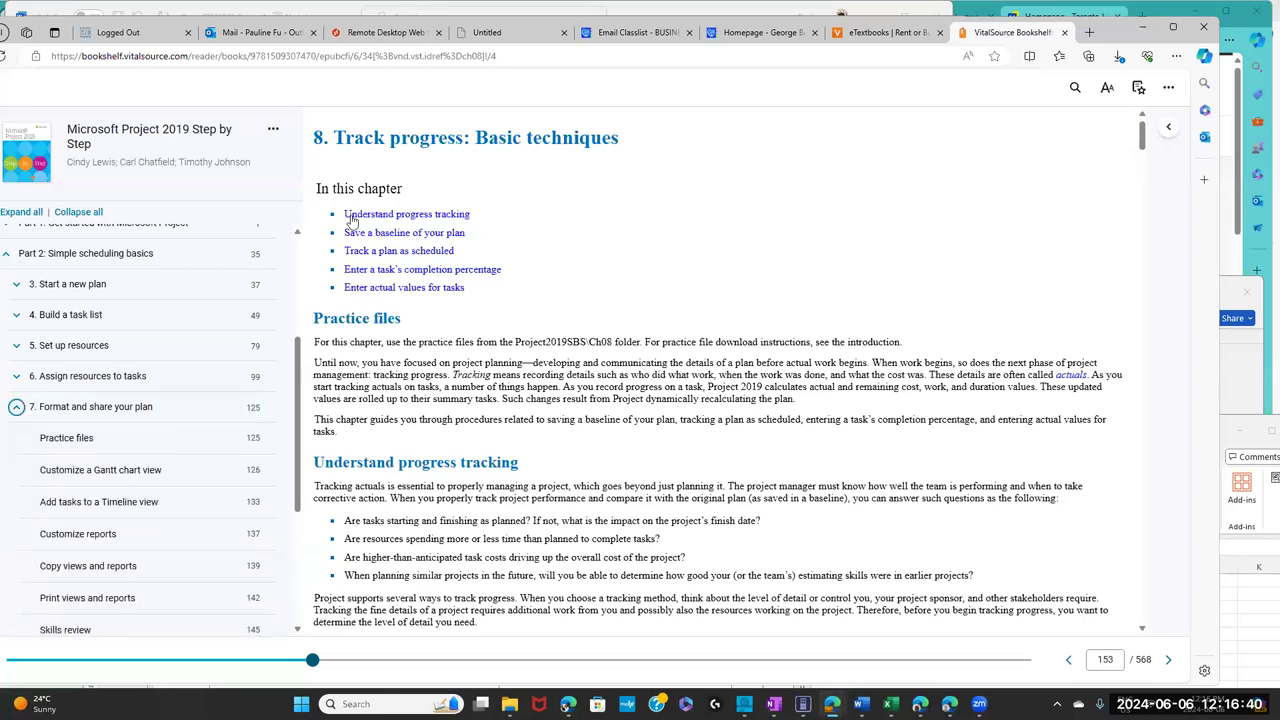
click(88, 410)
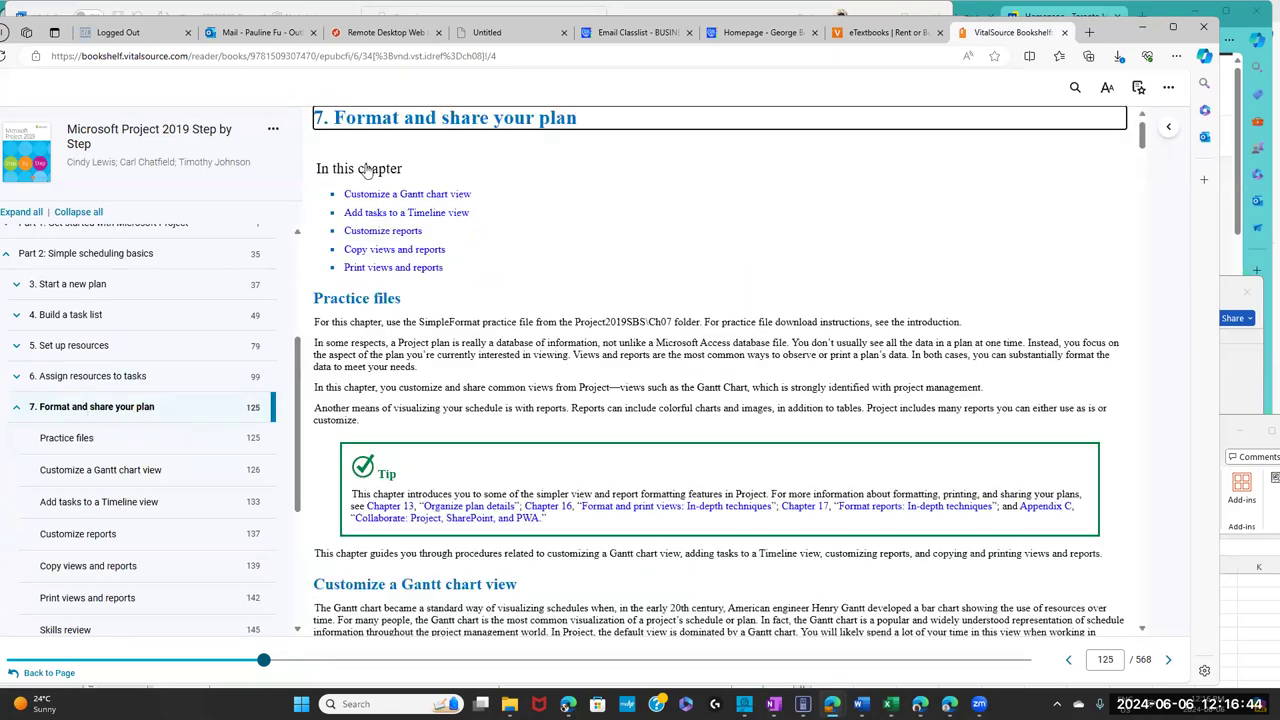
drag(603, 118, 492, 117)
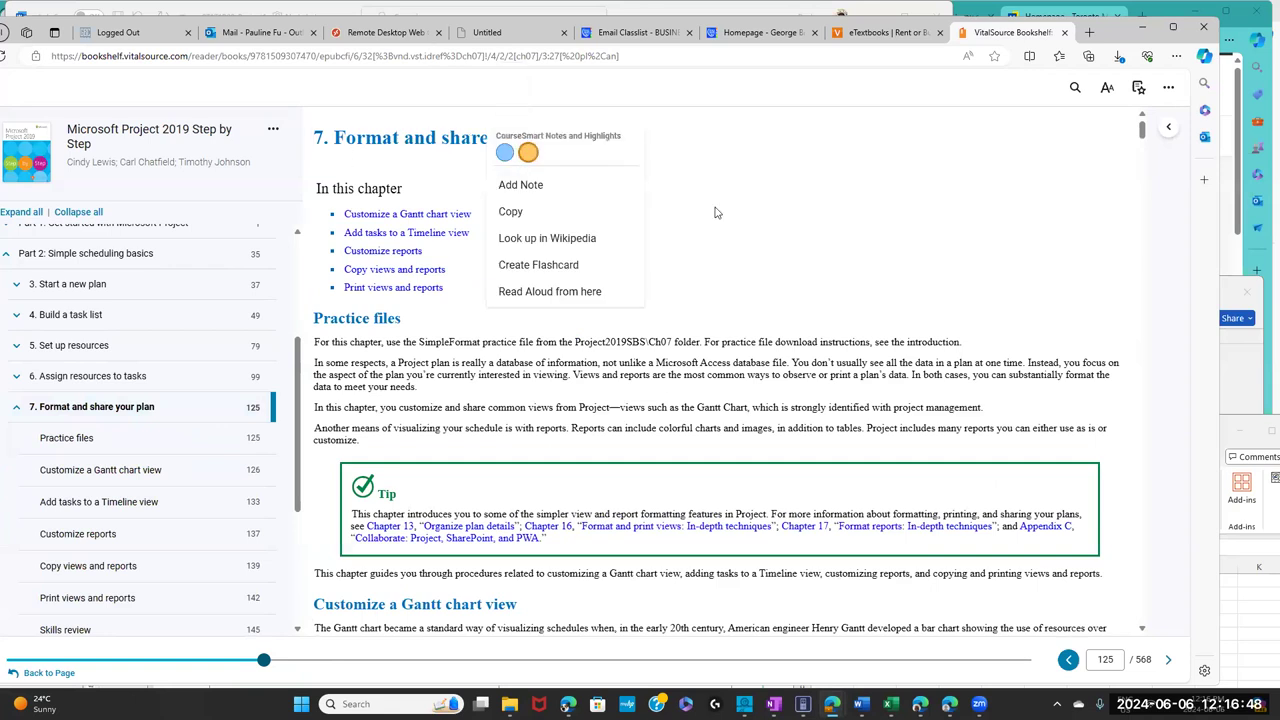
click(715, 212)
drag(600, 124, 328, 138)
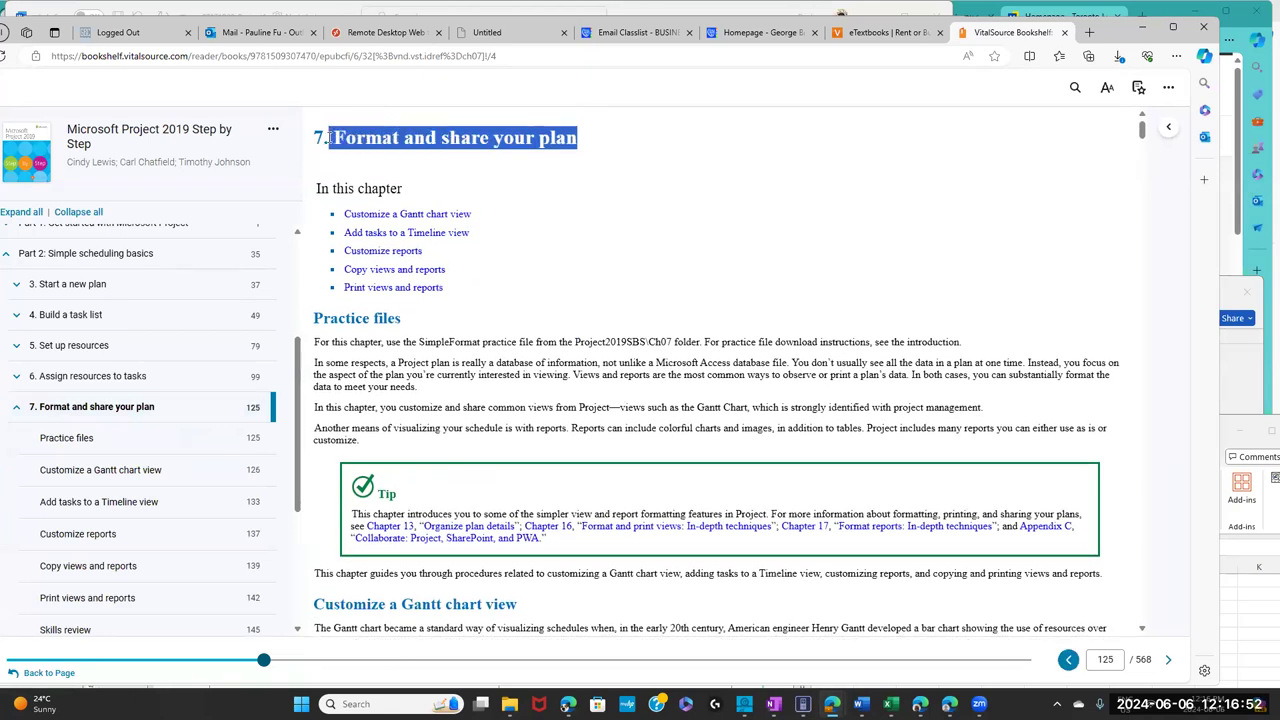
click(535, 257)
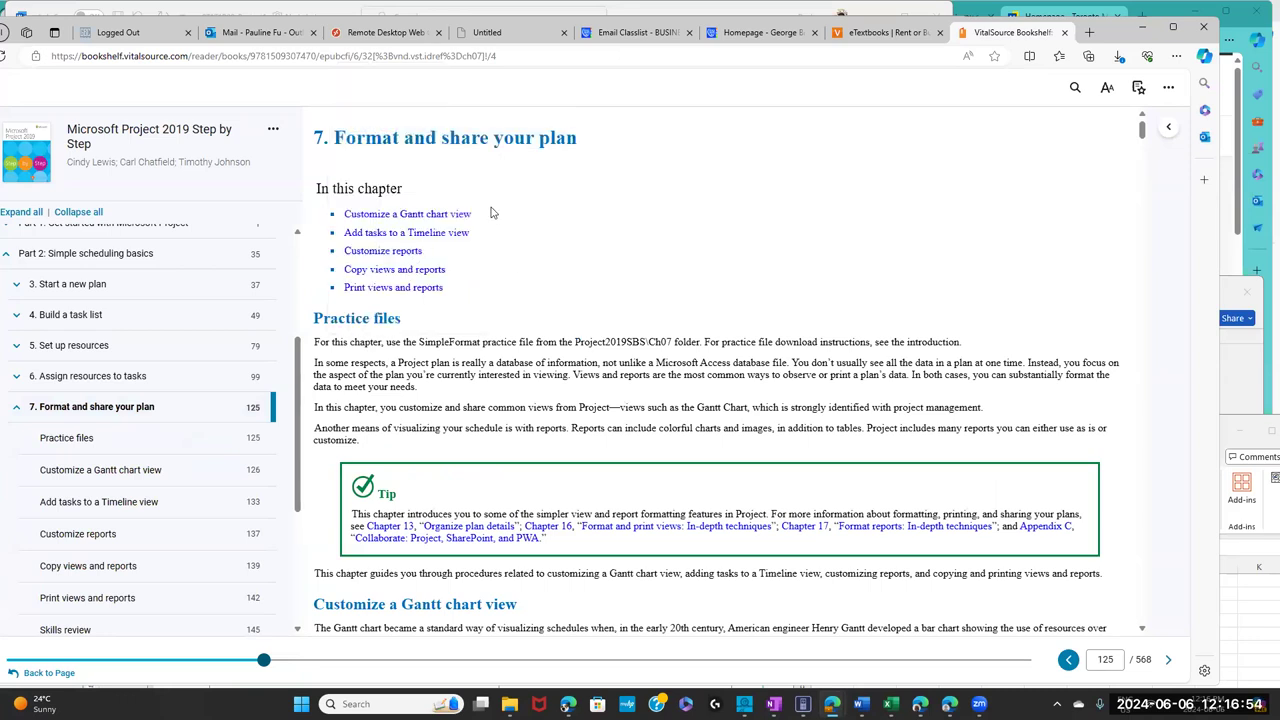
drag(482, 213, 368, 211)
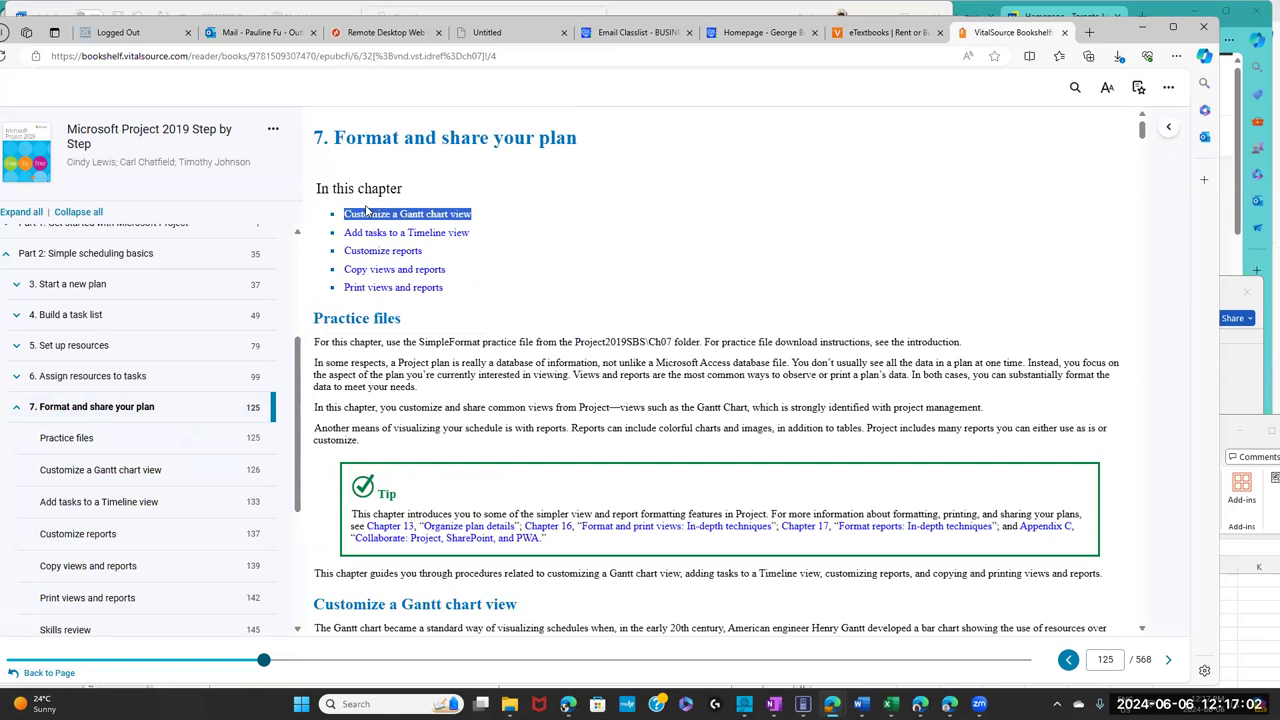
click(490, 240)
drag(470, 232, 340, 233)
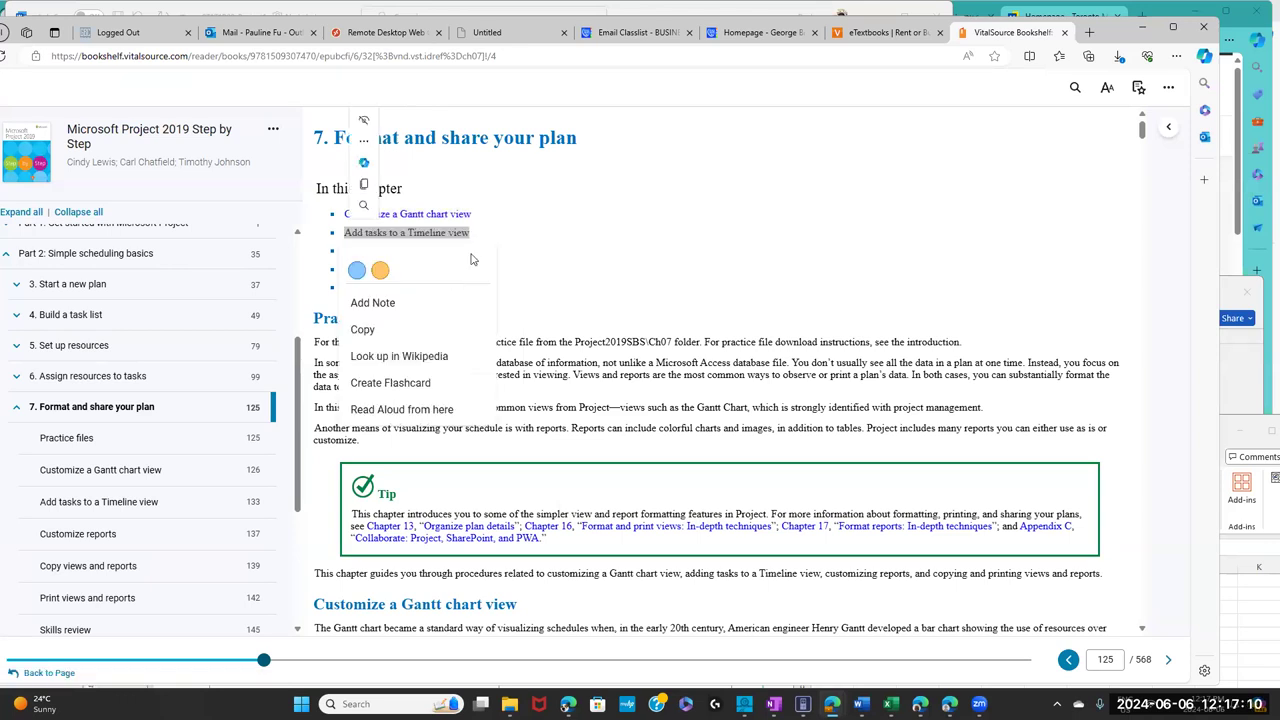
click(470, 270)
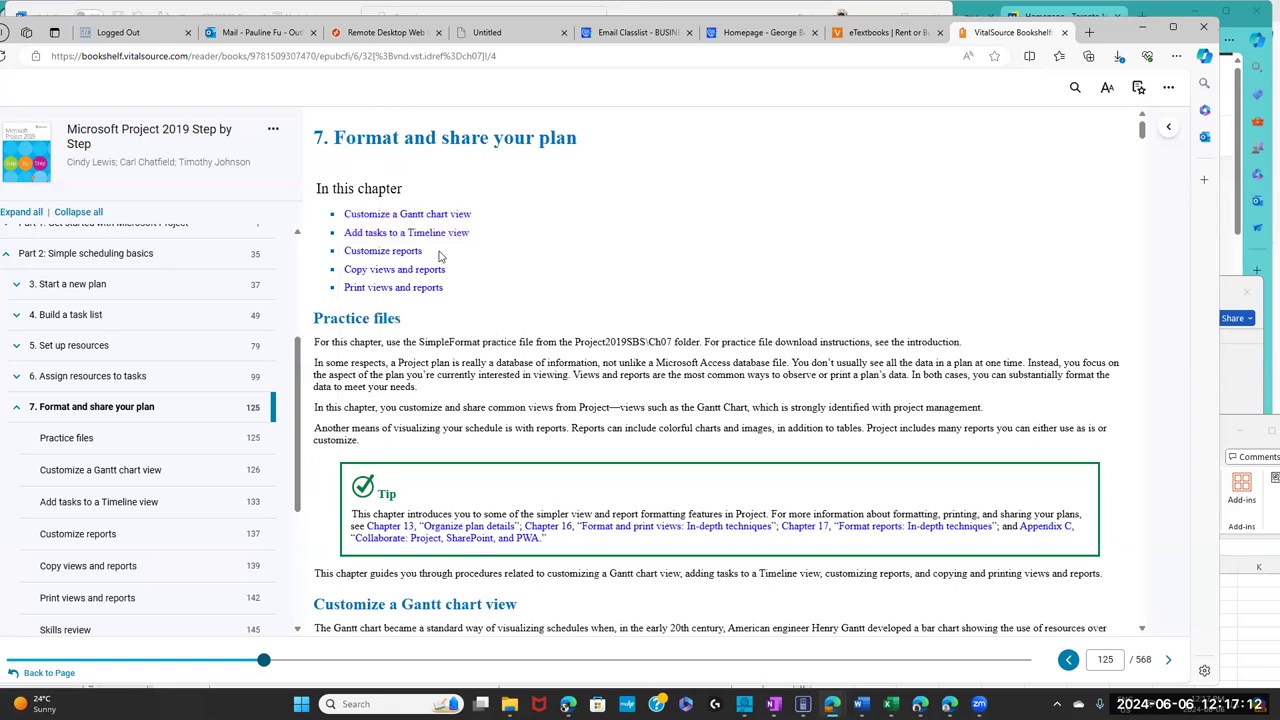
drag(425, 251, 342, 251)
click(472, 272)
drag(445, 270, 372, 270)
click(519, 302)
drag(452, 290, 340, 288)
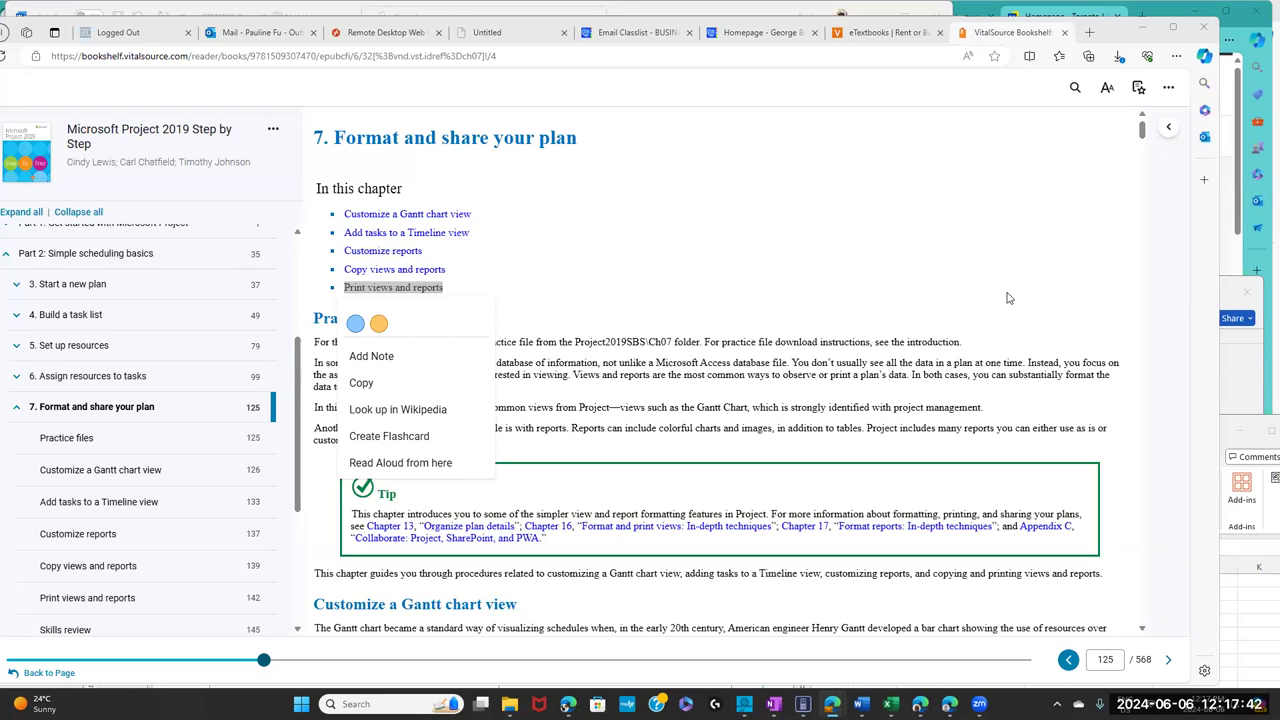
click(692, 302)
click(677, 288)
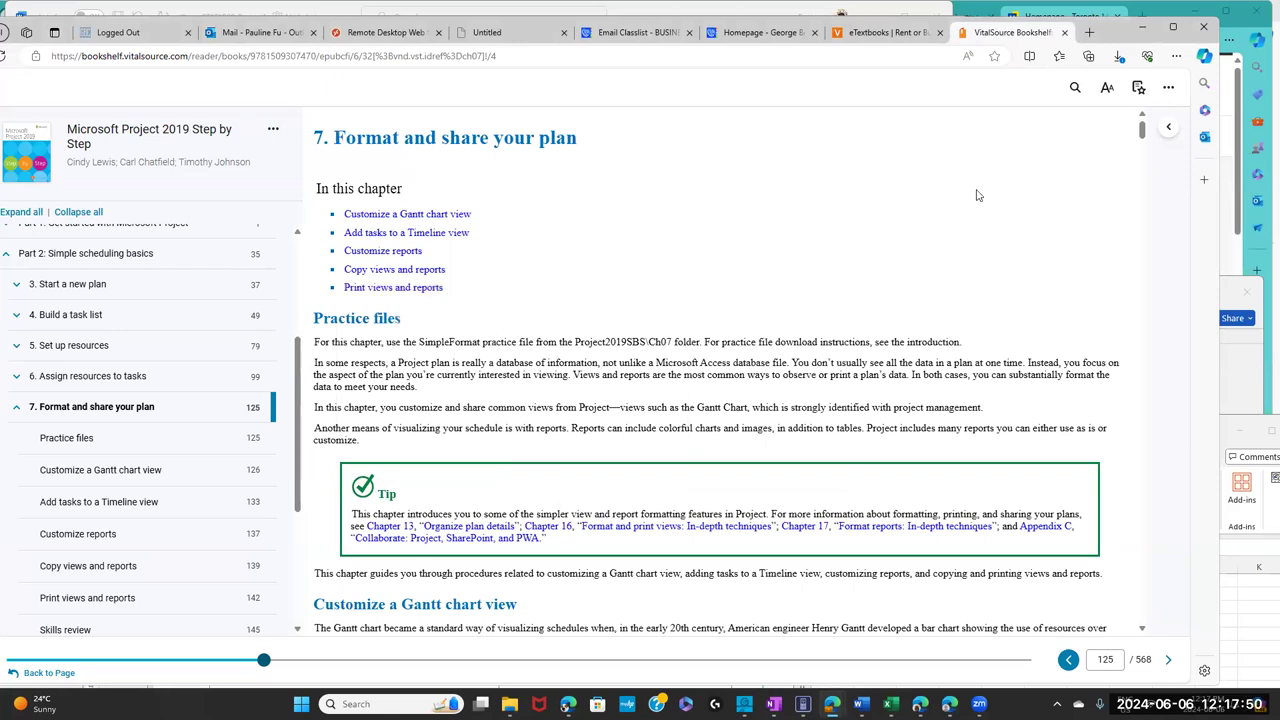
drag(1142, 130, 1148, 147)
- Scroll the reader through chapter 7 down to the Skills review on page 145
scroll(1148, 147, down, 3)
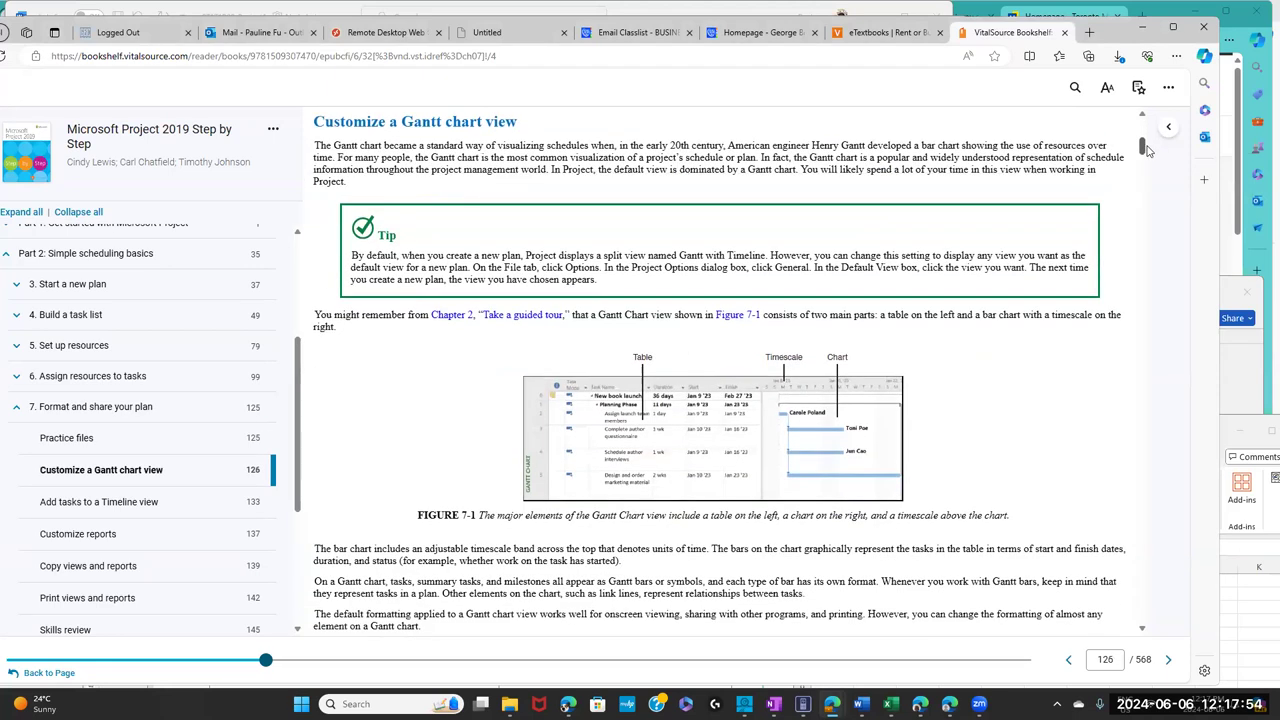
mouse_move(682, 437)
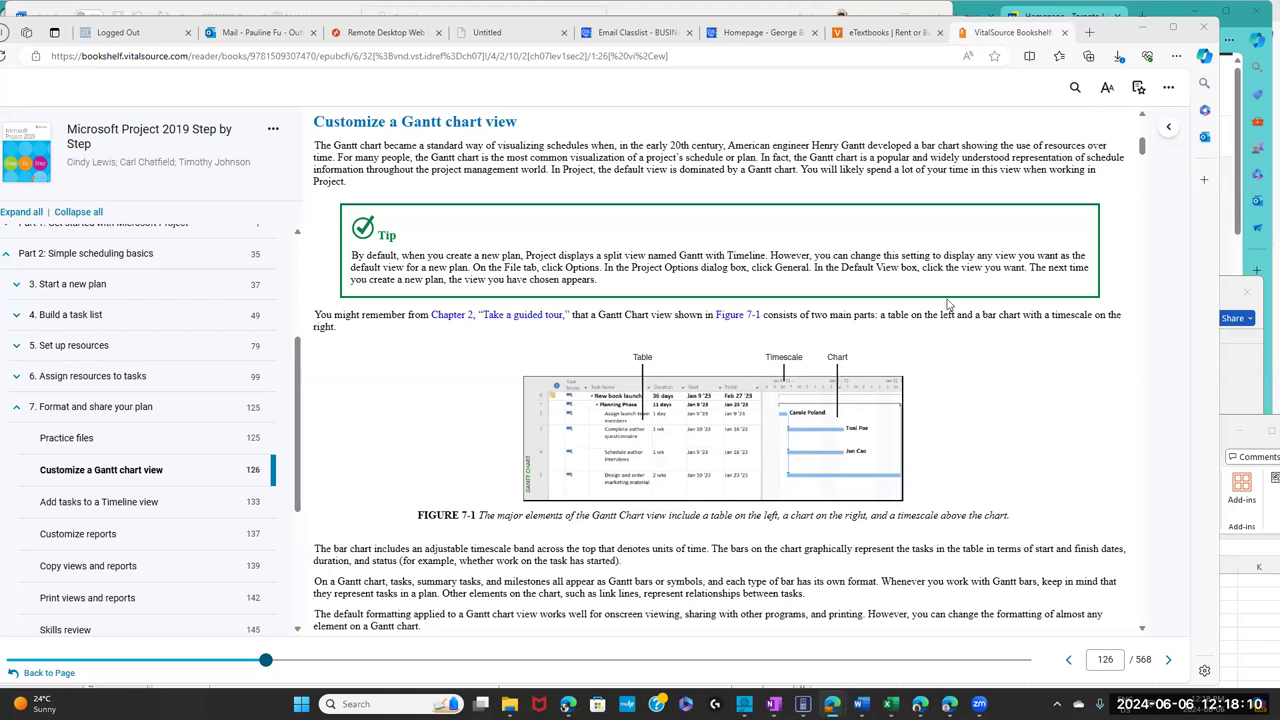
drag(1145, 147, 1146, 170)
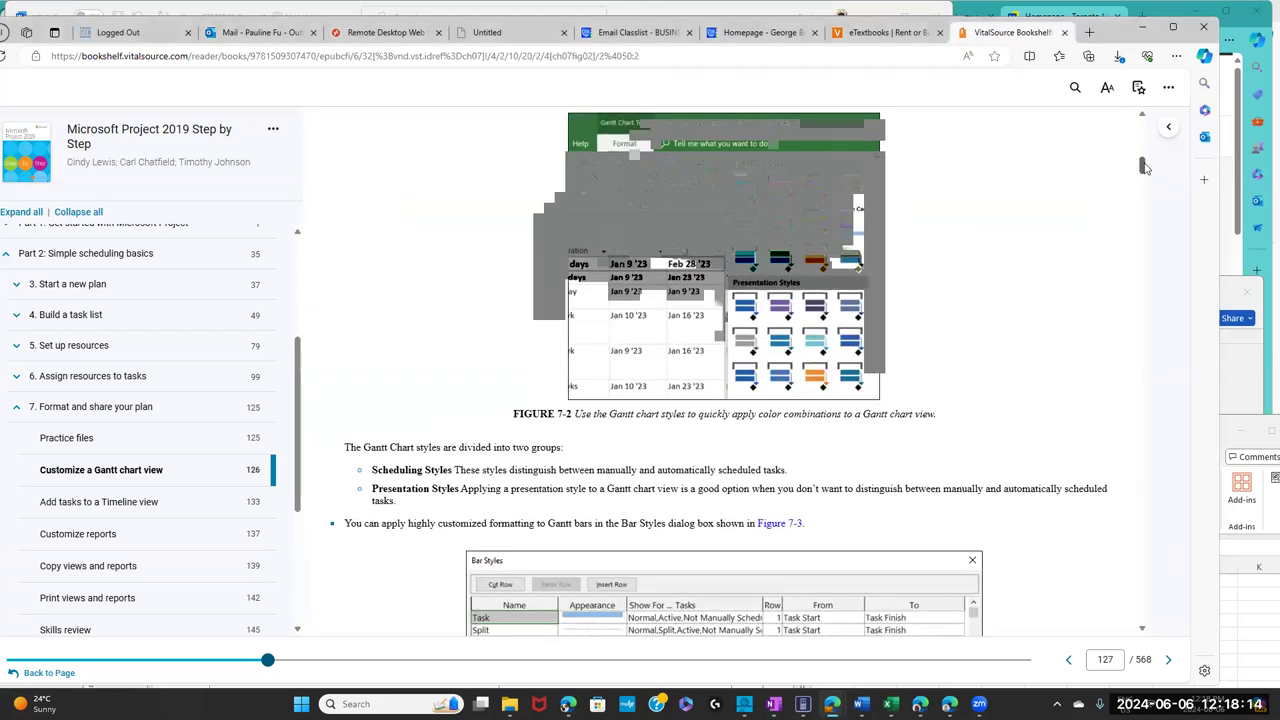
scroll(1142, 186, down, 10)
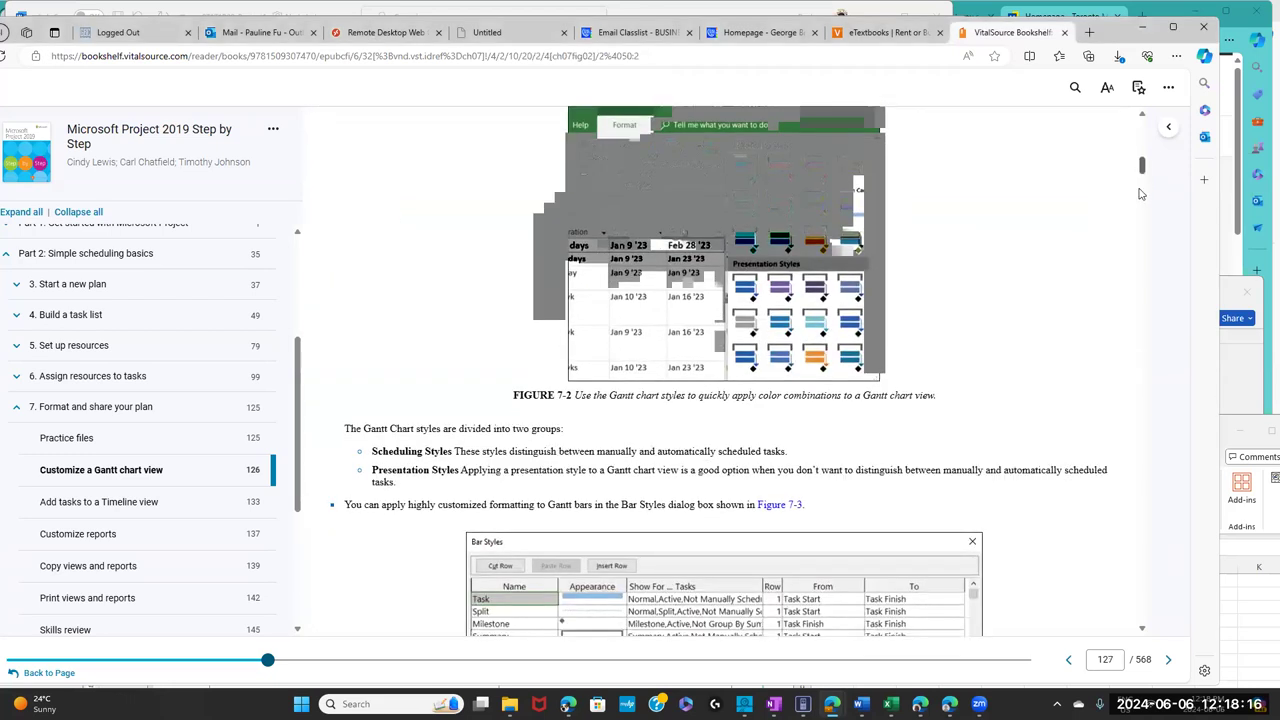
scroll(1139, 194, down, 15)
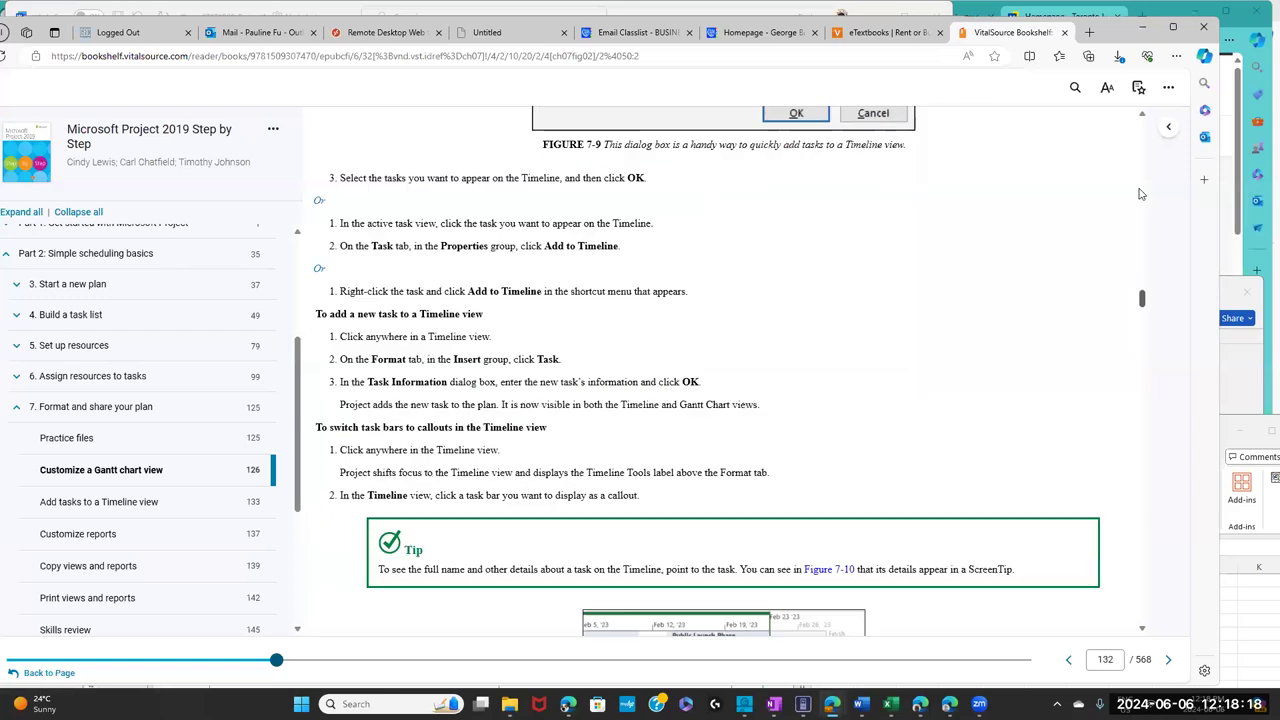
scroll(1139, 194, down, 6)
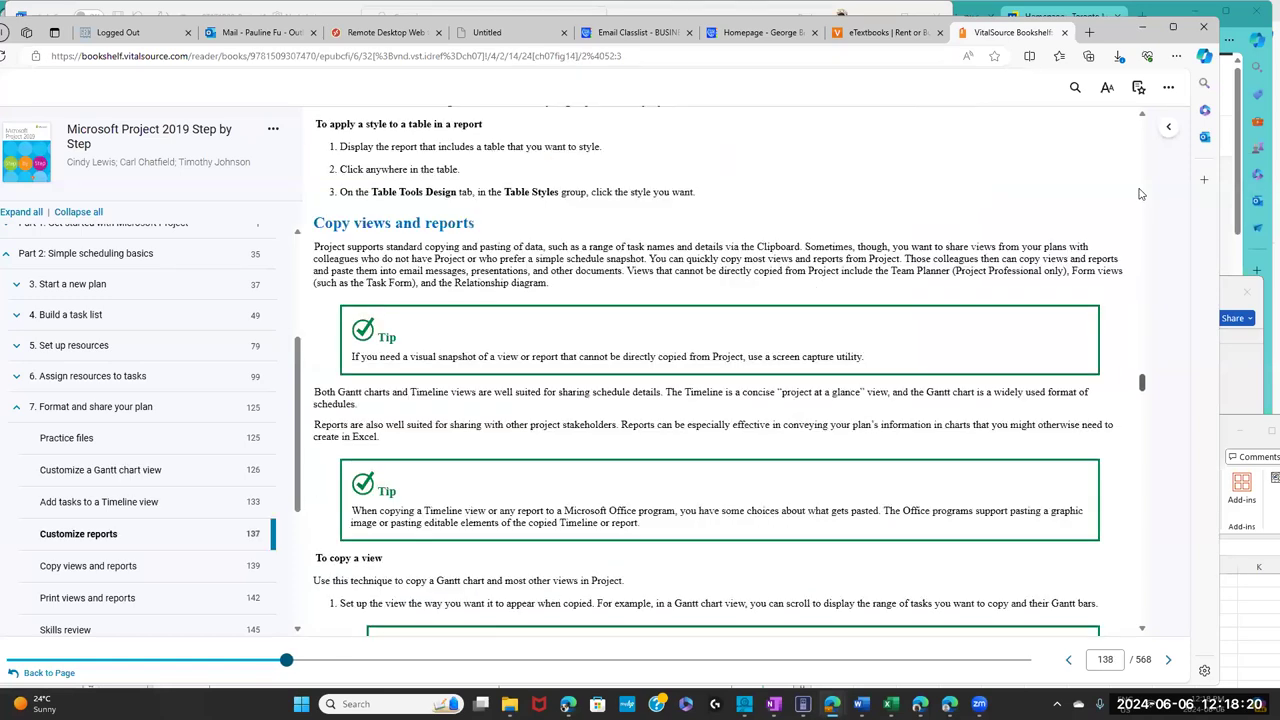
scroll(1139, 194, down, 5)
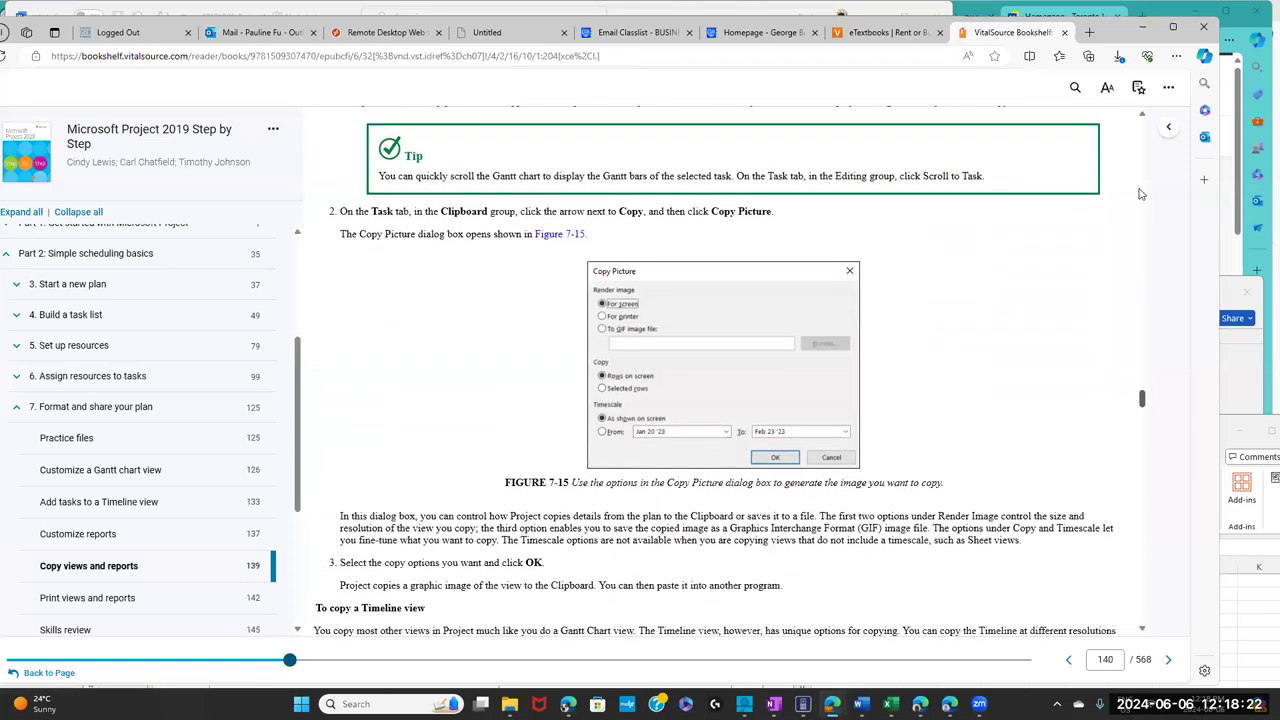
scroll(1139, 194, down, 12)
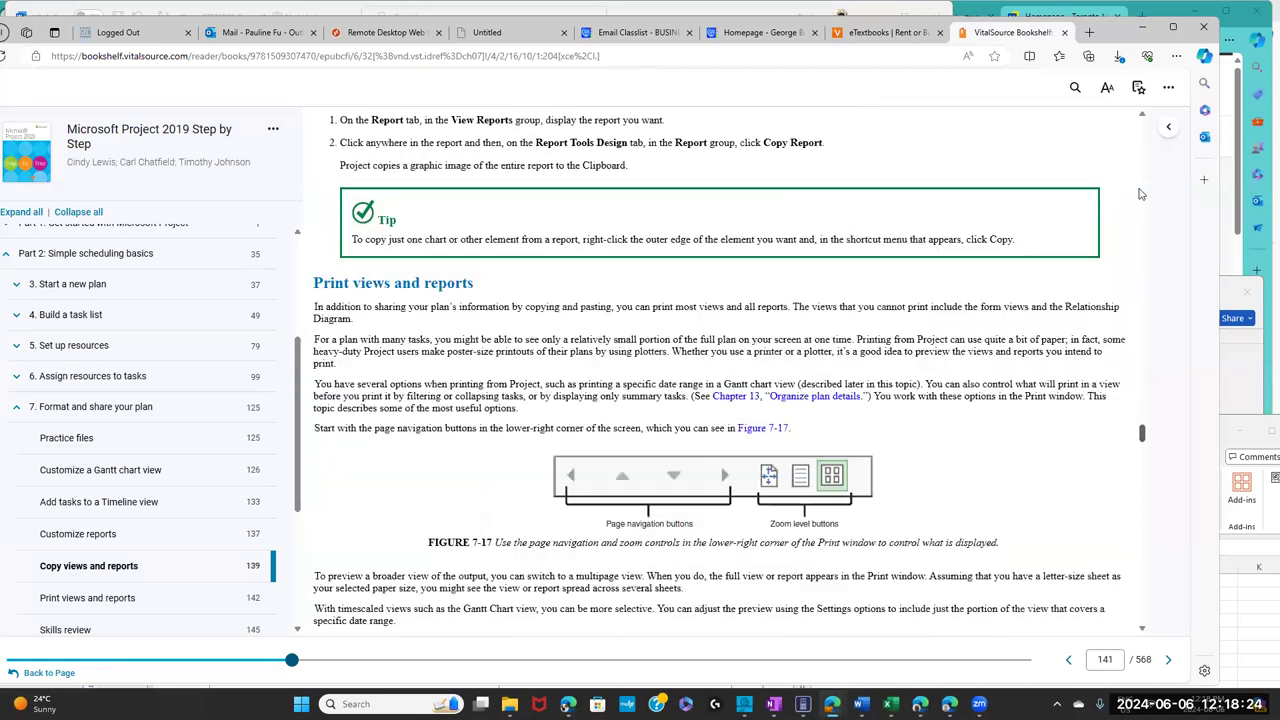
scroll(1139, 194, down, 10)
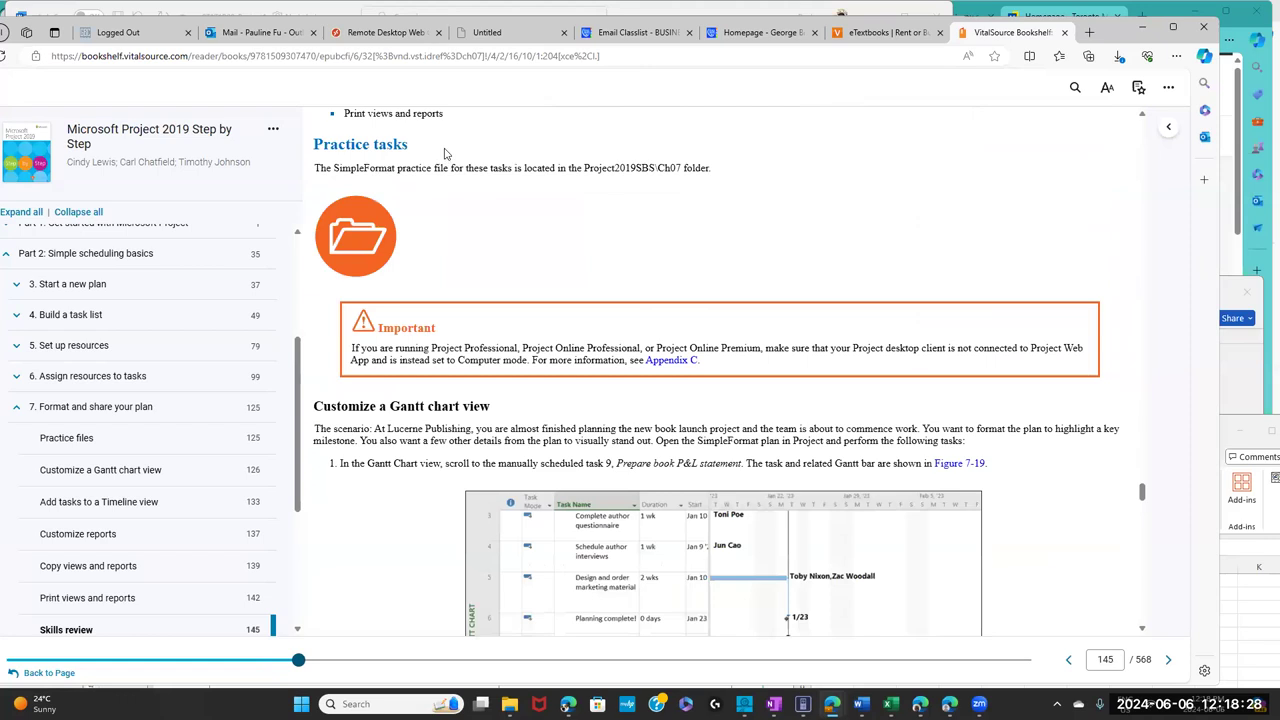
- Highlight the Practice tasks heading, clear the selection, and return to the college homepage
drag(446, 153, 312, 146)
drag(428, 157, 514, 203)
click(549, 408)
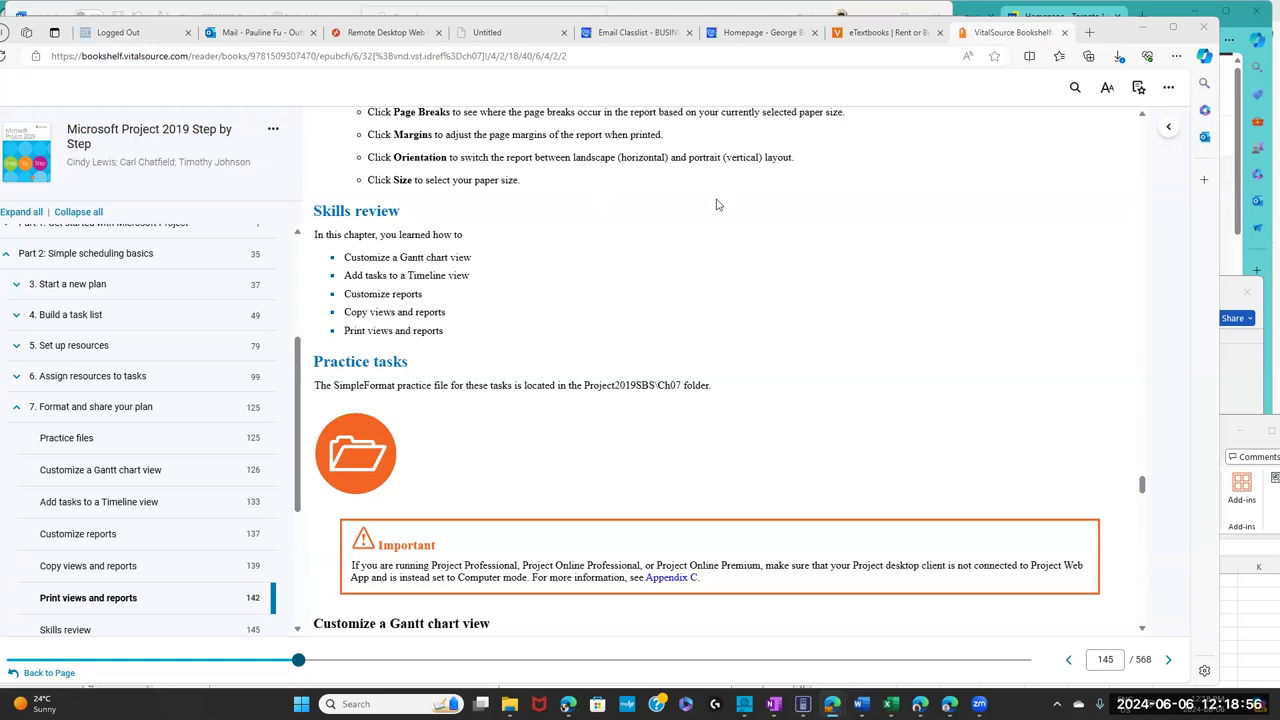
click(749, 33)
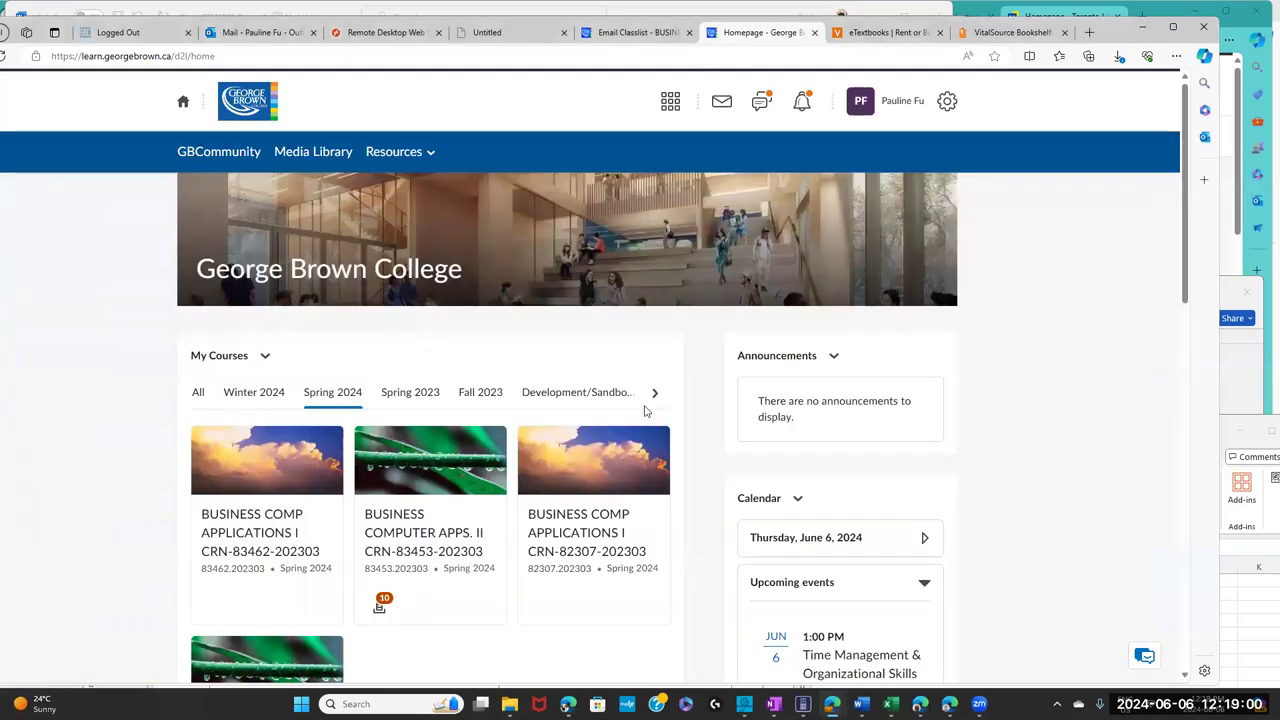
- Open the BUSINESS COMPUTER APPS. II course and its Videos module
click(422, 537)
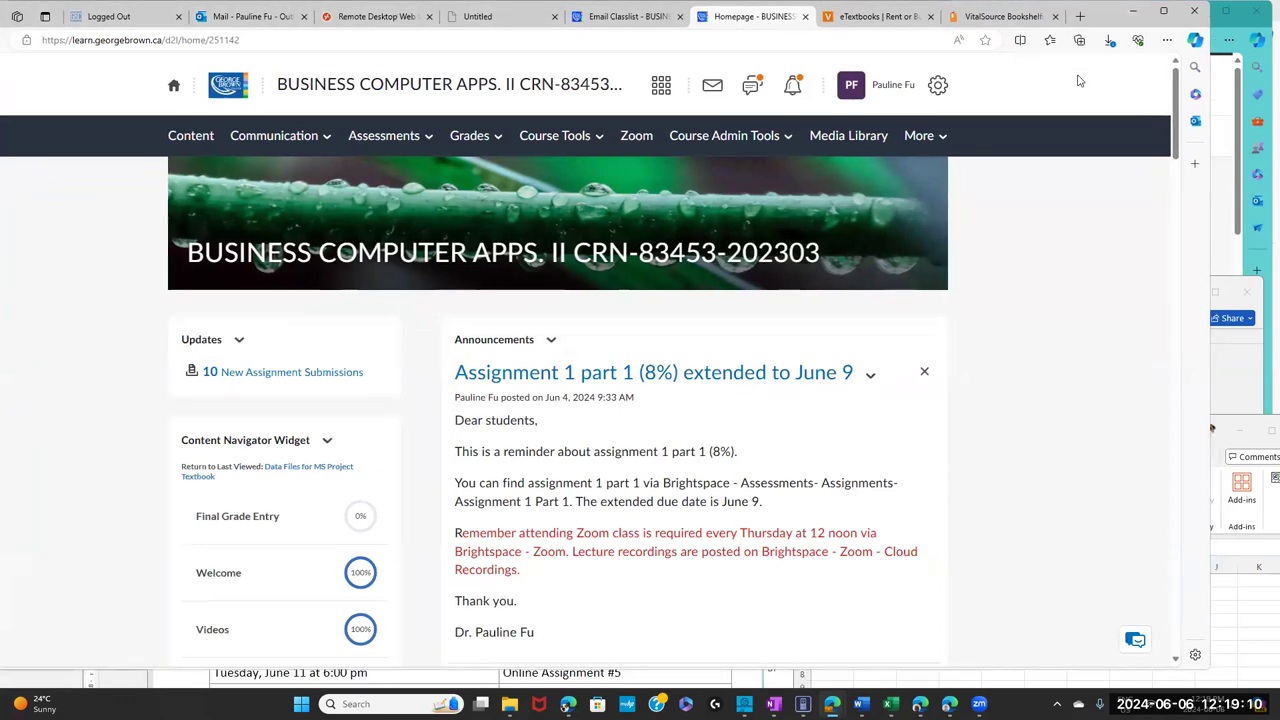
drag(1176, 135, 1173, 193)
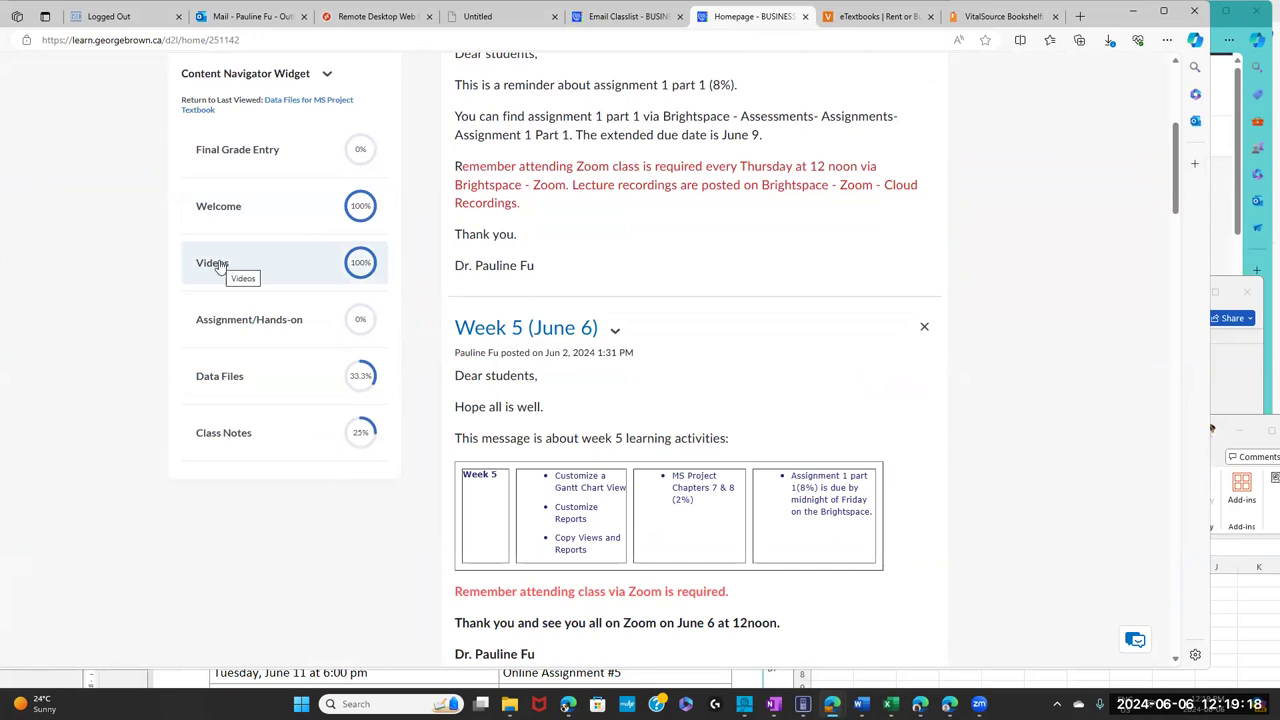
click(218, 264)
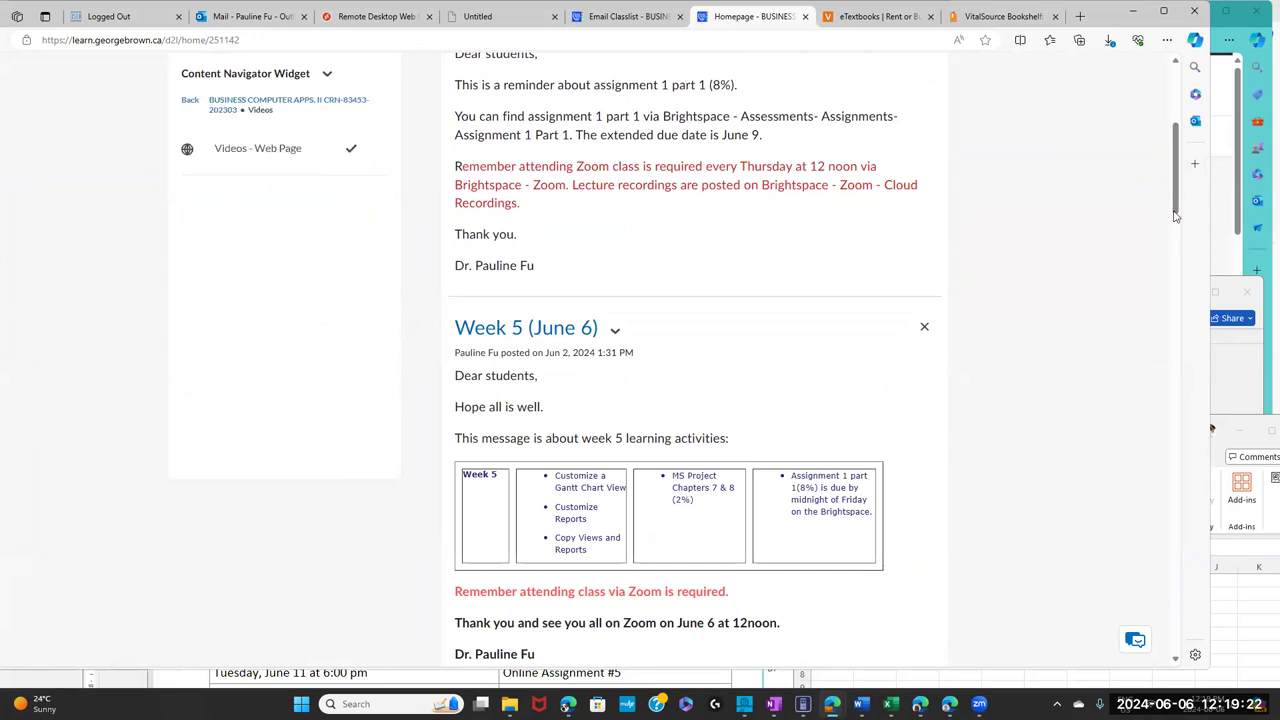
drag(1180, 156, 1181, 127)
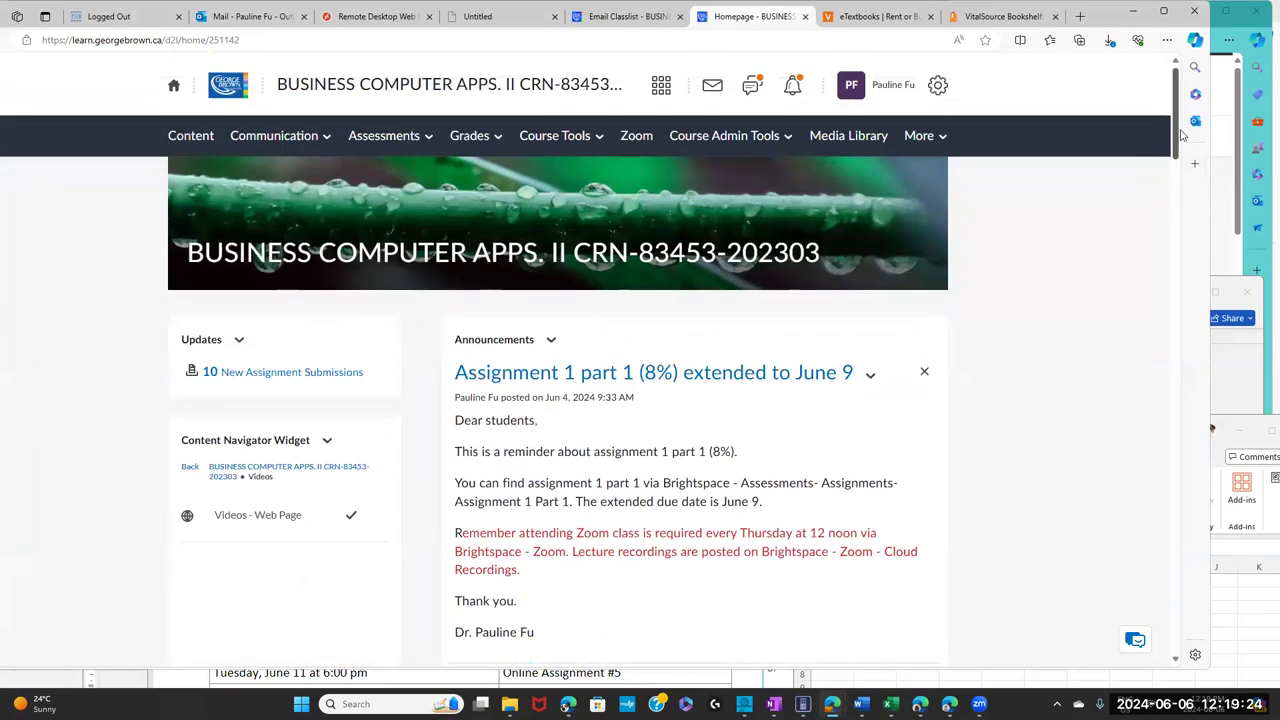
- In Content, view the Videos web page topic, then open the Lecture Recordings module
click(188, 138)
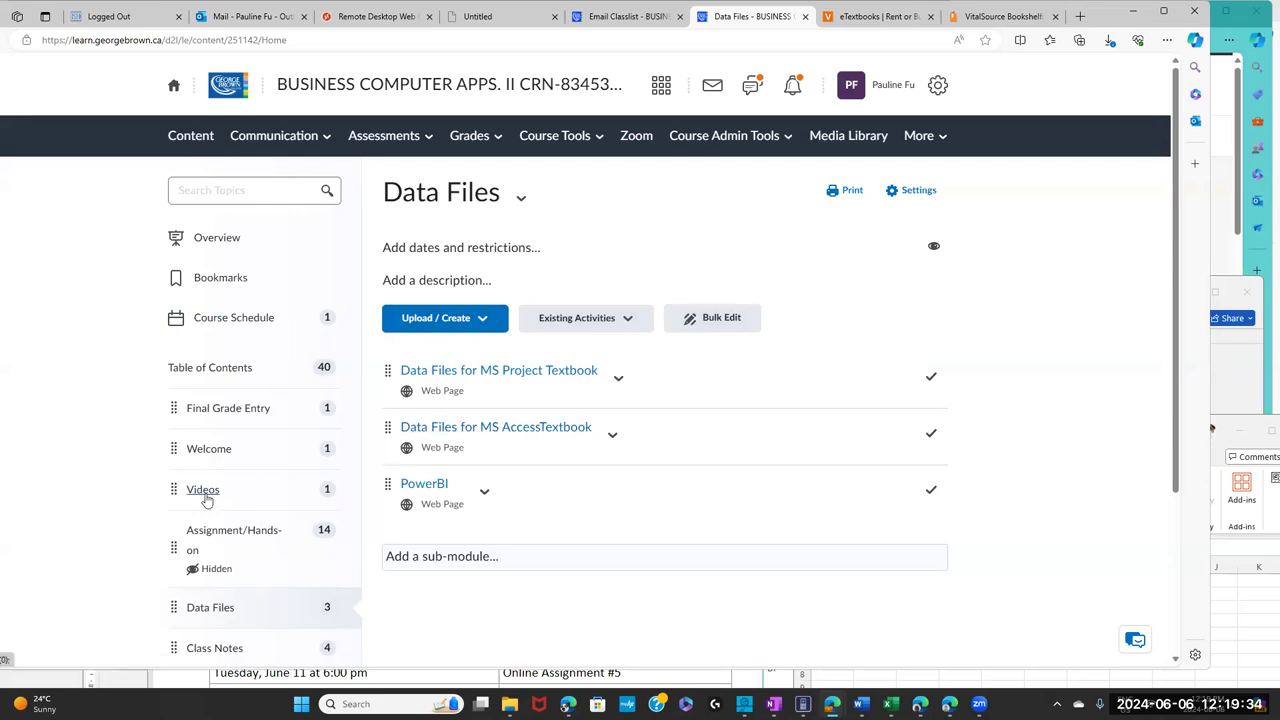
click(205, 492)
scroll(257, 443, down, 1)
click(427, 249)
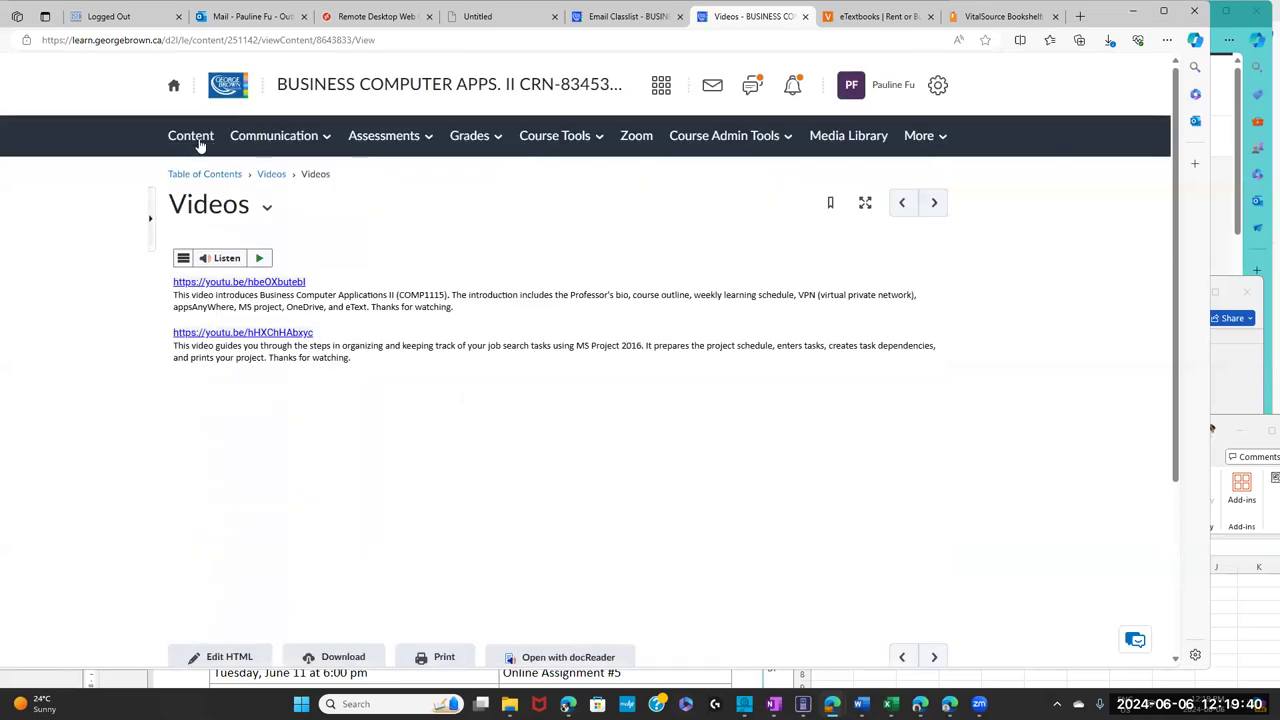
click(195, 142)
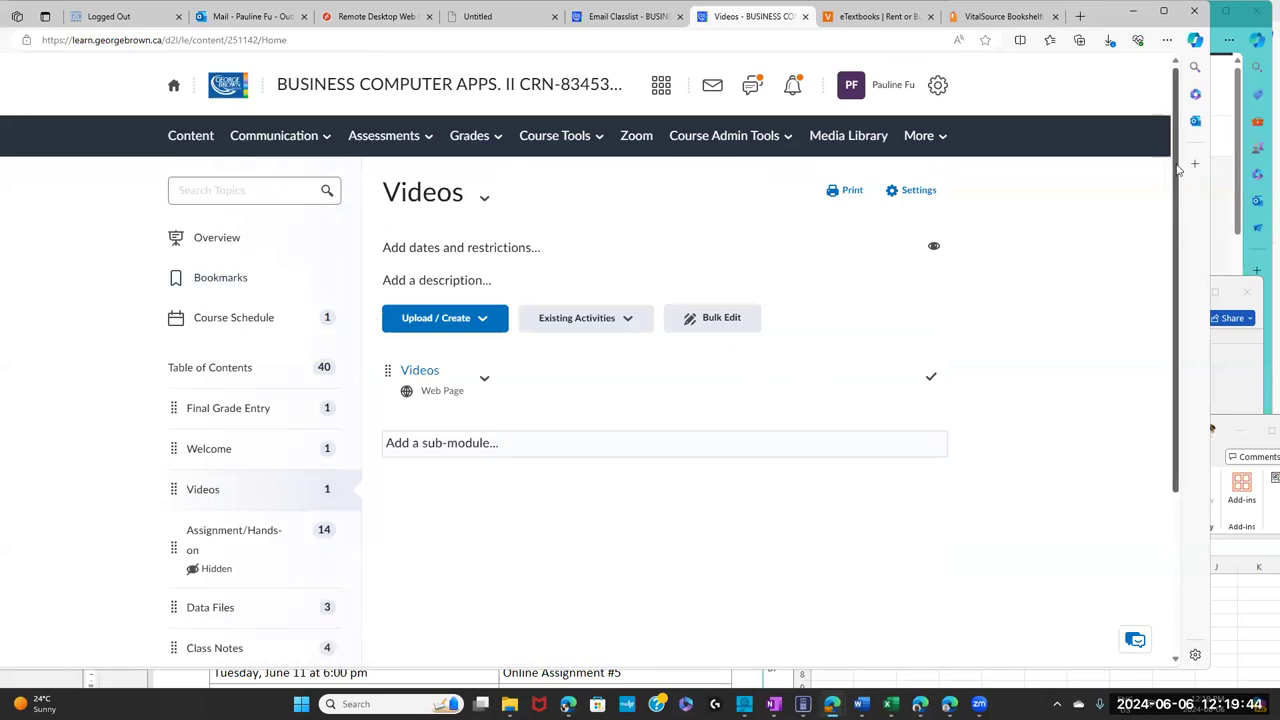
drag(1175, 285, 1173, 416)
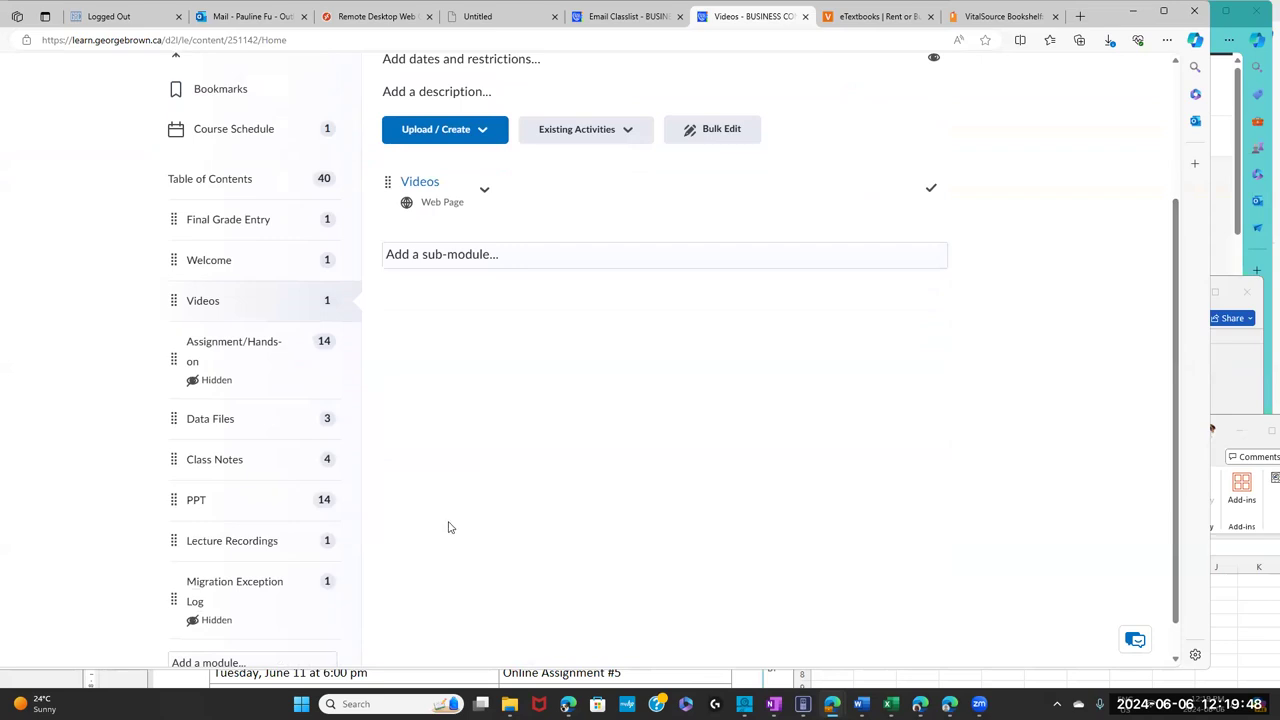
click(232, 541)
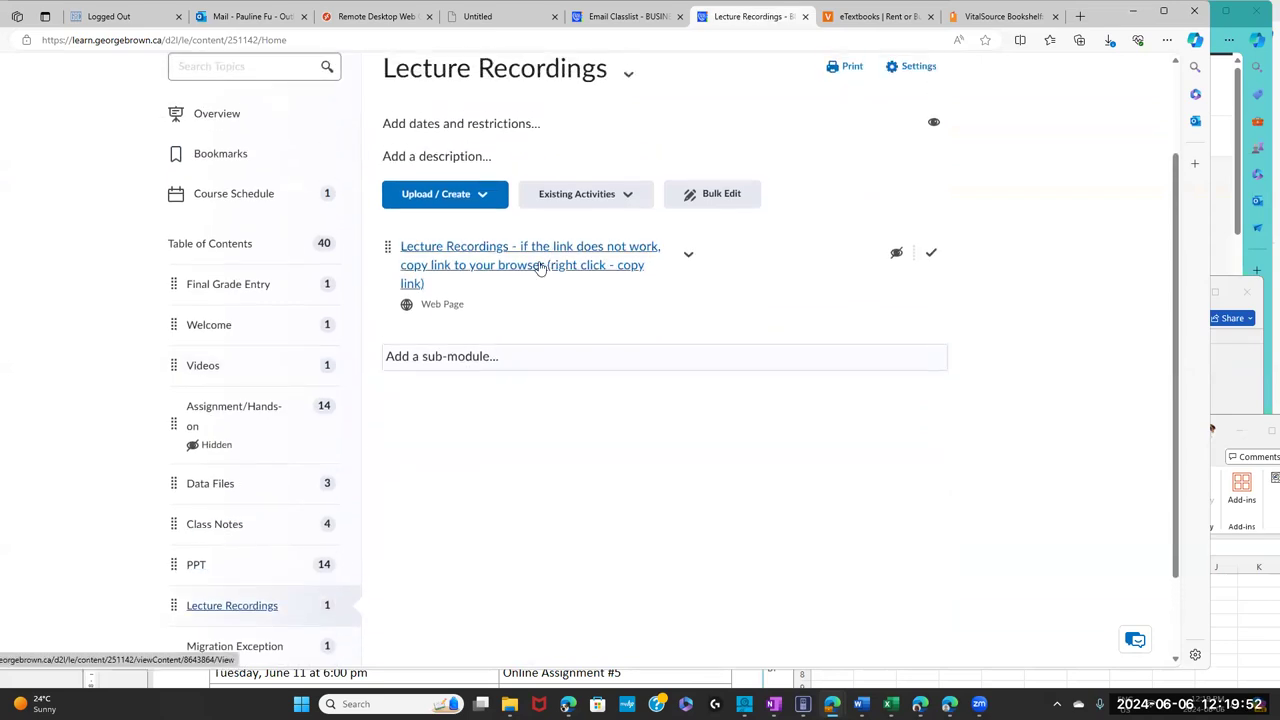
- Open the Lecture Recordings page and scroll through its MS Project chapter video links
click(540, 266)
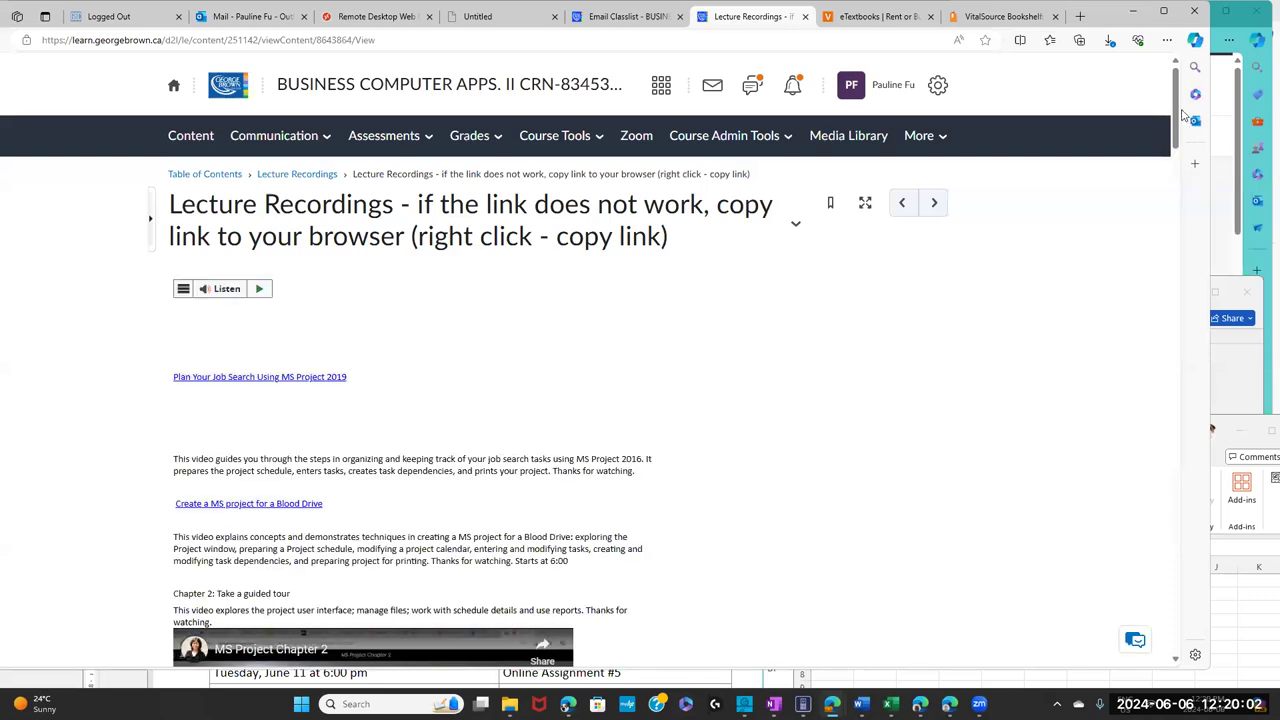
scroll(1178, 148, down, 5)
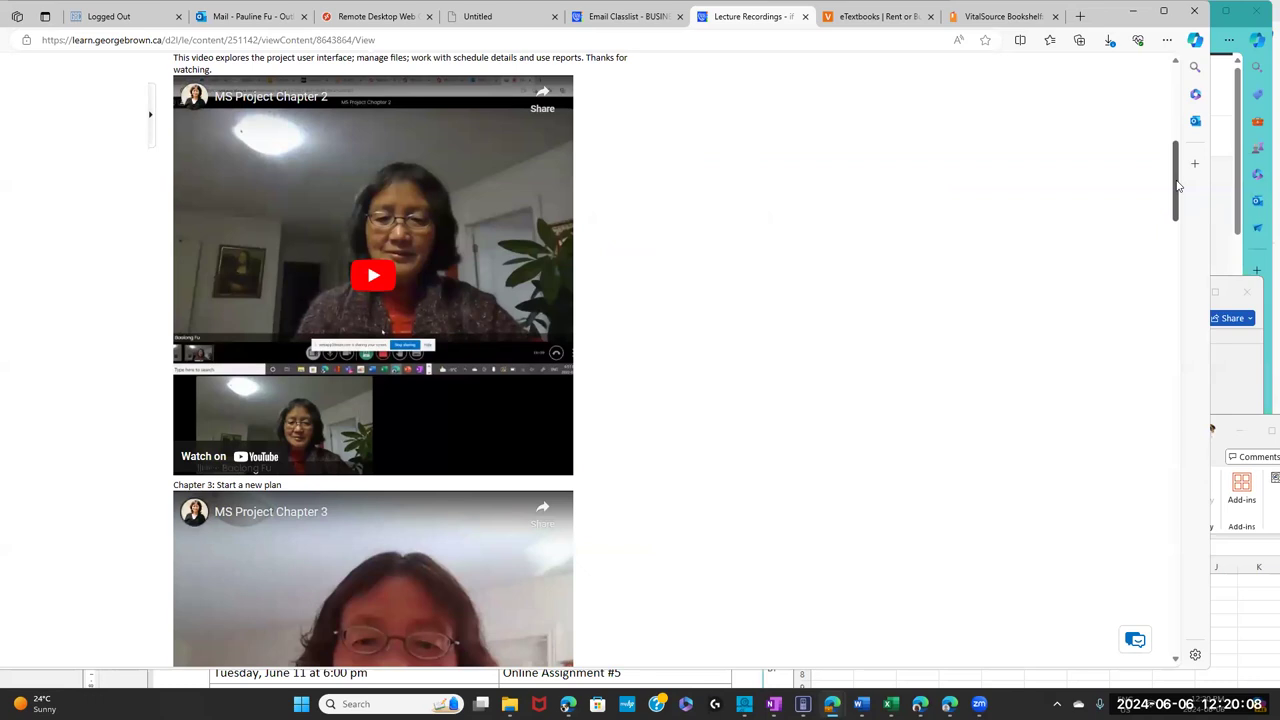
drag(1178, 186, 1177, 423)
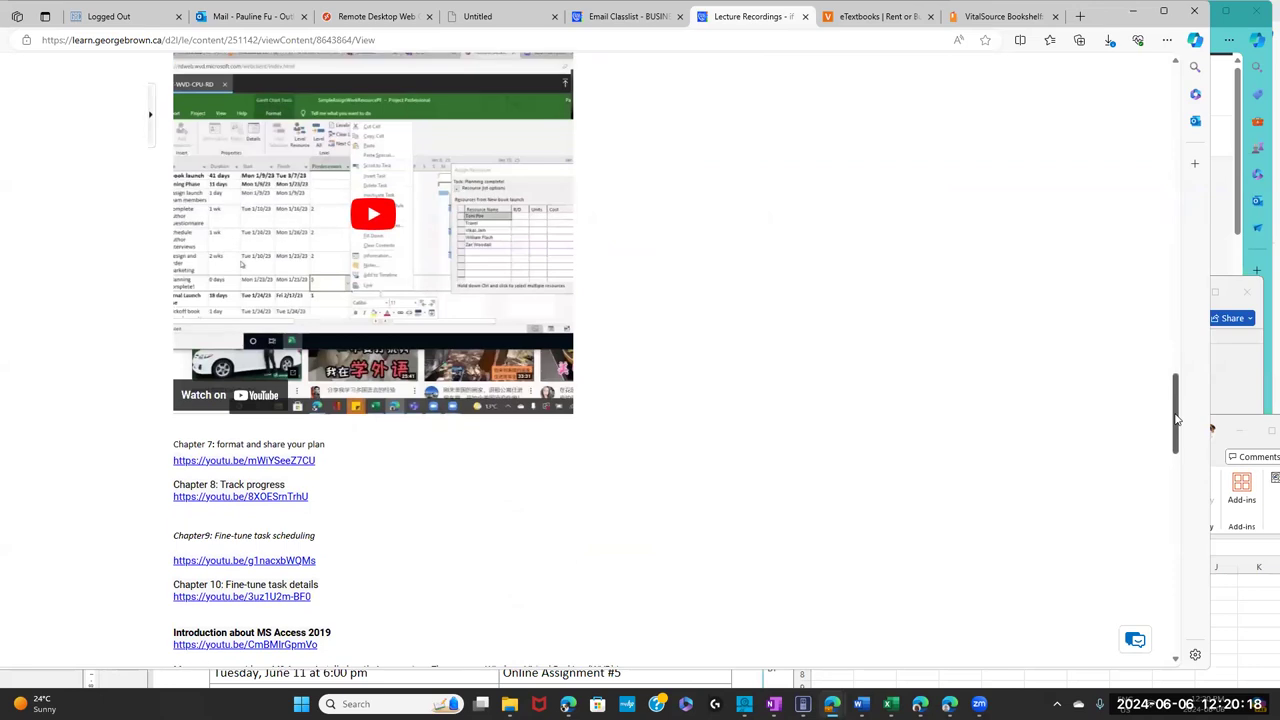
- Copy the Chapter 7 and Chapter 8 video links, then clear the selection
drag(311, 500, 155, 431)
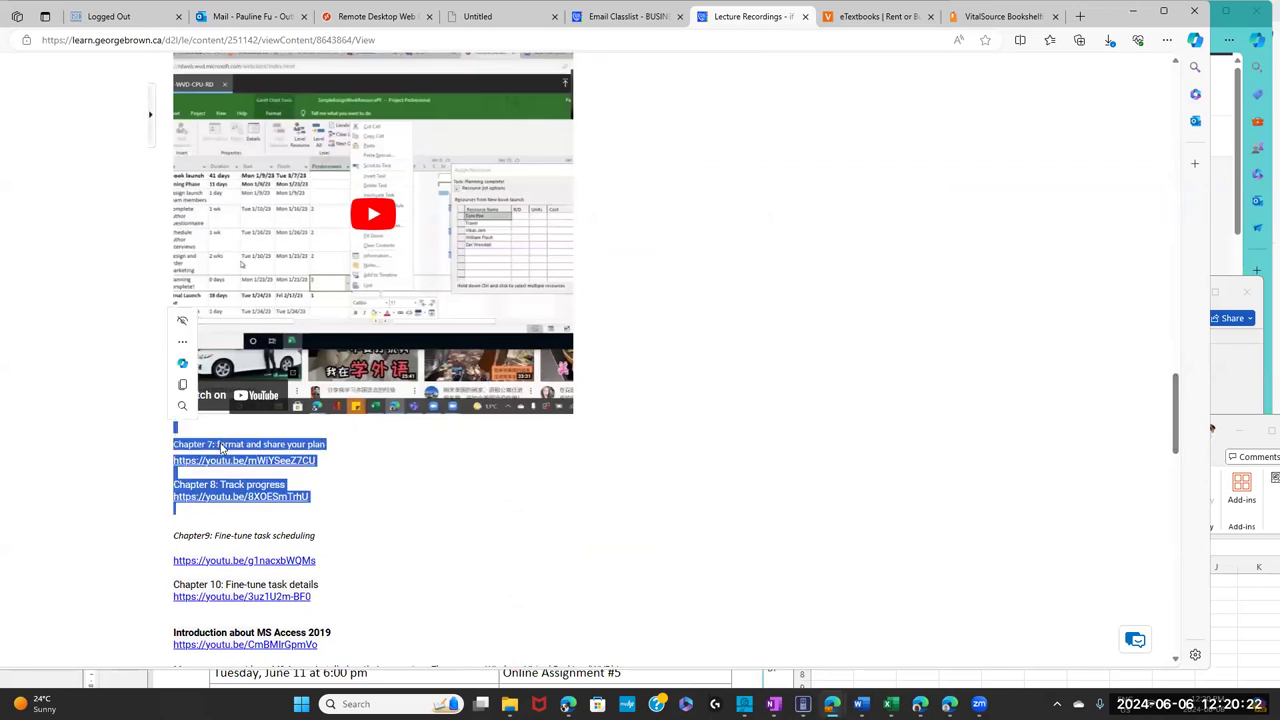
right_click(221, 448)
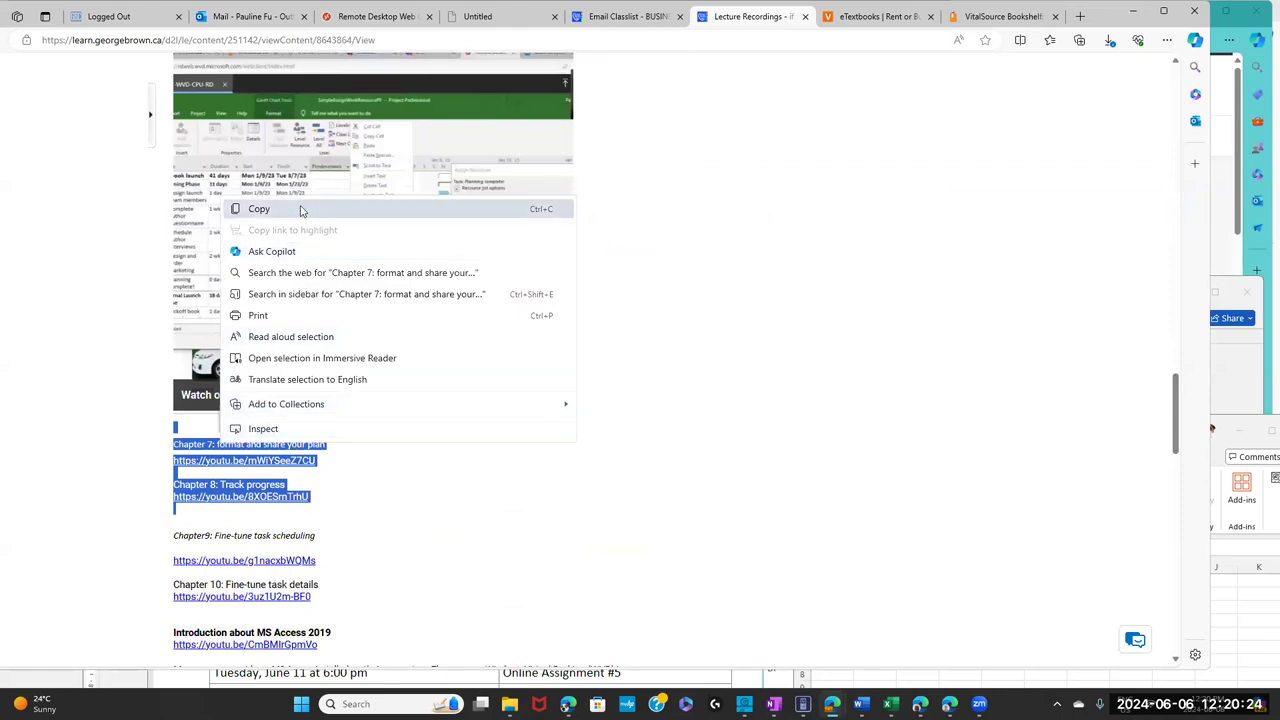
click(300, 210)
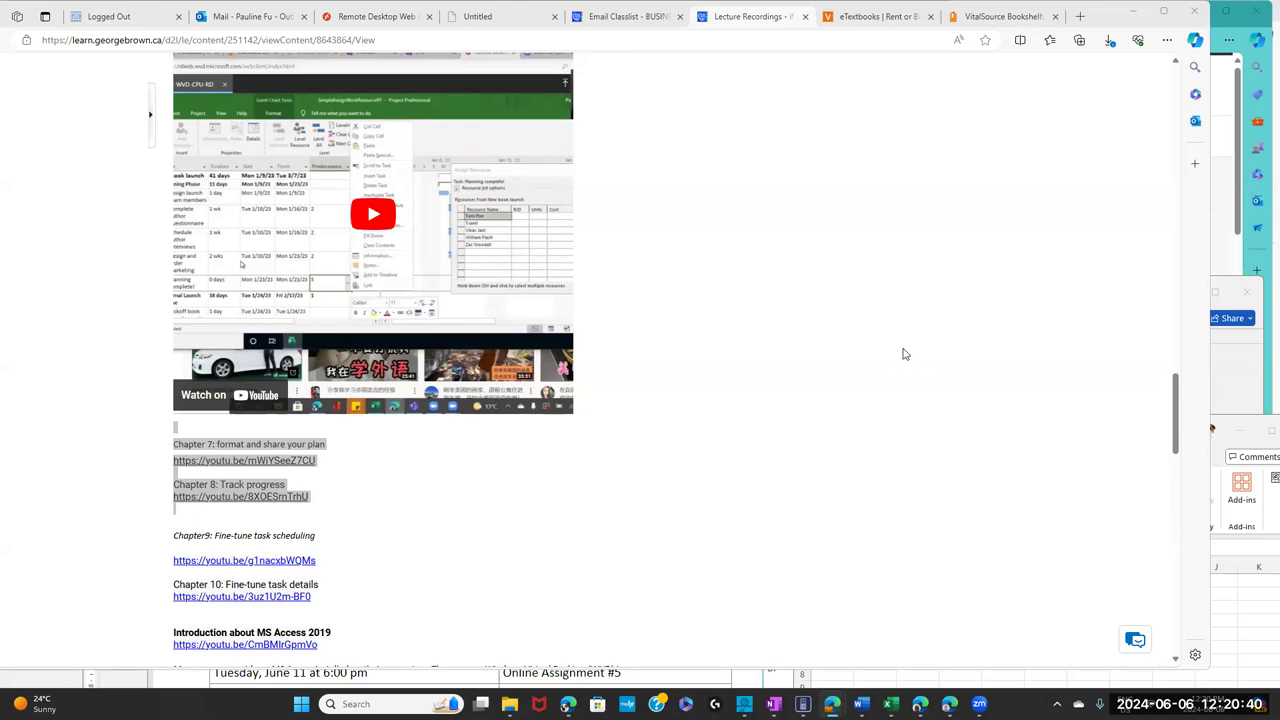
click(746, 463)
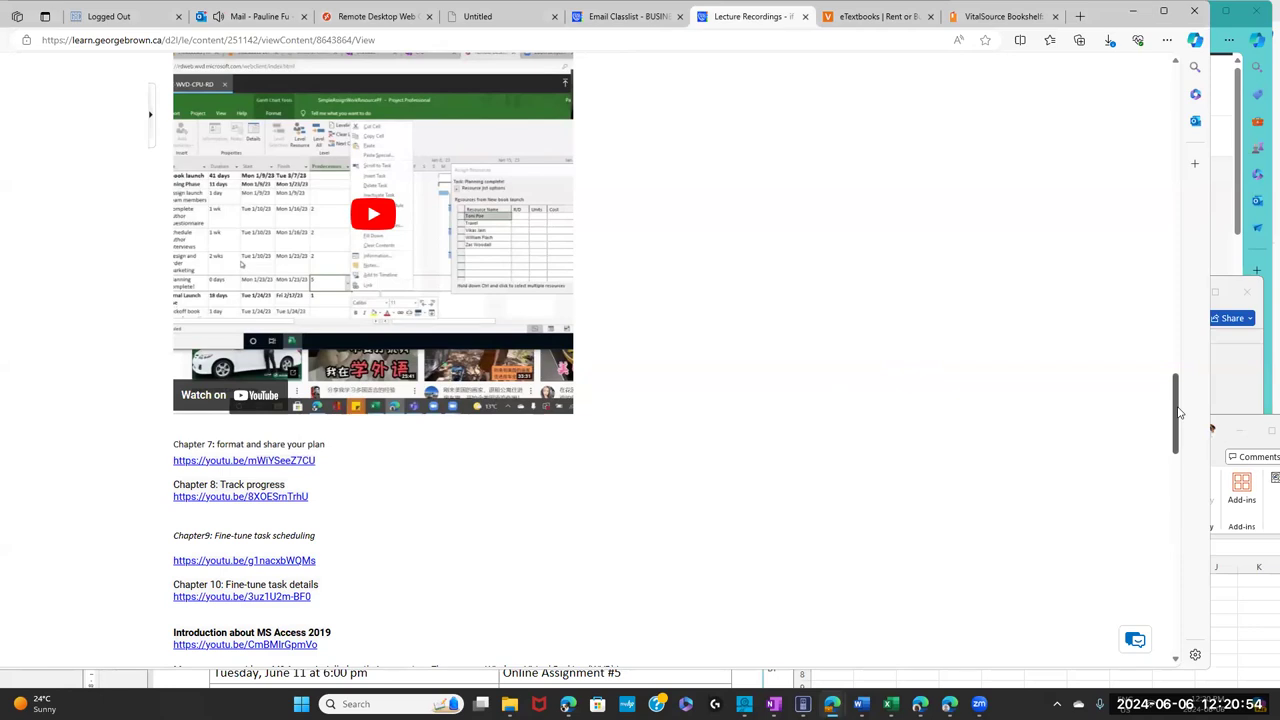
- Scroll back up to the top of the Lecture Recordings page
drag(1178, 412, 1178, 398)
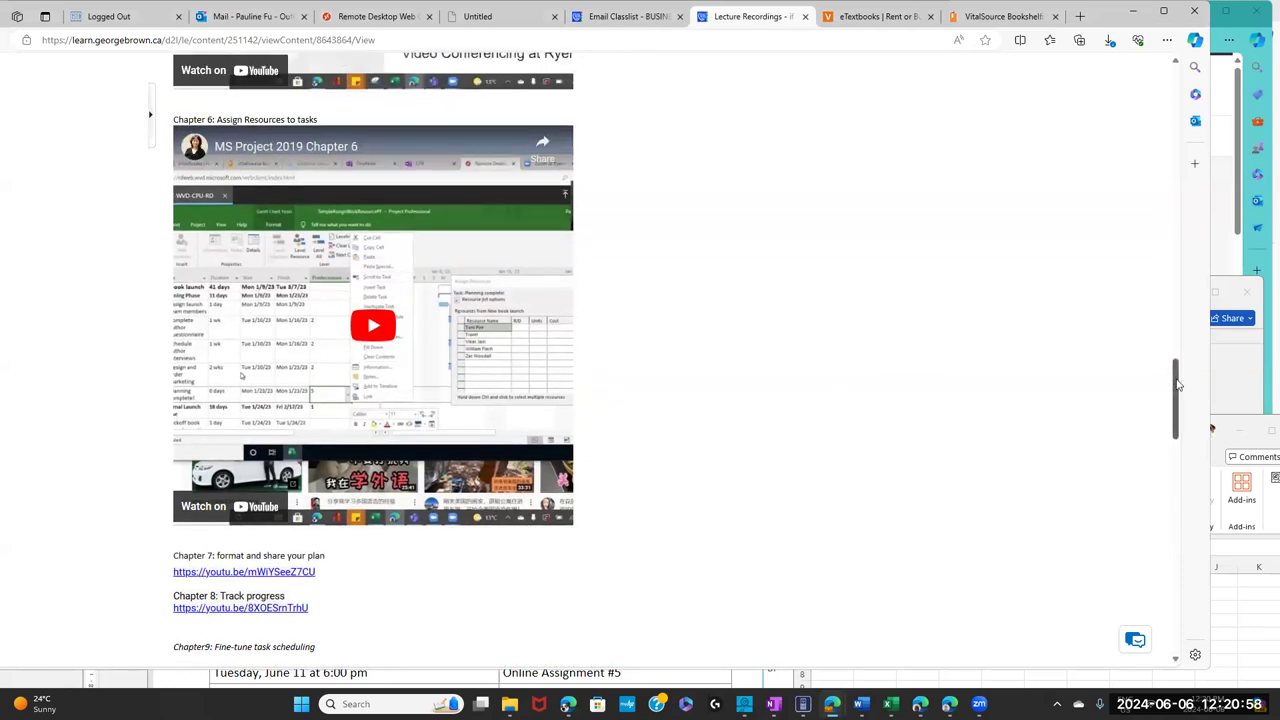
scroll(1186, 240, up, 4)
scroll(1186, 240, up, 13)
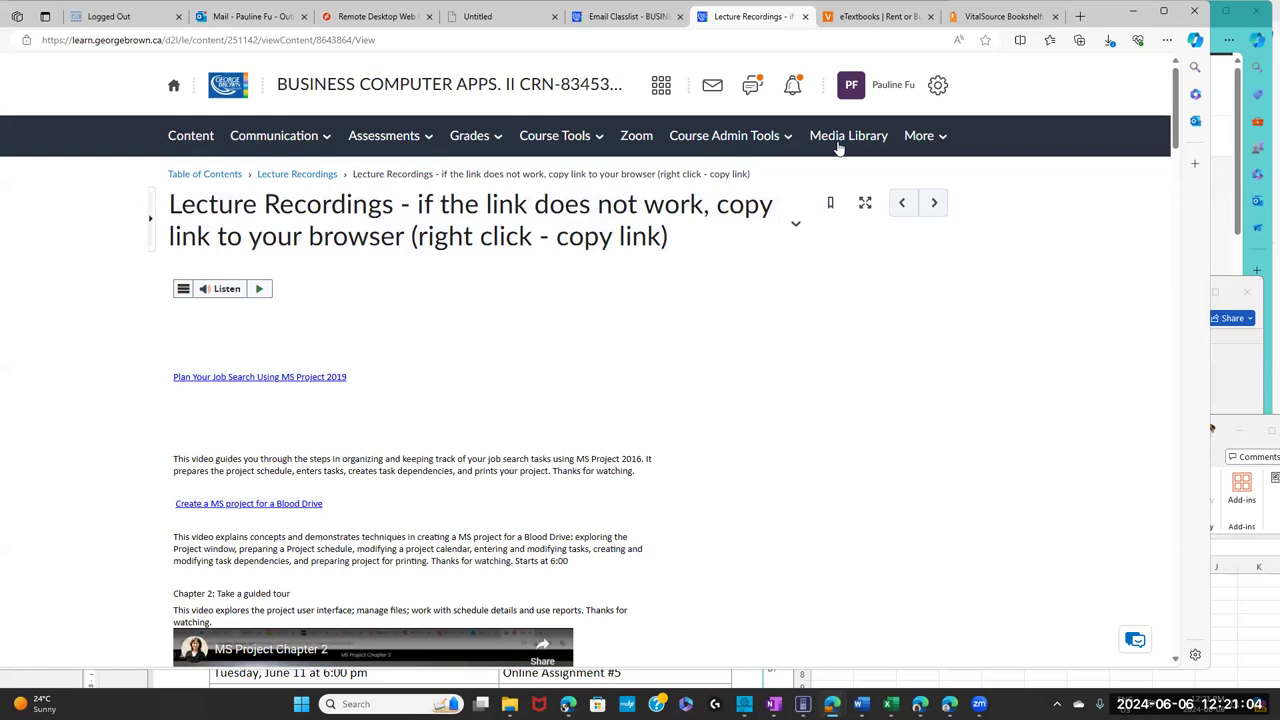
- Open the course's Zoom page and list its Cloud Recordings
click(636, 138)
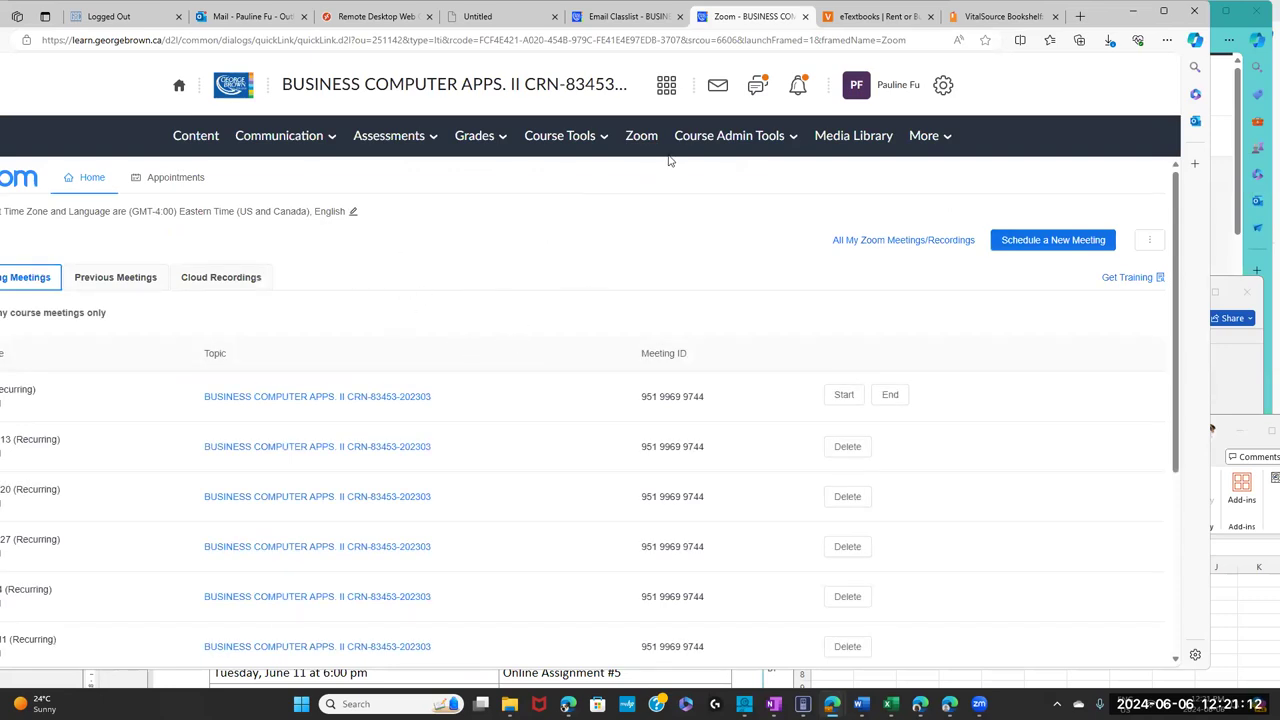
click(233, 283)
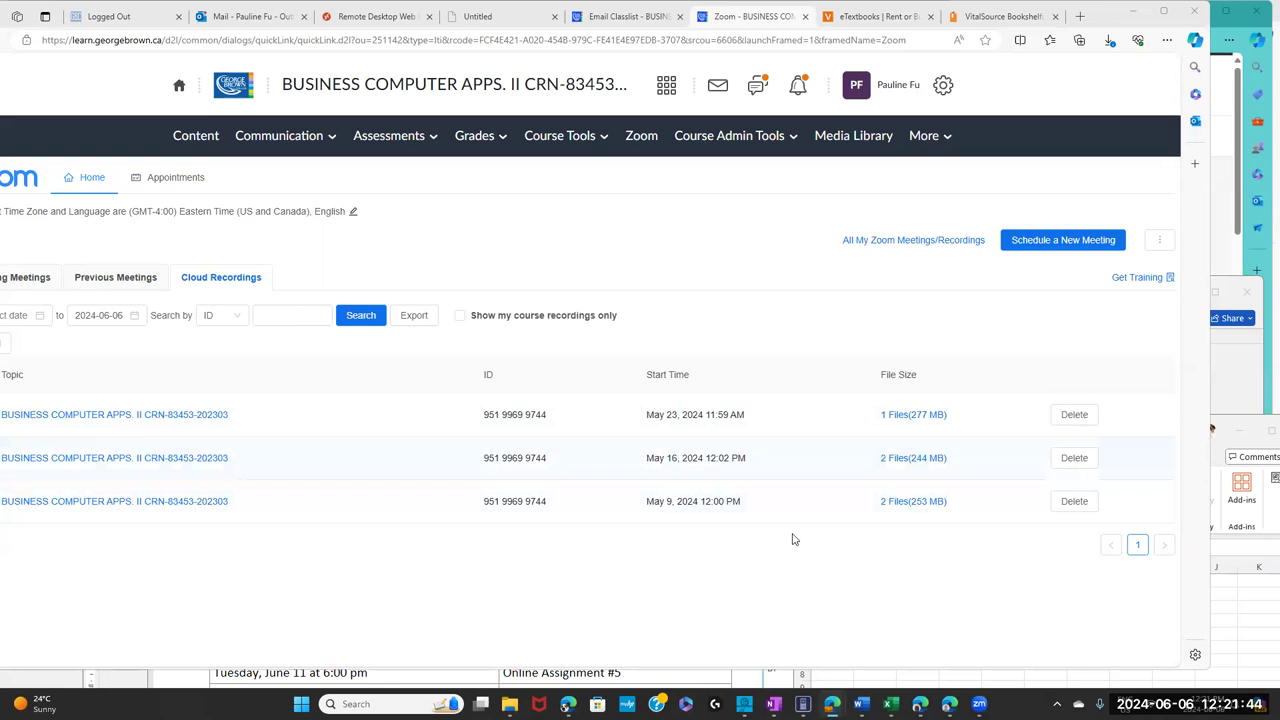
click(983, 18)
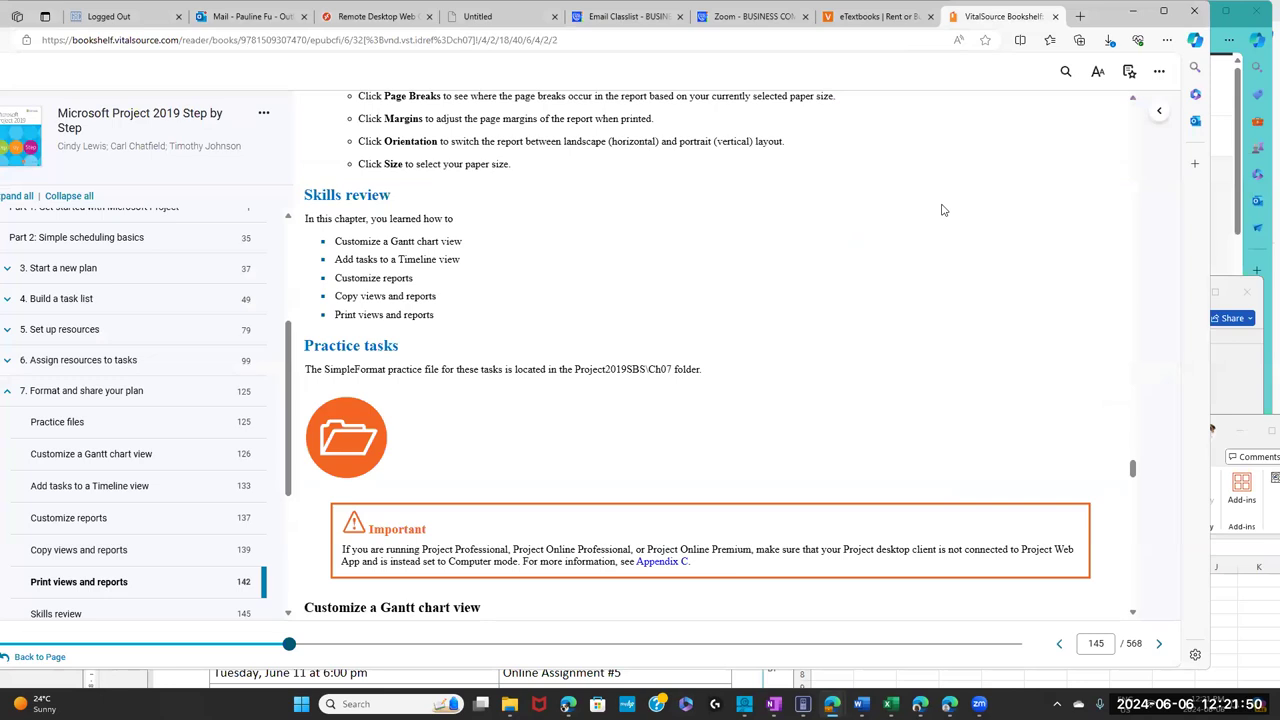
- Select 'SimpleFormat plan' in the chapter 7 Customize a Gantt chart view scenario
drag(1135, 473, 1137, 472)
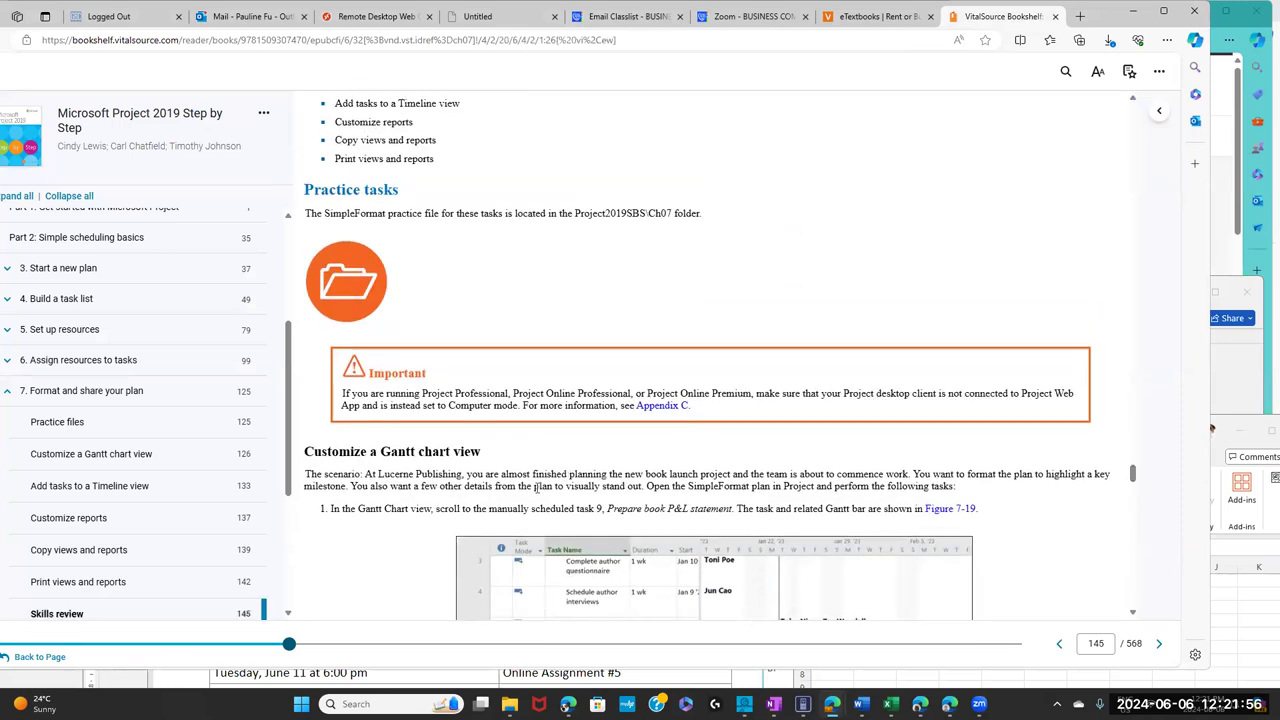
drag(714, 485, 776, 486)
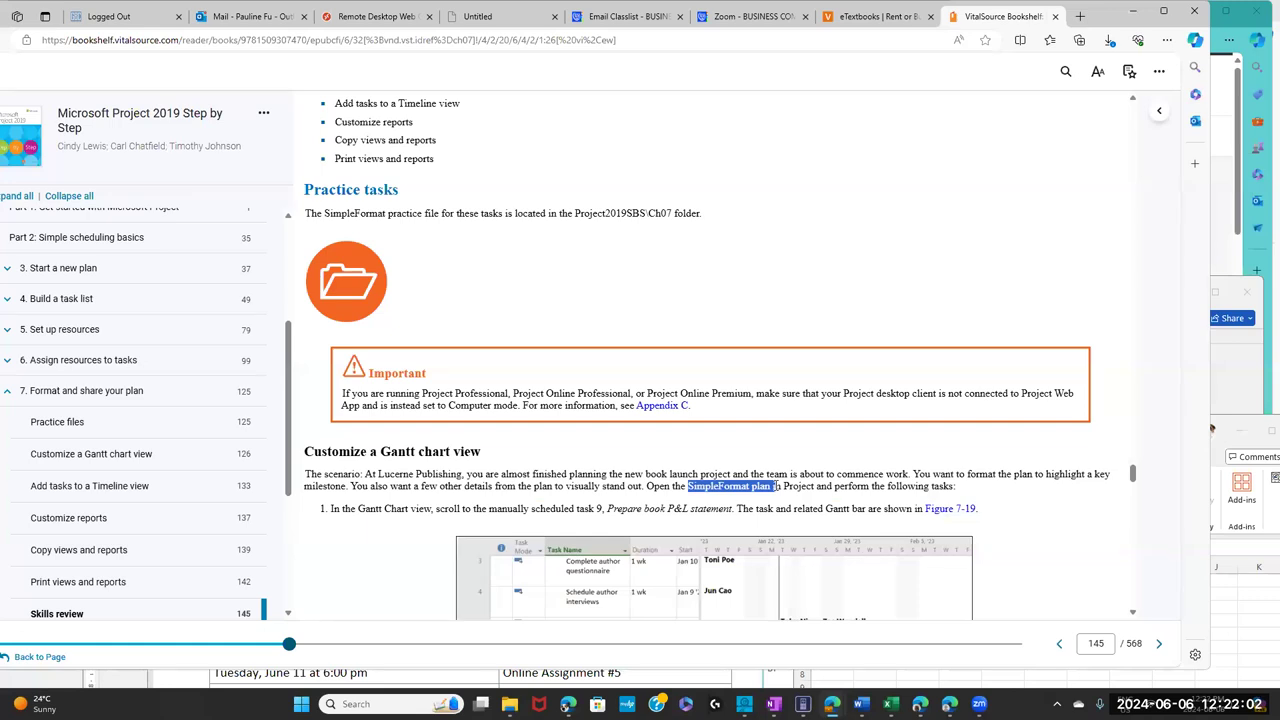
drag(776, 486, 772, 486)
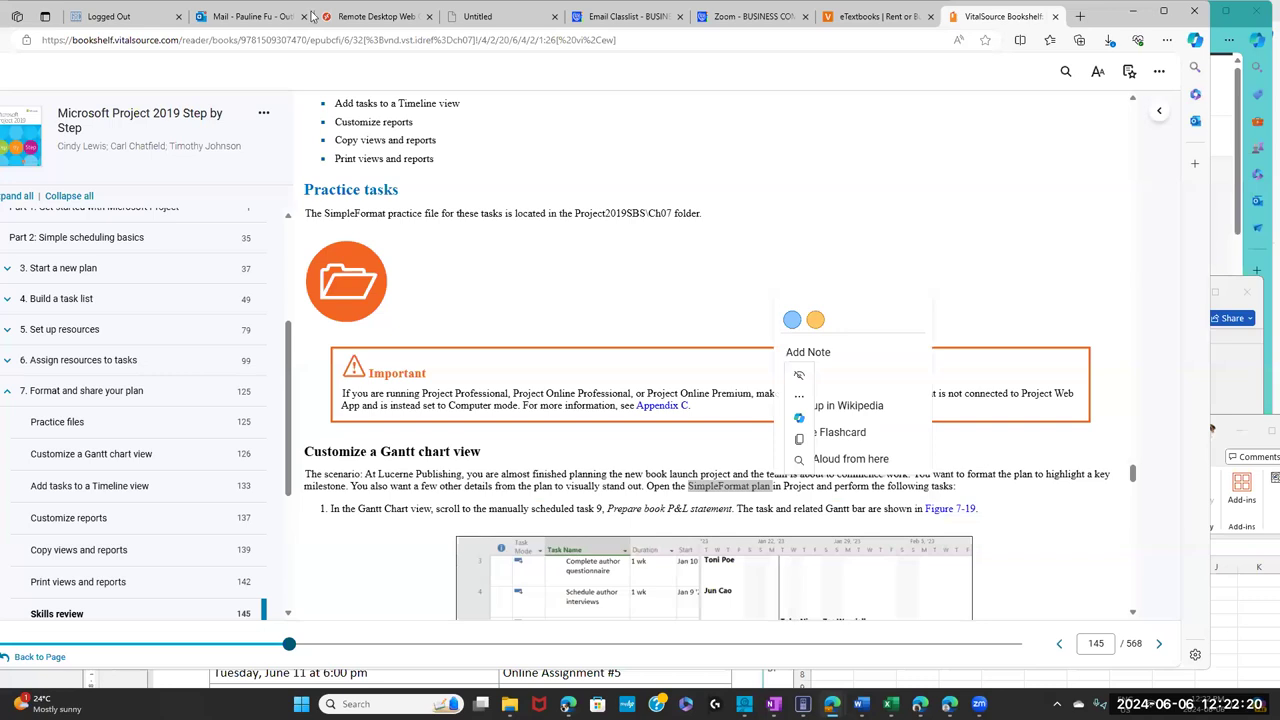
click(372, 22)
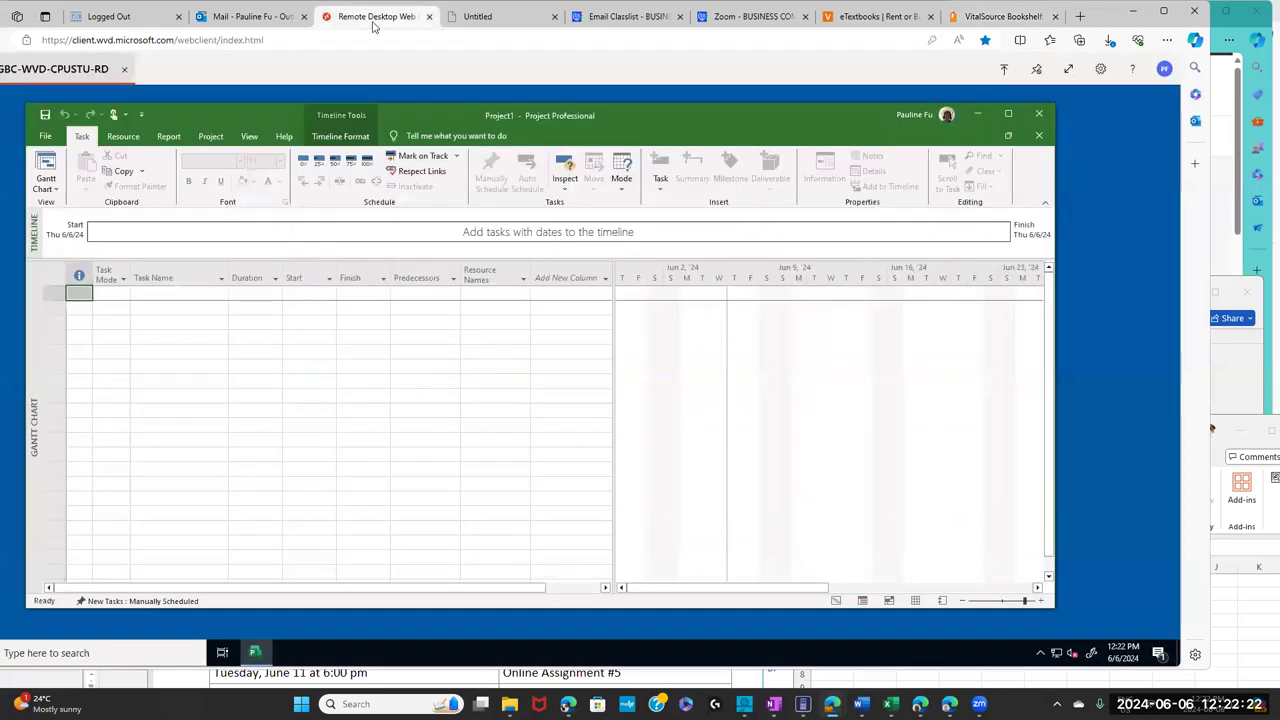
- Choose OneDrive on Project's Open page and begin signing in to show the Accounts dialog
click(45, 136)
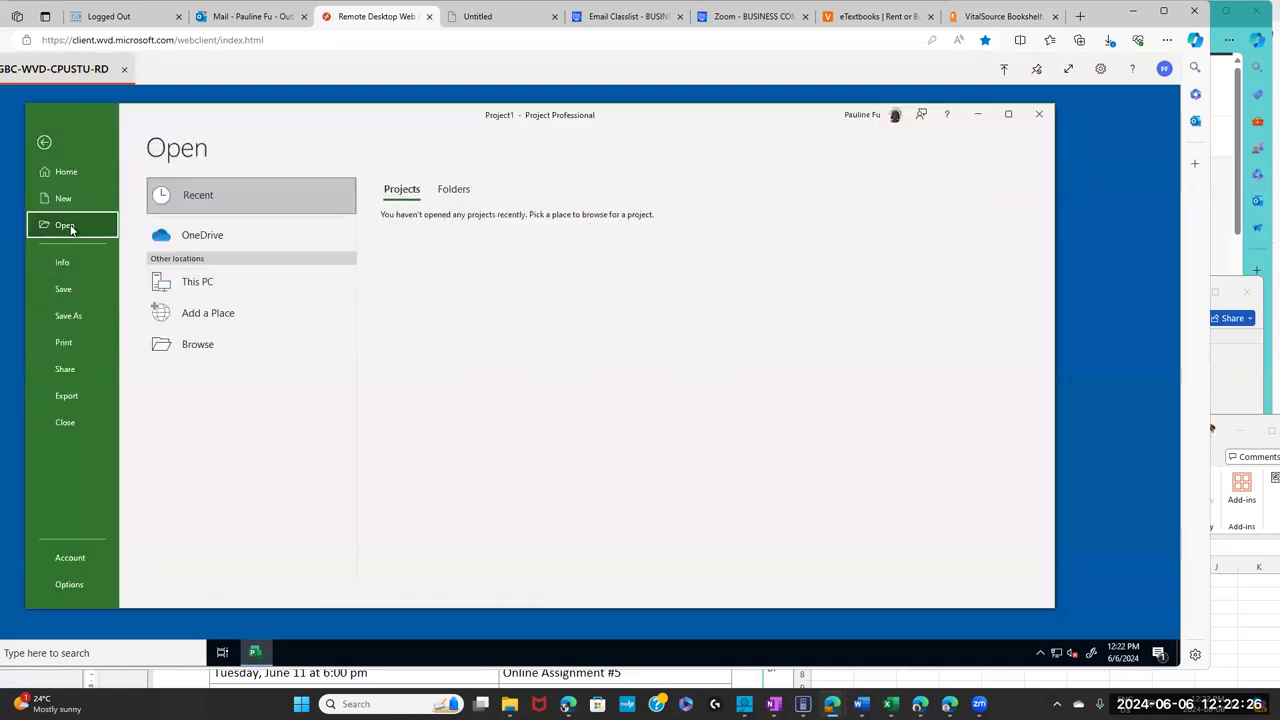
click(201, 245)
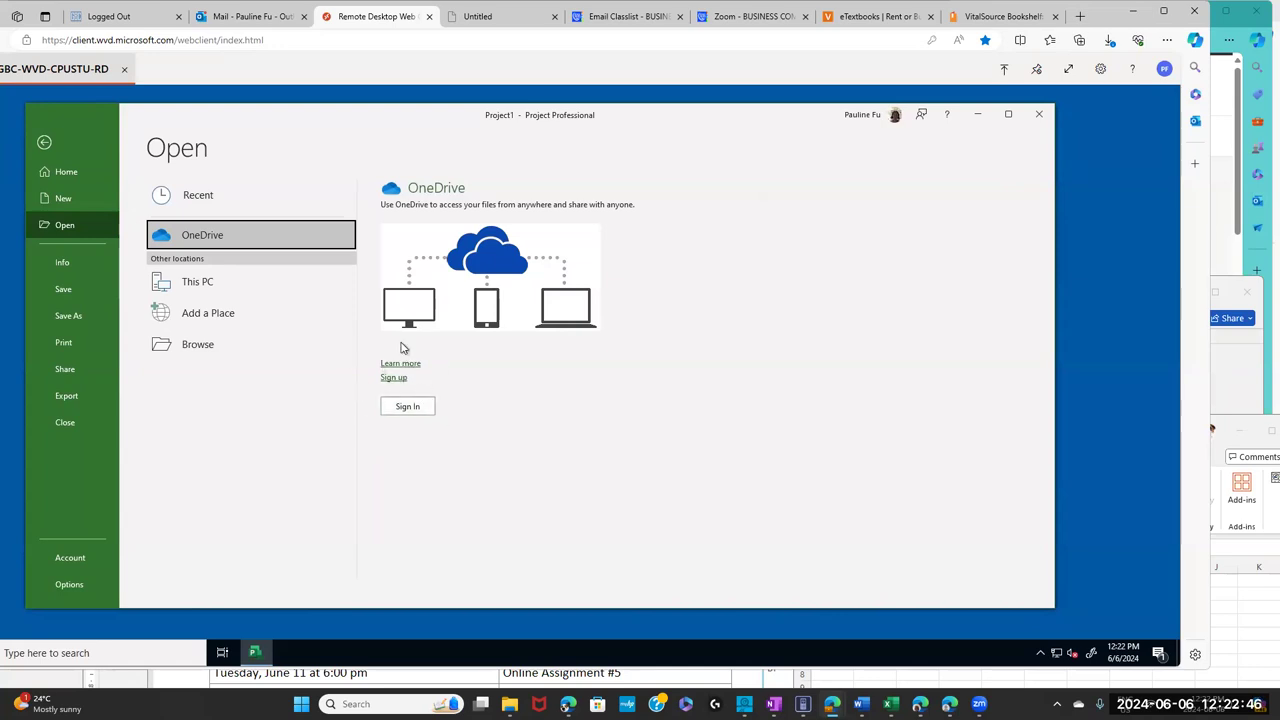
click(403, 407)
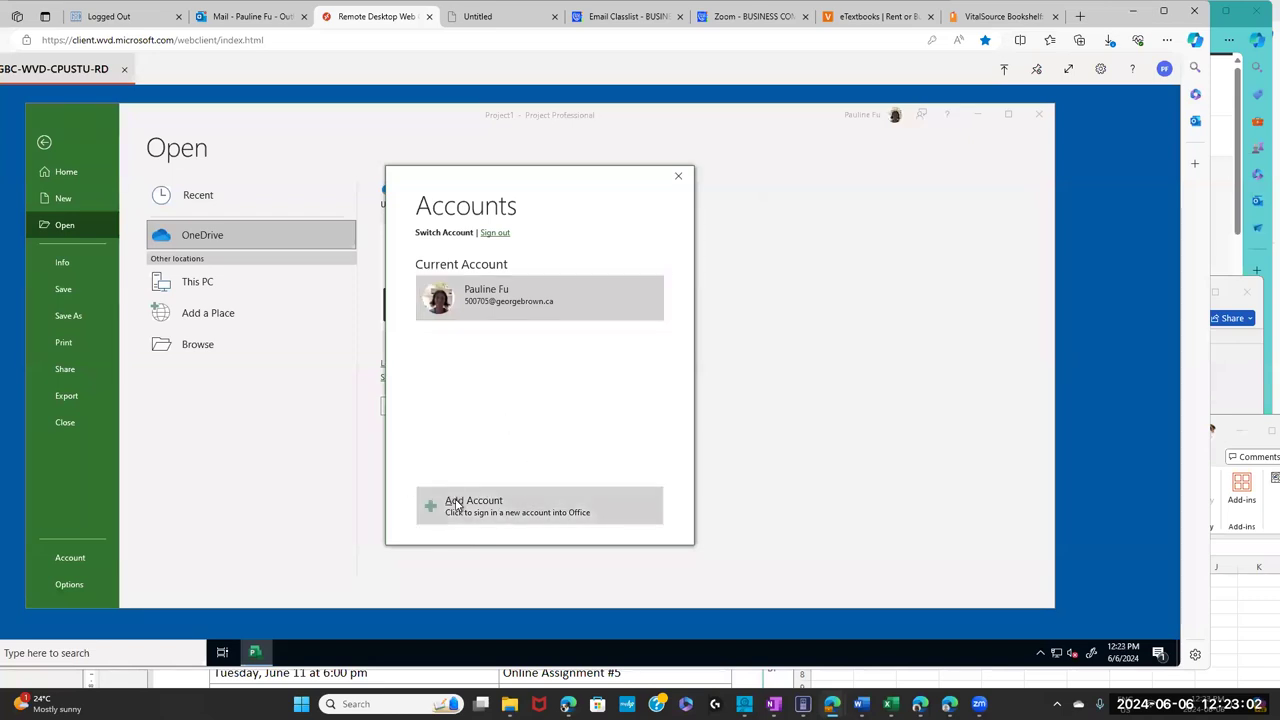
- Add the college account to Microsoft Project, signing in with its e-mail address and password
click(456, 500)
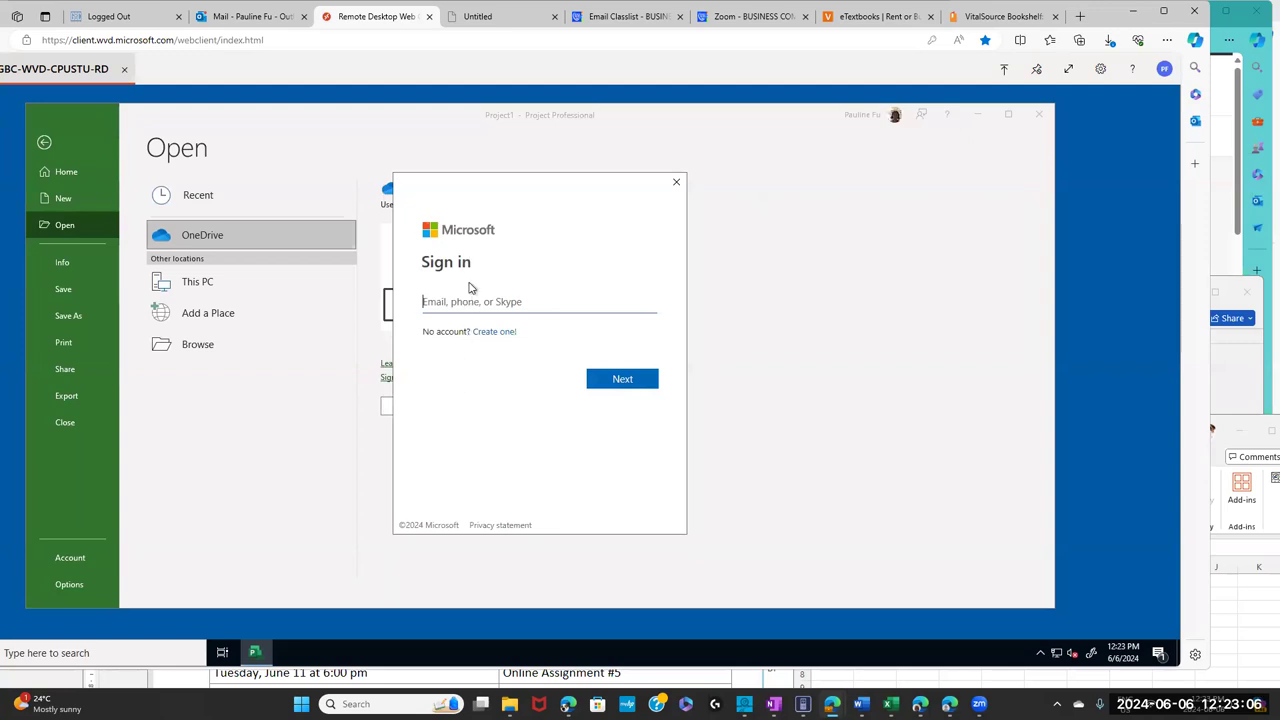
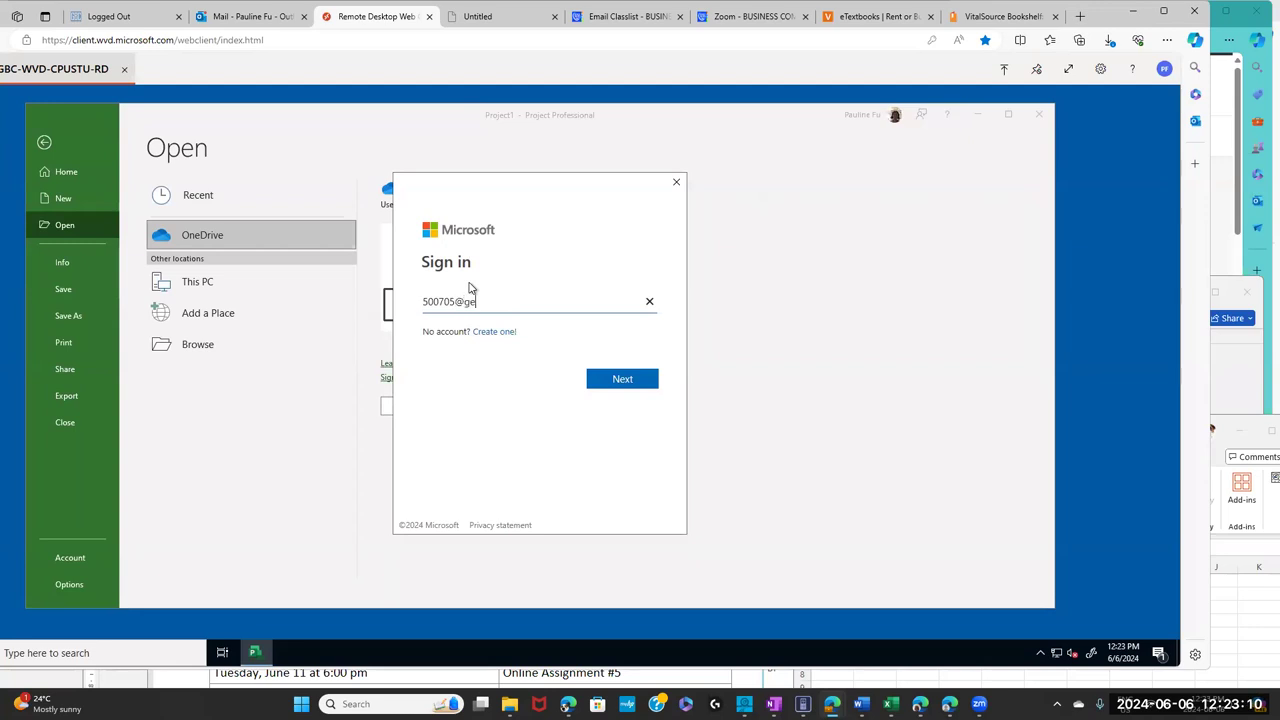
click(620, 382)
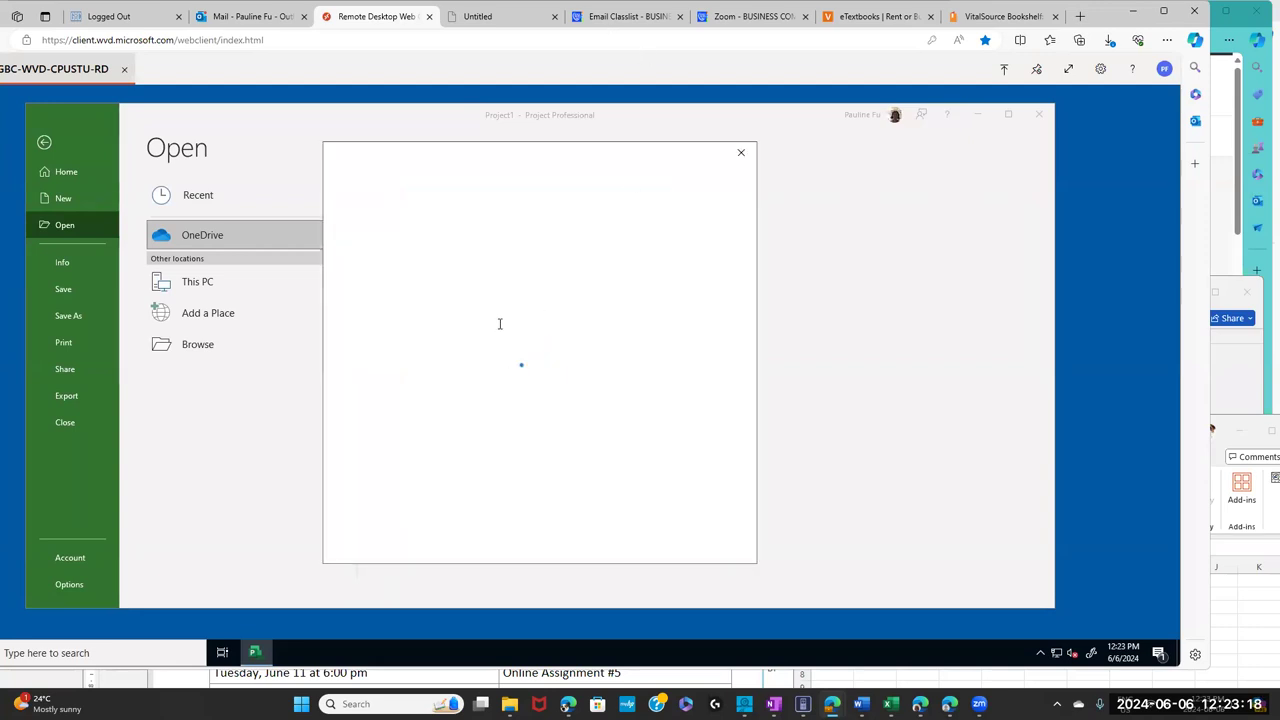
text(••••••••)
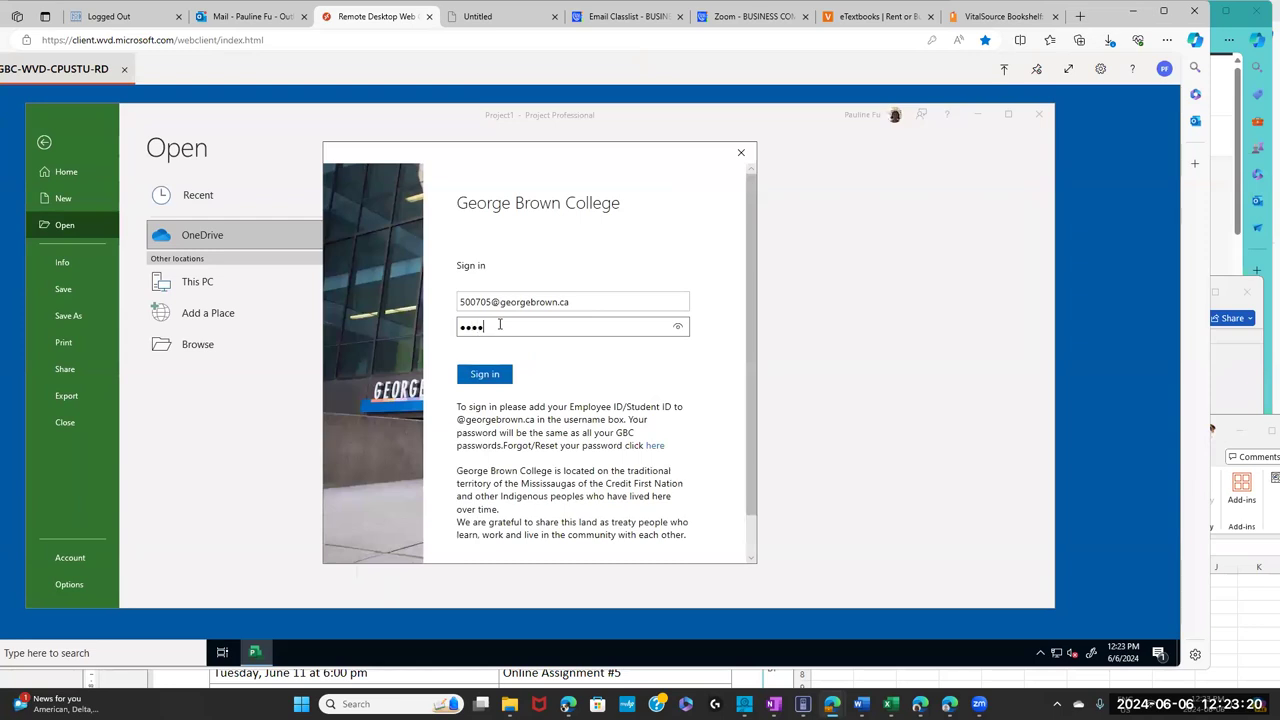
text(••••••)
click(488, 376)
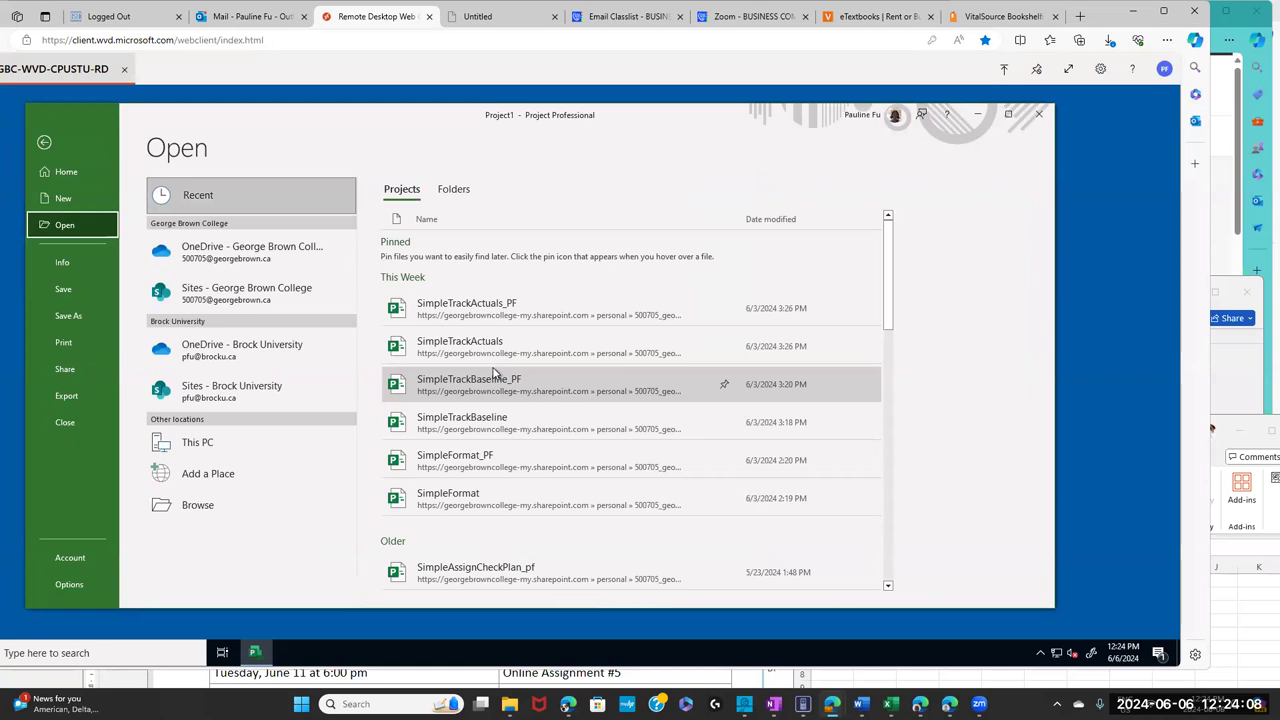
- Browse the college OneDrive Documents into the comp1115ProjectDataFilesS24 folder
click(230, 256)
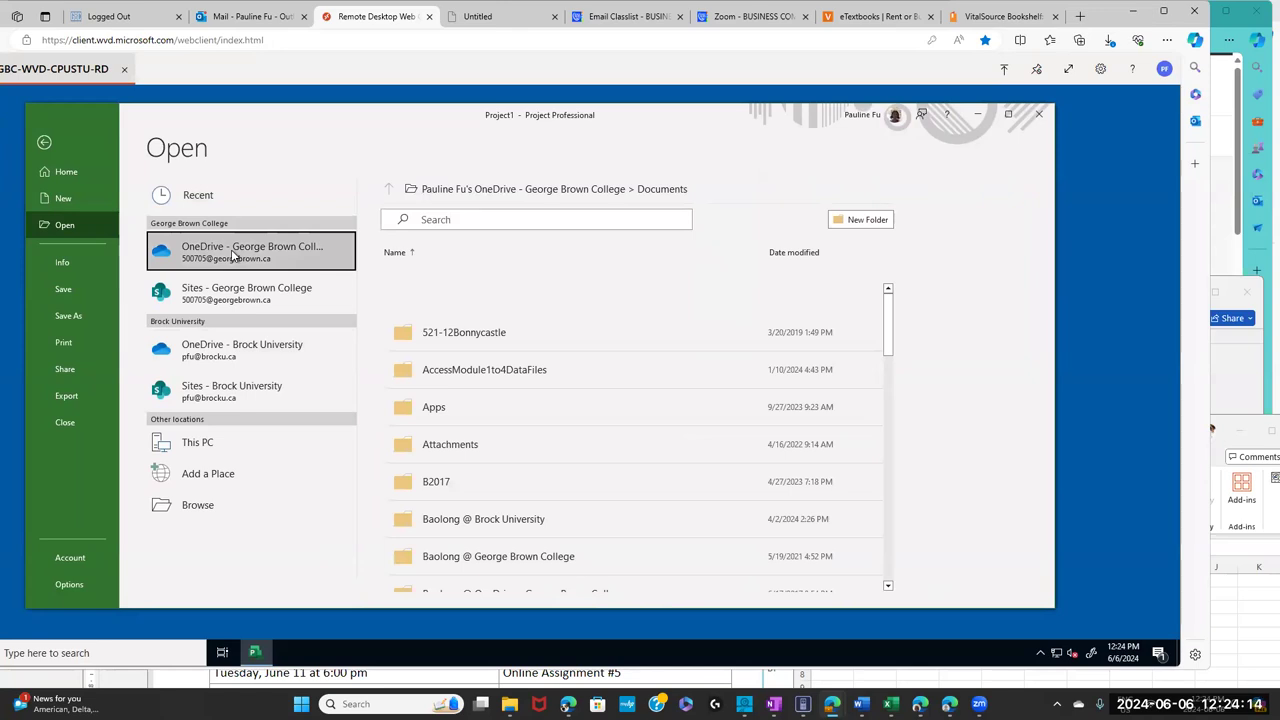
click(233, 255)
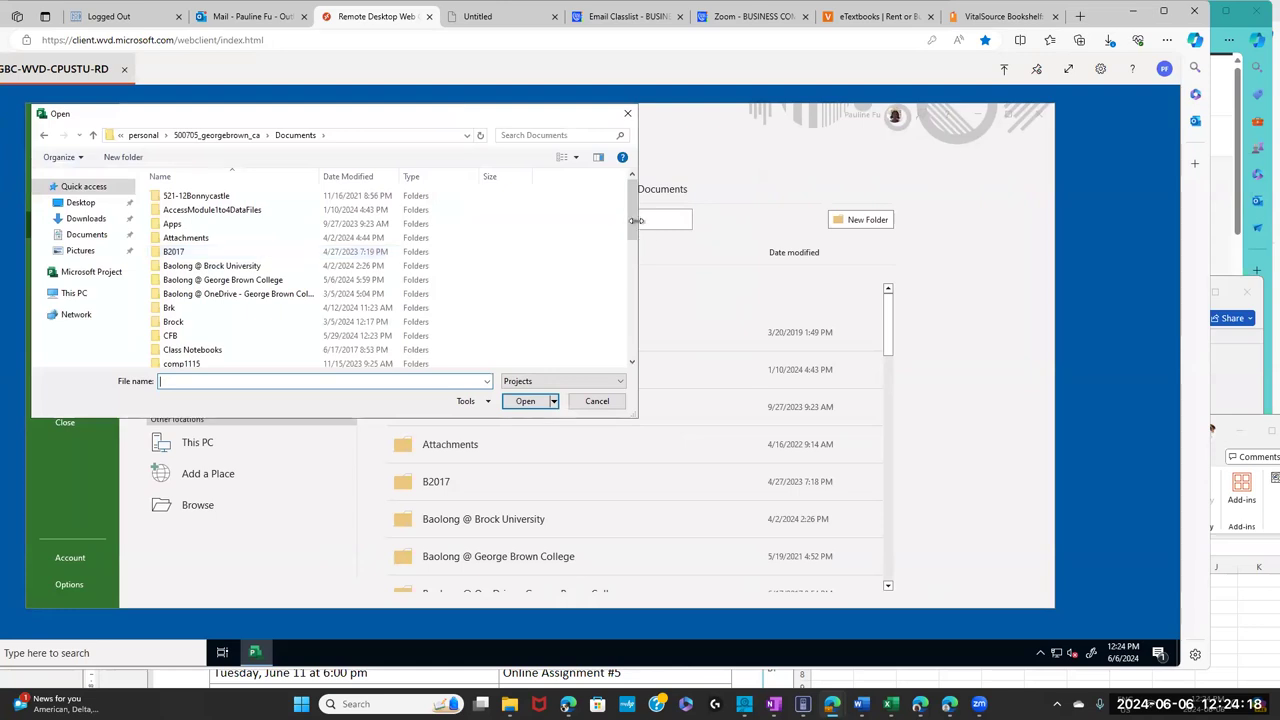
drag(634, 220, 587, 279)
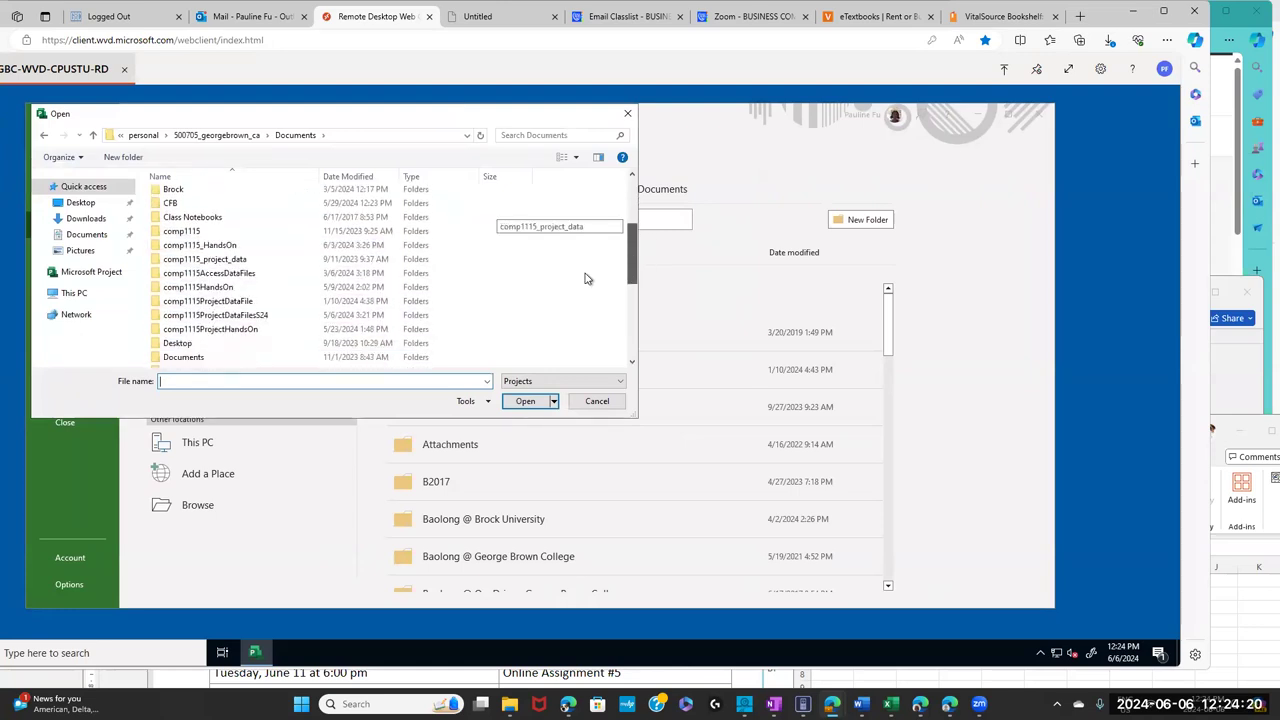
click(266, 317)
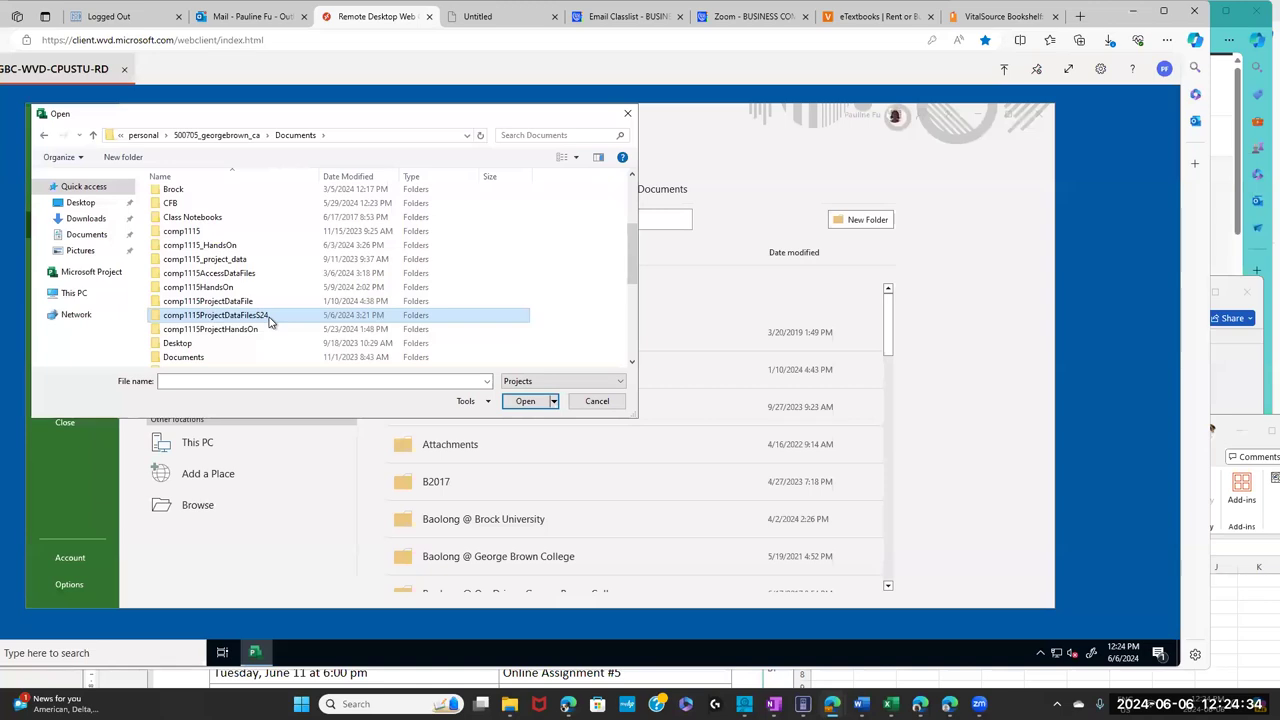
click(525, 402)
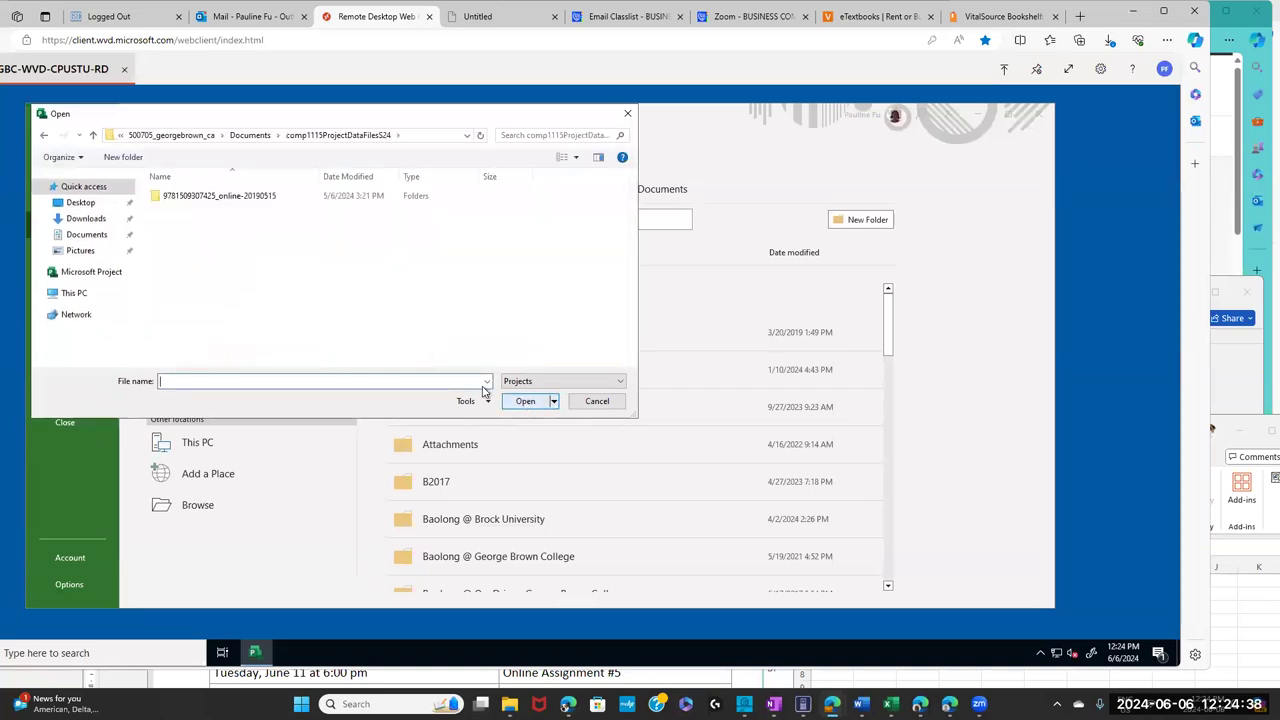
click(157, 201)
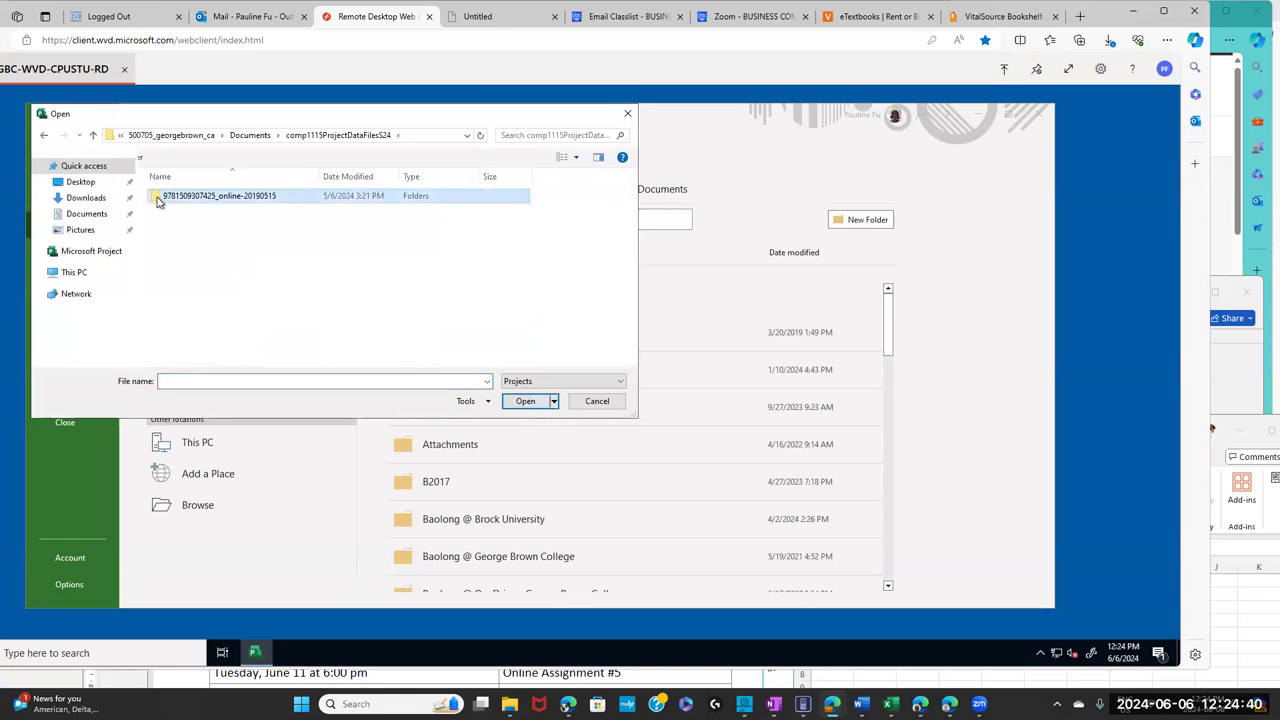
double_click(159, 199)
drag(632, 216, 626, 287)
double_click(169, 333)
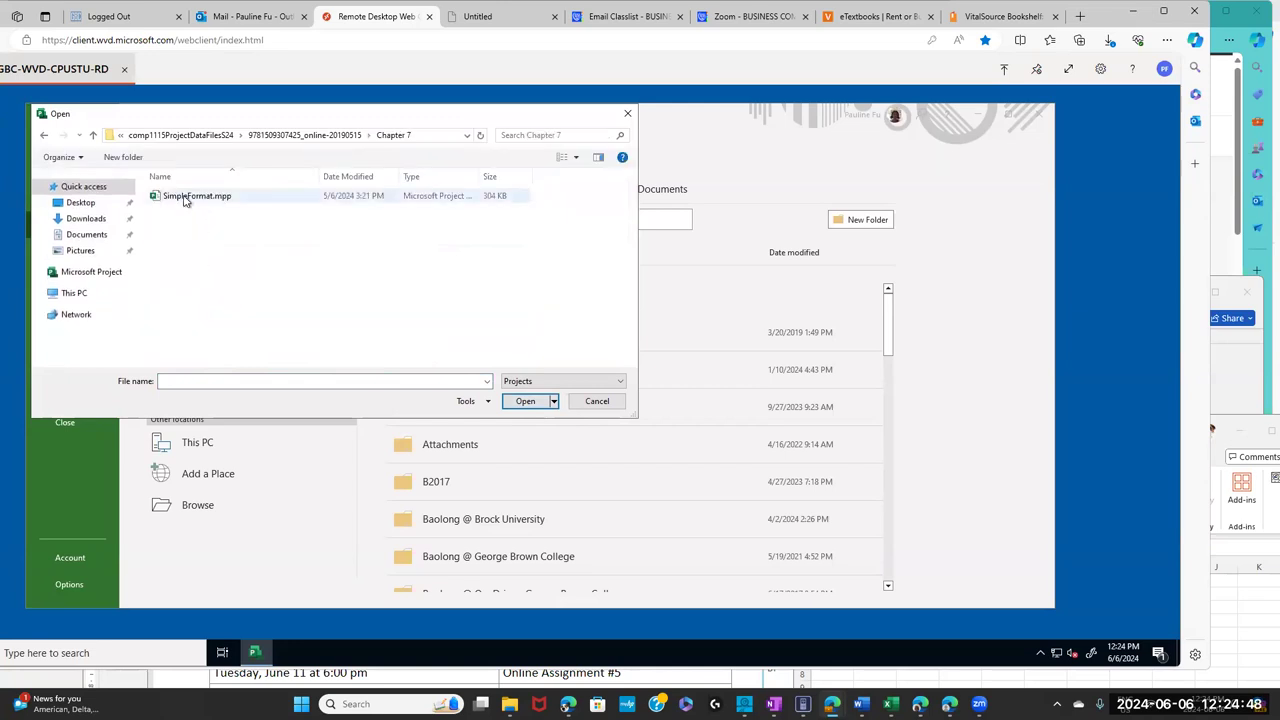
click(185, 200)
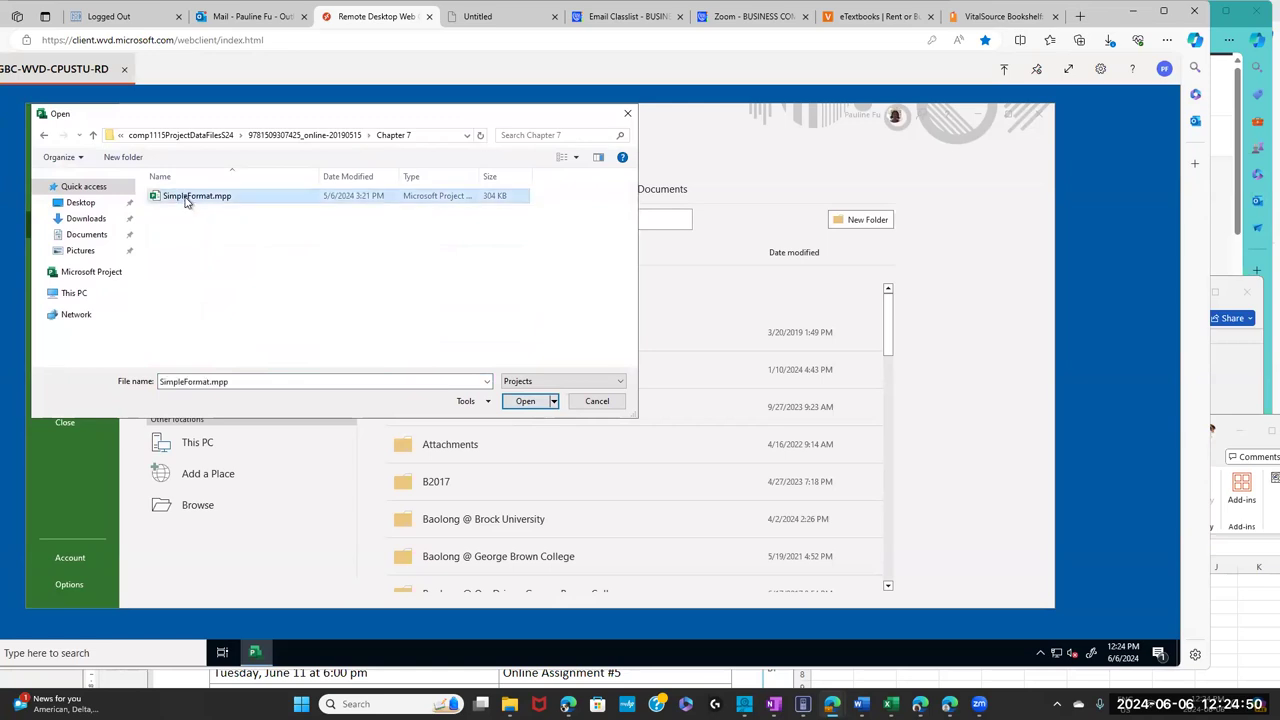
click(524, 401)
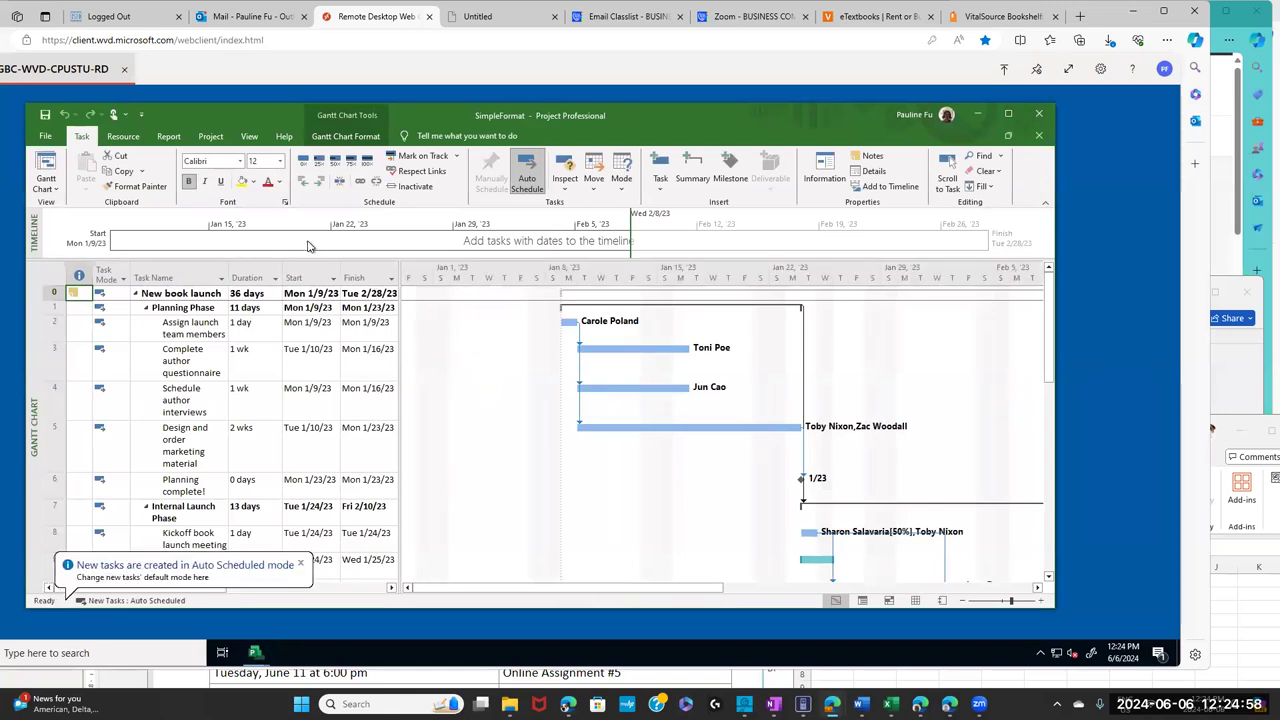
click(45, 136)
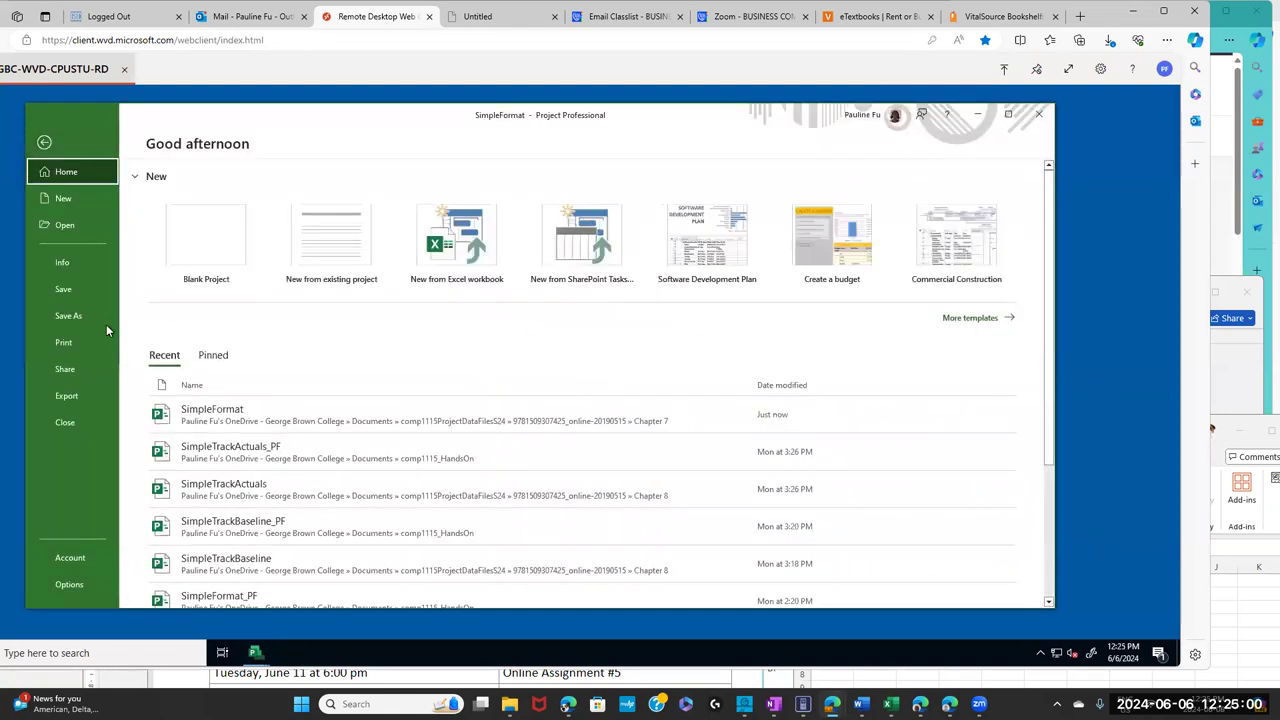
- Choose the comp1115_HandsOn folder on the college OneDrive as the Save As destination
click(76, 317)
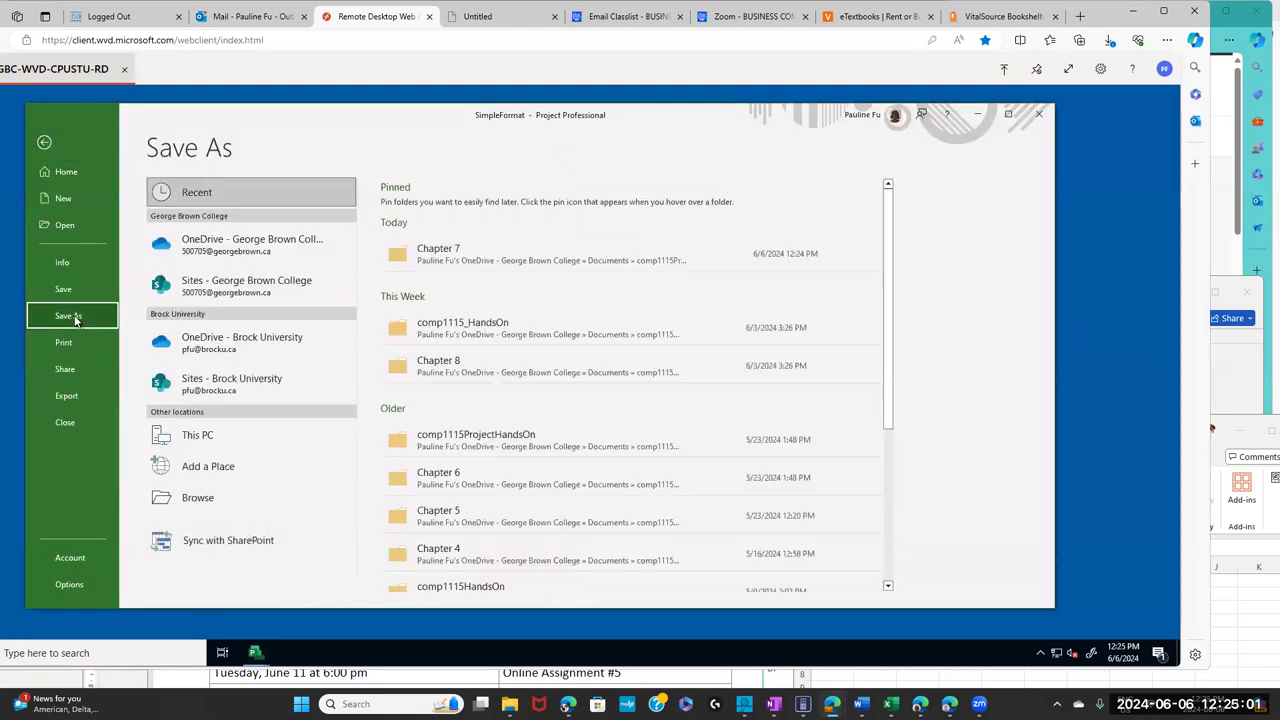
click(232, 254)
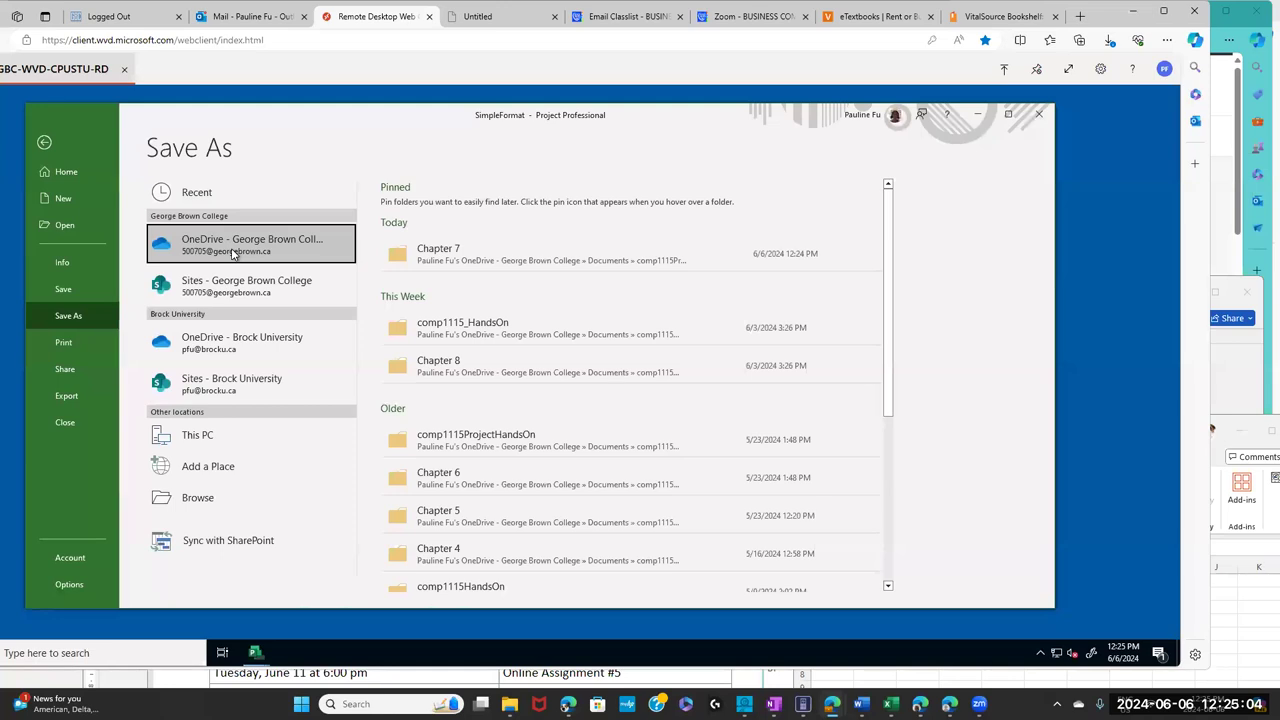
click(232, 254)
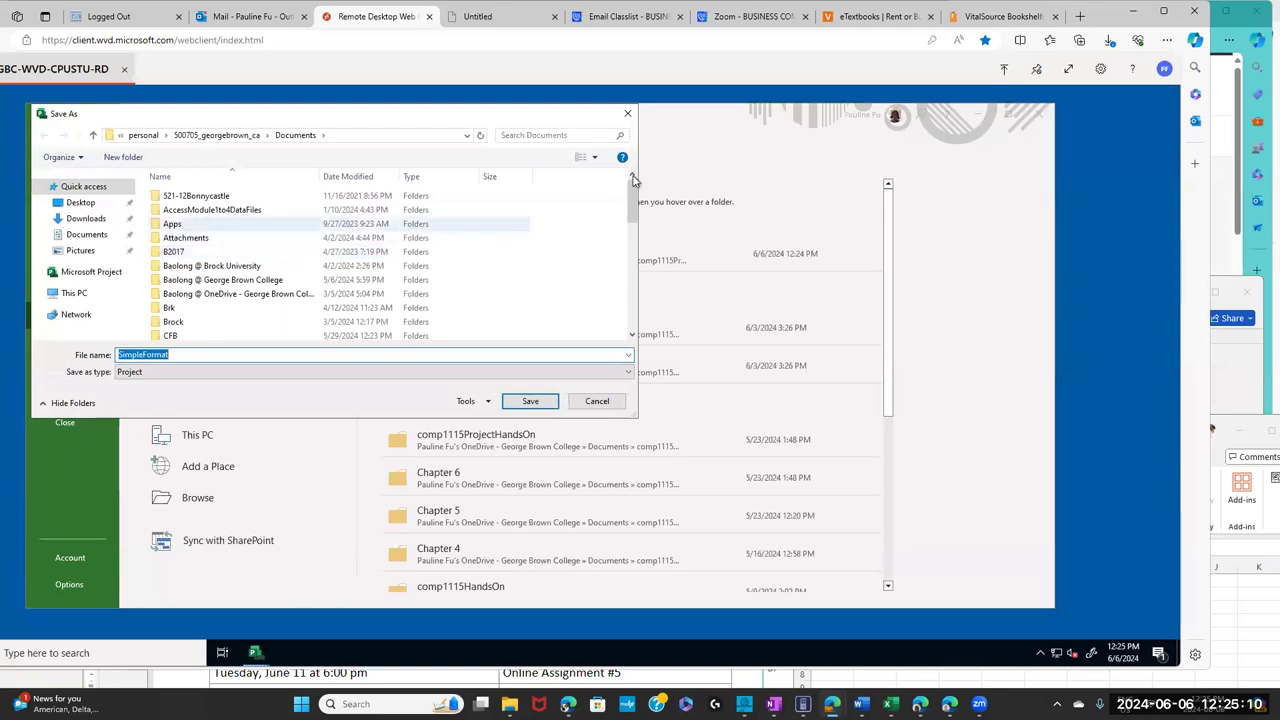
drag(630, 205, 628, 240)
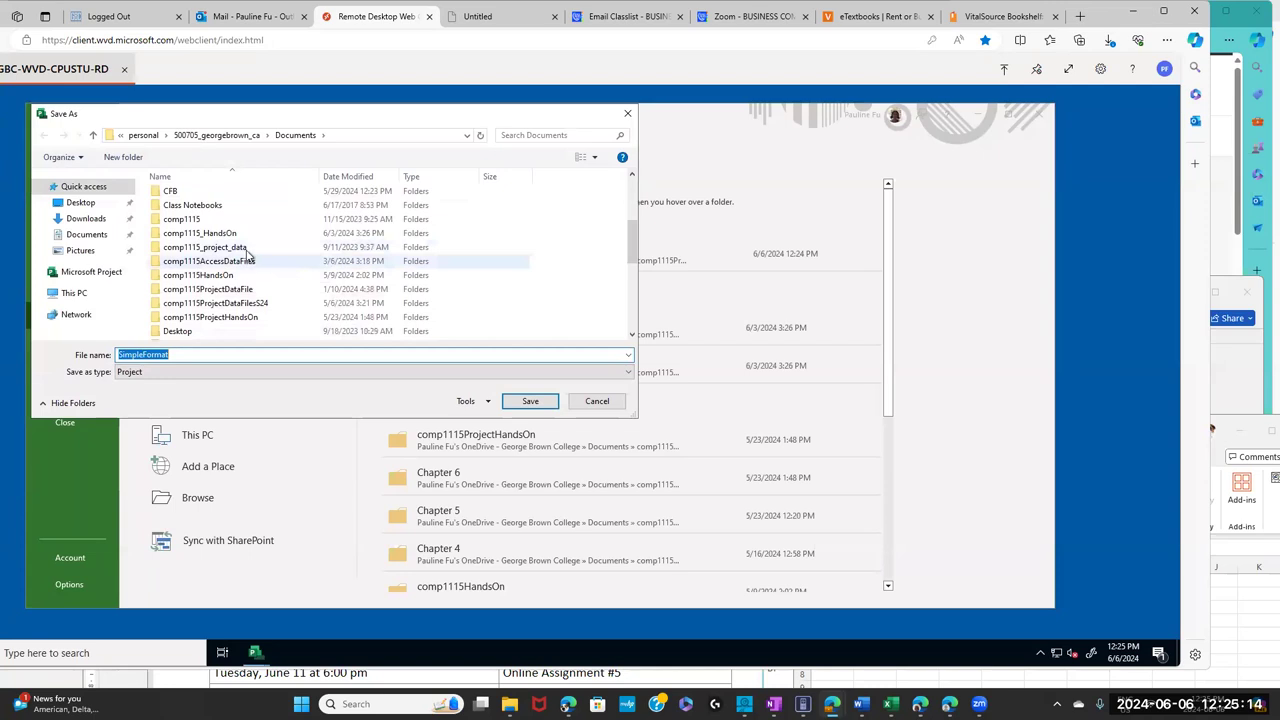
click(245, 249)
click(236, 234)
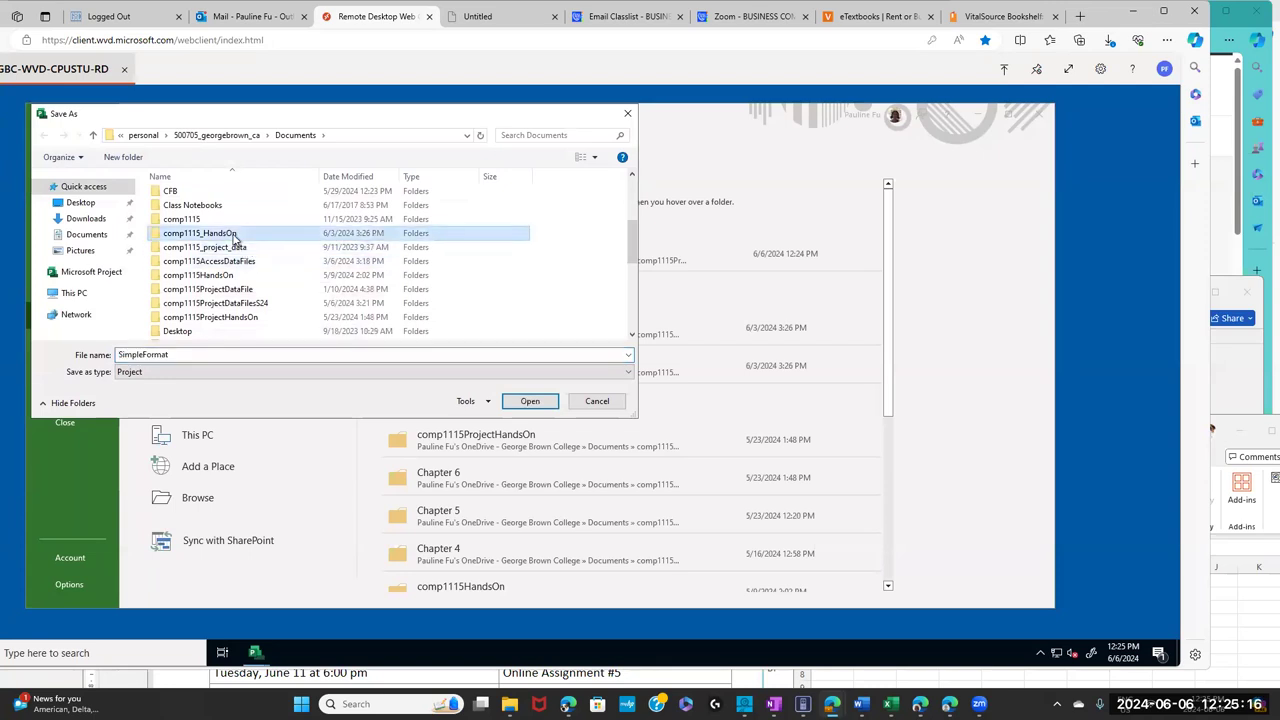
double_click(231, 237)
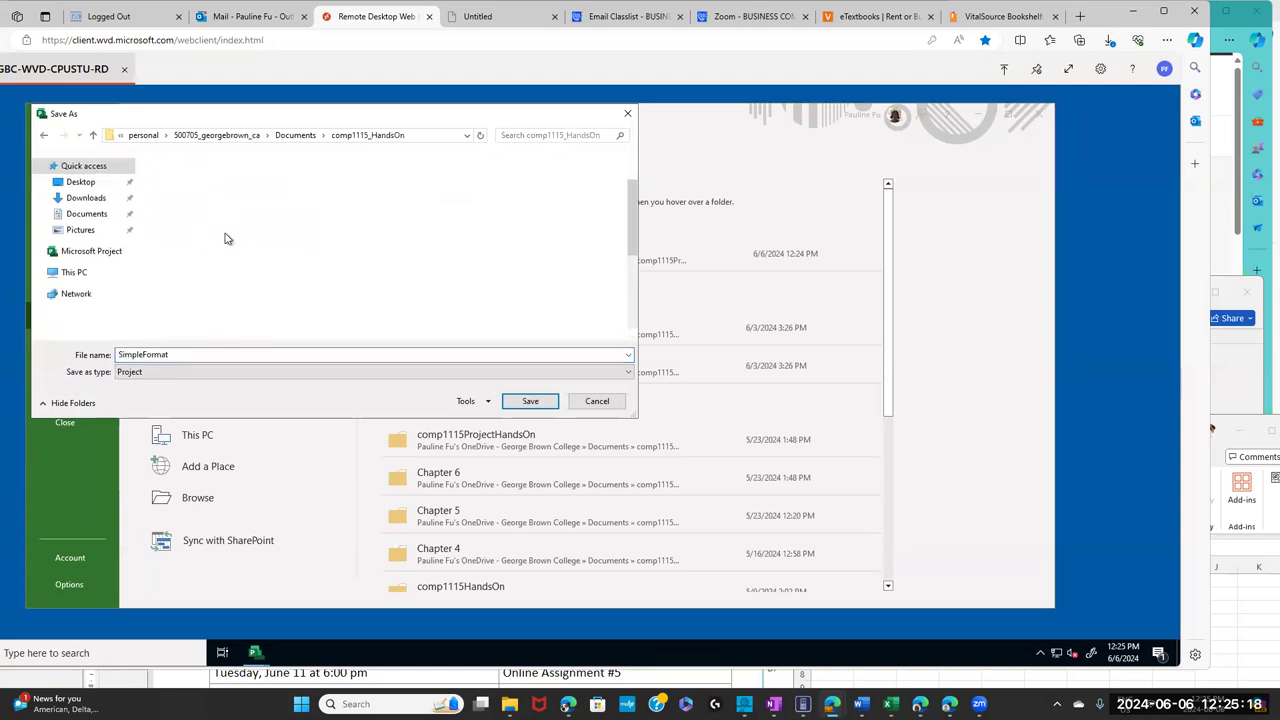
- Save the plan as SimpleFormat_PF, replacing the existing SimpleFormat_PF.mpp
click(186, 354)
click(186, 354)
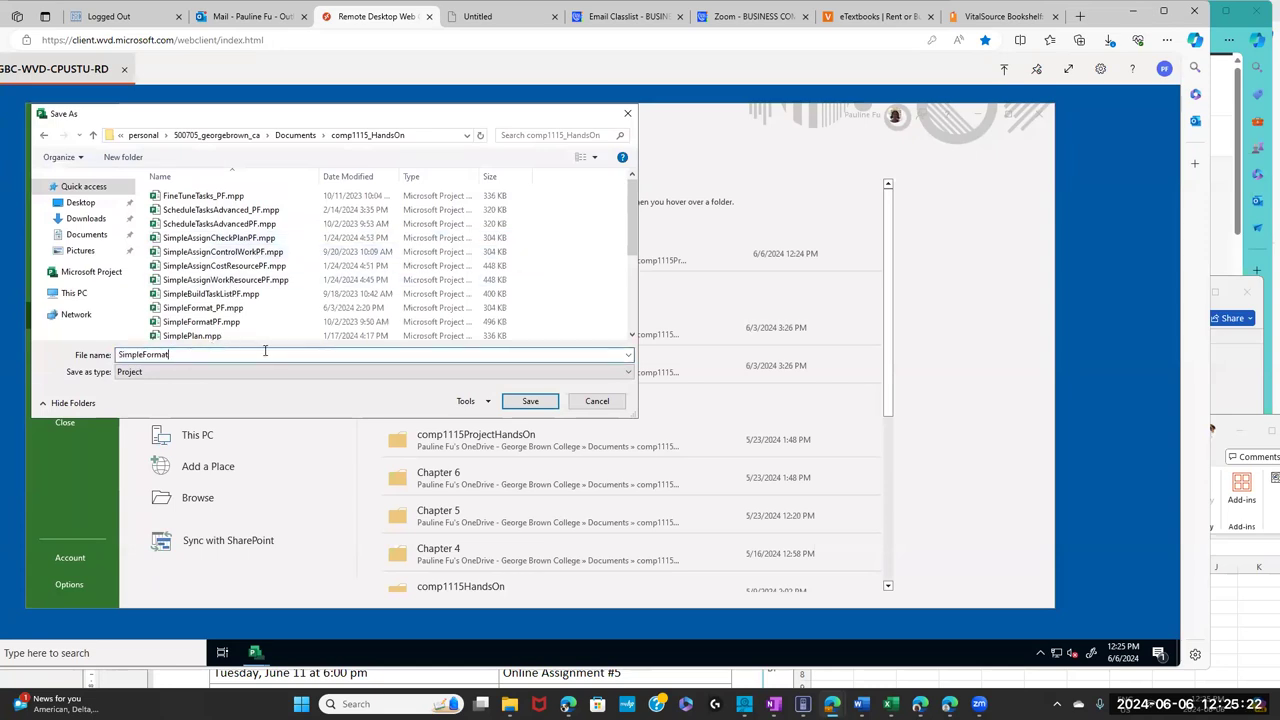
text(_PF)
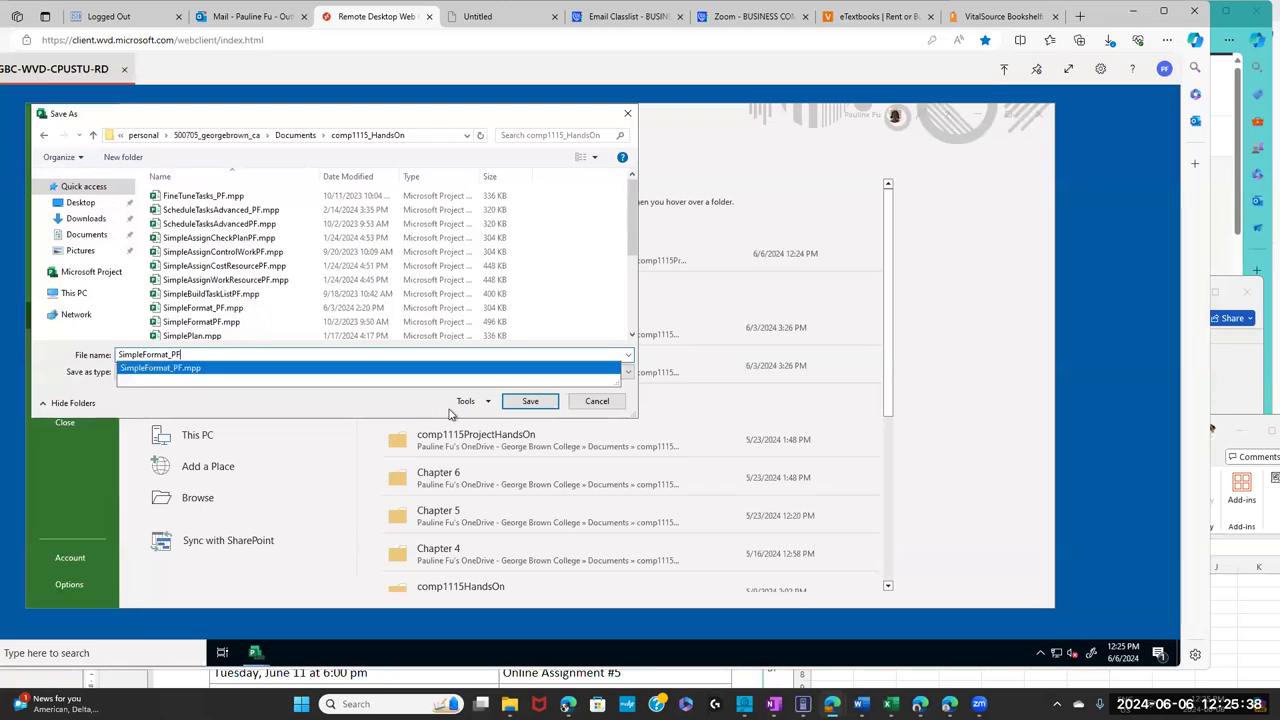
click(527, 404)
click(527, 404)
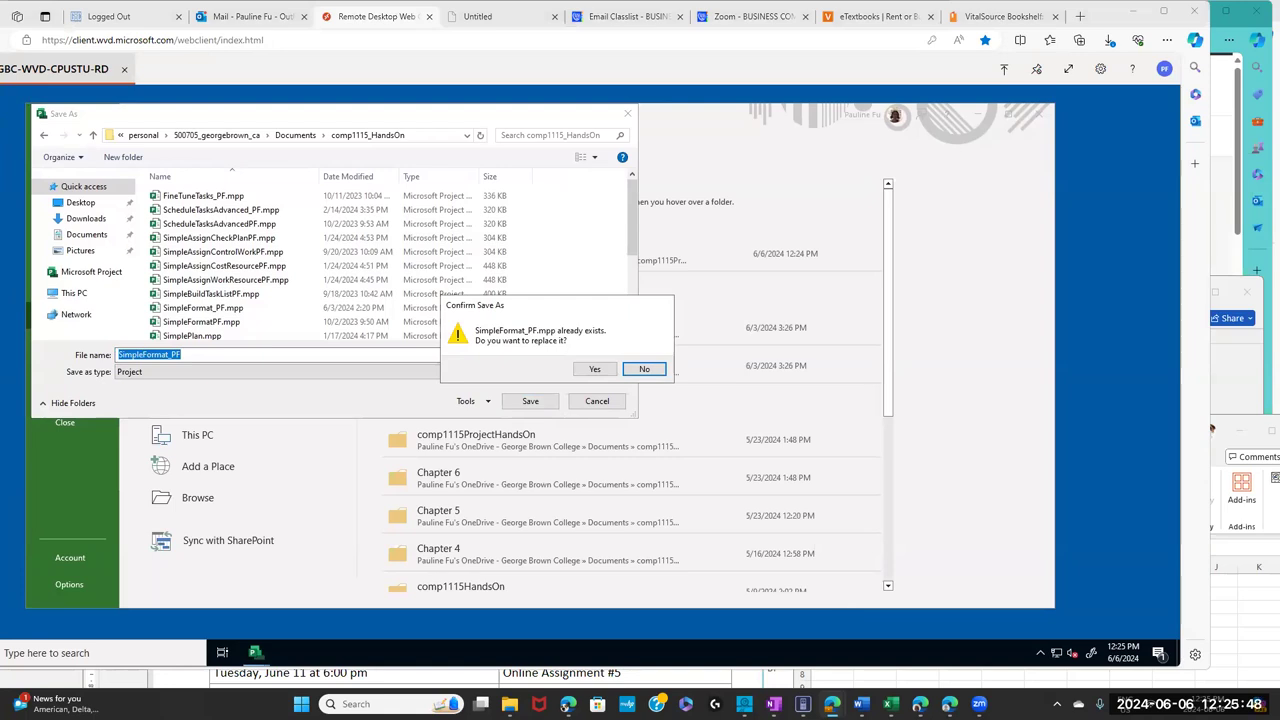
click(596, 370)
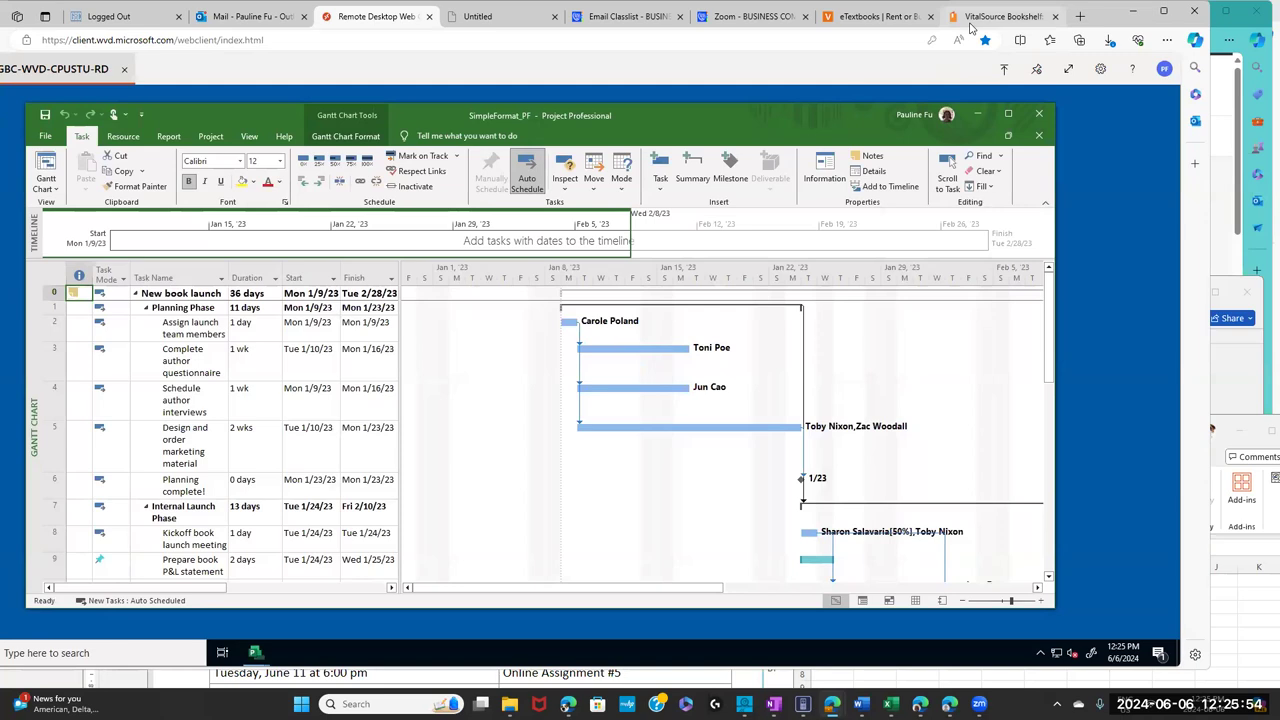
click(970, 24)
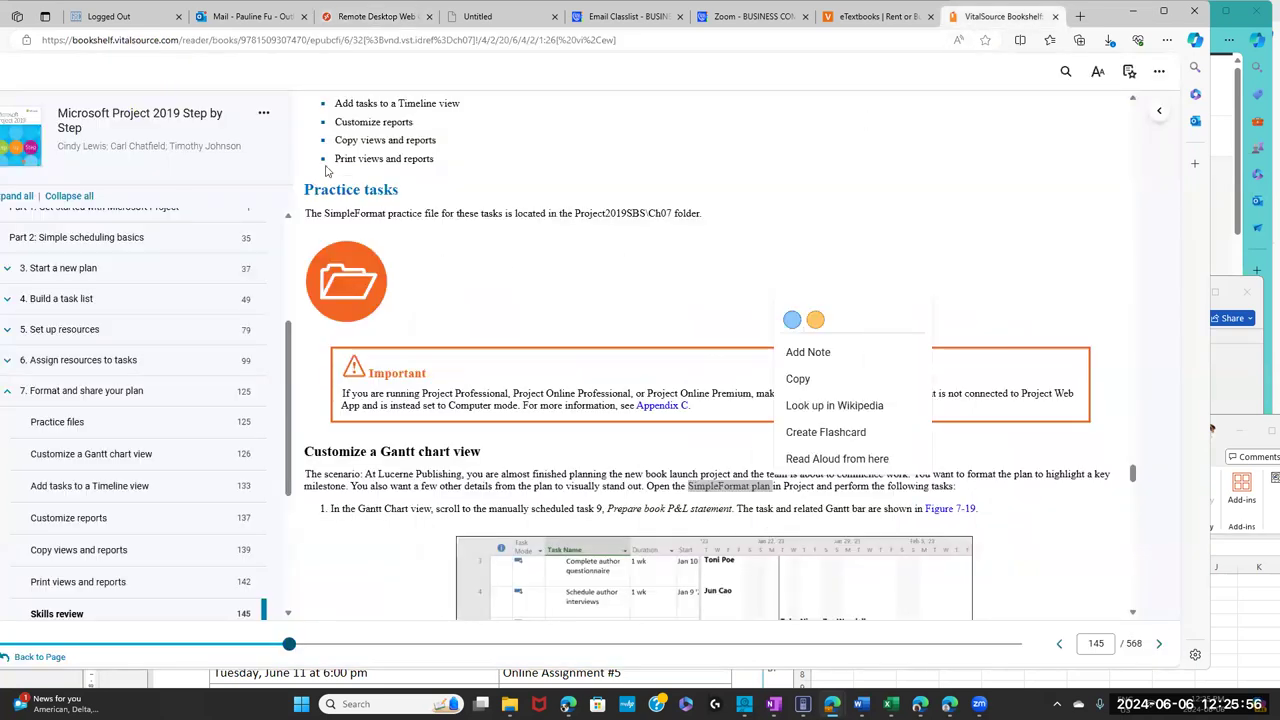
click(688, 487)
drag(688, 487, 757, 487)
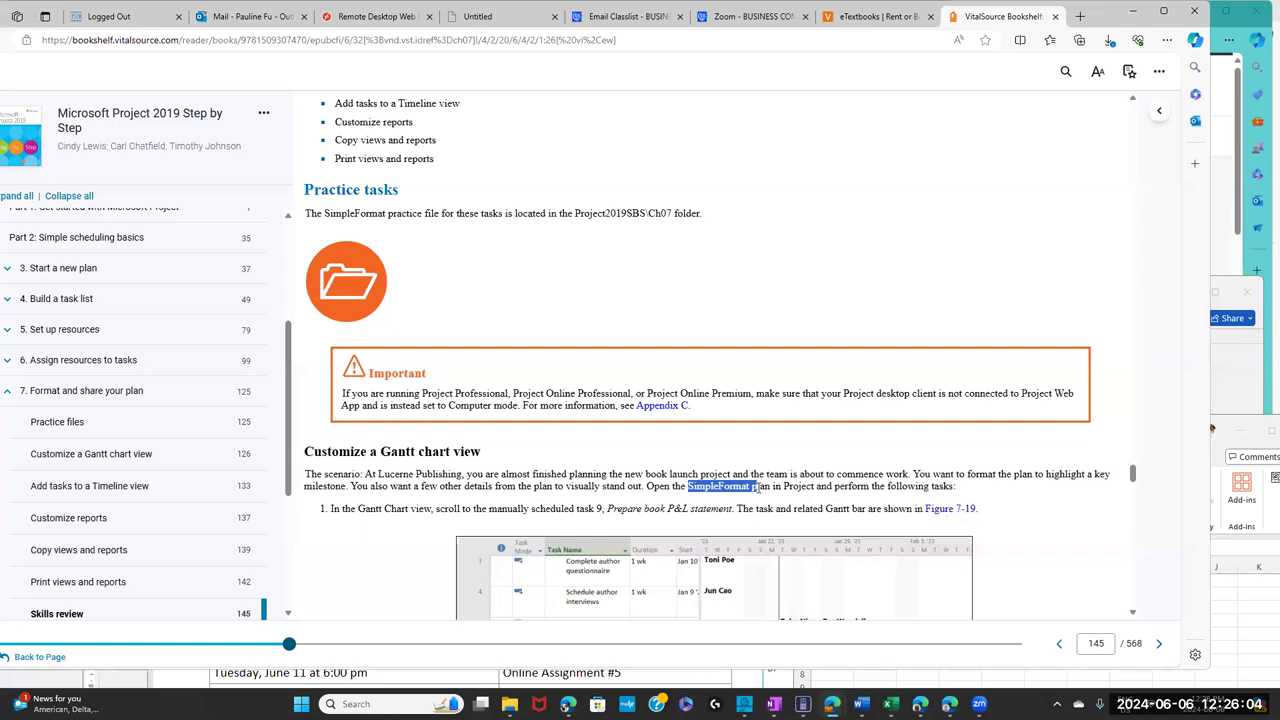
click(410, 514)
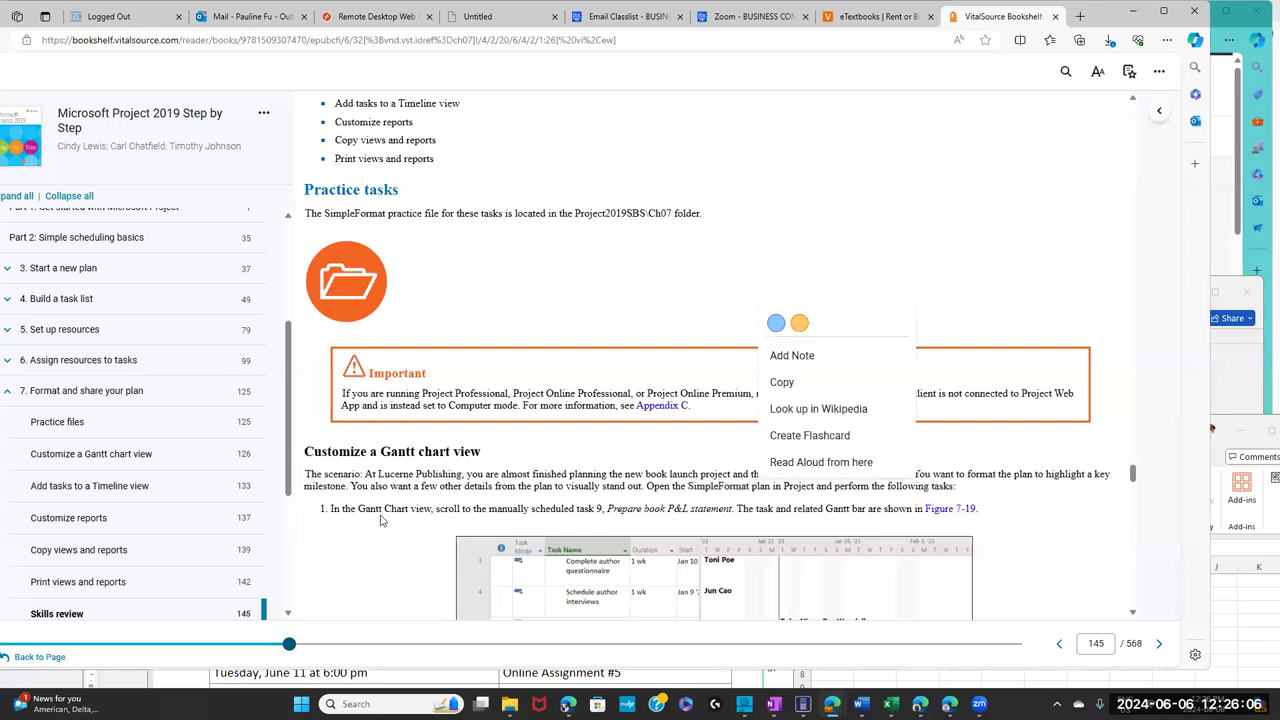
drag(340, 510, 725, 503)
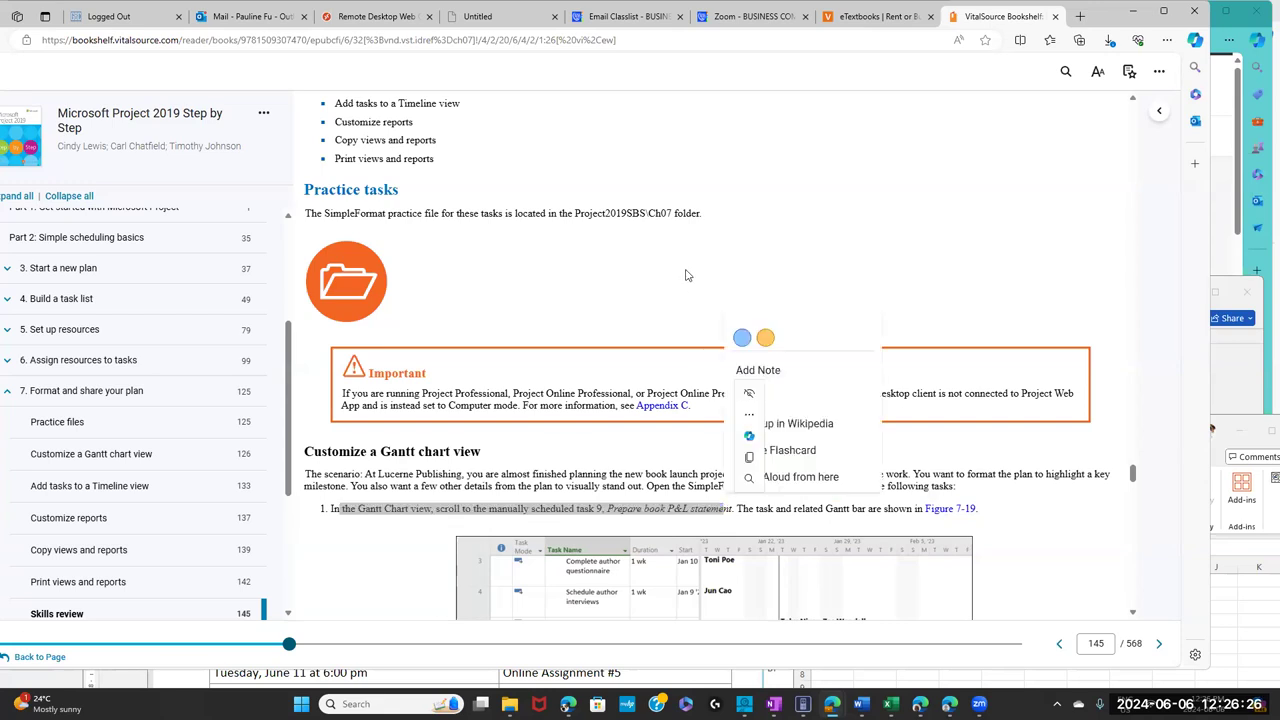
click(589, 189)
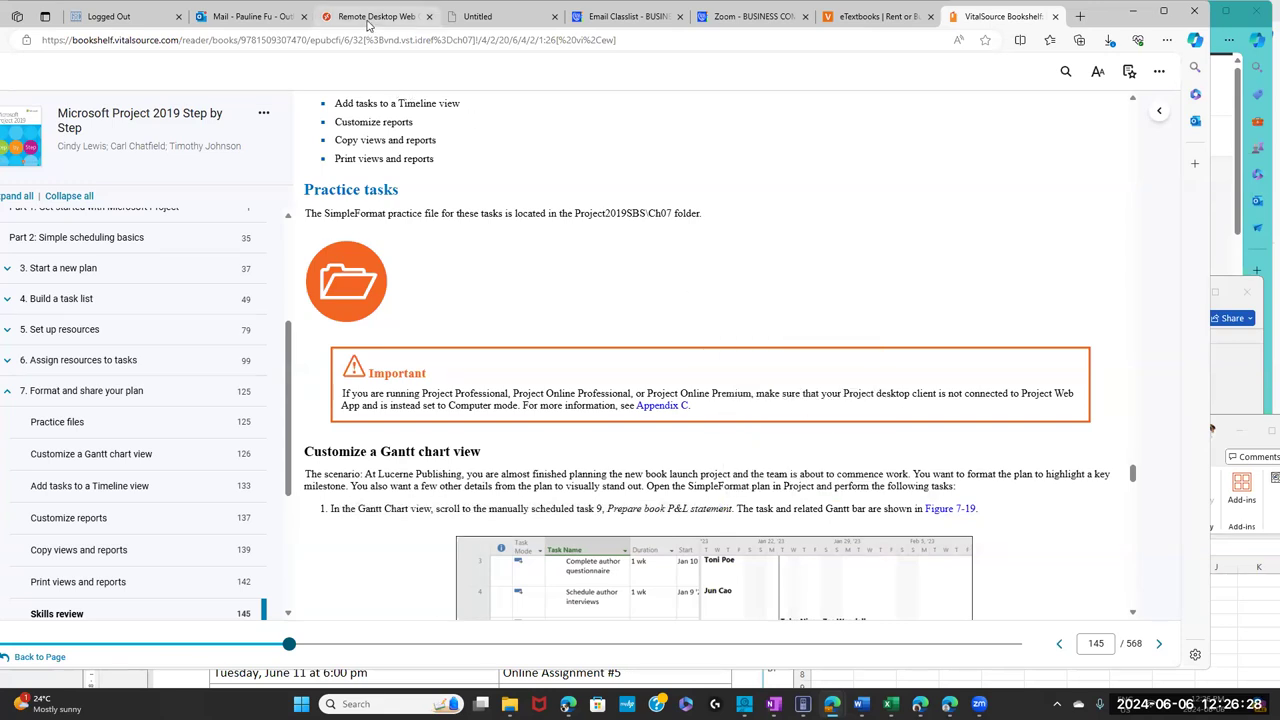
click(372, 17)
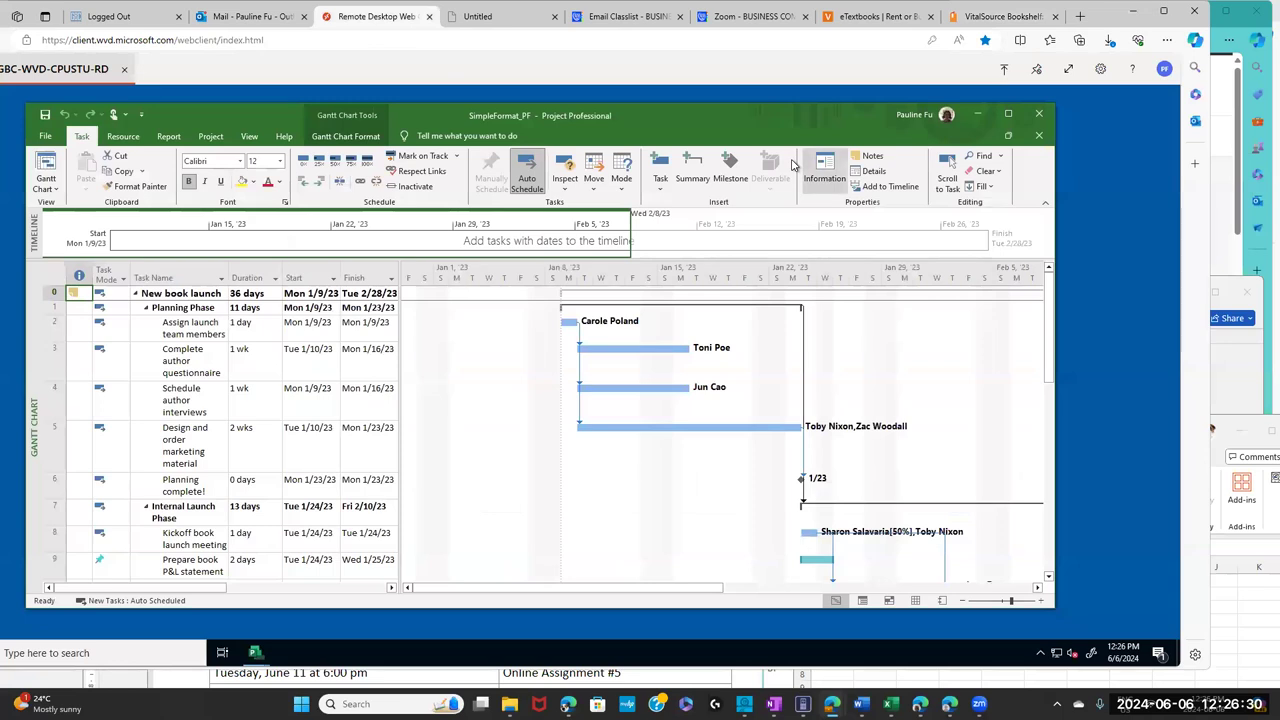
- Maximize the Project window and select task 9, Prepare book P&L statement
double_click(767, 112)
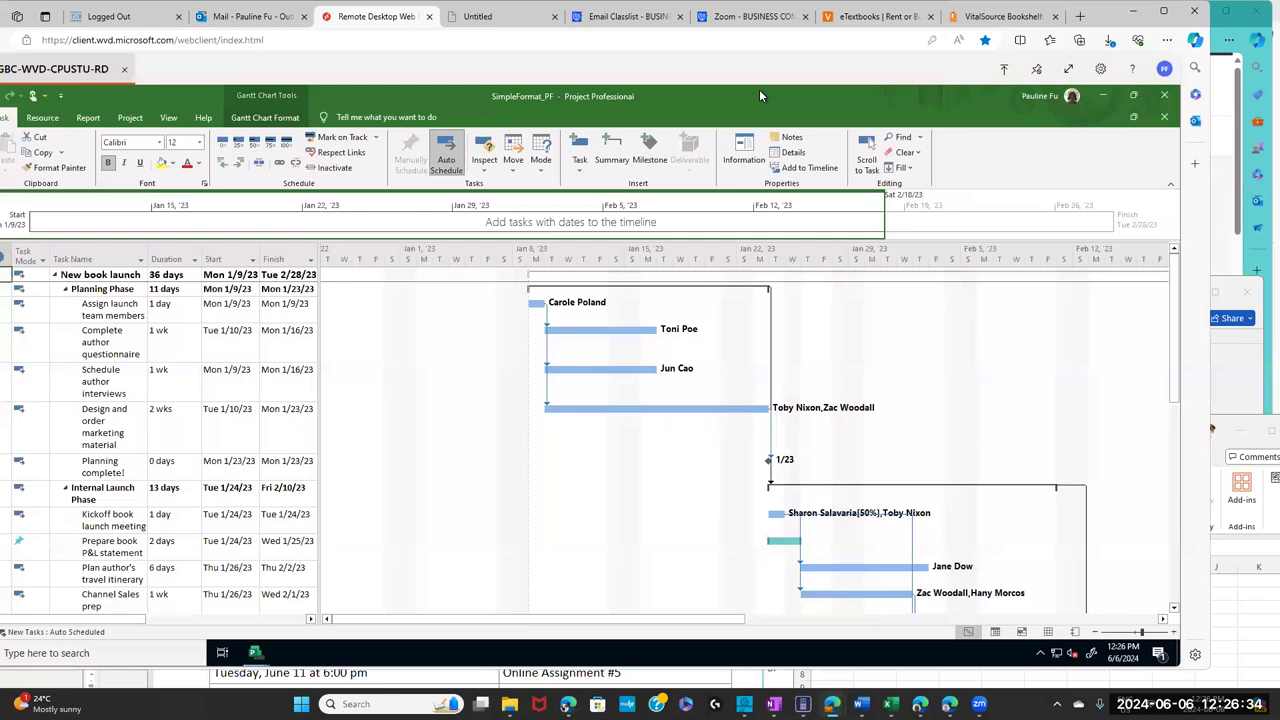
double_click(759, 92)
click(299, 541)
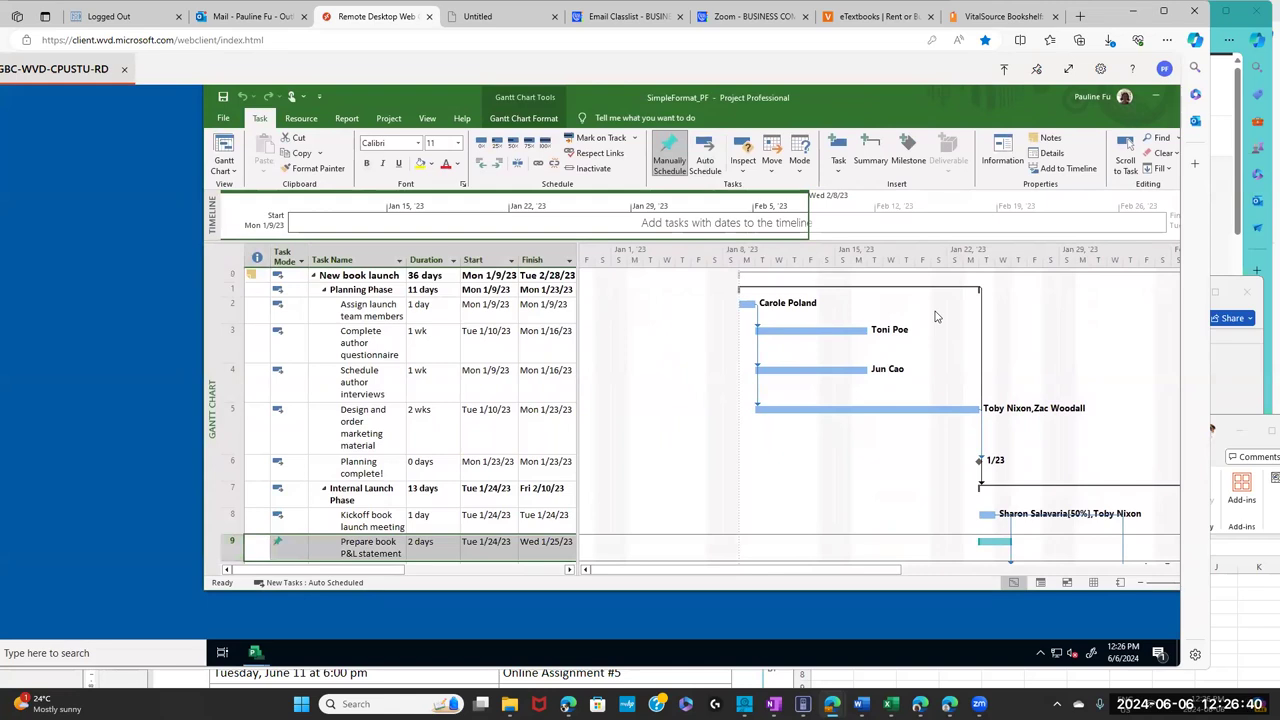
double_click(958, 95)
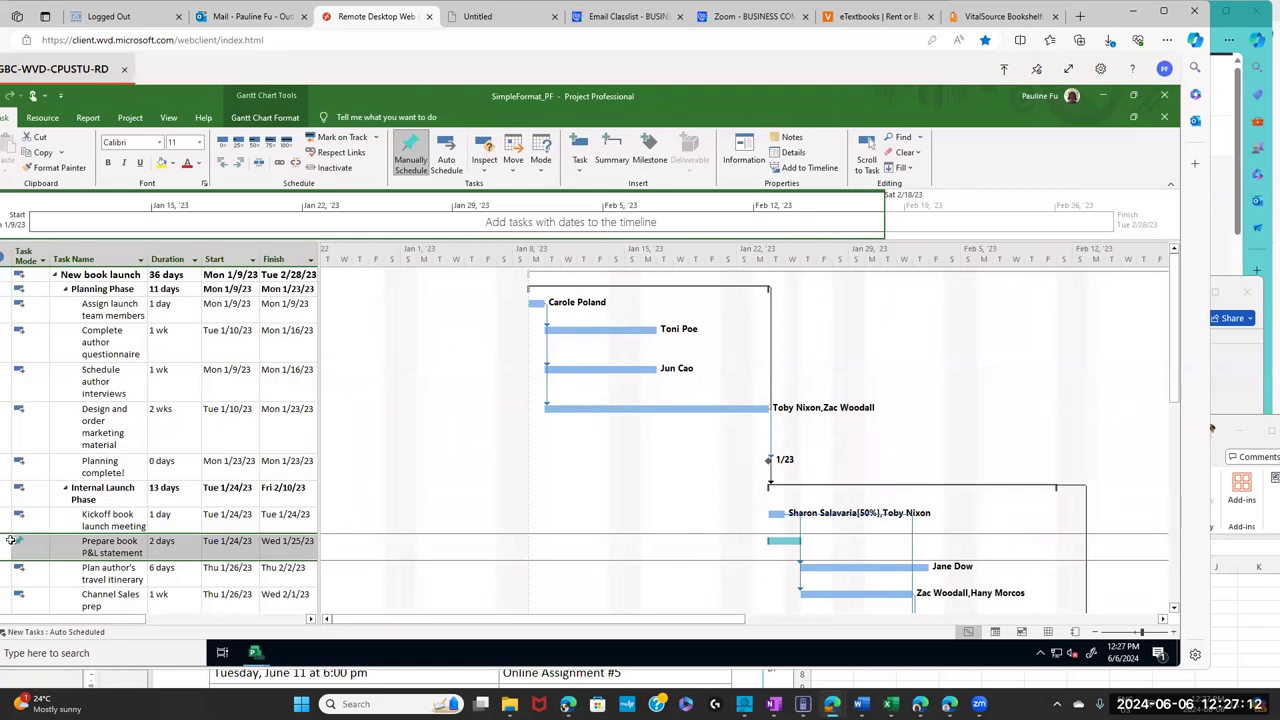
- Compare task 9's manual Task Mode with the other tasks' Task Mode cells
click(28, 549)
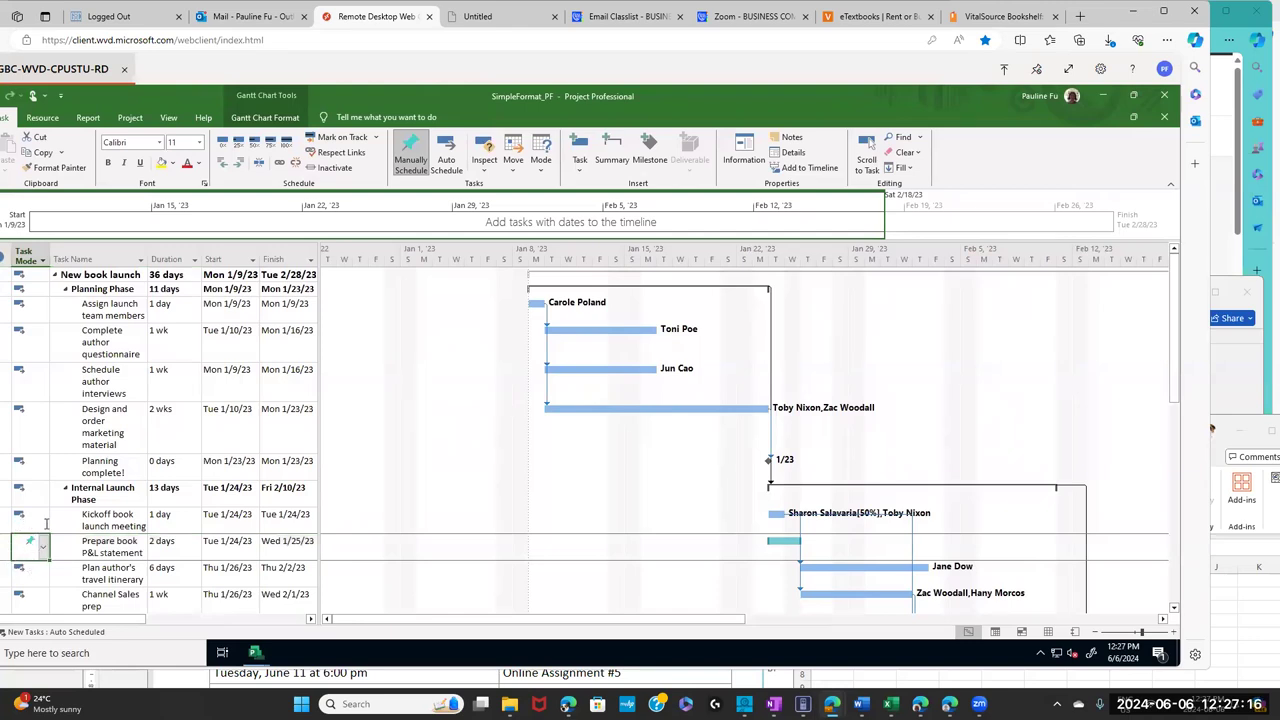
click(32, 514)
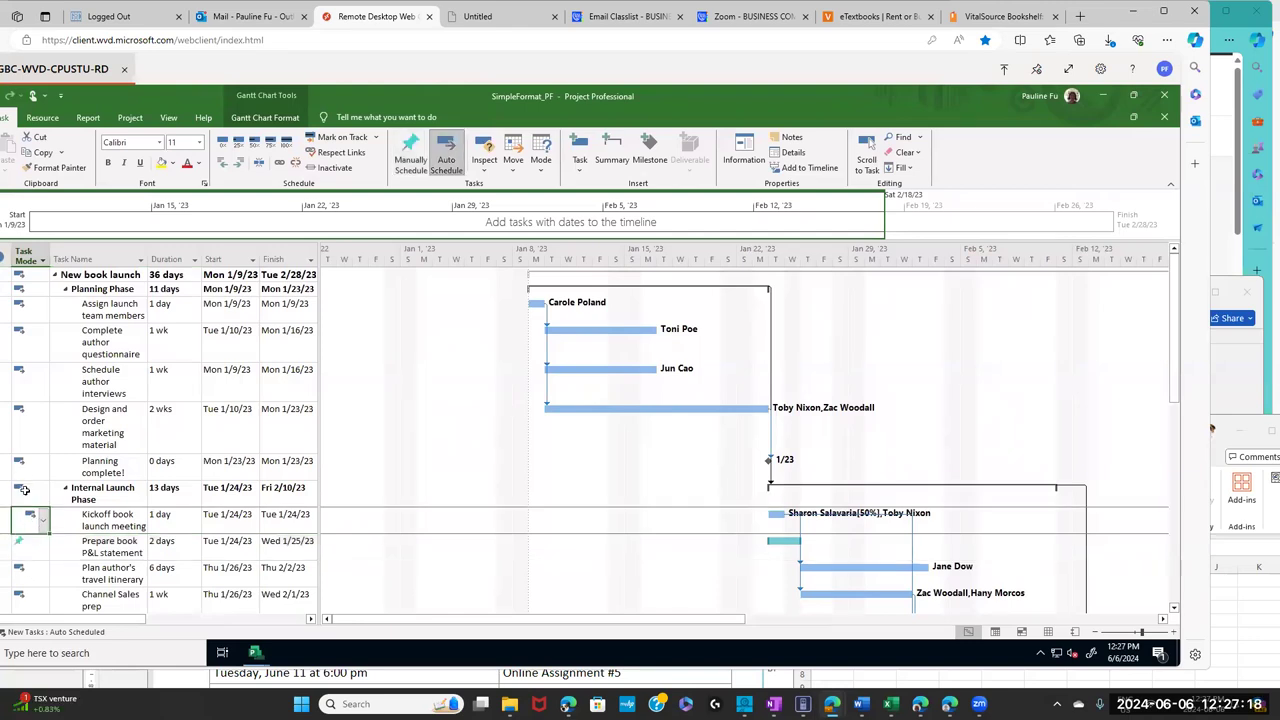
click(28, 489)
click(29, 460)
click(27, 420)
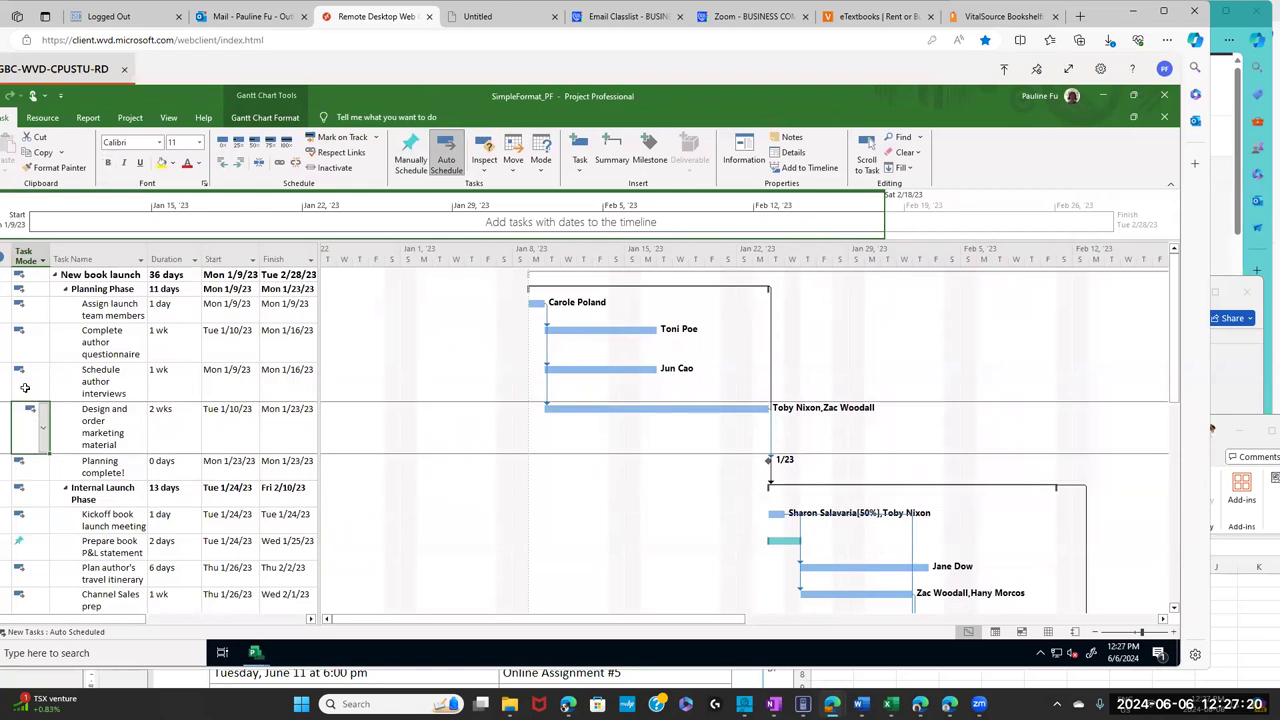
click(25, 386)
click(25, 345)
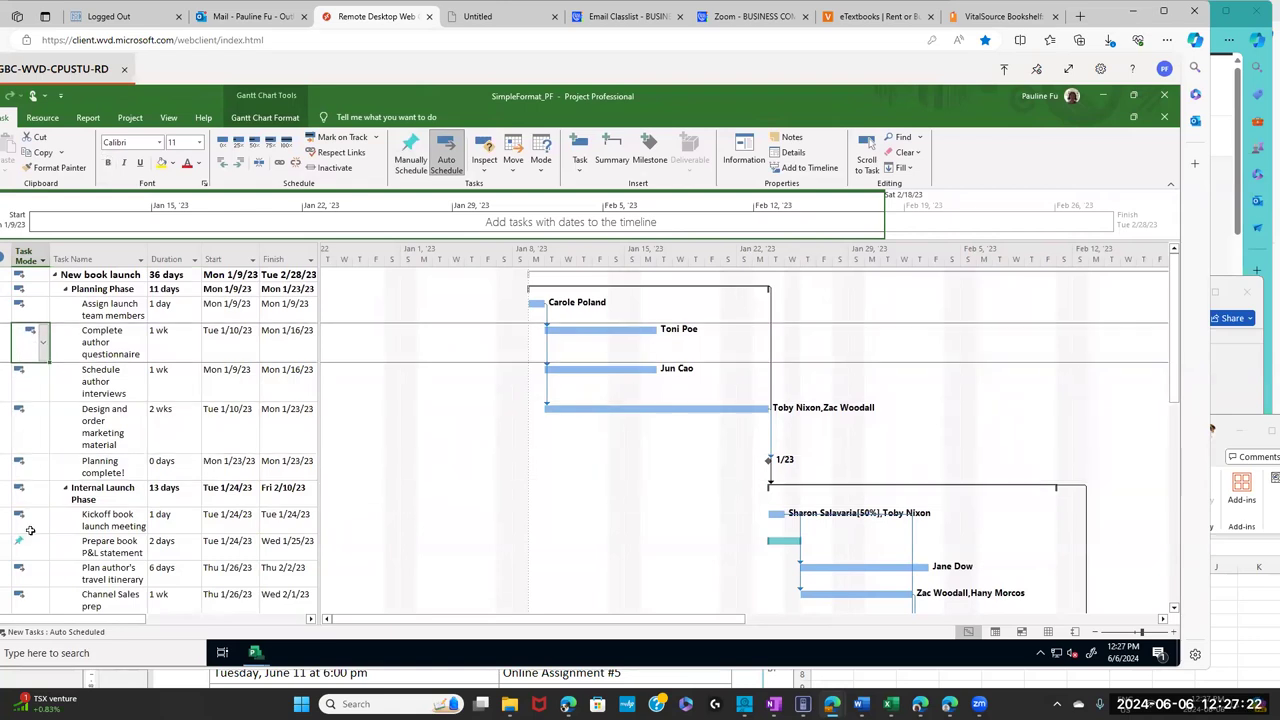
click(27, 548)
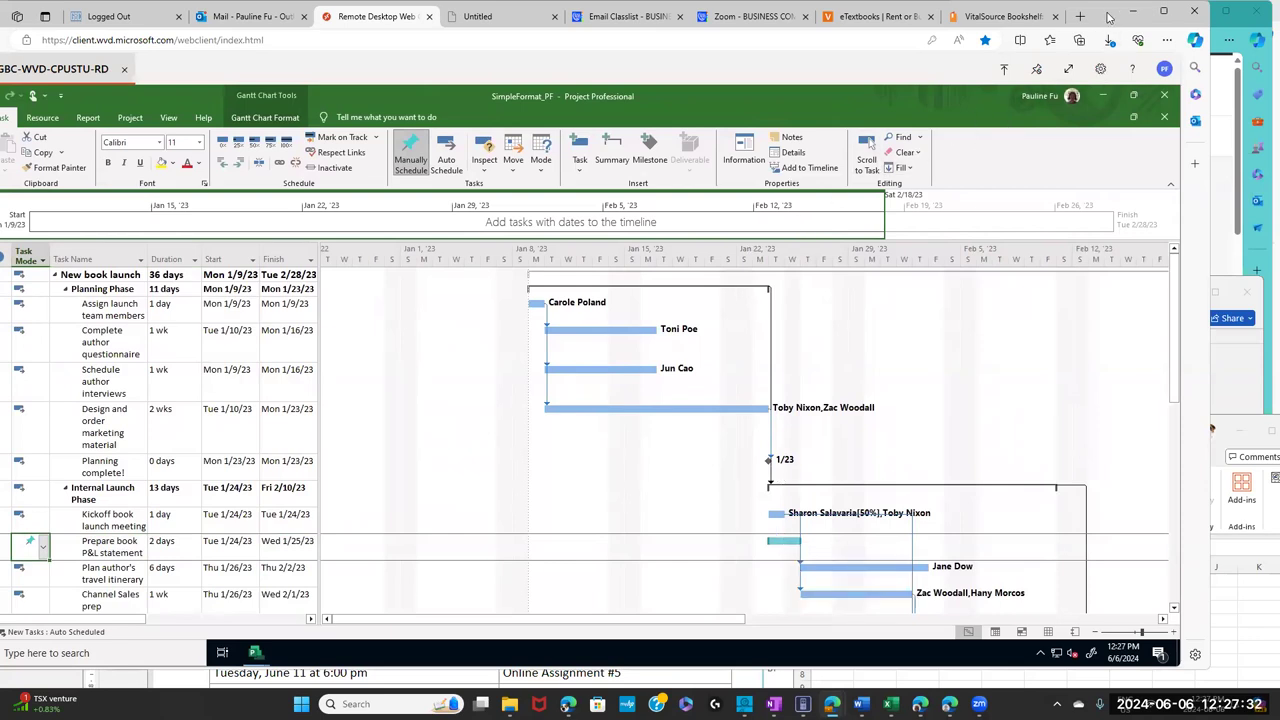
drag(1108, 17, 1122, 63)
click(1020, 62)
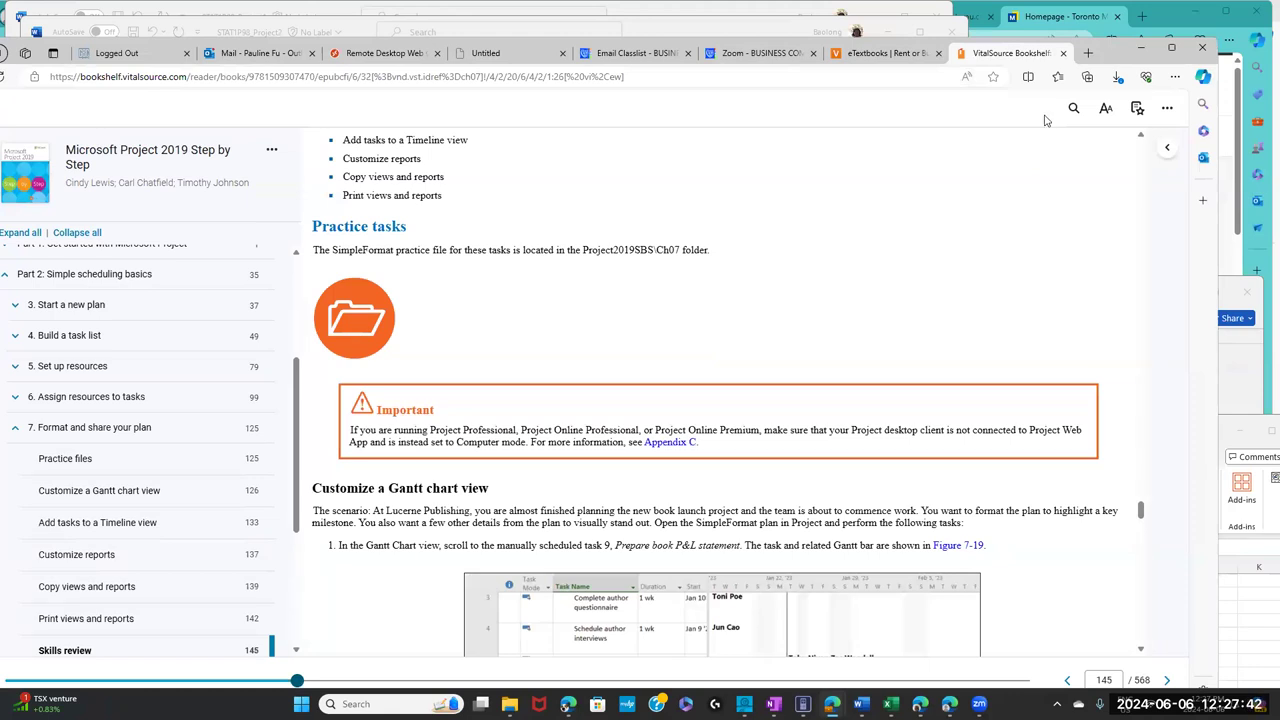
- Read page 146 step 2 on the predefined orange presentation style, then return to Project
drag(1145, 515, 1145, 538)
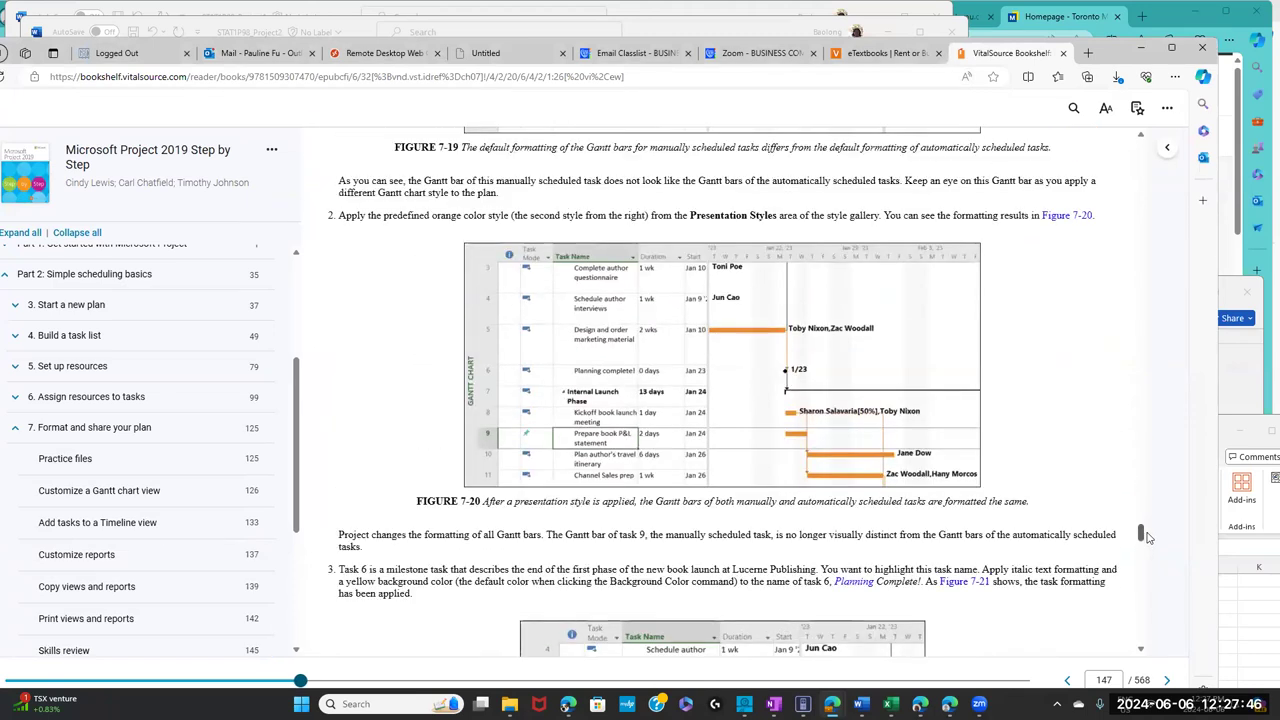
drag(379, 215, 556, 215)
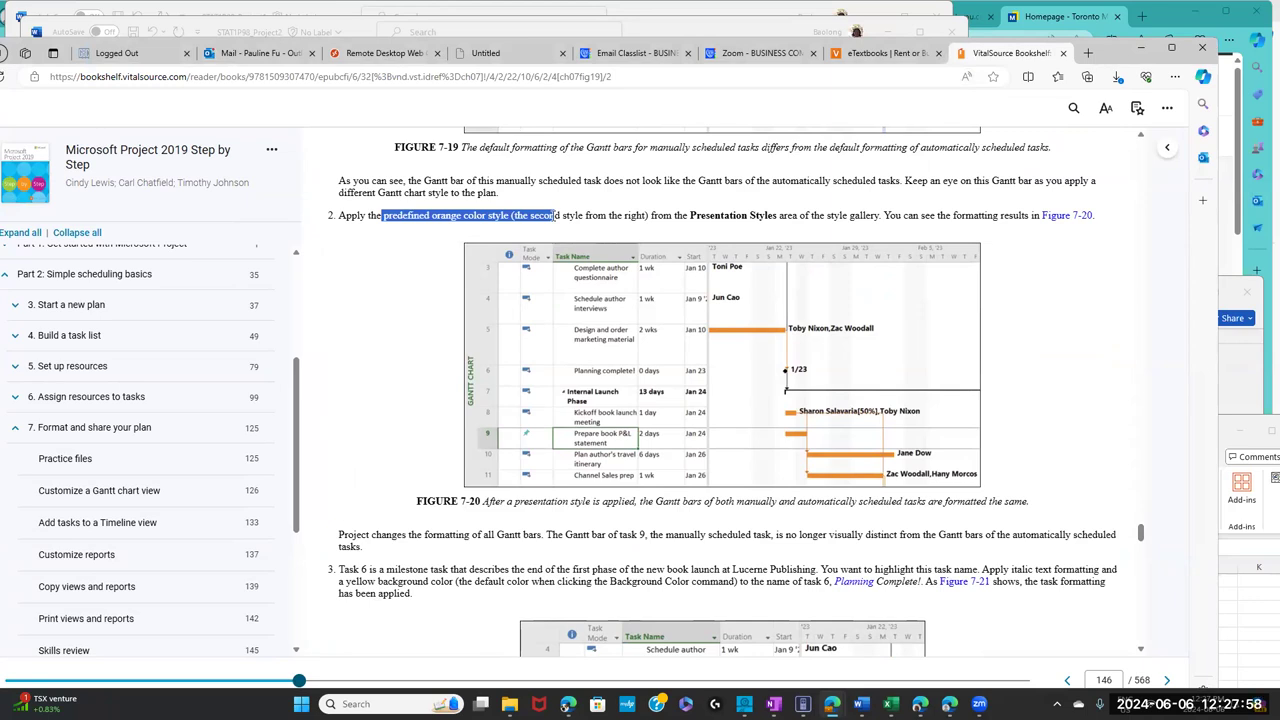
drag(555, 220, 560, 220)
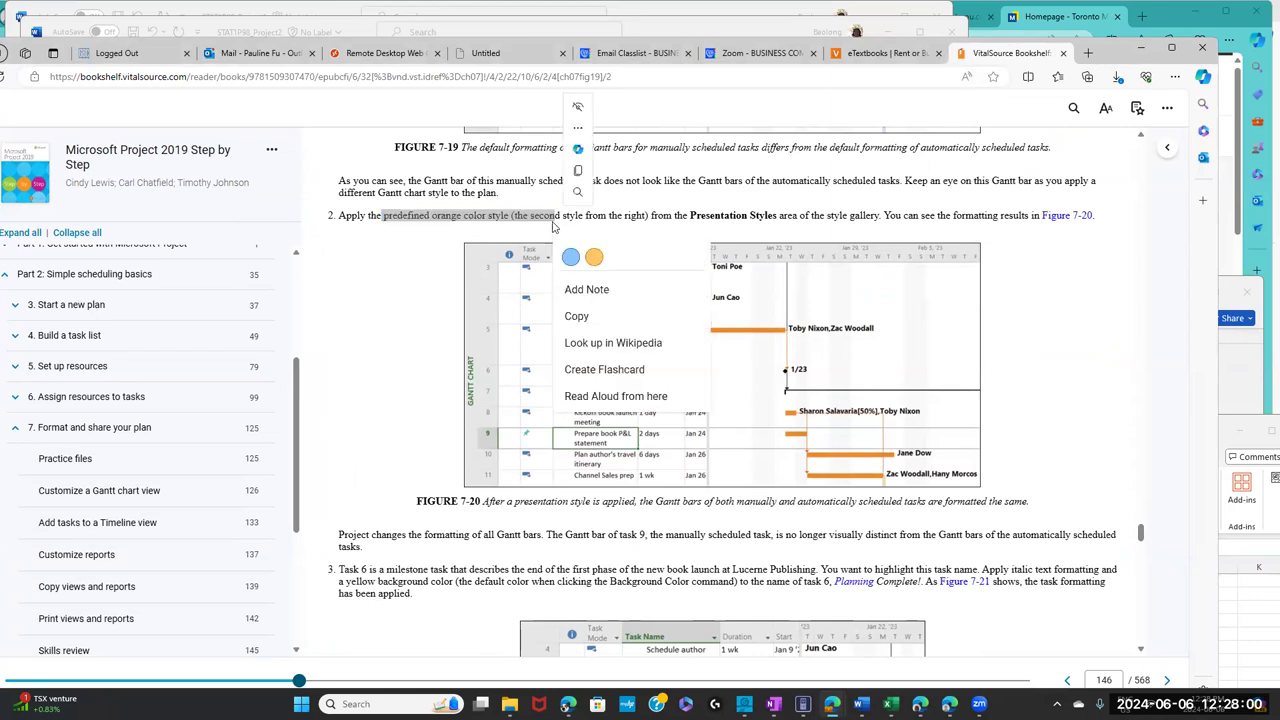
click(446, 235)
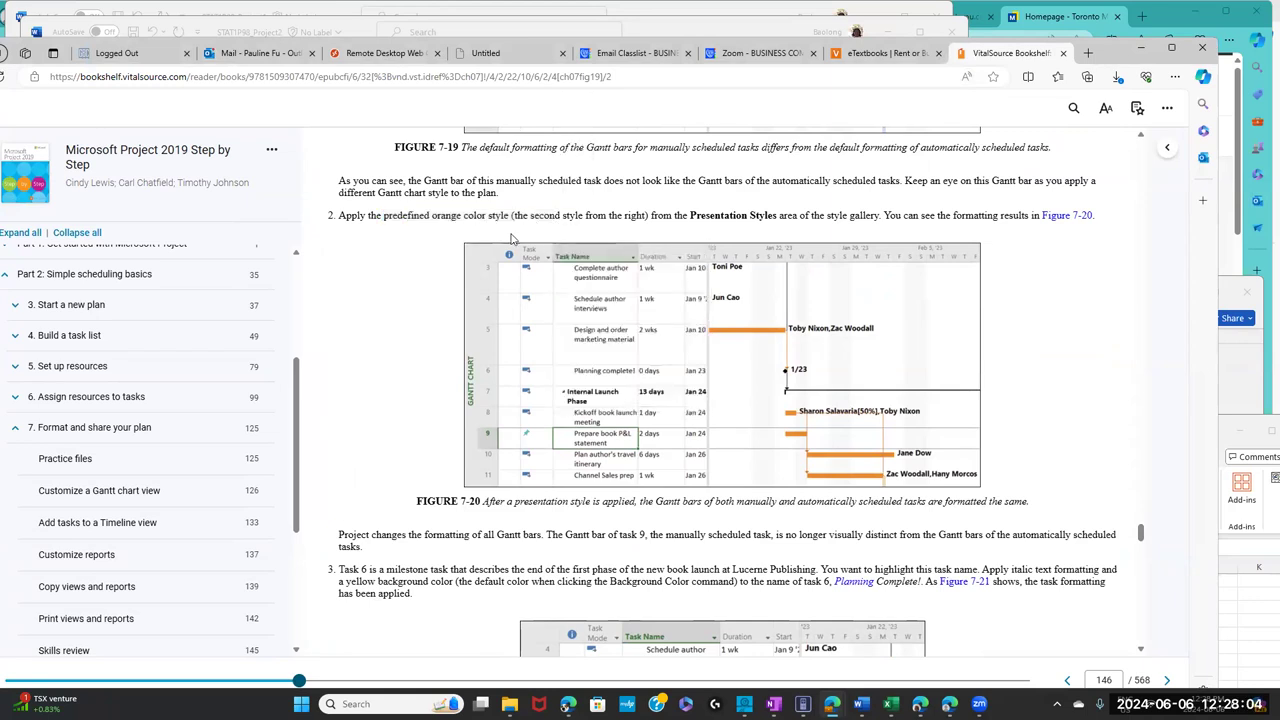
click(396, 56)
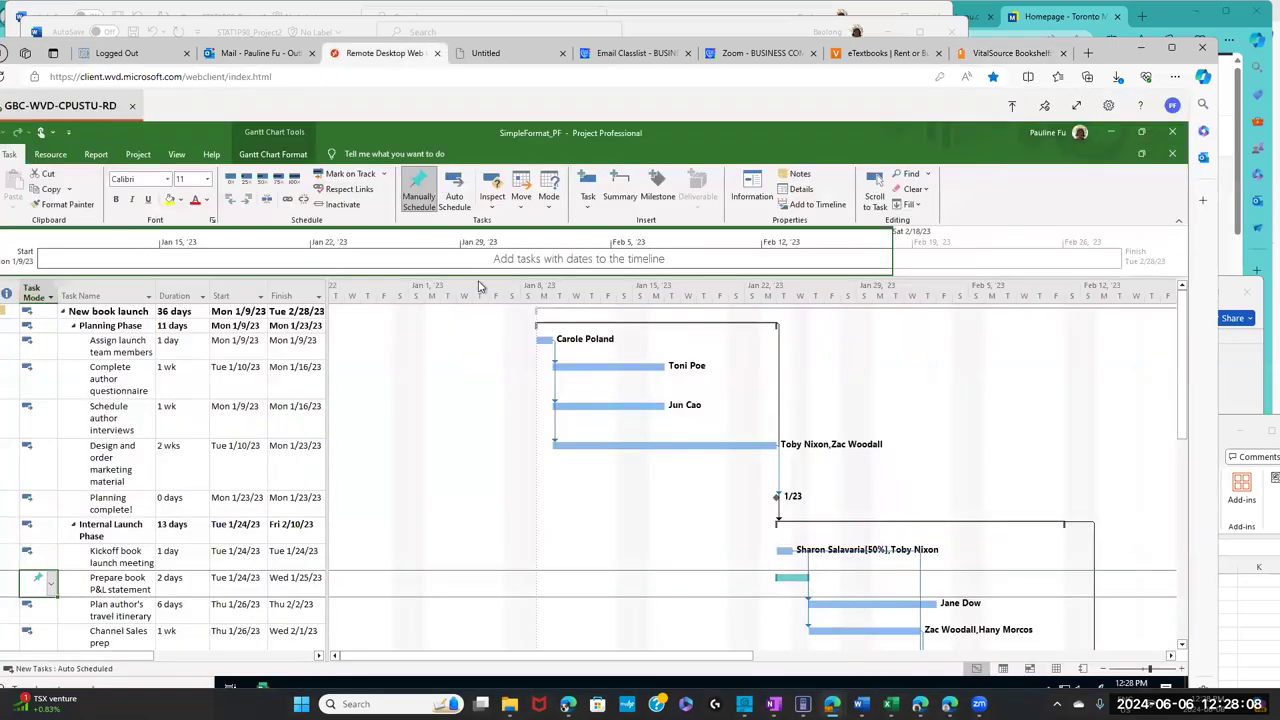
- Expand the Gantt Chart Style gallery on the Gantt Chart Format tab
click(277, 157)
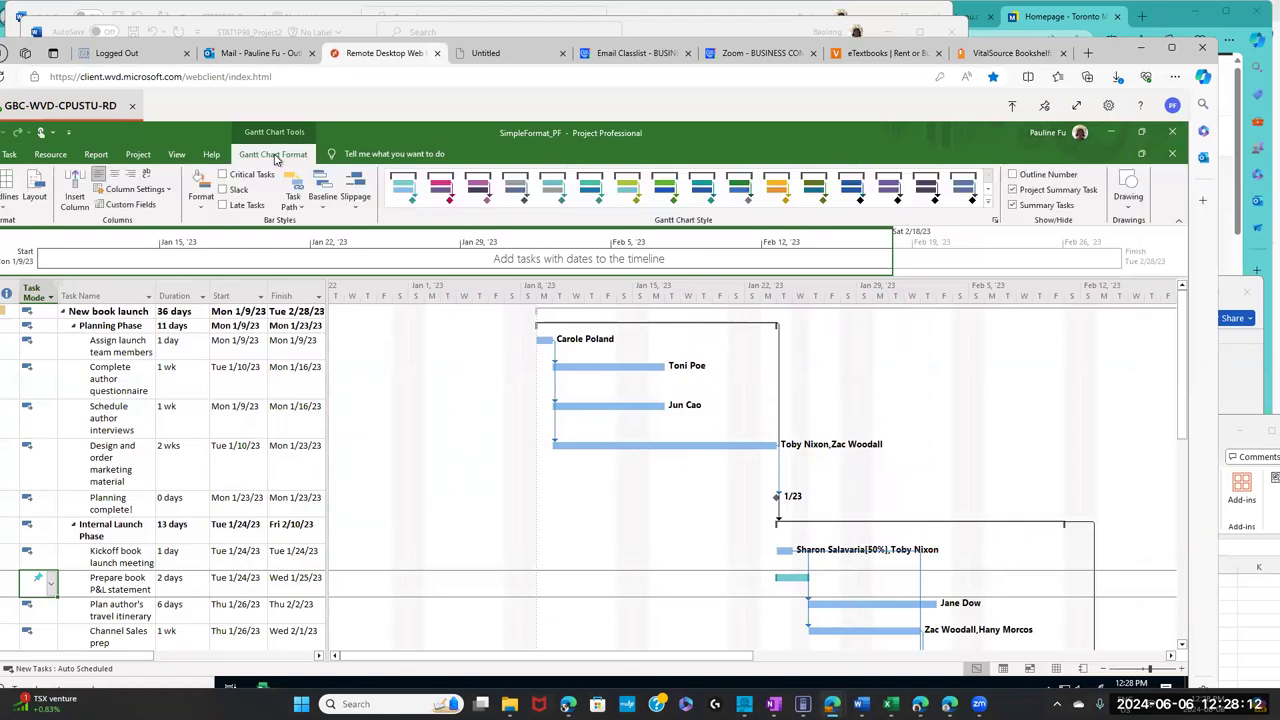
click(988, 204)
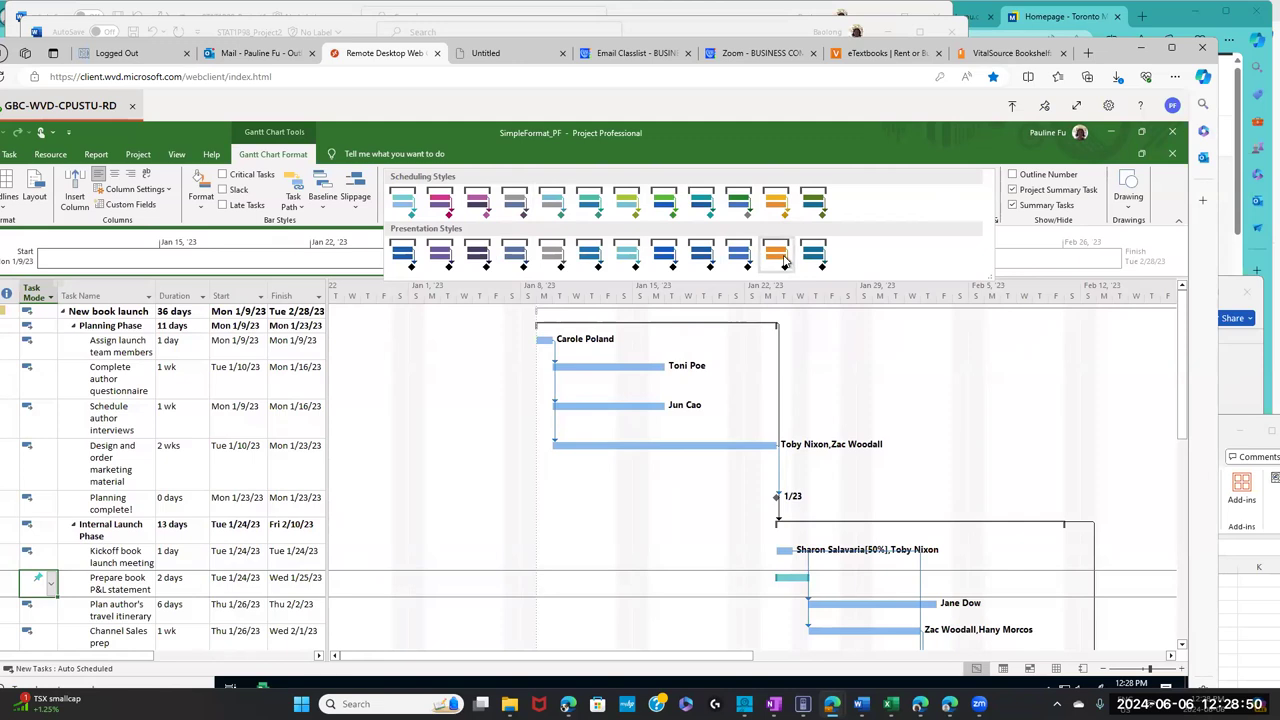
- Apply the orange Presentation Style from the Gantt Chart Style gallery to all Gantt bars
click(783, 258)
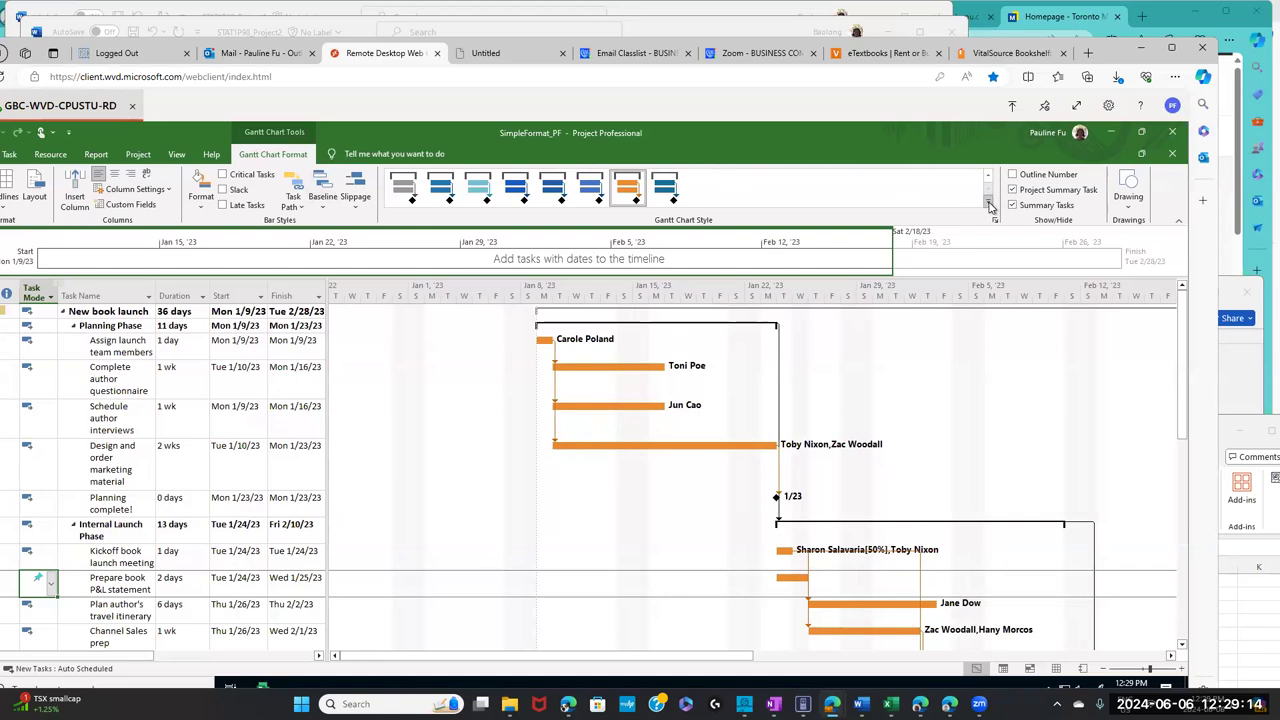
click(989, 203)
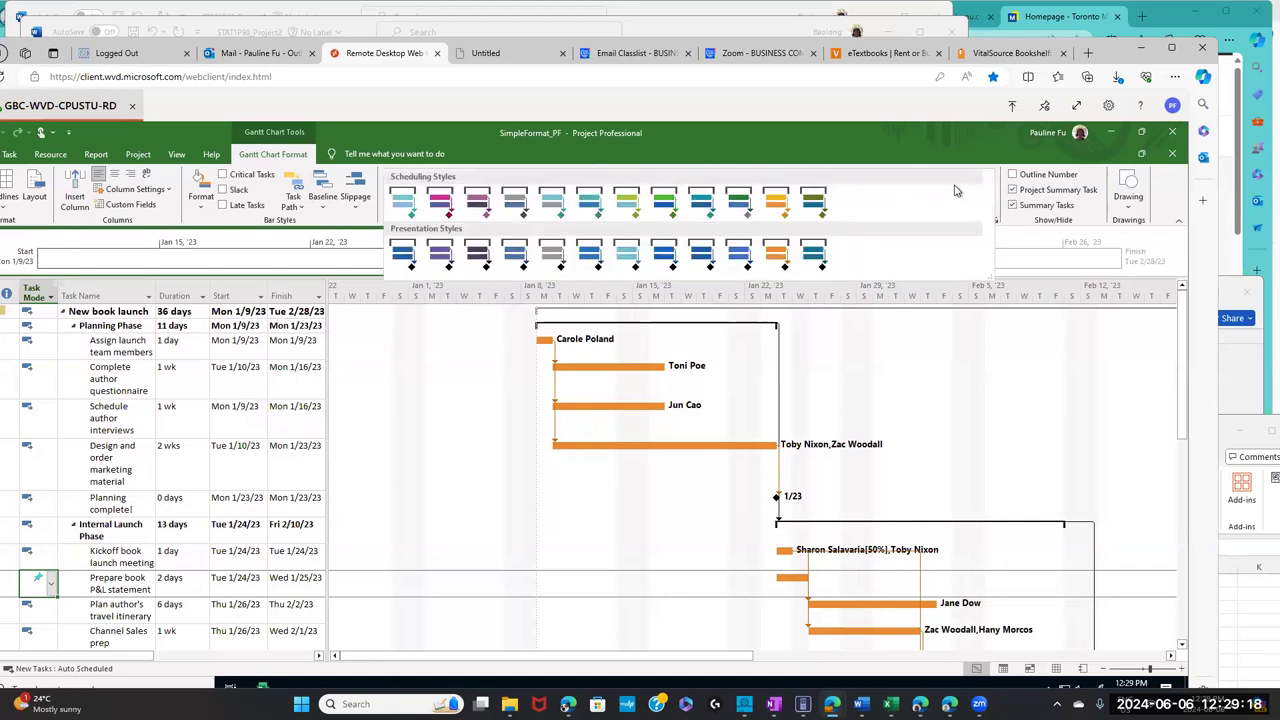
click(909, 345)
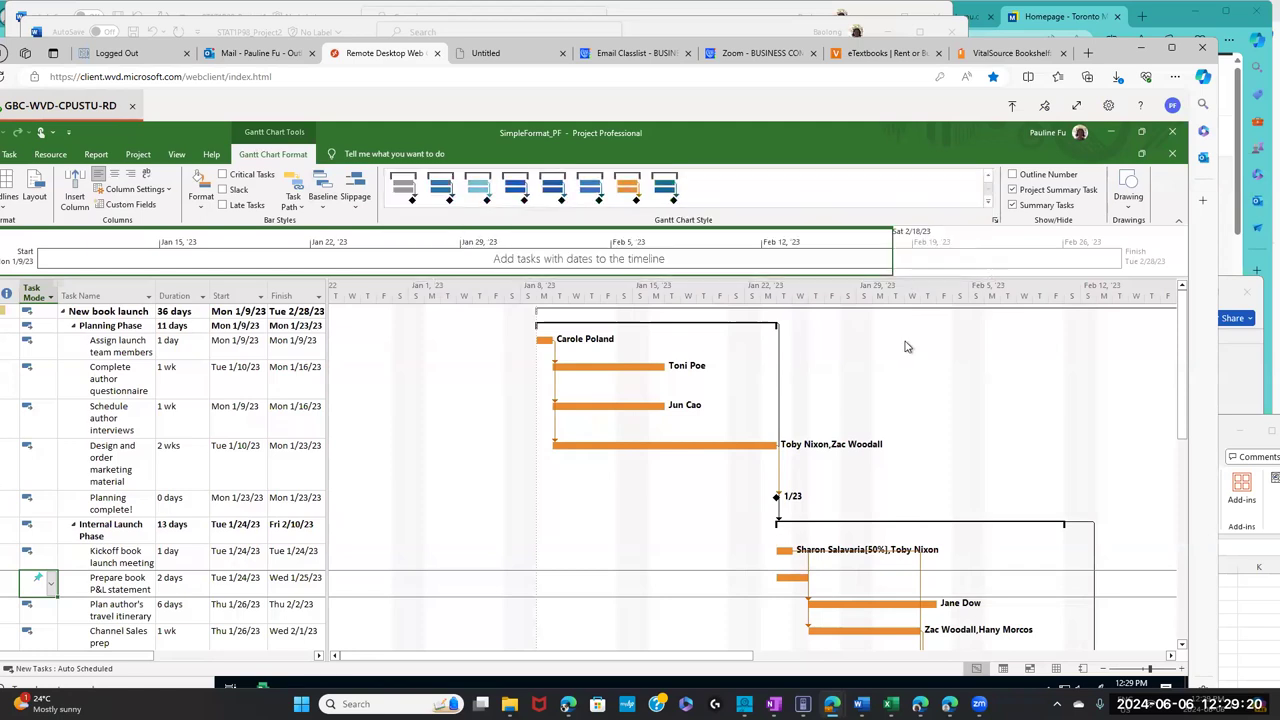
click(988, 205)
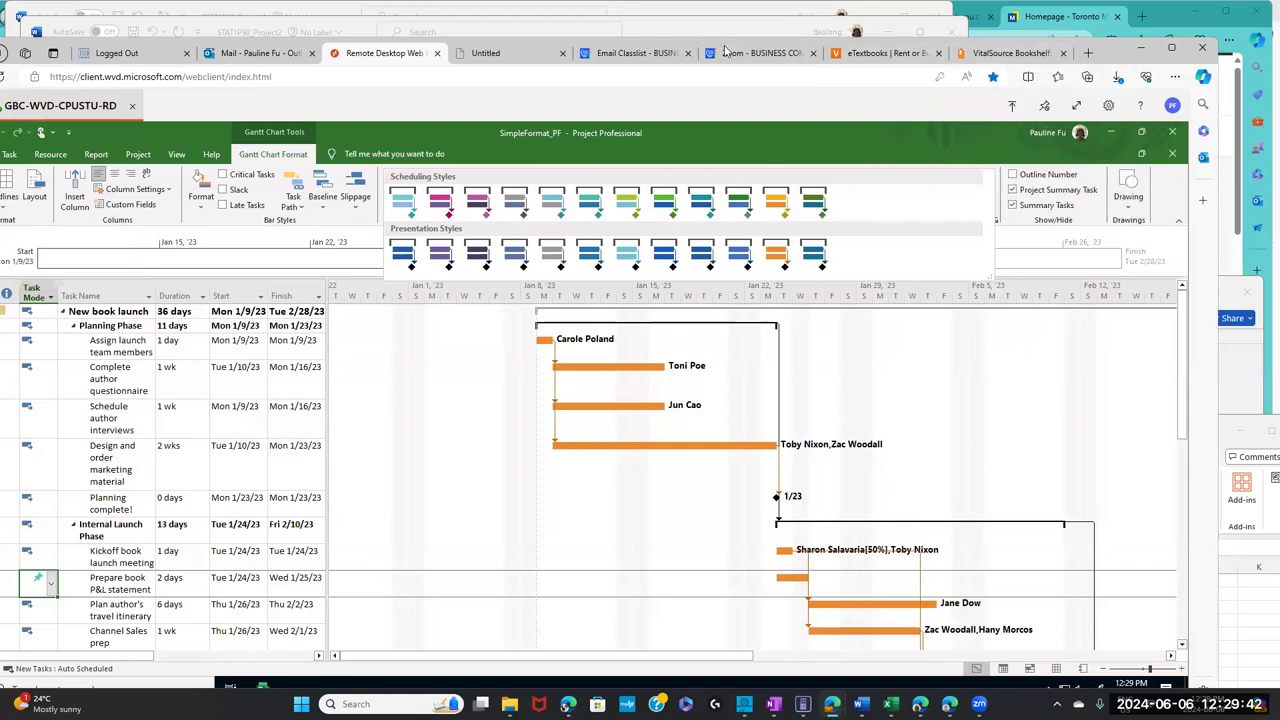
- In the textbook, select the words 'Task 6 is a milestone' in step 3 on page 146
click(995, 57)
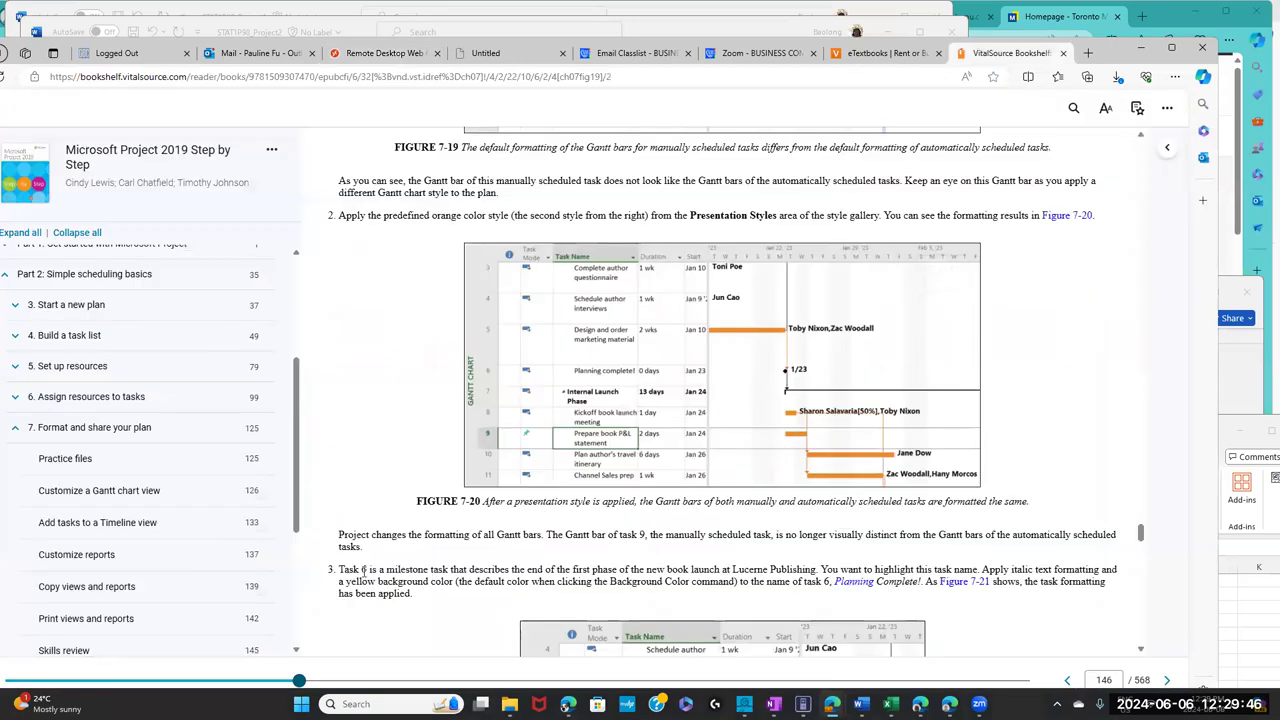
drag(344, 569, 522, 569)
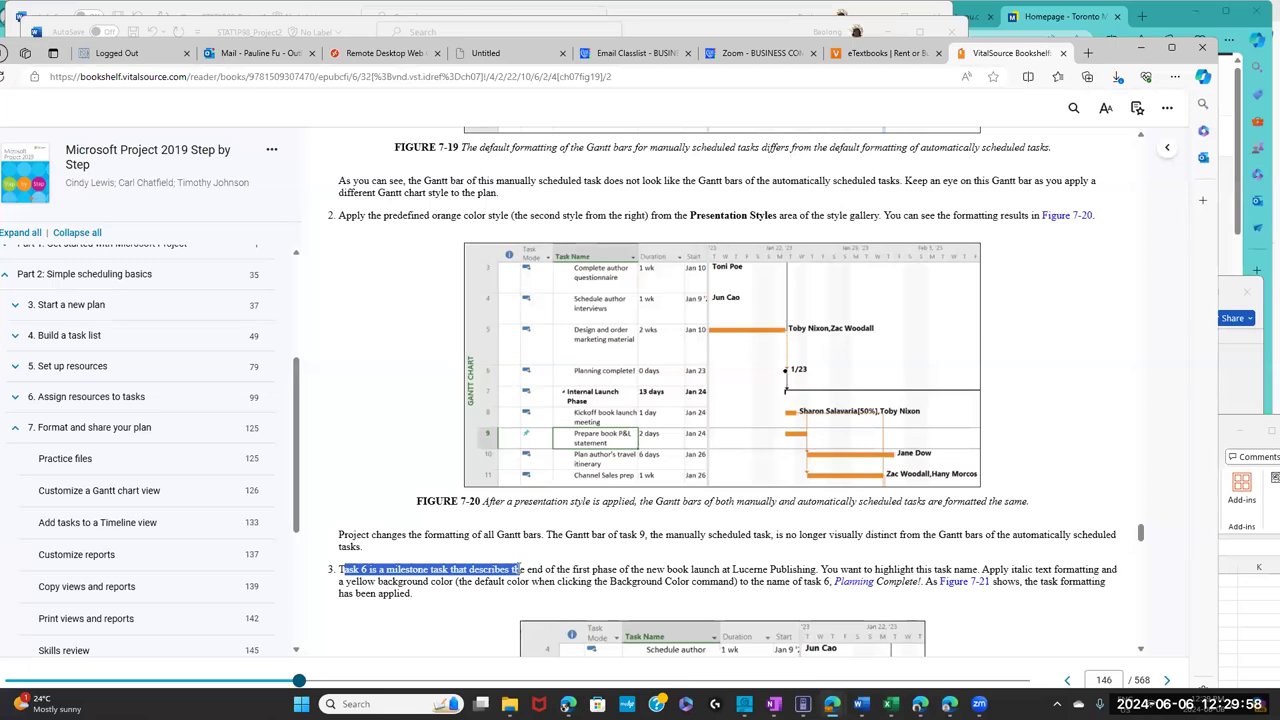
drag(521, 569, 431, 569)
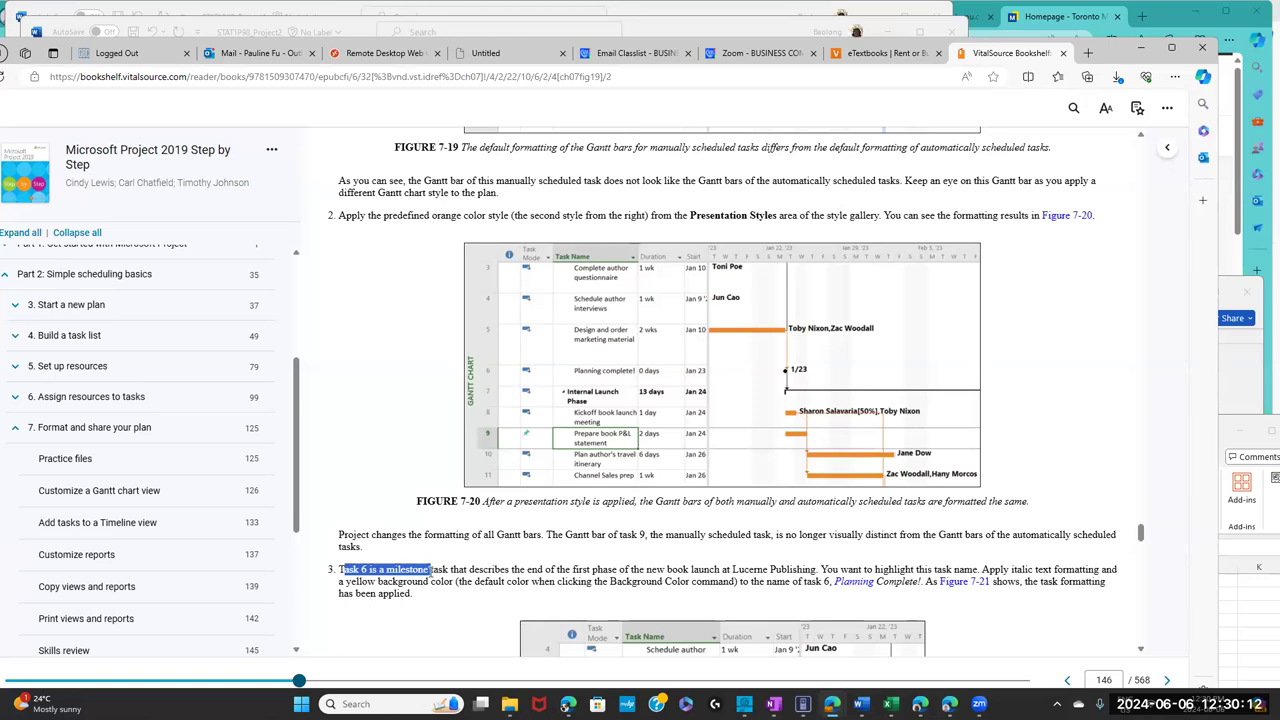
drag(433, 569, 433, 569)
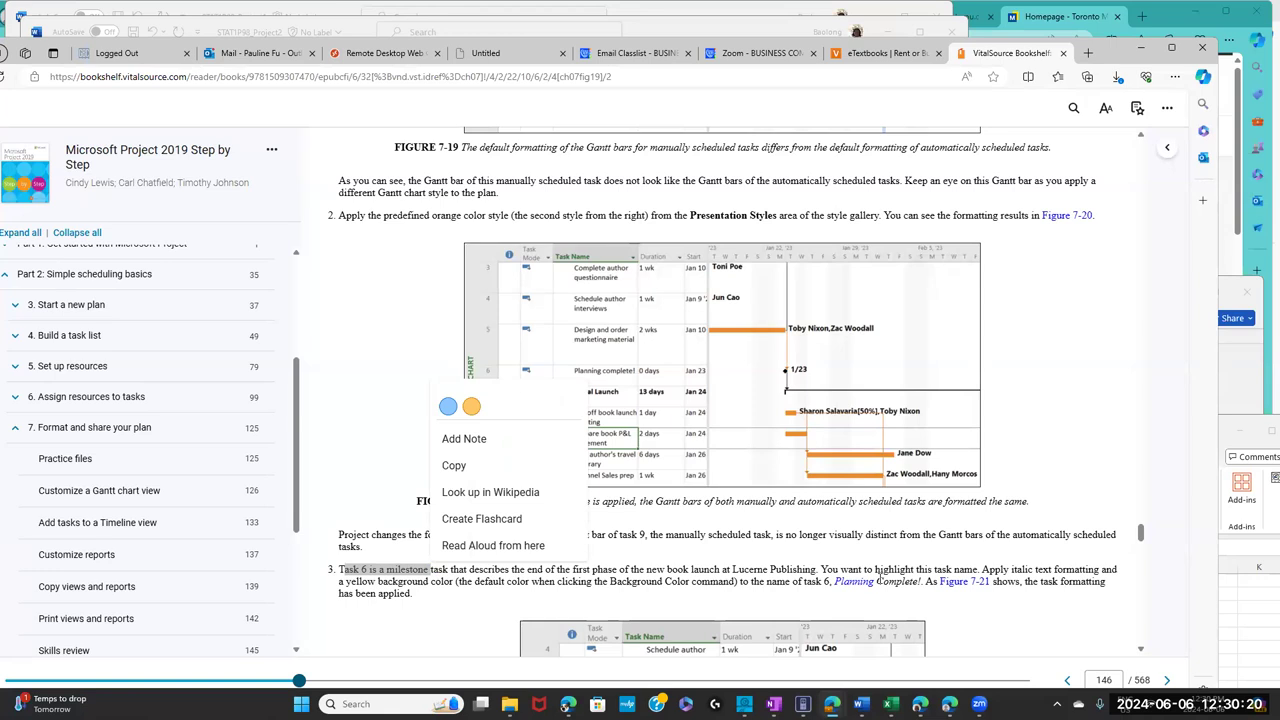
- Maximize the browser window showing the textbook, then go back to the Project plan
click(869, 56)
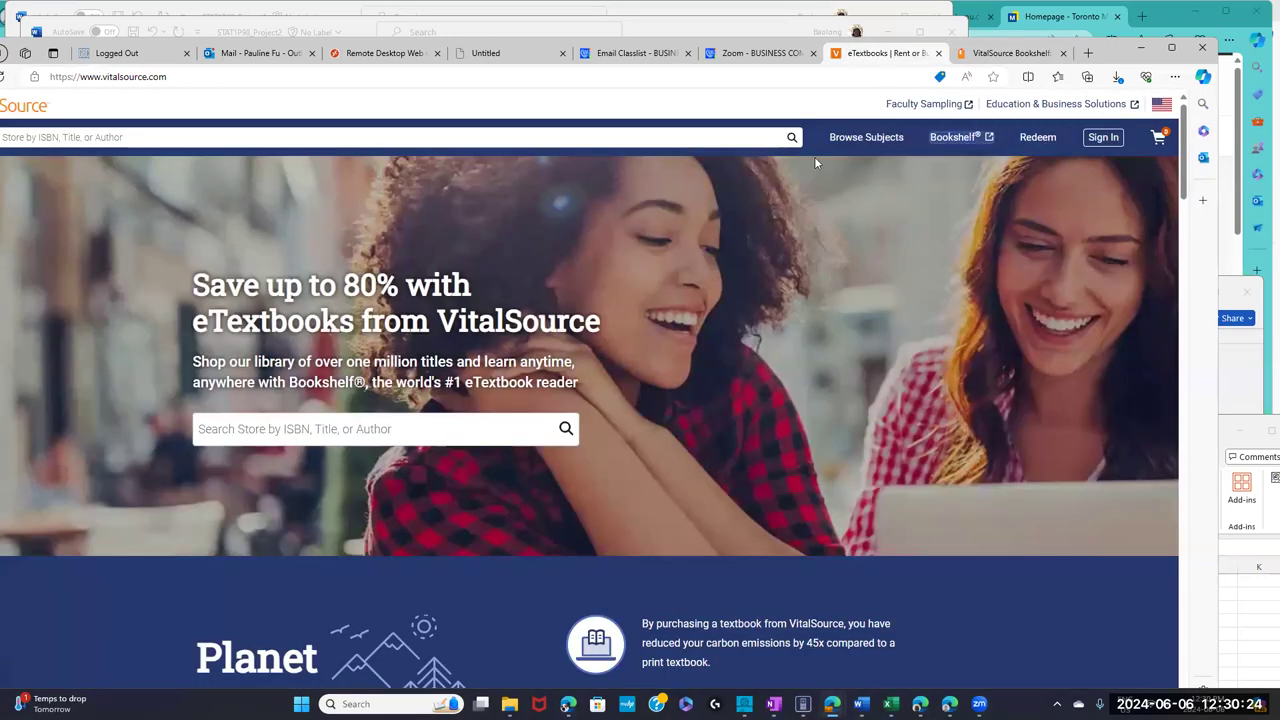
click(1006, 55)
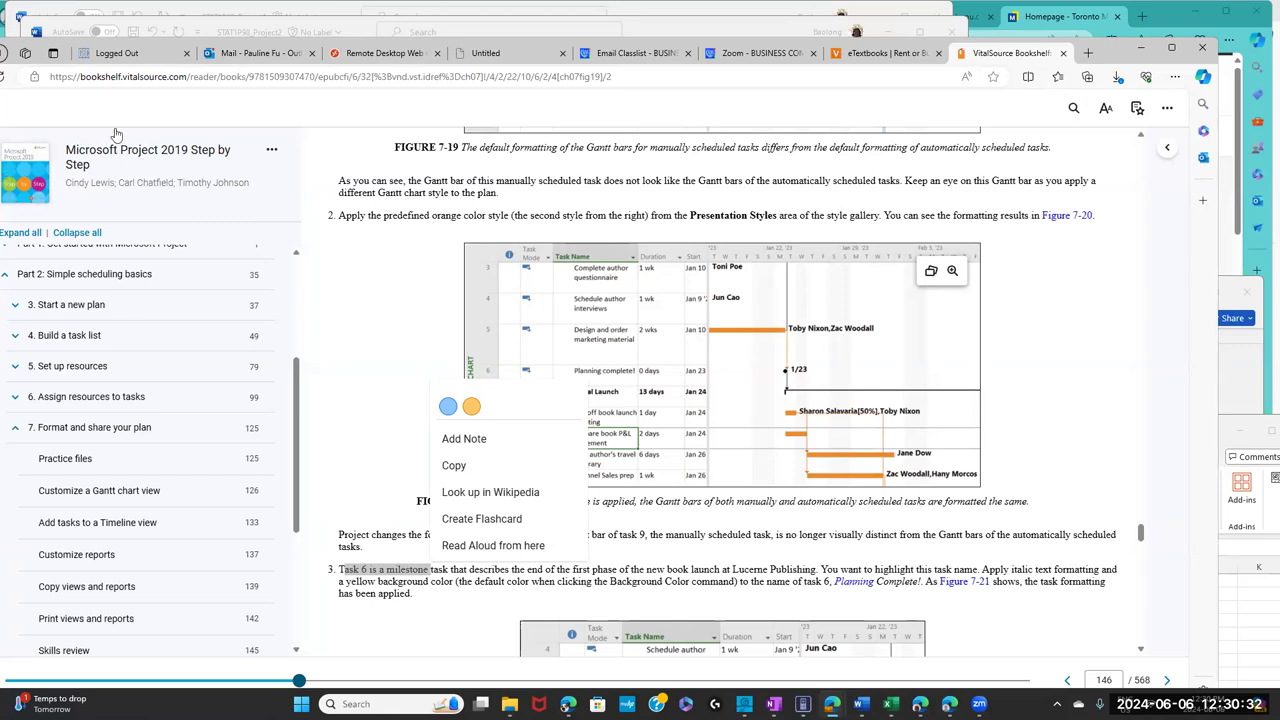
double_click(1110, 55)
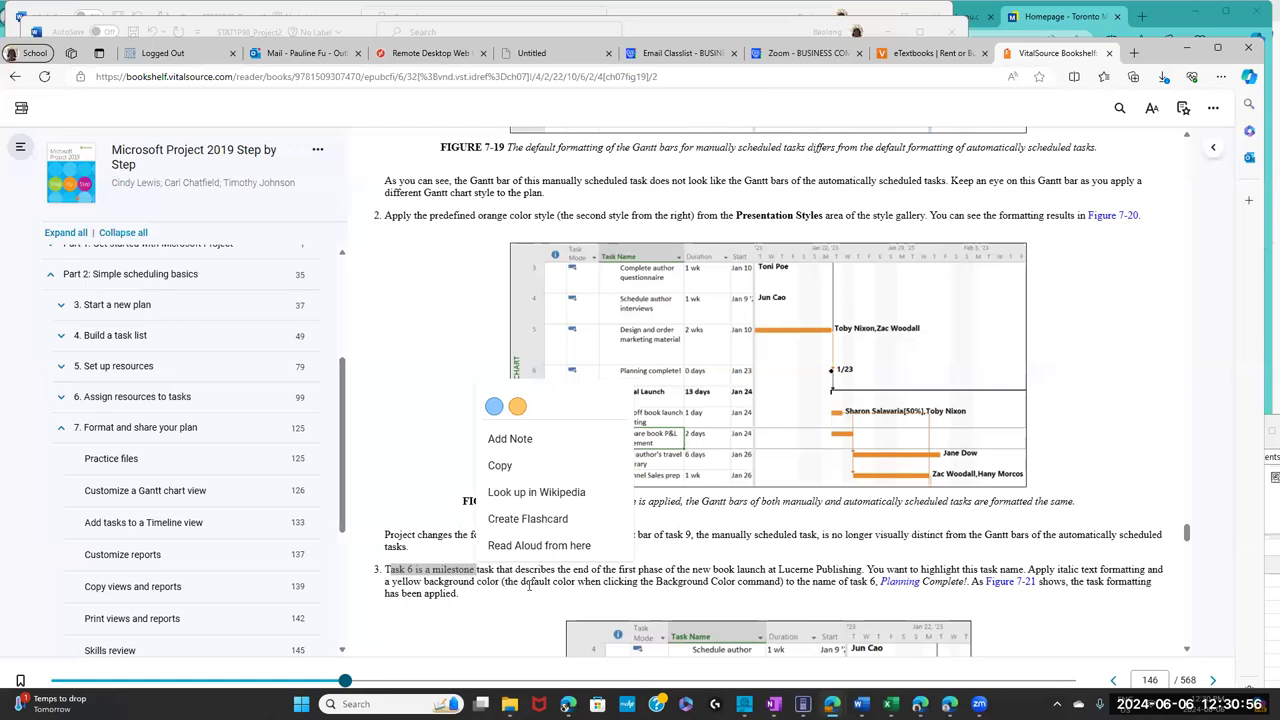
click(430, 53)
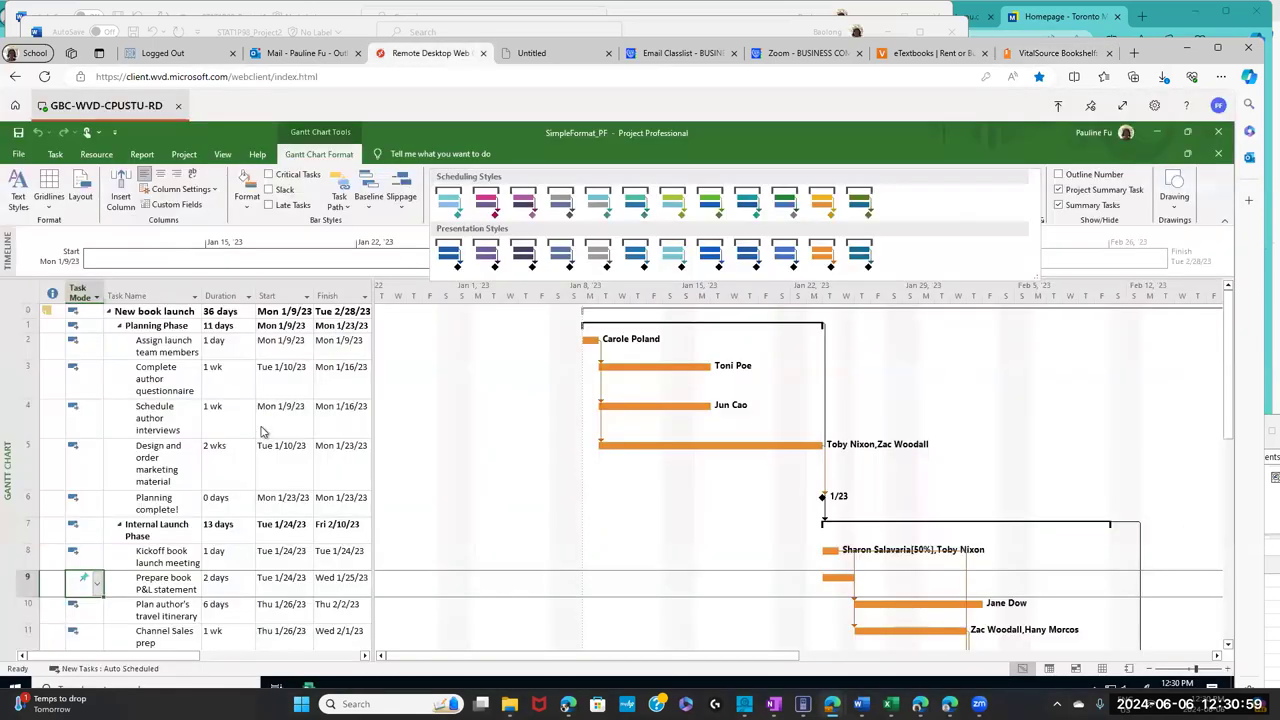
- Format task 6's name 'Planning complete!' as italic with a yellow background color
click(128, 503)
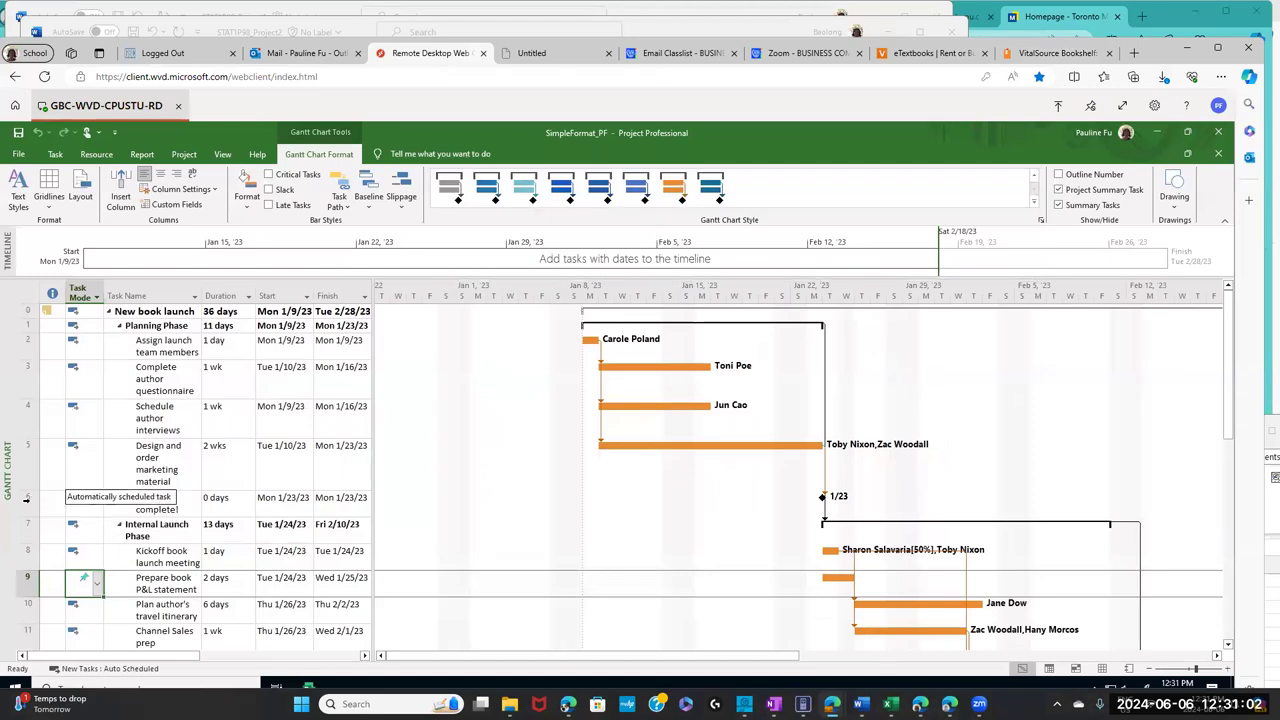
click(128, 507)
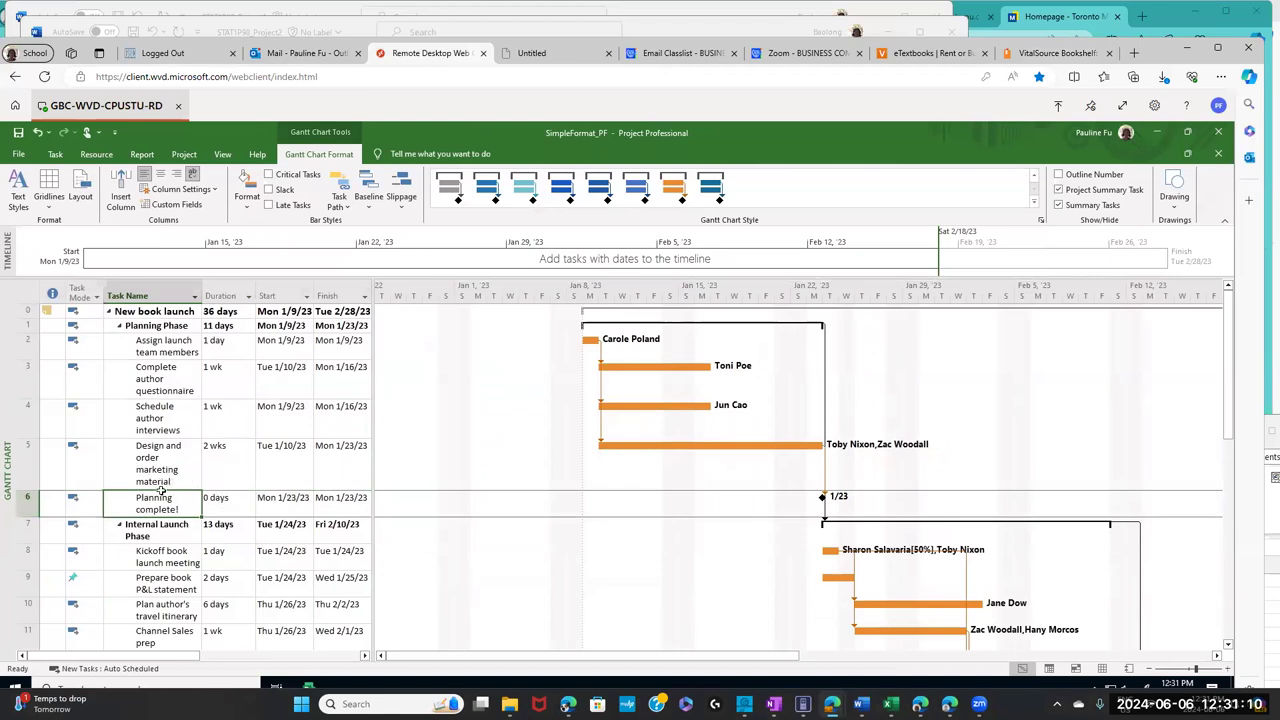
click(186, 496)
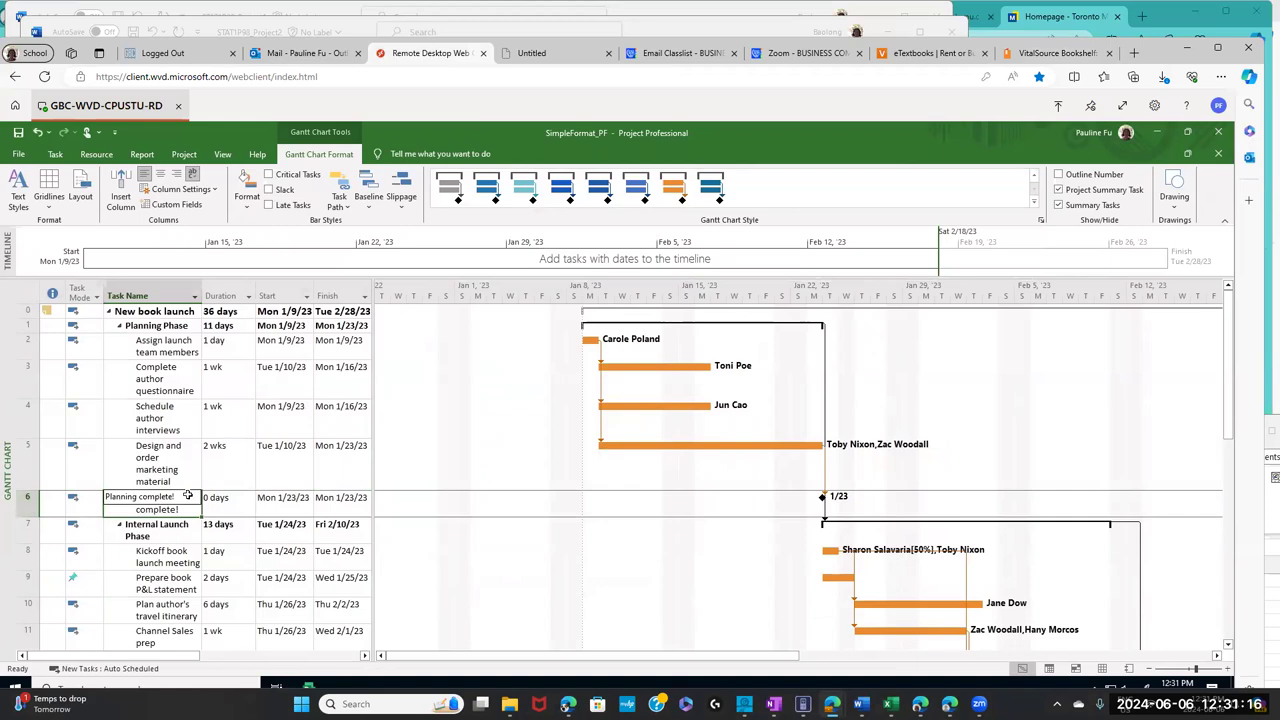
key(Escape)
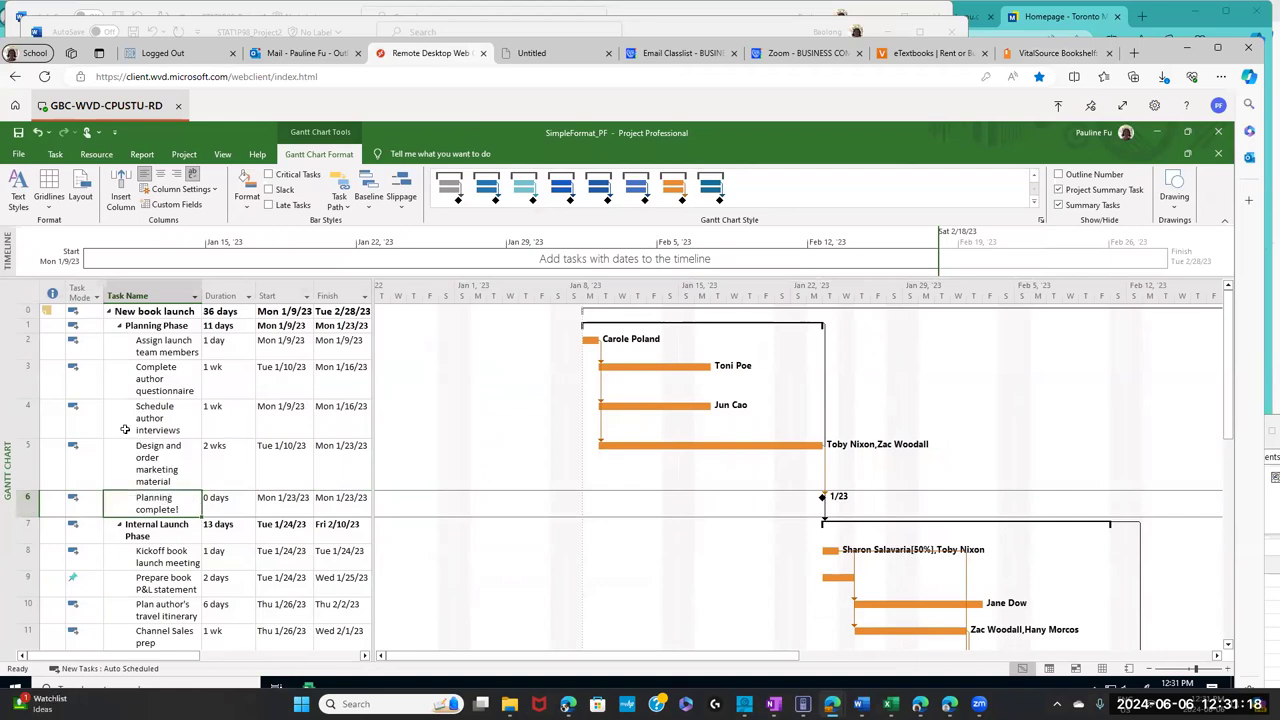
click(55, 155)
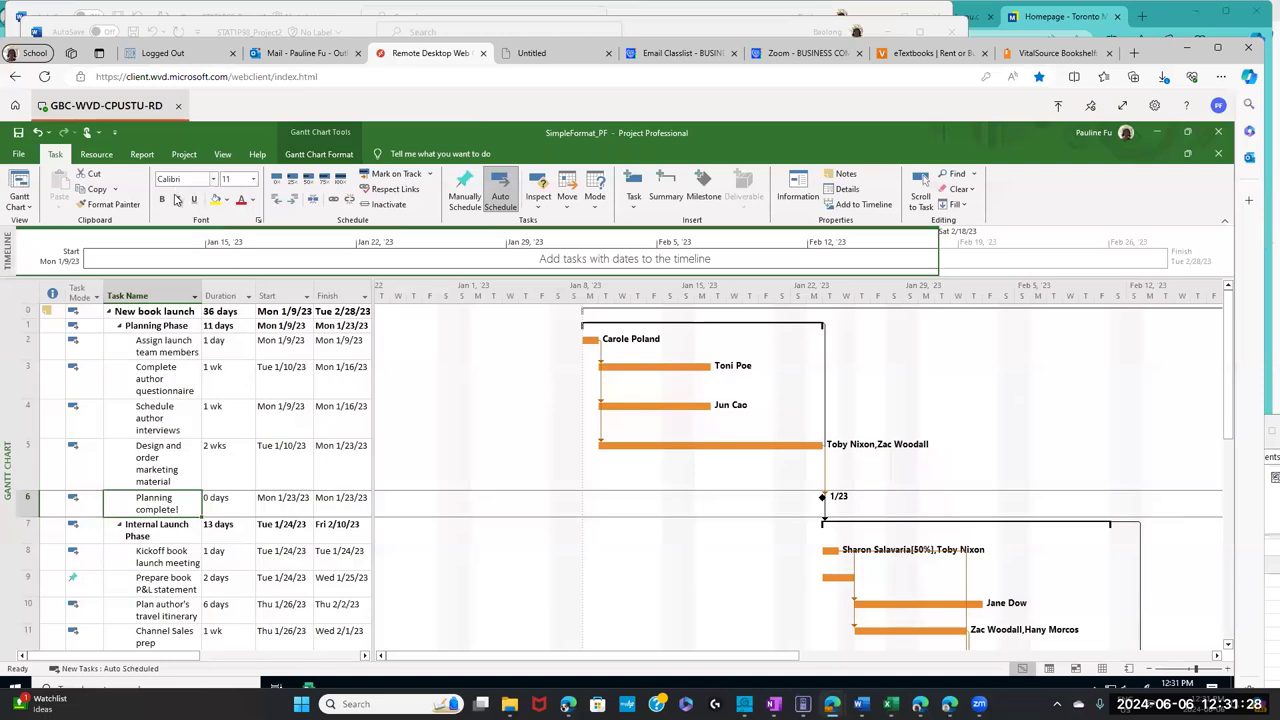
click(178, 198)
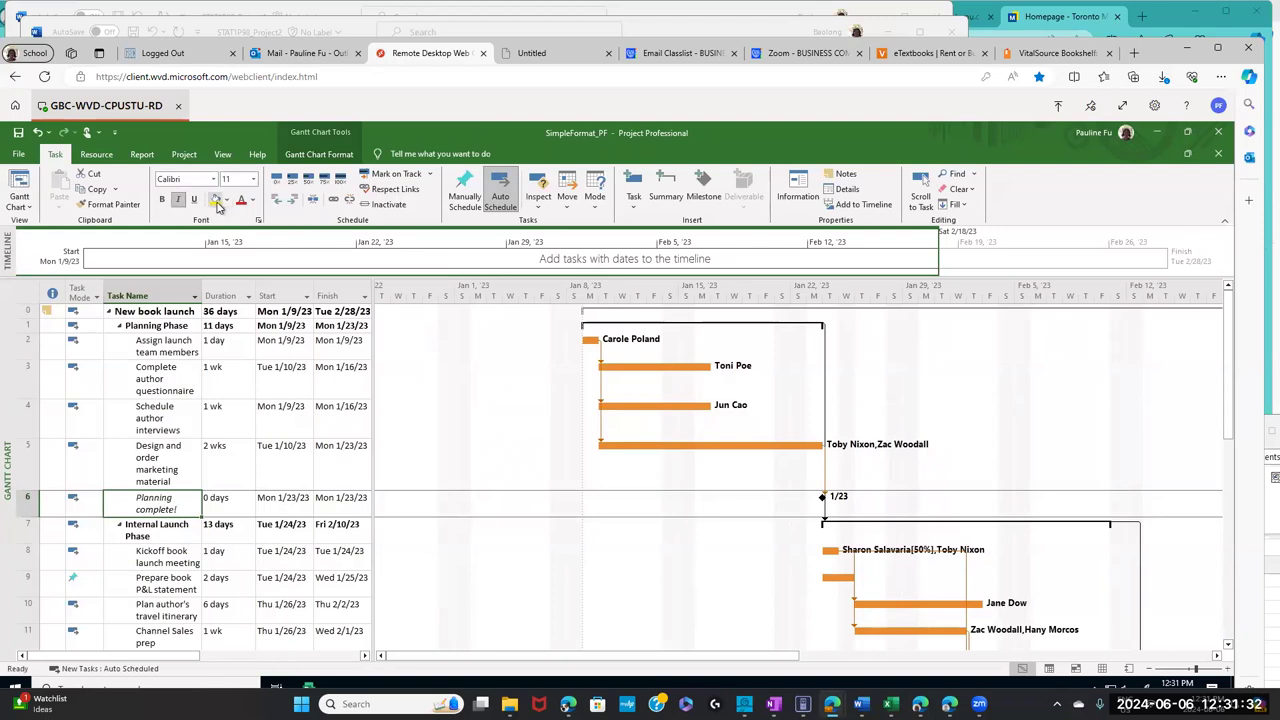
click(216, 200)
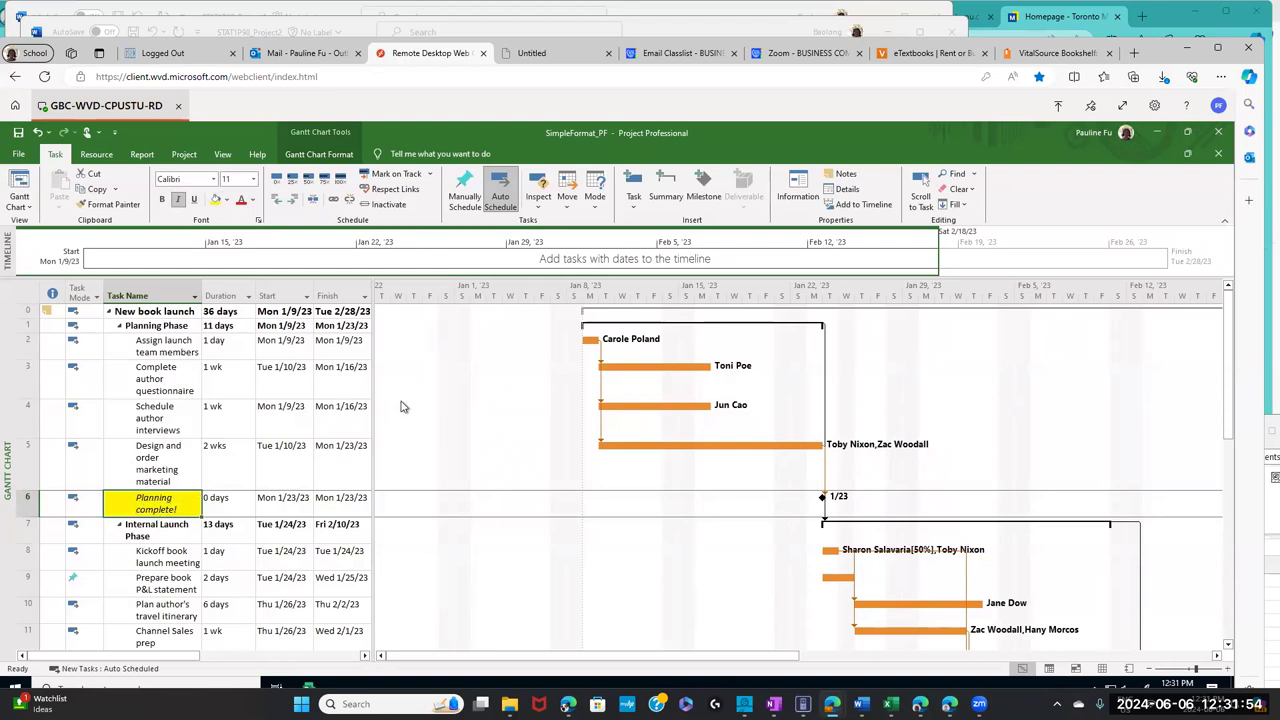
- Clear the highlight popup and scroll to step 4 and Figure 7-22 on page 147, then return to Project
click(924, 60)
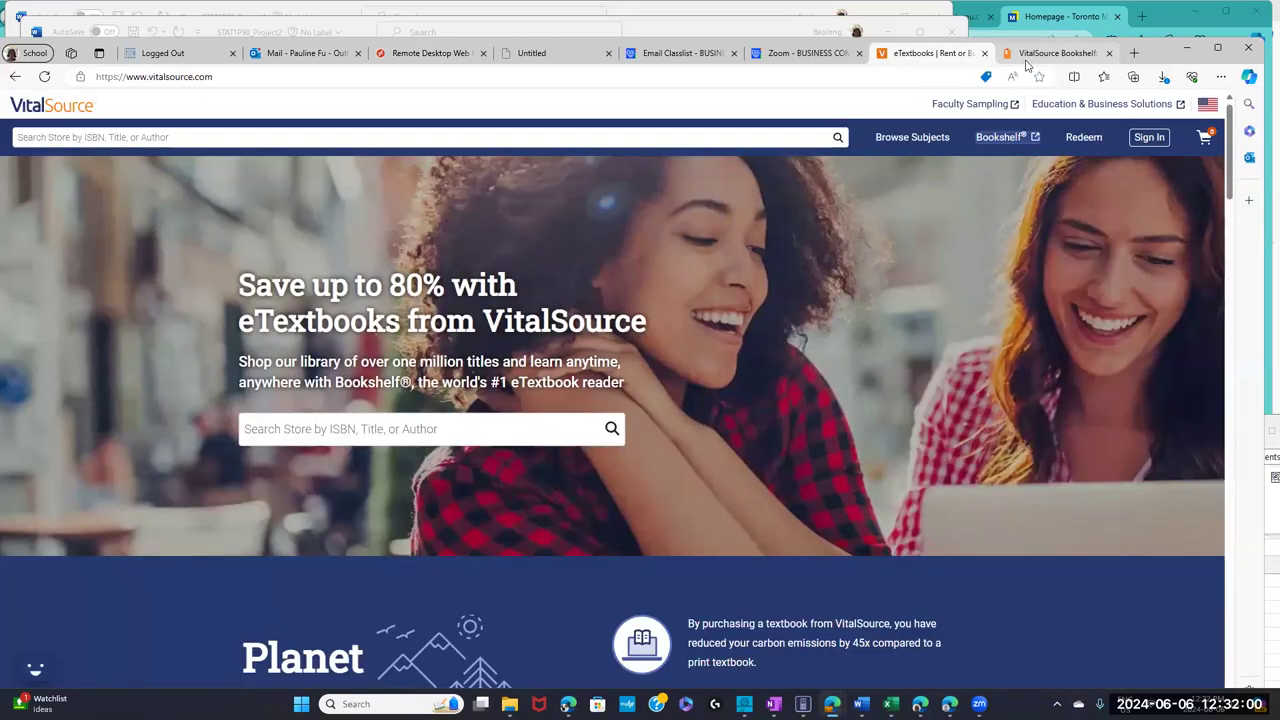
click(1030, 58)
click(964, 351)
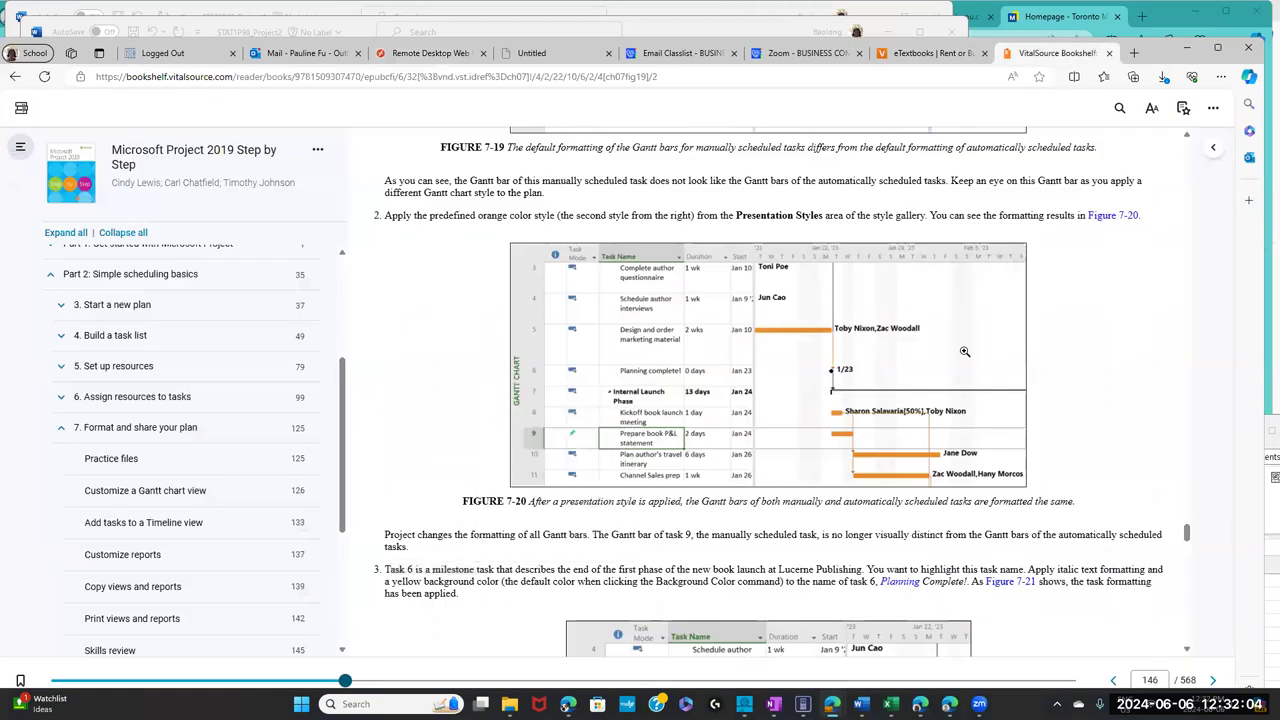
drag(1189, 535, 1188, 556)
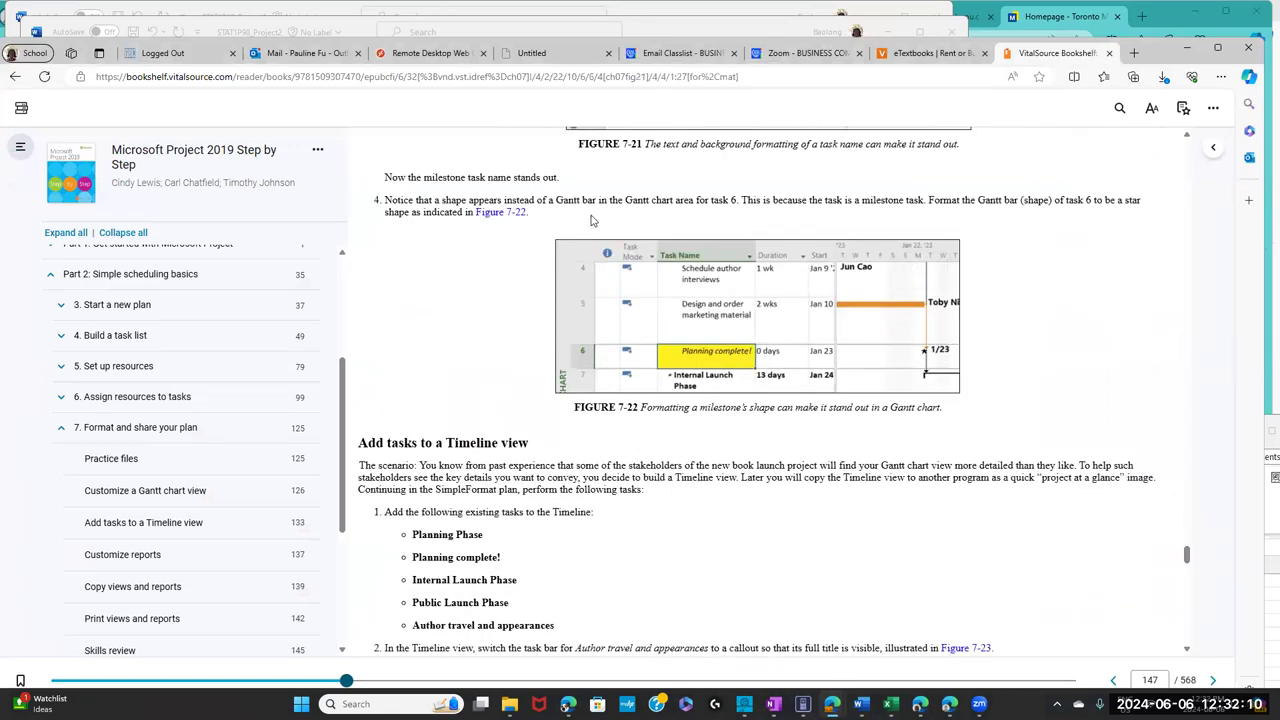
mouse_move(879, 274)
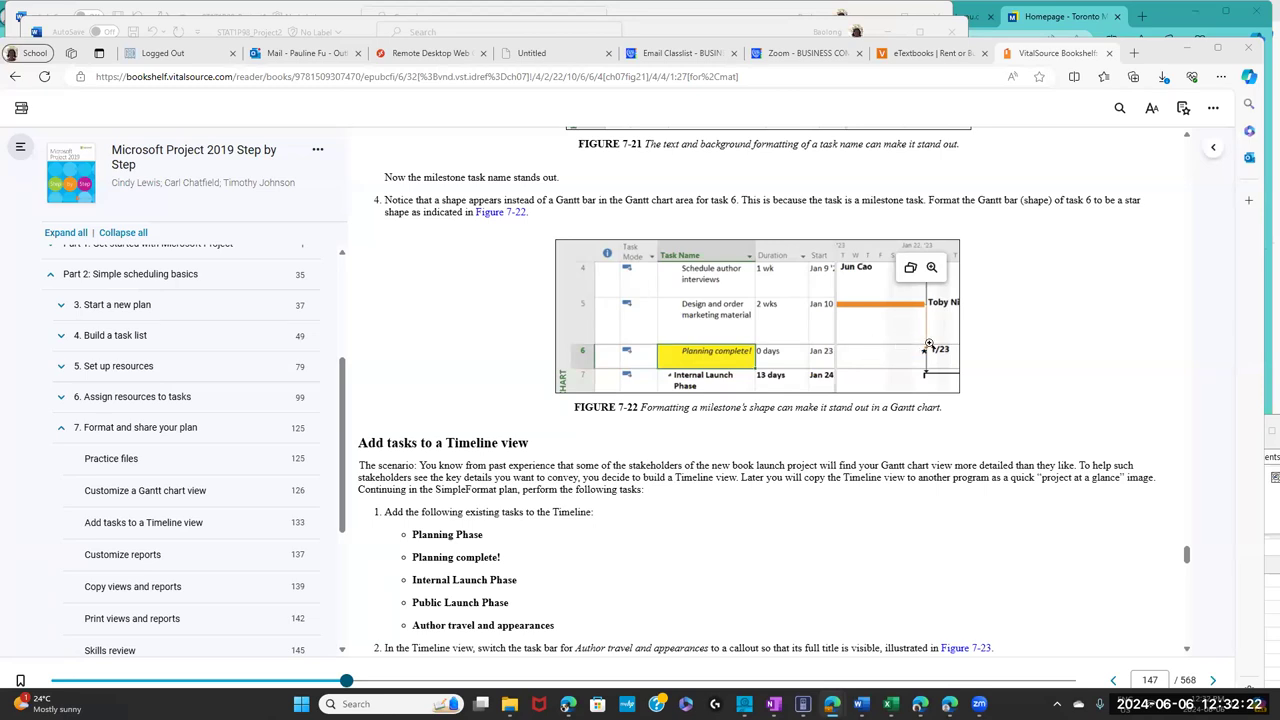
click(433, 55)
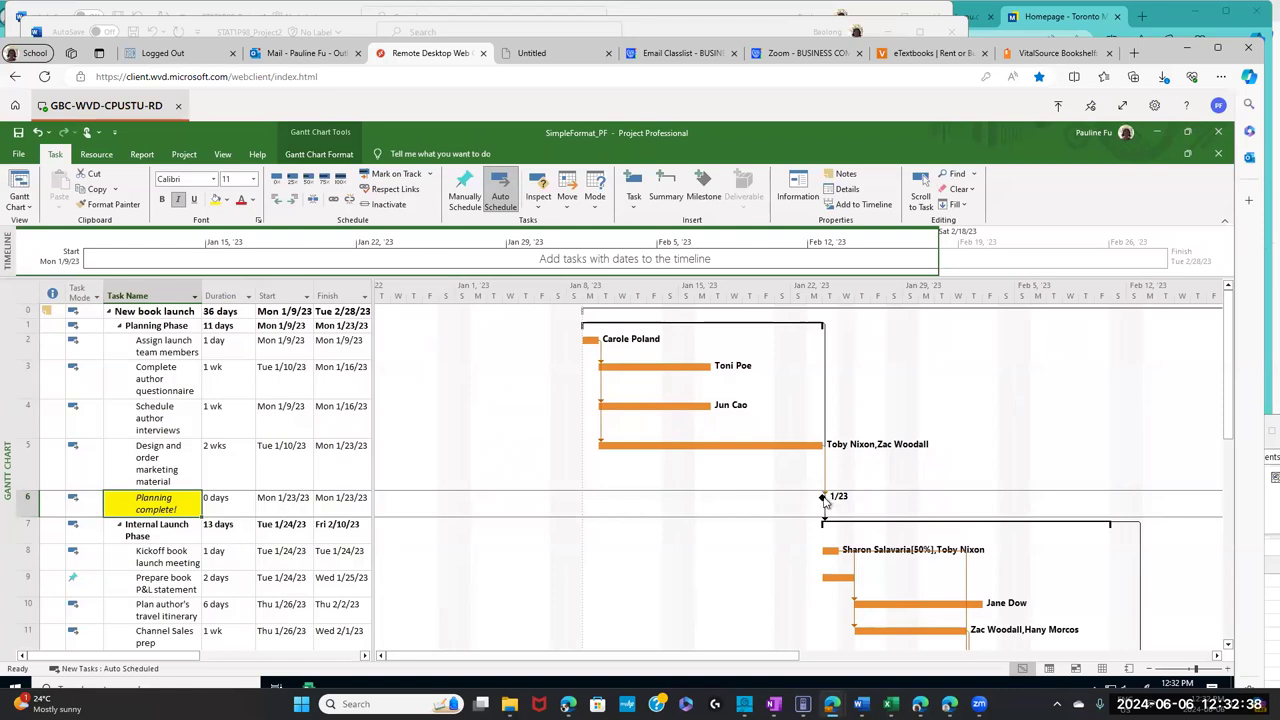
- Set task 6's milestone Start Shape to a star in the Format Bar dialog
double_click(824, 503)
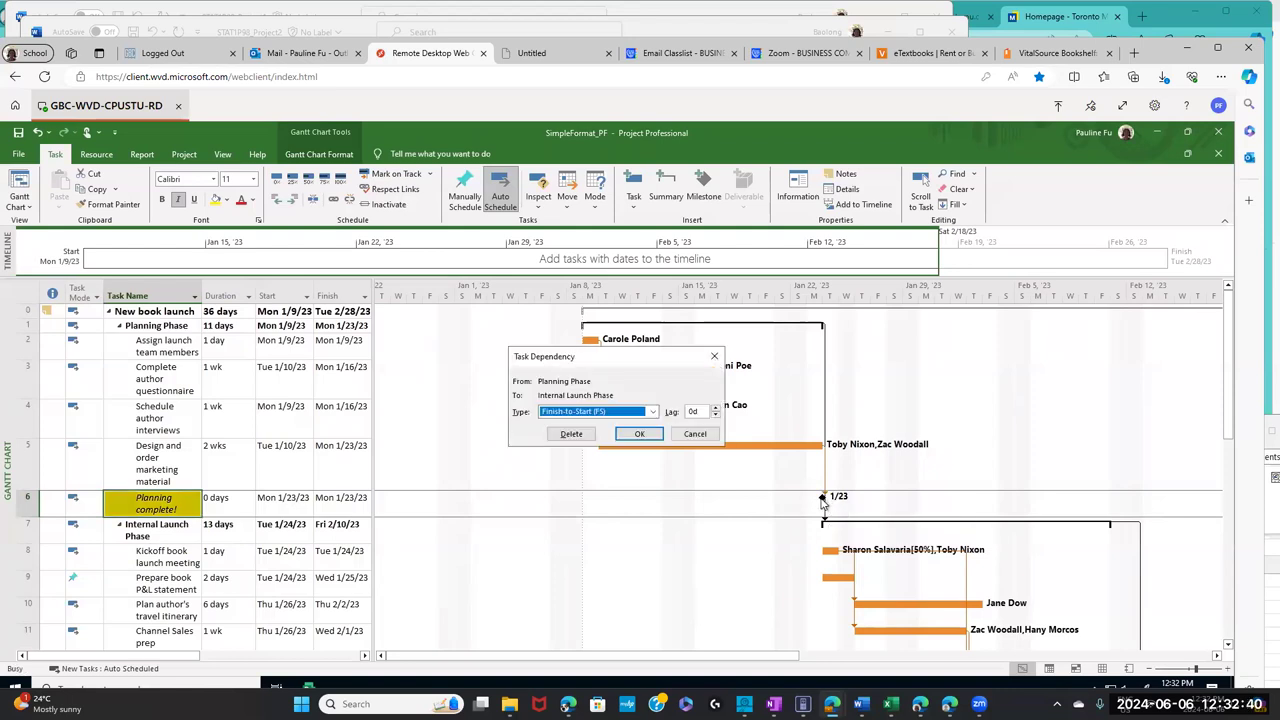
click(714, 356)
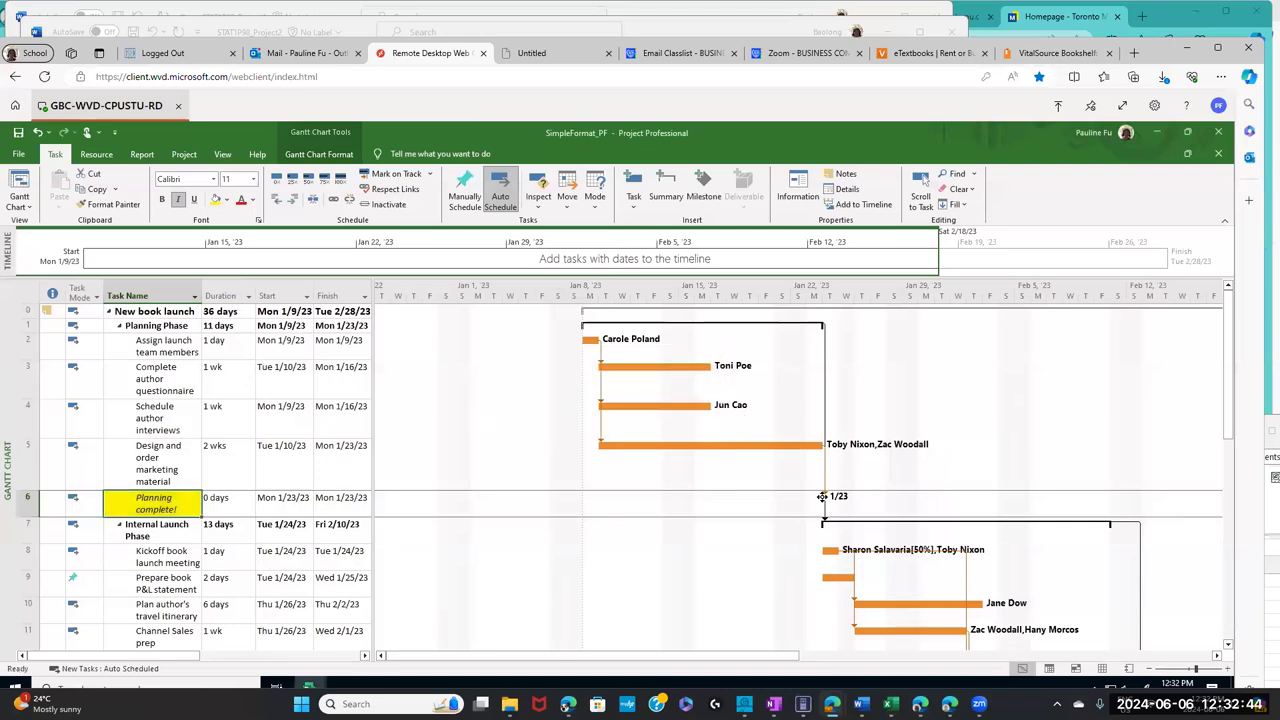
double_click(821, 499)
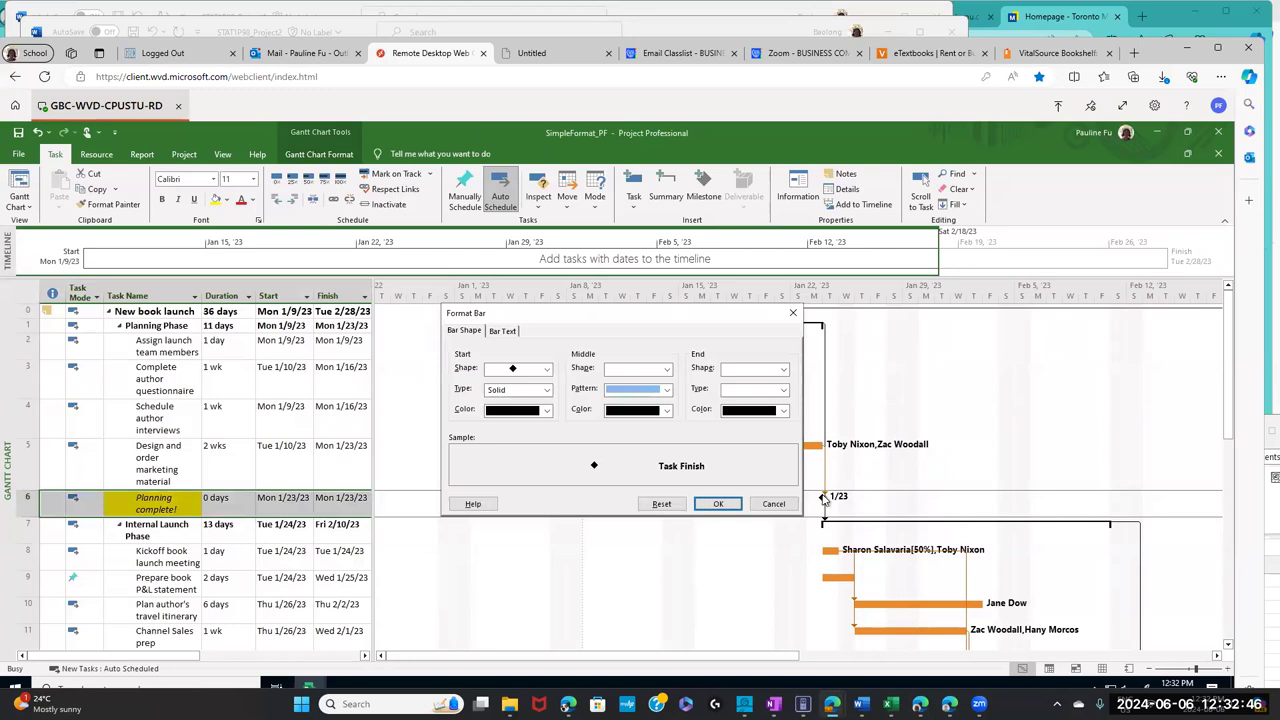
drag(643, 317, 639, 334)
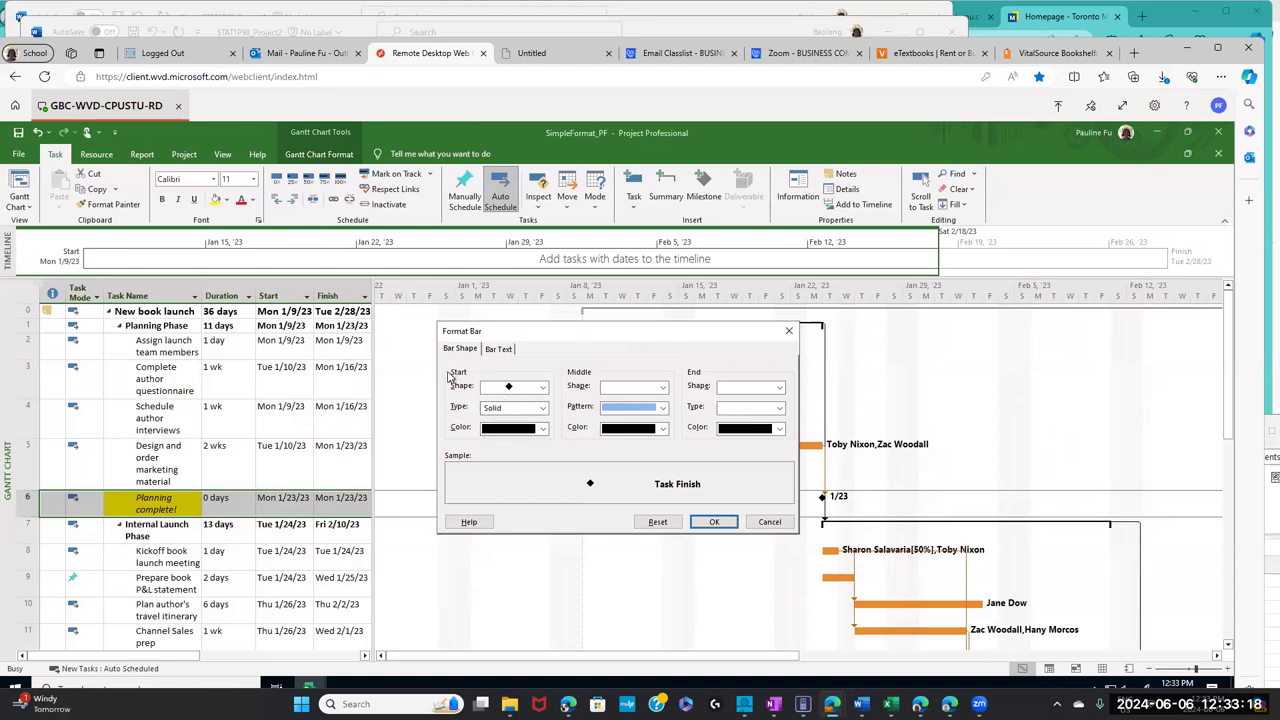
click(543, 390)
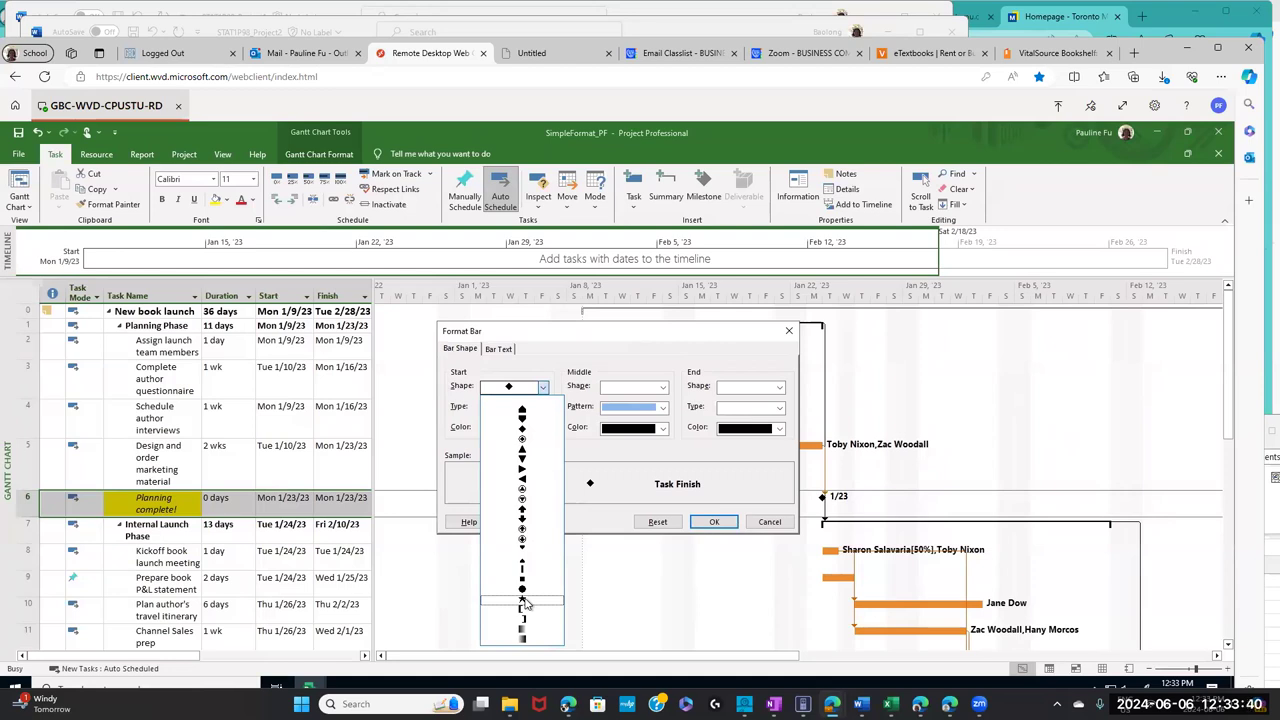
click(522, 601)
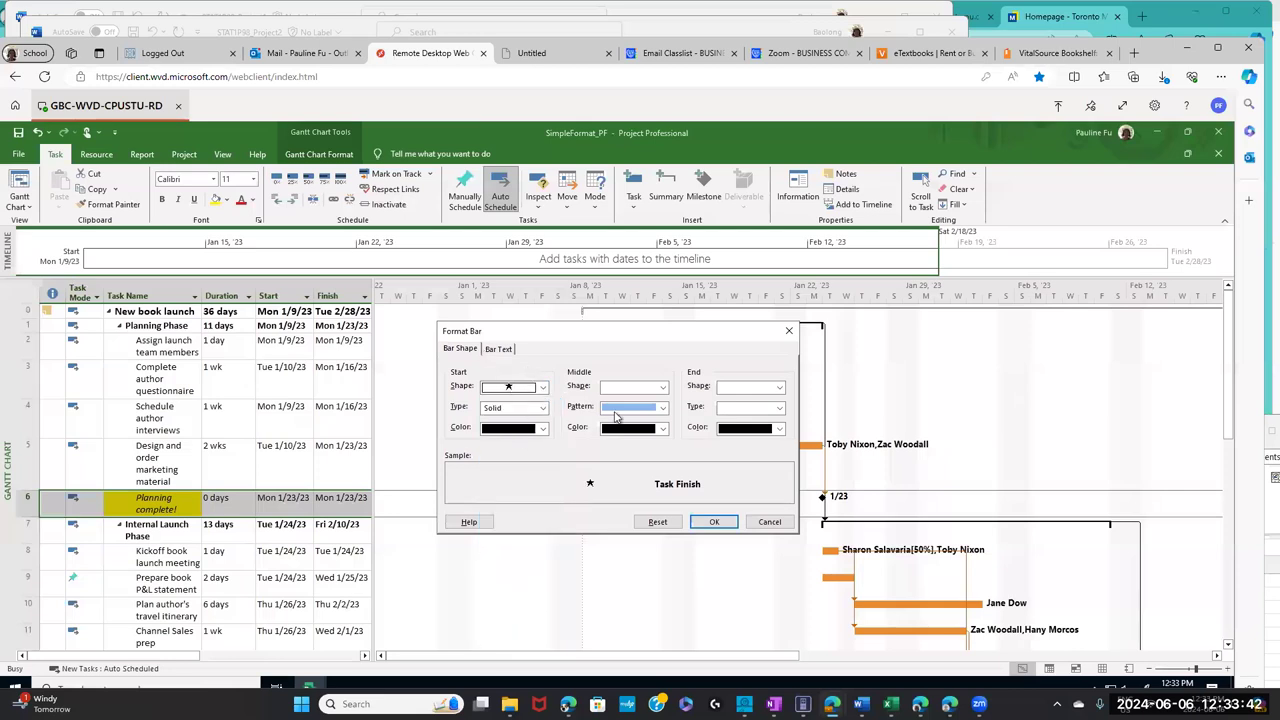
click(718, 522)
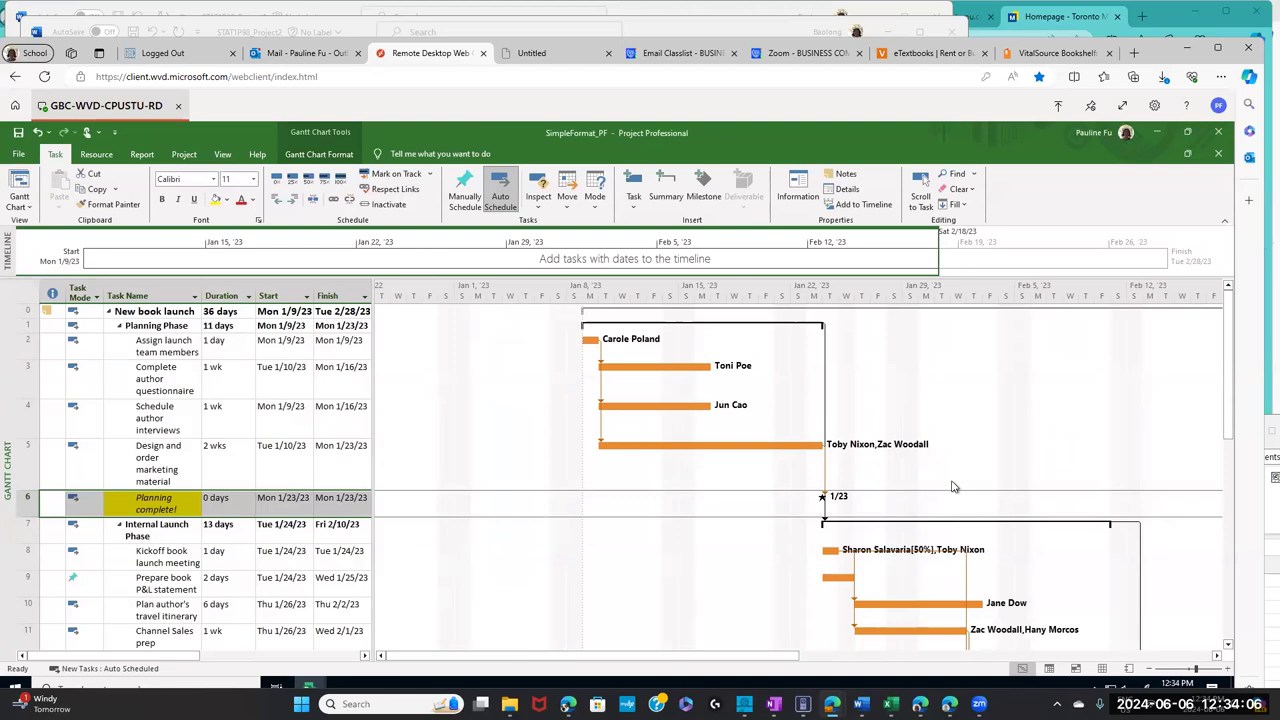
- Highlight the 'Add tasks to a Timeline view' heading and select the list of tasks to add
click(1060, 53)
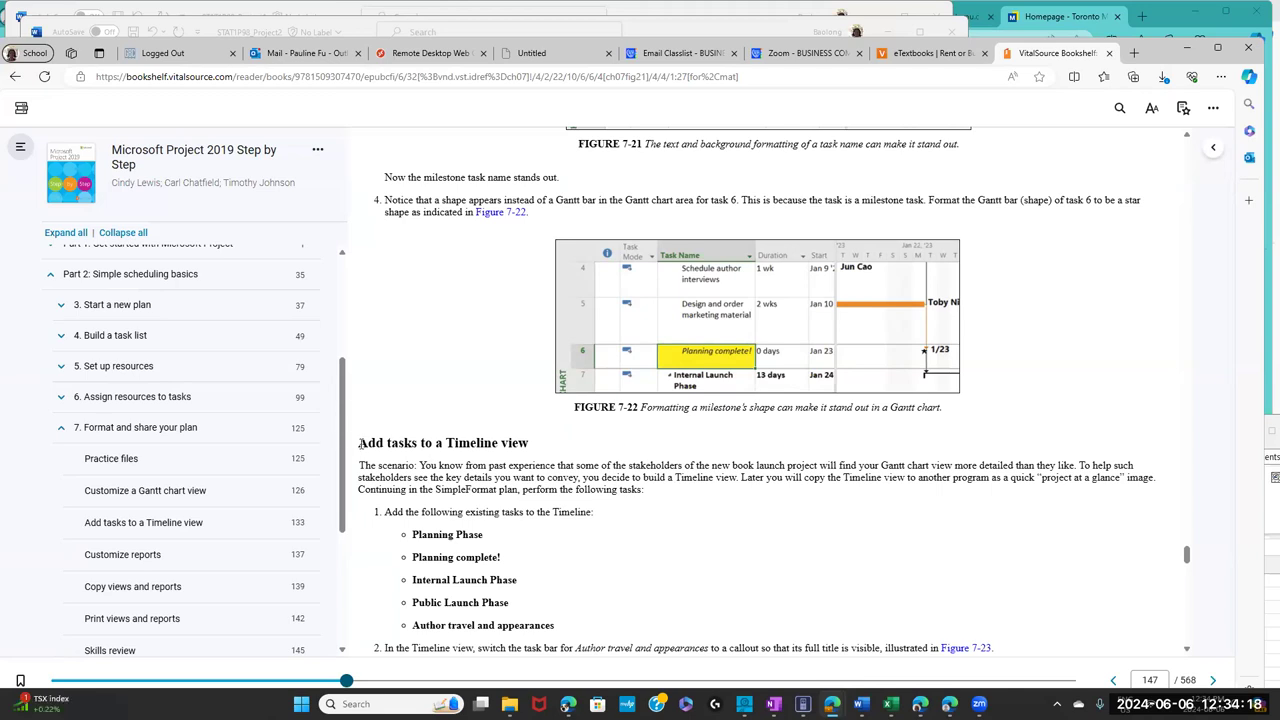
drag(358, 445, 538, 455)
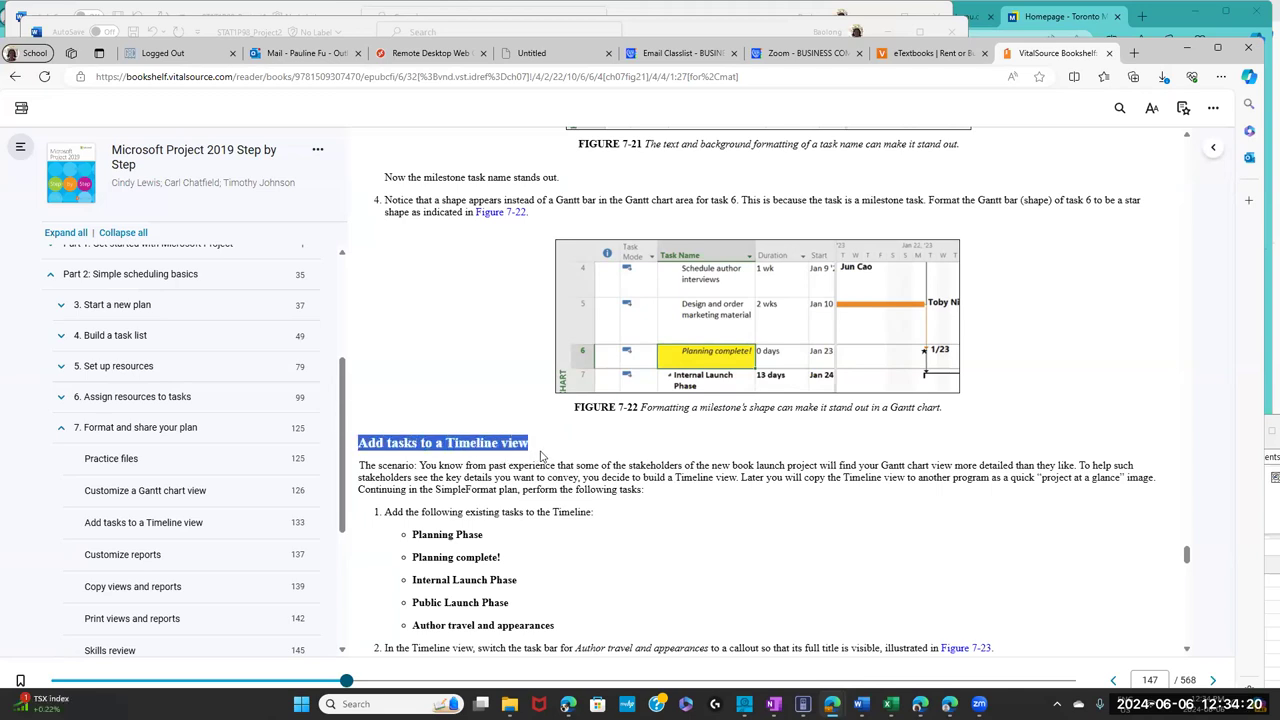
drag(540, 455, 540, 455)
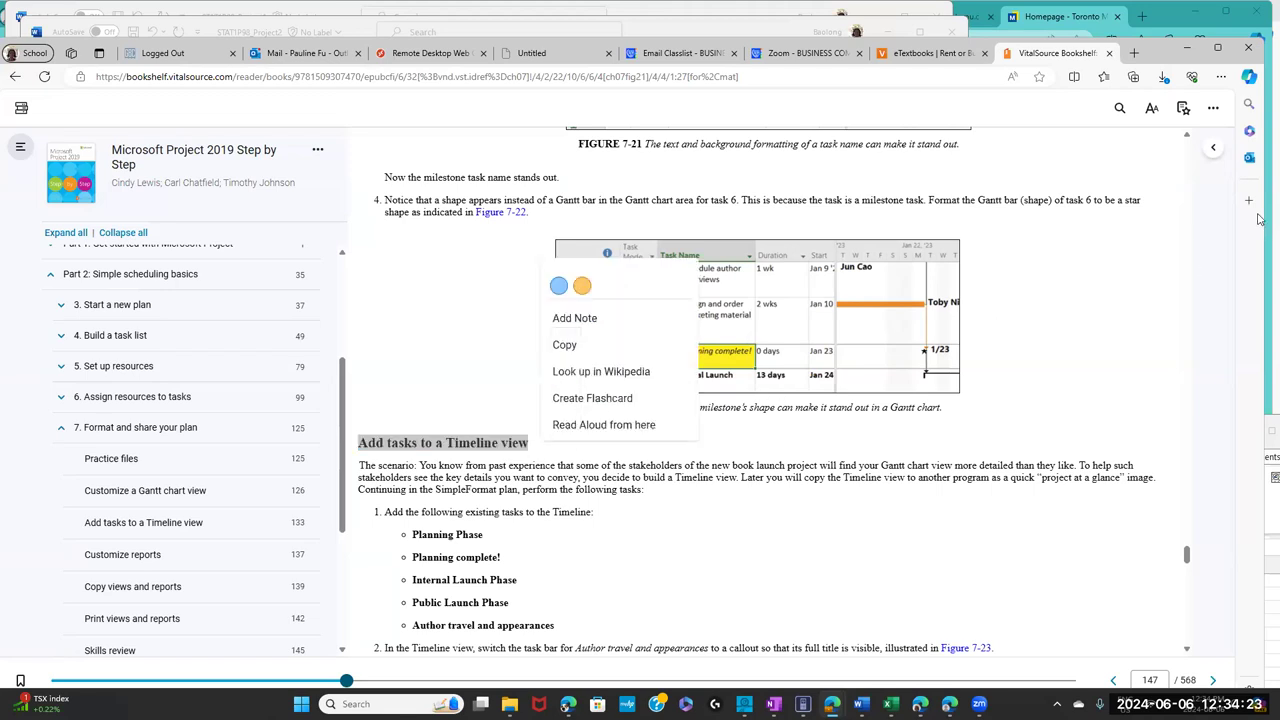
click(424, 519)
drag(386, 513, 565, 633)
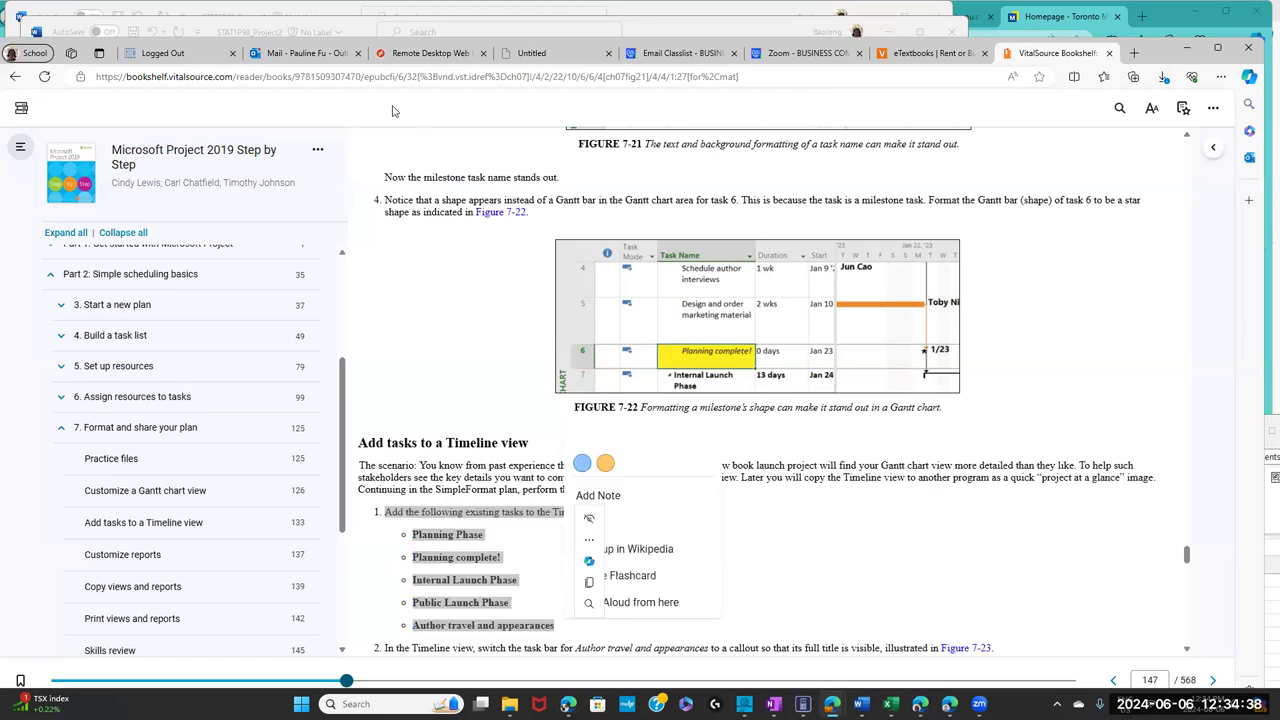
click(430, 53)
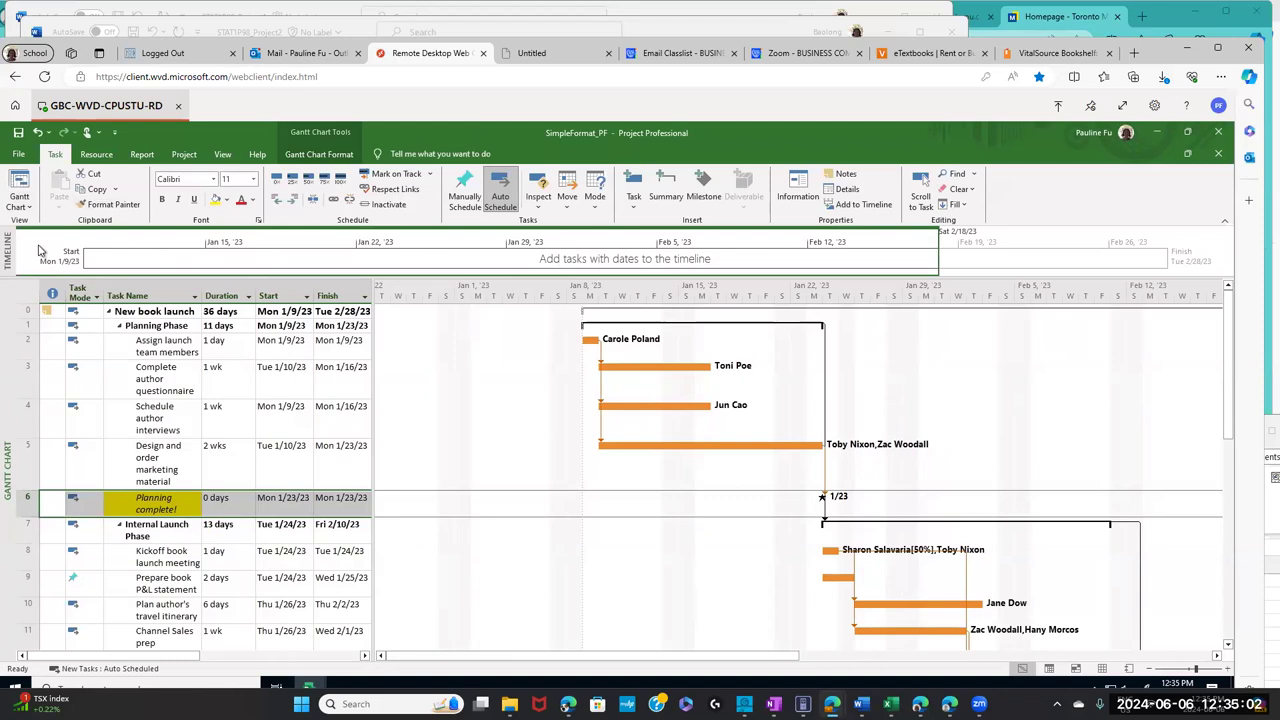
- Make the Timeline the active view, then load learn.georgebrown.ca in a new browser tab
click(40, 250)
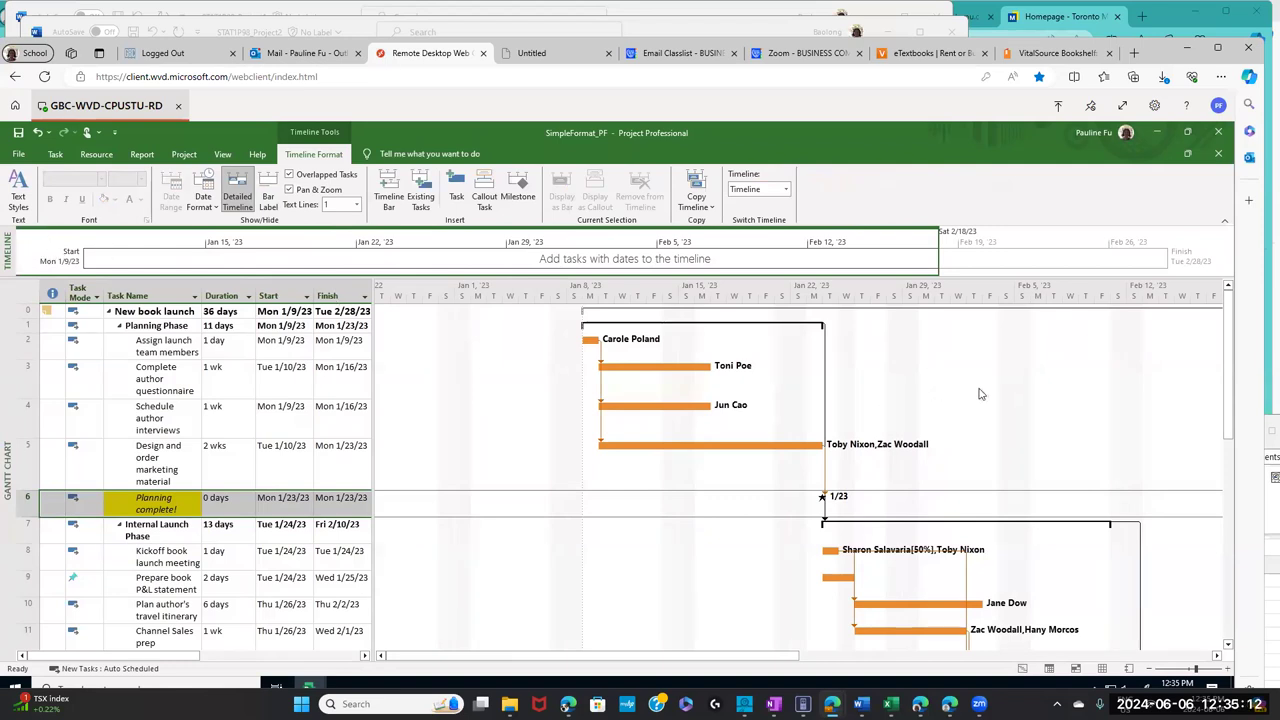
click(1130, 60)
text(learn)
key(Return)
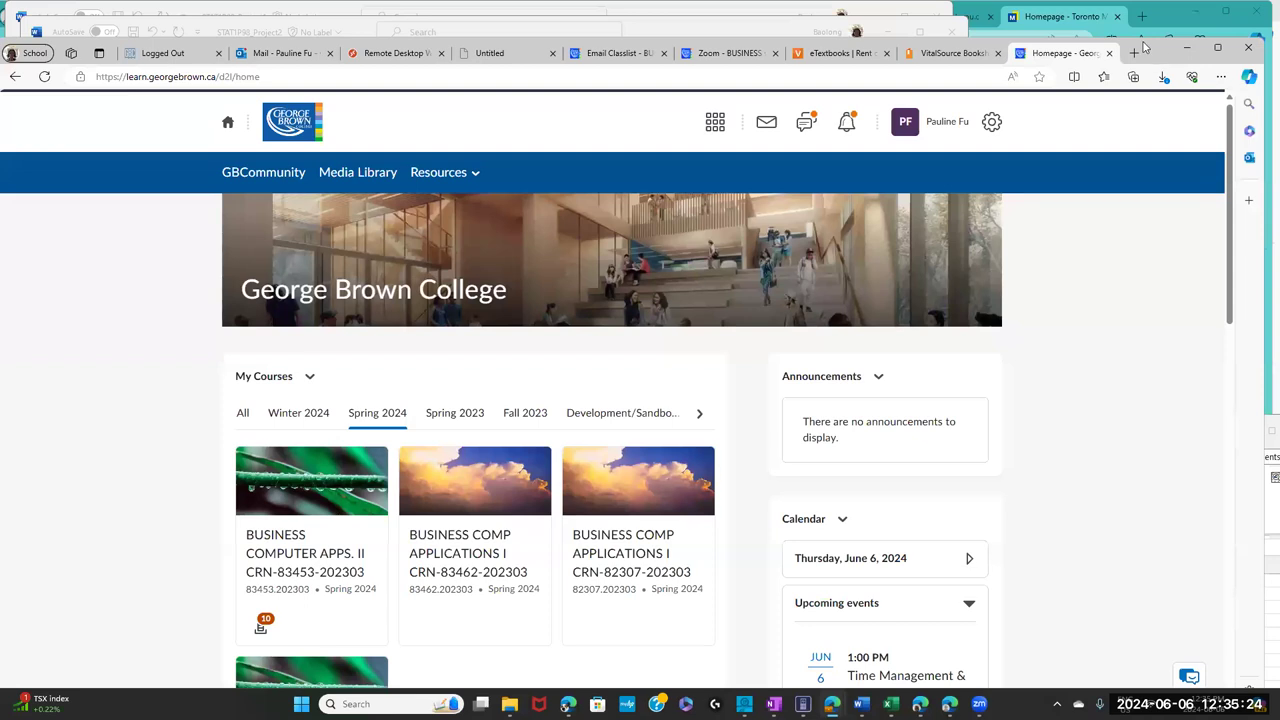
- Go to Business Computer Apps II > Content > Data Files > Data Files for MS Project Textbook
scroll(479, 478, down, 2)
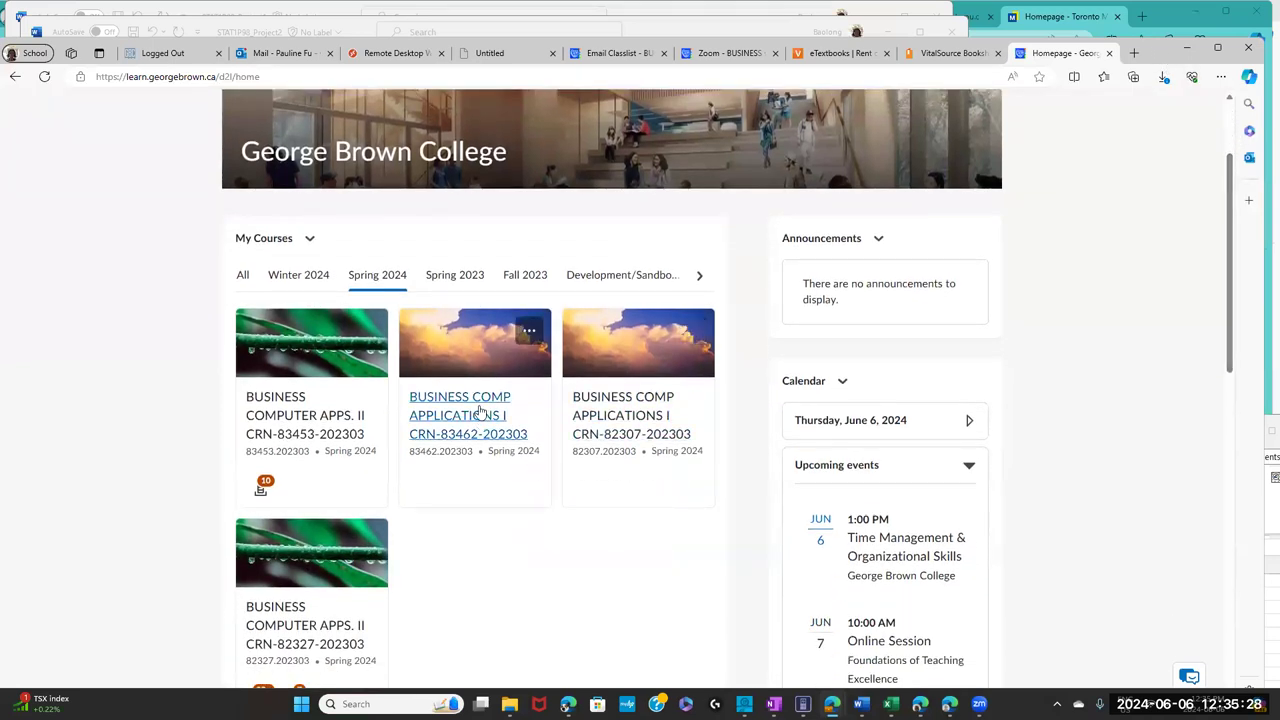
click(299, 436)
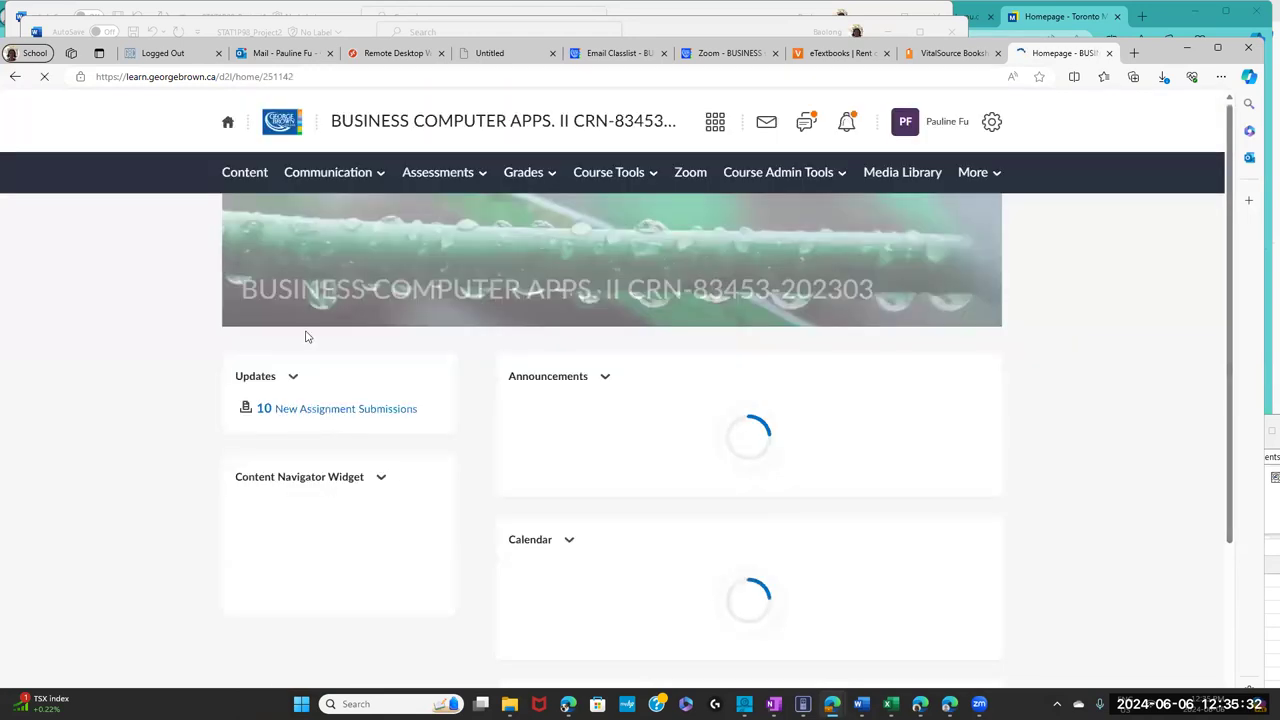
click(242, 176)
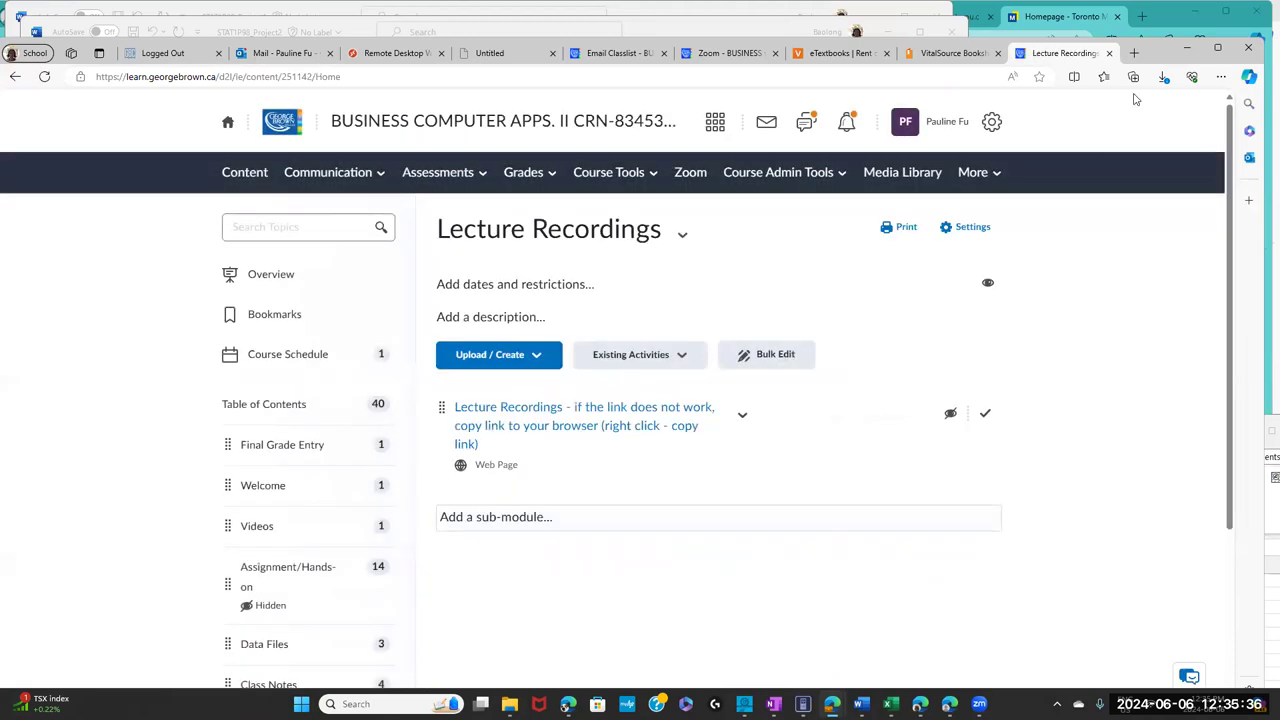
drag(1229, 118, 1220, 262)
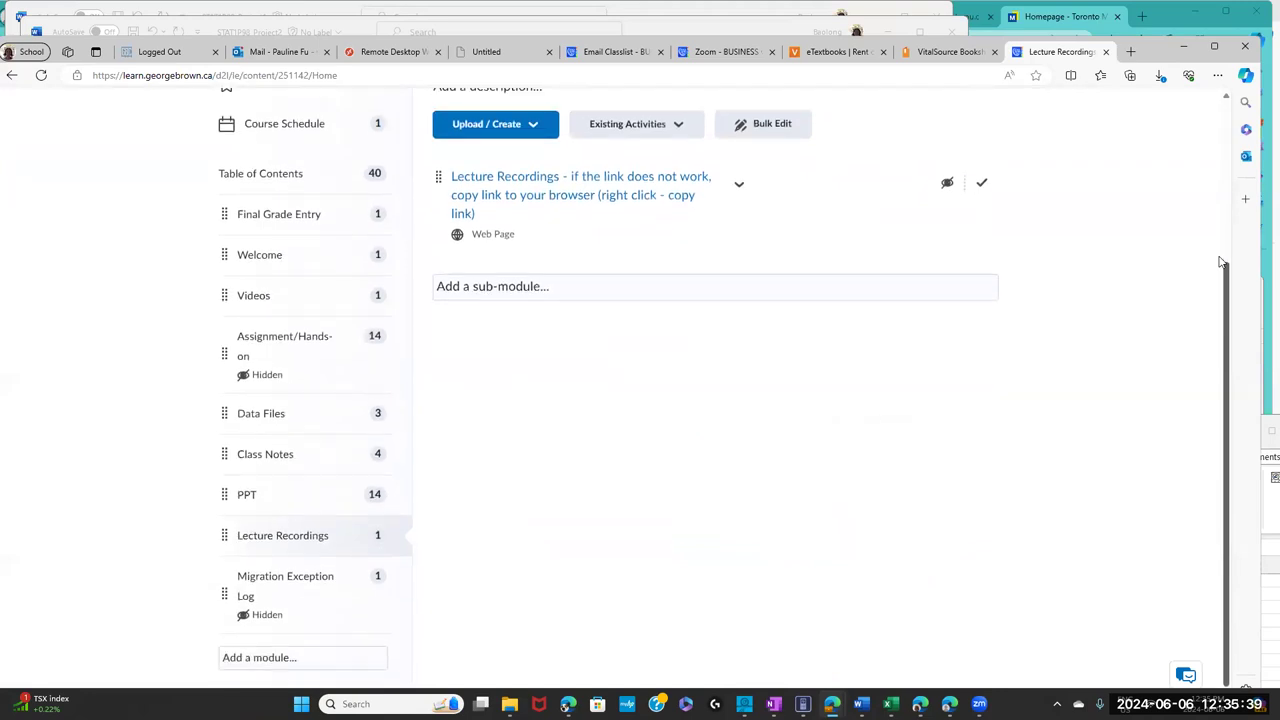
click(272, 418)
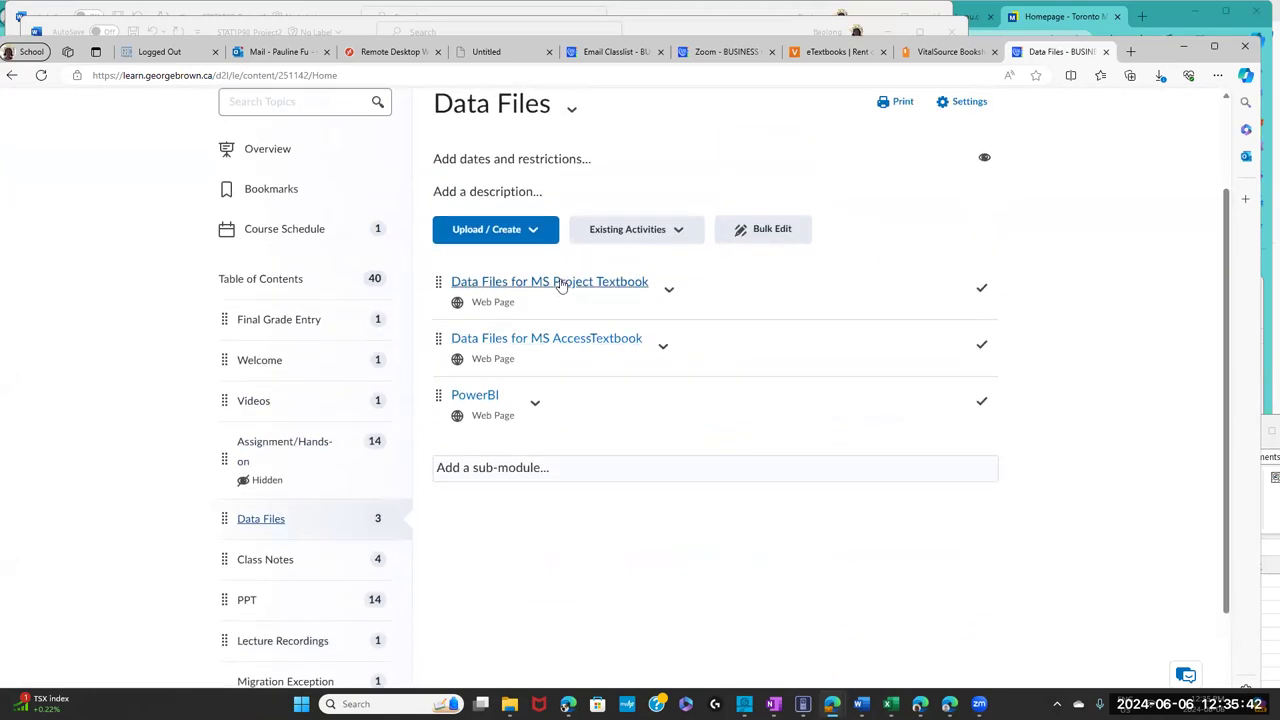
click(560, 284)
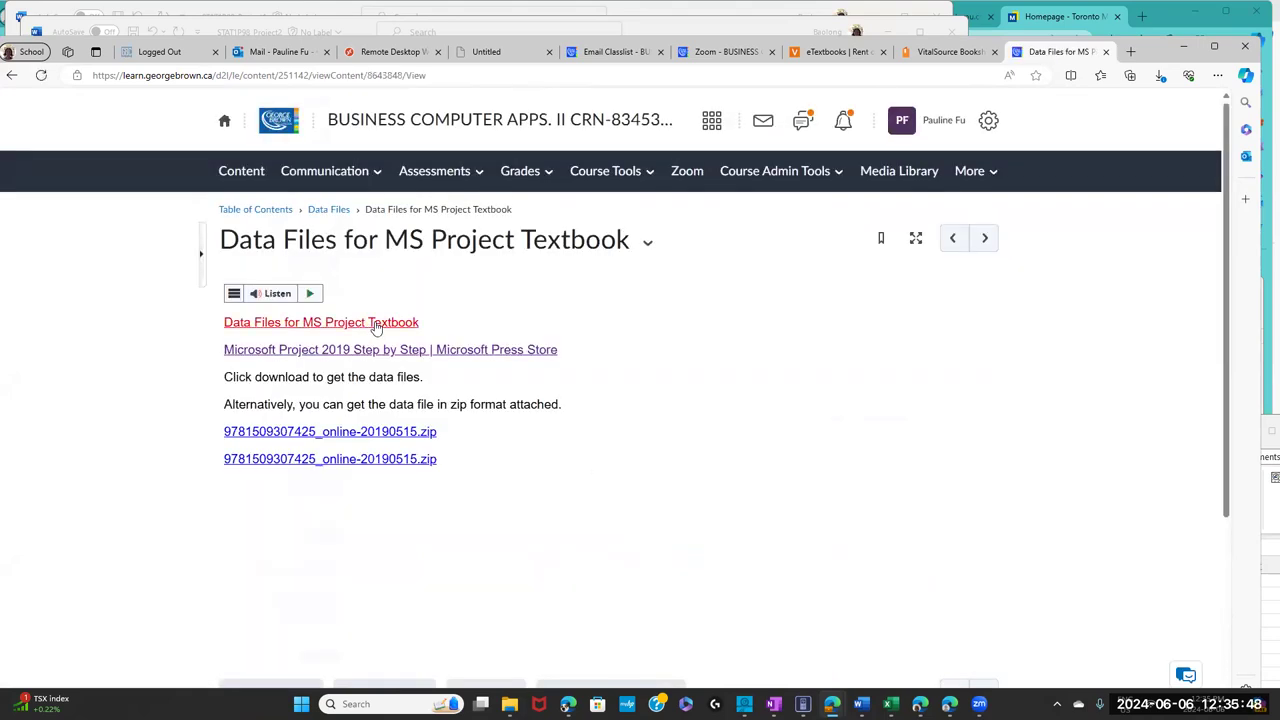
click(375, 326)
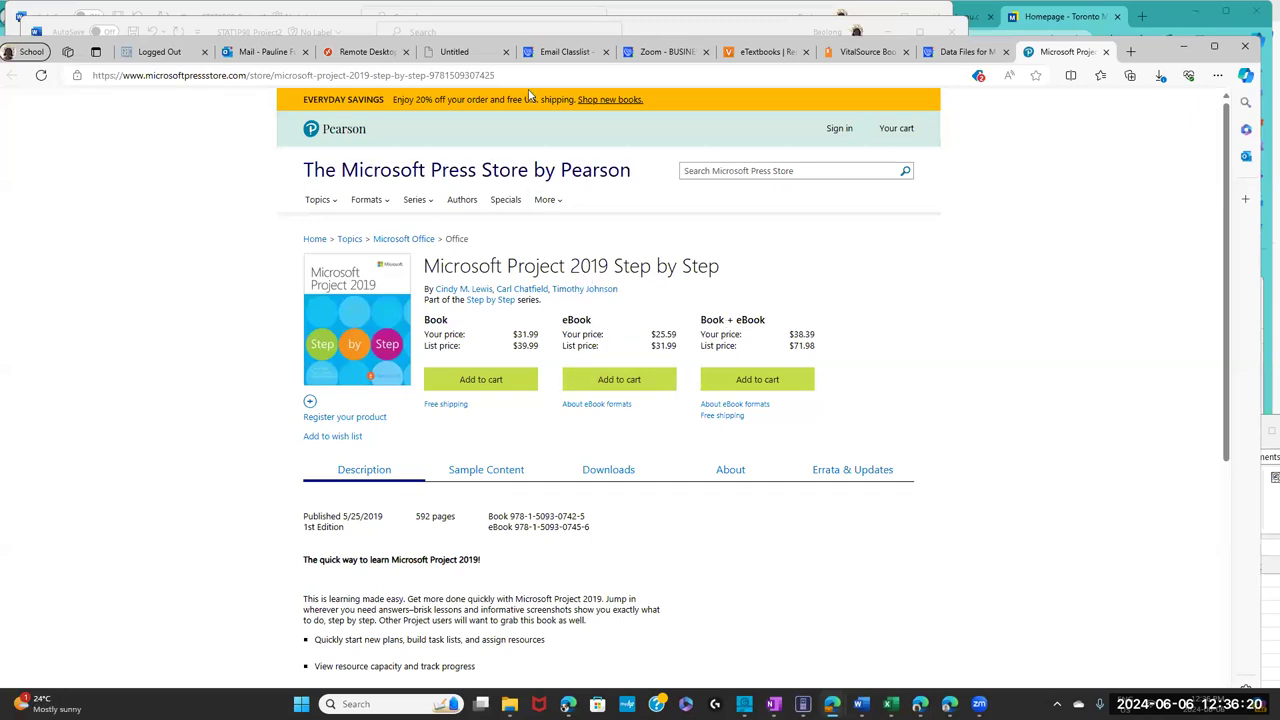
- Select the Microsoft Press Store page's web address, then return to the VitalSource textbook
drag(524, 72, 5, 82)
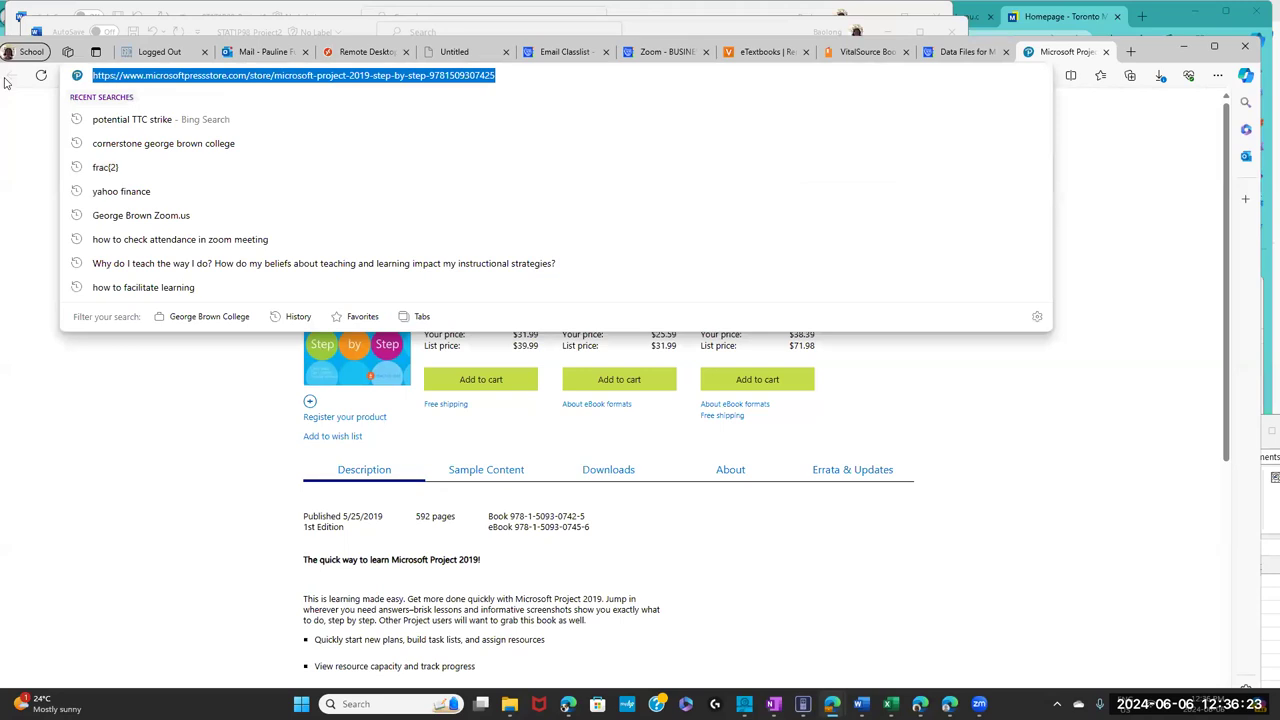
right_click(139, 79)
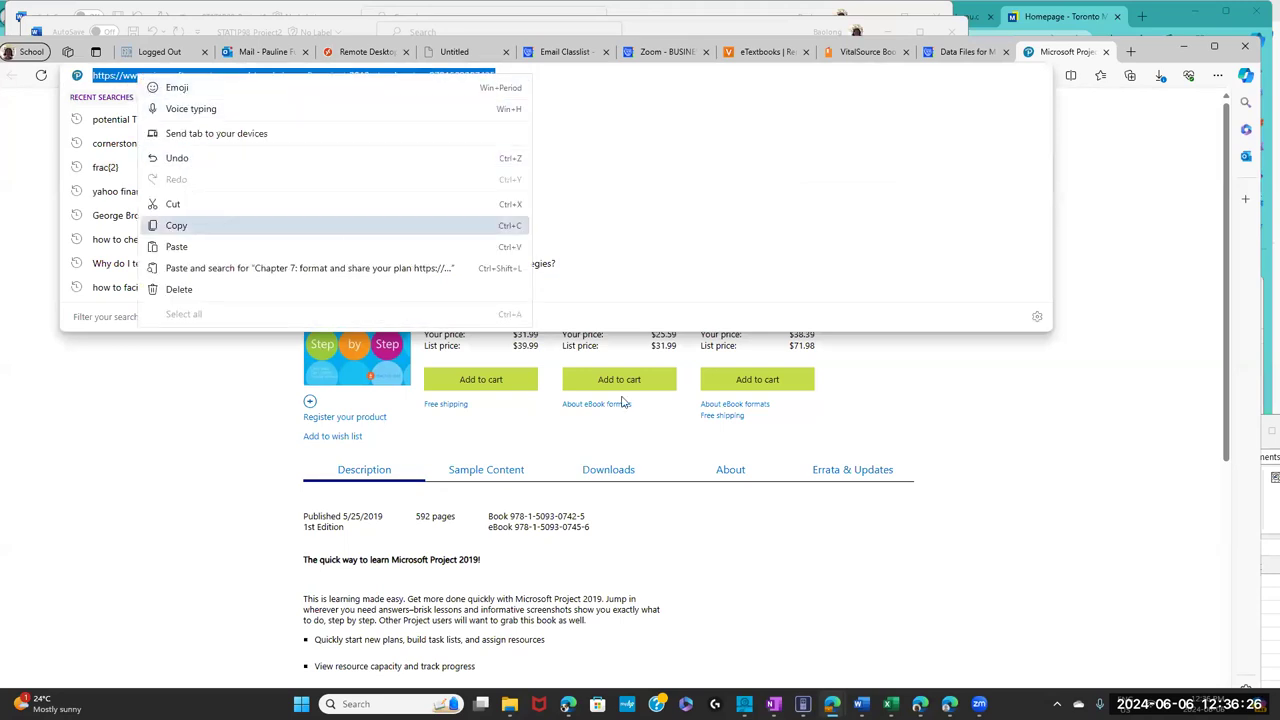
key(Escape)
click(980, 622)
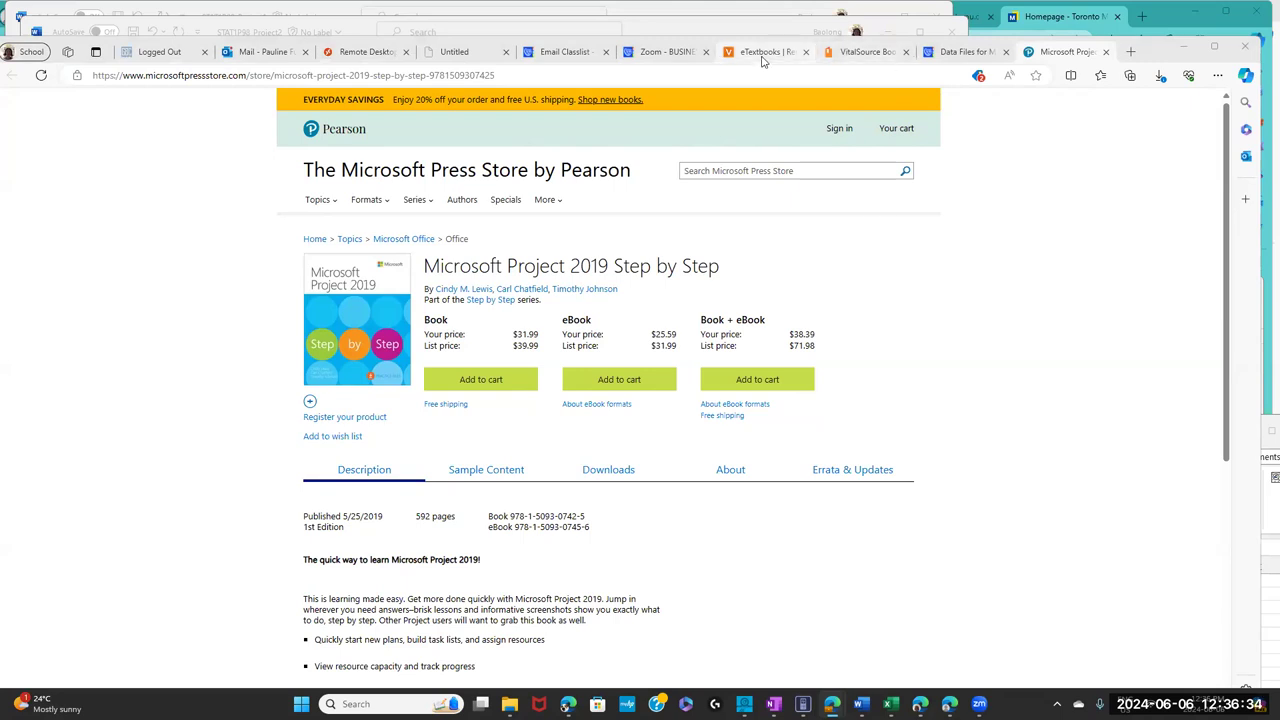
click(868, 52)
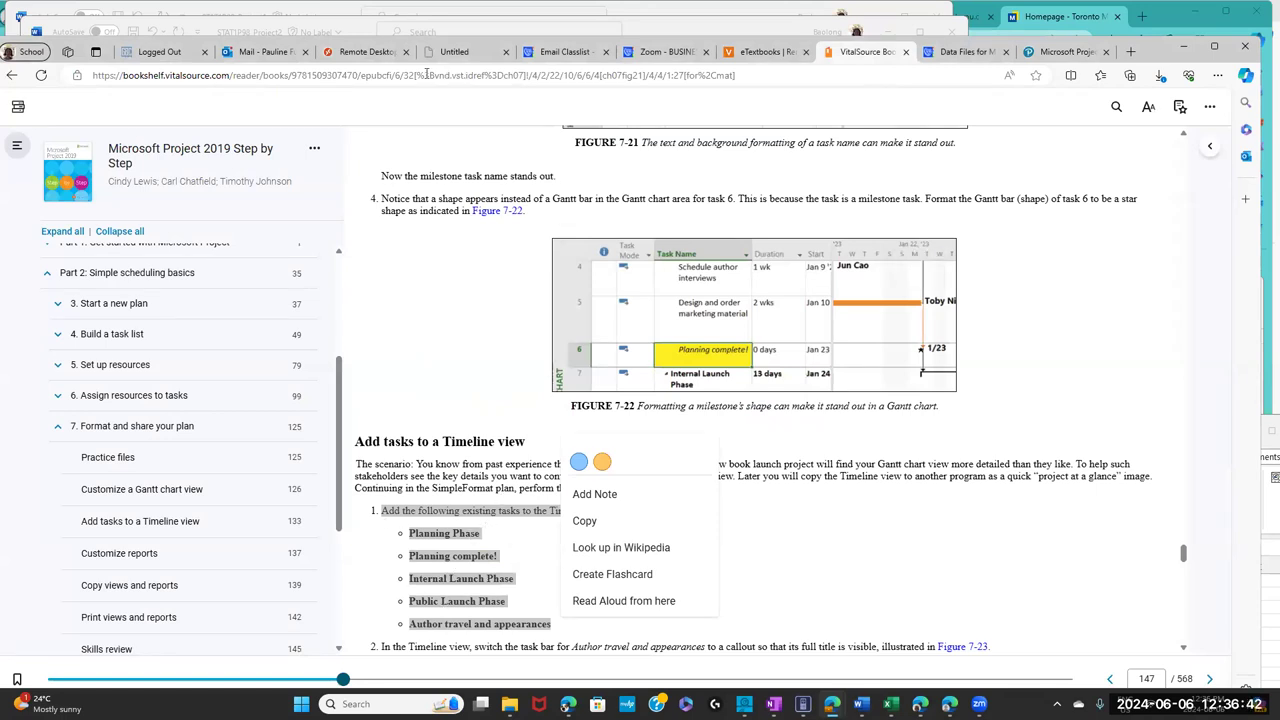
- Switch back to the Remote Desktop tab showing the SimpleFormat_PF plan
click(366, 52)
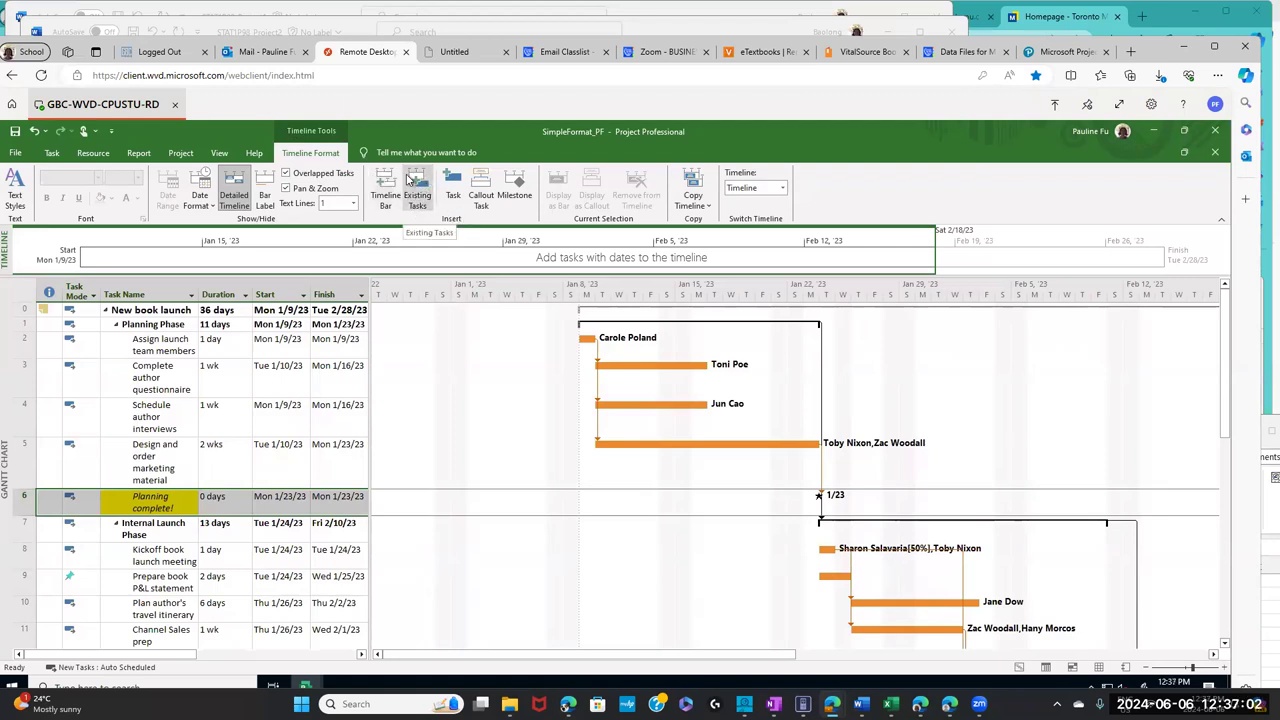
- Tick Planning Phase, Planning complete!, Internal Launch Phase, Public Launch Phase and Author travel and appearances for the Timeline, then recheck the textbook
click(417, 198)
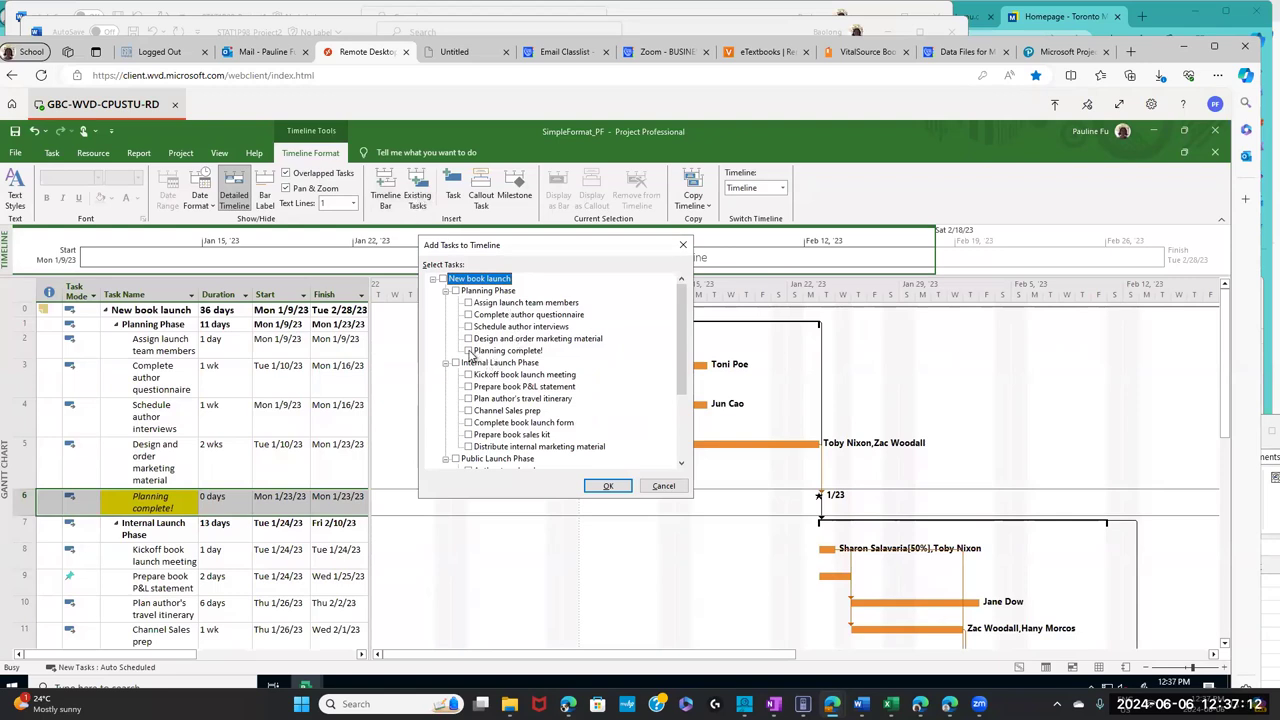
click(456, 291)
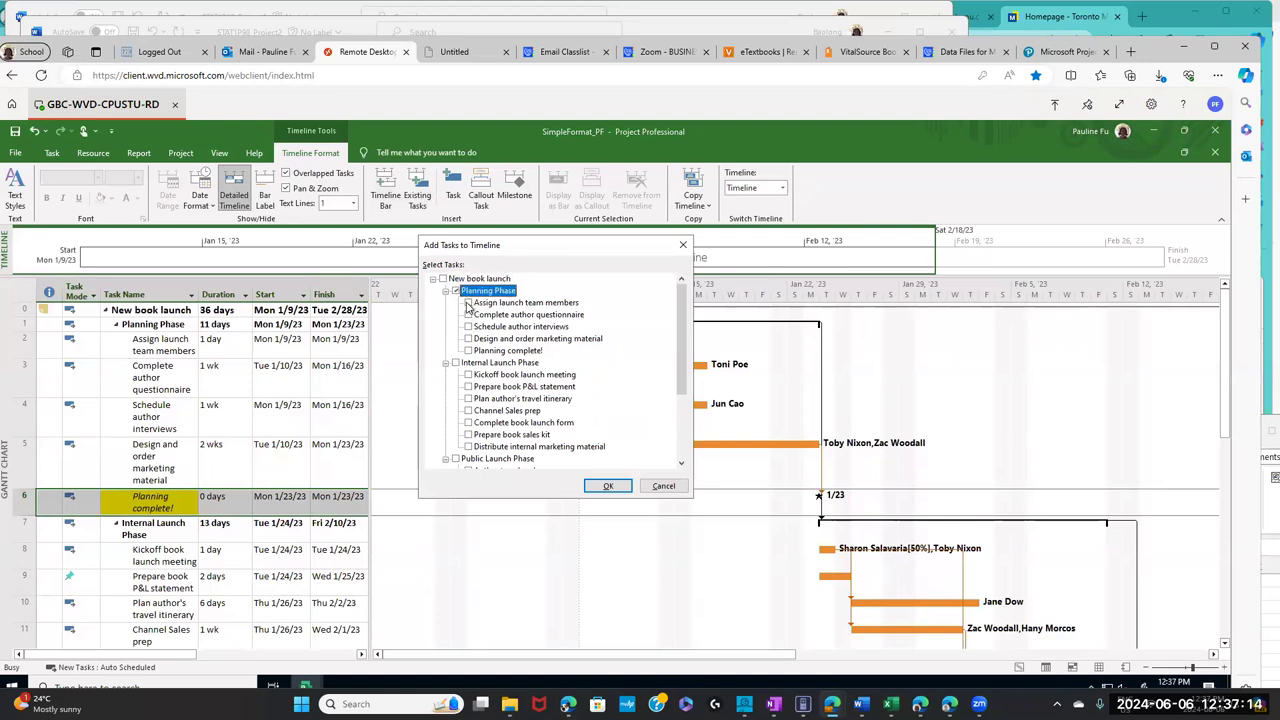
click(468, 351)
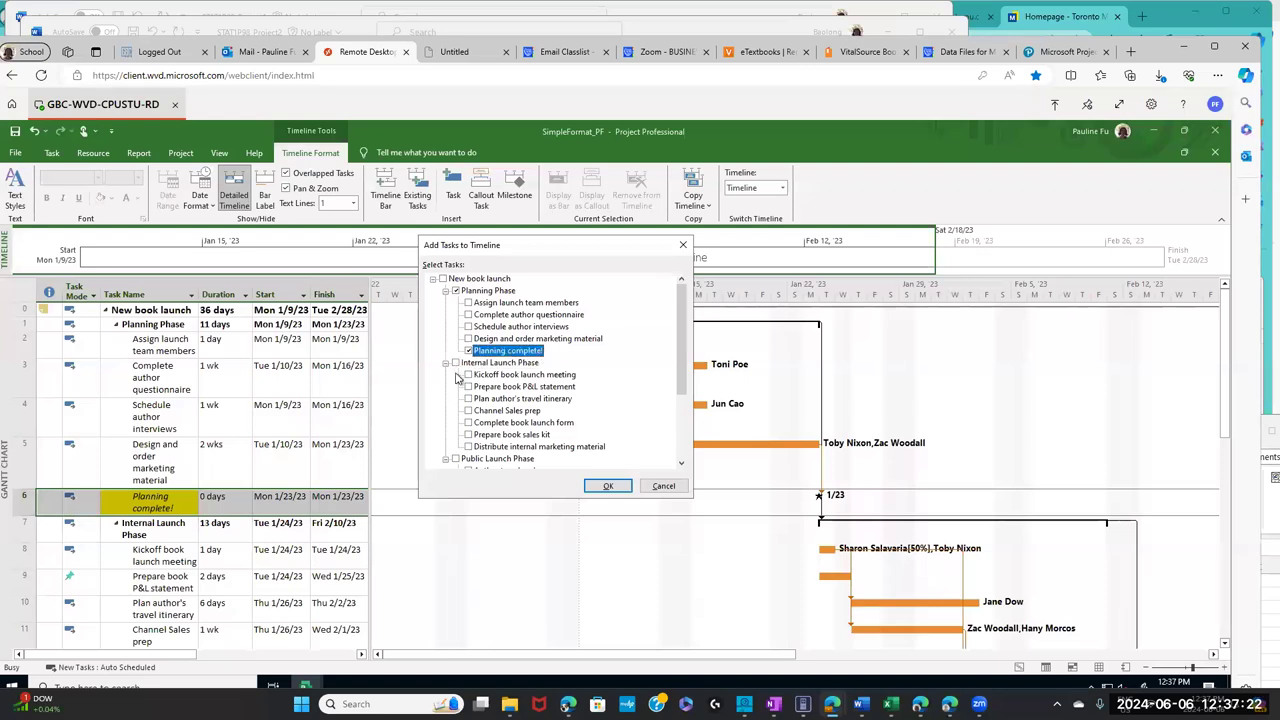
click(457, 364)
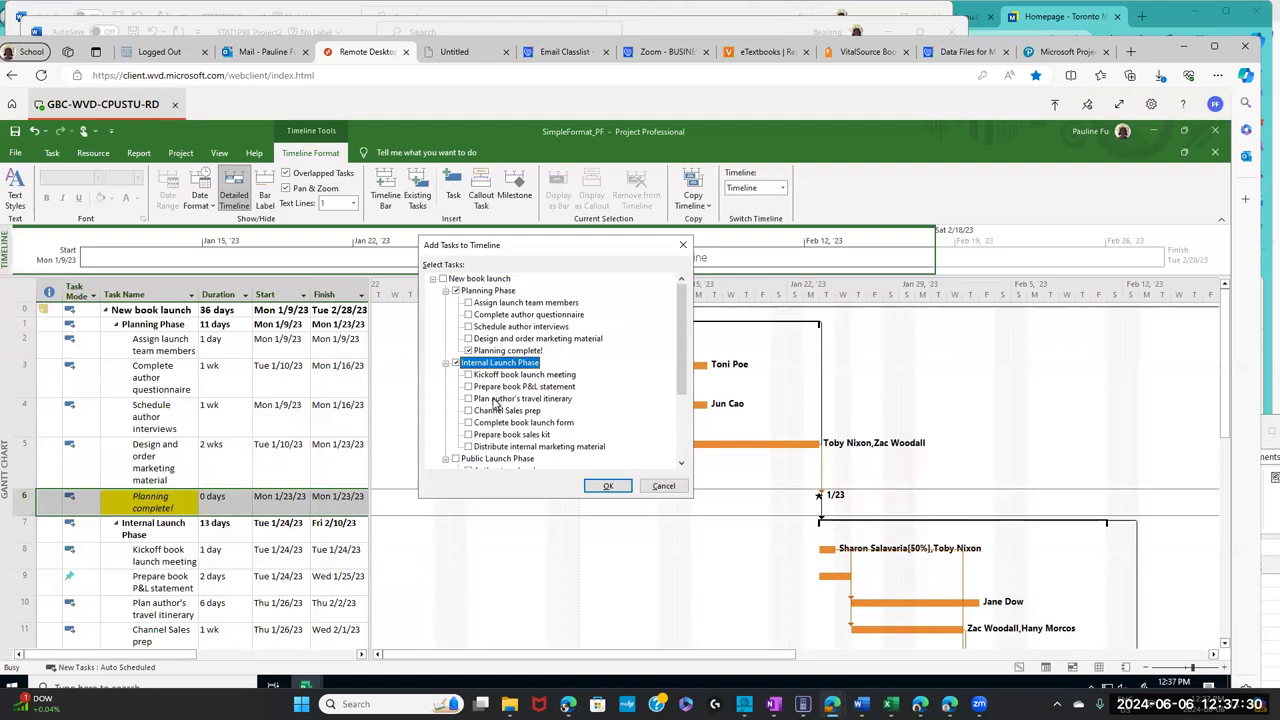
click(456, 459)
click(456, 459)
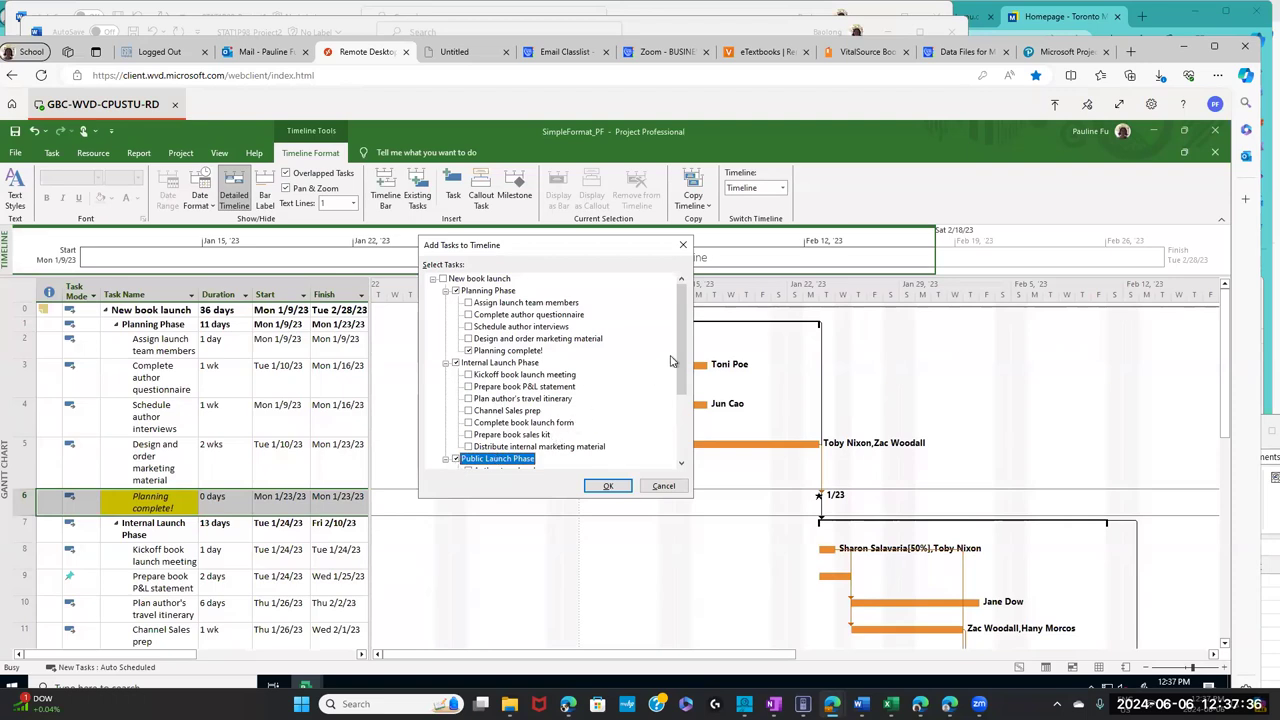
scroll(680, 385, down, 1)
scroll(680, 385, down, 1)
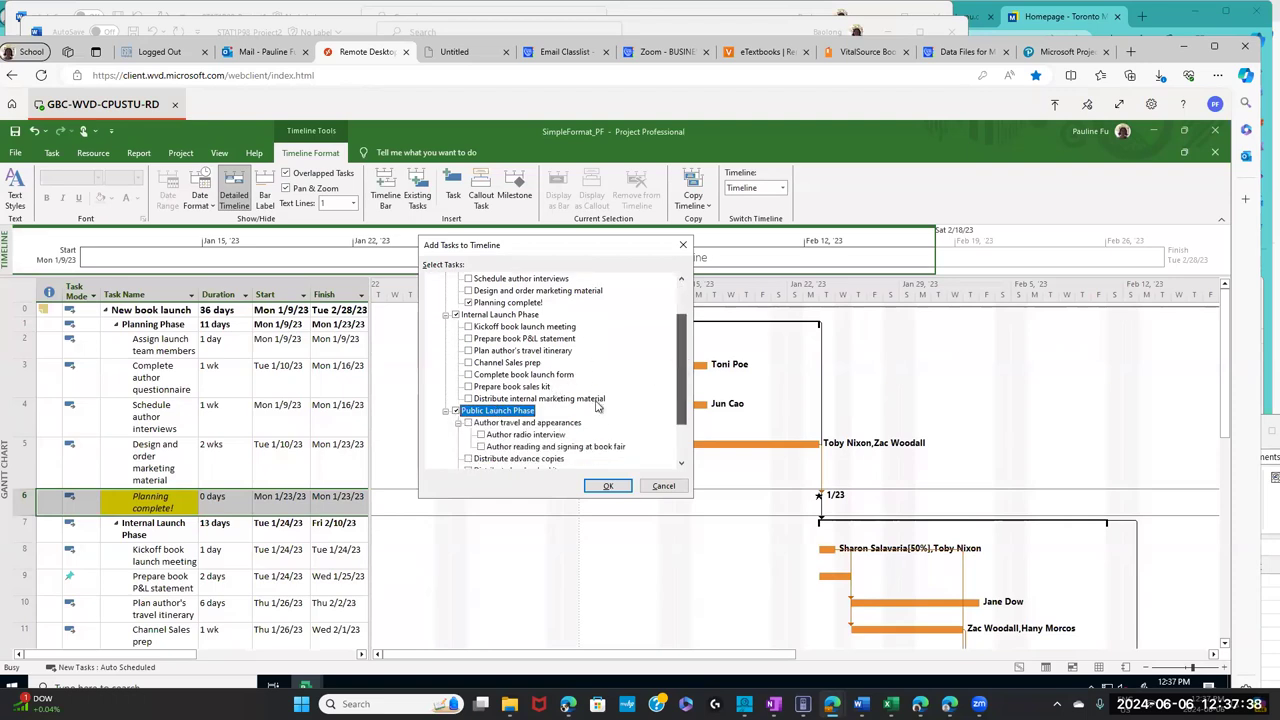
click(469, 423)
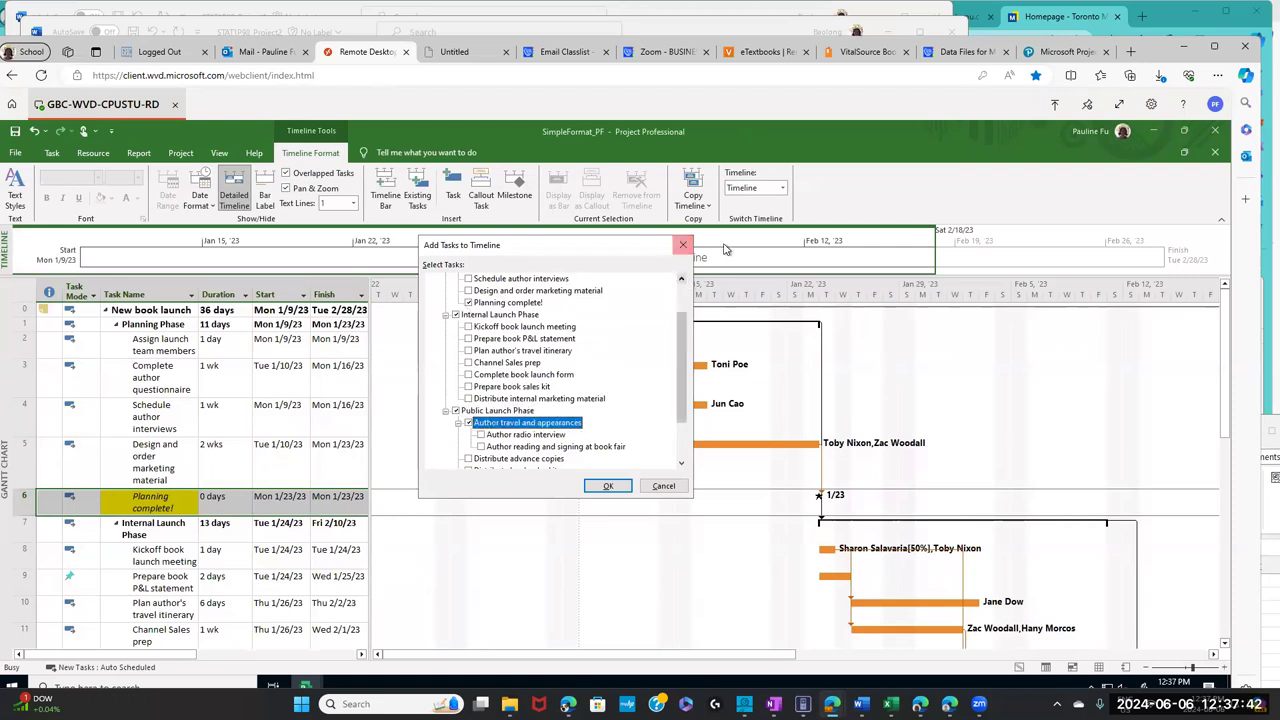
click(862, 52)
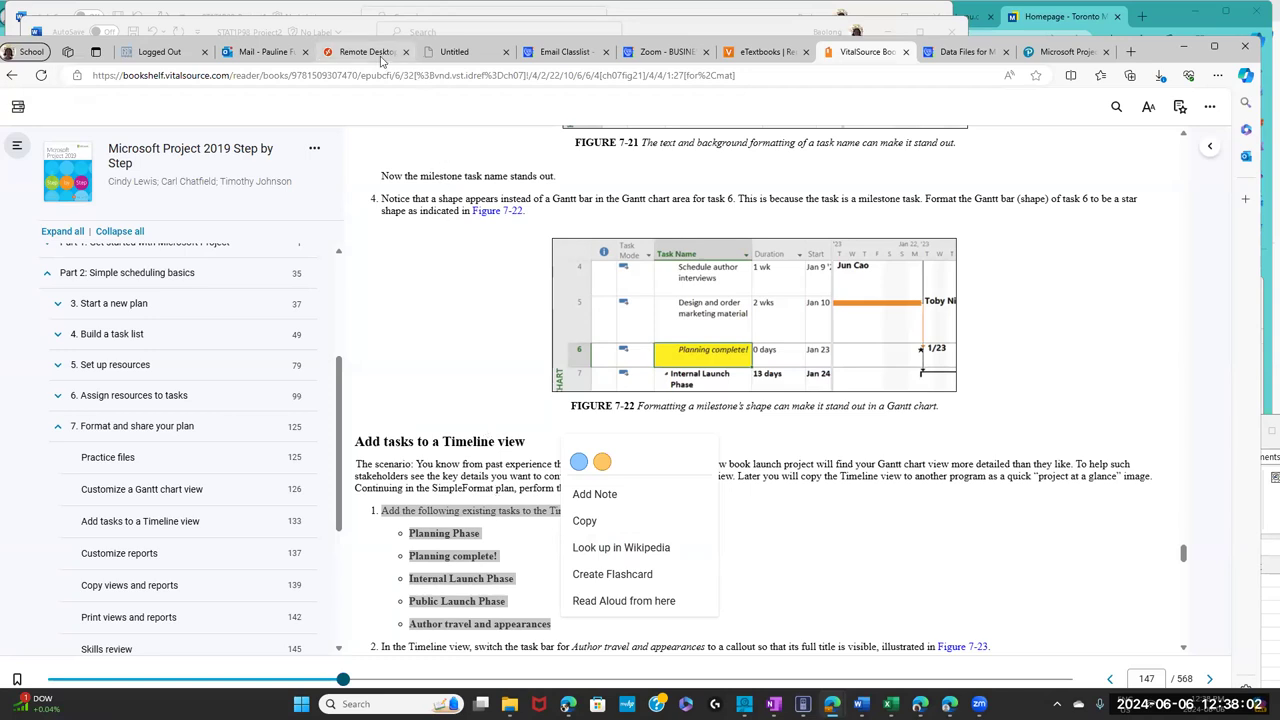
- Go back from the textbook to the Project plan's pending Timeline task choices
click(385, 54)
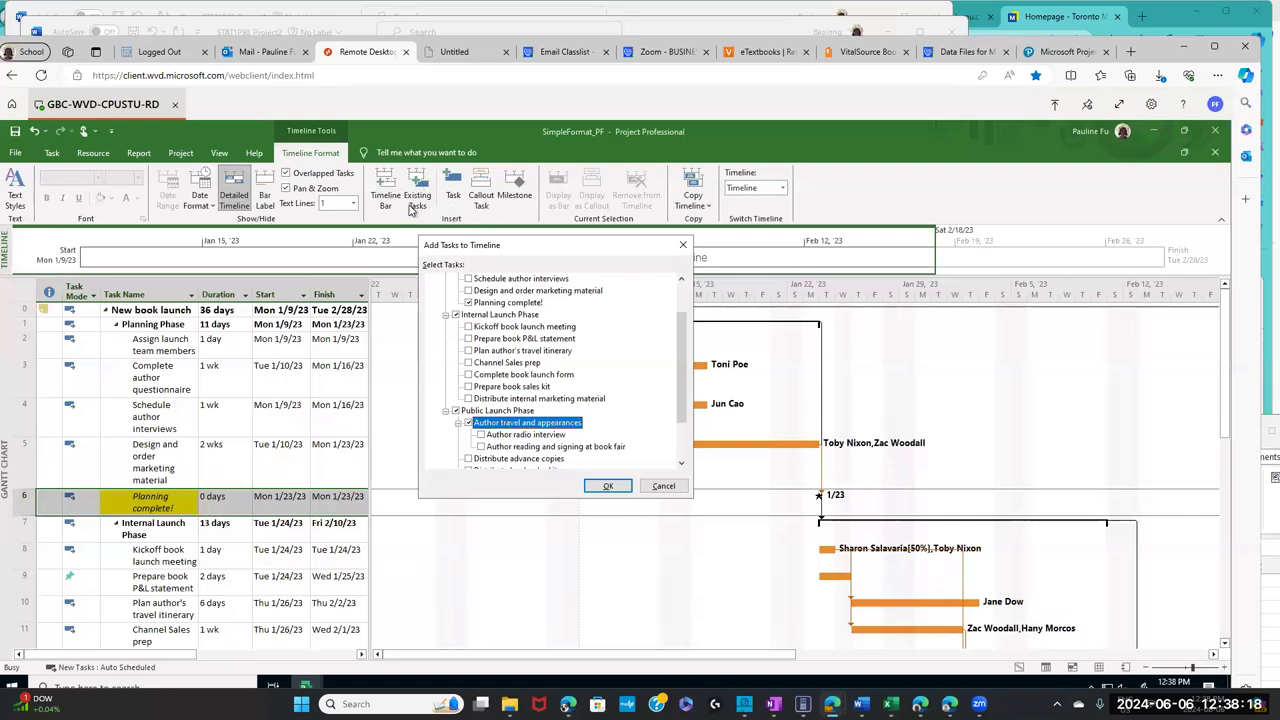
- Review the five ticked tasks in Add Tasks to Timeline and add them to the Timeline
drag(684, 340, 694, 318)
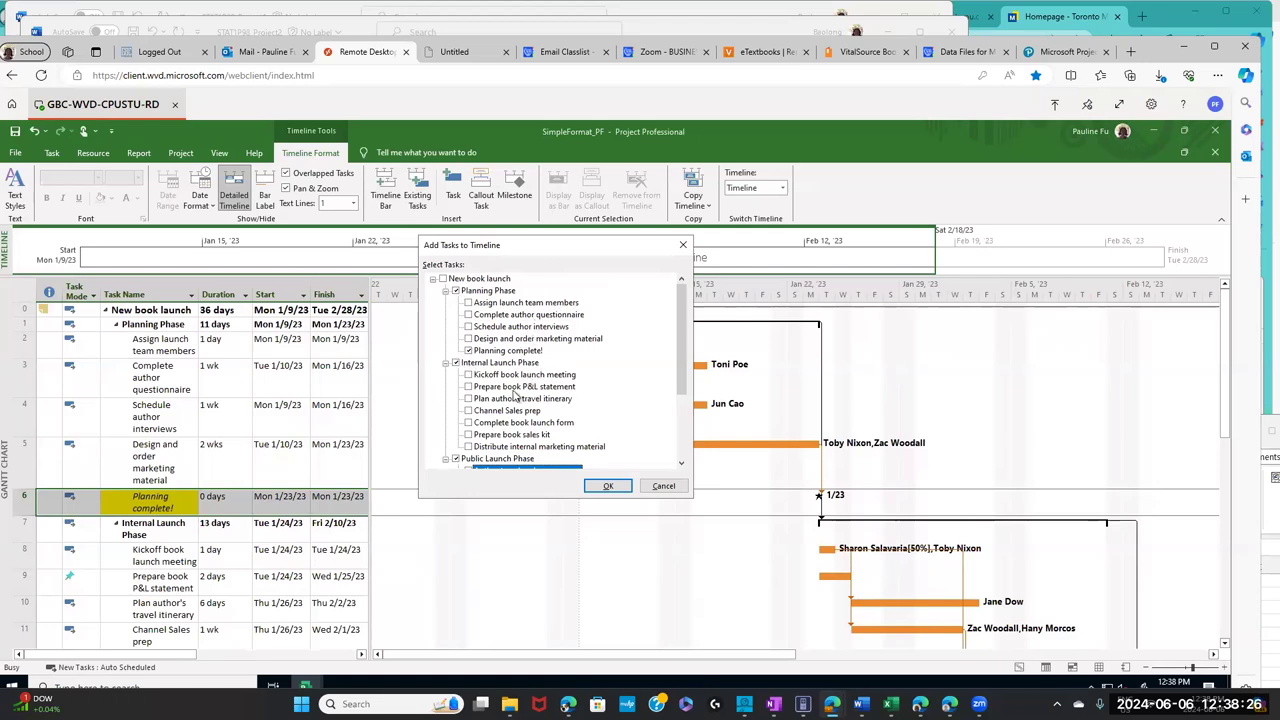
drag(682, 350, 686, 362)
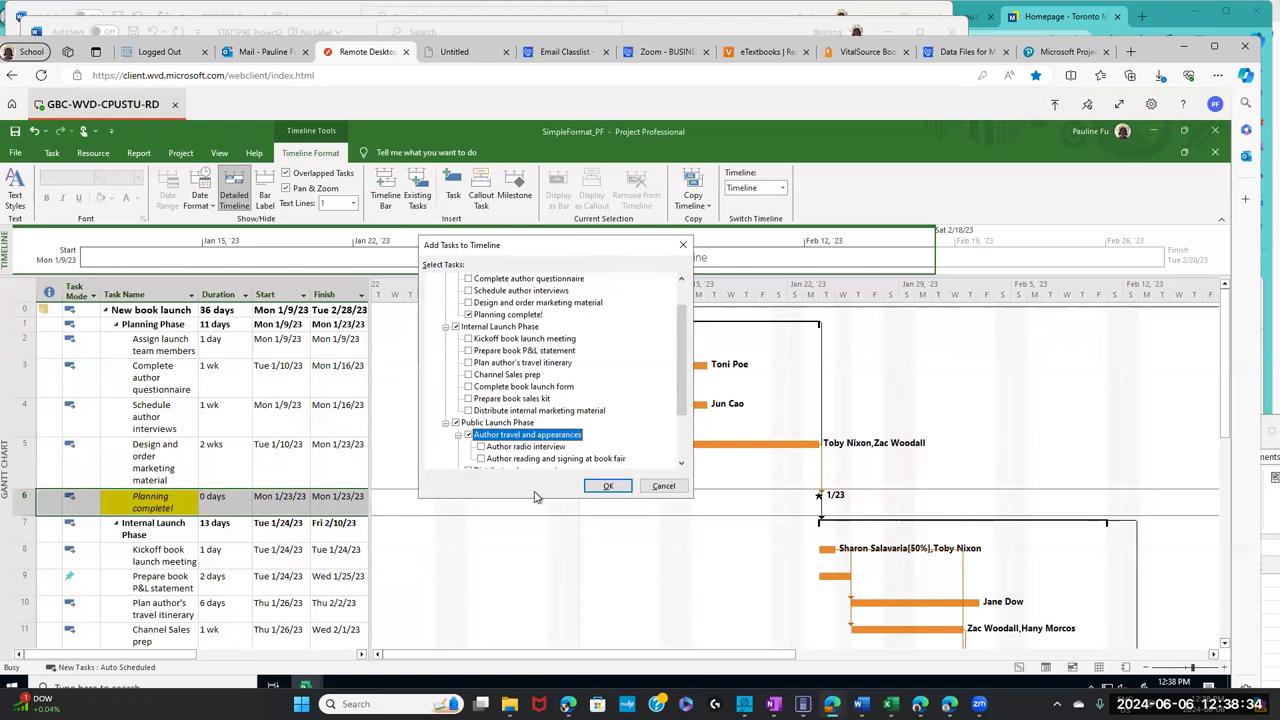
drag(679, 344, 679, 326)
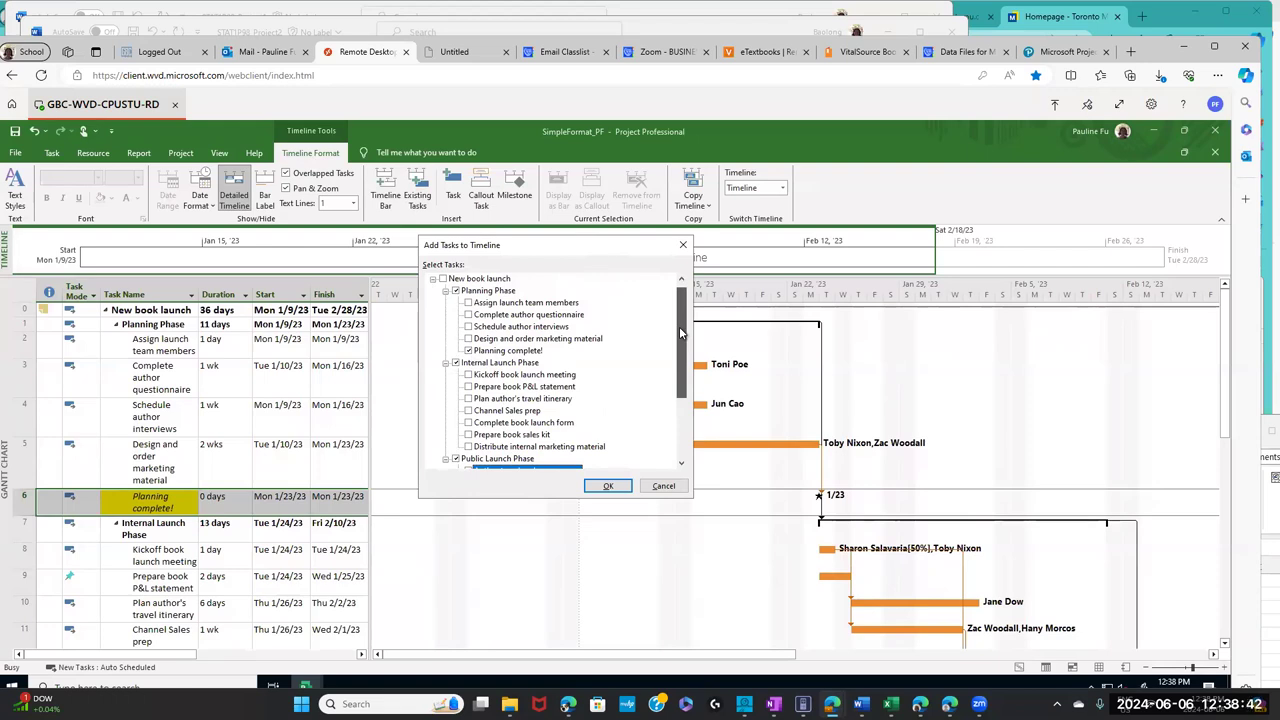
click(609, 487)
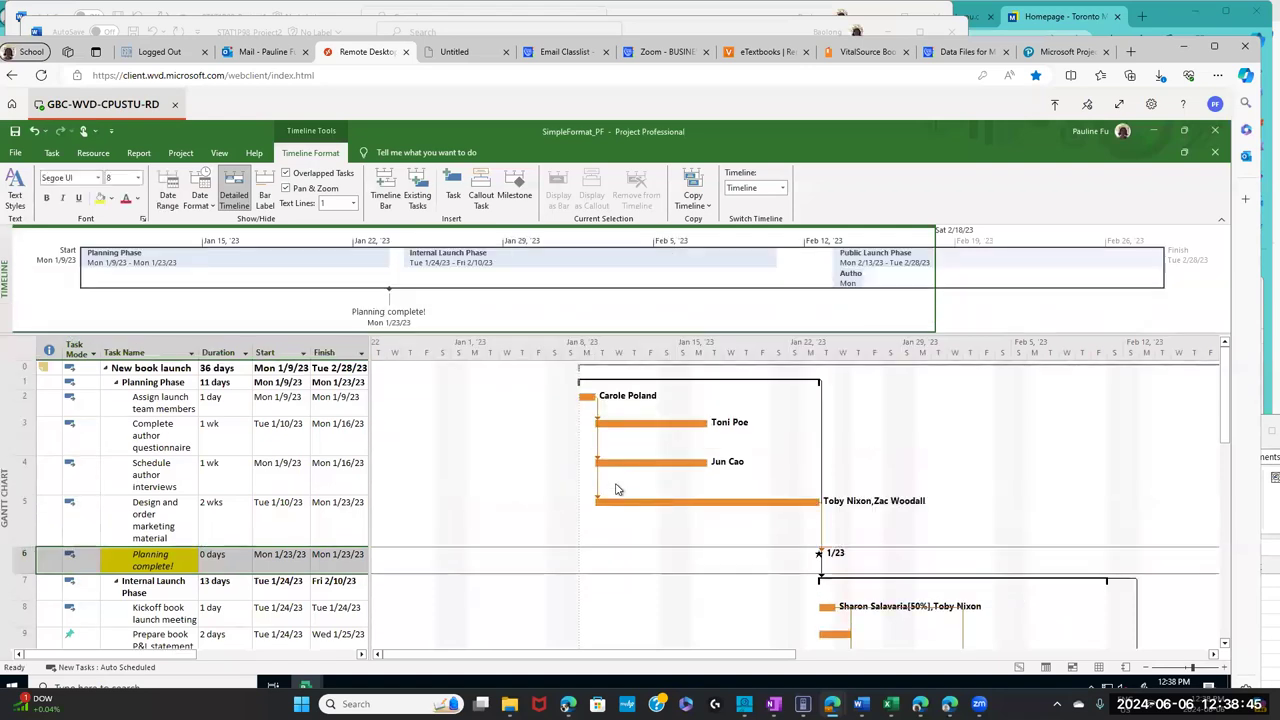
- Check the textbook's Customize reports section, then return to the project plan
click(865, 51)
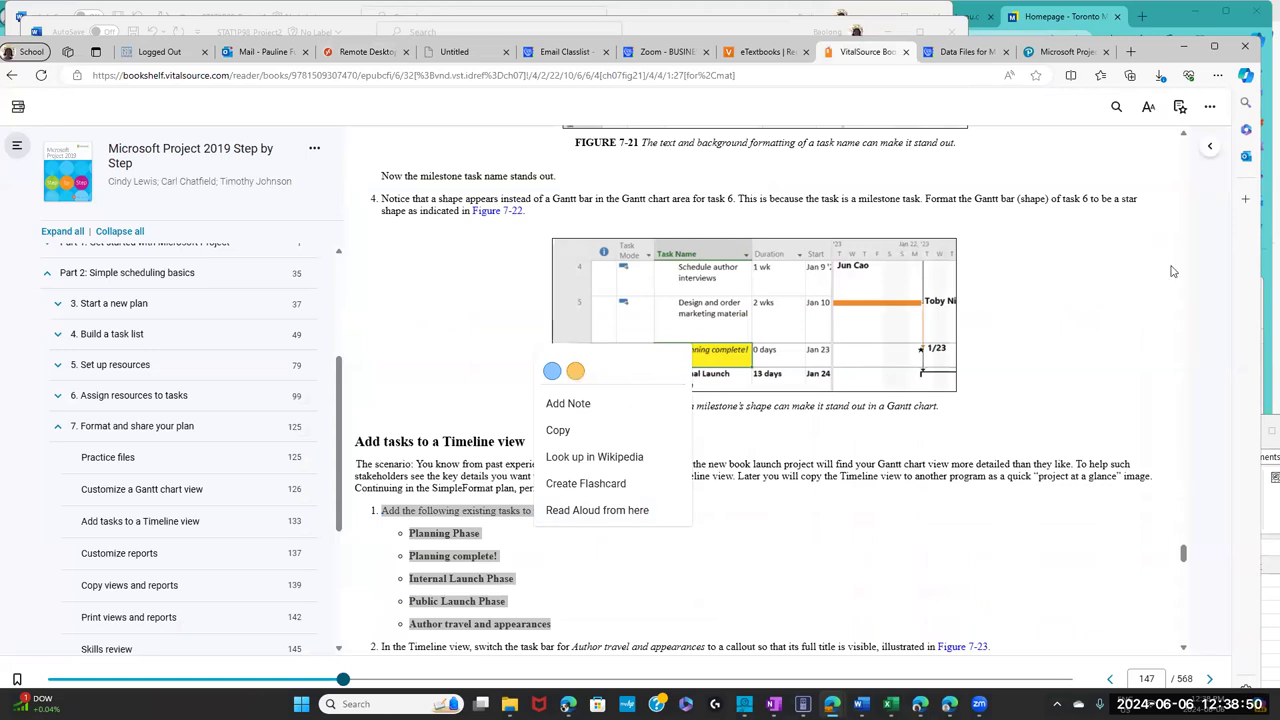
click(1185, 575)
drag(1185, 575, 1185, 568)
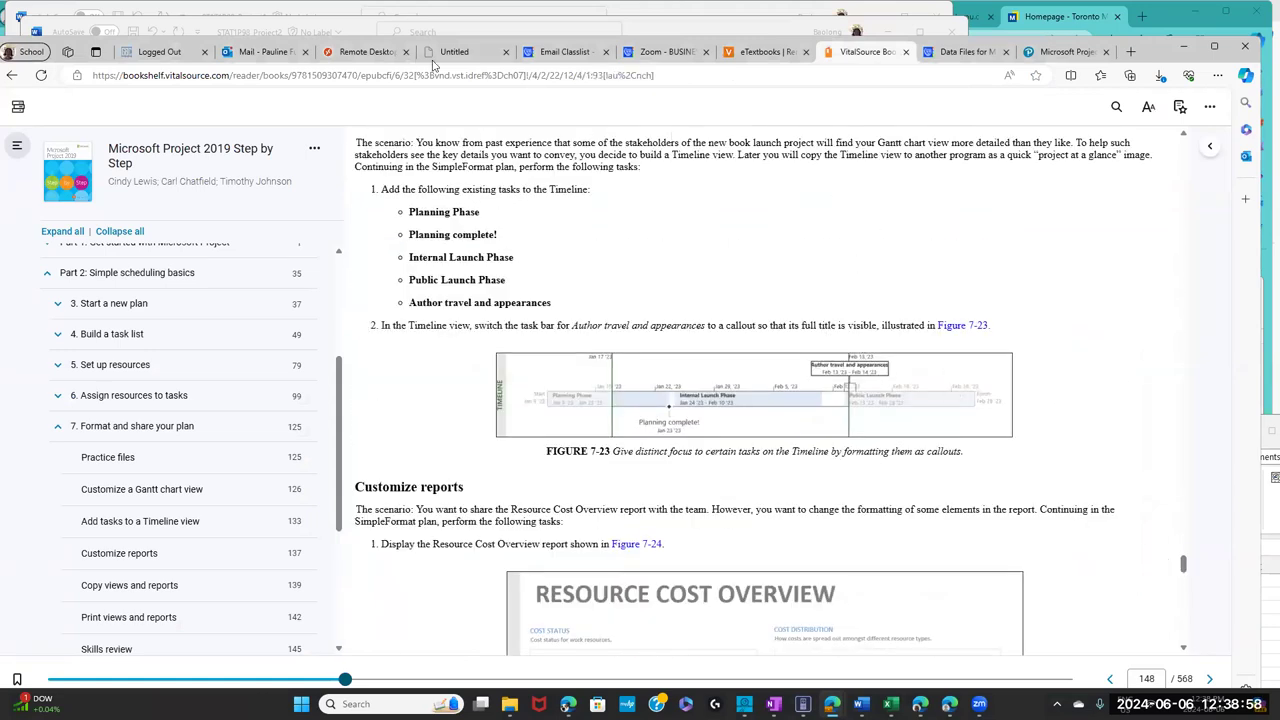
click(382, 56)
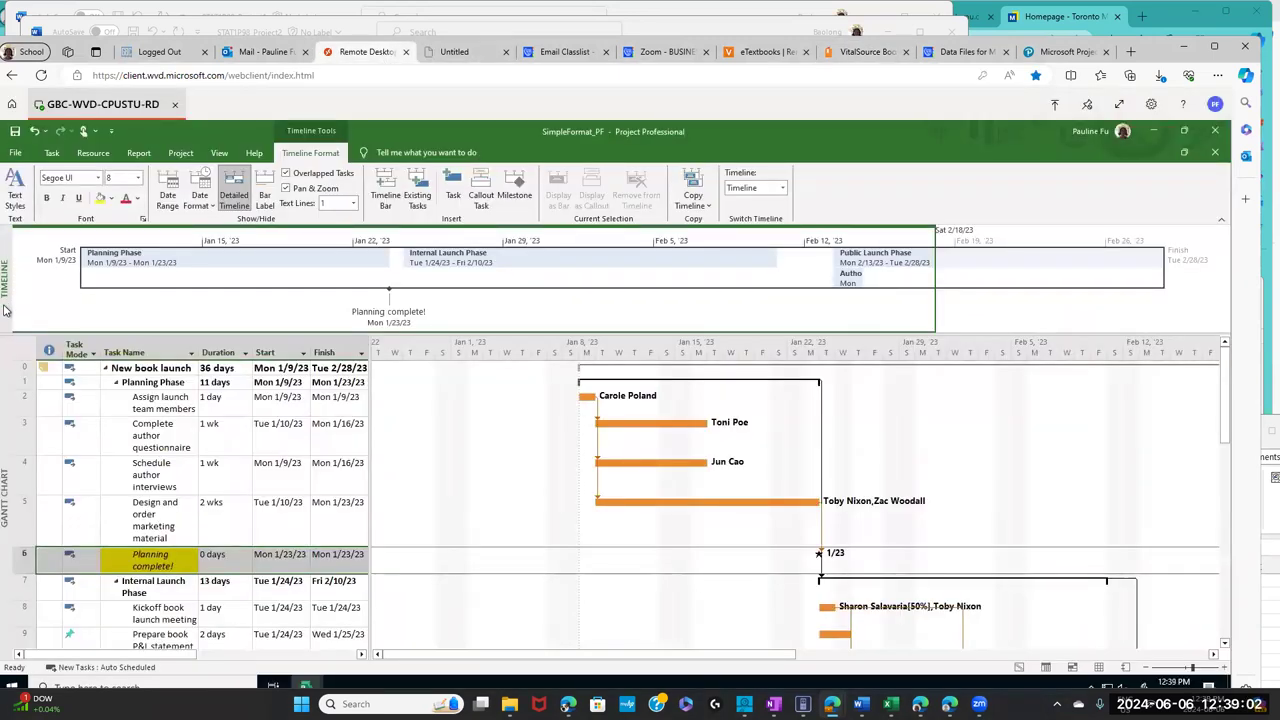
- Deselect the Timeline task and switch between the Task and Timeline Format ribbons
click(63, 313)
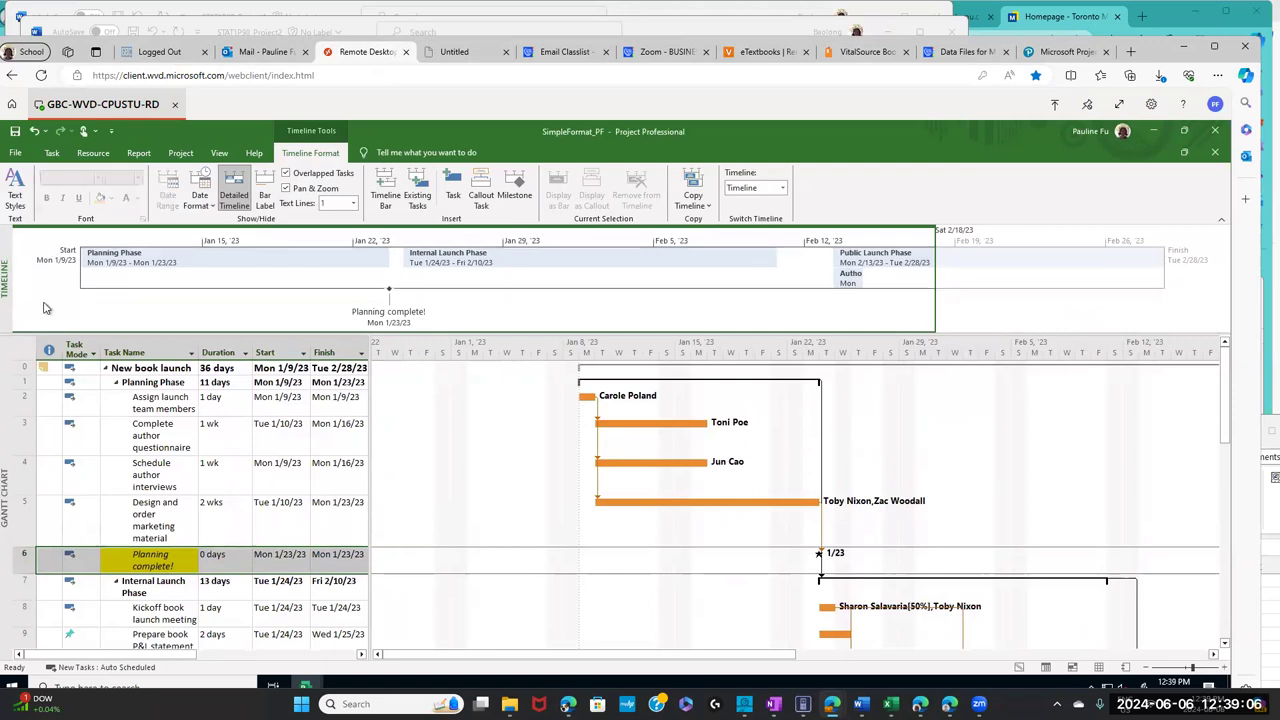
click(51, 153)
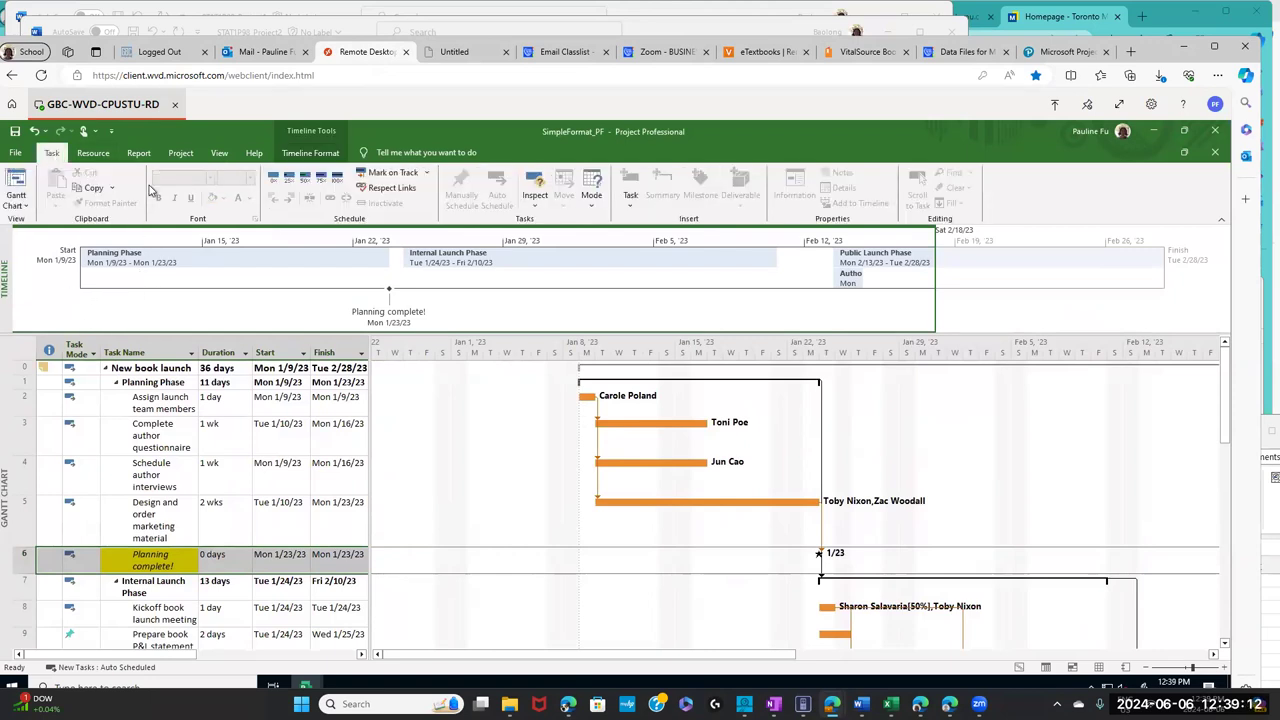
click(302, 156)
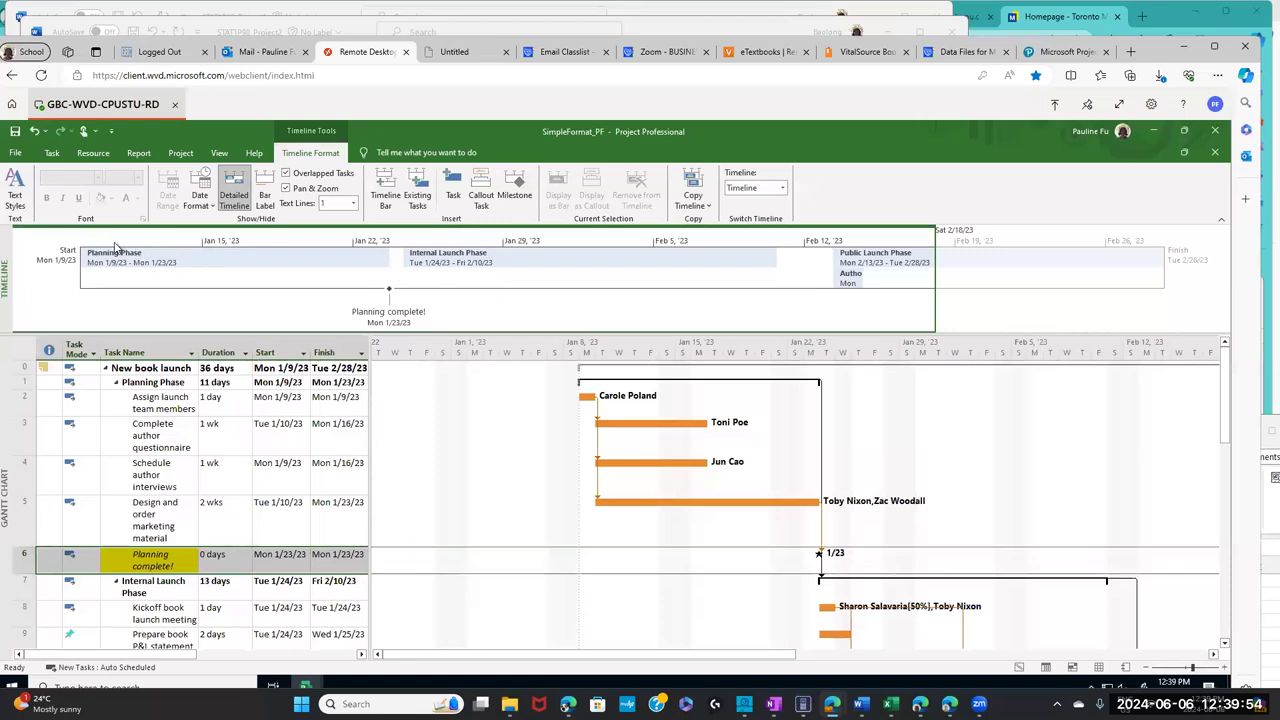
mouse_move(447, 272)
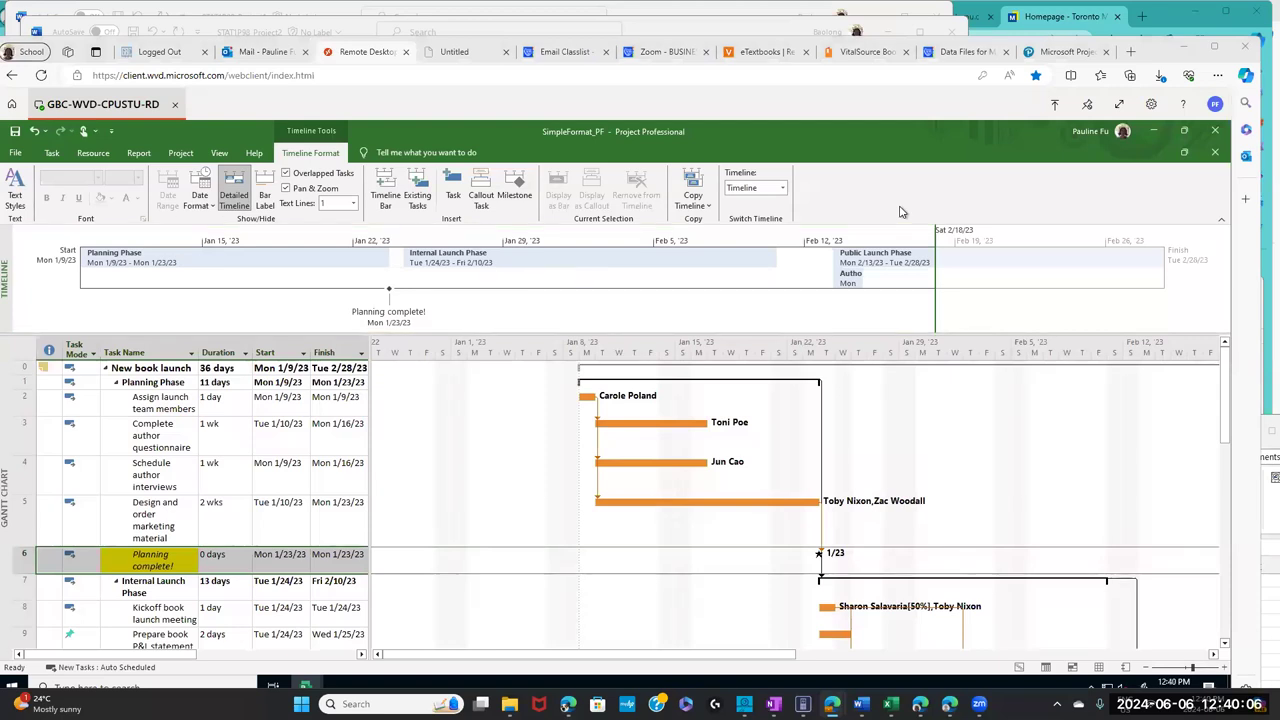
- Highlight textbook step 2 on making Author travel and appearances a callout, then return to the plan
click(850, 53)
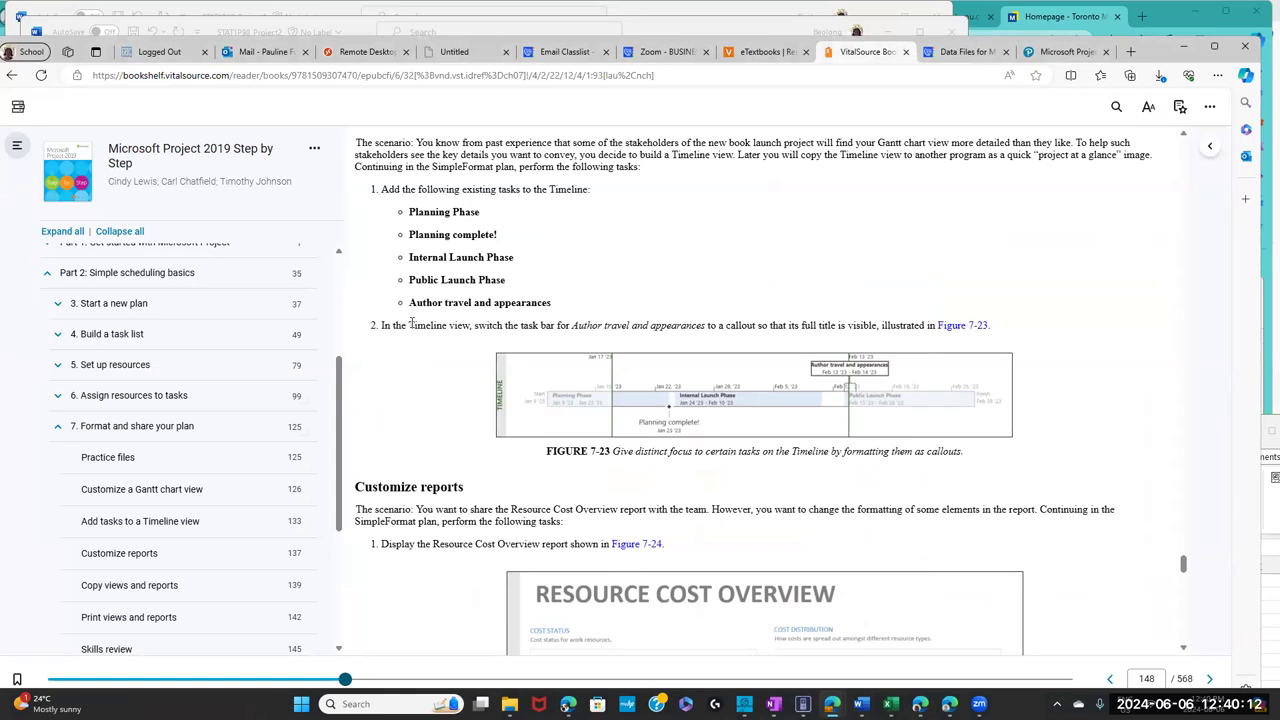
drag(452, 325, 760, 328)
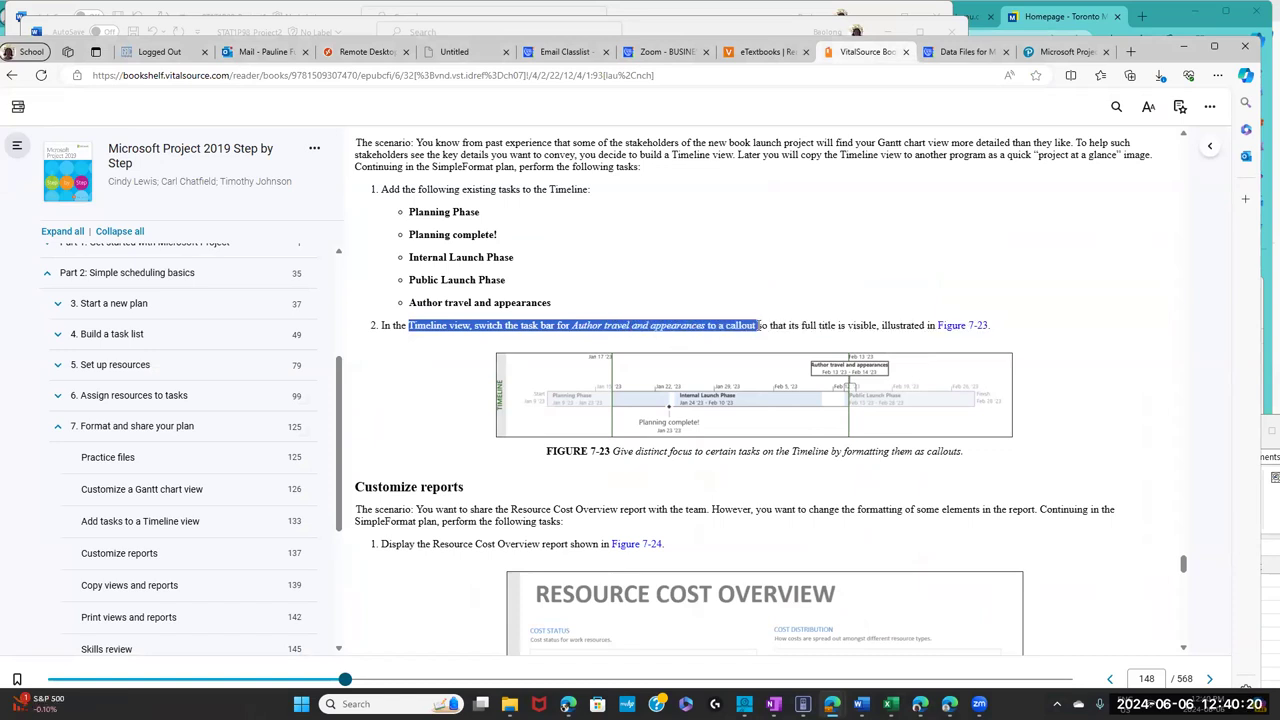
drag(808, 327, 900, 329)
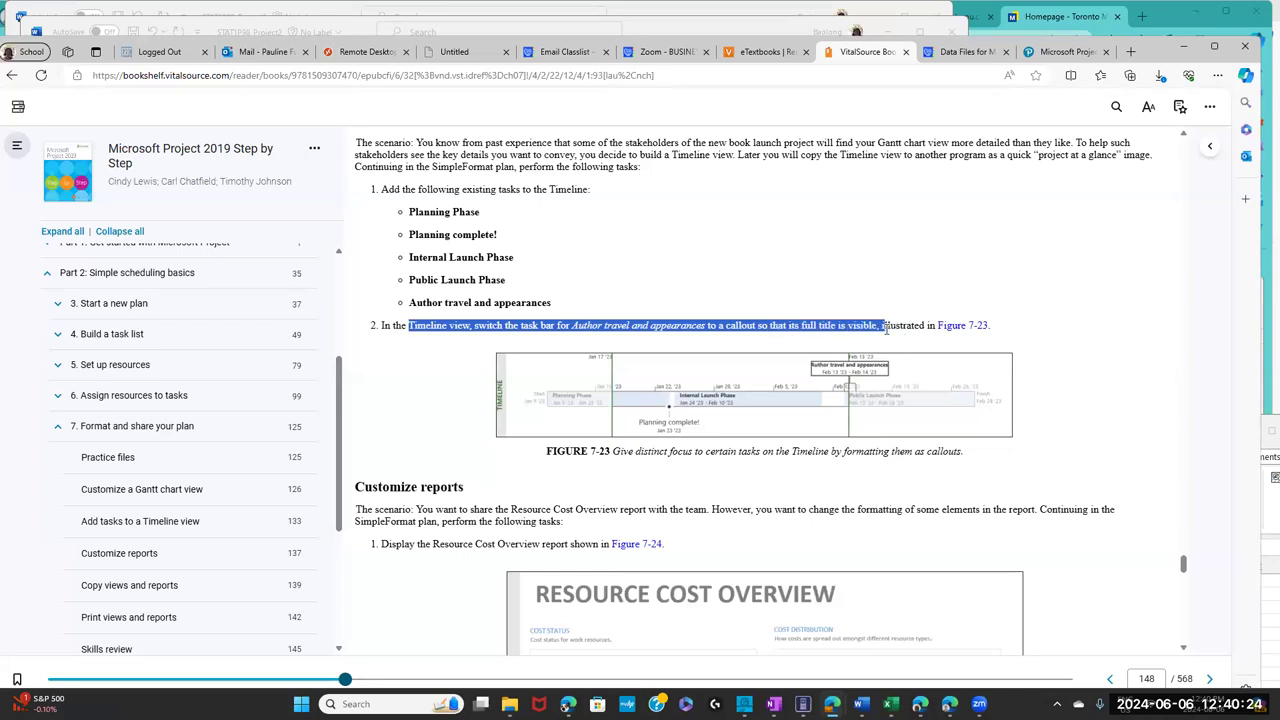
click(358, 58)
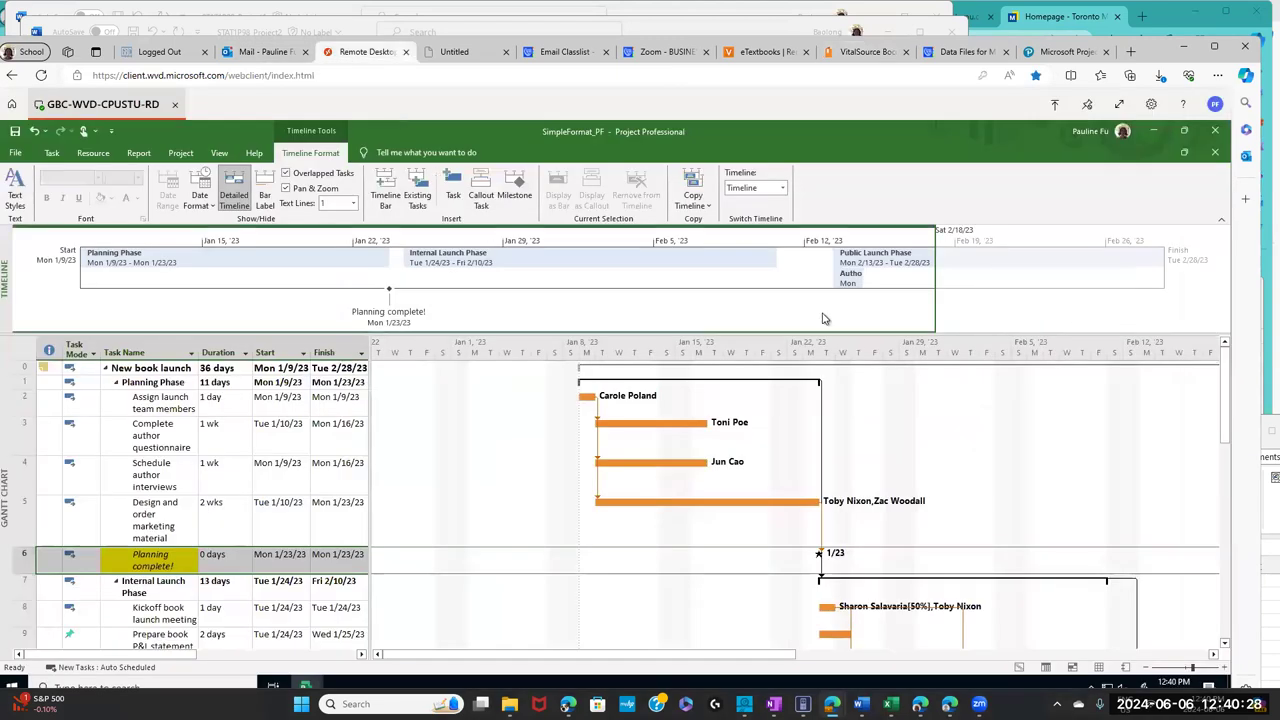
- Show the Author travel and appearances Timeline bar as a callout, then return to the textbook
mouse_move(851, 281)
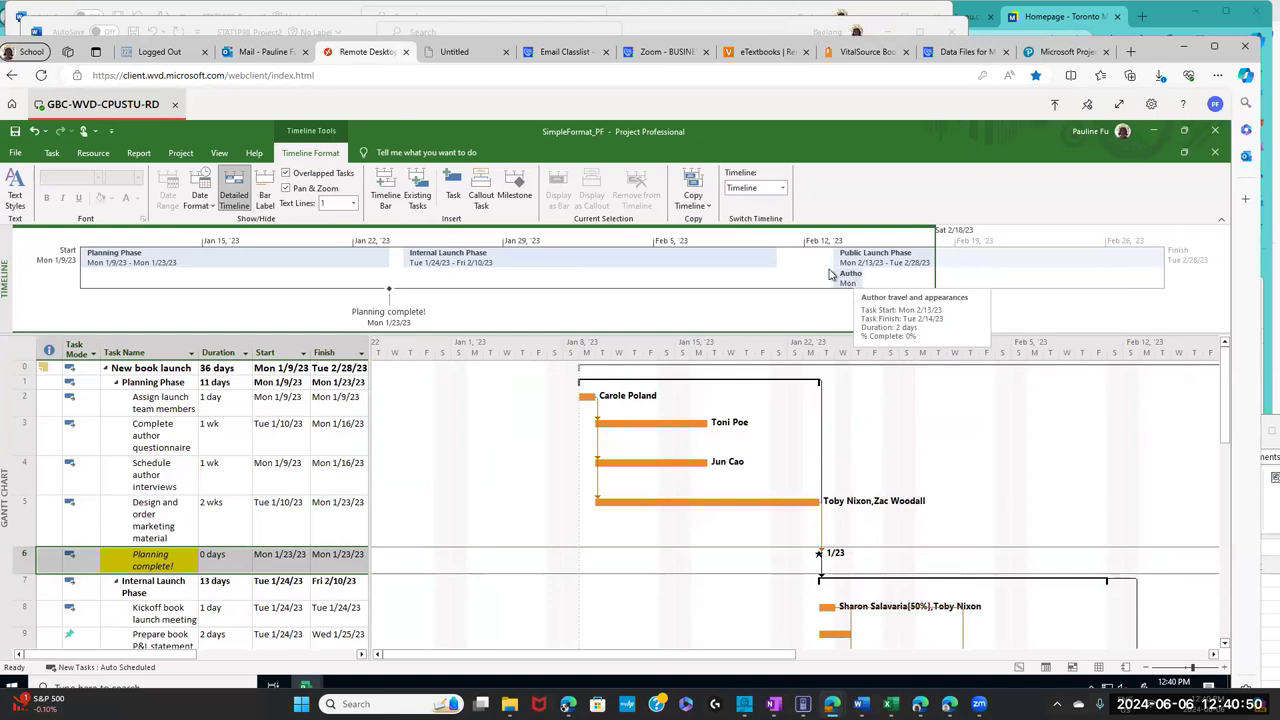
click(847, 282)
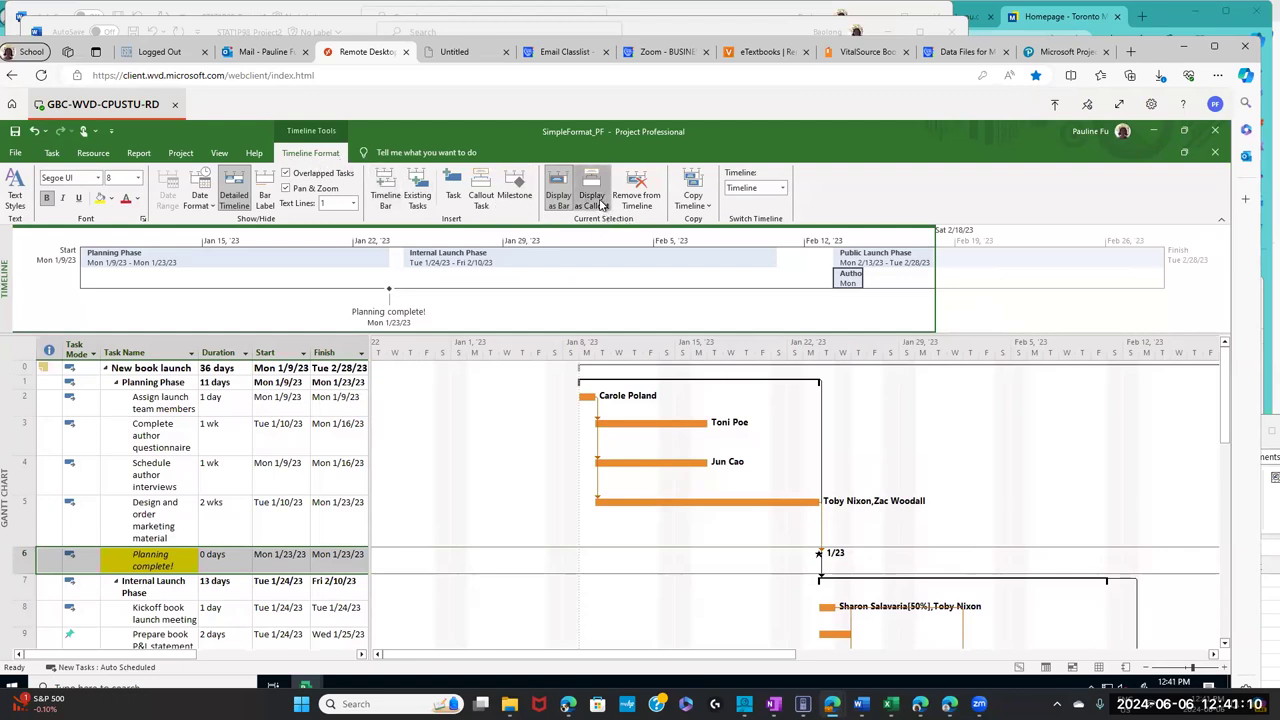
click(591, 196)
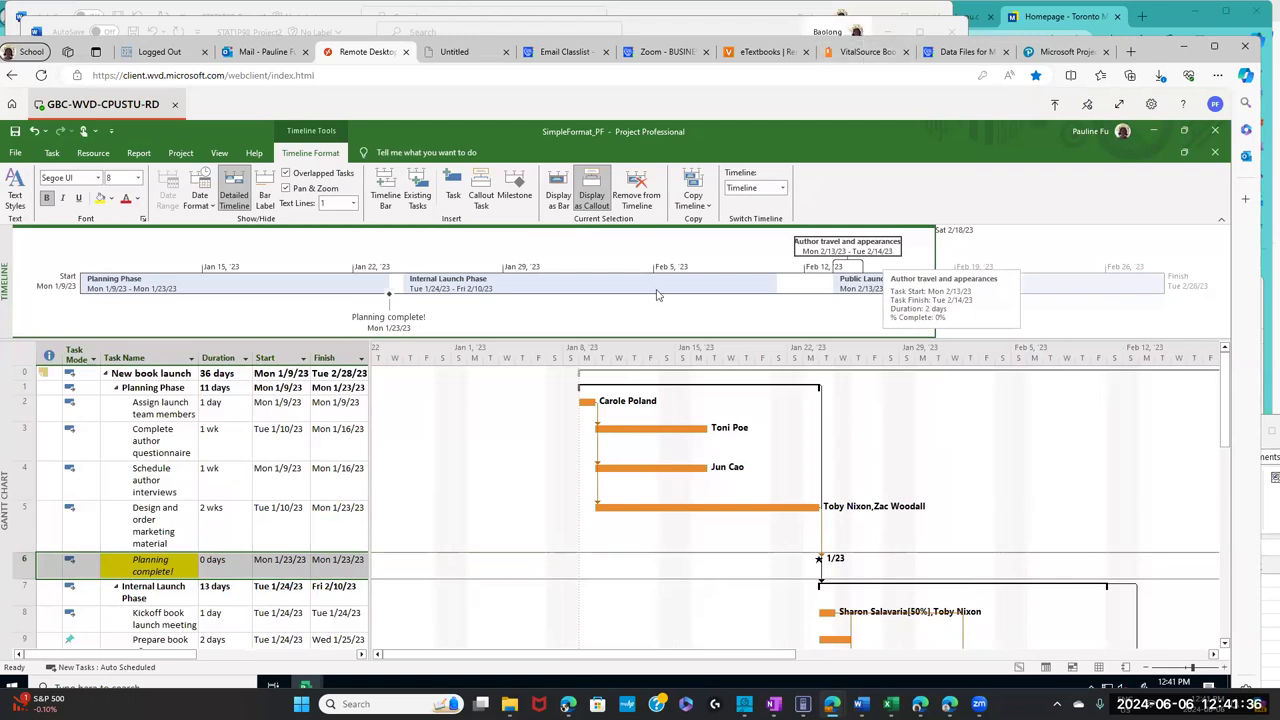
key(ctrl+Tab)
click(452, 438)
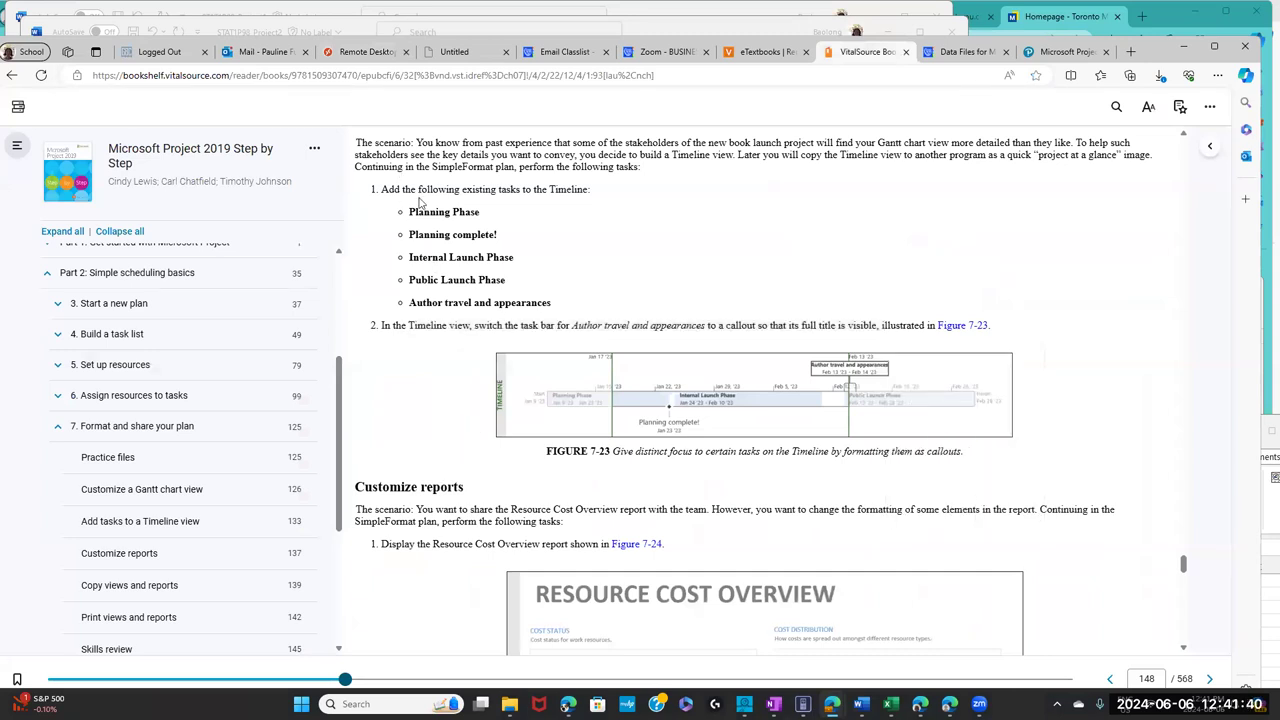
- Highlight the Customize reports heading and its Resource Cost Overview step, then return to the plan
drag(466, 490, 352, 488)
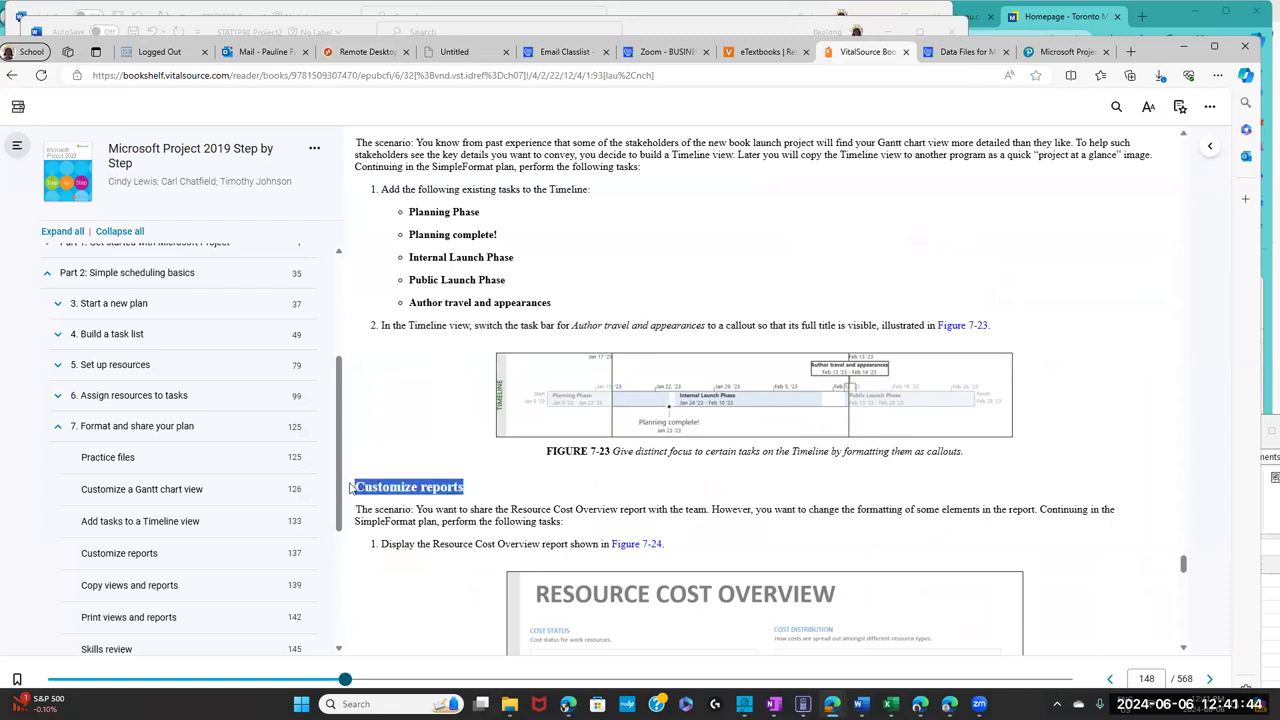
click(431, 549)
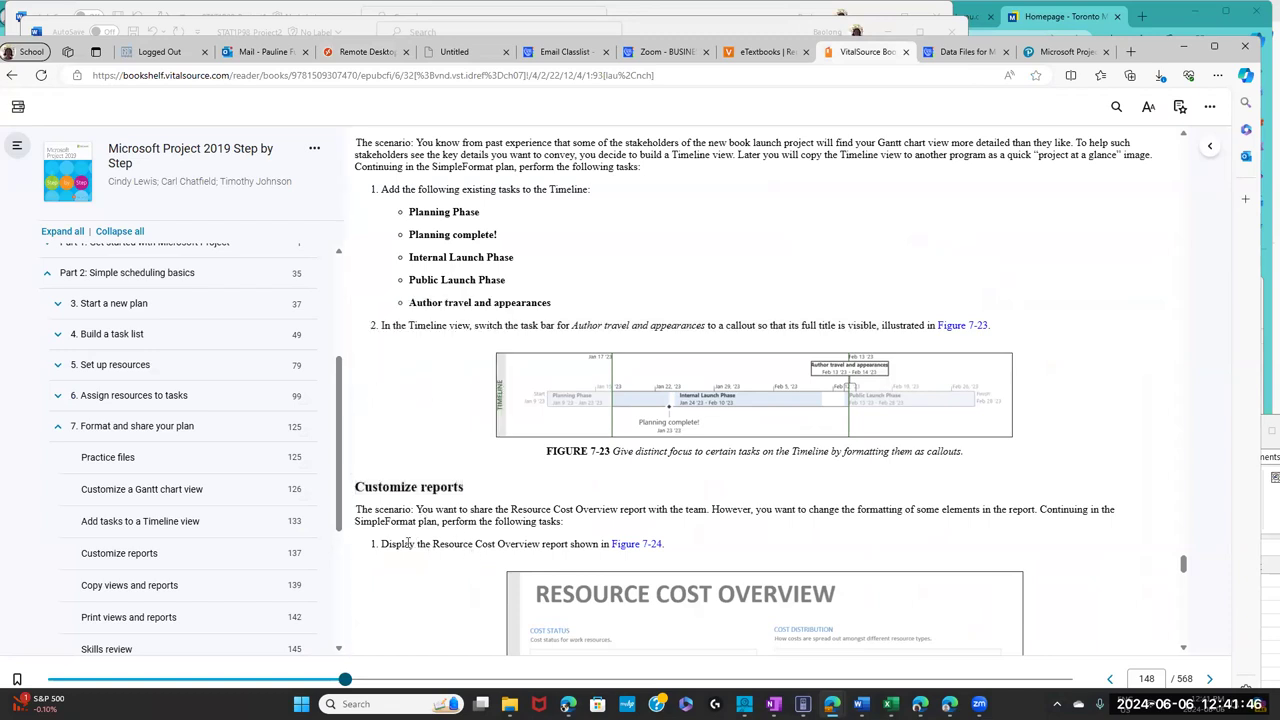
drag(383, 545, 569, 545)
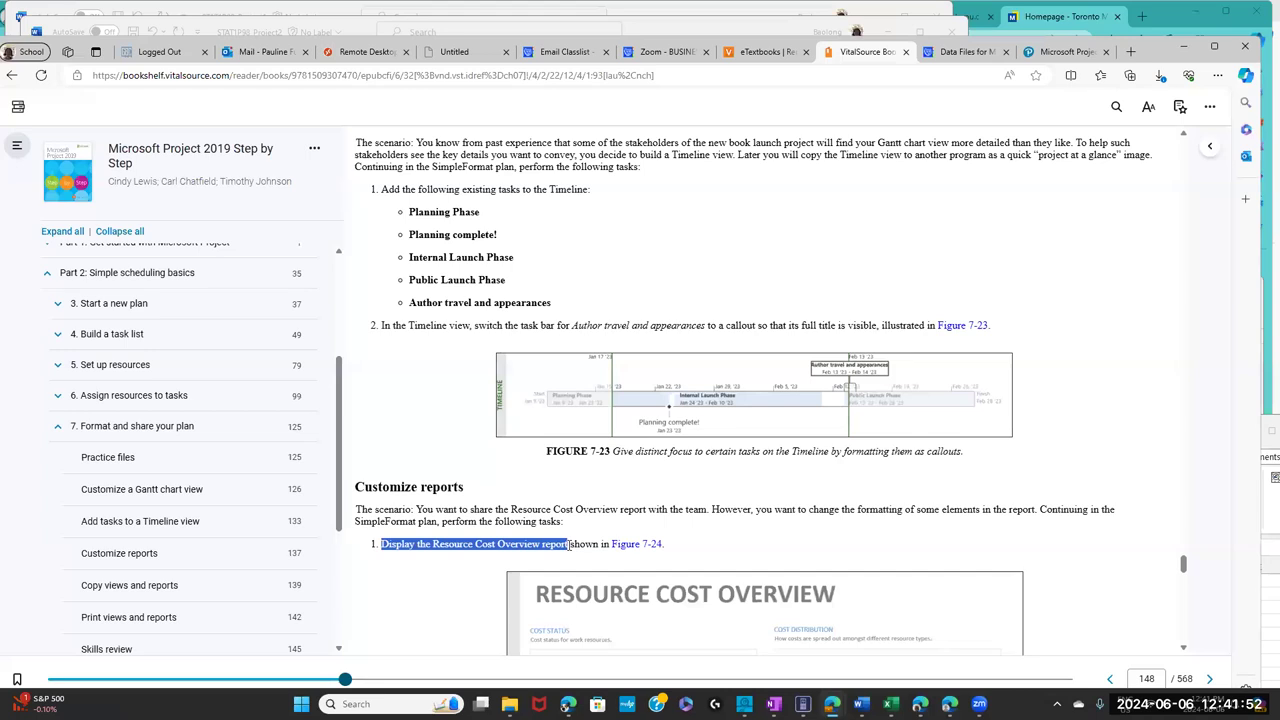
drag(569, 545, 571, 545)
click(352, 54)
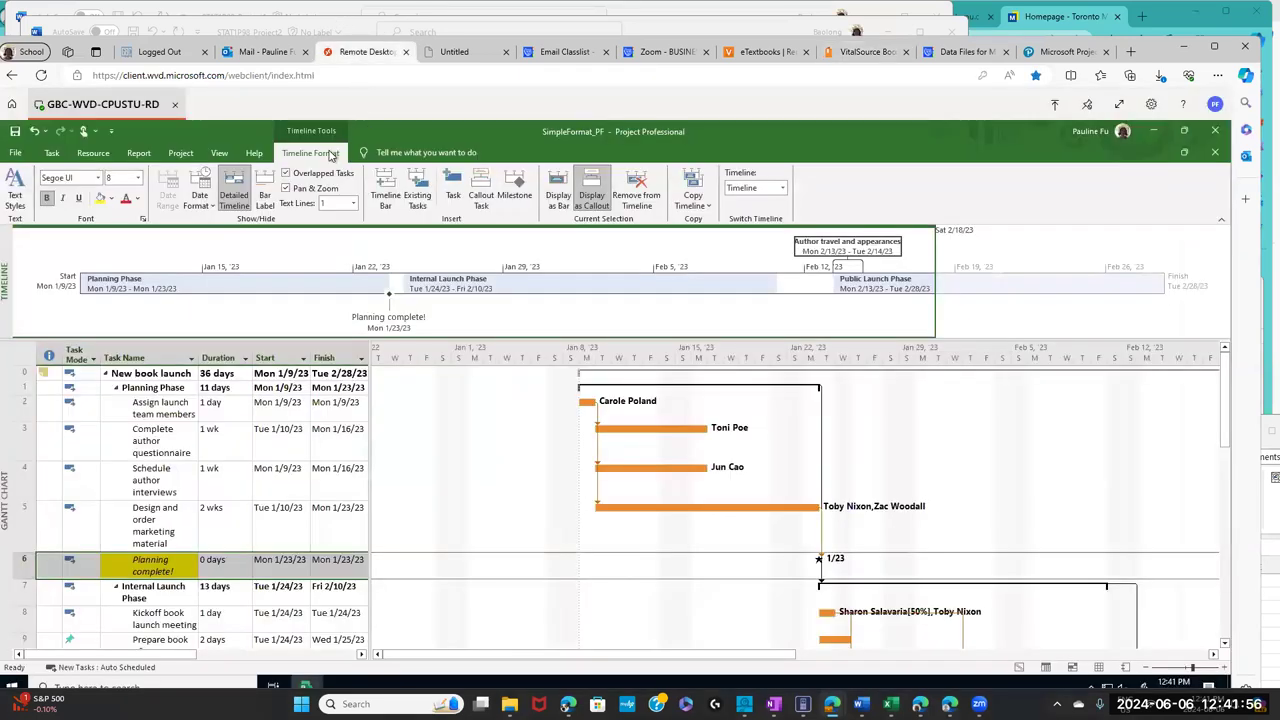
- Open the Resource Cost Overview report from Costs reports and scroll through its charts and table
click(139, 153)
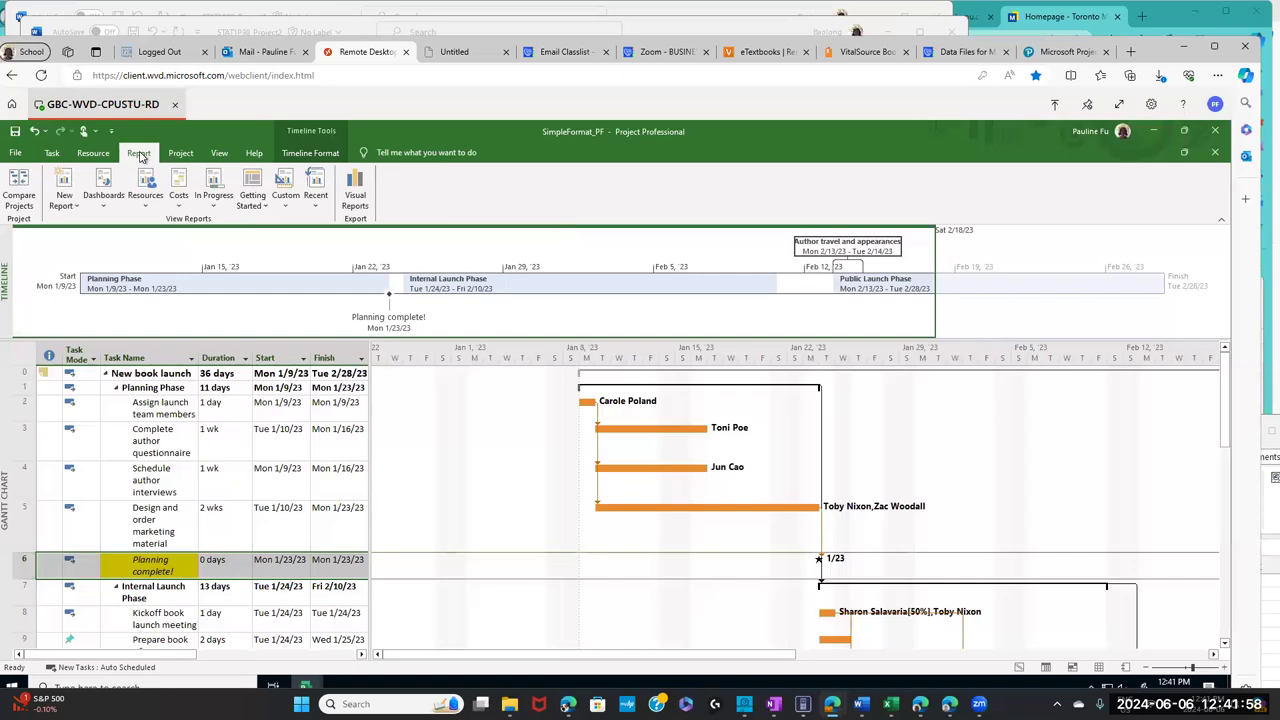
click(180, 206)
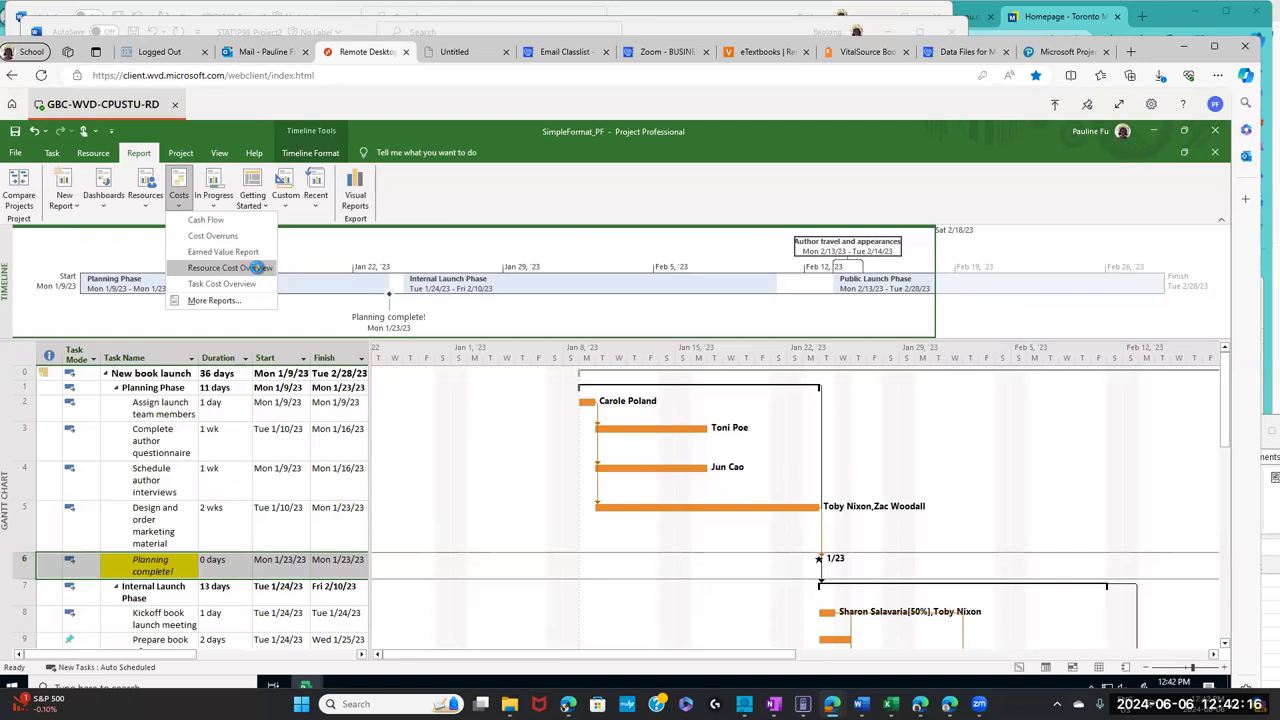
click(258, 268)
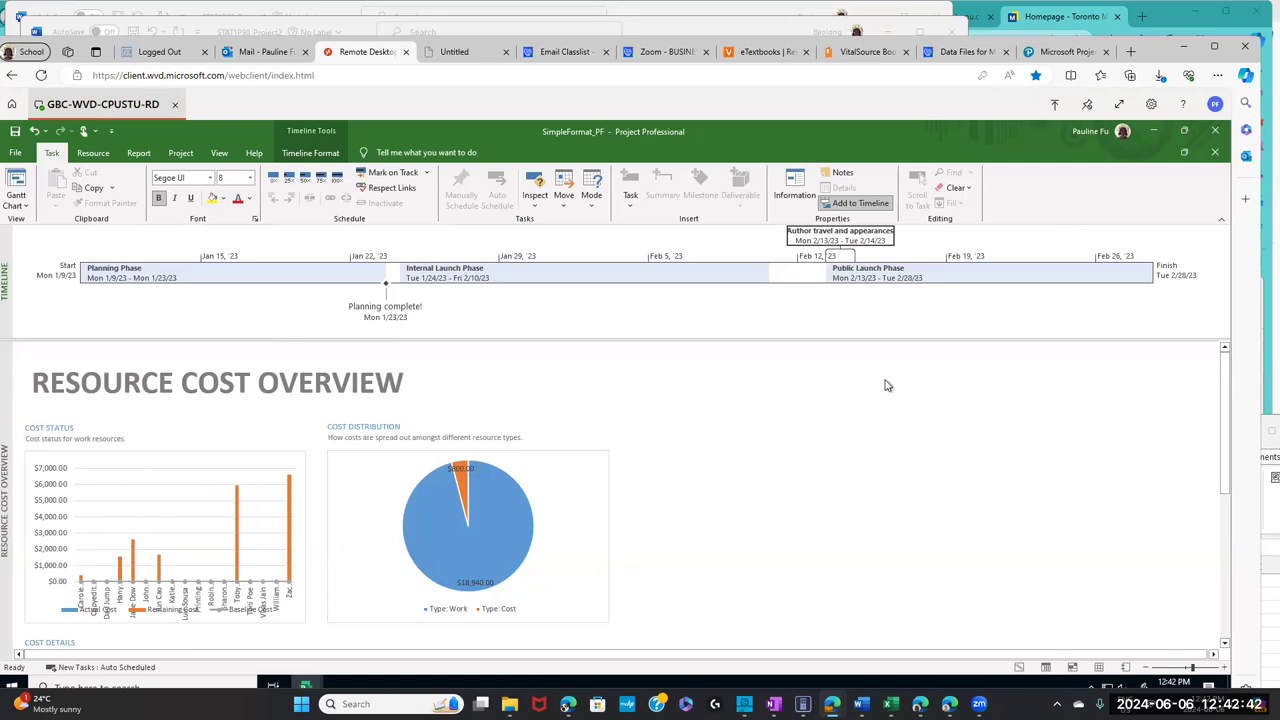
drag(1227, 372, 1218, 528)
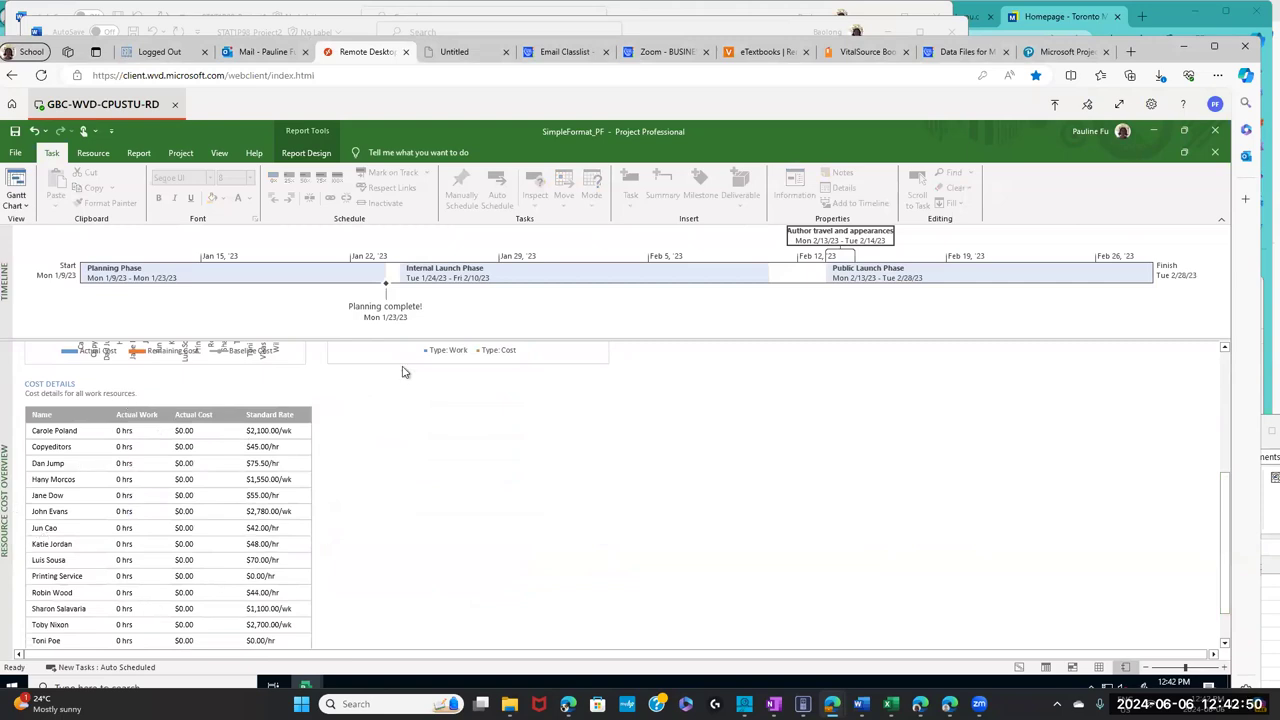
drag(1227, 506, 1243, 383)
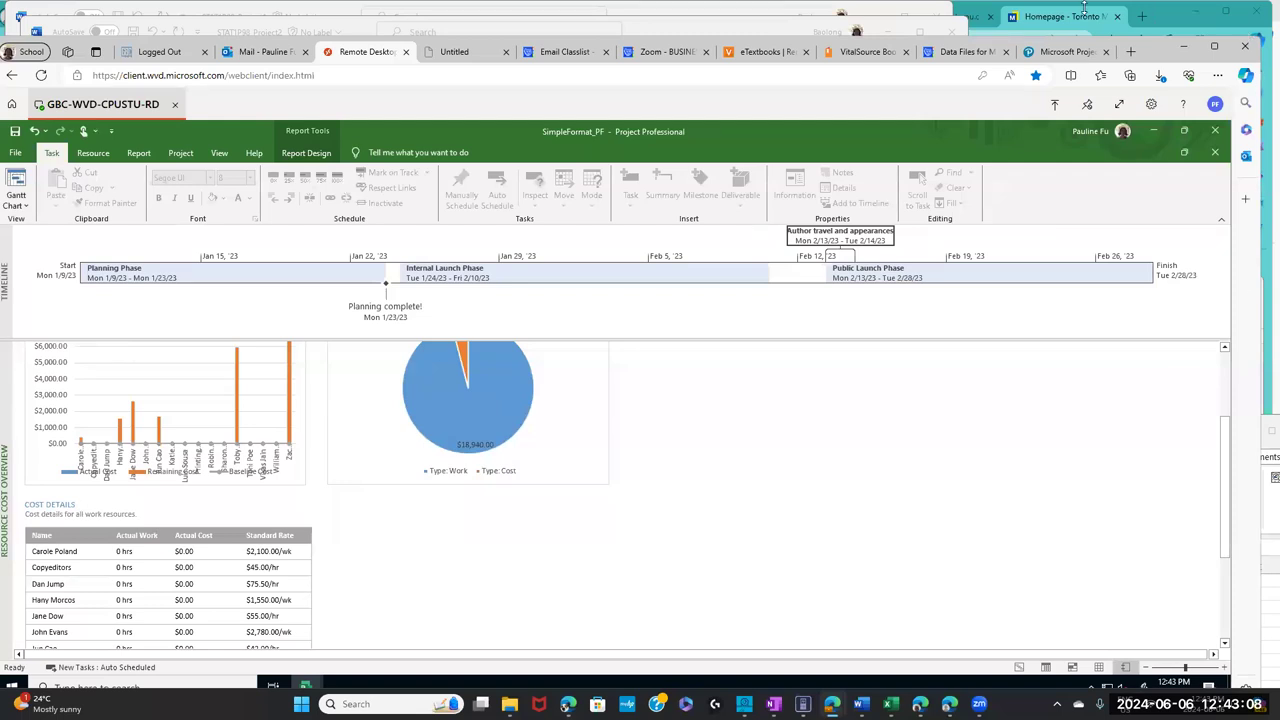
click(857, 58)
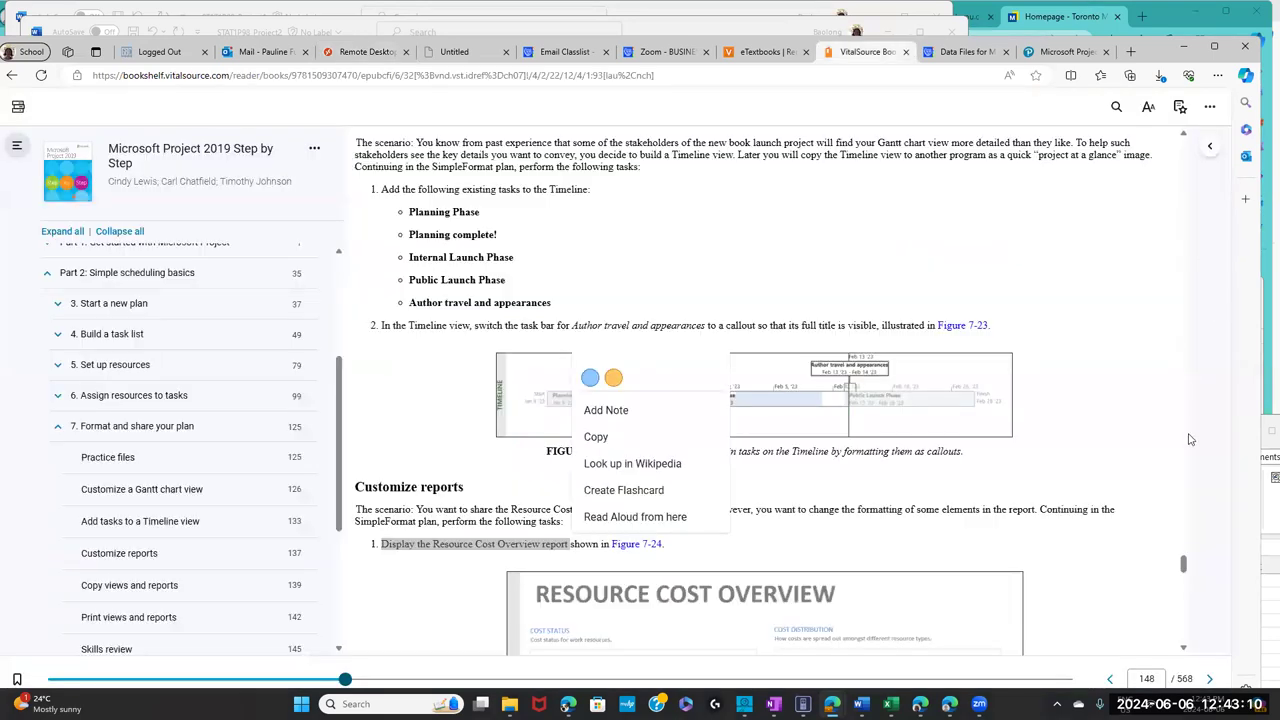
- Scroll to Figures 7-24 and 7-25 and highlight step 2 on the pie chart's Style 7
scroll(1183, 570, down, 6)
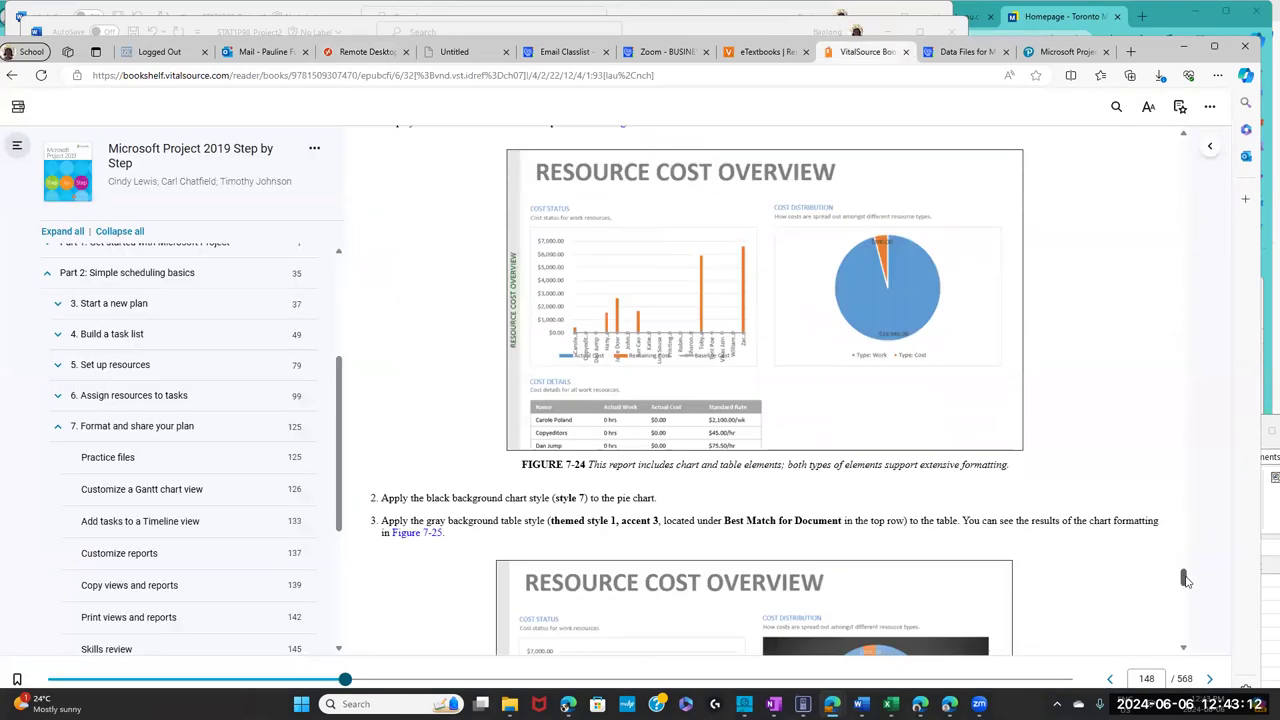
scroll(1185, 584, down, 1)
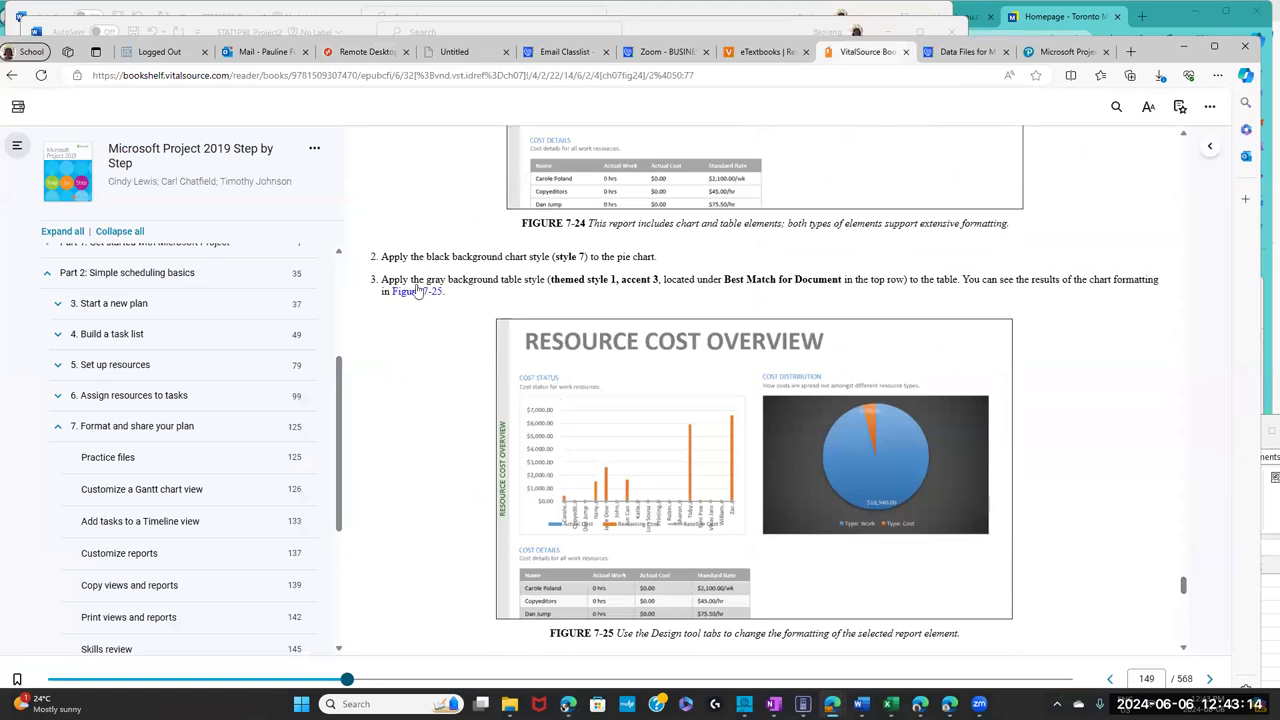
drag(412, 256, 683, 259)
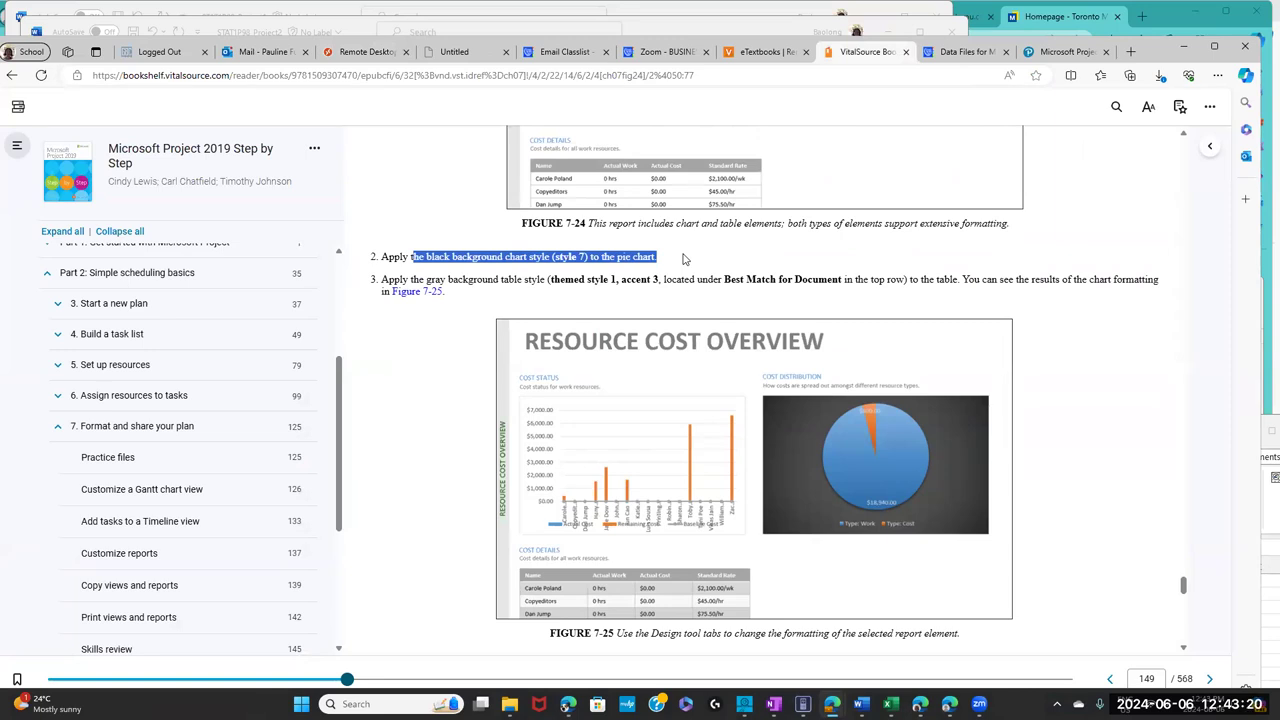
drag(683, 259, 683, 259)
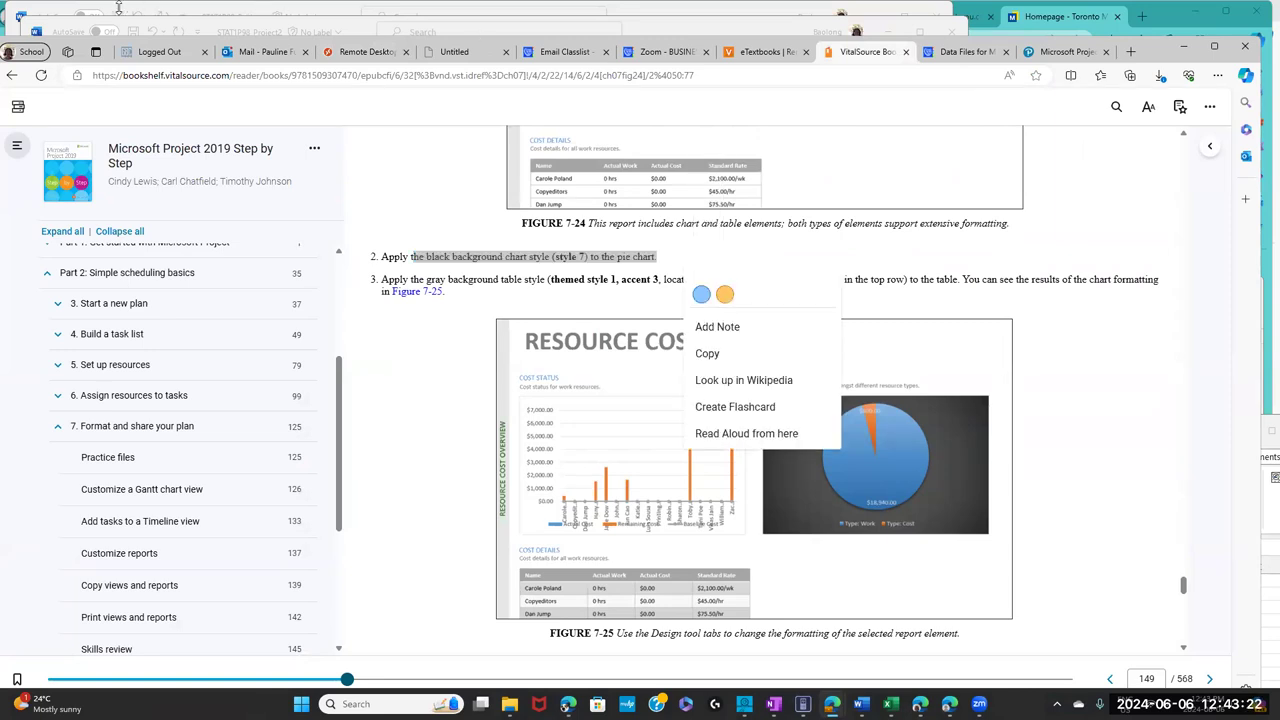
click(372, 53)
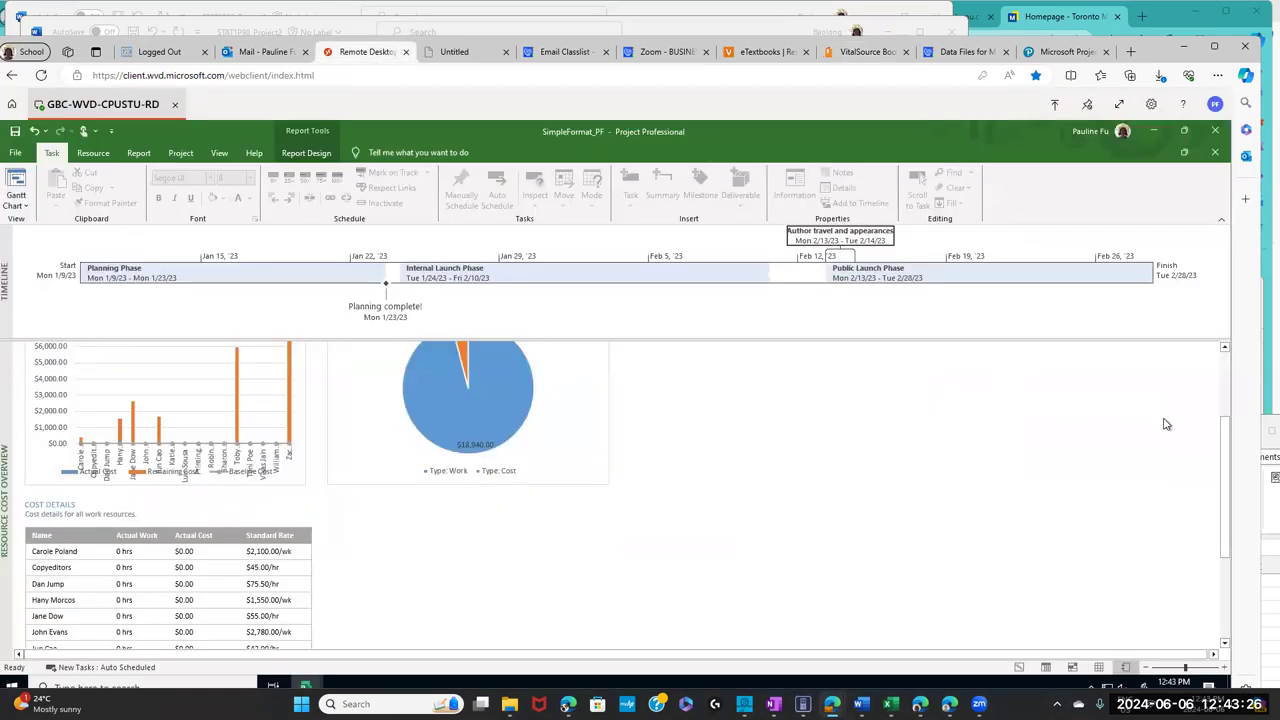
- Select the Cost Distribution pie chart in the Resource Cost Overview report
scroll(1226, 450, up, 2)
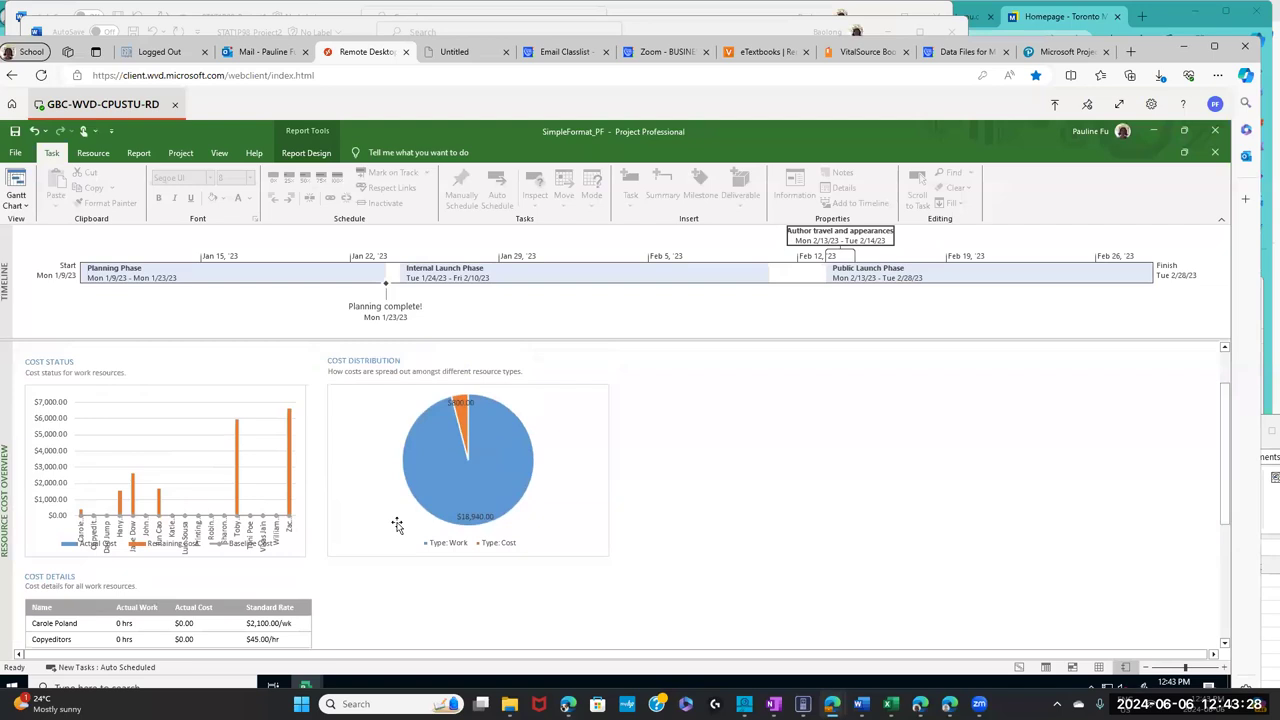
click(347, 433)
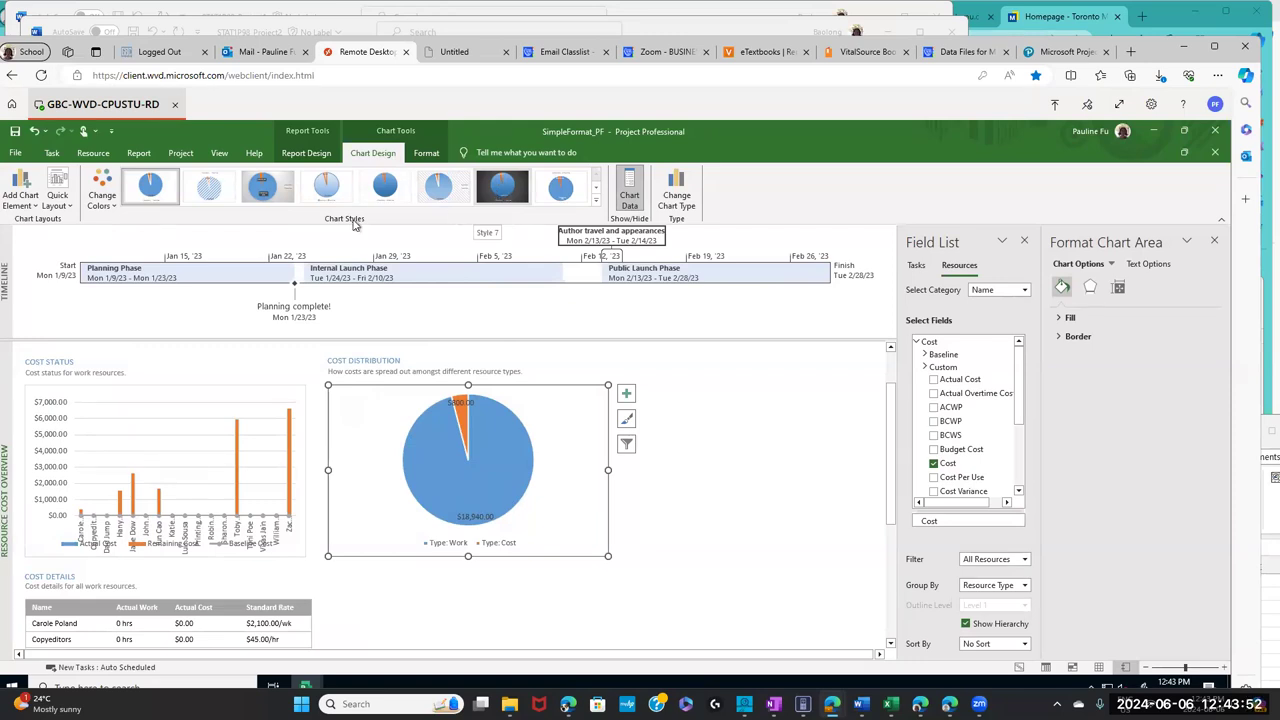
click(139, 153)
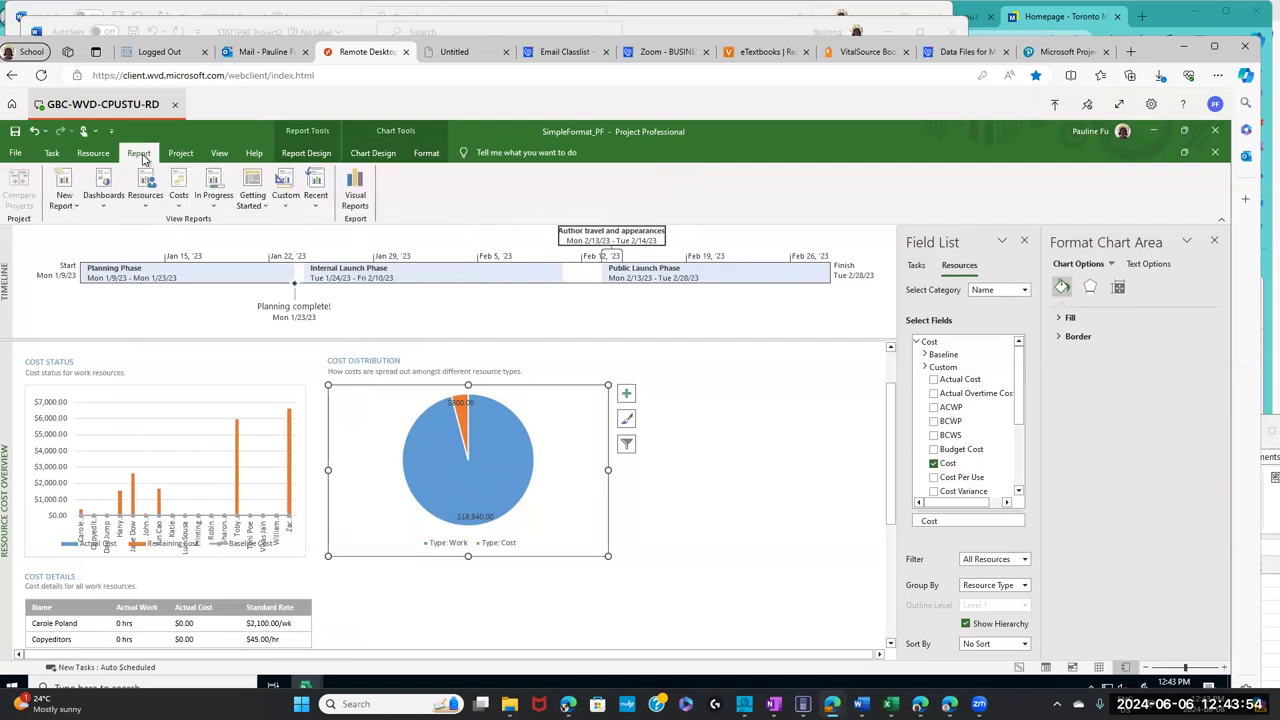
click(178, 198)
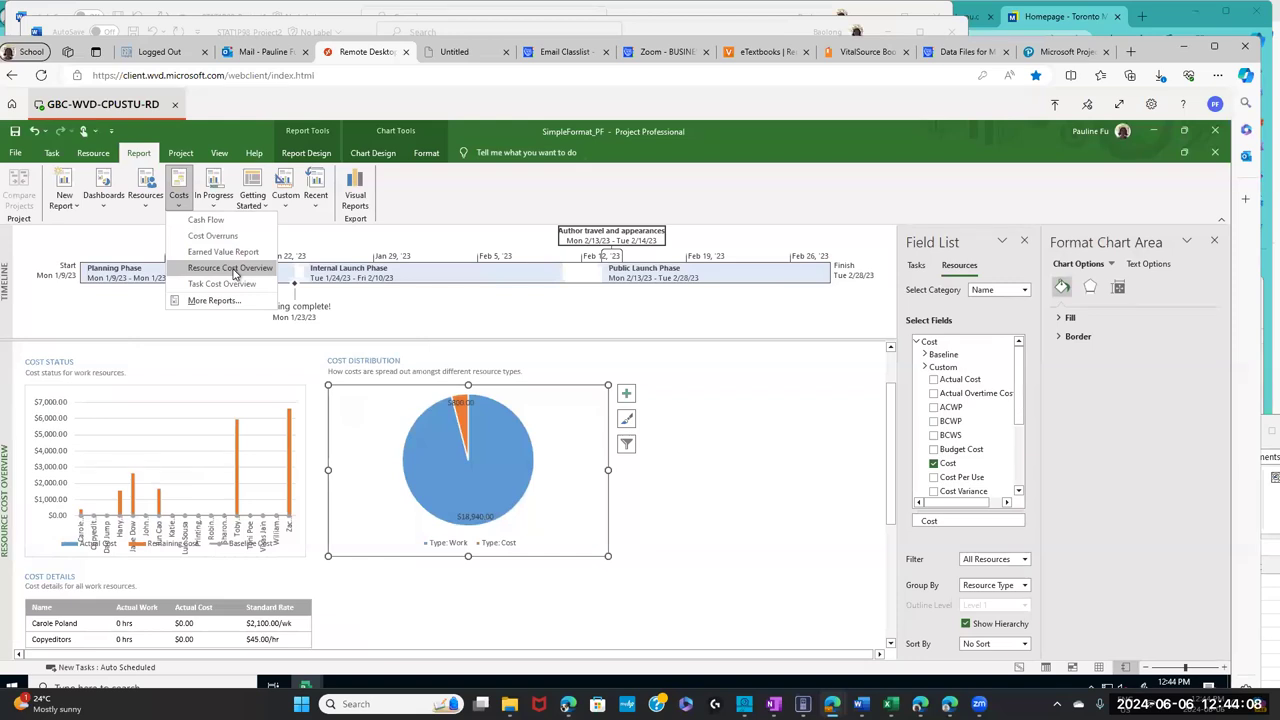
click(365, 405)
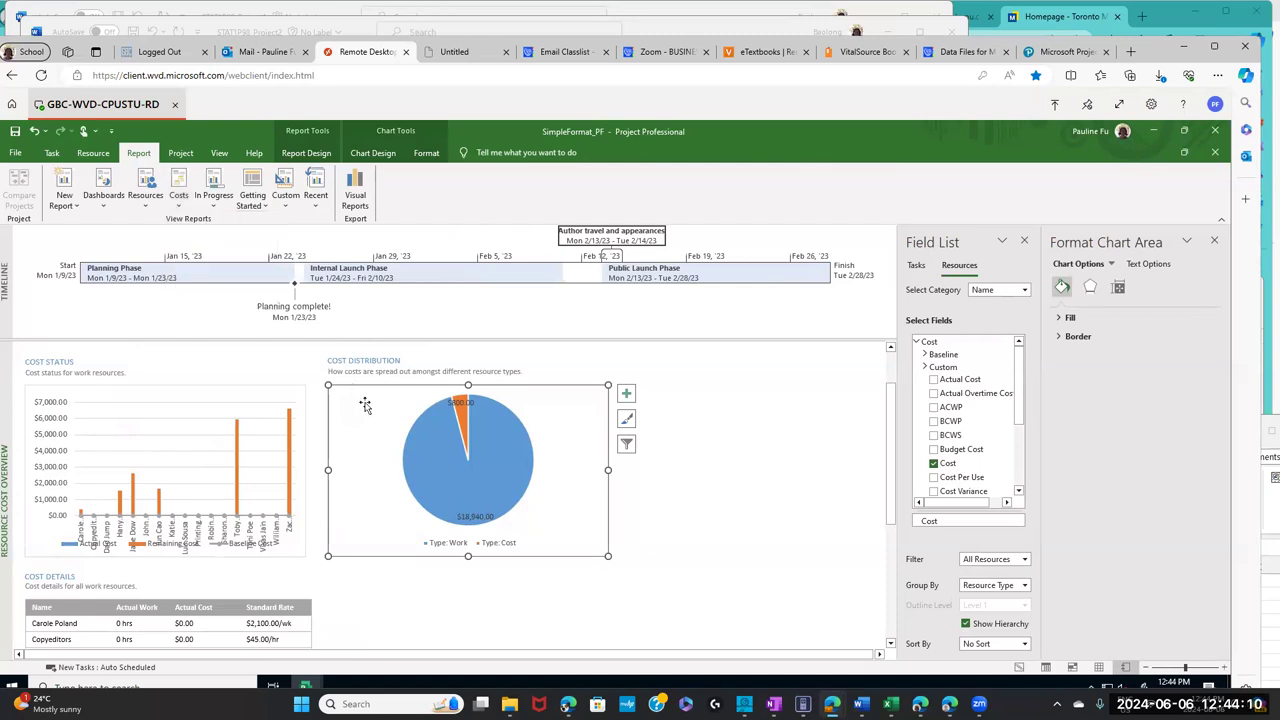
- Apply the black-background chart Style 7 to the pie chart
click(373, 153)
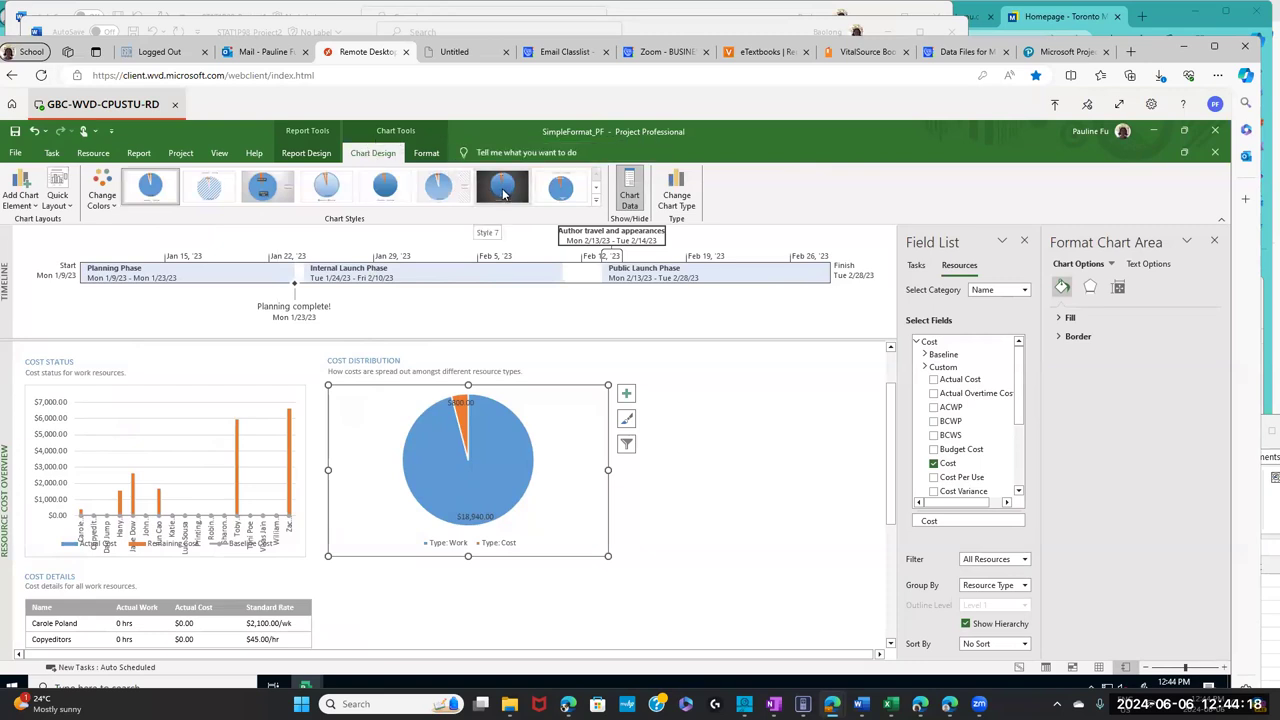
click(503, 192)
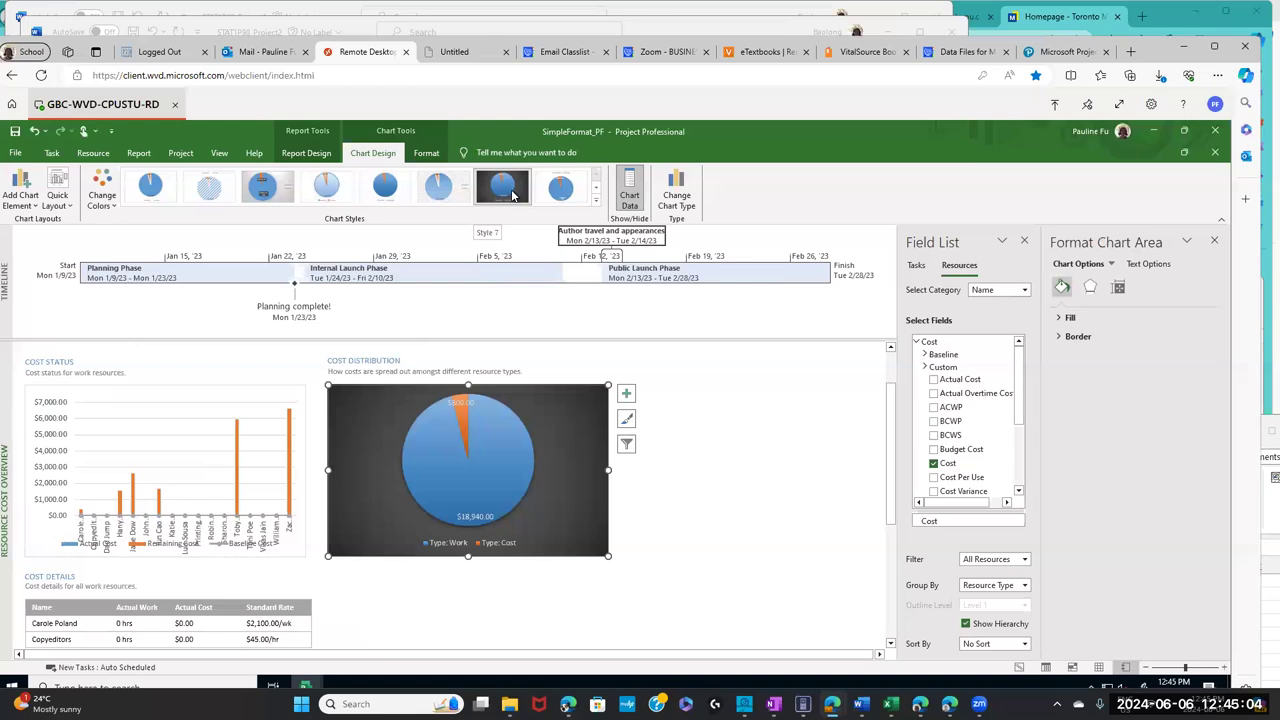
click(512, 195)
- Highlight the textbook's step about the gray background table style, then return to the Project report
click(846, 60)
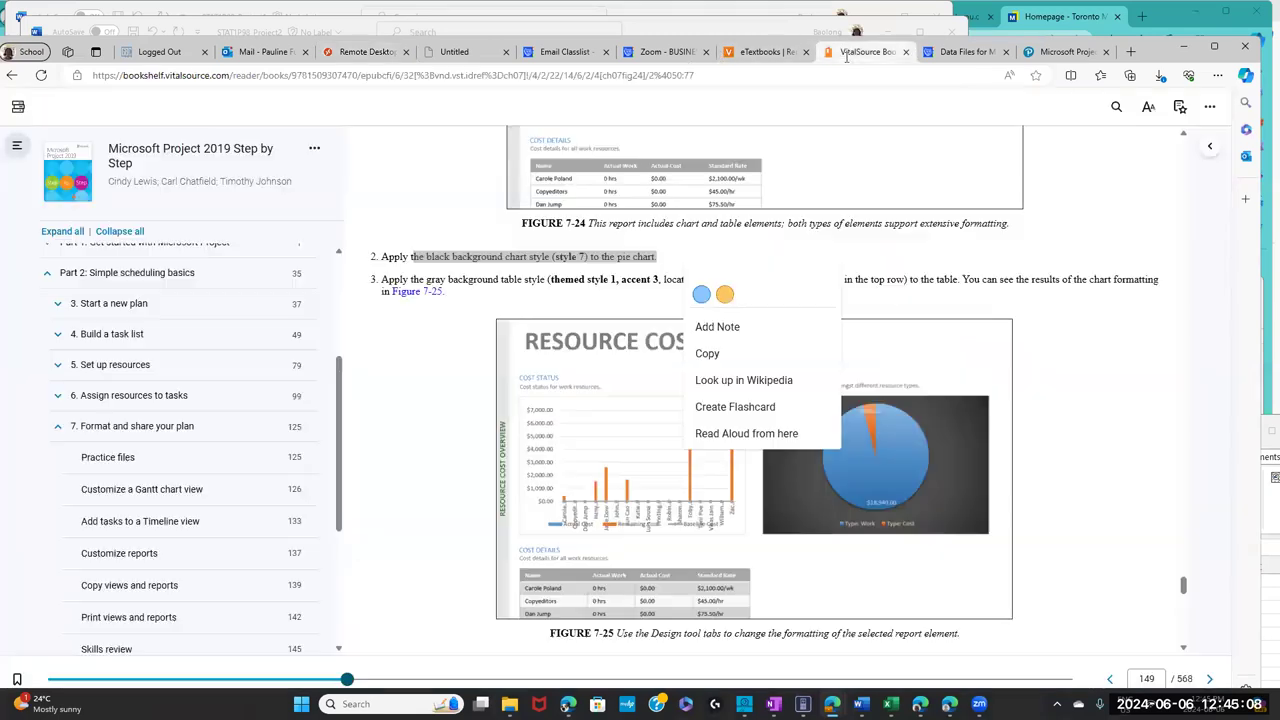
click(417, 297)
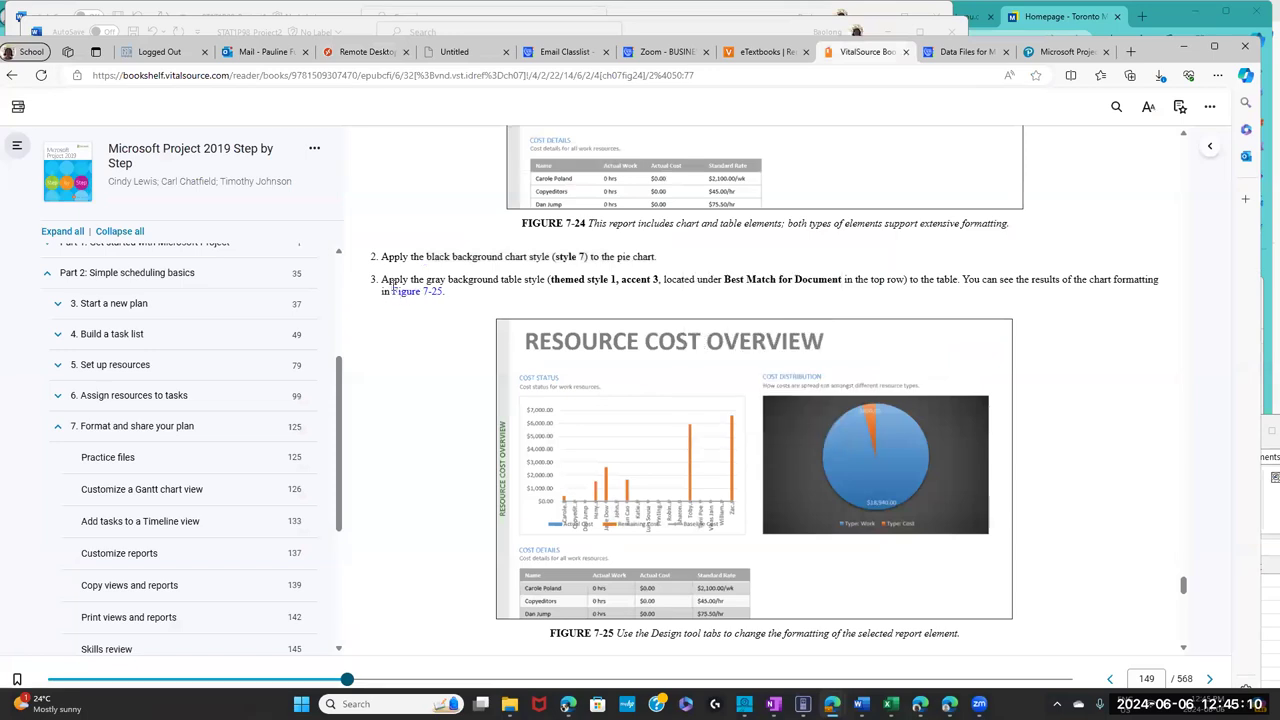
drag(411, 280, 540, 279)
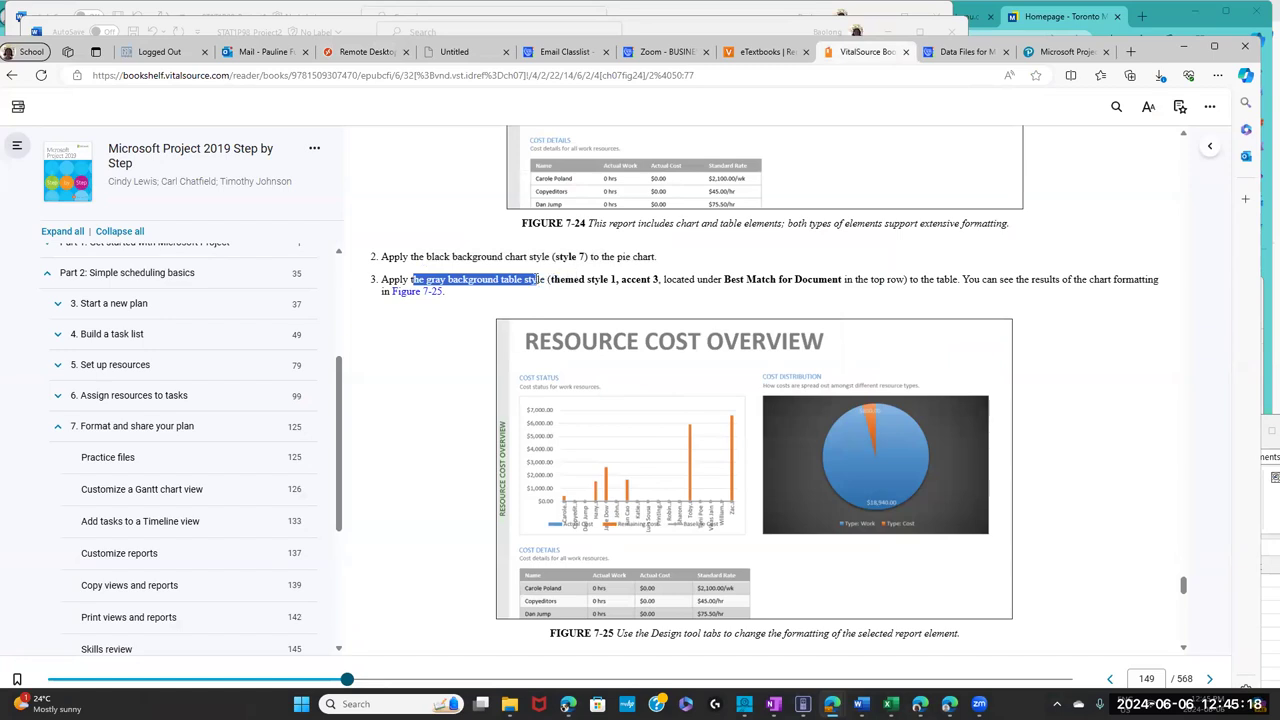
drag(540, 279, 540, 279)
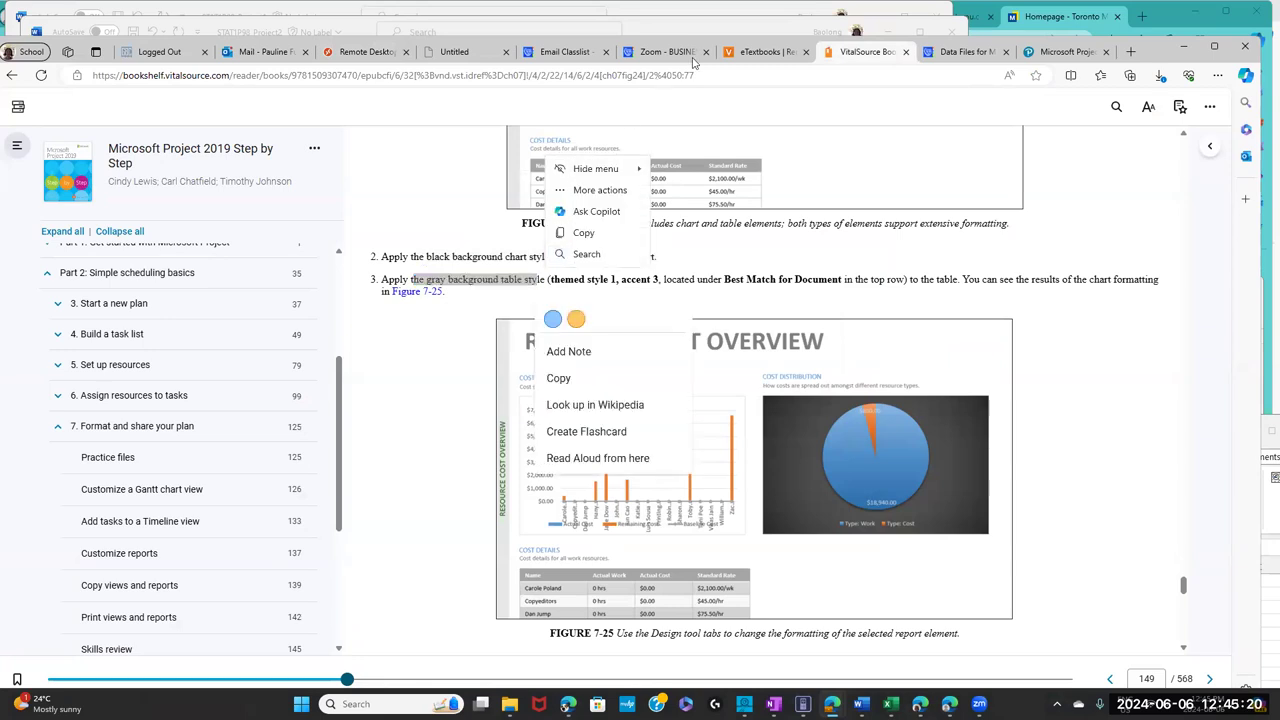
click(357, 55)
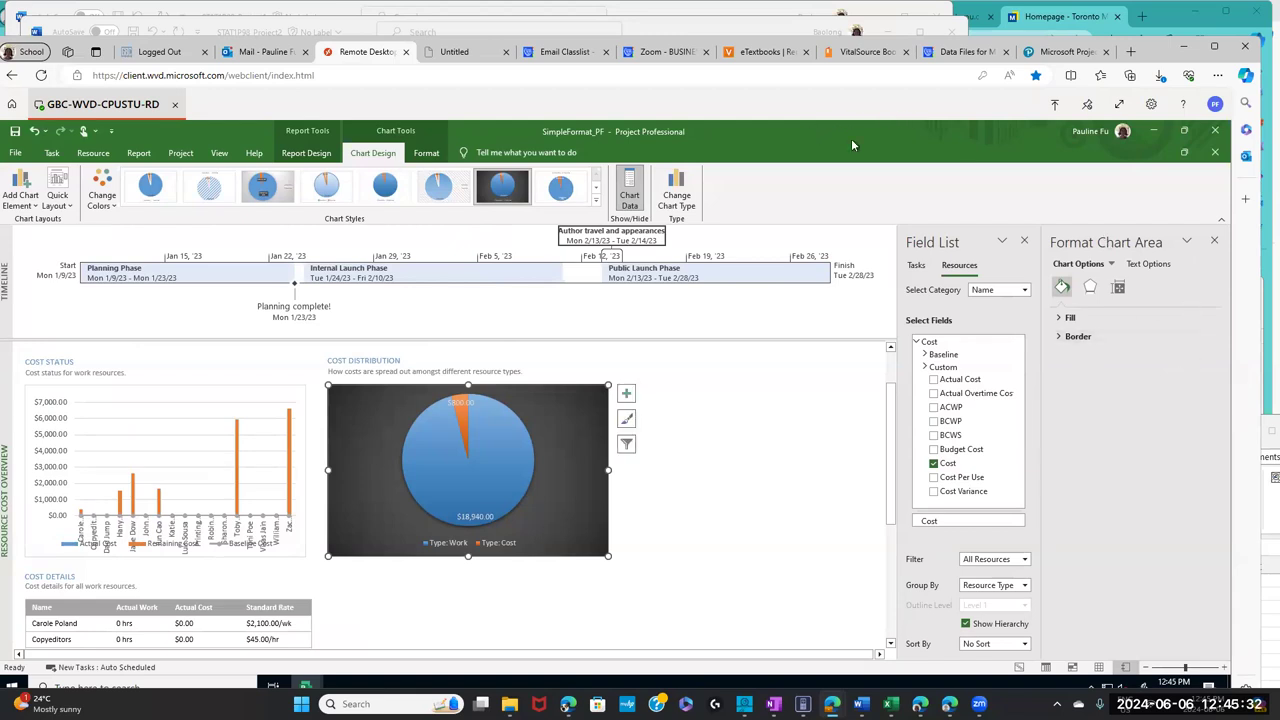
- Select the Cost Details table and close the formatting side pane
click(86, 613)
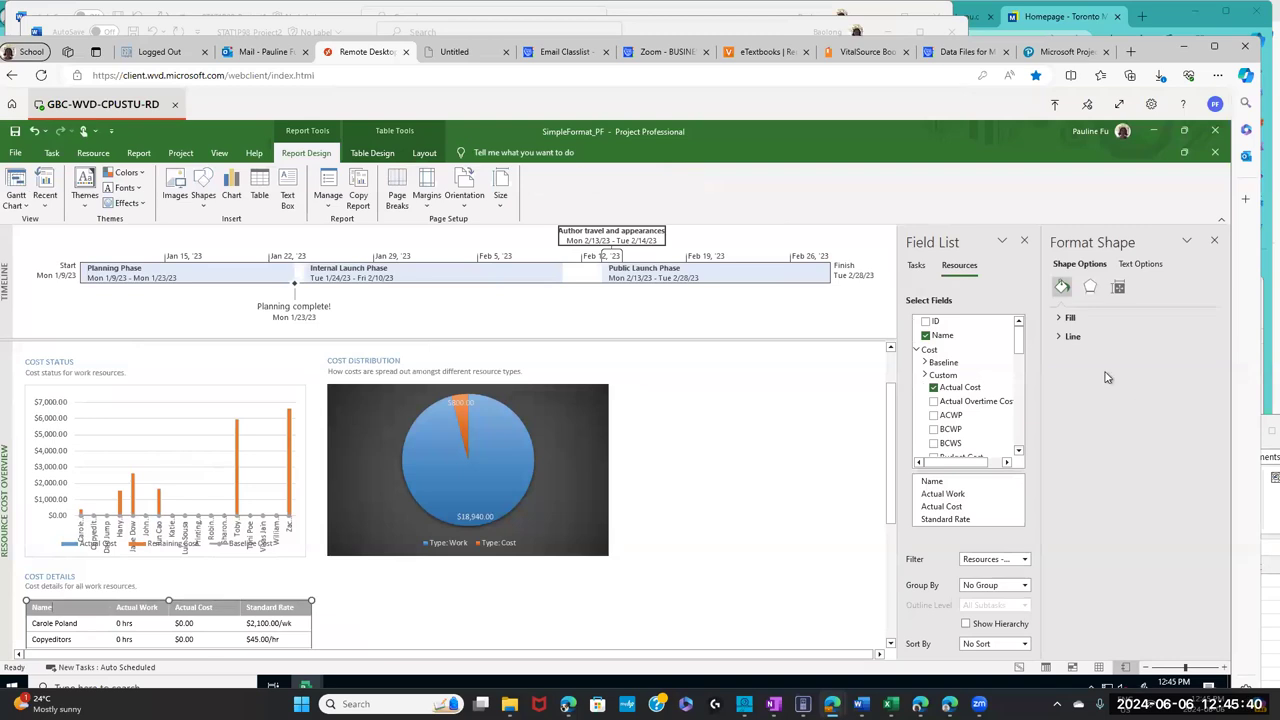
click(1214, 244)
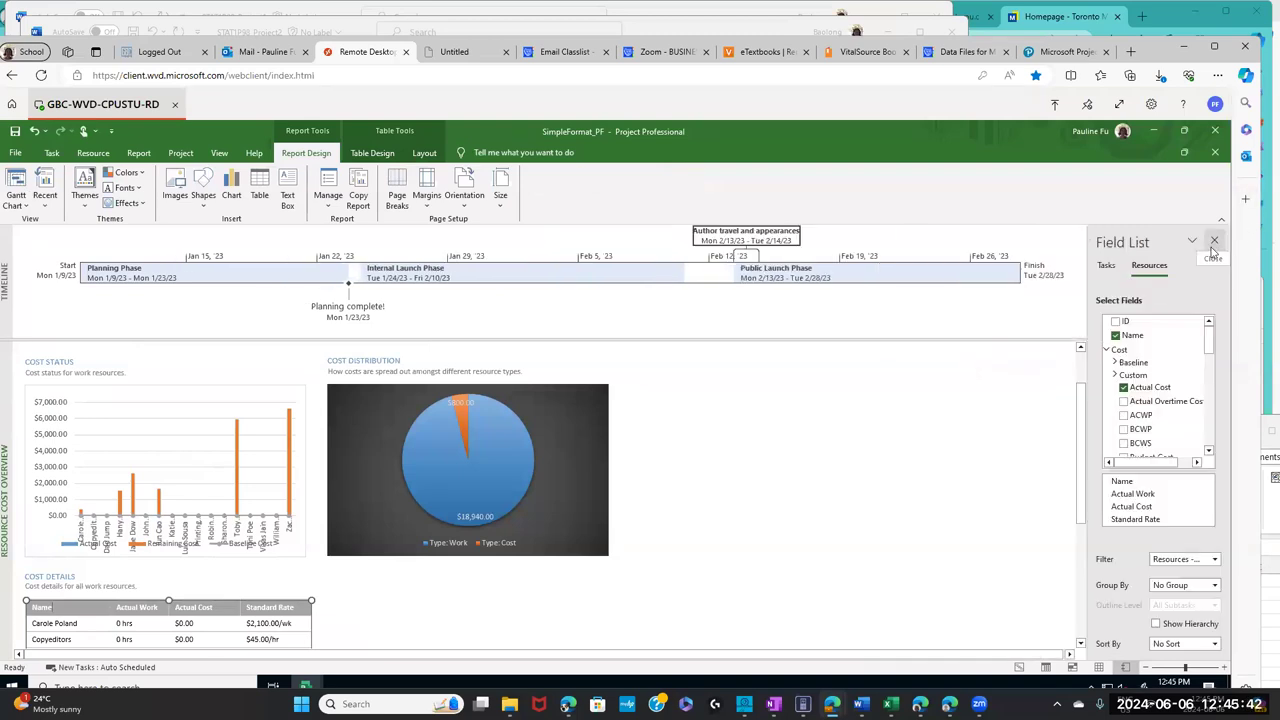
drag(1080, 408, 1080, 505)
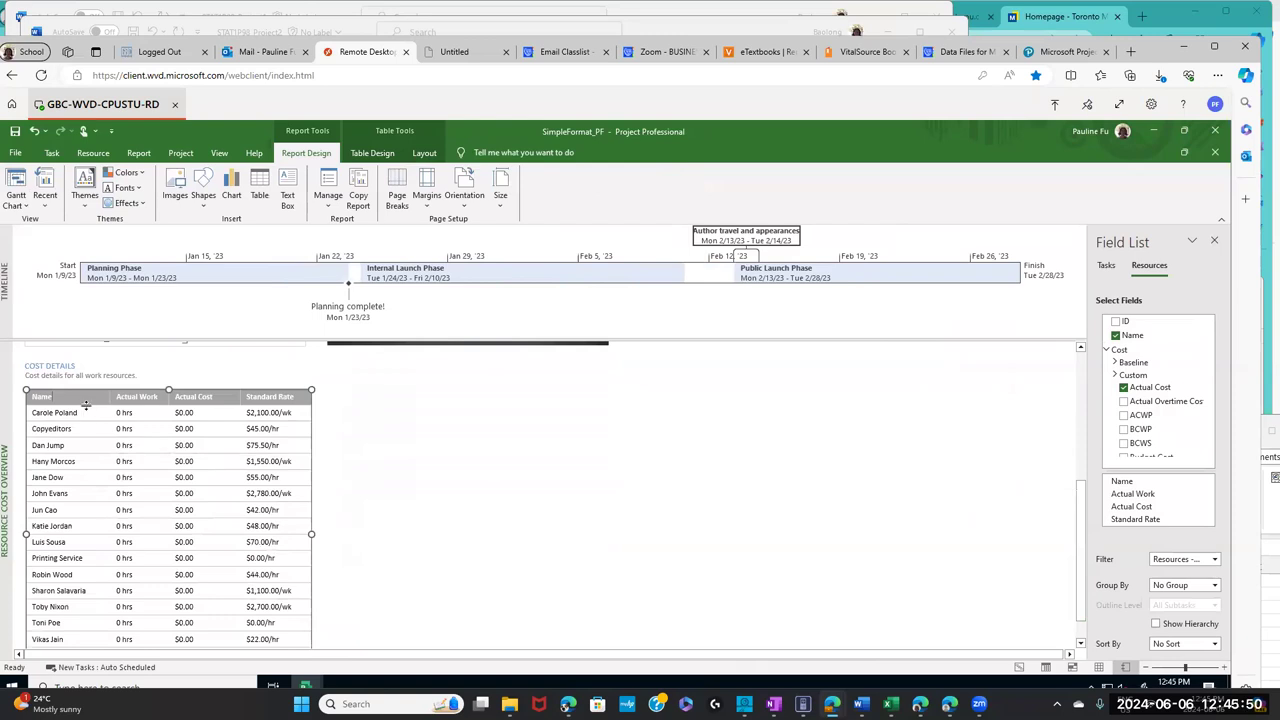
triple_click(64, 412)
click(99, 444)
- Apply the gray Themed Style 1 - Accent 3 table style to the Cost Details table
click(385, 156)
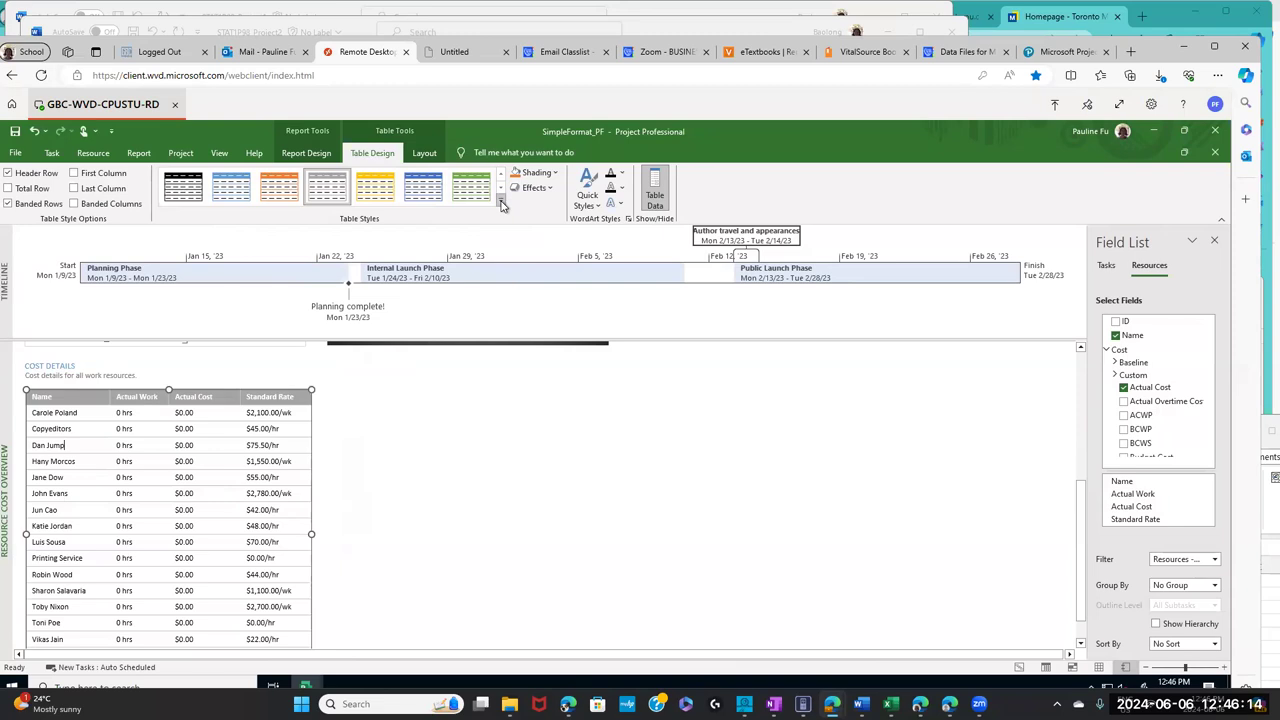
click(502, 204)
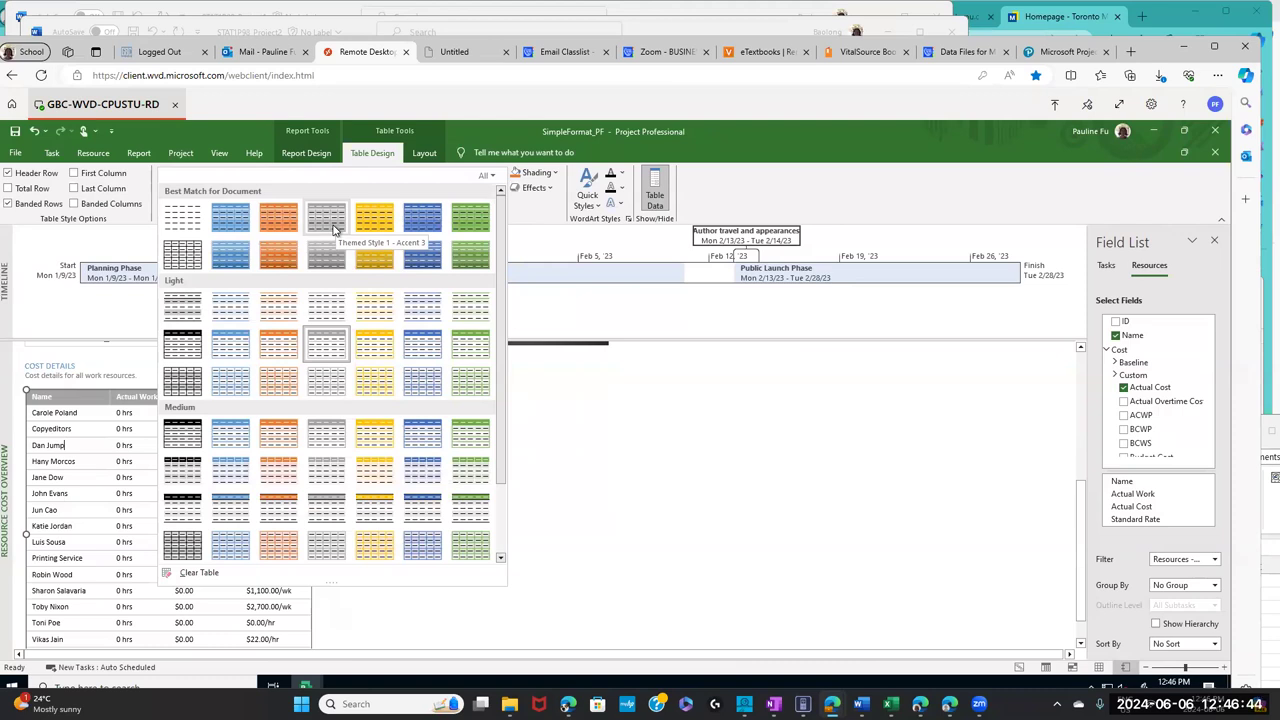
click(333, 228)
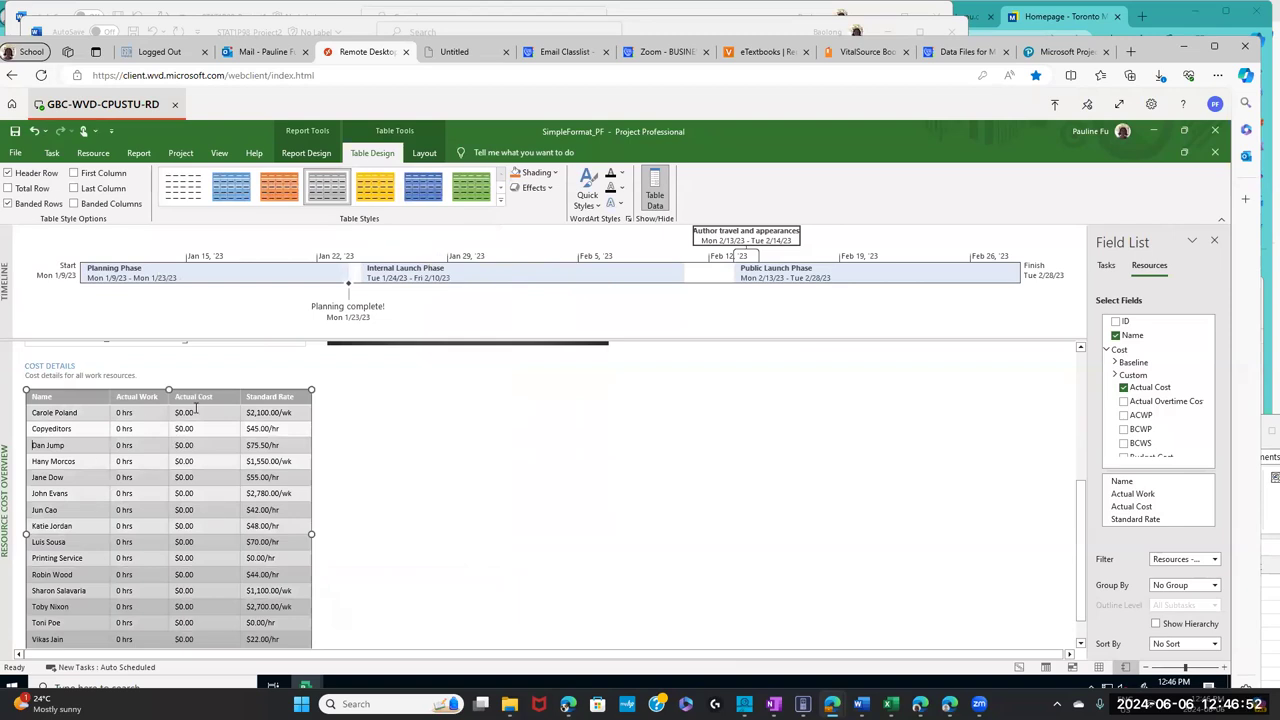
click(860, 55)
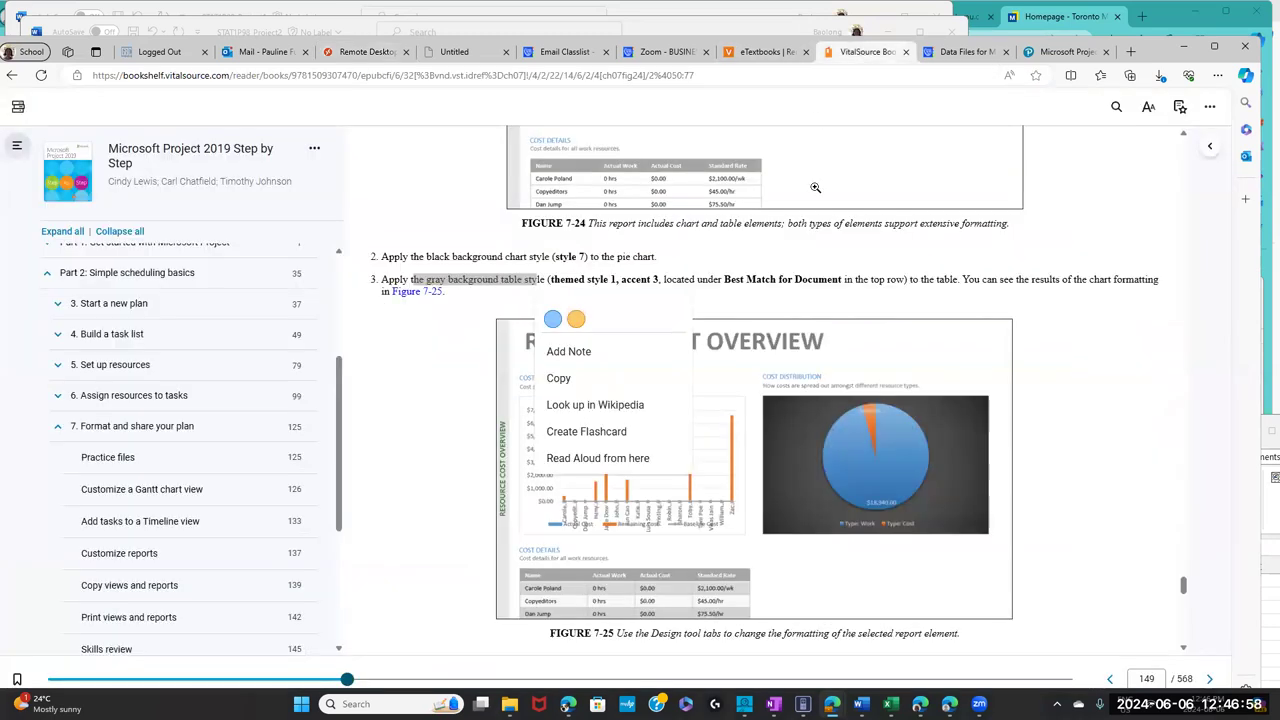
- Highlight the Copy views and reports heading and its first task about tasks 7–14, then return to Project
click(410, 403)
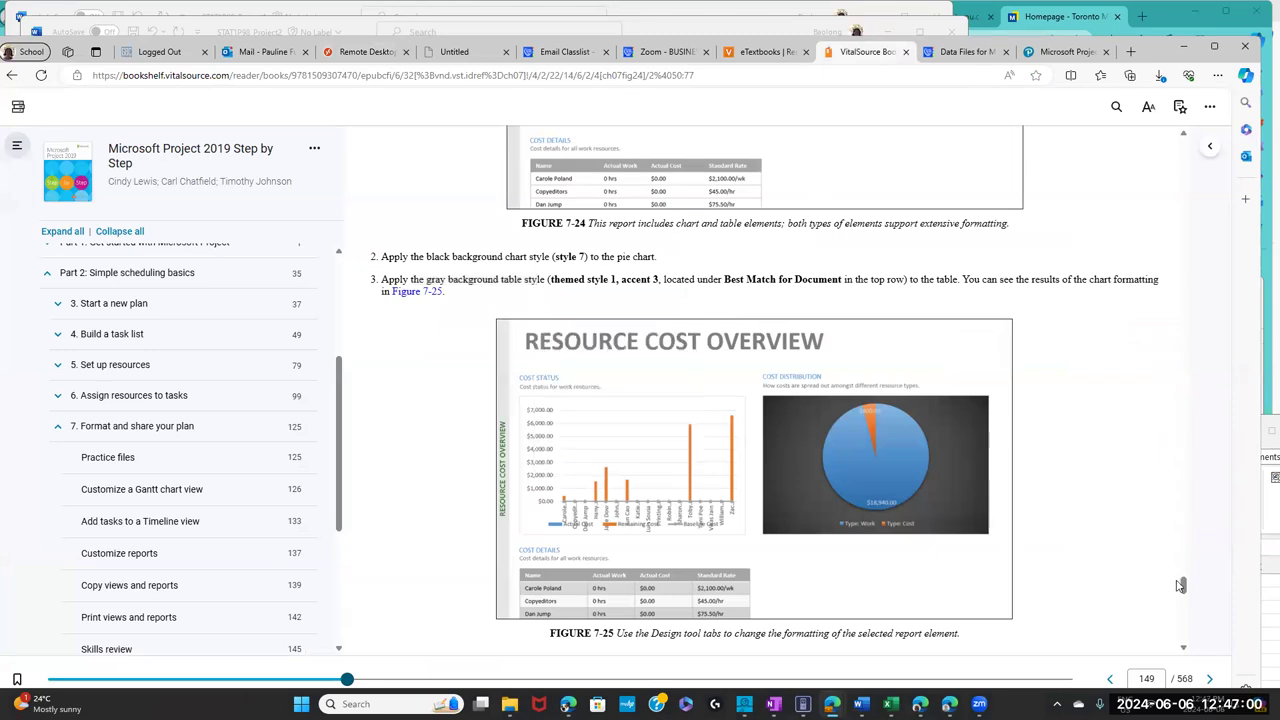
drag(1183, 586, 1184, 604)
scroll(1184, 604, up, 1)
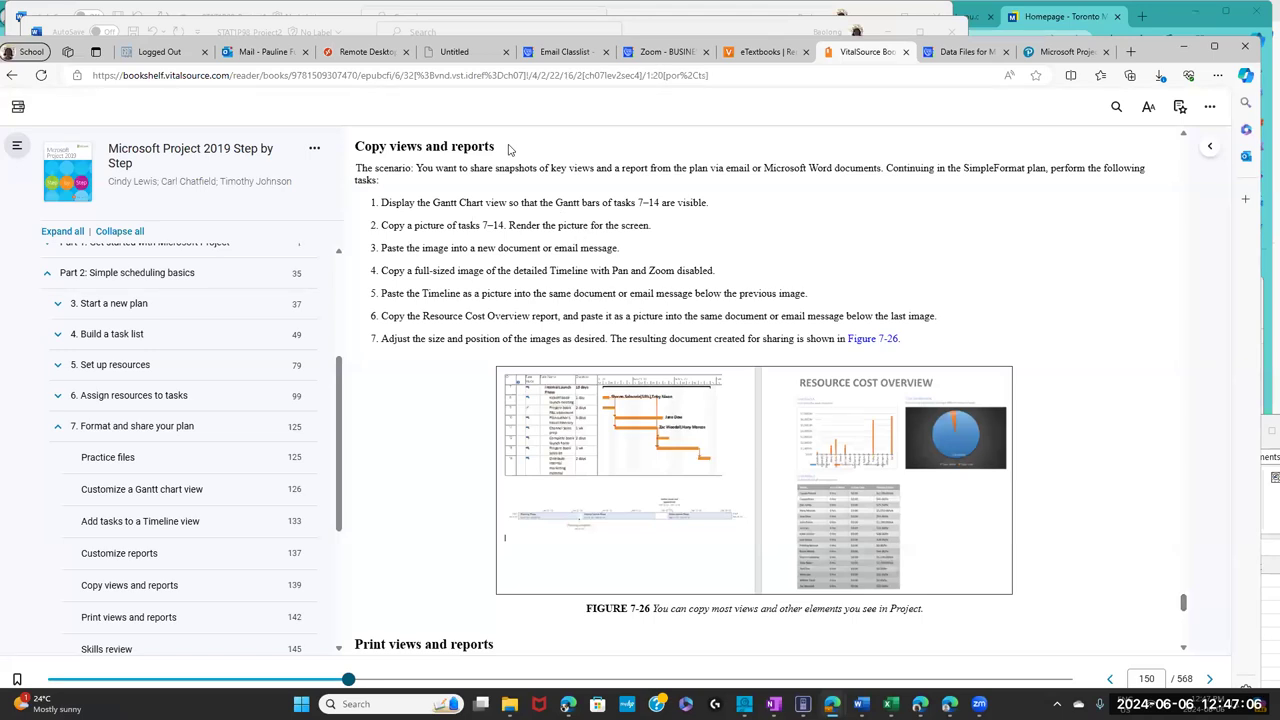
drag(495, 147, 339, 145)
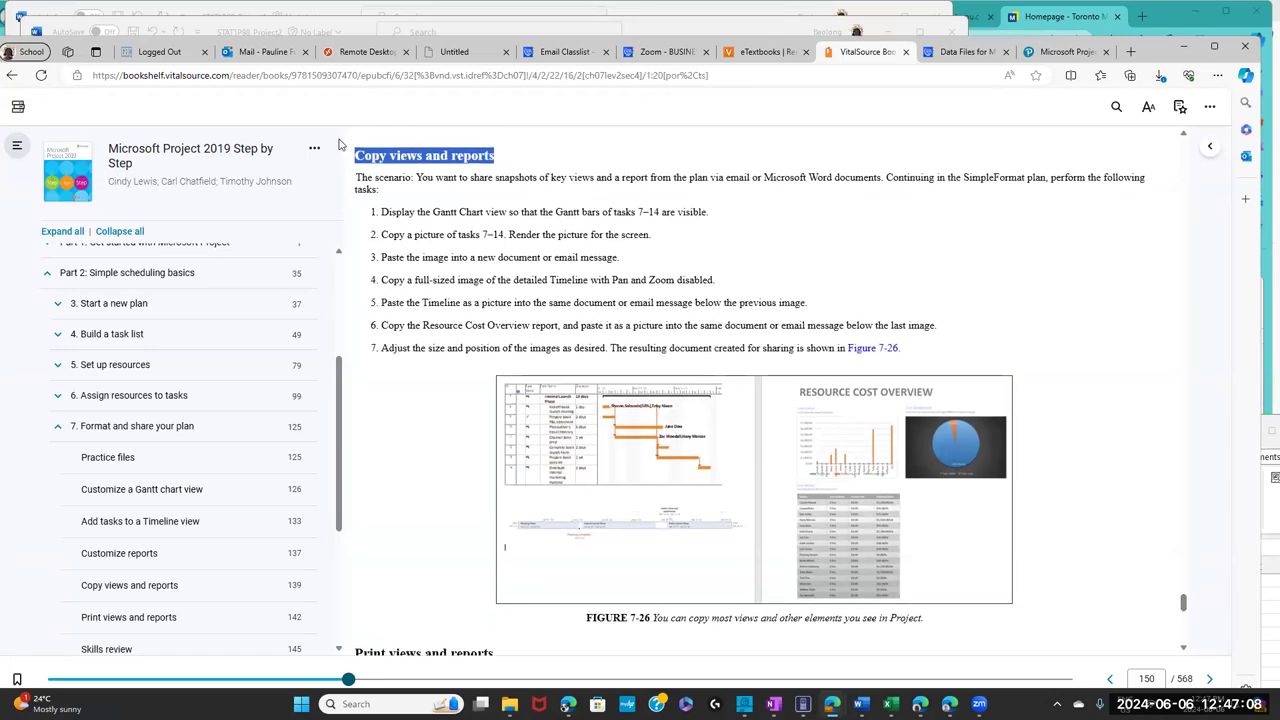
click(408, 222)
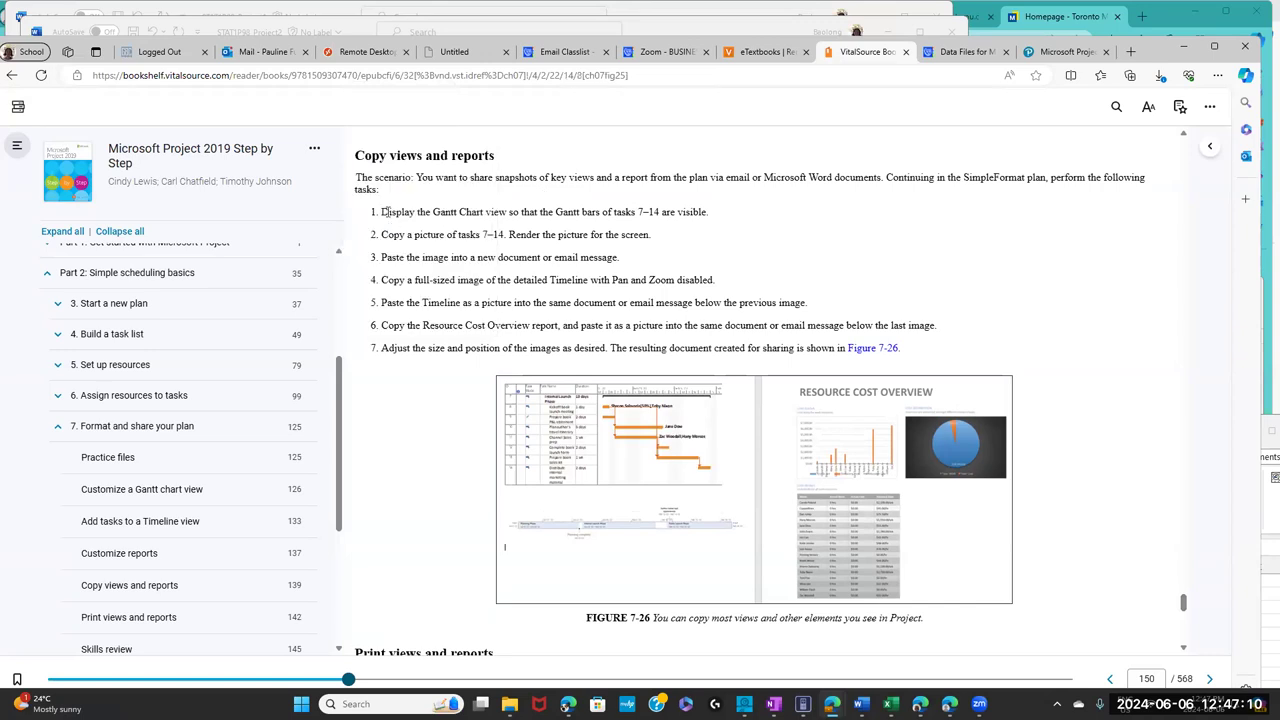
drag(386, 212, 714, 215)
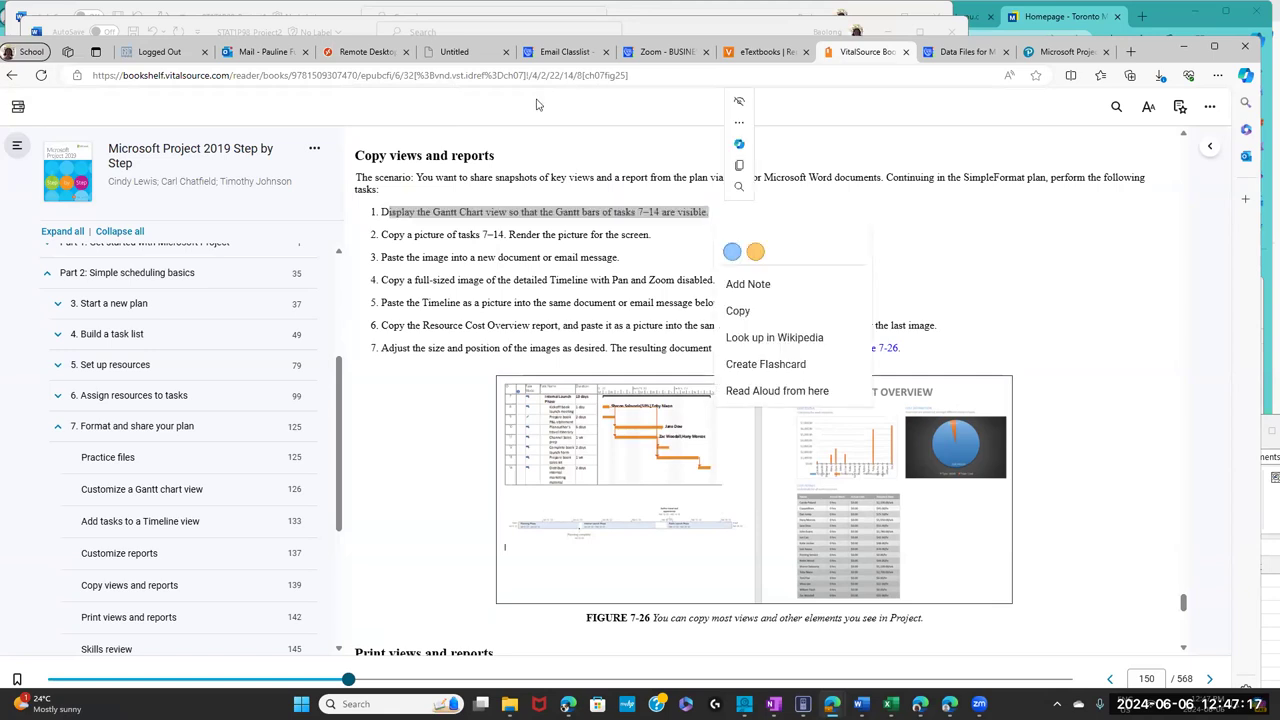
click(368, 52)
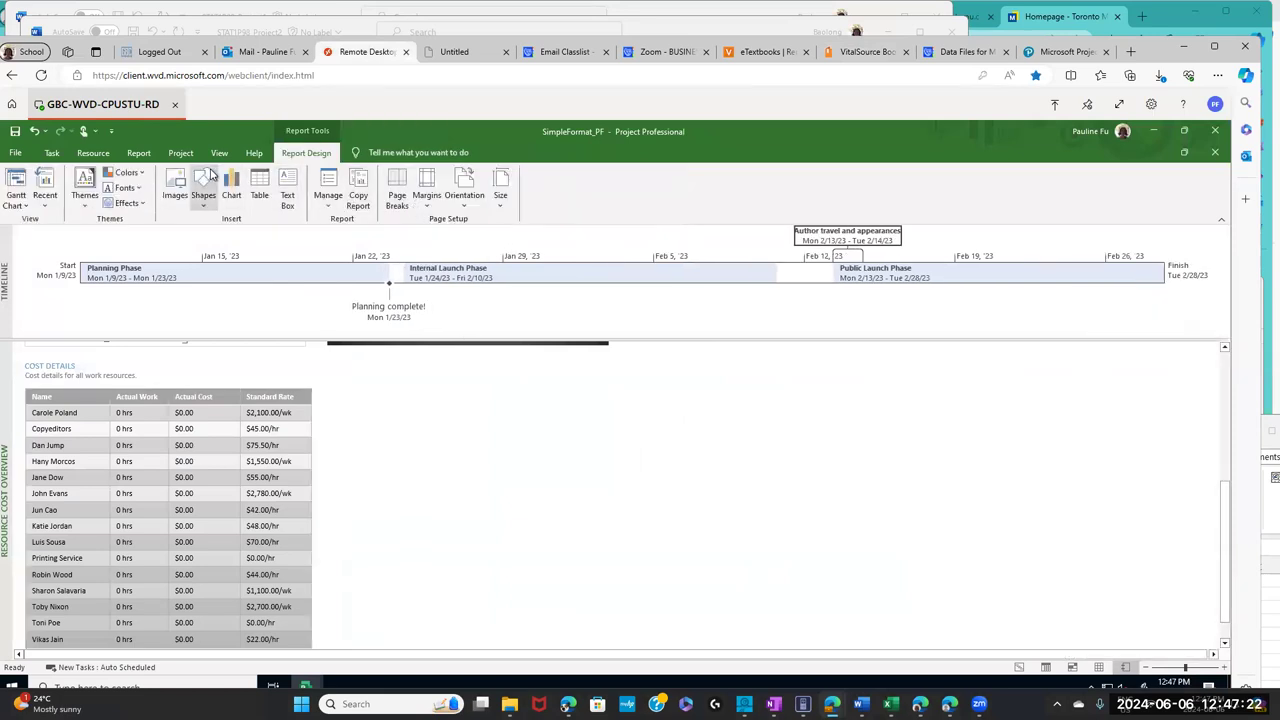
- Switch the report to the Gantt Chart view from the Task tab's views list
click(55, 153)
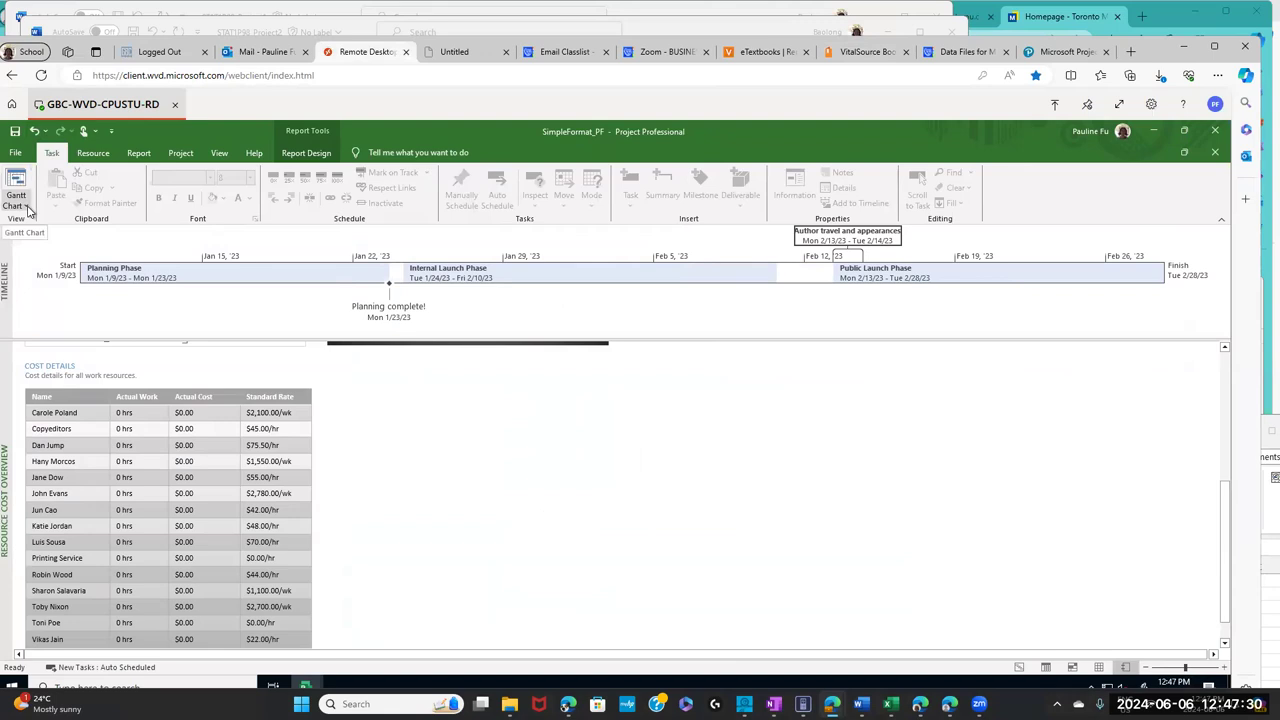
click(14, 206)
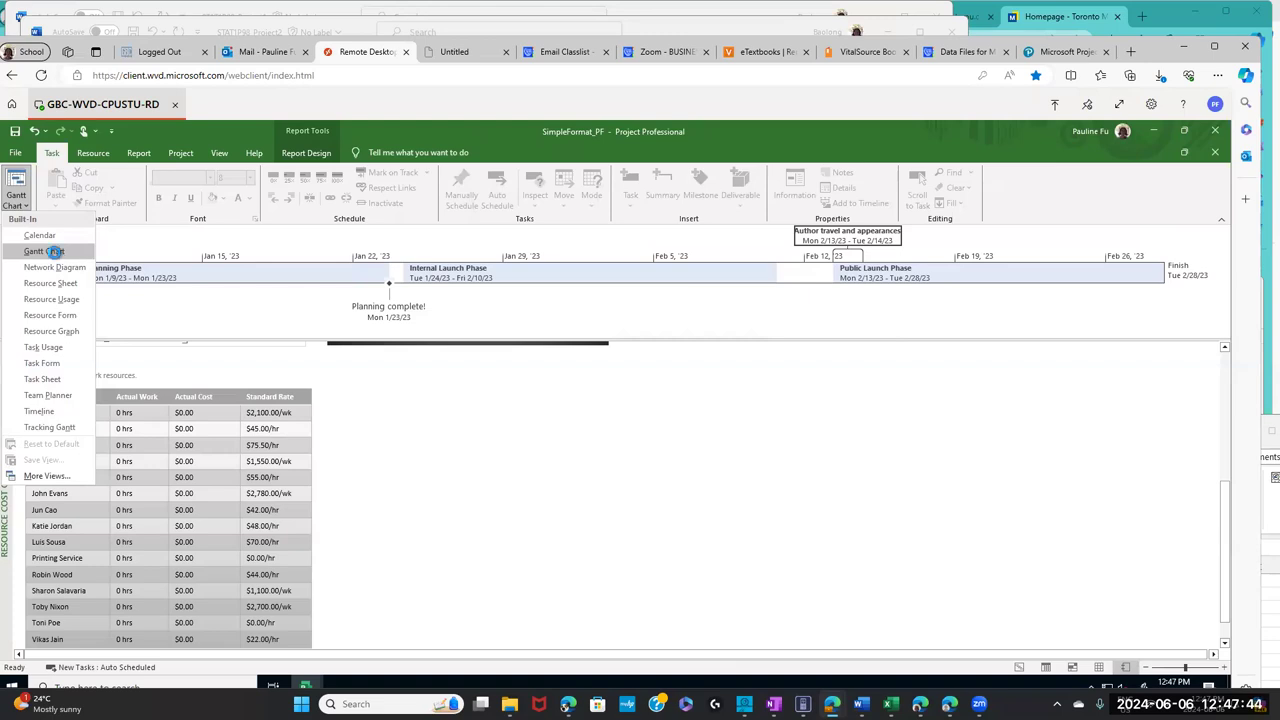
click(56, 253)
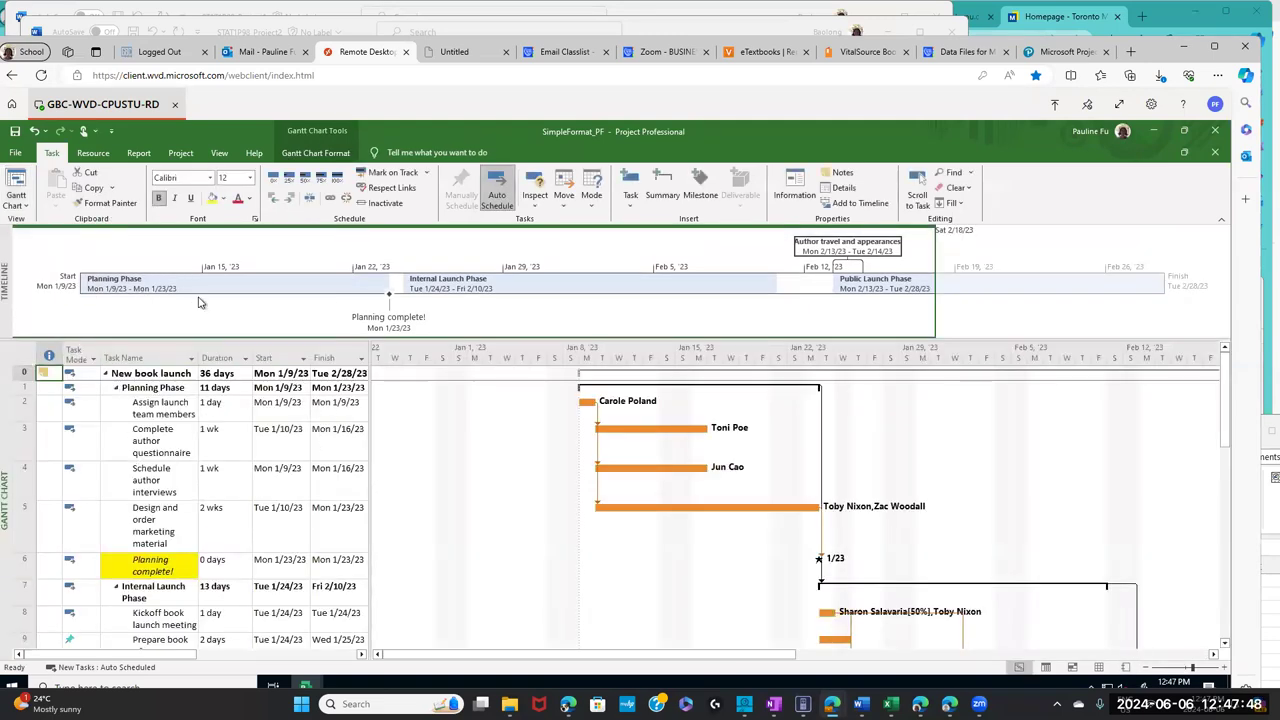
click(18, 200)
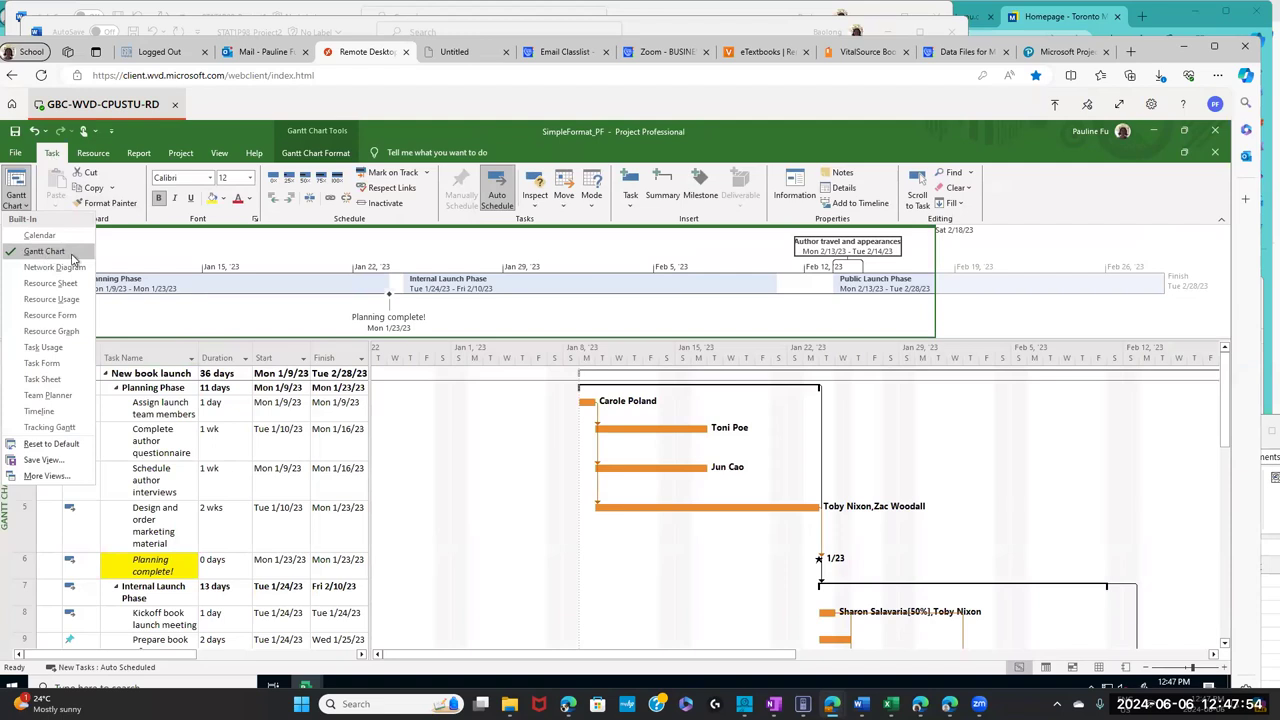
click(254, 313)
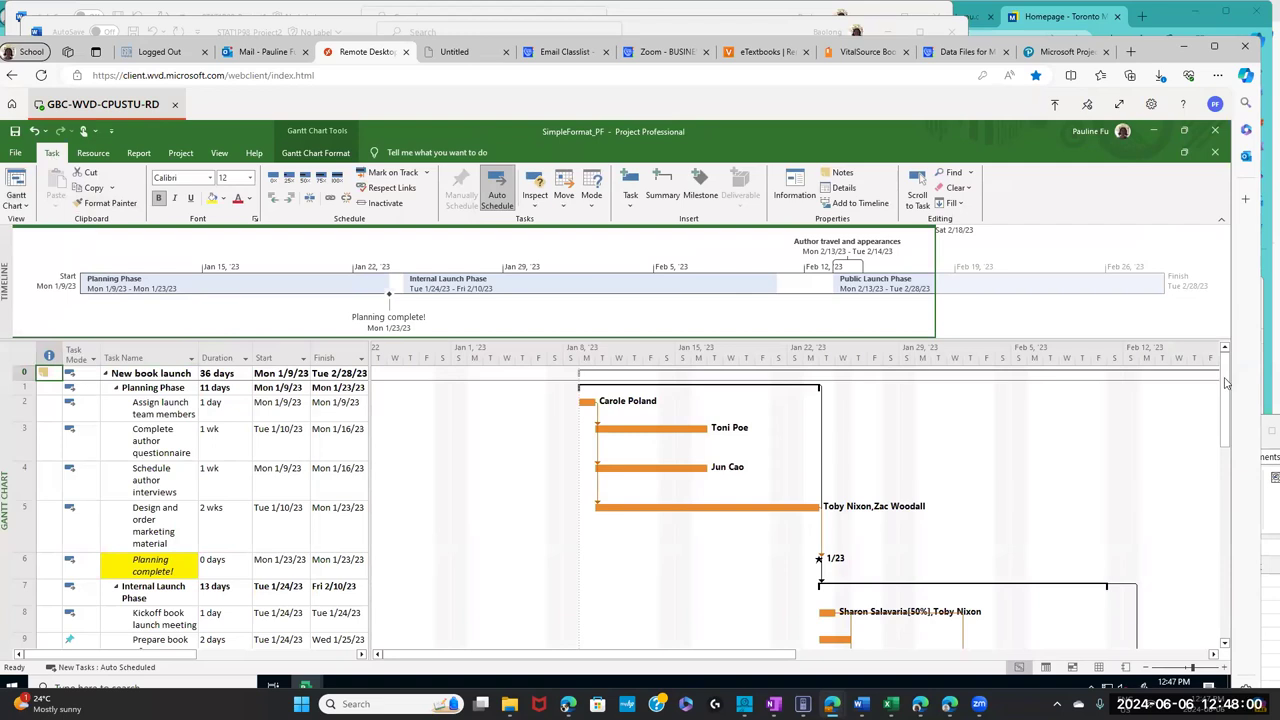
- Select task rows 7 through 14 in the Gantt Chart table
drag(1226, 385, 1226, 435)
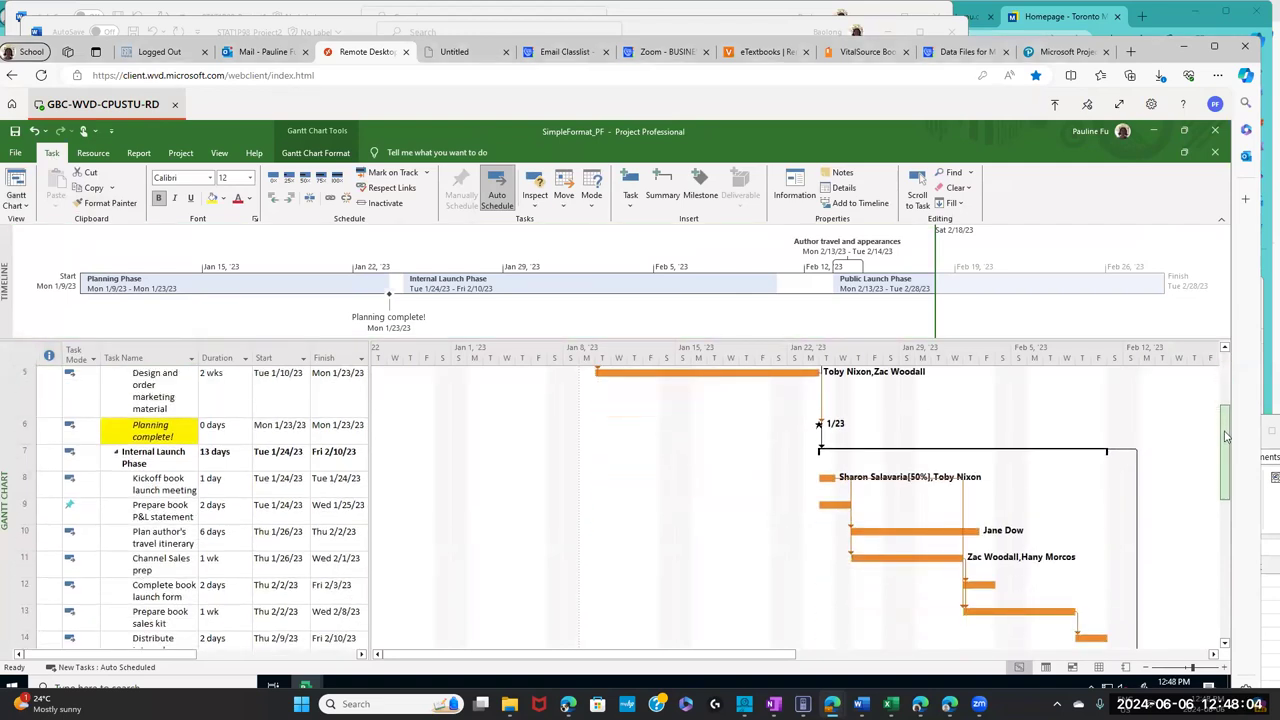
drag(1226, 435, 1229, 452)
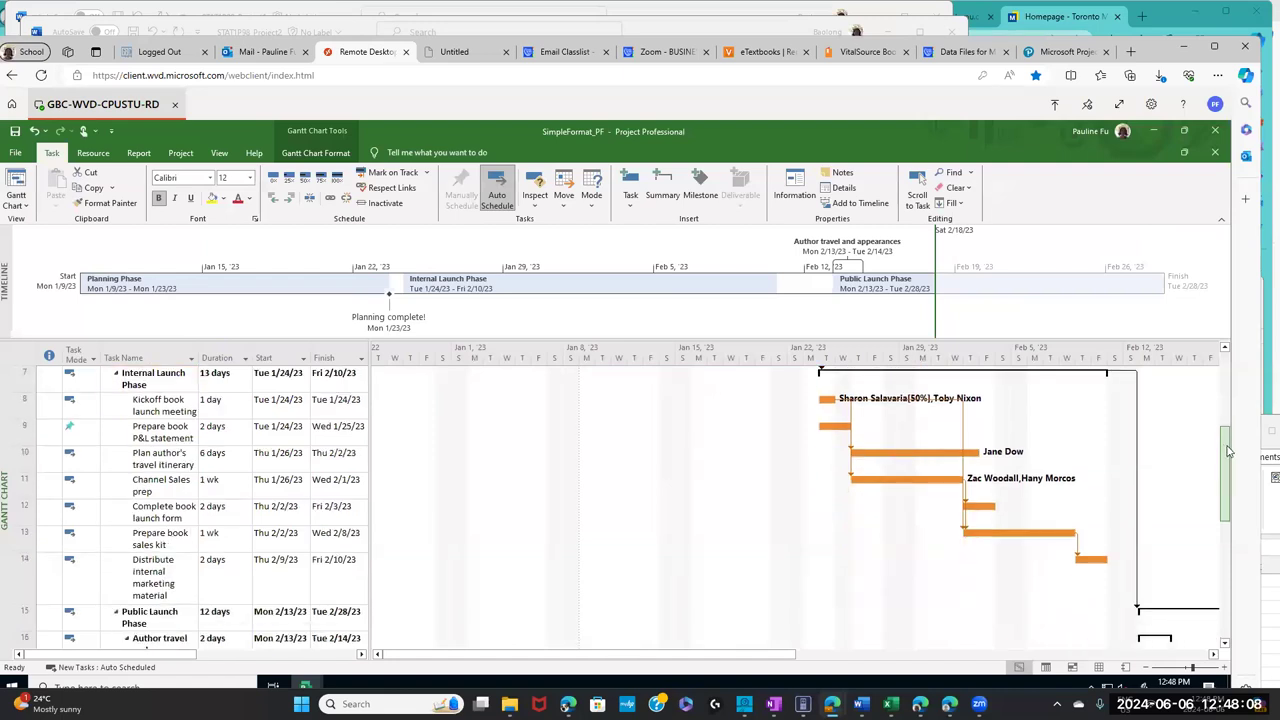
drag(1229, 452, 1229, 452)
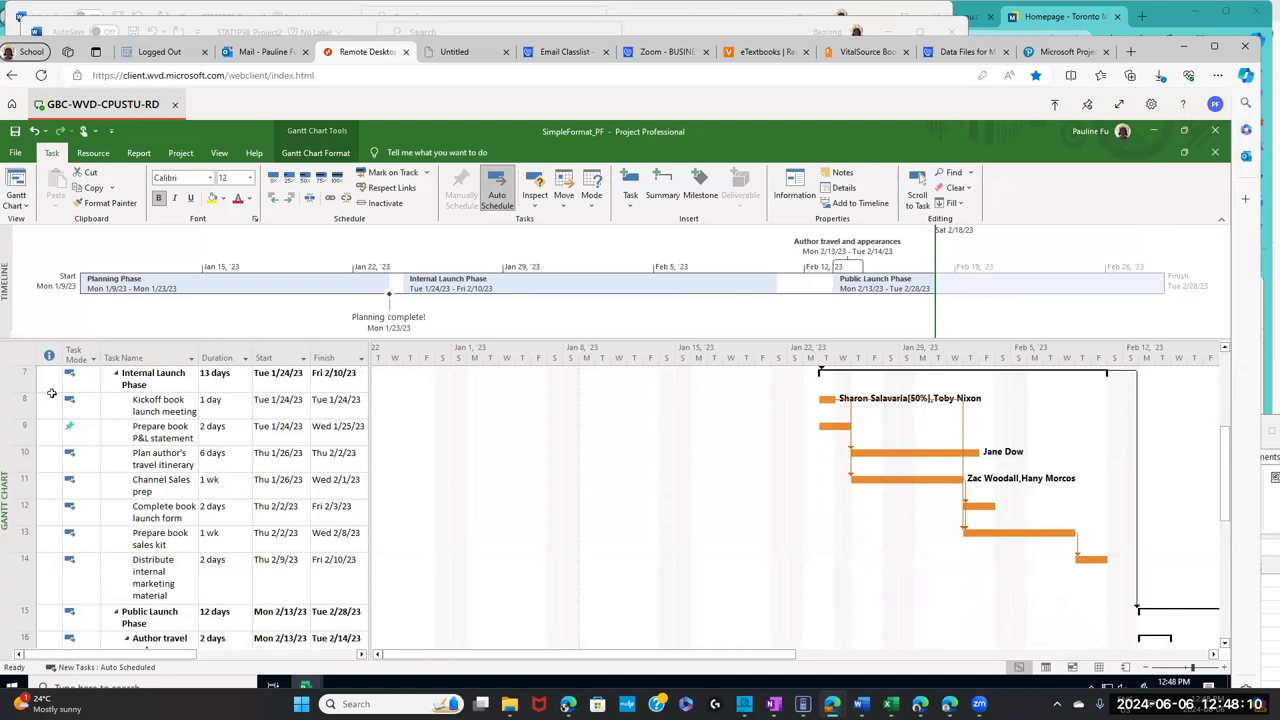
drag(16, 403, 10, 602)
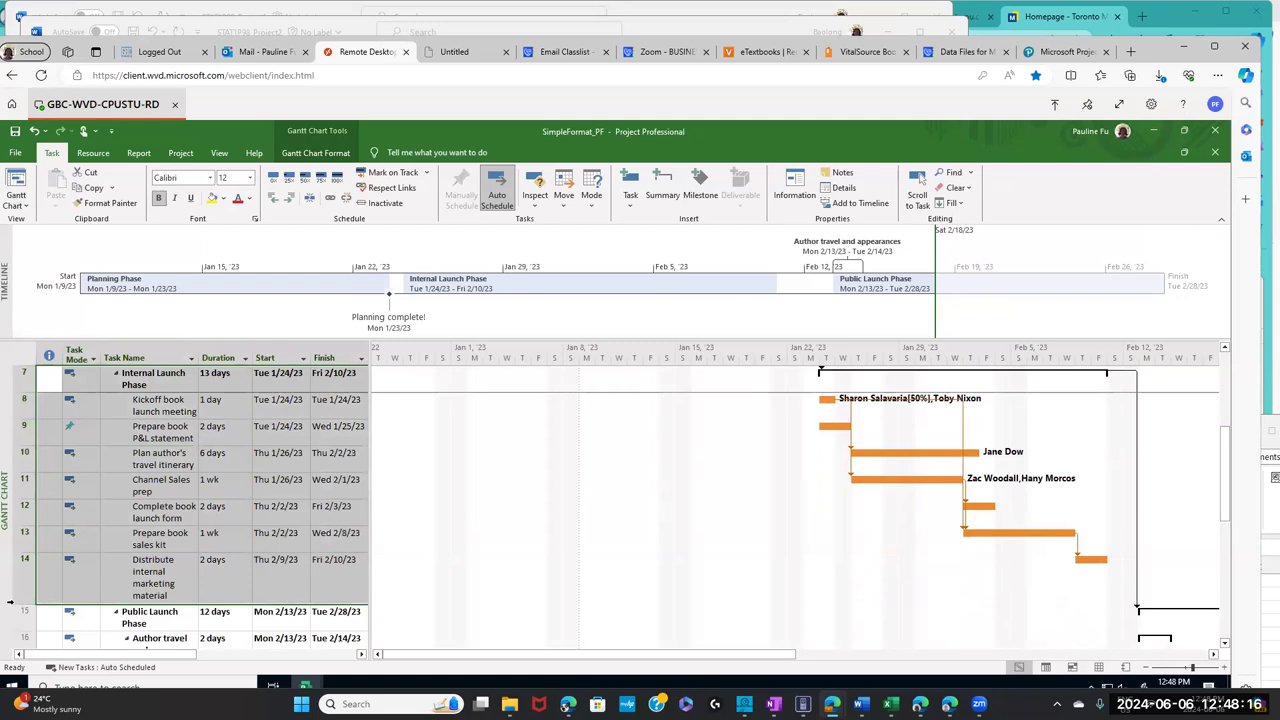
drag(14, 603, 14, 603)
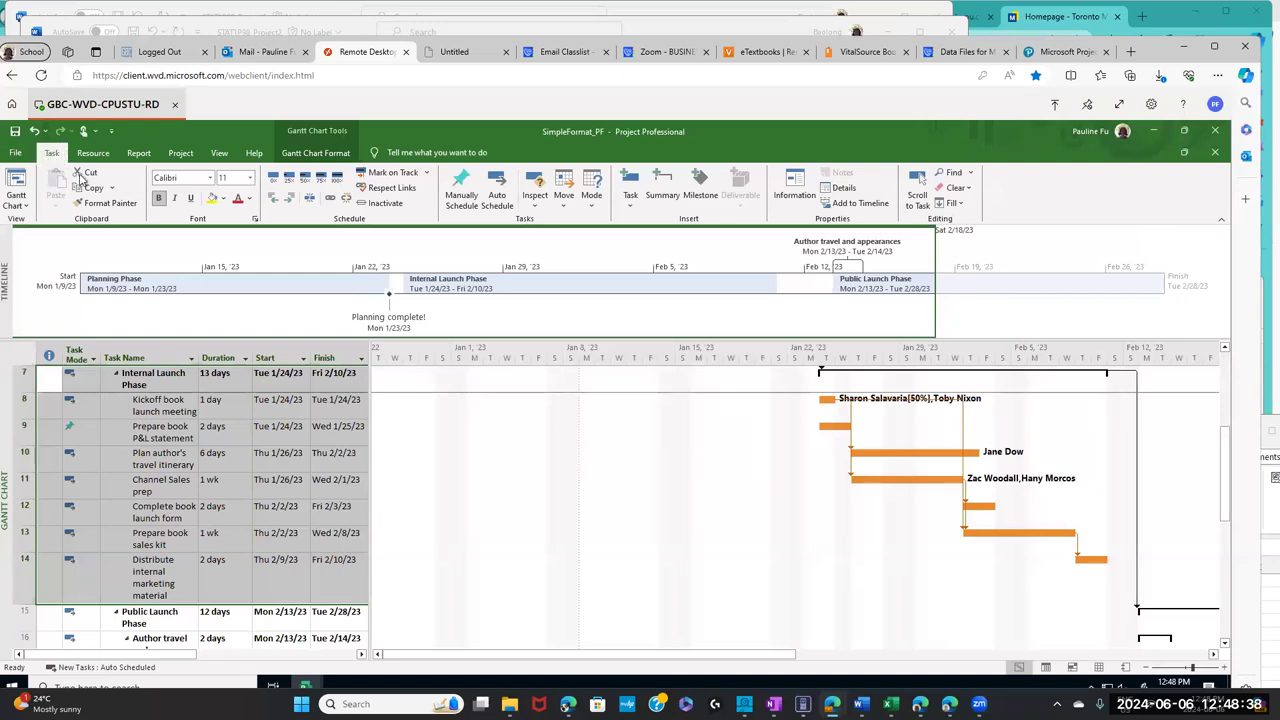
- Copy tasks 7–14 as a picture rendered For screen with Selected rows
click(113, 192)
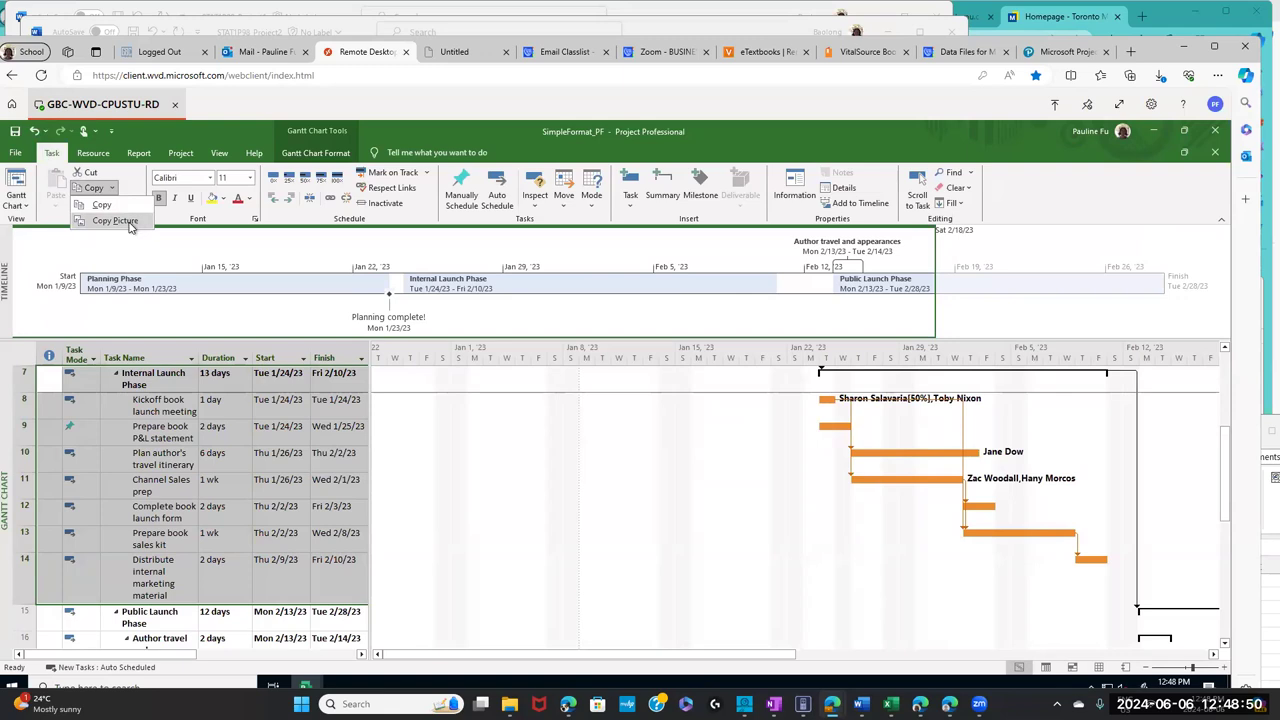
click(140, 226)
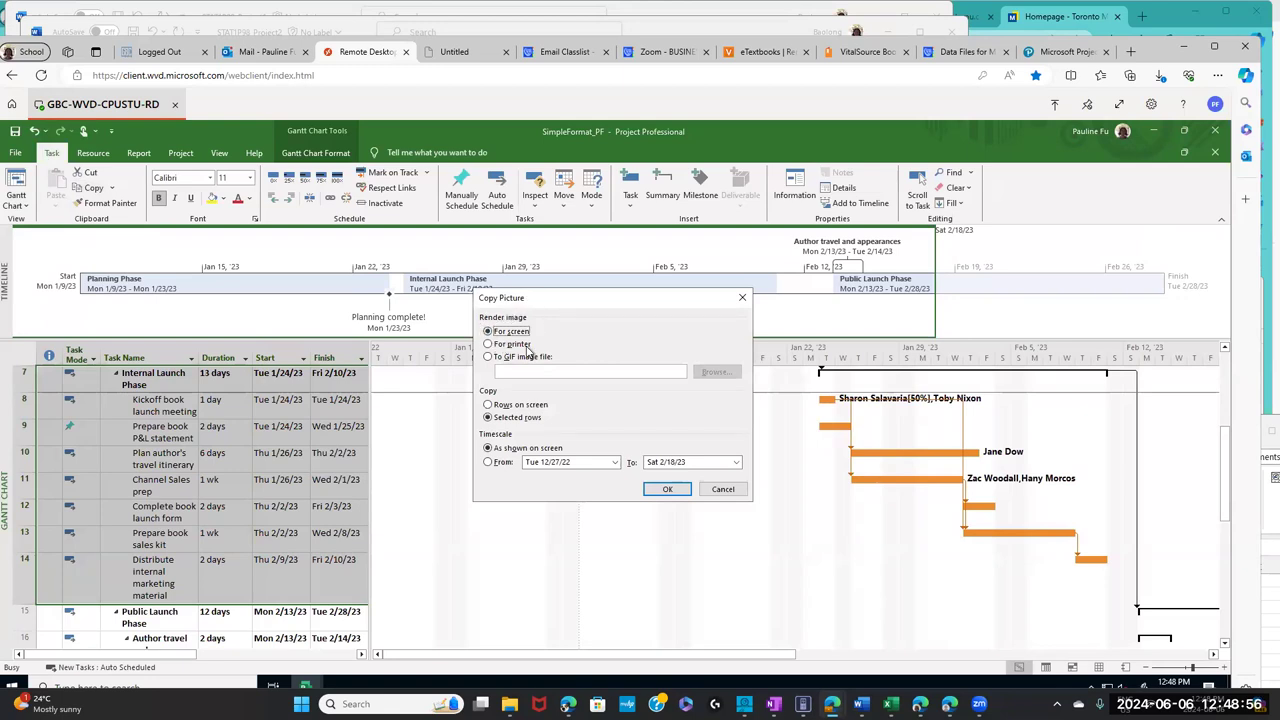
click(669, 489)
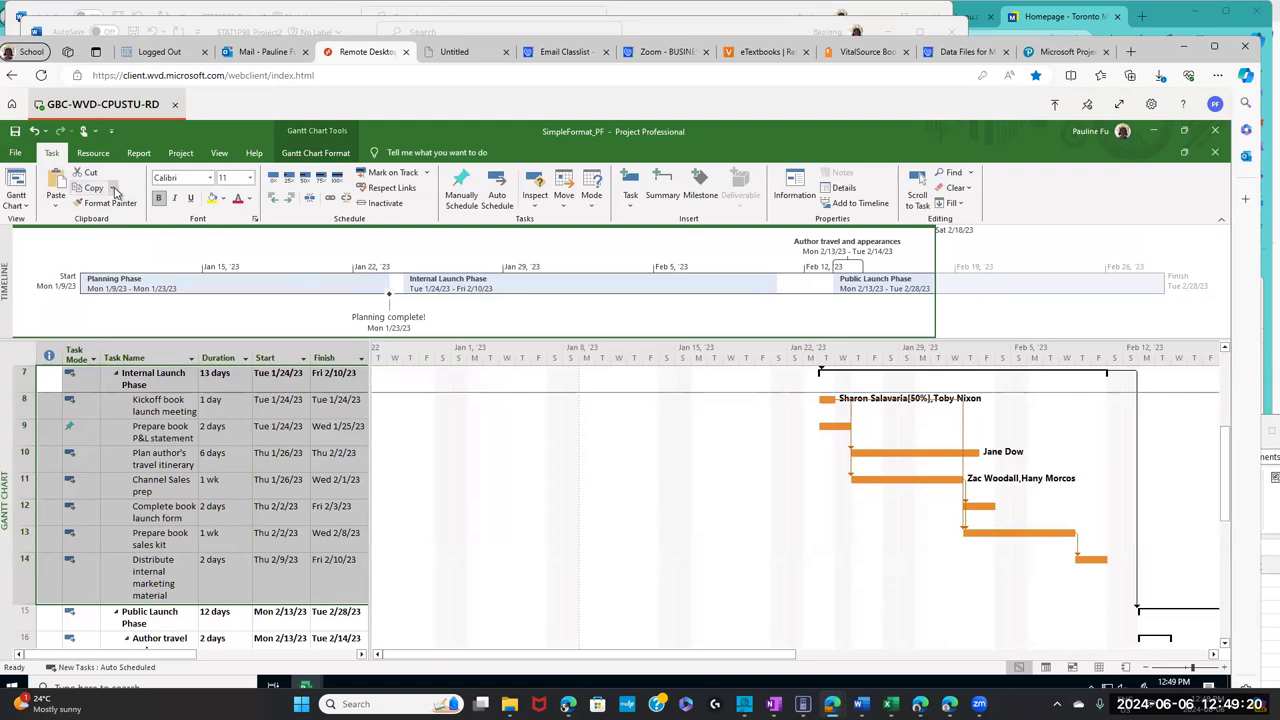
click(114, 189)
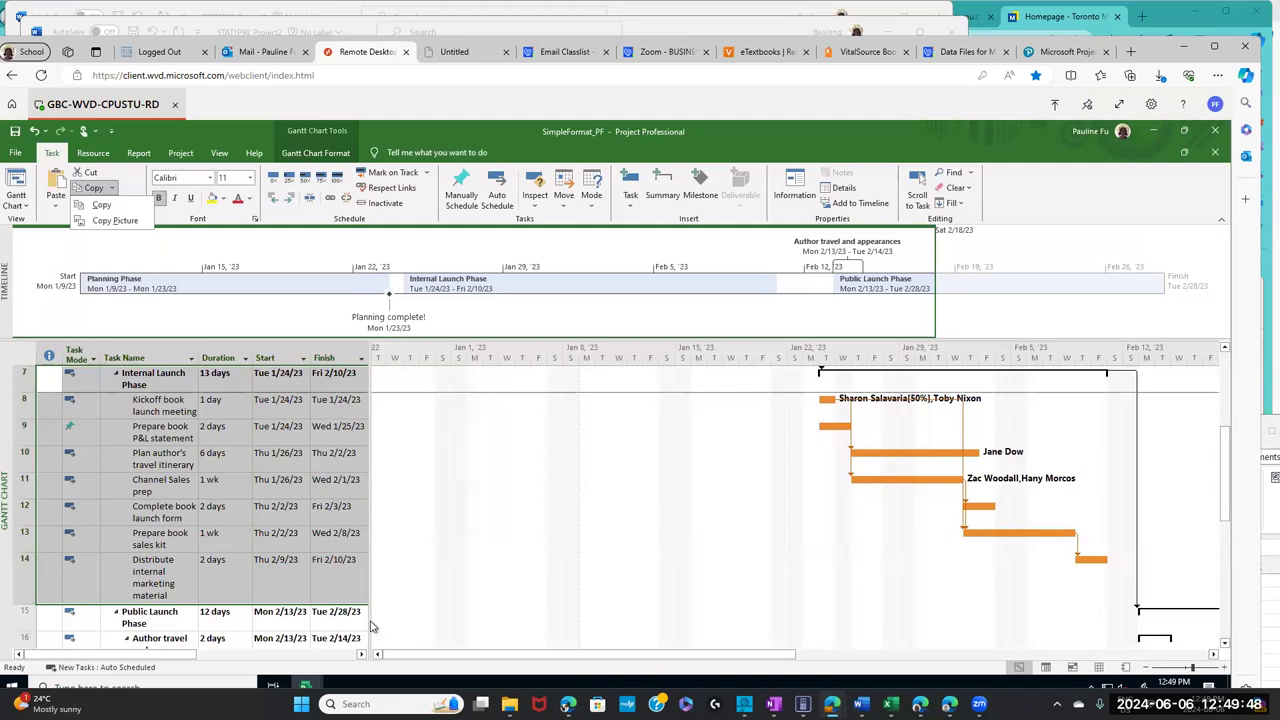
- Start a new blank Word document and paste the clipboard into it
click(301, 704)
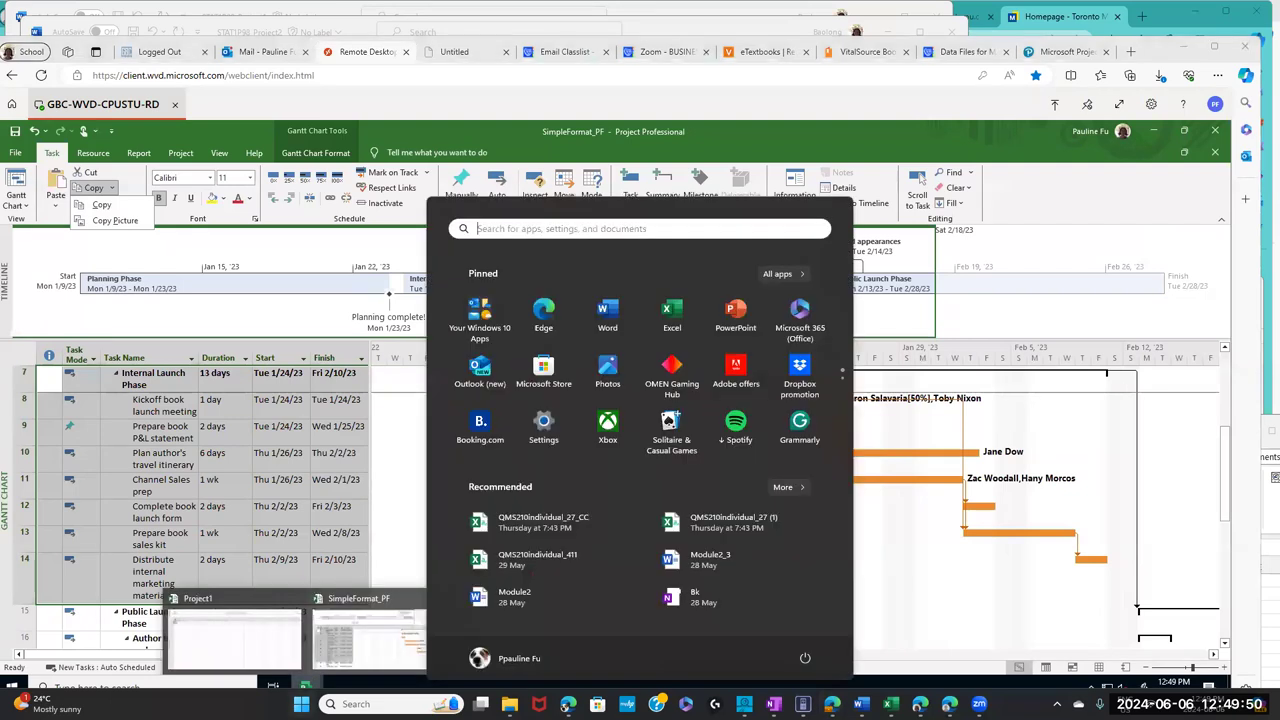
key(Escape)
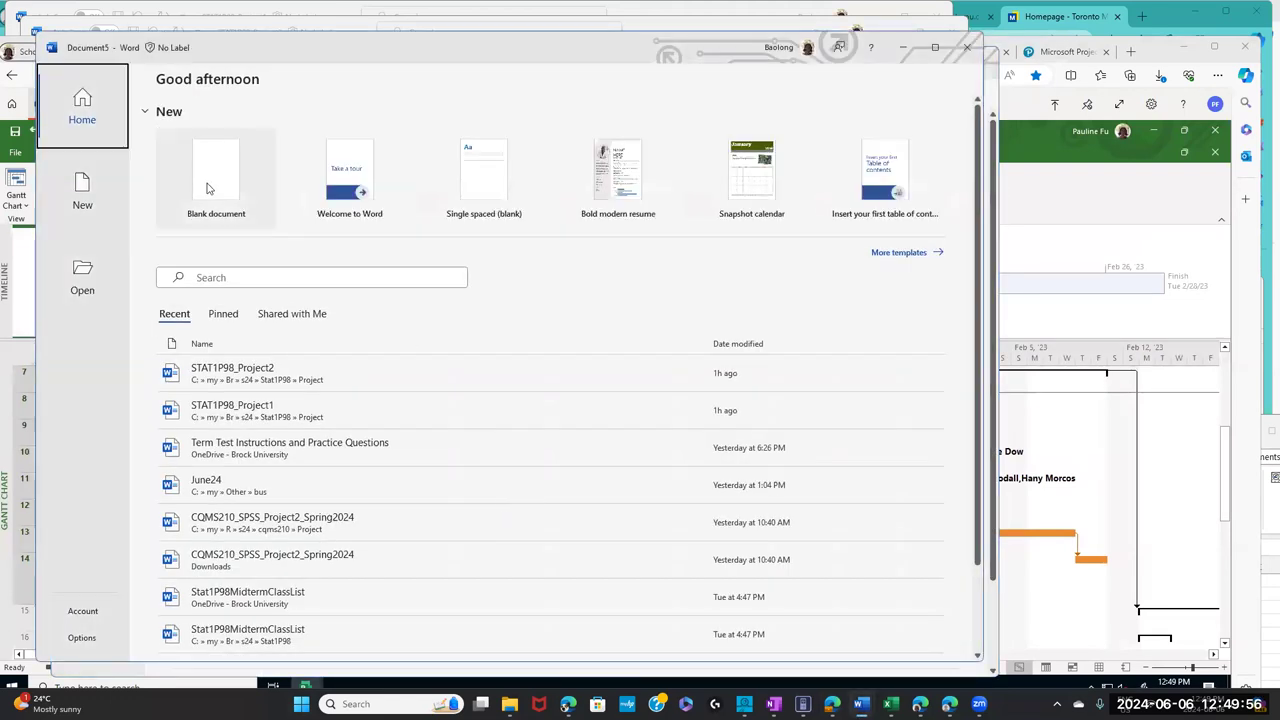
click(211, 187)
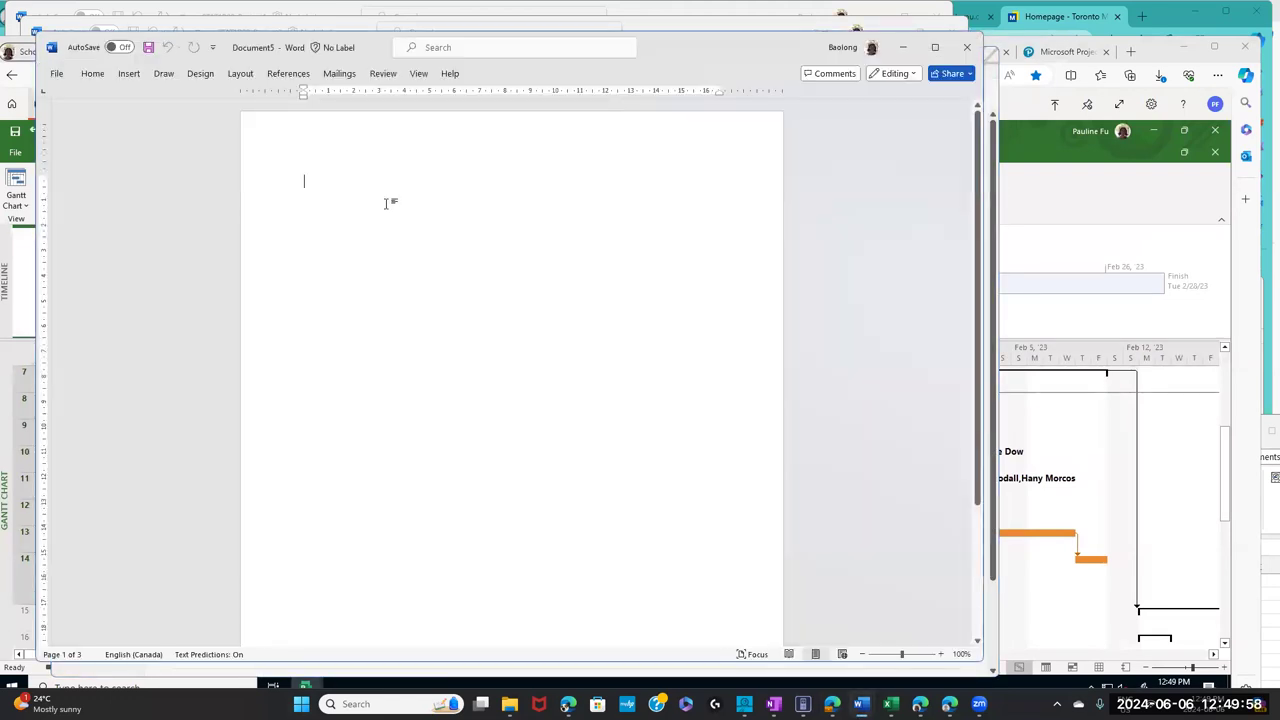
key(ctrl+v)
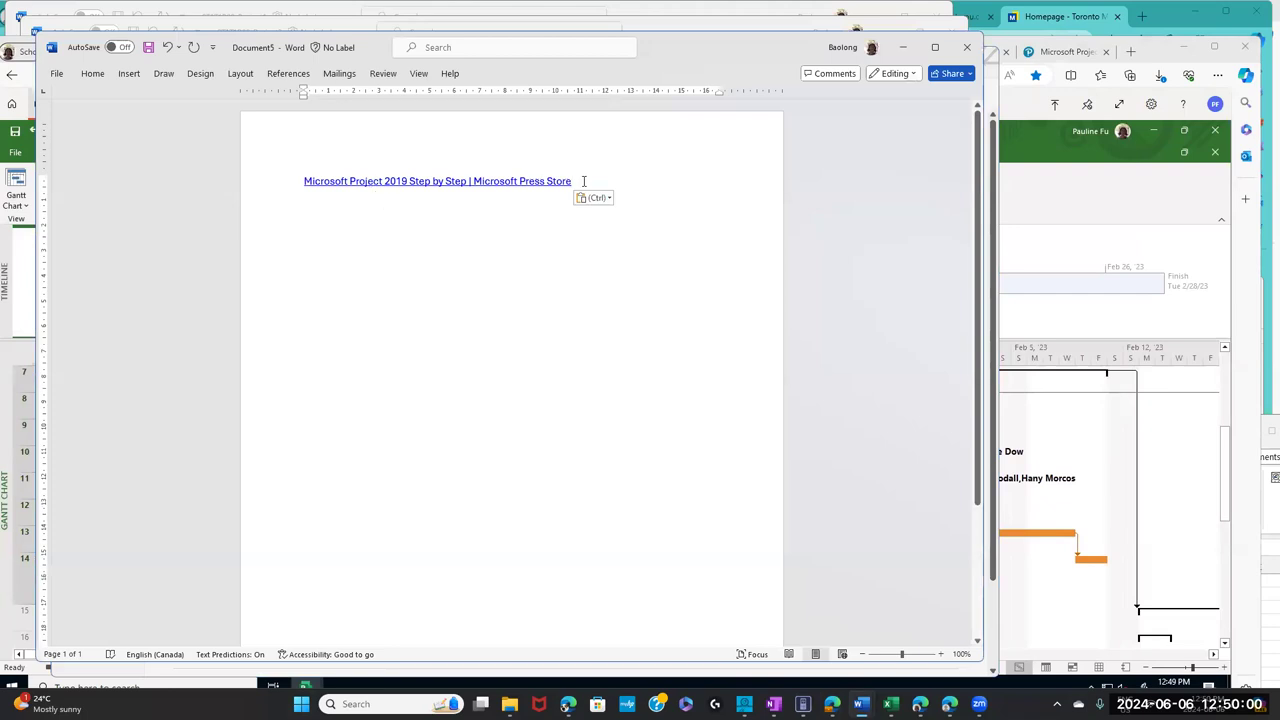
- Delete the pasted Microsoft Press Store link and close the document without saving
click(250, 166)
key(Delete)
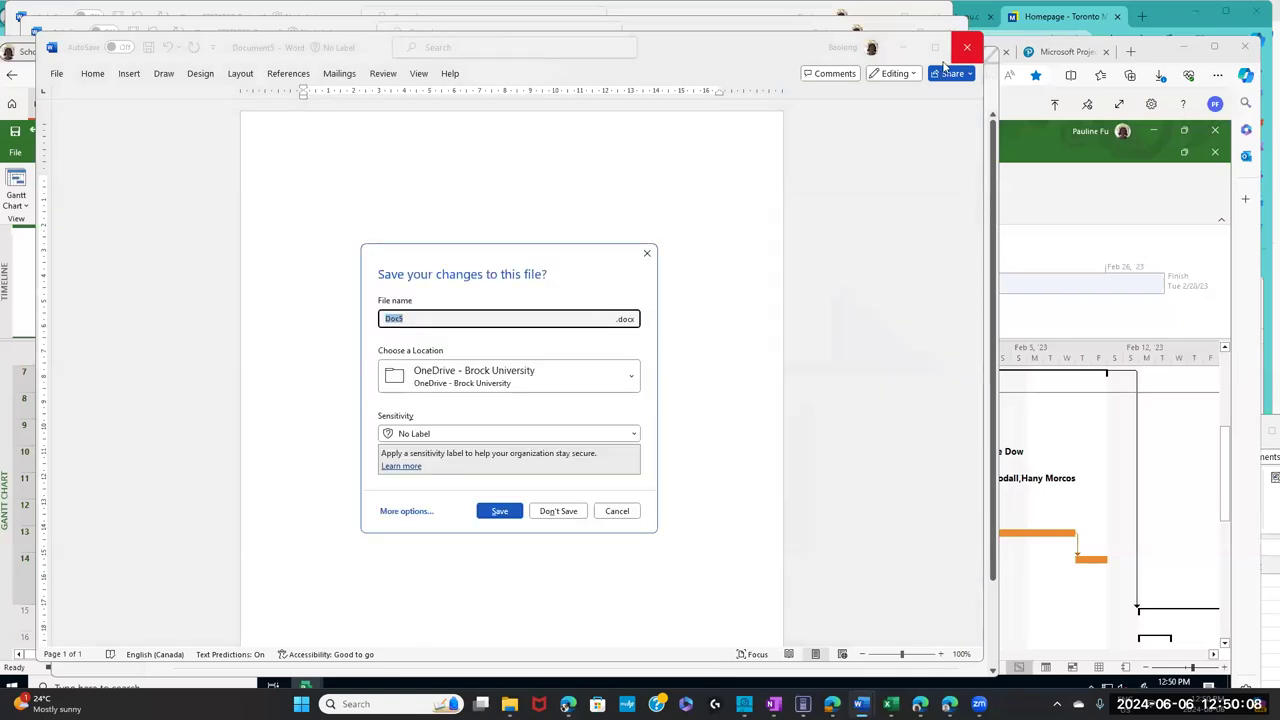
click(558, 511)
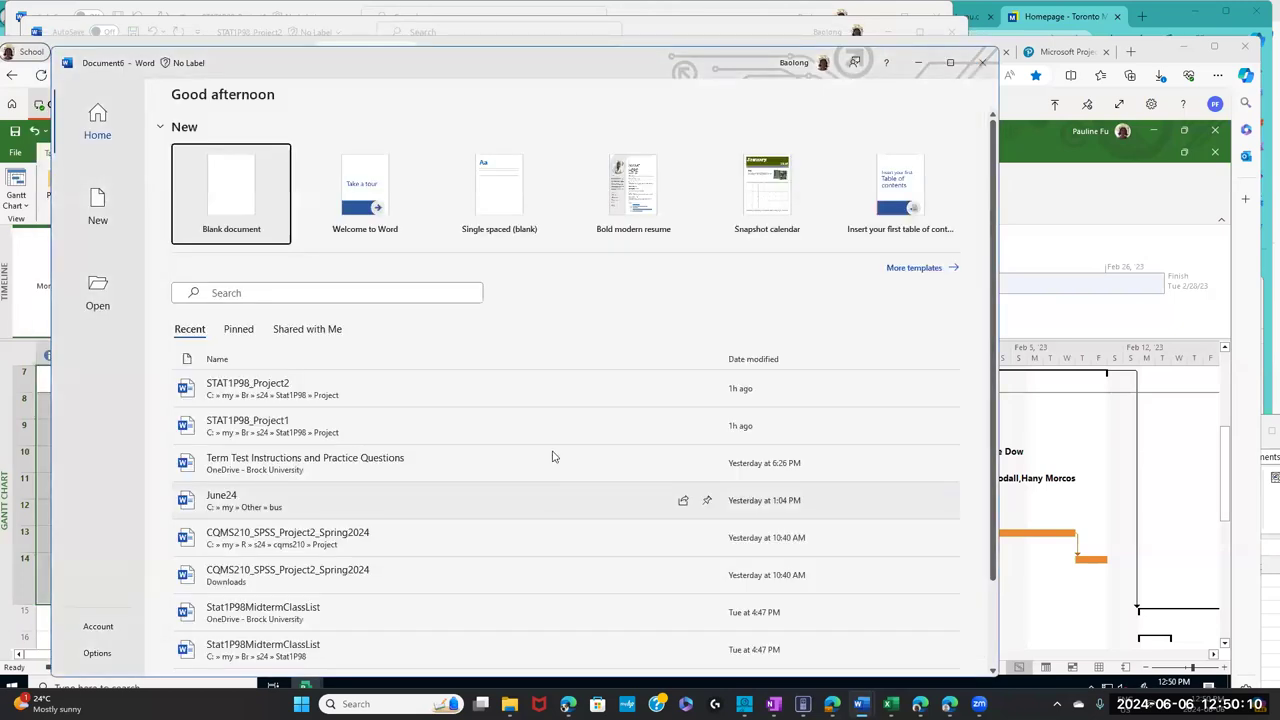
key(Escape)
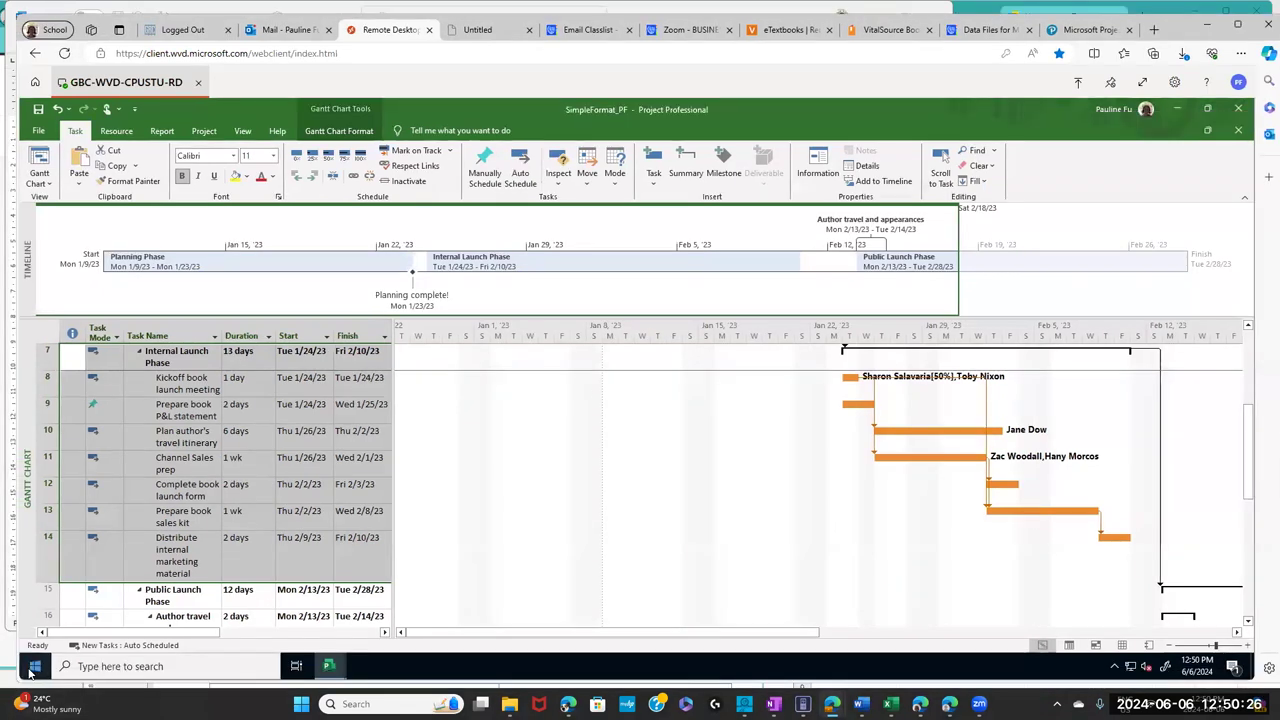
- Launch Word on the remote desktop, create a blank document, and shrink its window
click(34, 667)
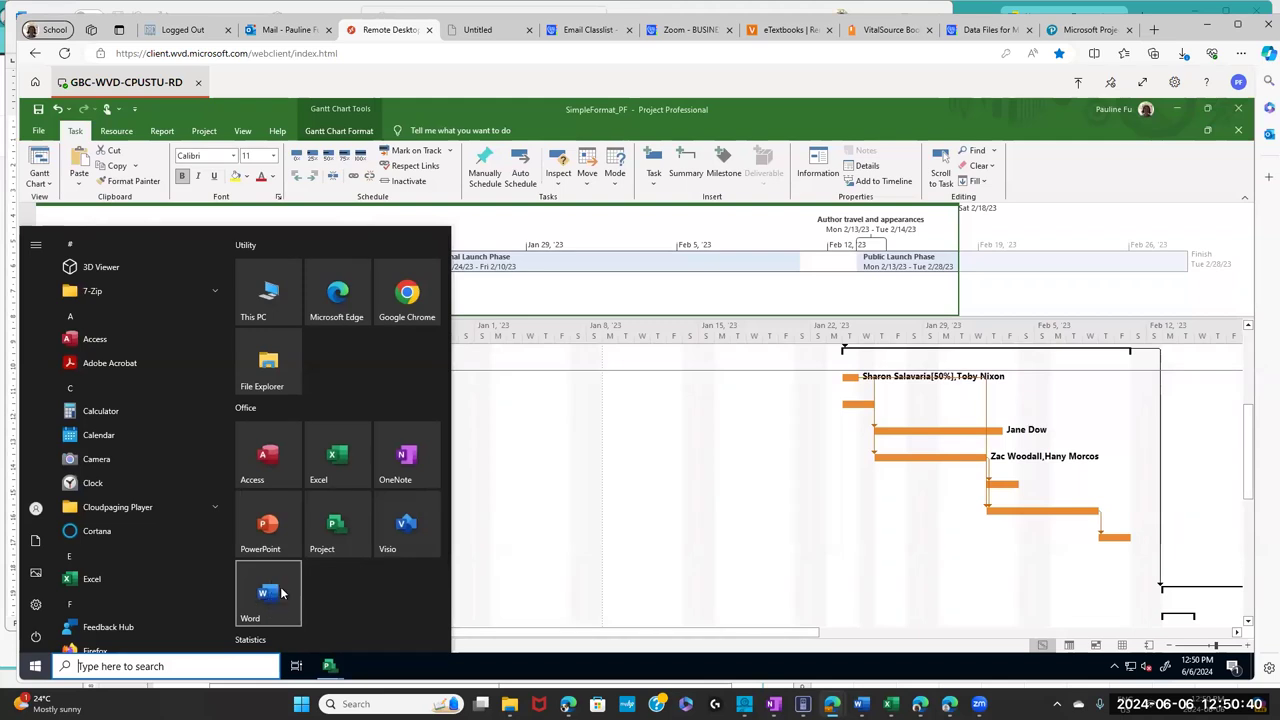
click(267, 599)
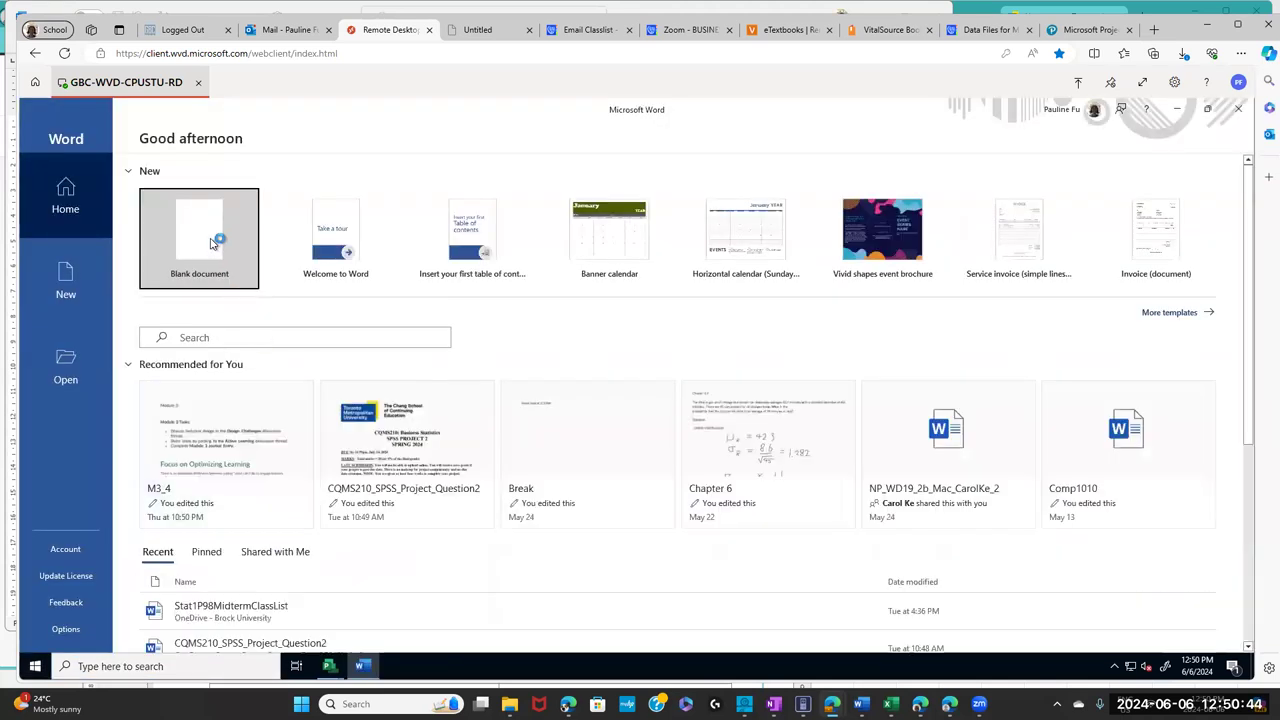
click(210, 239)
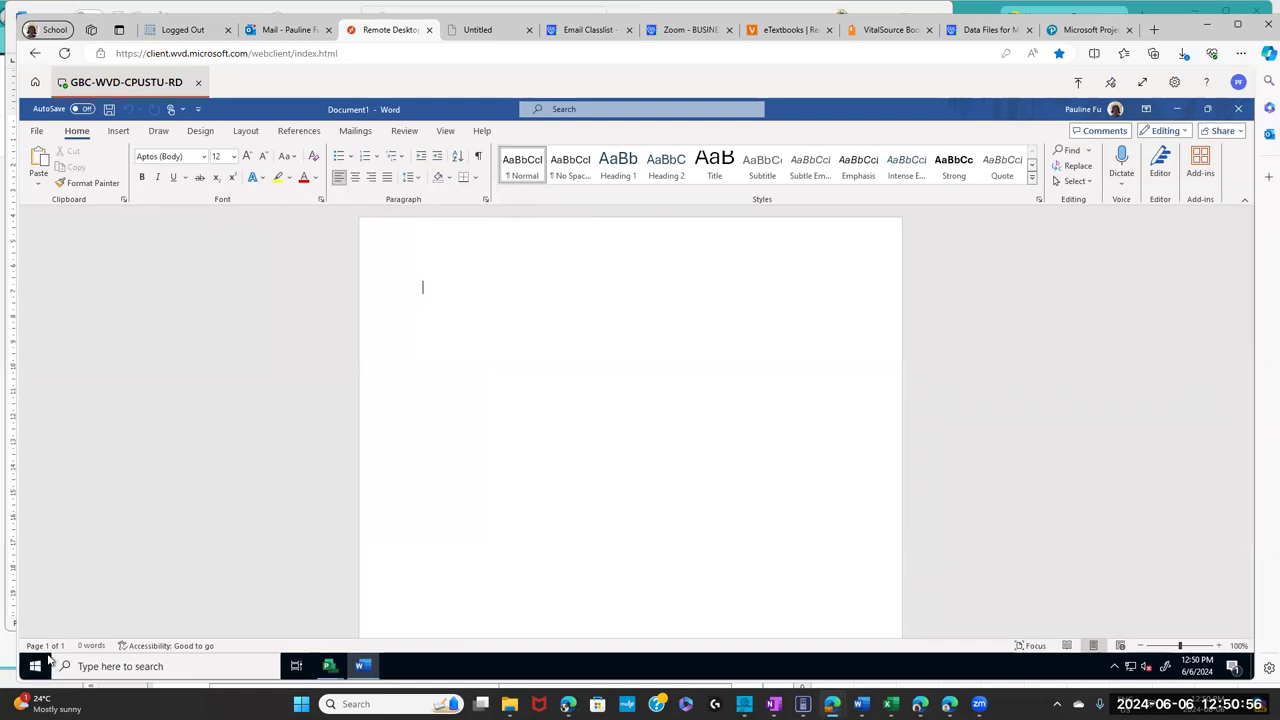
drag(475, 105, 658, 375)
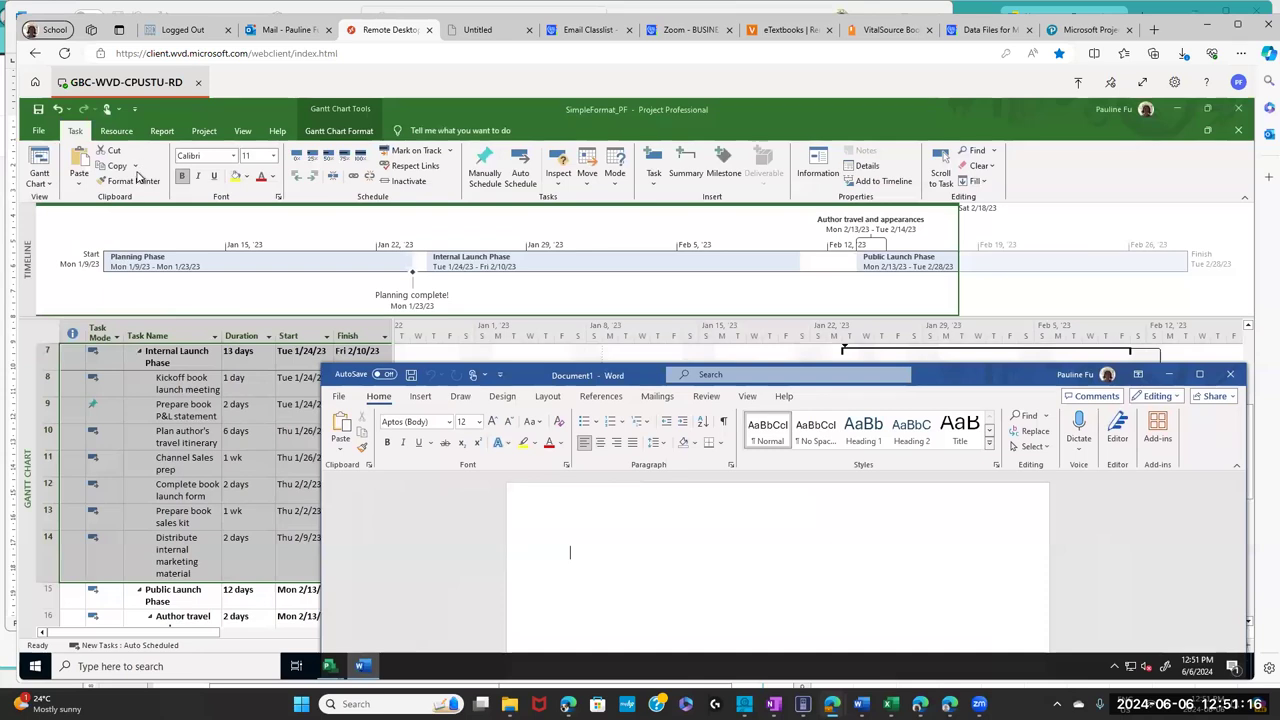
- Bring the Project plan forward, open its Copy choices, and relaunch Word
click(138, 172)
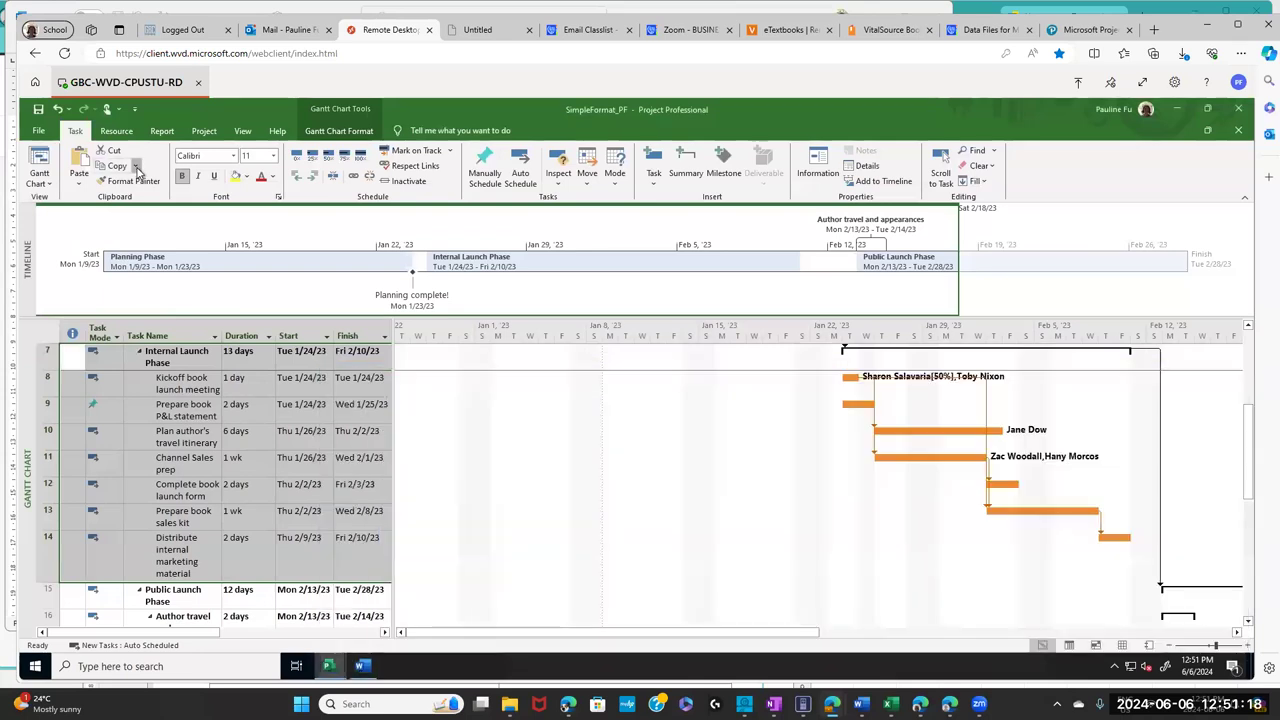
click(136, 167)
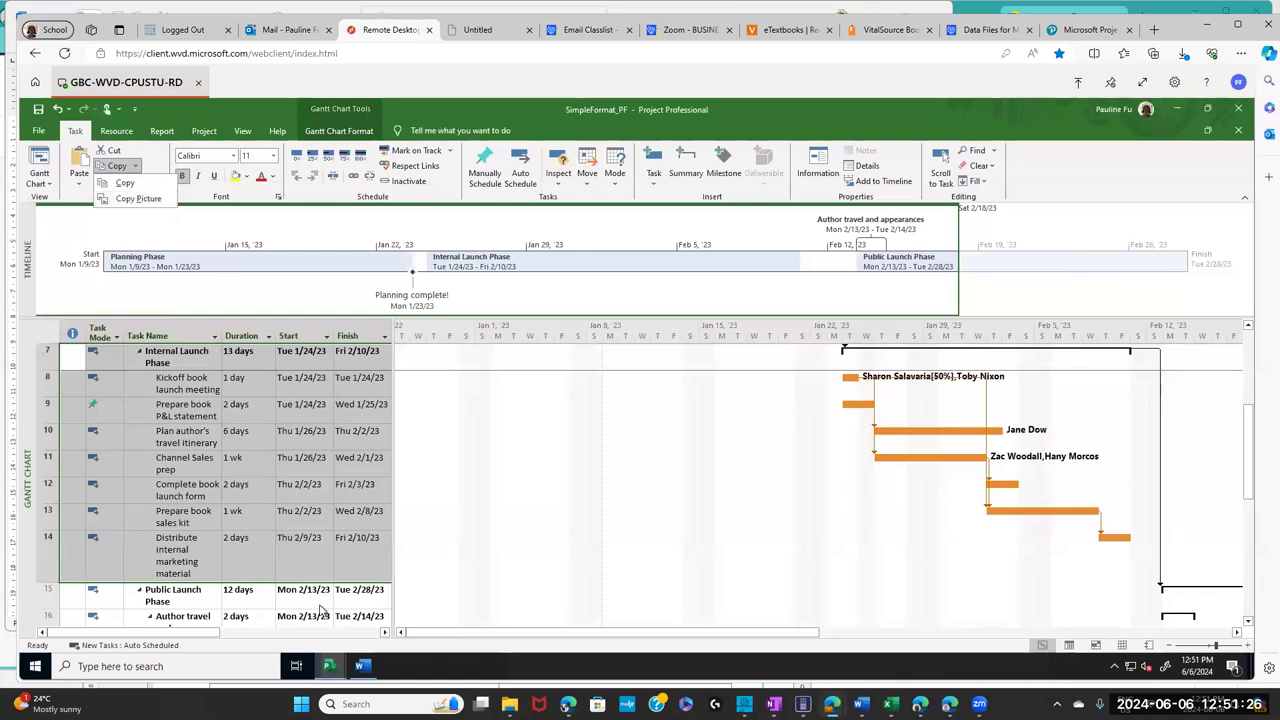
click(35, 666)
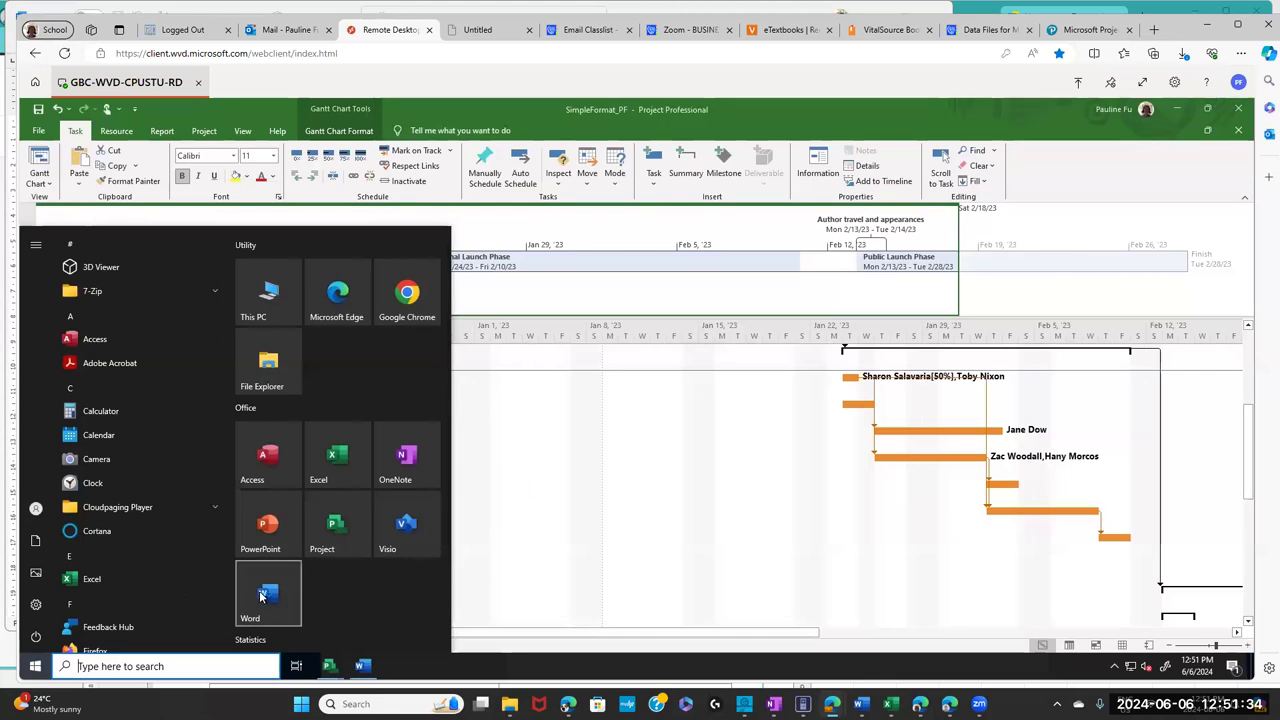
click(264, 592)
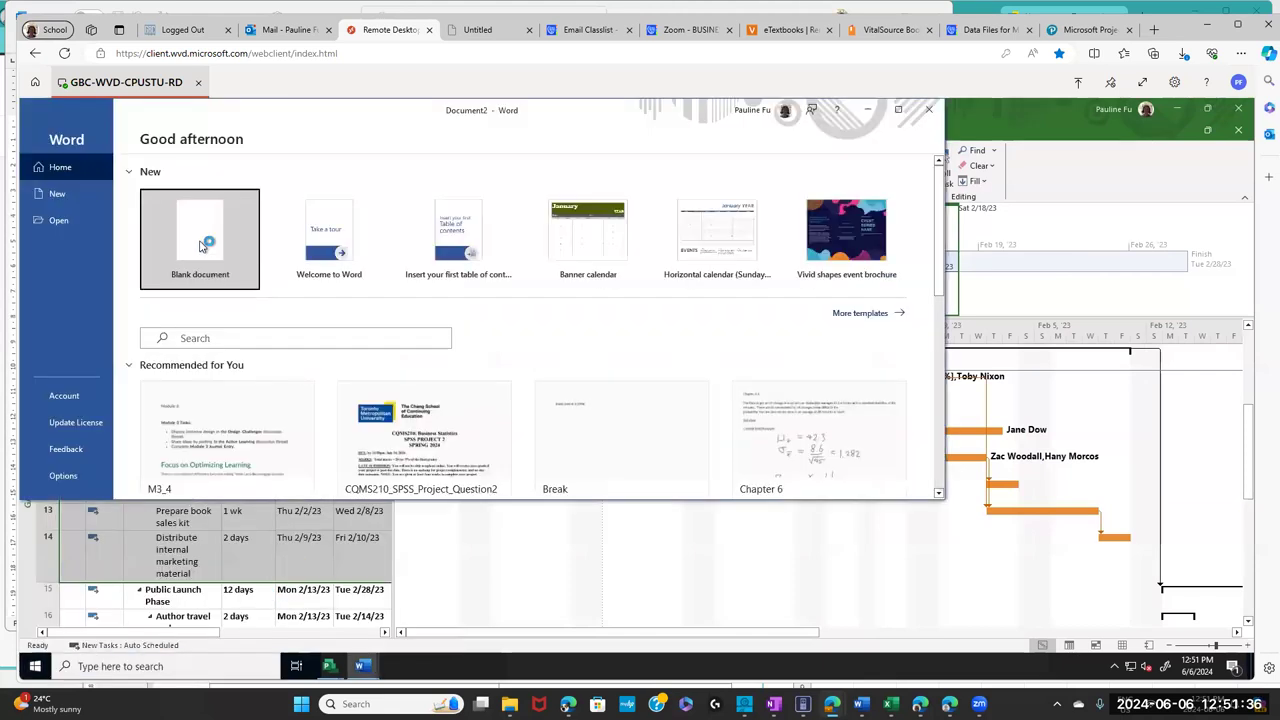
- Paste tasks 7–14 into a new blank document as Picture (Enhanced Metafile)
click(196, 246)
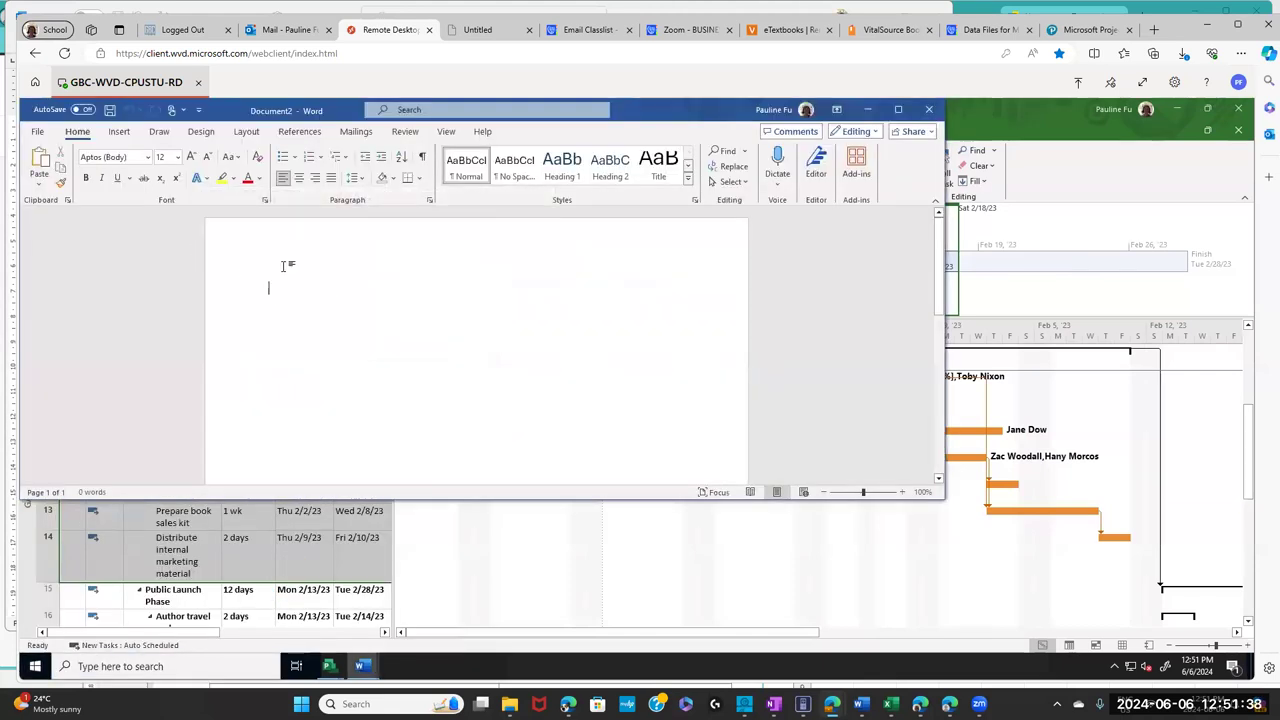
click(41, 188)
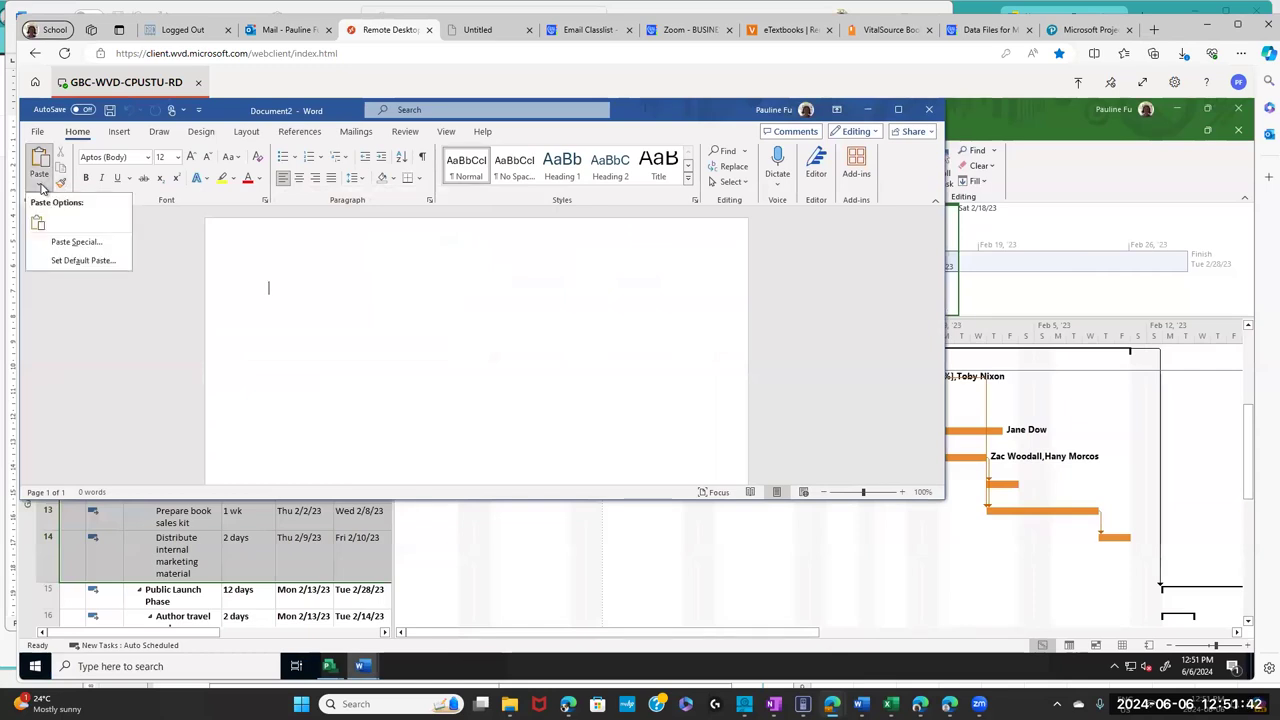
click(84, 245)
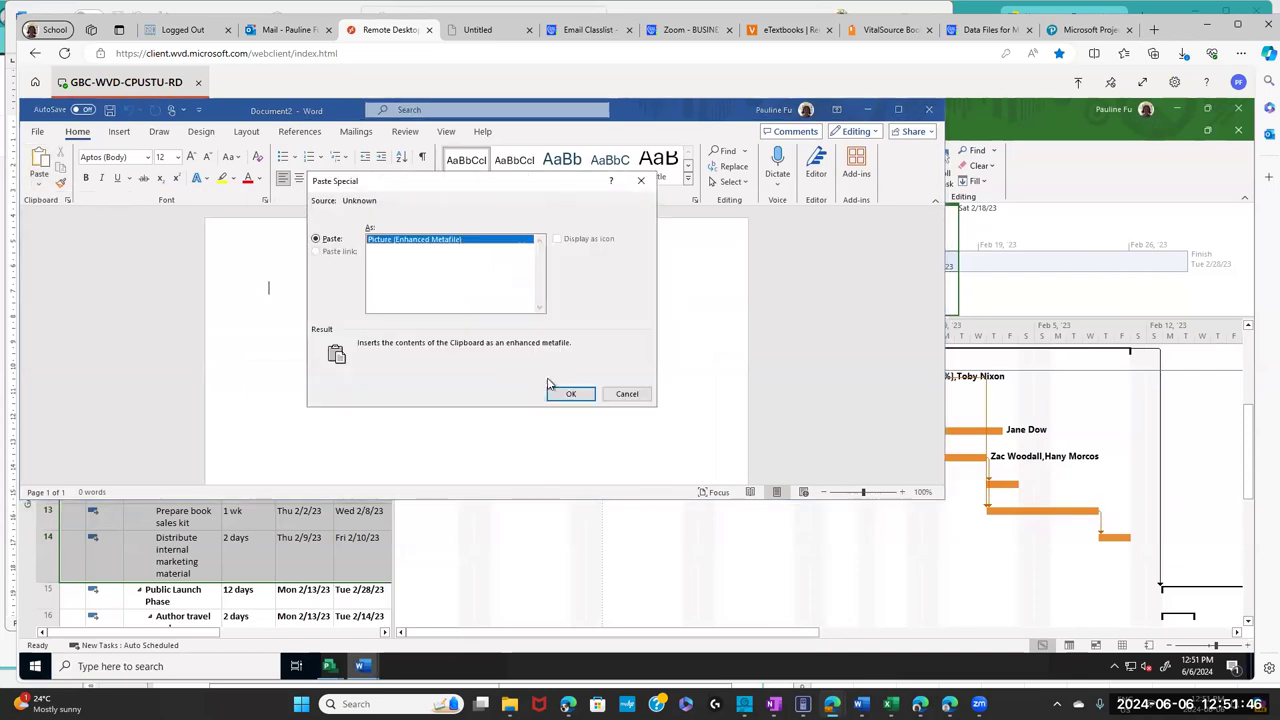
click(562, 393)
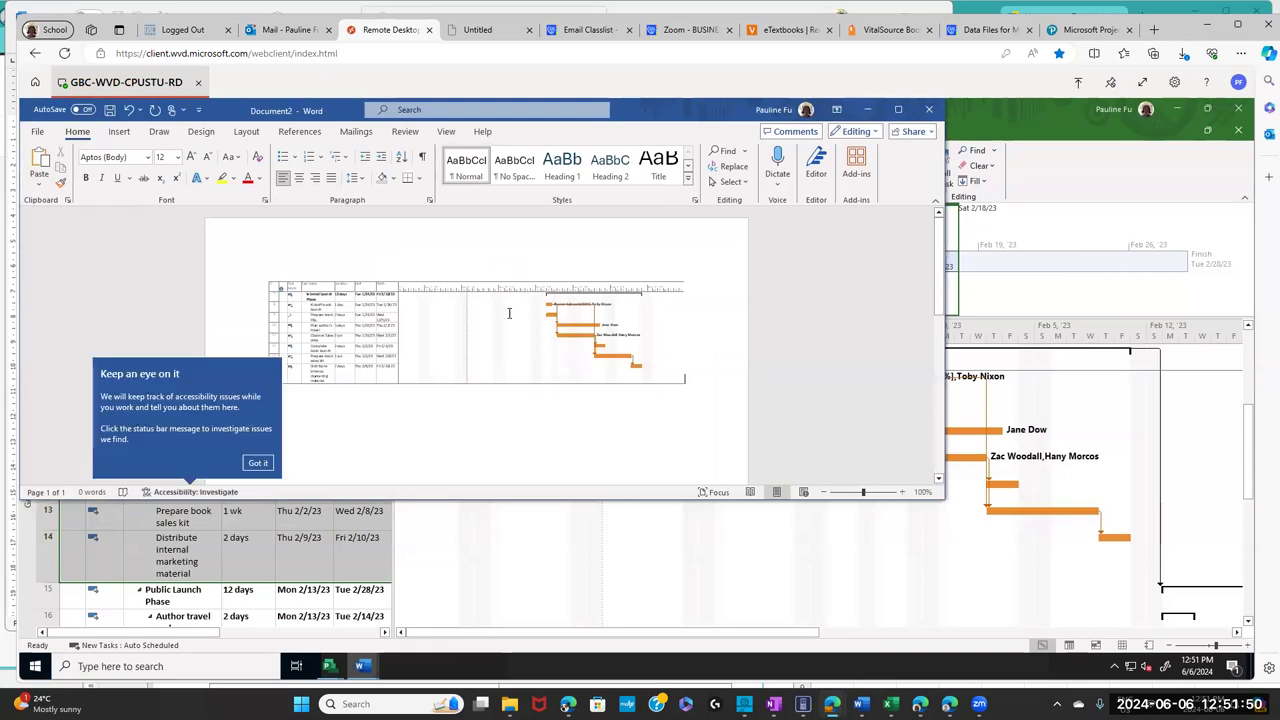
click(258, 463)
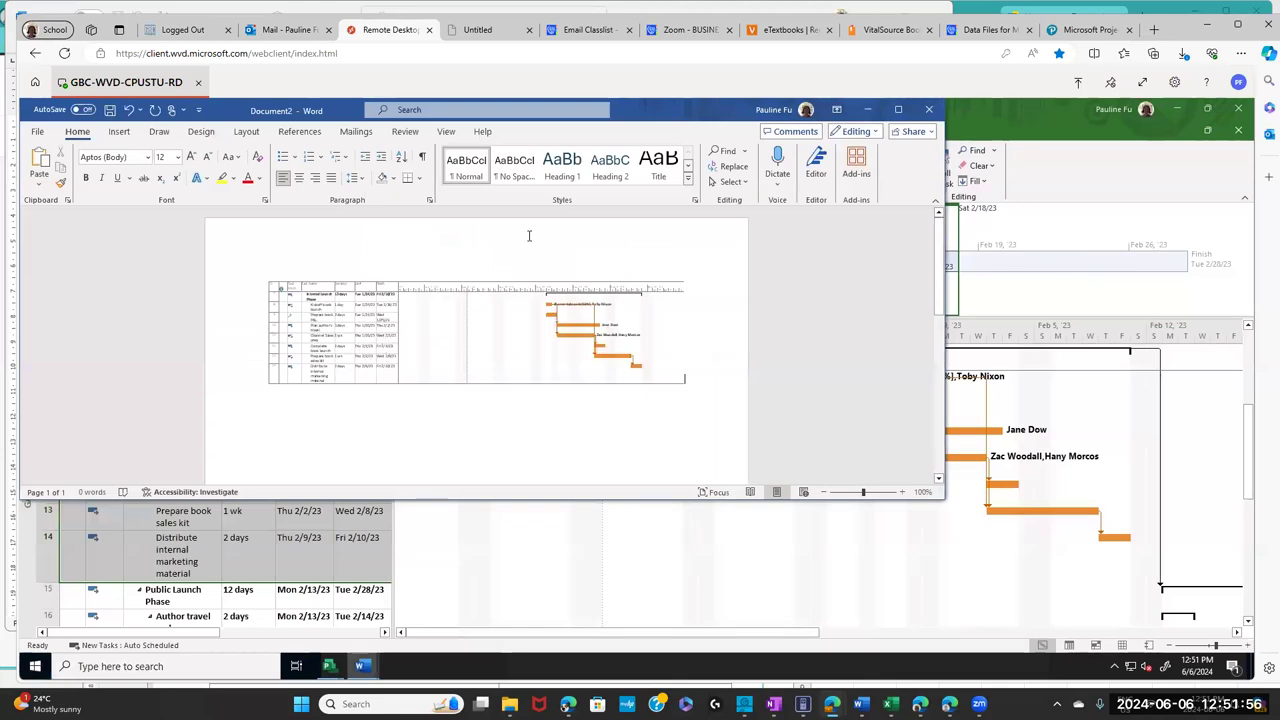
drag(668, 110, 748, 133)
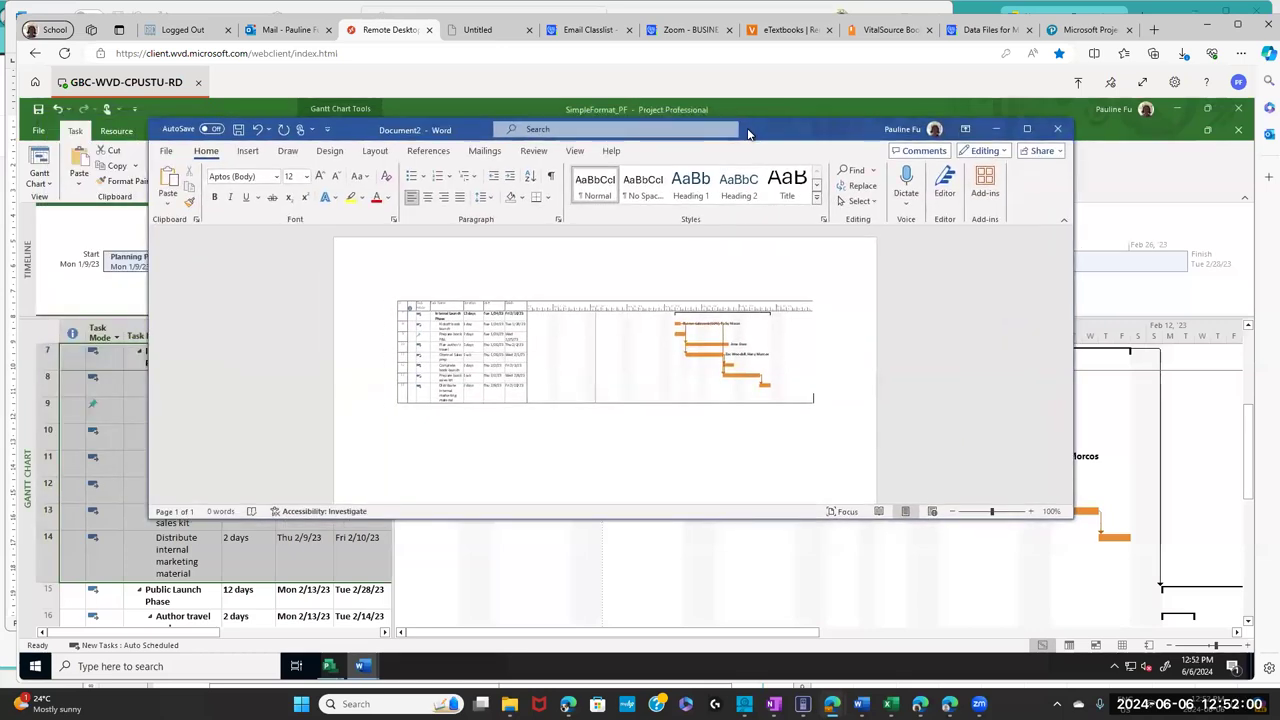
click(881, 30)
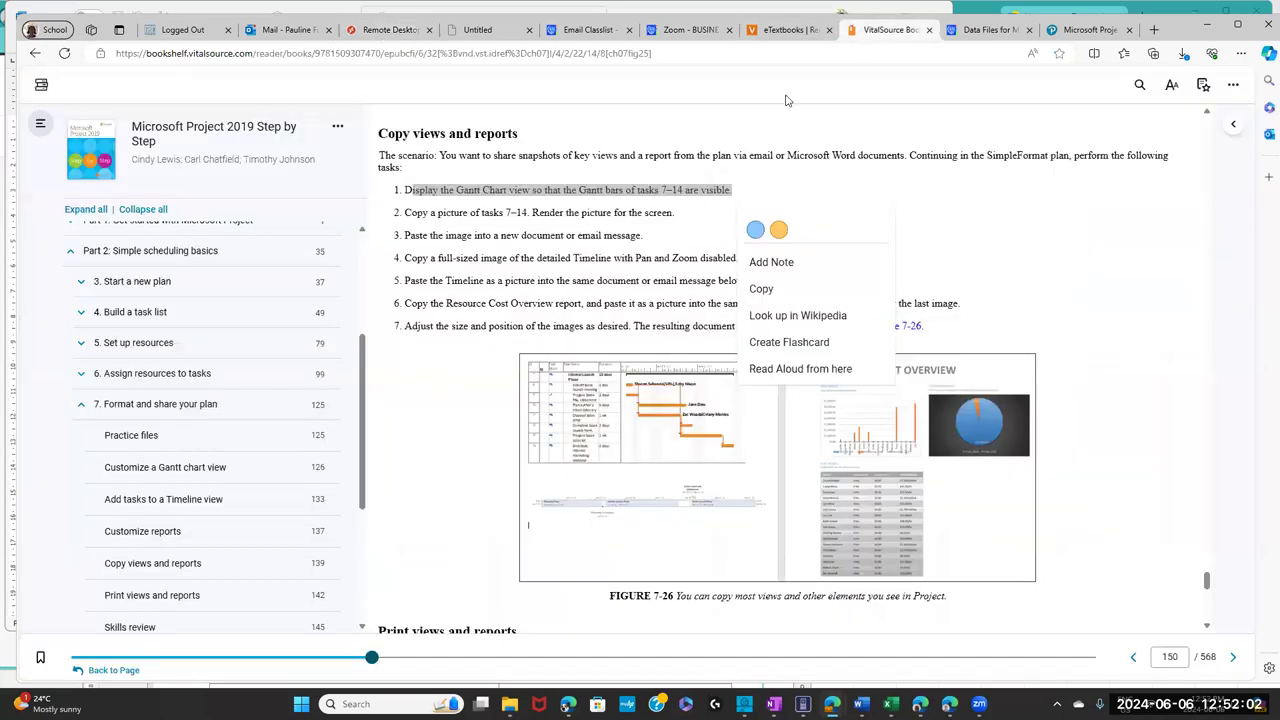
click(490, 246)
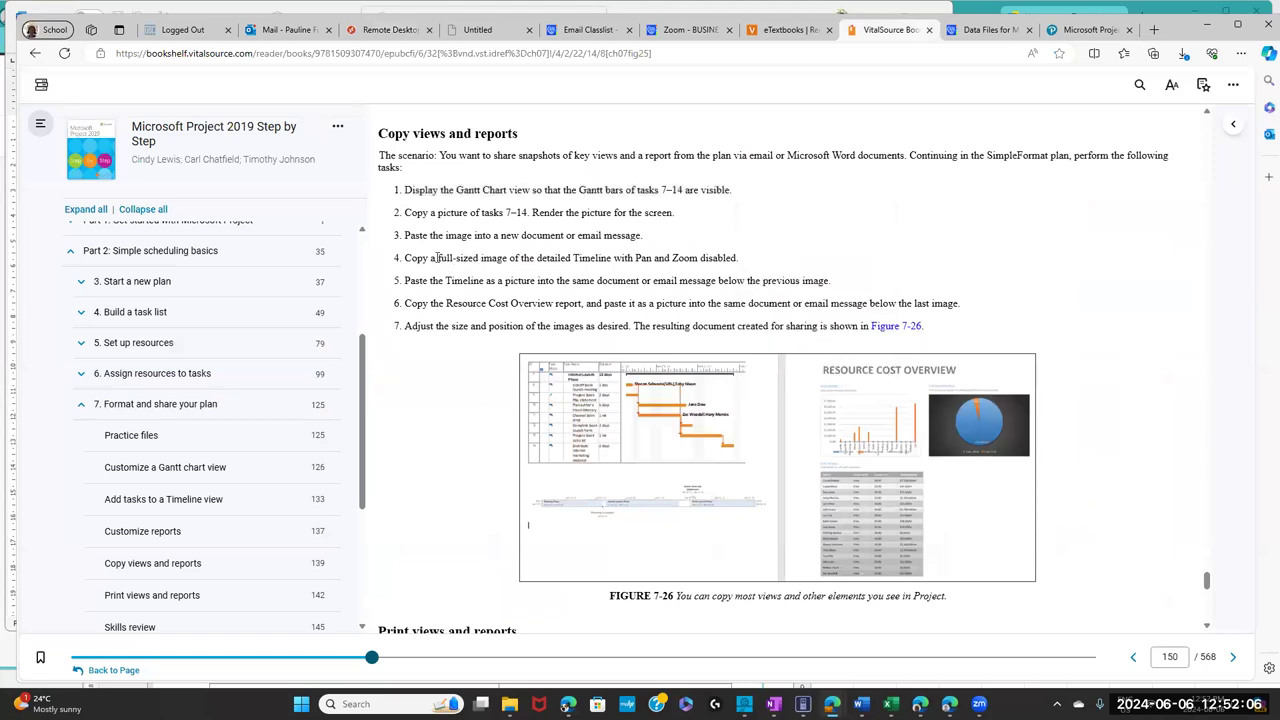
double_click(467, 258)
drag(511, 260, 607, 261)
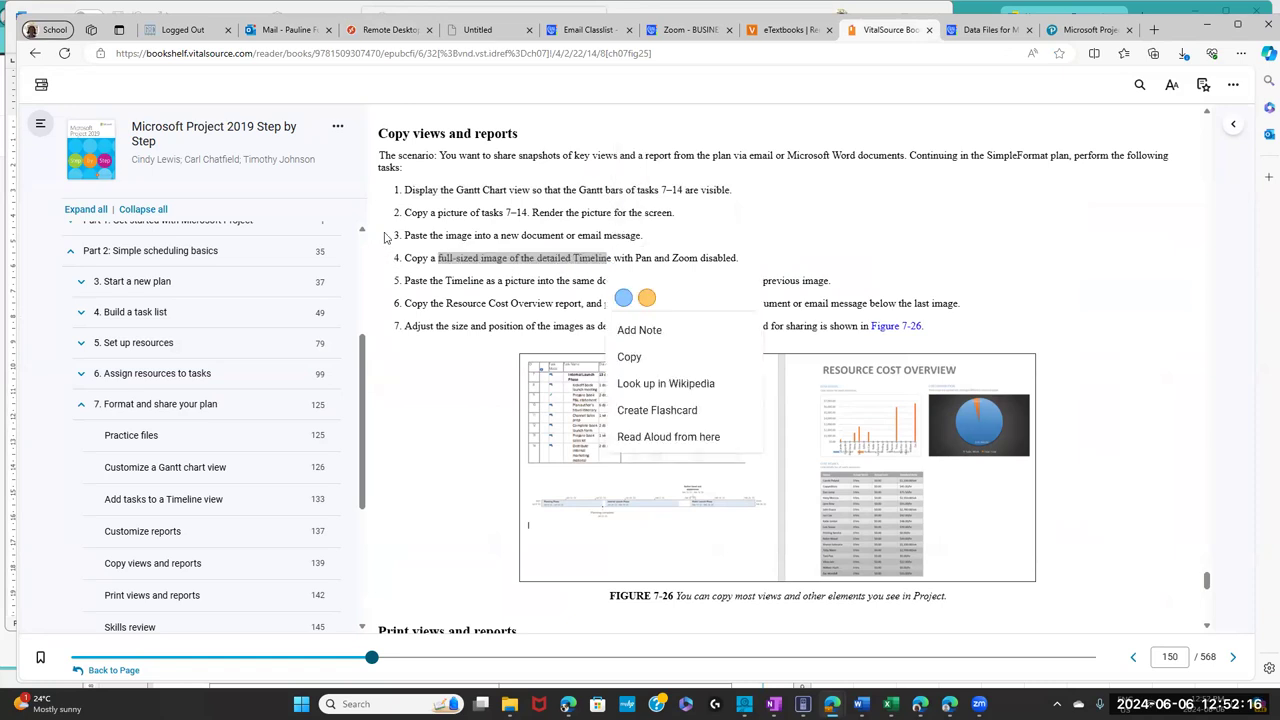
click(380, 30)
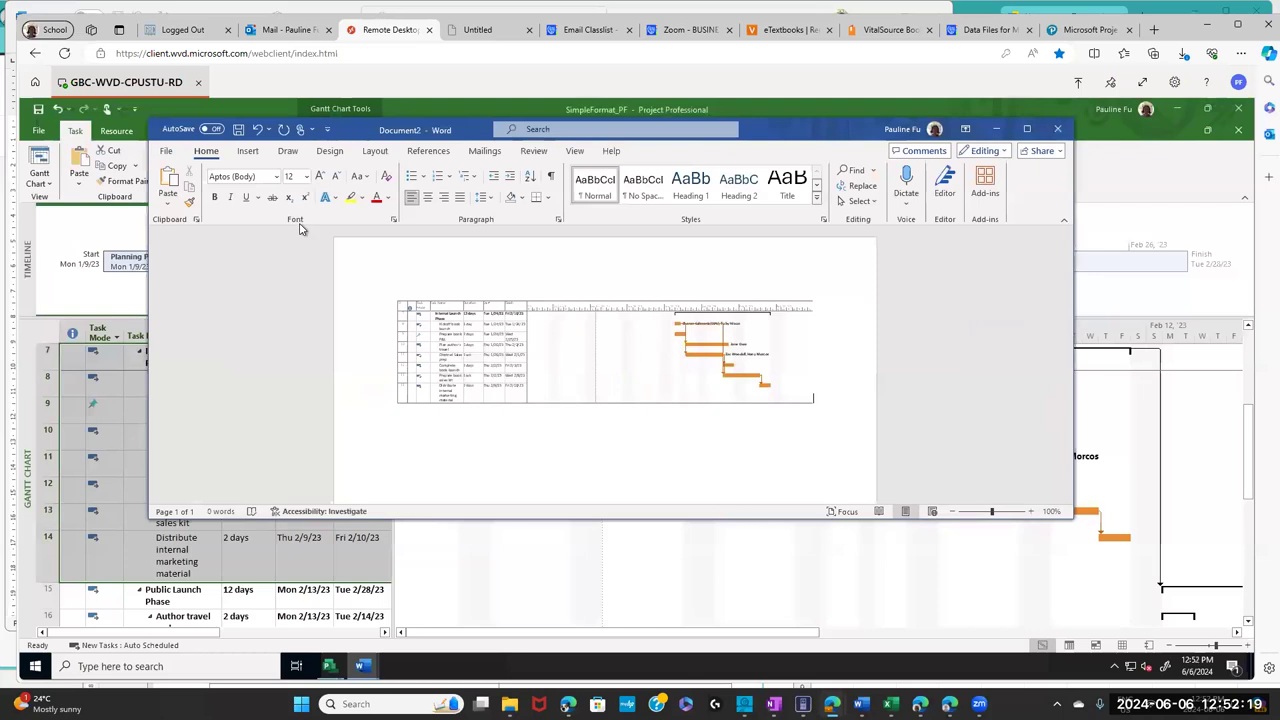
- Copy the Timeline, with its phase bars, milestone and callout, as a full-size picture
click(118, 305)
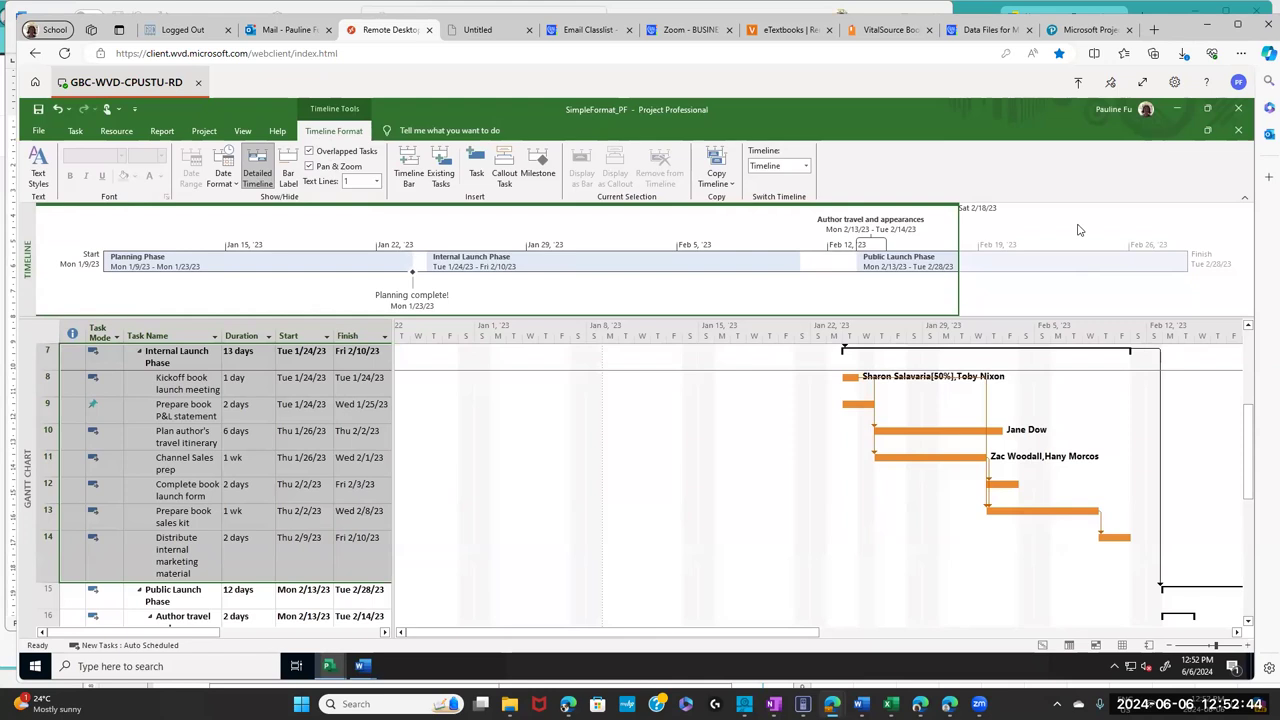
click(731, 186)
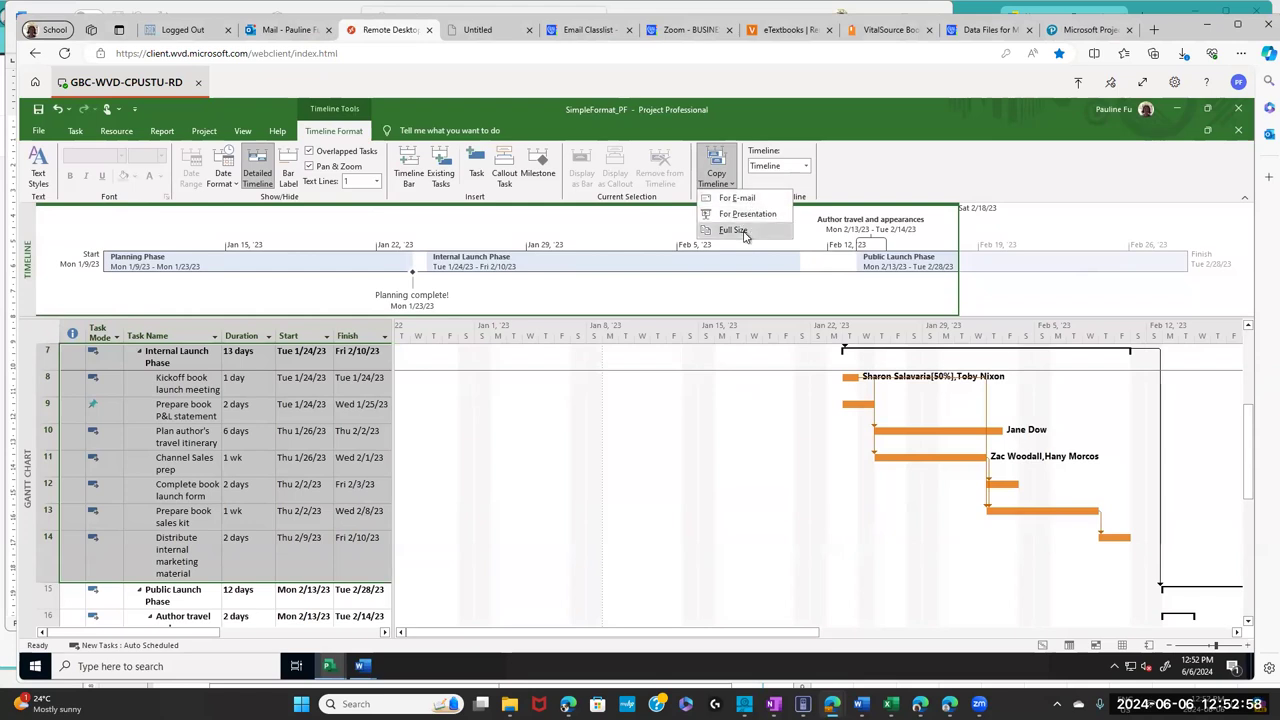
click(733, 230)
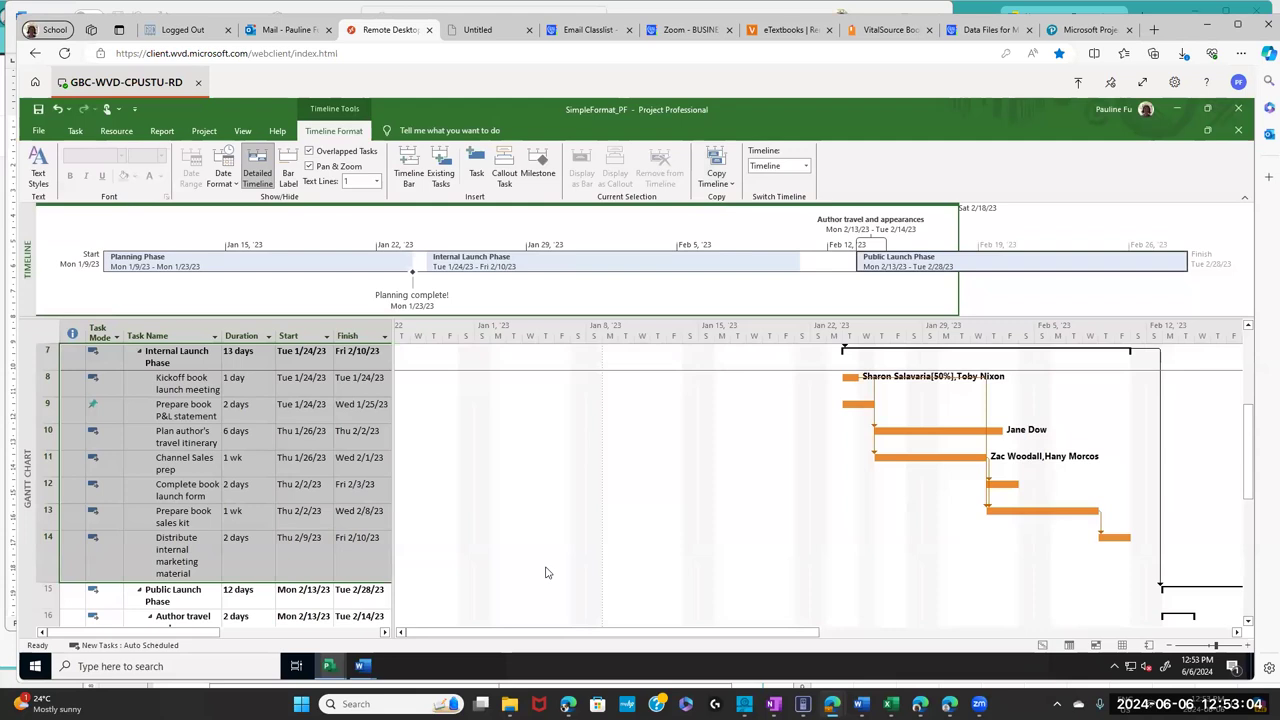
- In Document2, start a new line directly below the Gantt chart picture
mouse_move(362, 665)
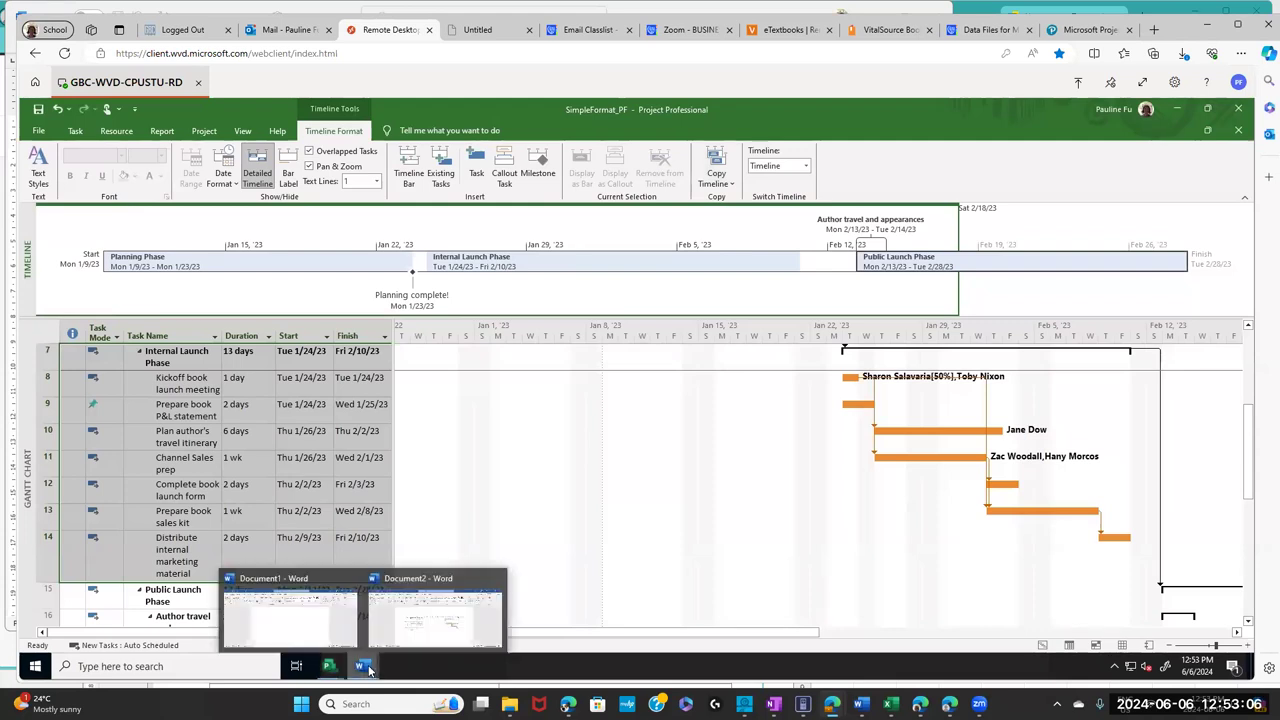
click(415, 640)
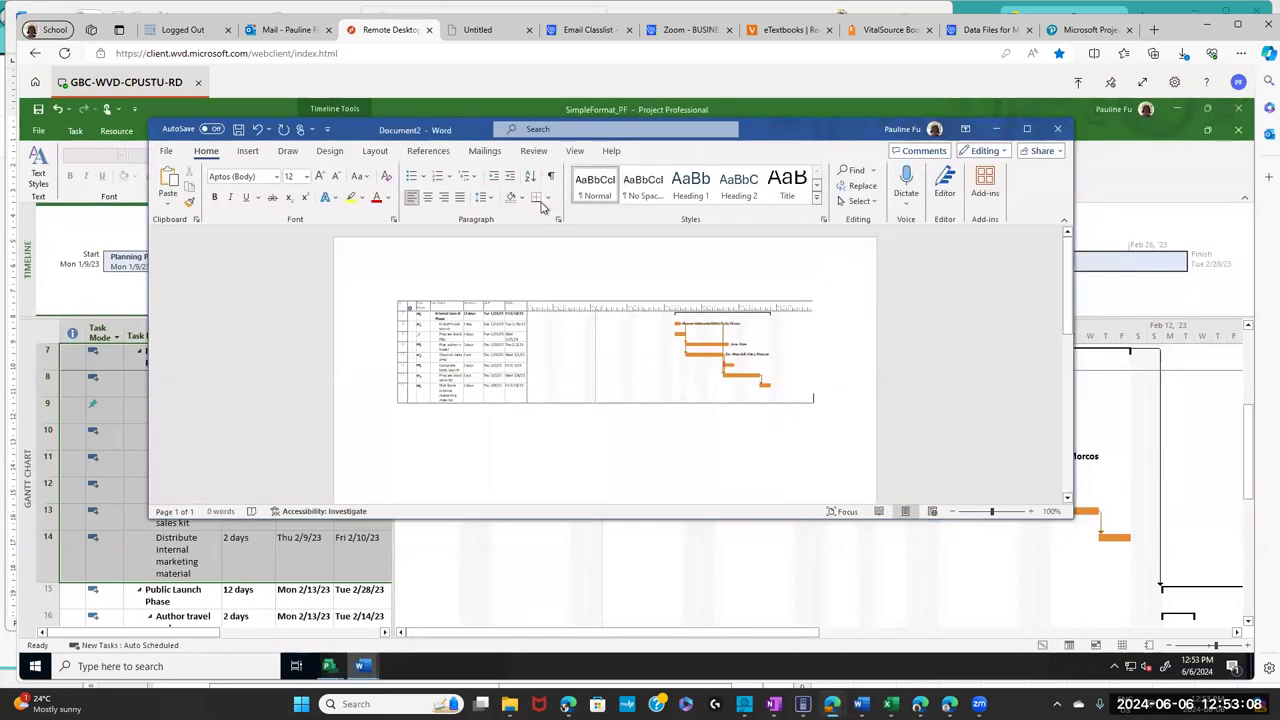
drag(477, 137, 447, 142)
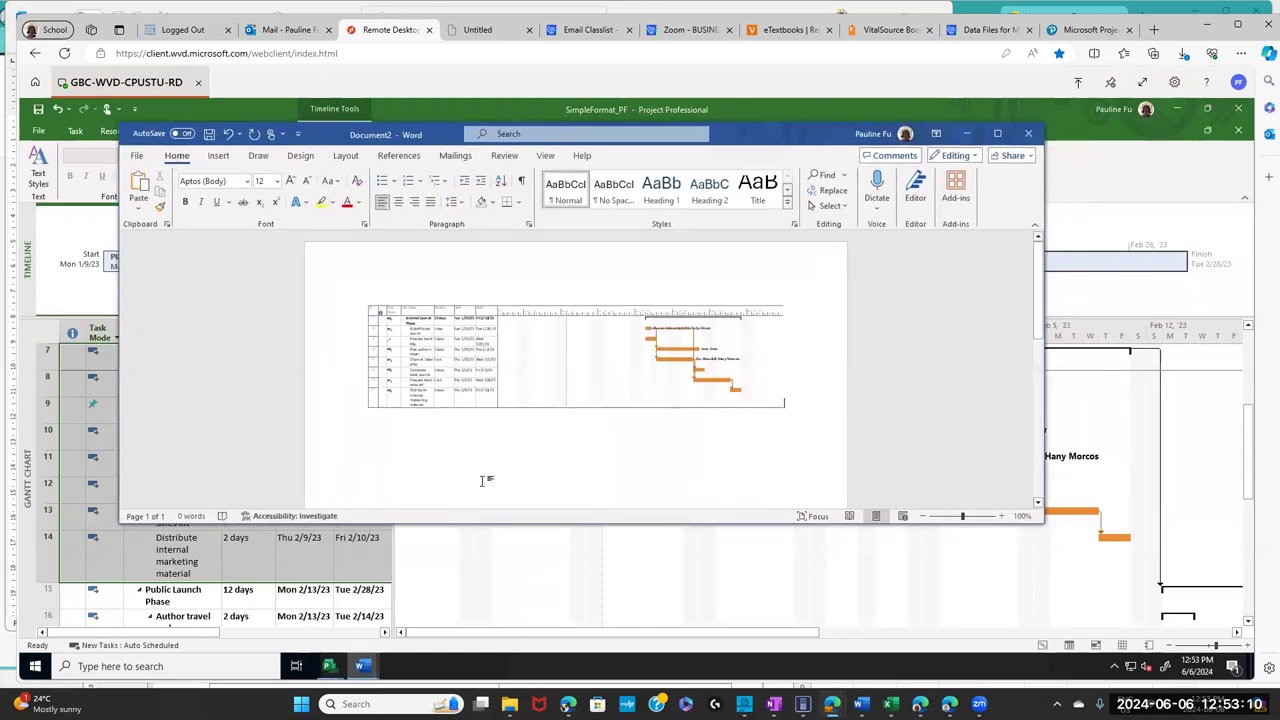
key(shift+Left)
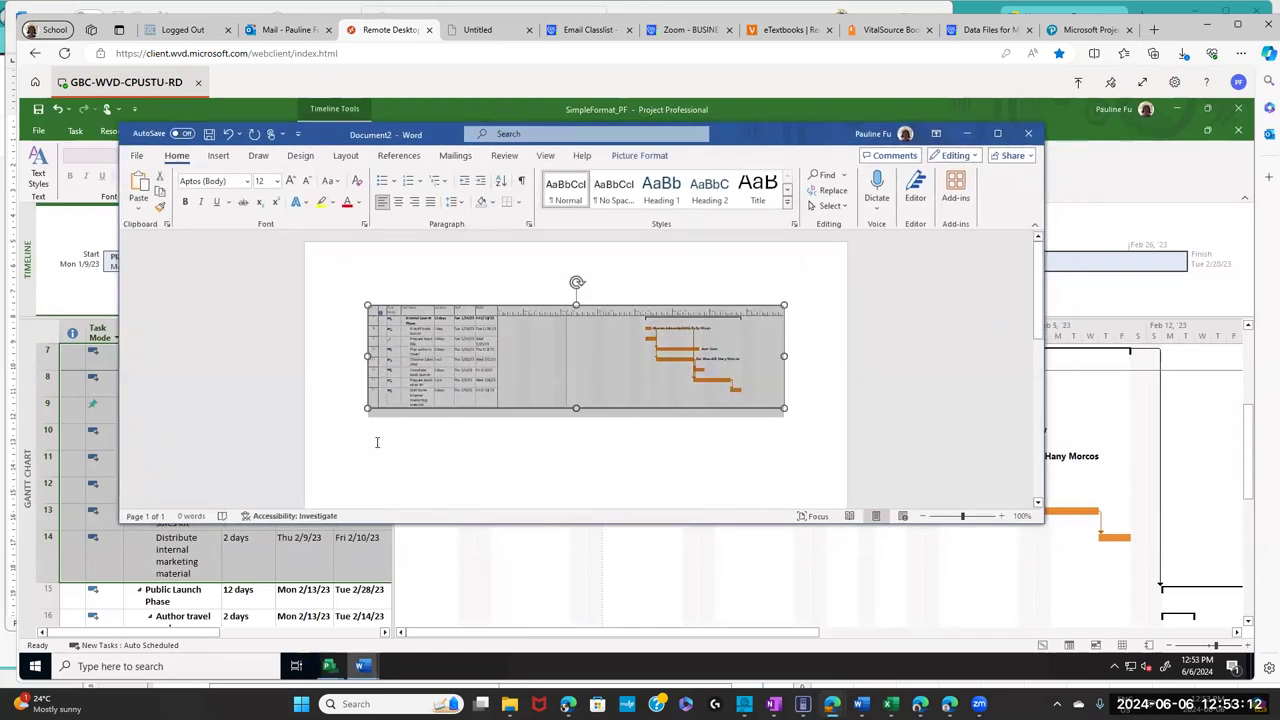
click(498, 438)
key(BackSpace)
key(Return)
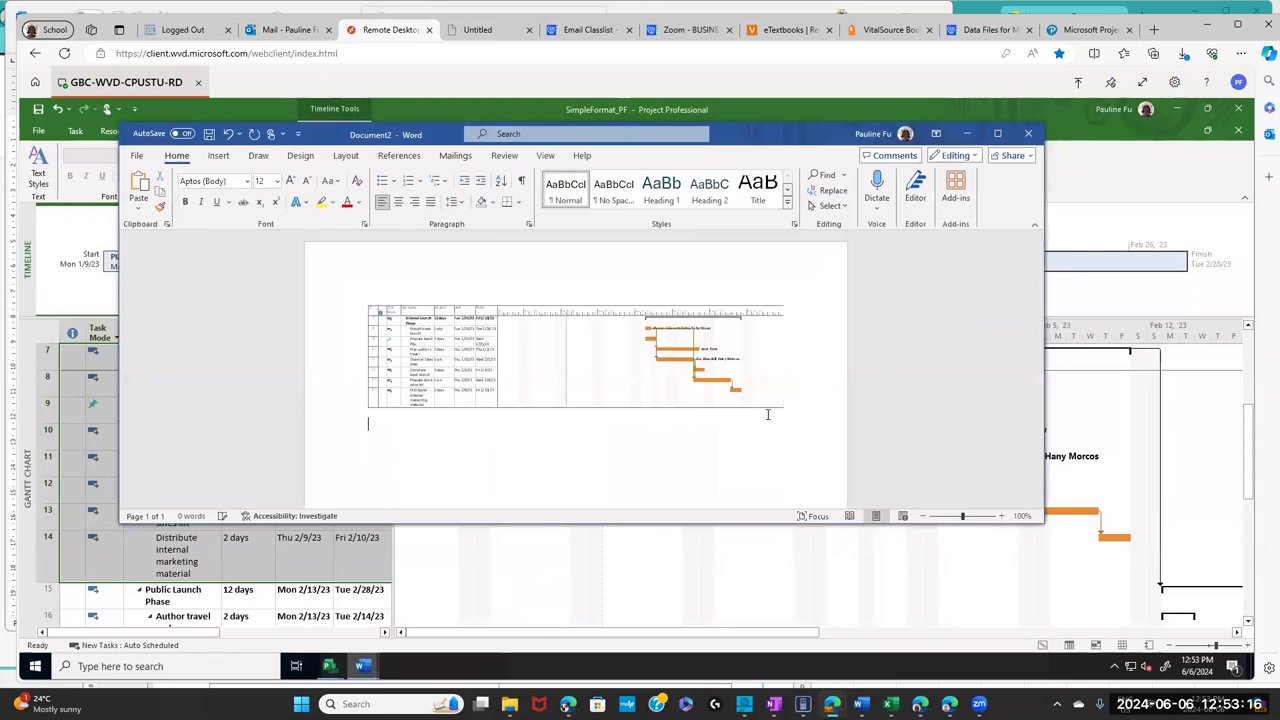
- Paste the Timeline there as a picture, then enlarge and reposition the Word window
click(138, 216)
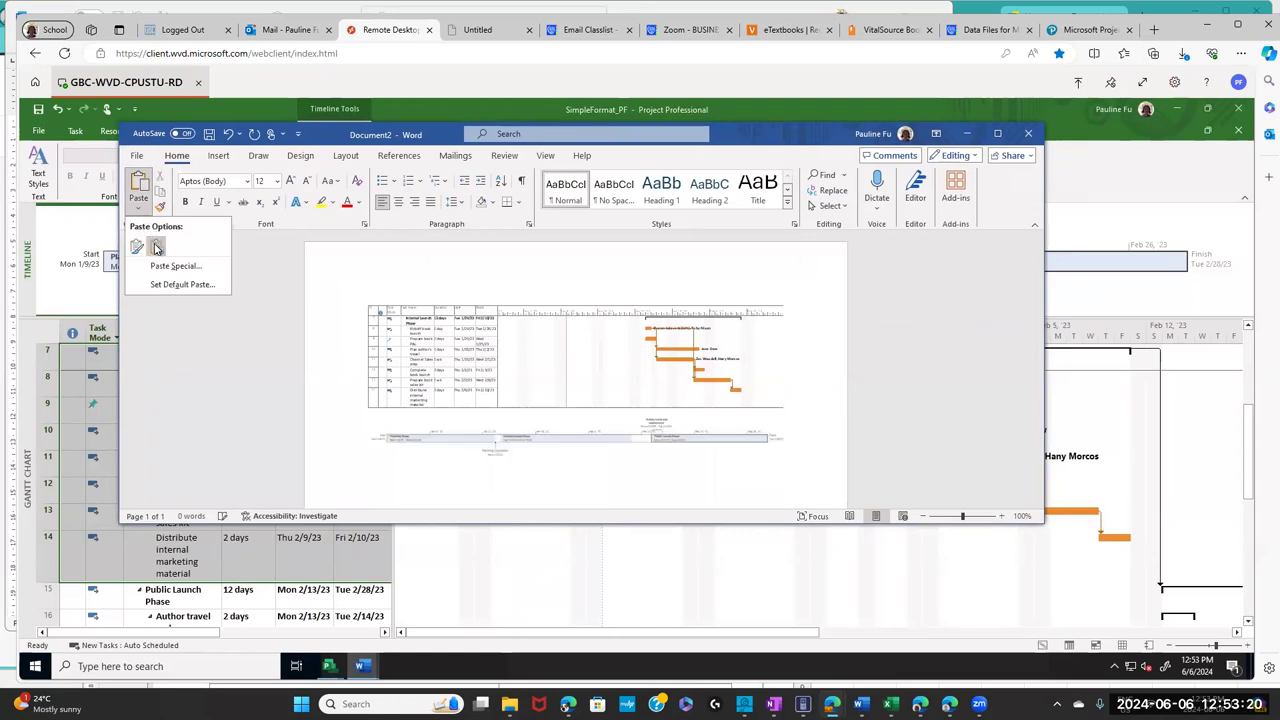
click(155, 248)
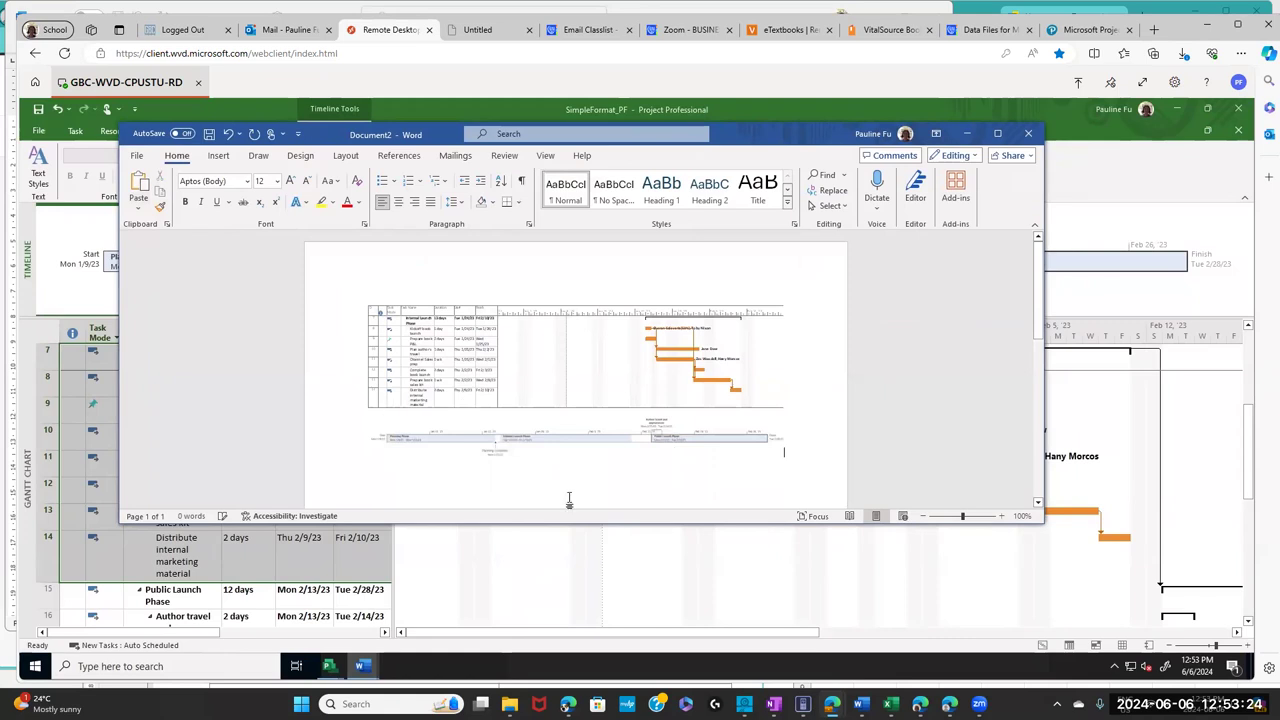
drag(589, 523, 578, 586)
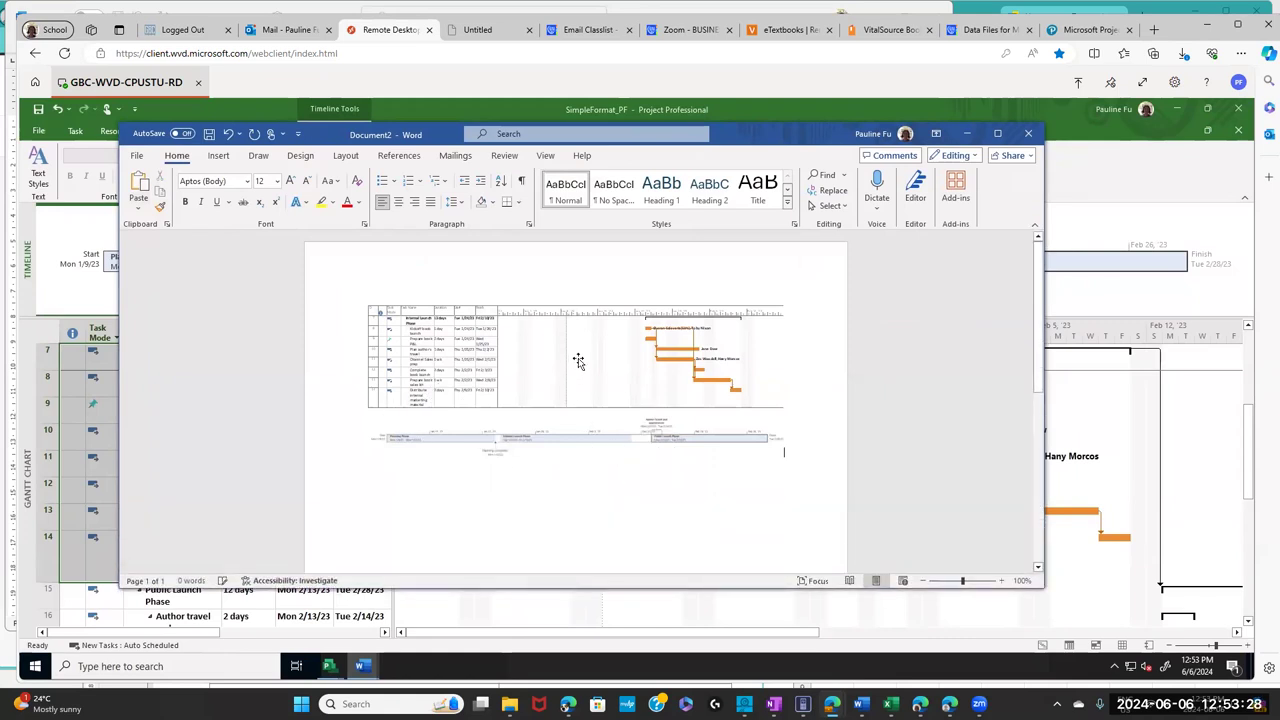
drag(757, 138, 888, 308)
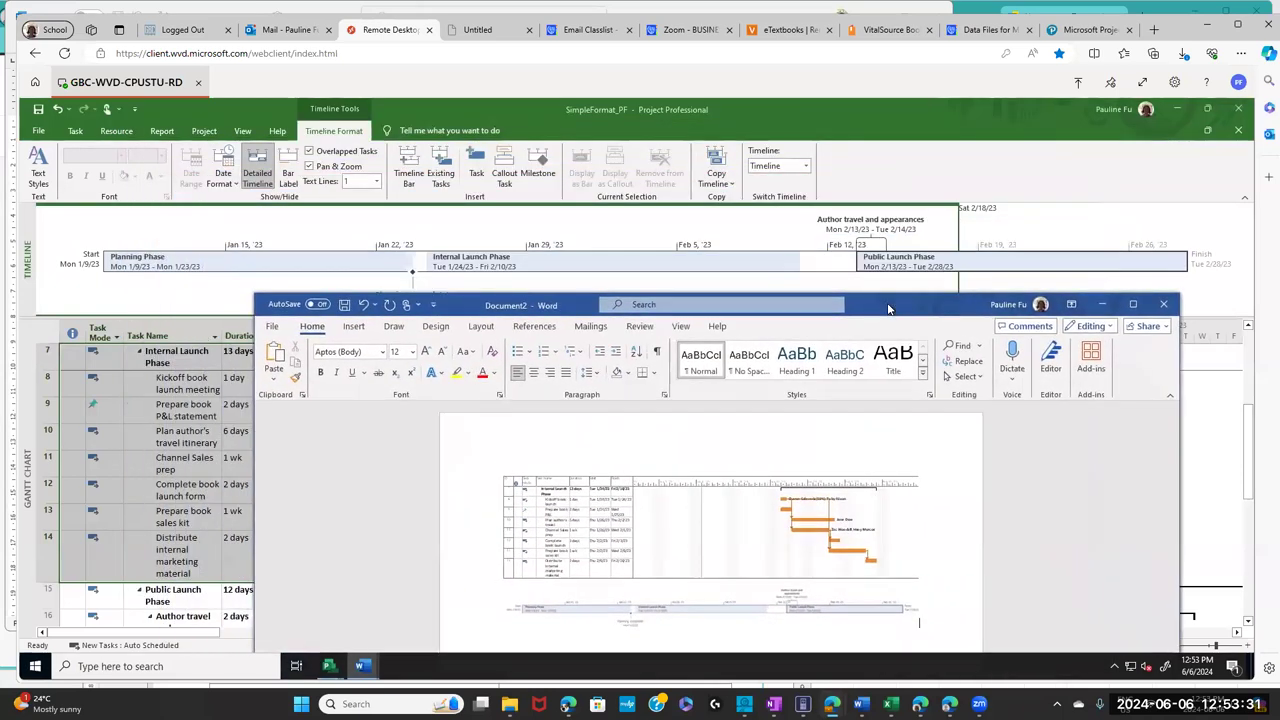
click(870, 30)
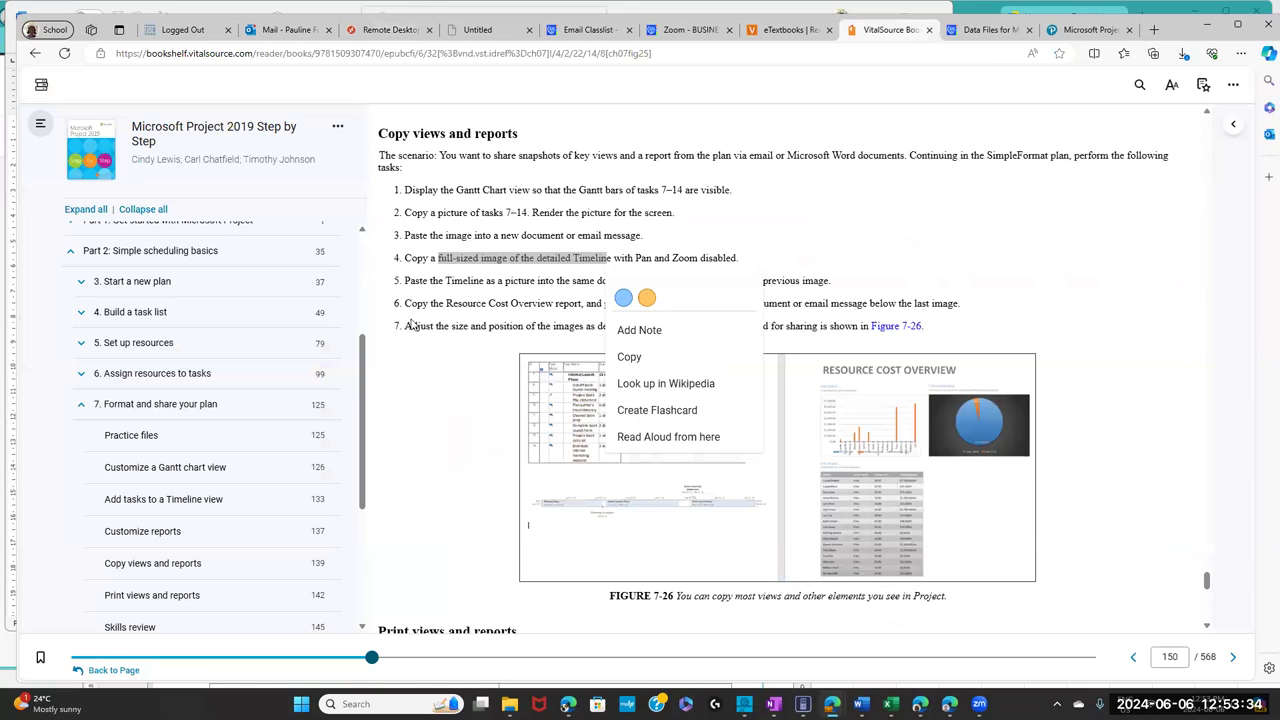
click(445, 364)
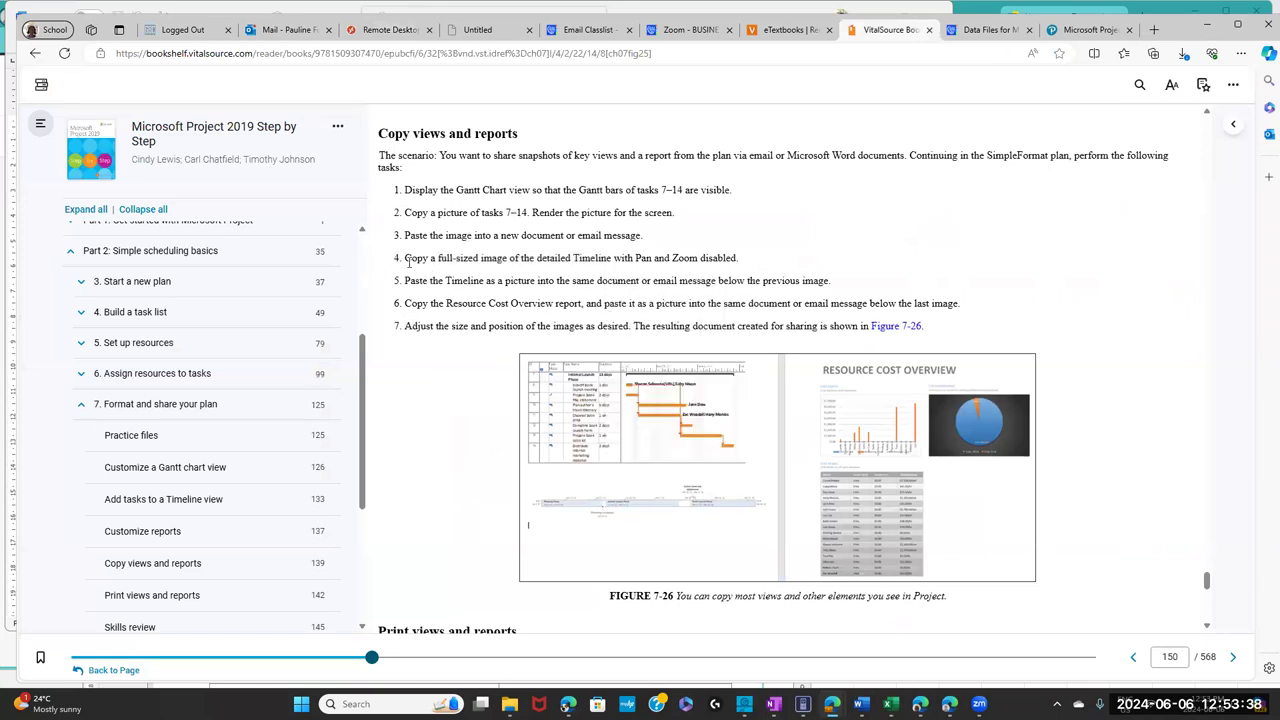
drag(406, 260, 455, 330)
click(414, 364)
drag(497, 307, 580, 304)
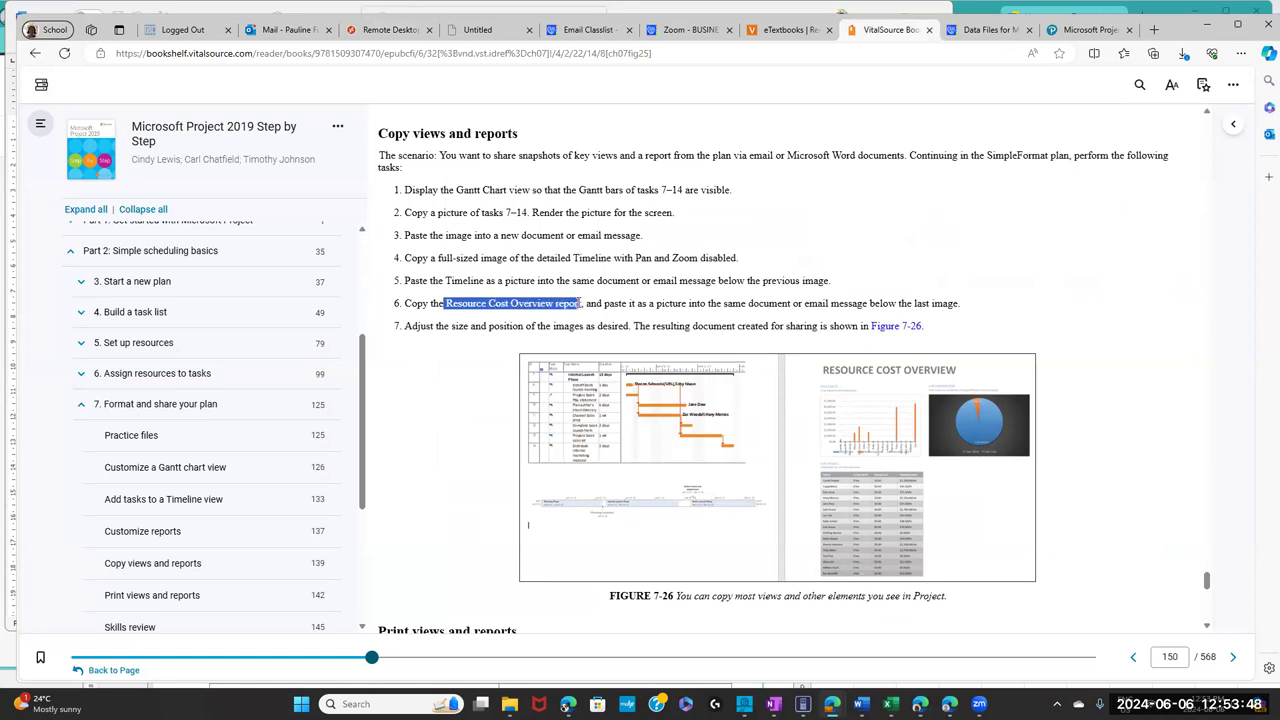
click(460, 368)
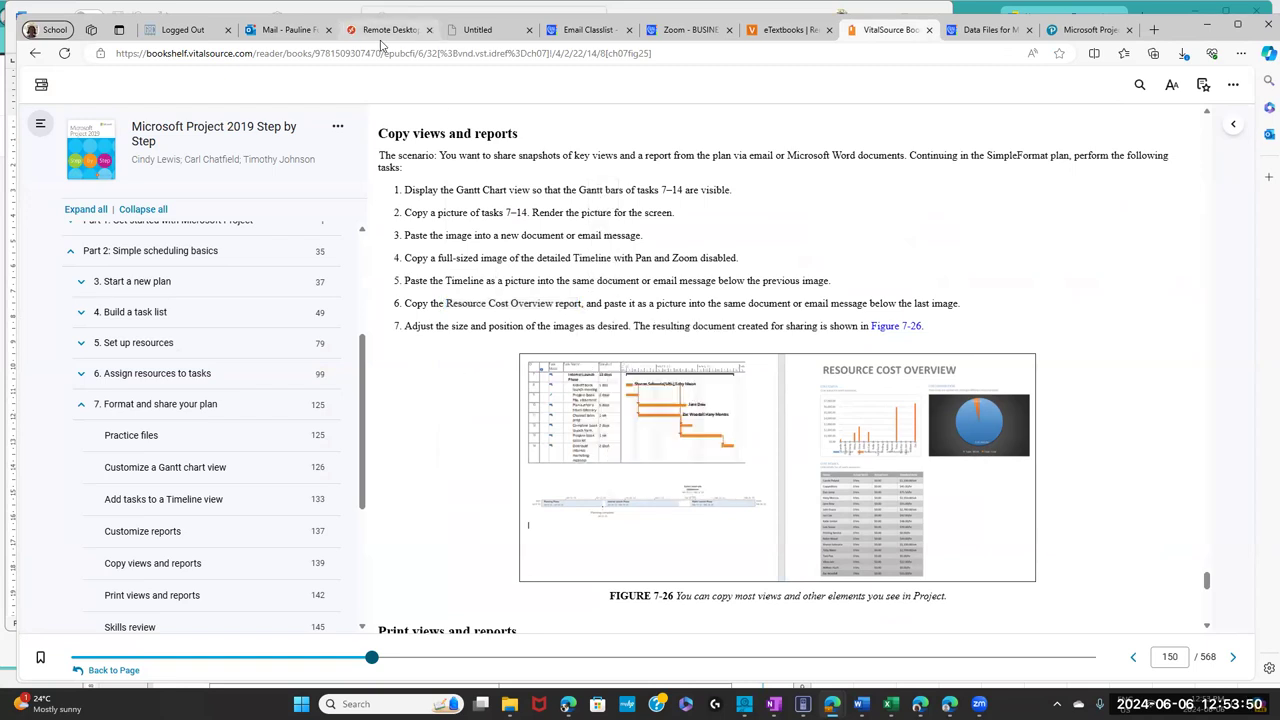
click(381, 40)
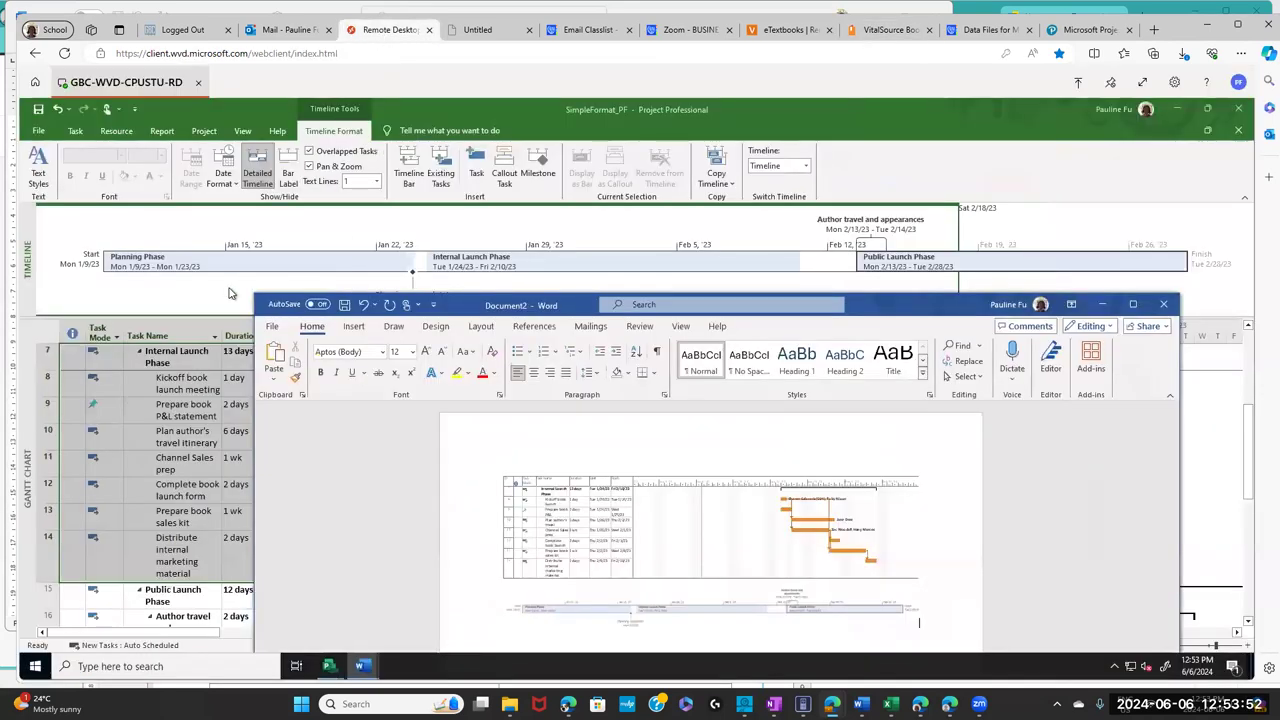
- Bring Project in front of Word and show the Costs reports list on the Report tab
click(237, 292)
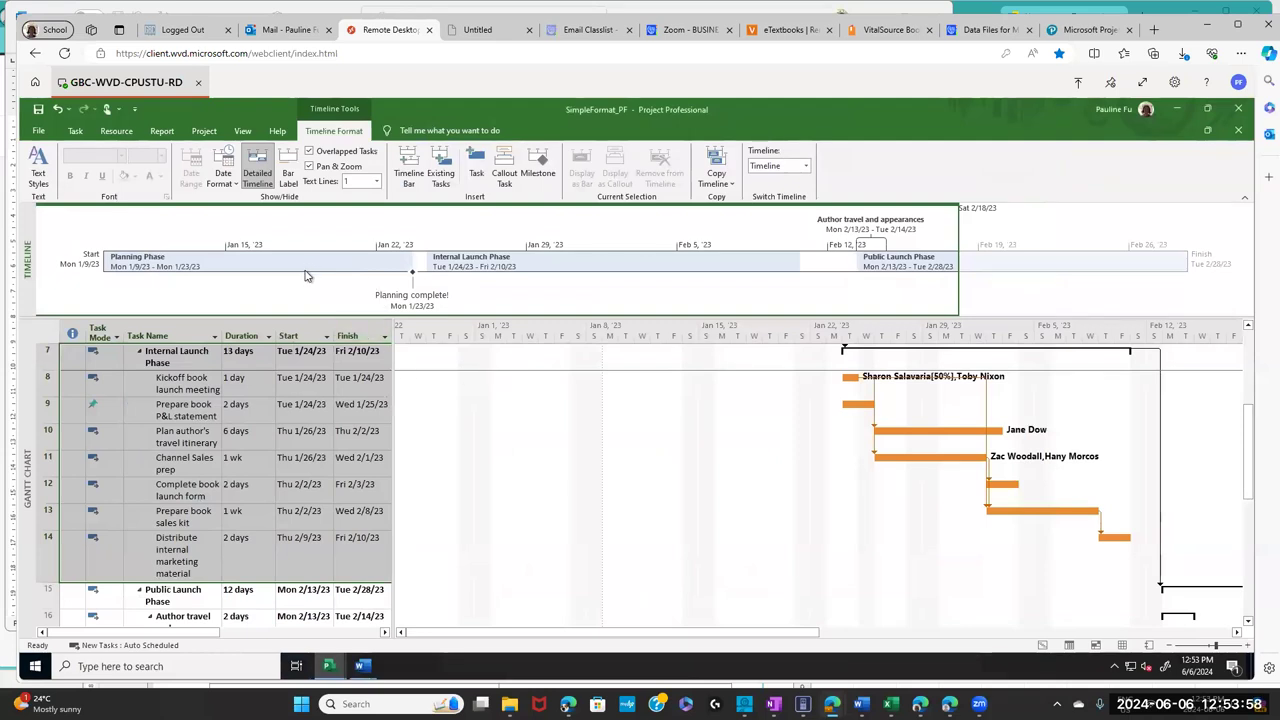
mouse_move(271, 287)
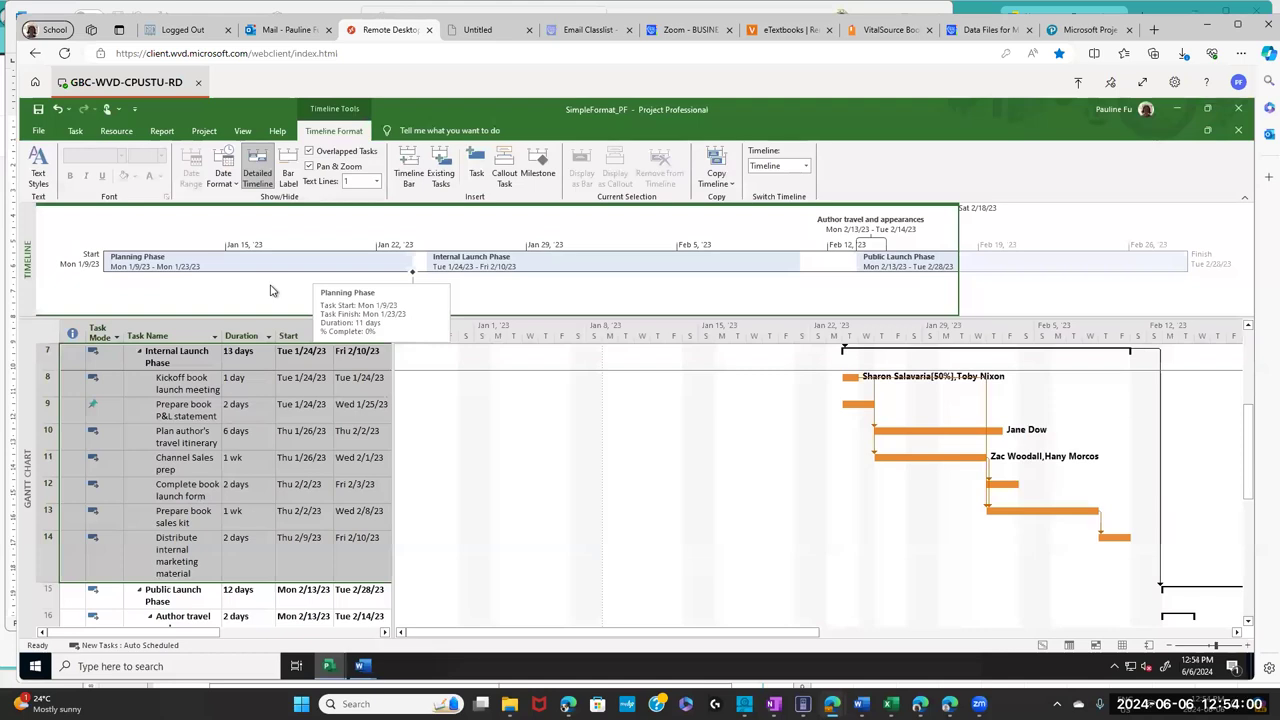
click(160, 133)
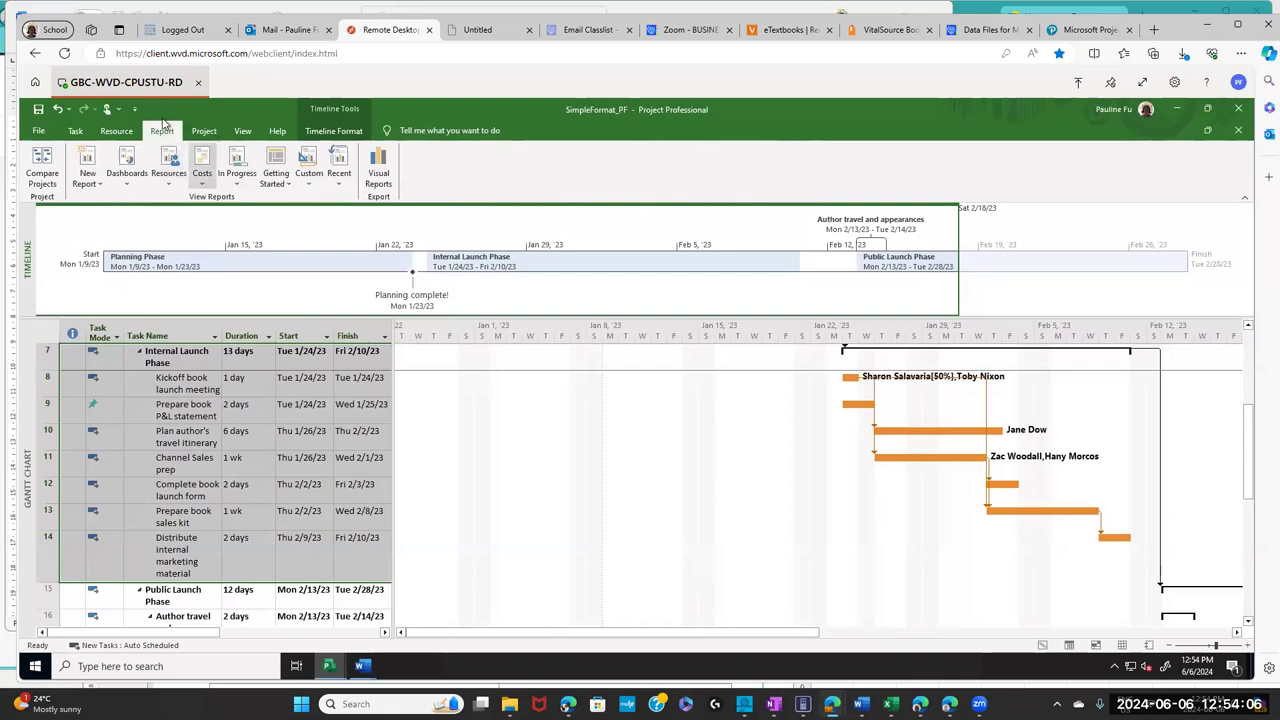
click(205, 186)
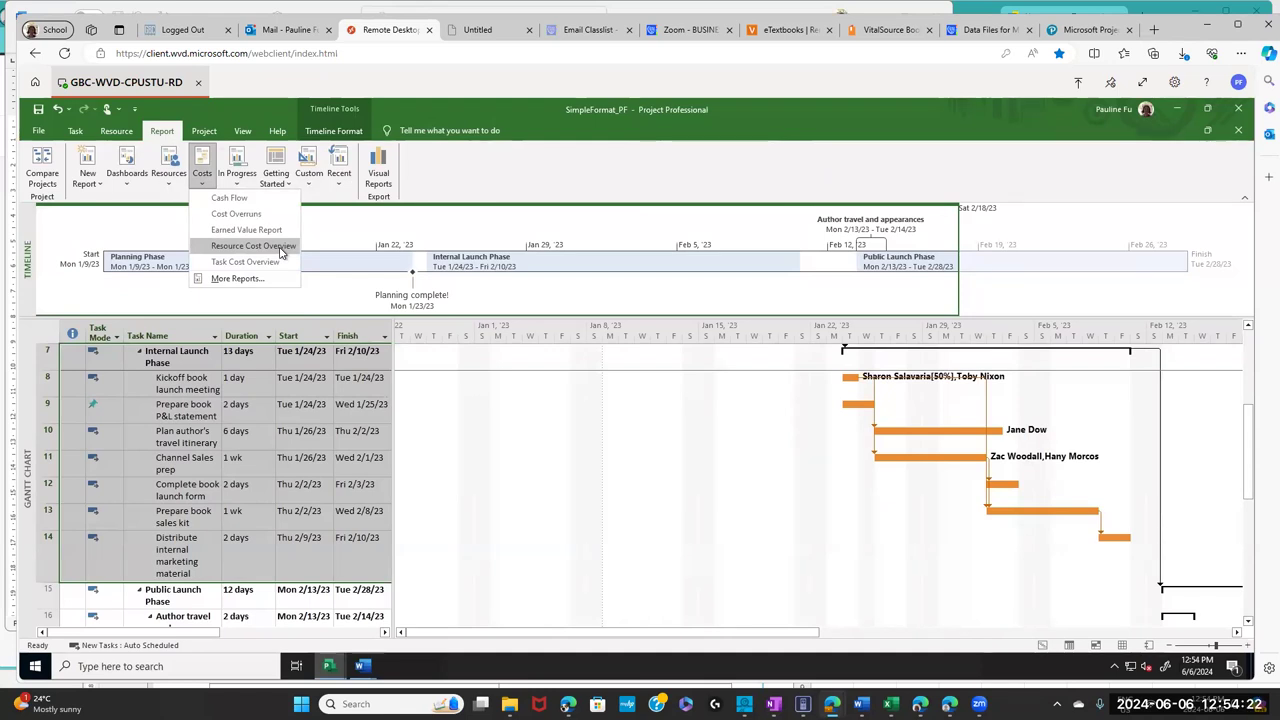
- Display the Resource Cost Overview report from the Costs list
click(281, 252)
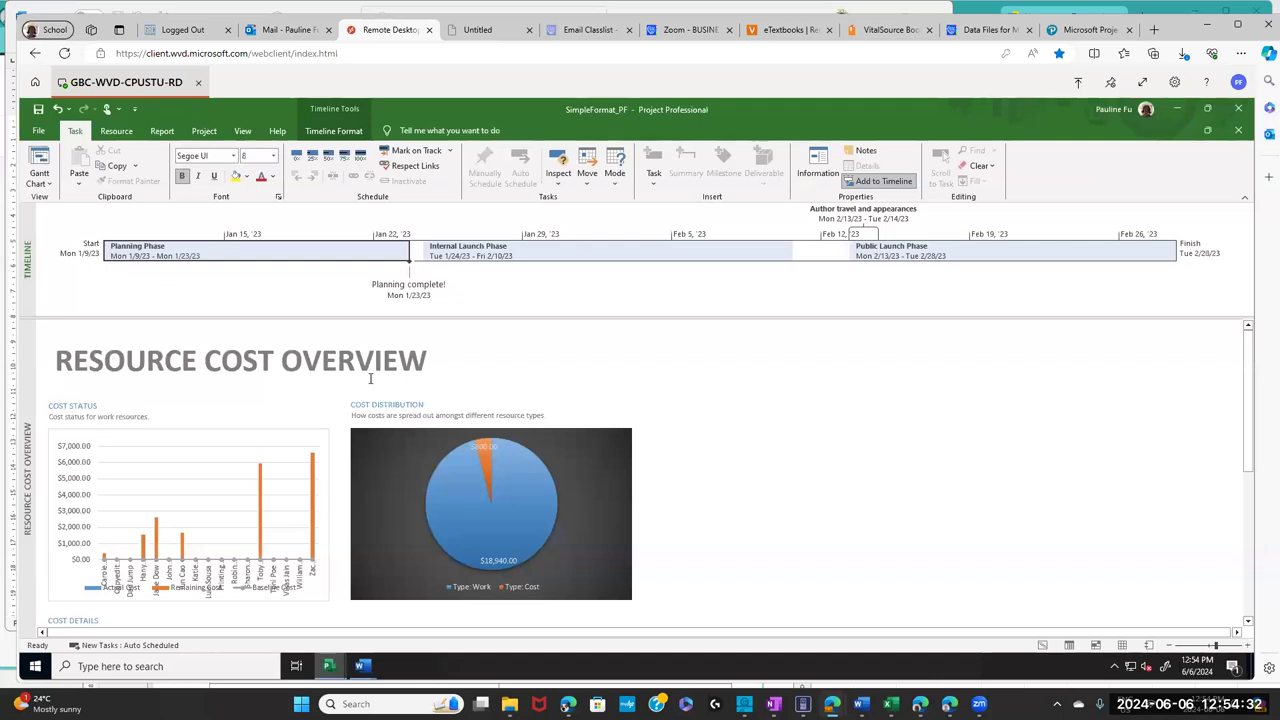
click(464, 343)
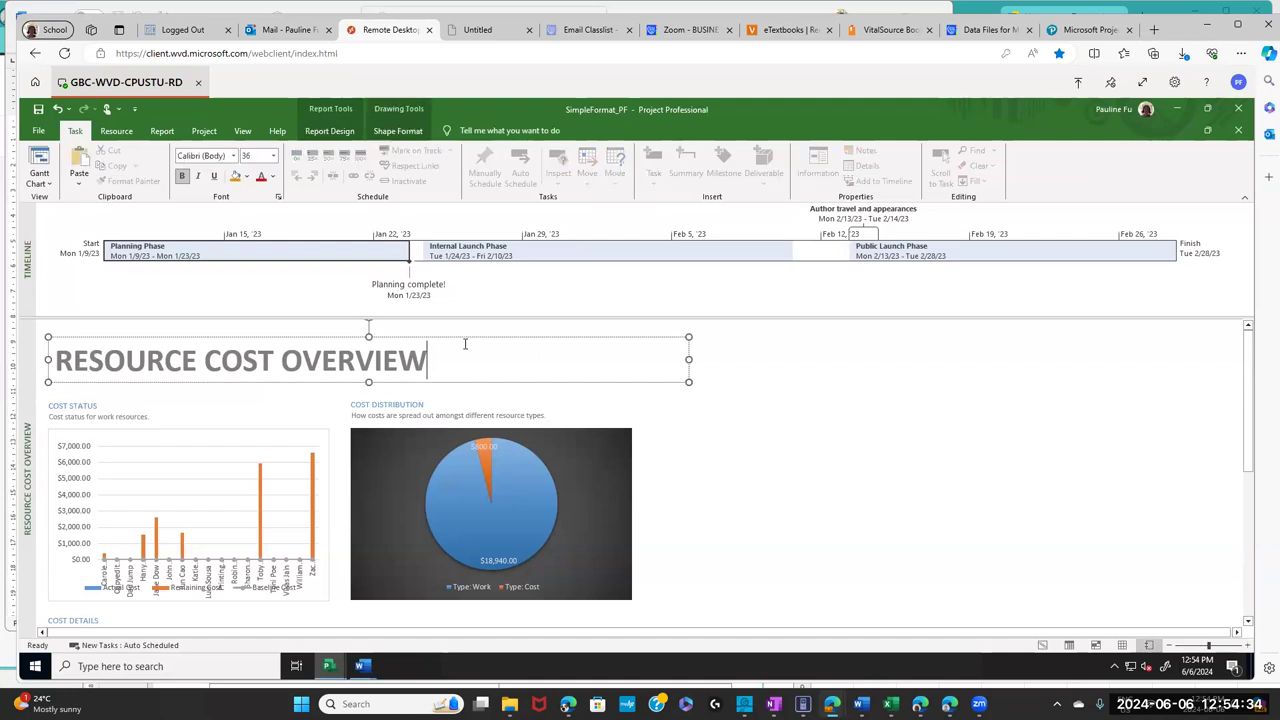
click(56, 333)
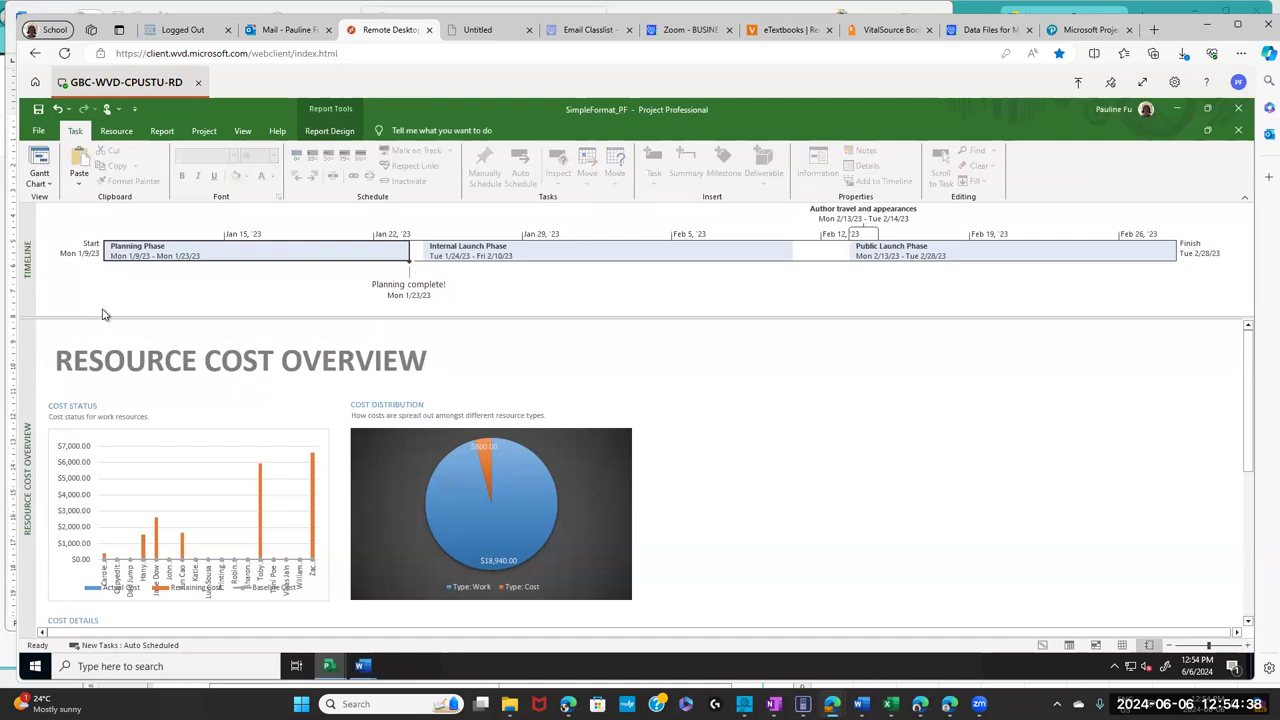
- Copy the whole report with Copy Report and bring Word's Document2 forward
click(328, 134)
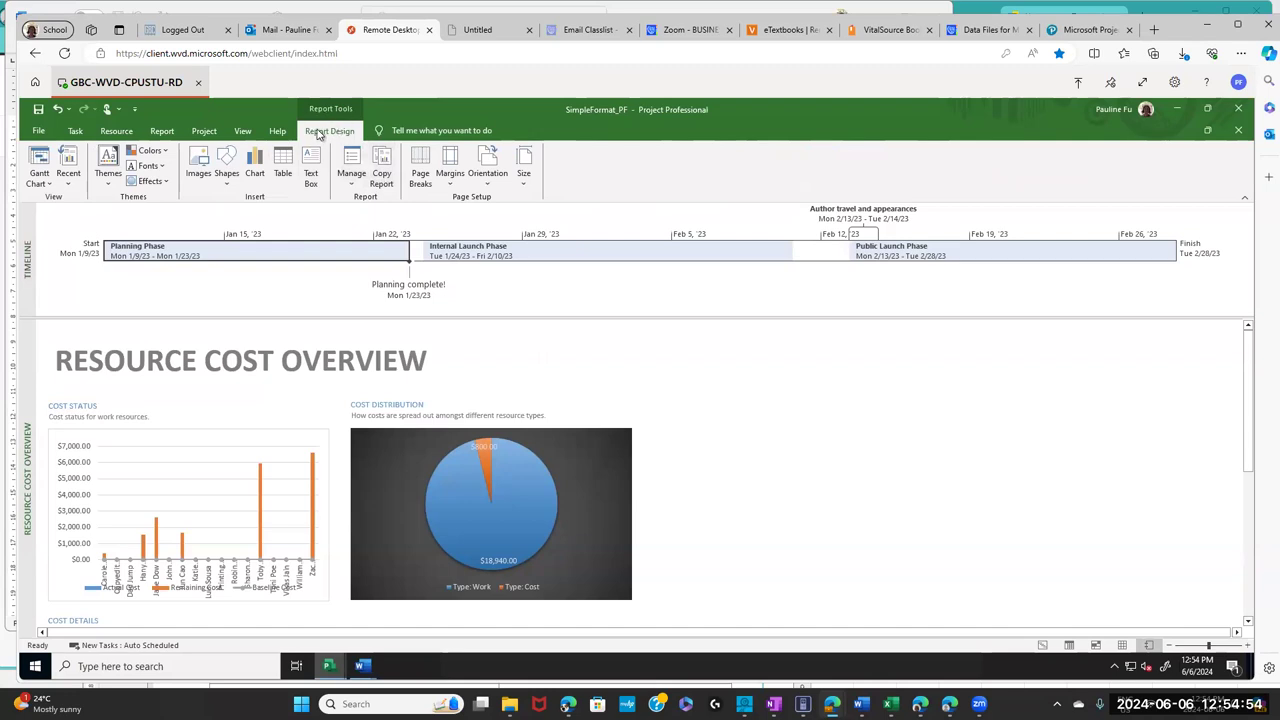
click(380, 185)
mouse_move(365, 668)
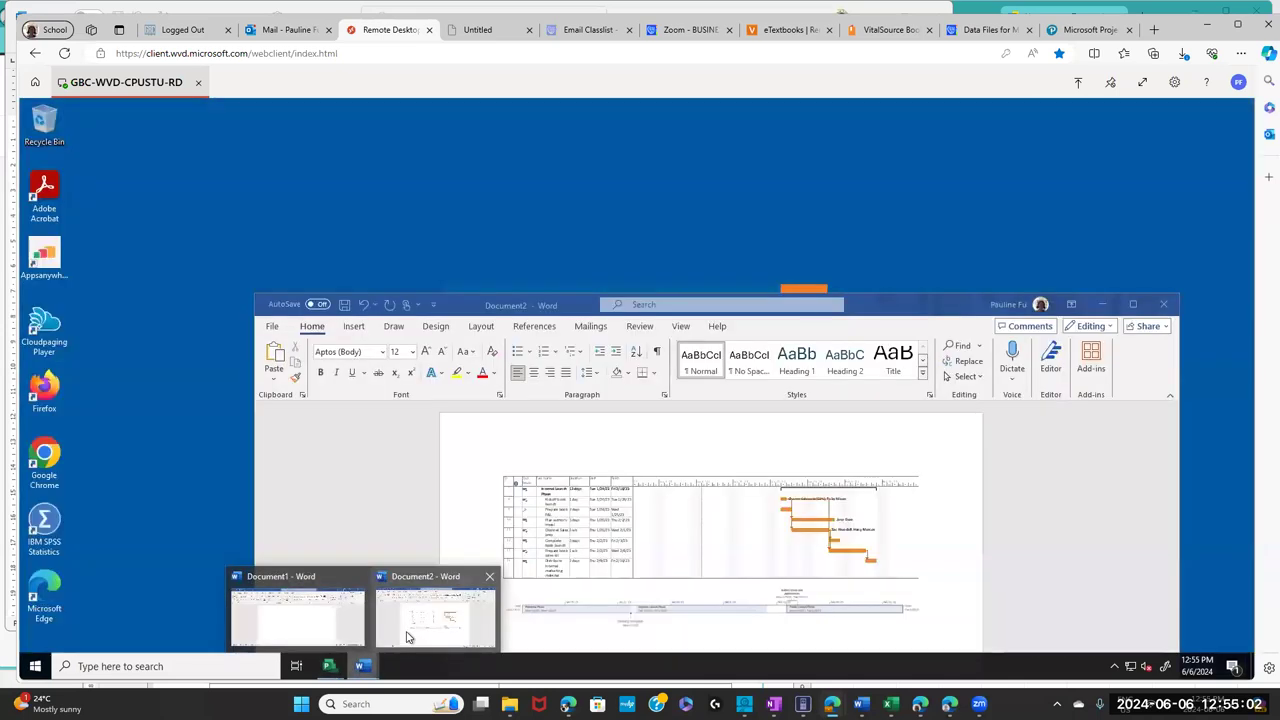
click(408, 637)
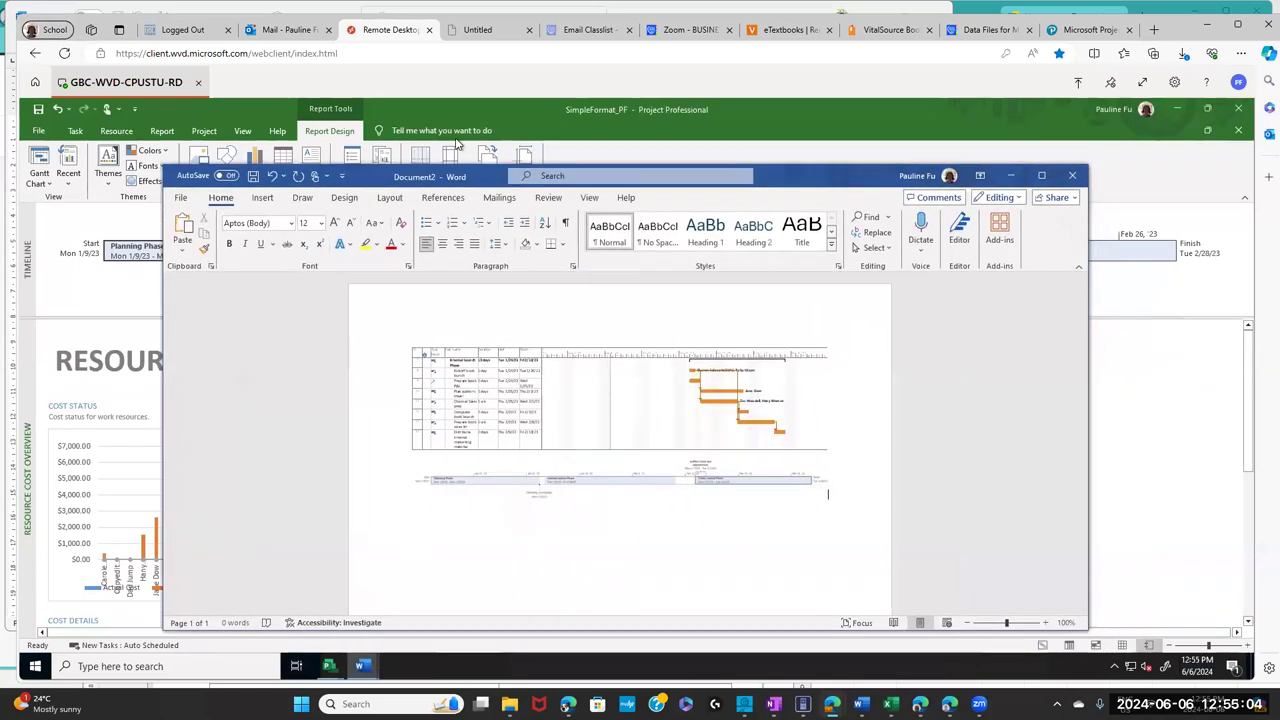
- Add a new line below the Timeline picture and paste the copied report
click(397, 489)
key(Return)
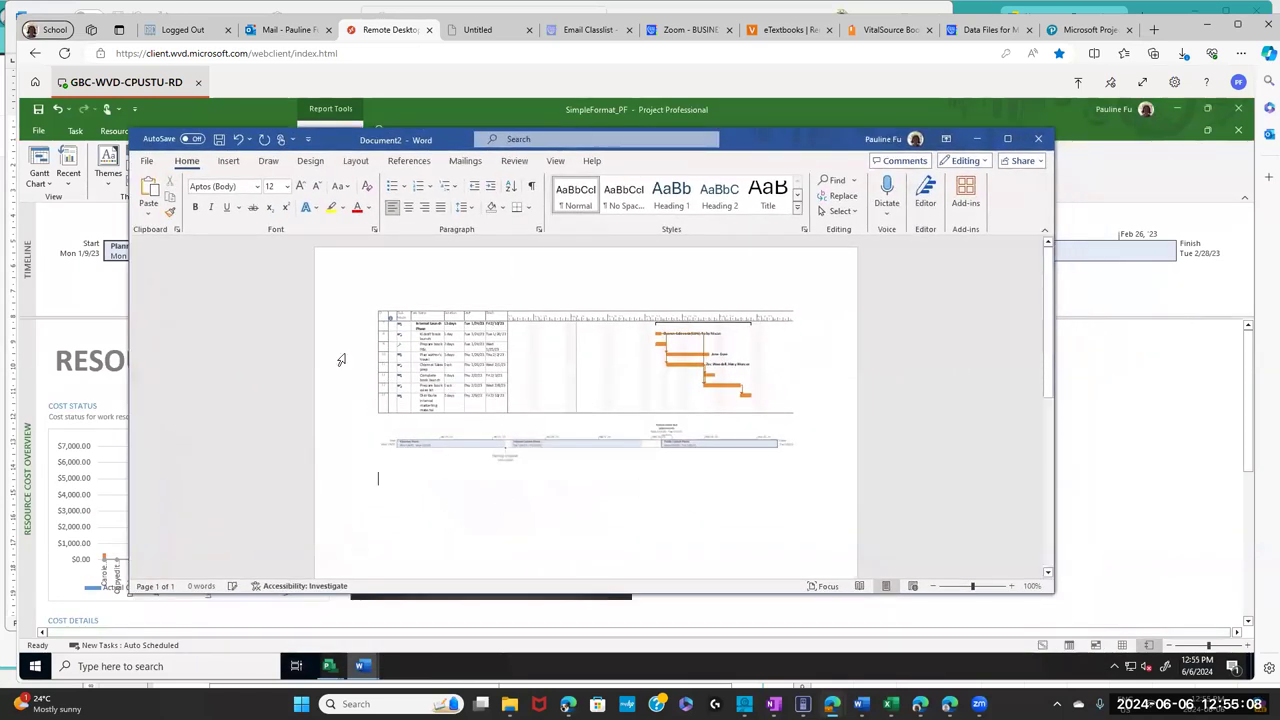
click(147, 212)
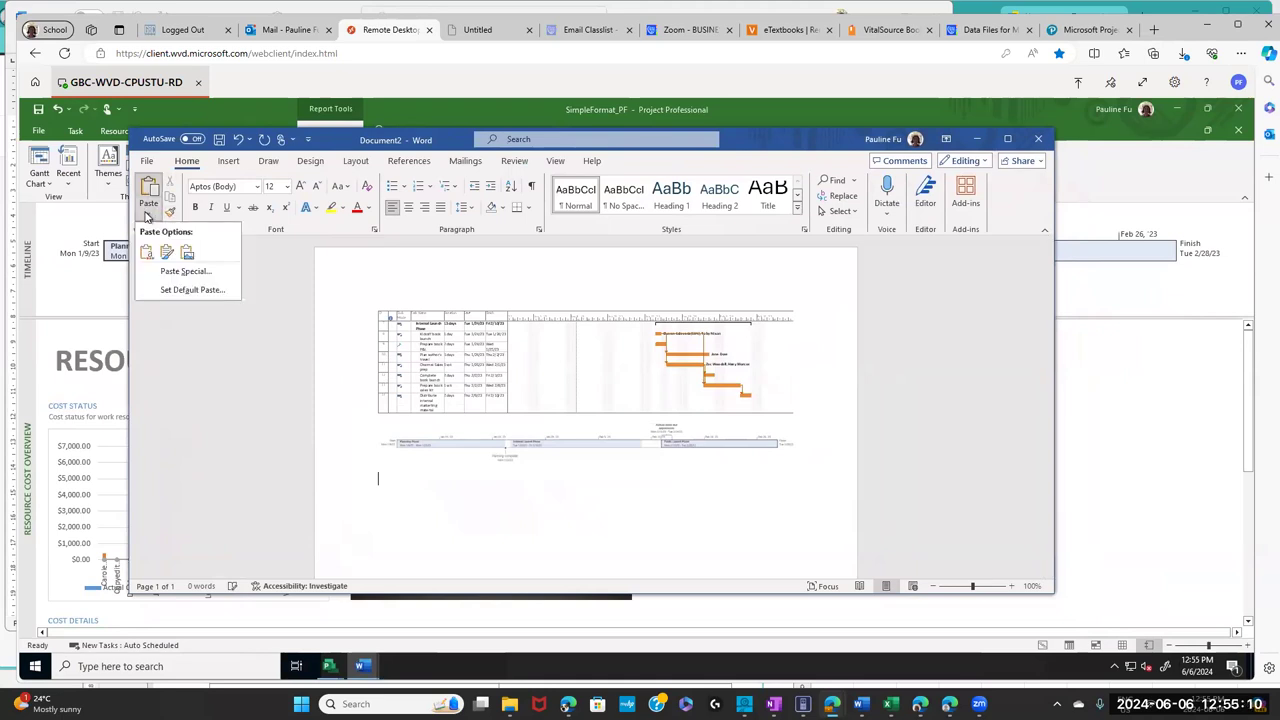
click(187, 256)
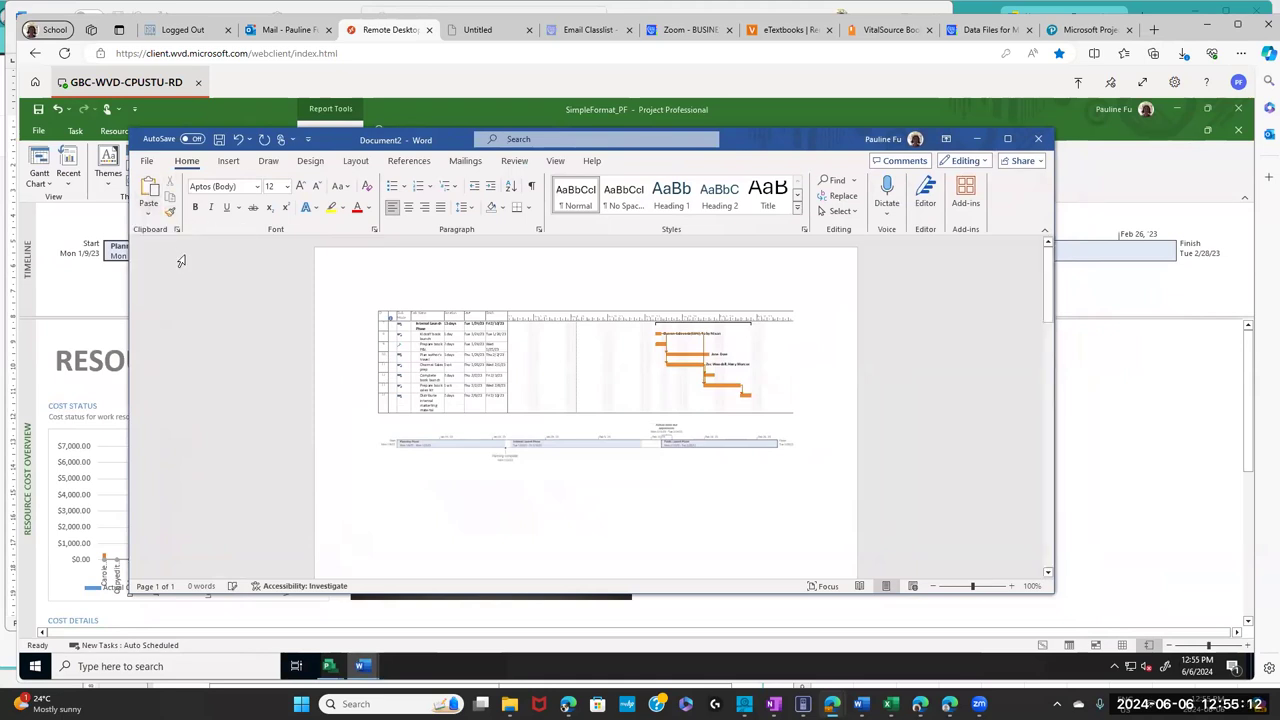
- Maximize Word, paste the report with Keep Source Formatting, then replace it with a Picture paste
click(455, 458)
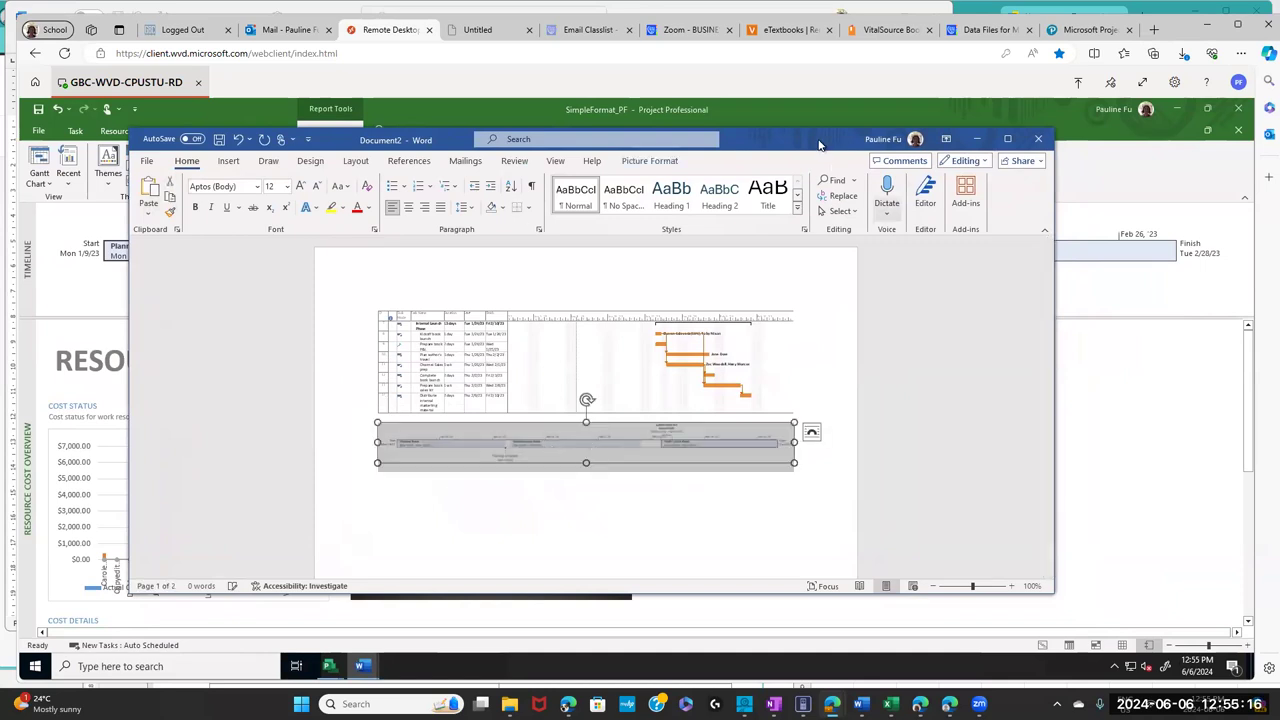
click(1007, 139)
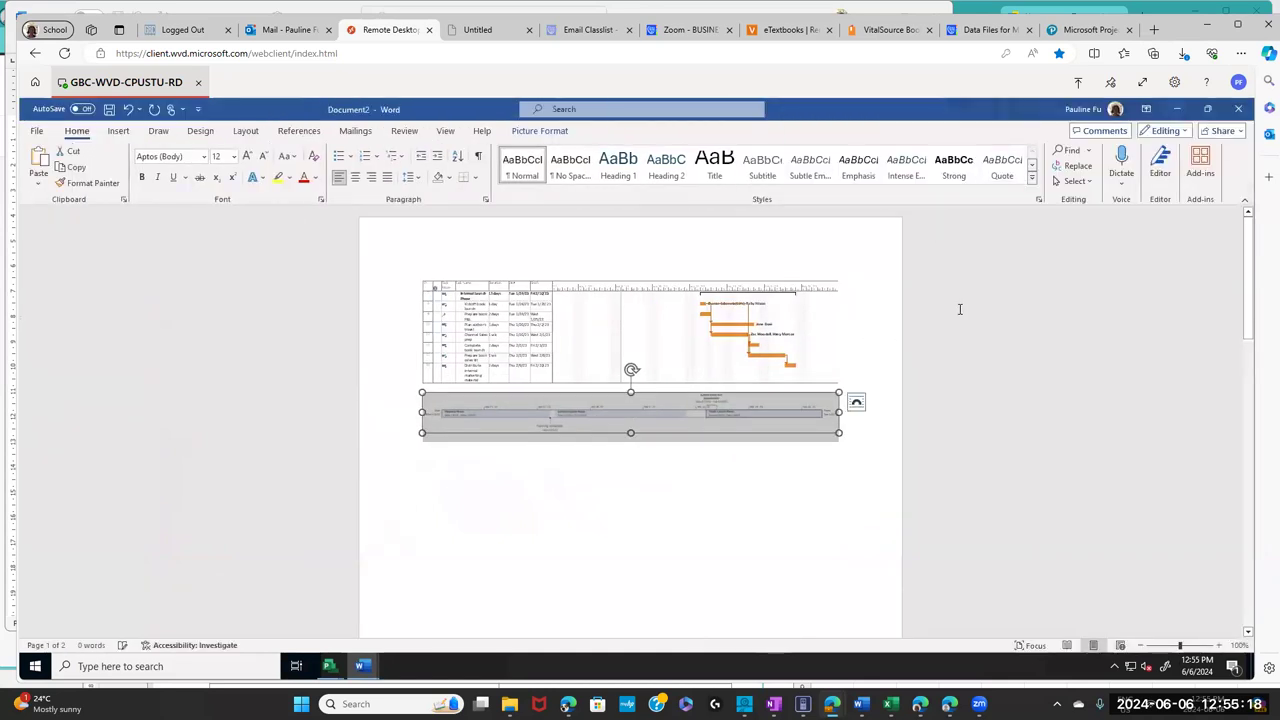
click(428, 481)
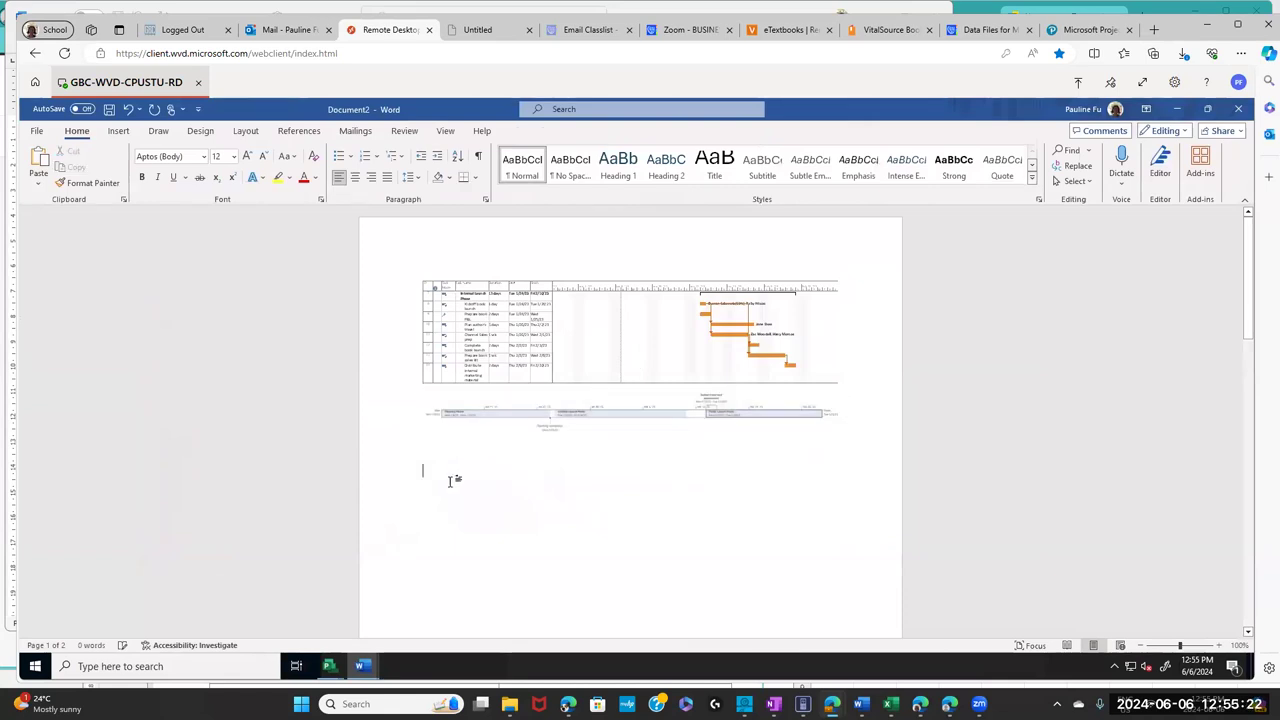
click(38, 183)
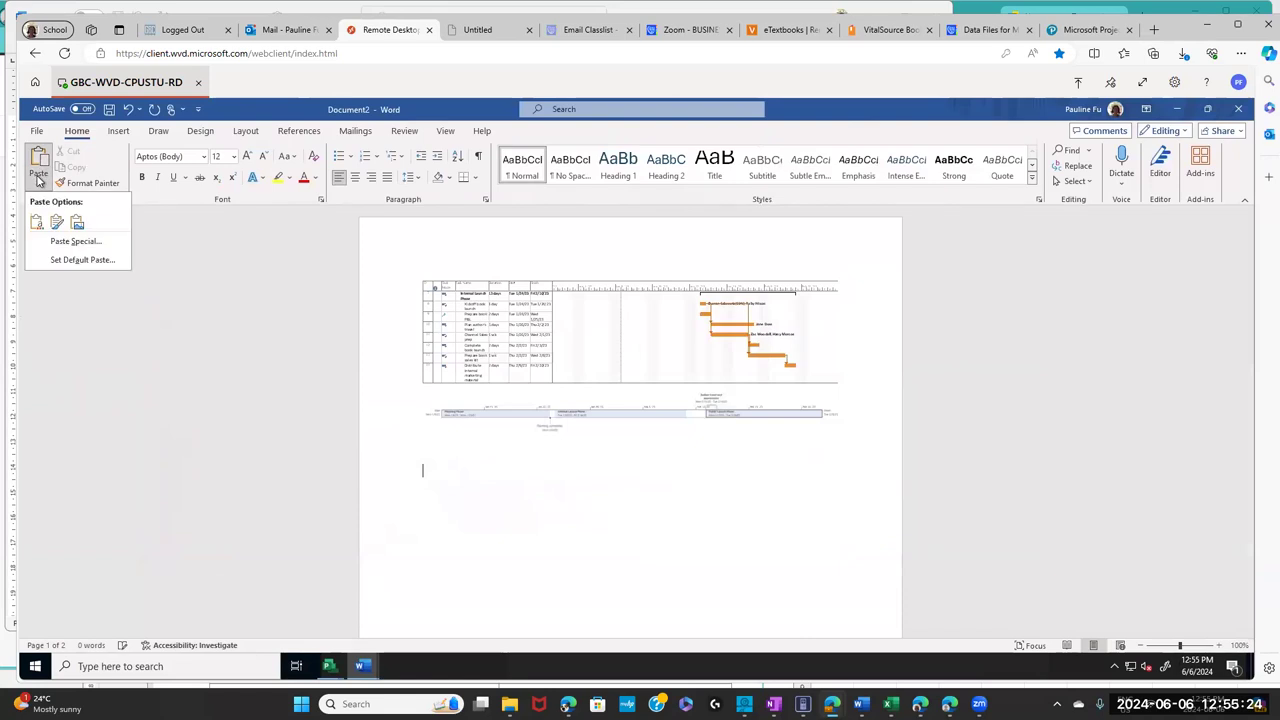
click(35, 225)
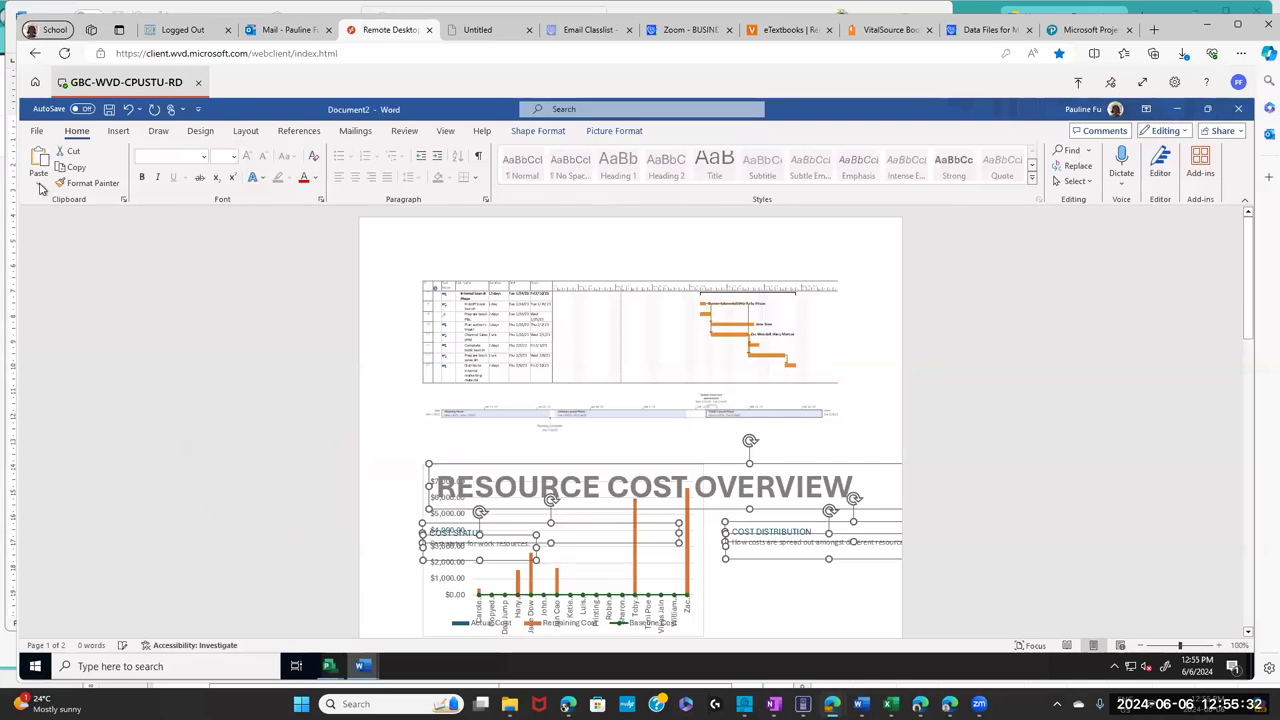
click(40, 186)
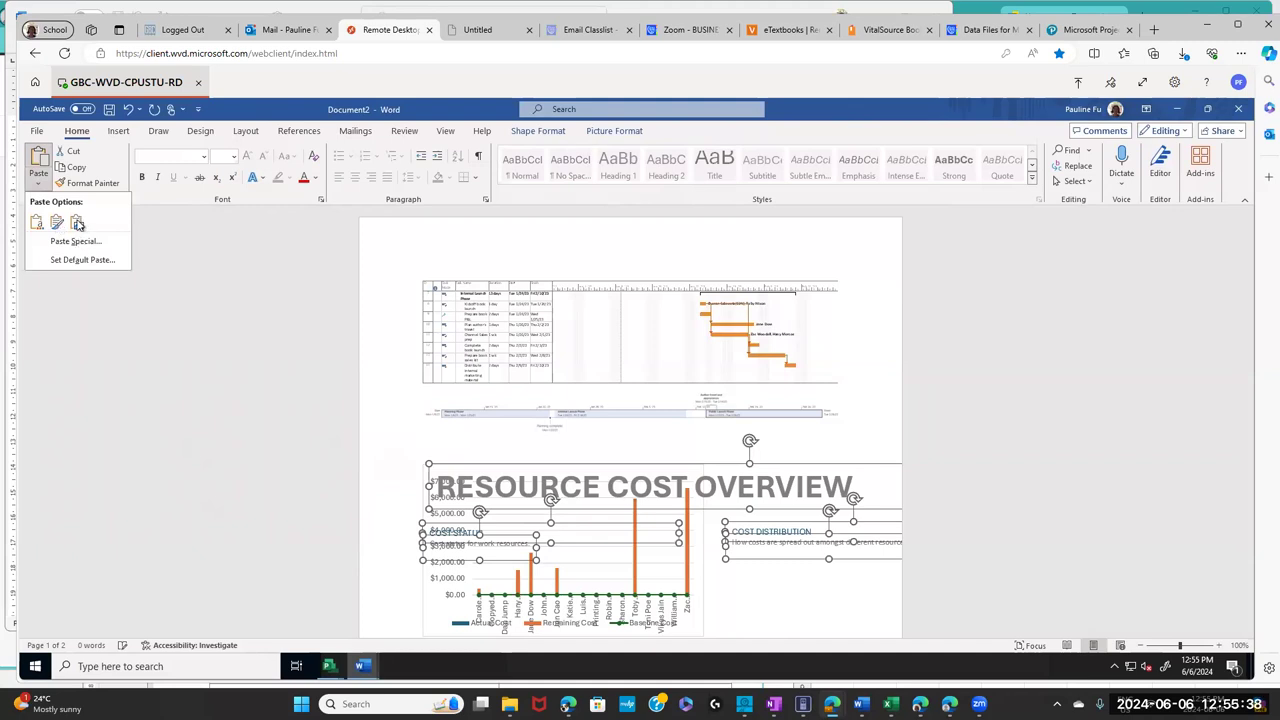
click(77, 222)
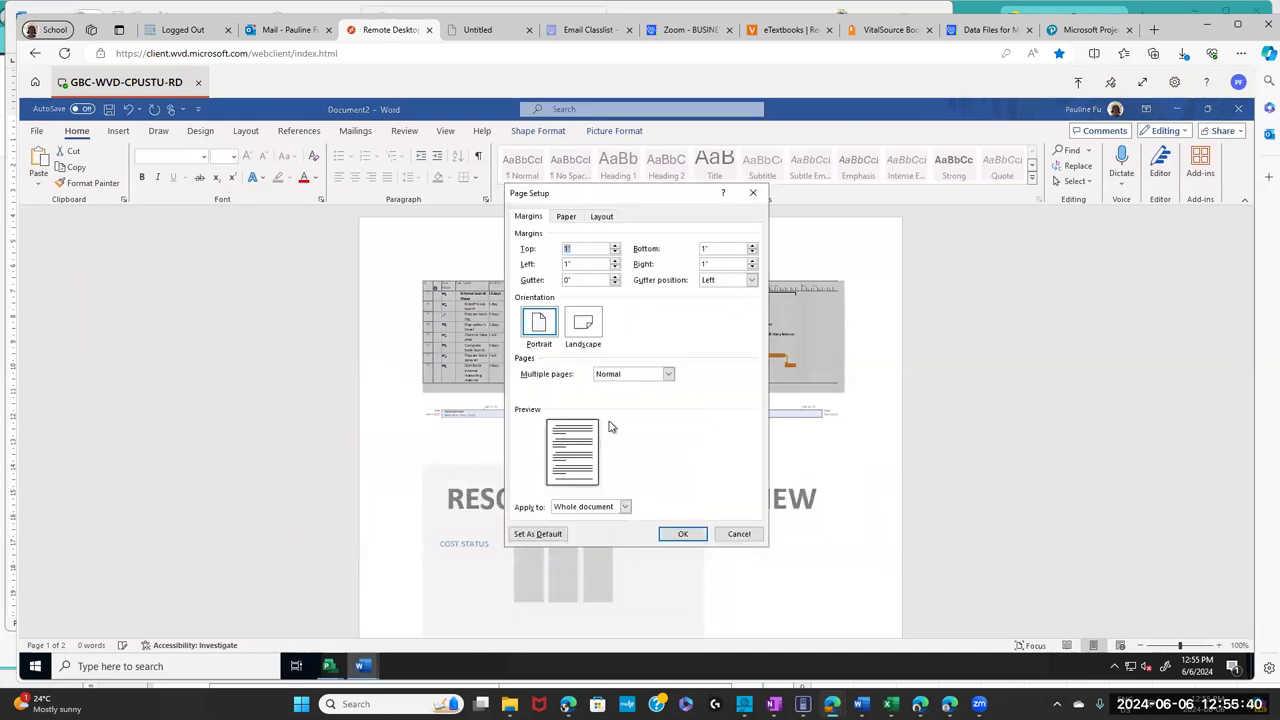
- Confirm Page Setup with OK, restore Word's window size, and return to Project's report
click(680, 533)
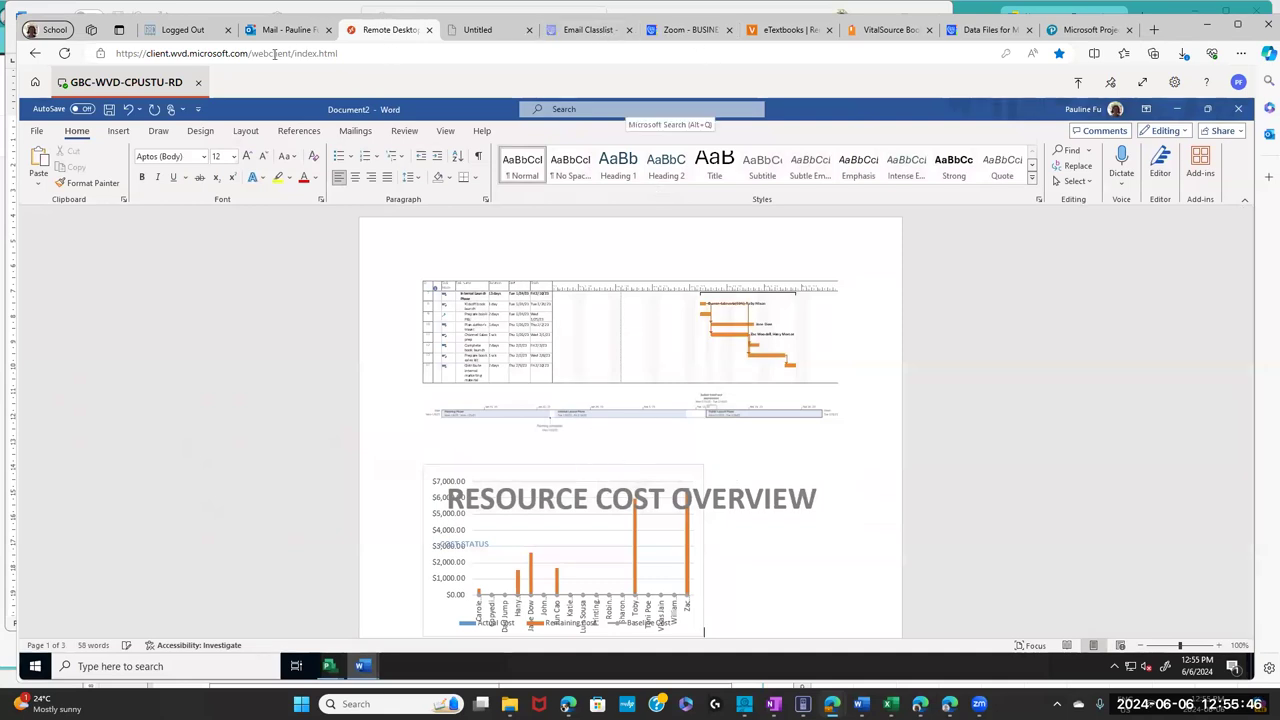
drag(456, 104, 502, 290)
click(538, 217)
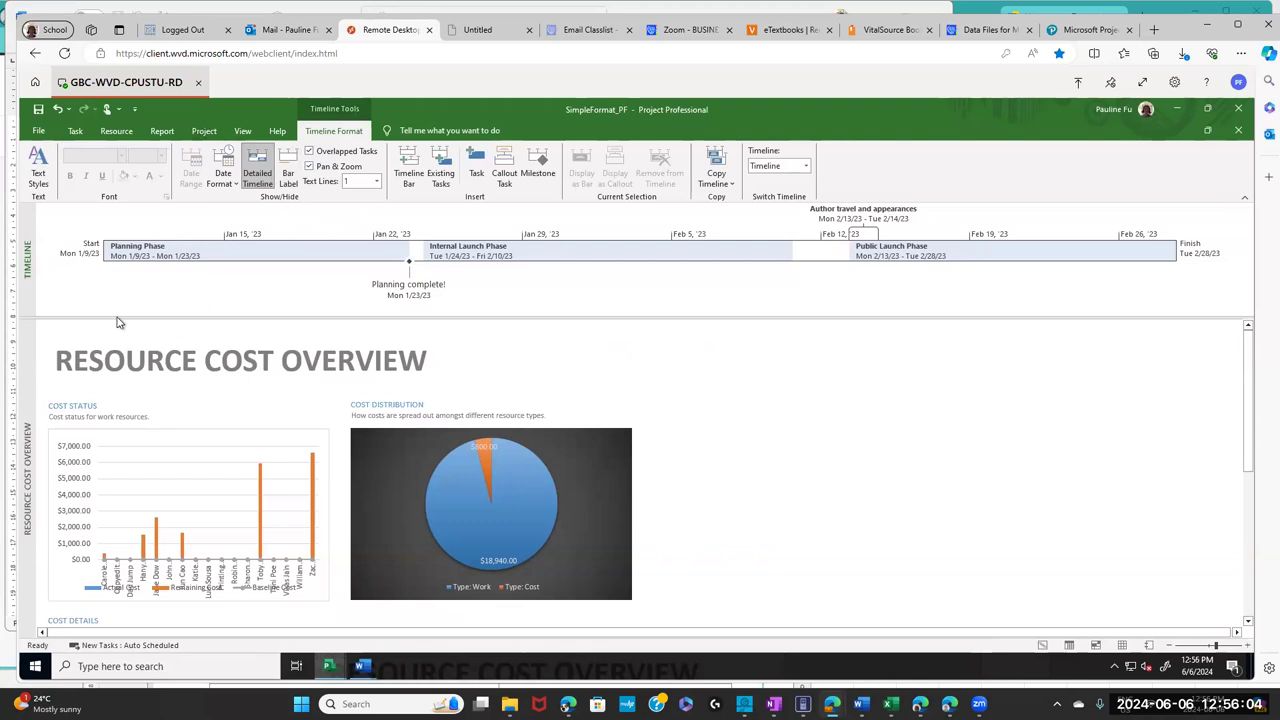
- Copy the entire Resource Cost Overview report via Report Design > Copy Report
click(73, 334)
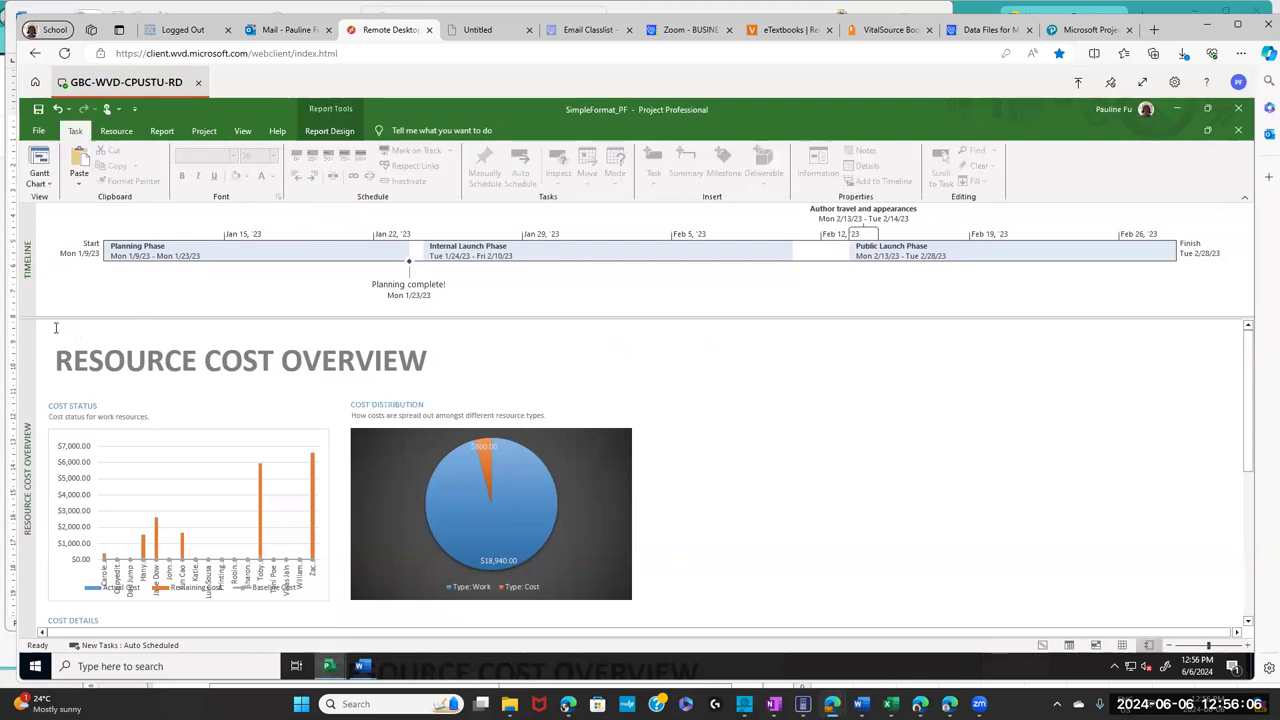
click(62, 334)
double_click(157, 400)
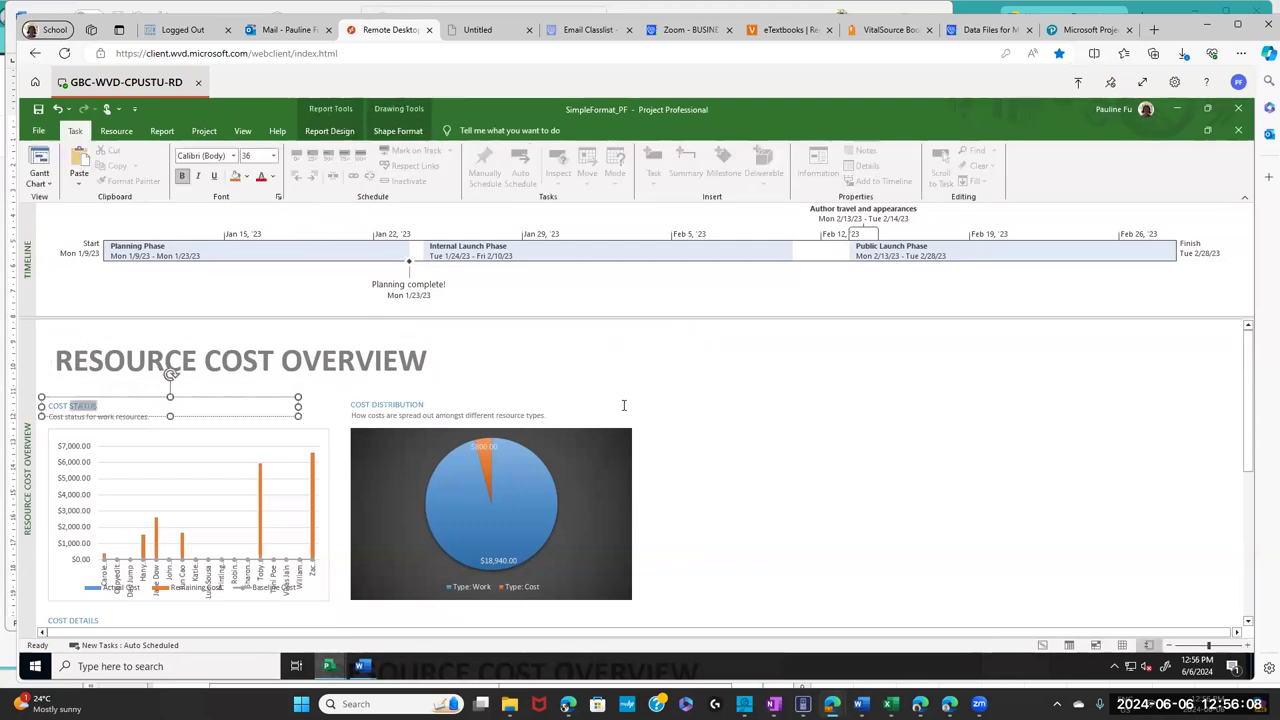
click(812, 384)
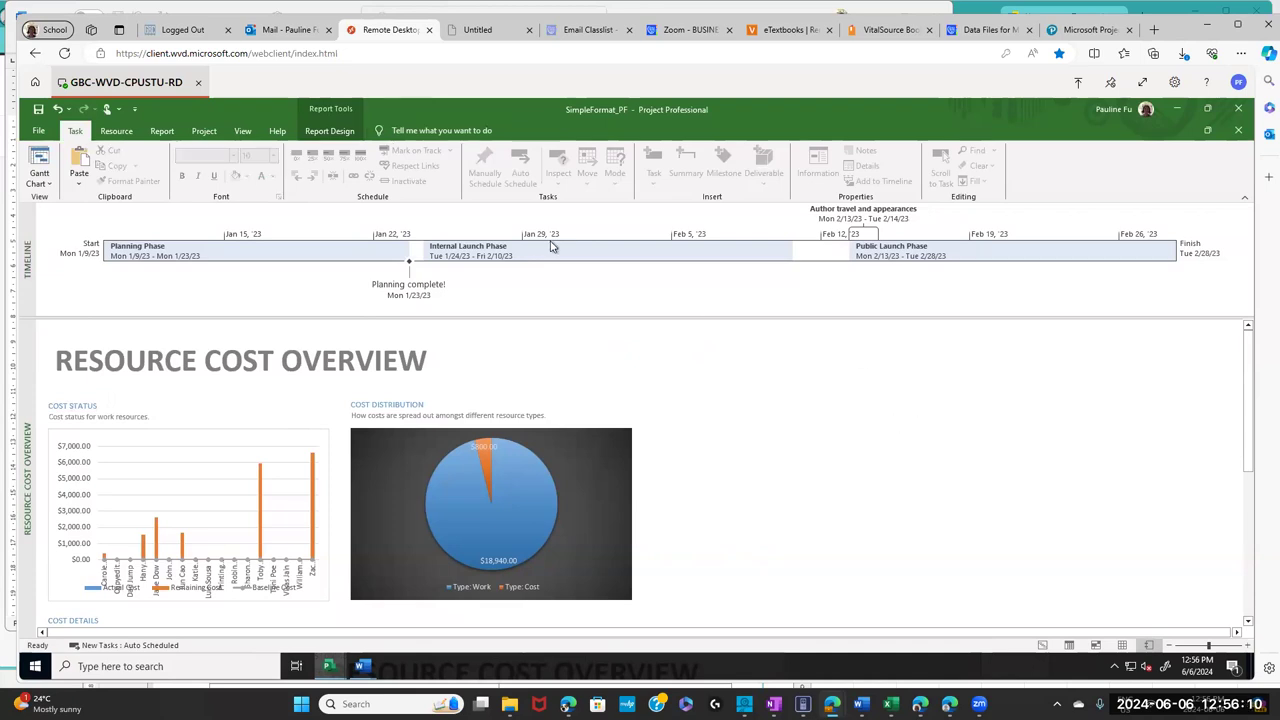
click(321, 136)
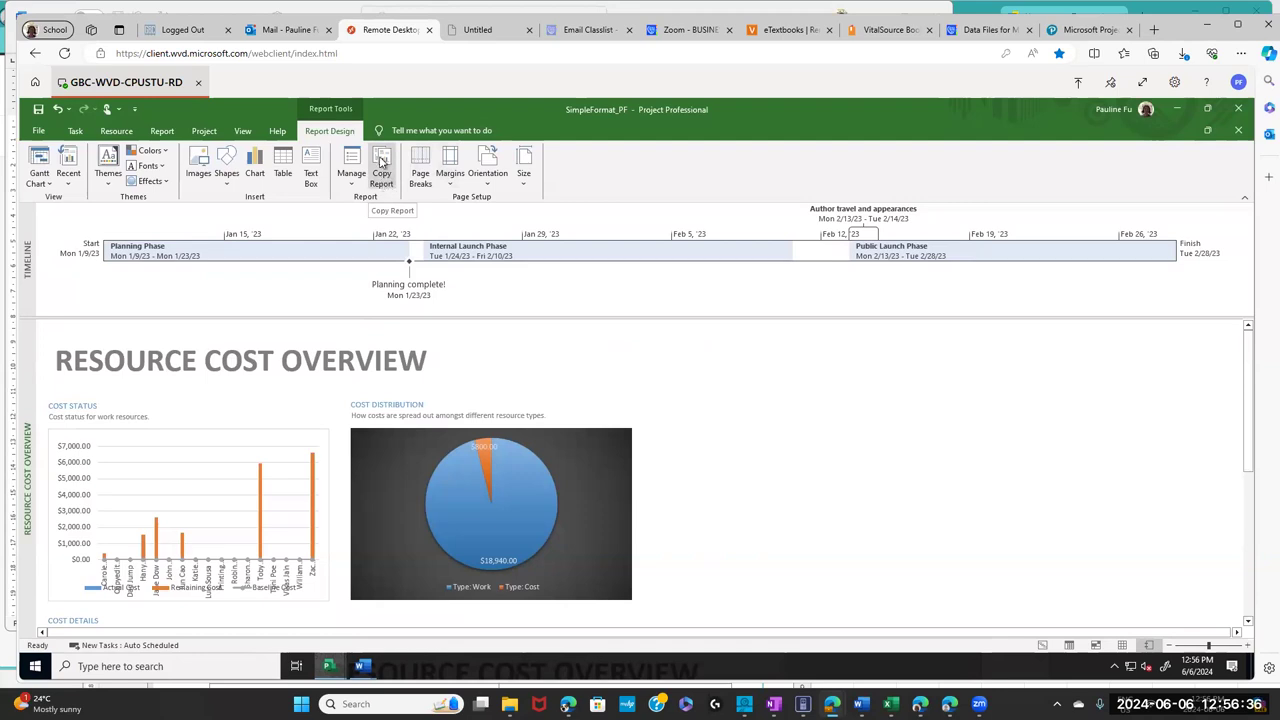
click(383, 186)
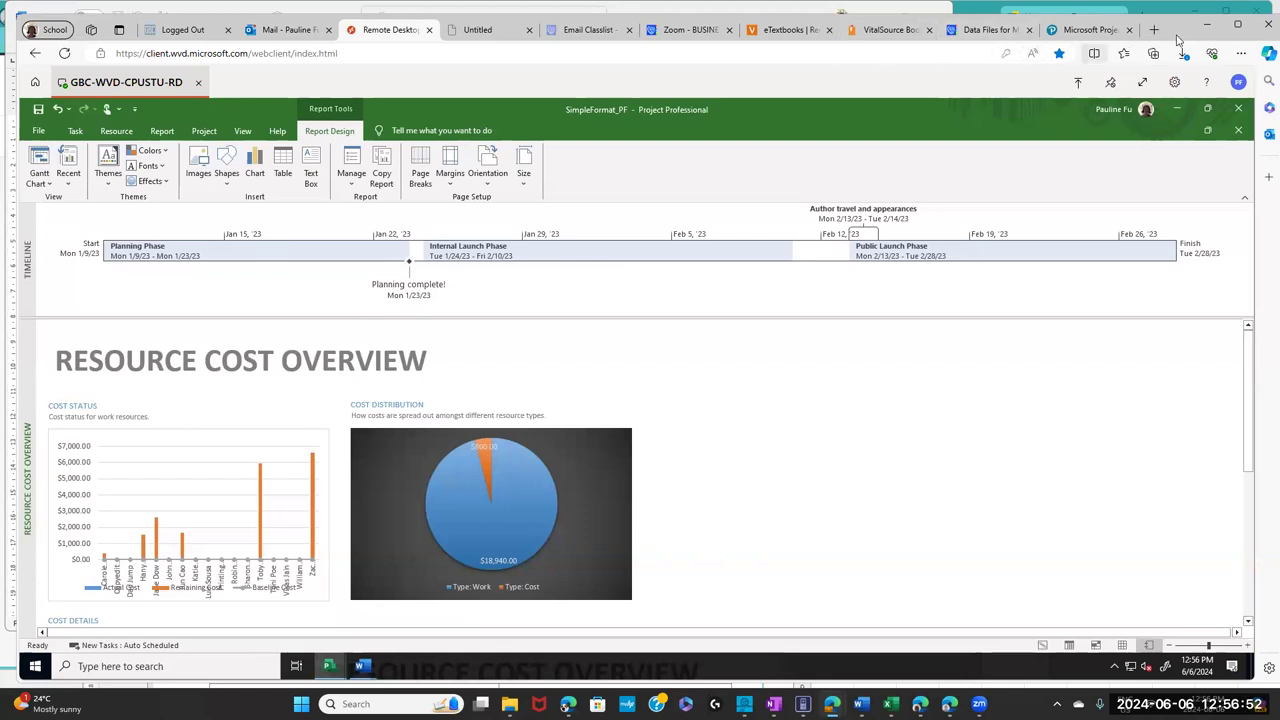
- Read the textbook's Figure 7-28 on report page breaks, then go back to Project
click(890, 30)
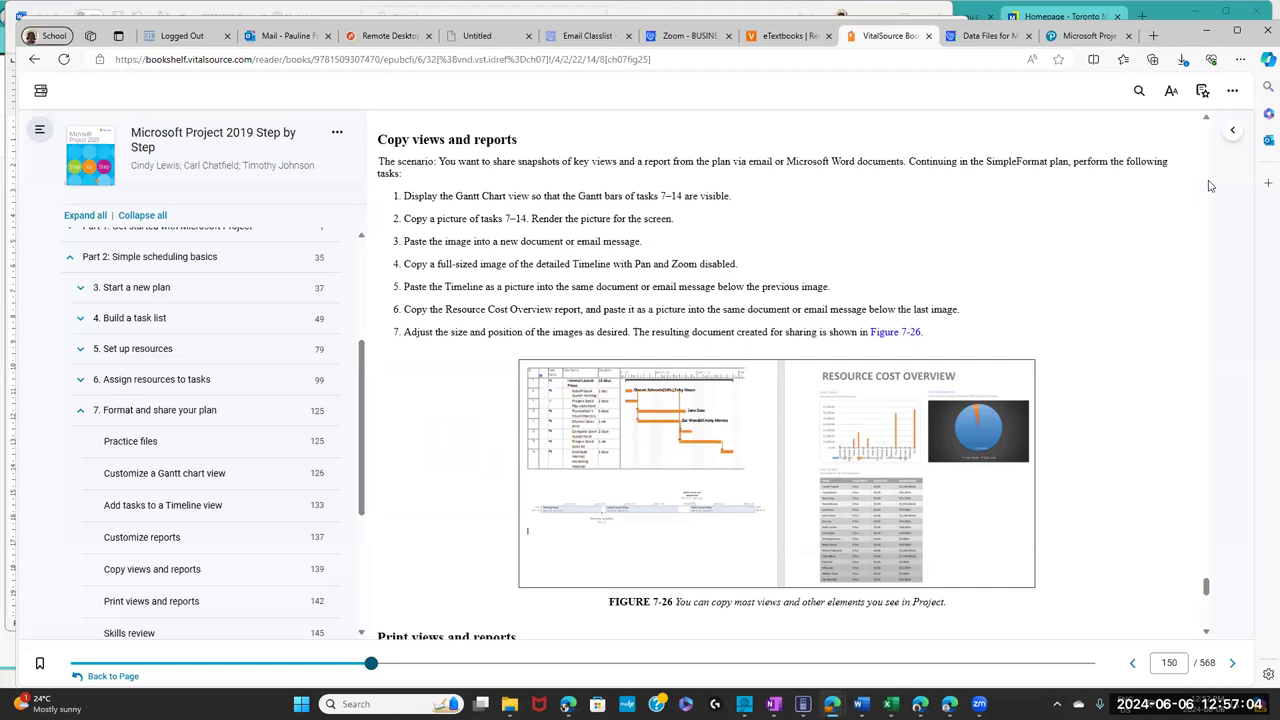
drag(1212, 590, 1215, 607)
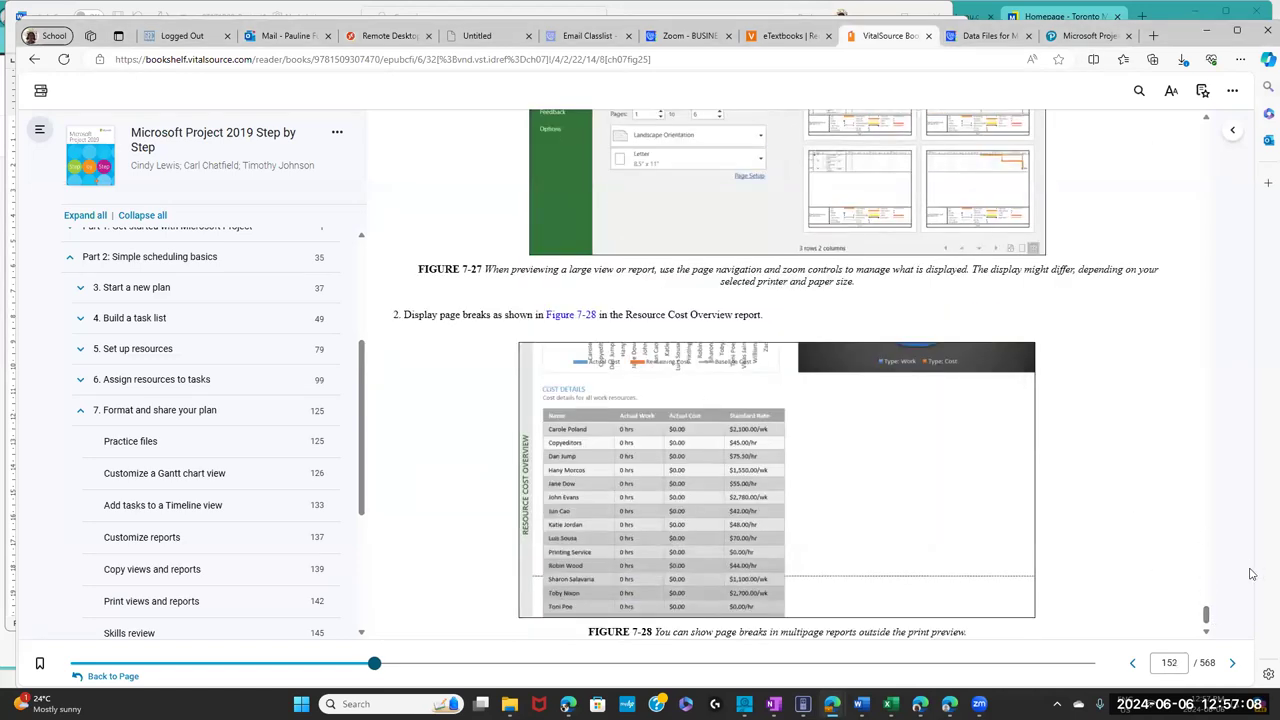
click(1207, 633)
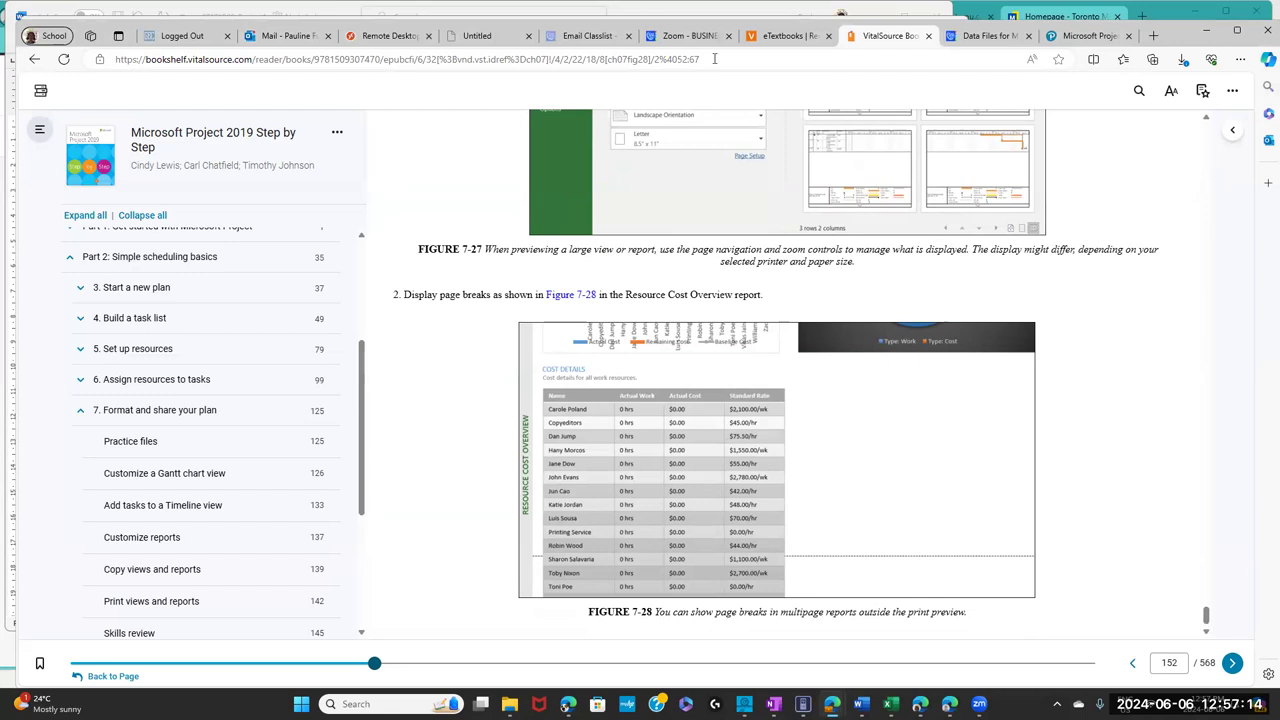
click(392, 38)
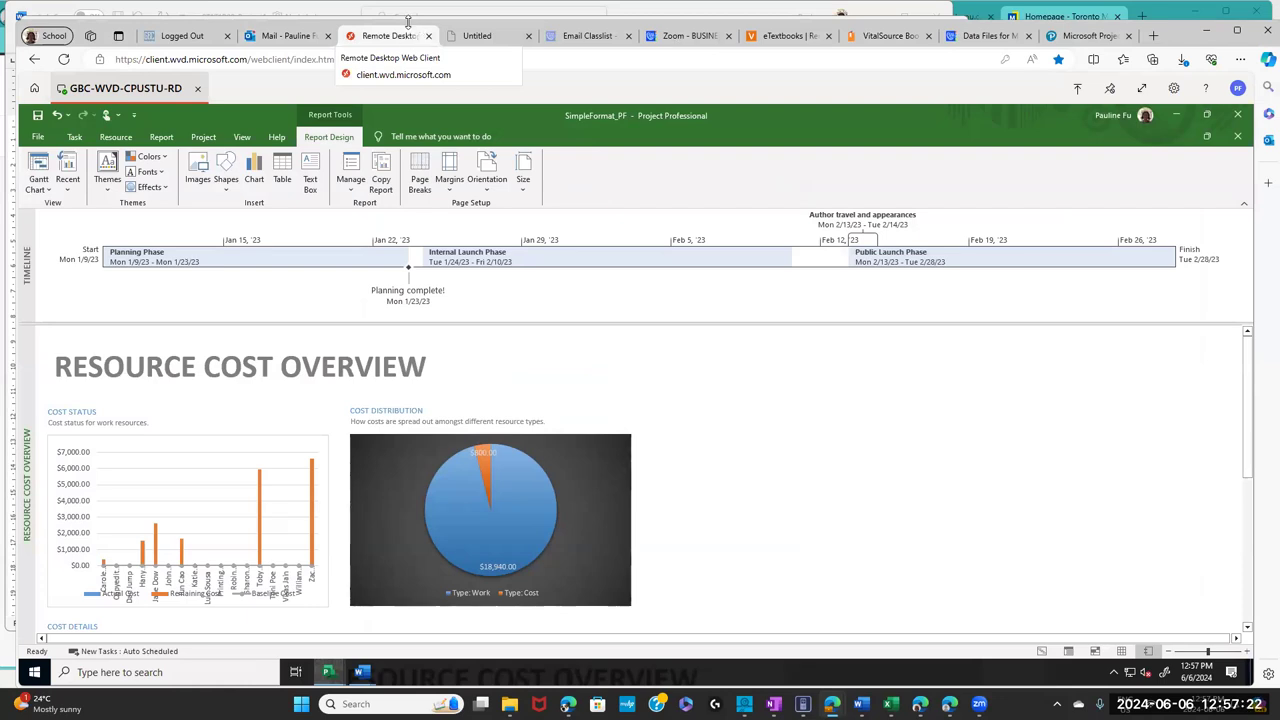
- Preview the Resource Cost Overview report's printout, then leave the preview
click(40, 138)
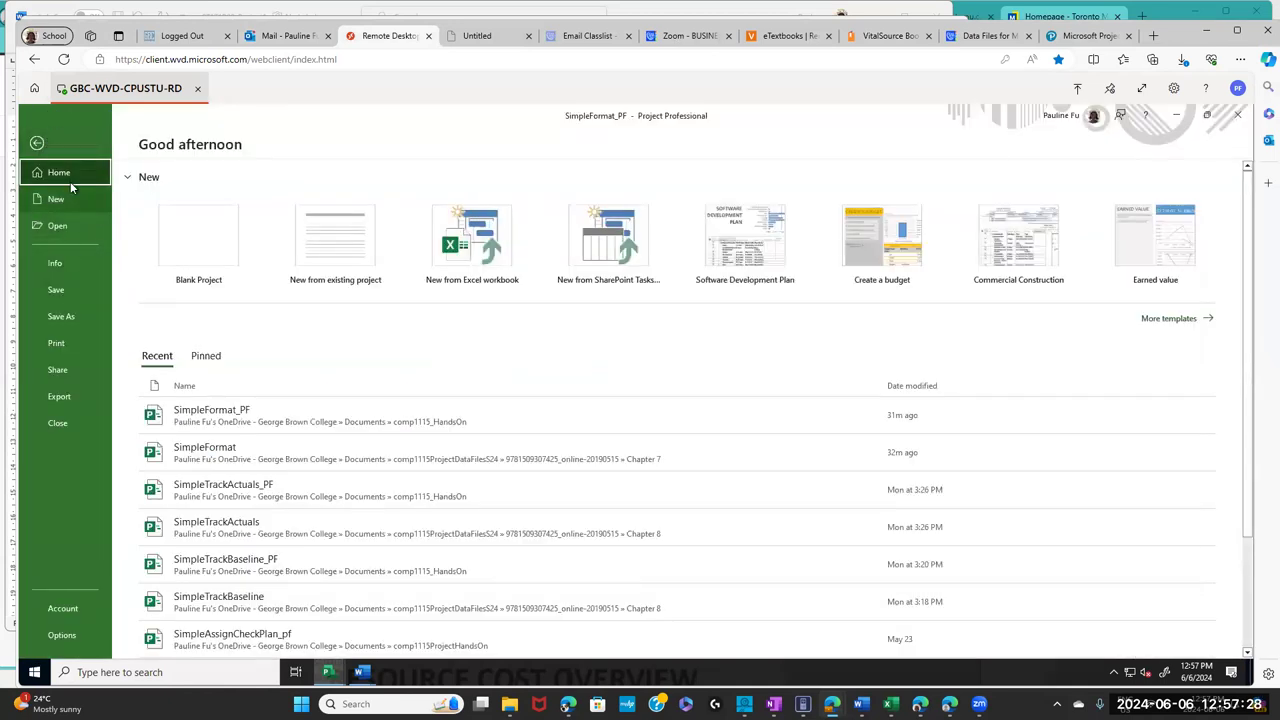
click(60, 344)
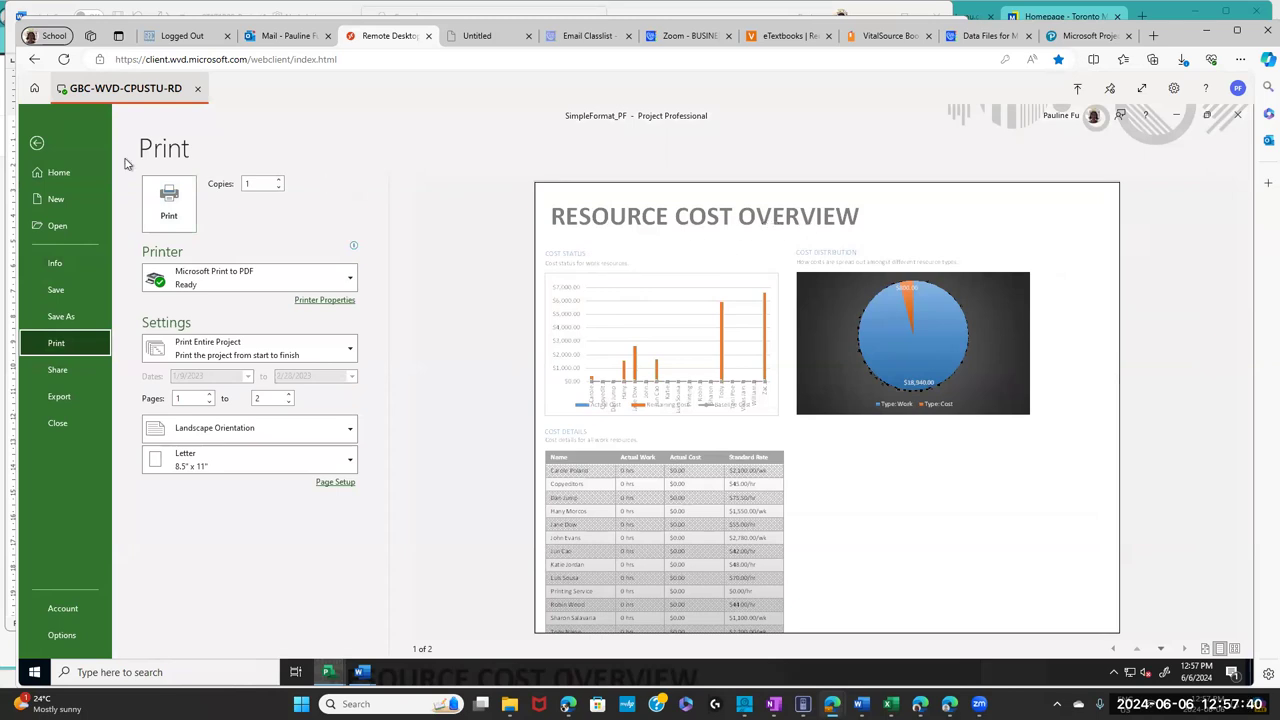
click(37, 145)
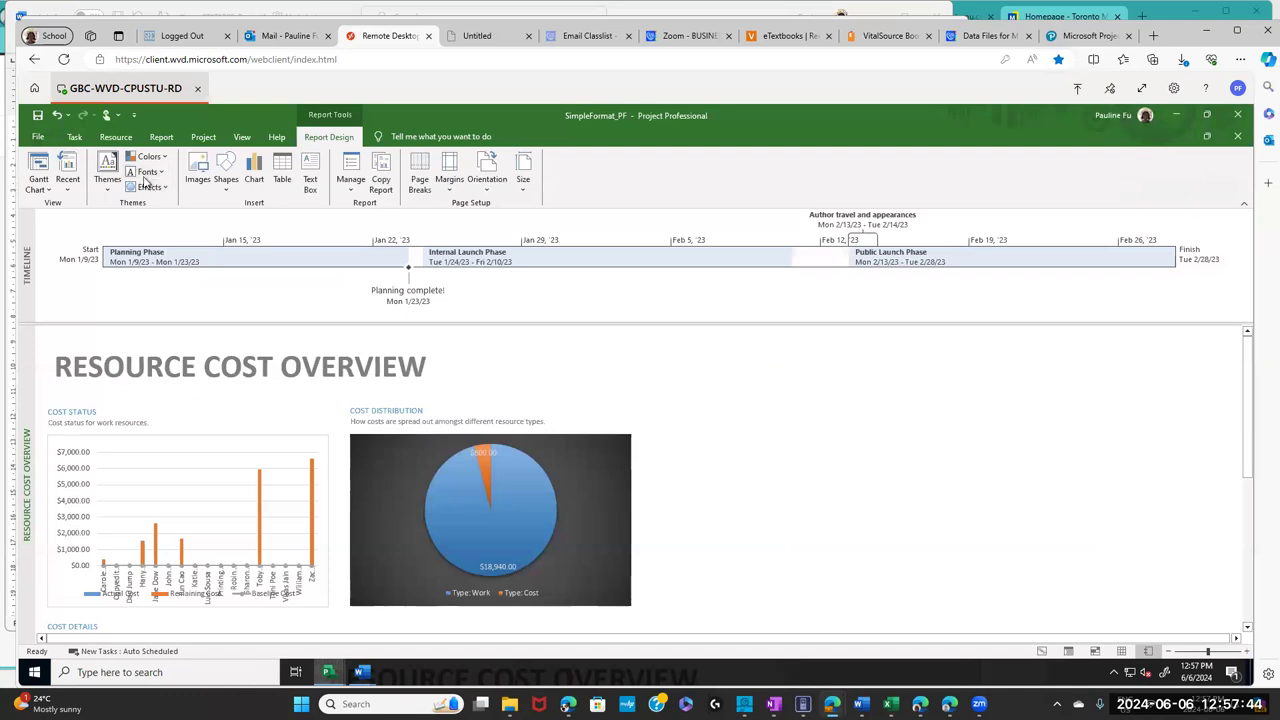
- Switch to the Gantt Chart view and preview its printout, 6 landscape Letter pages
click(75, 140)
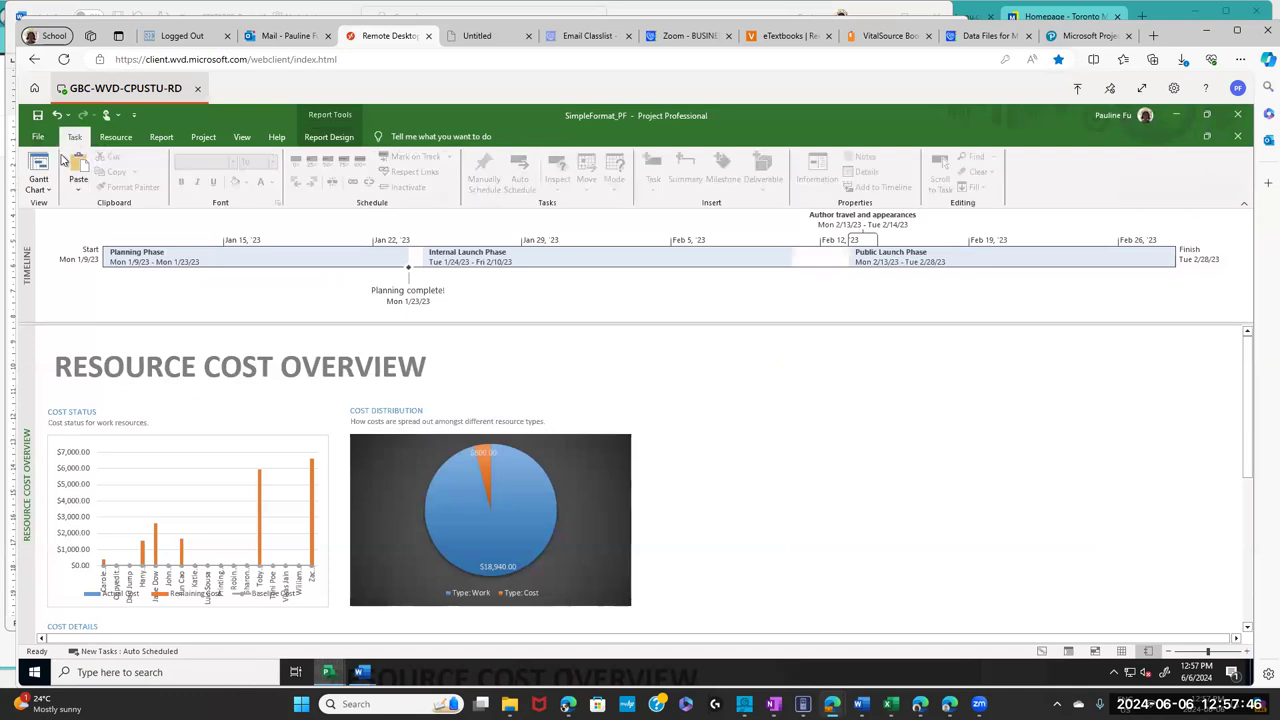
click(42, 187)
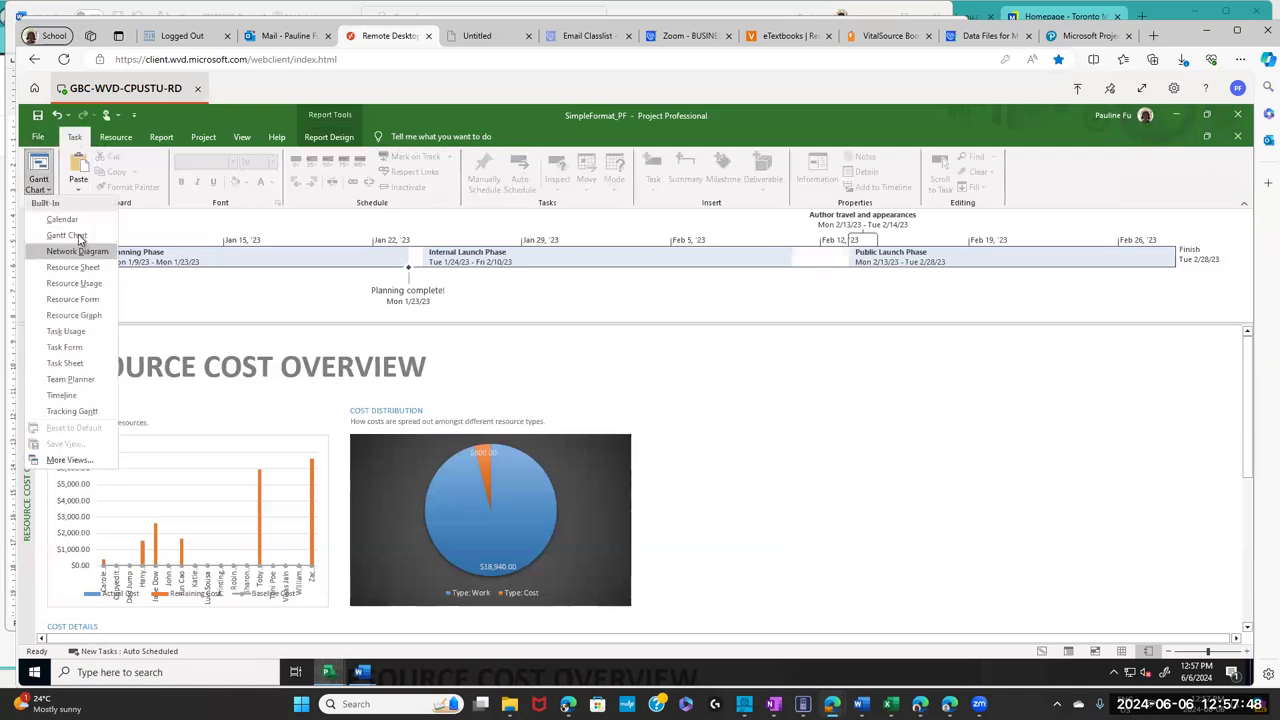
click(78, 236)
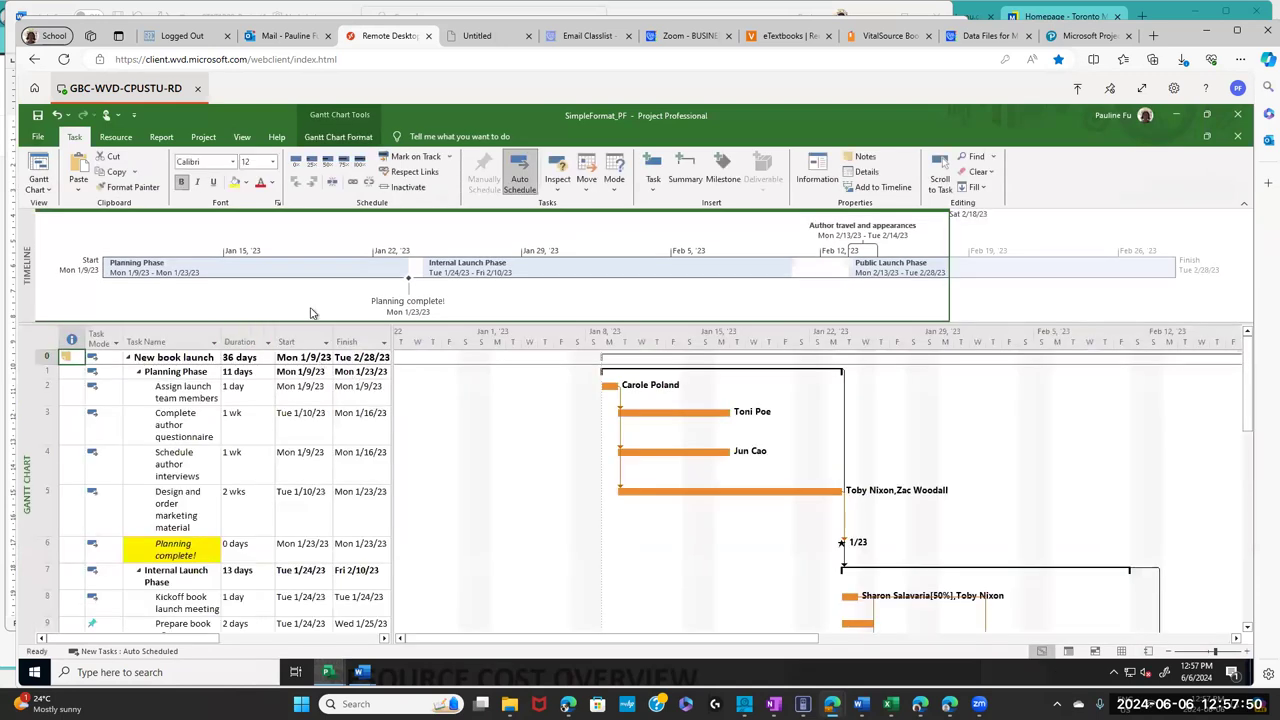
click(38, 139)
click(57, 343)
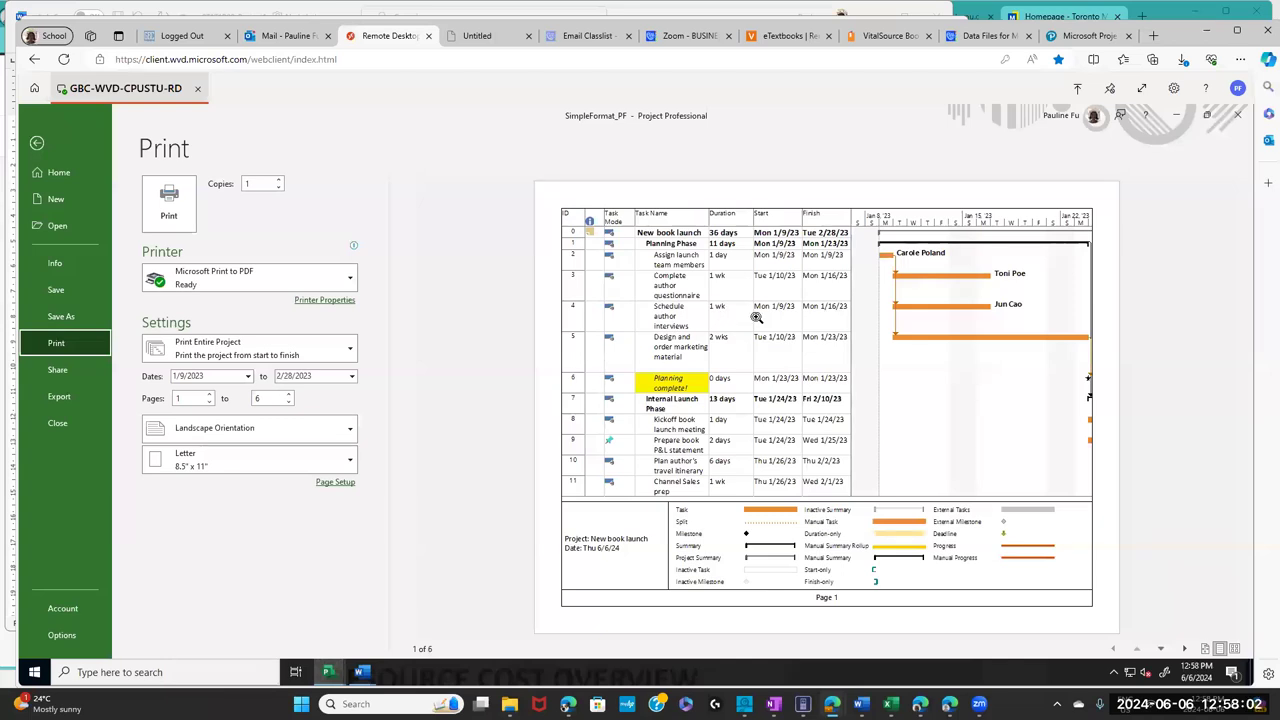
- Open chapter 7, Format and share your plan, on page 125 and select its five-topic list
click(790, 37)
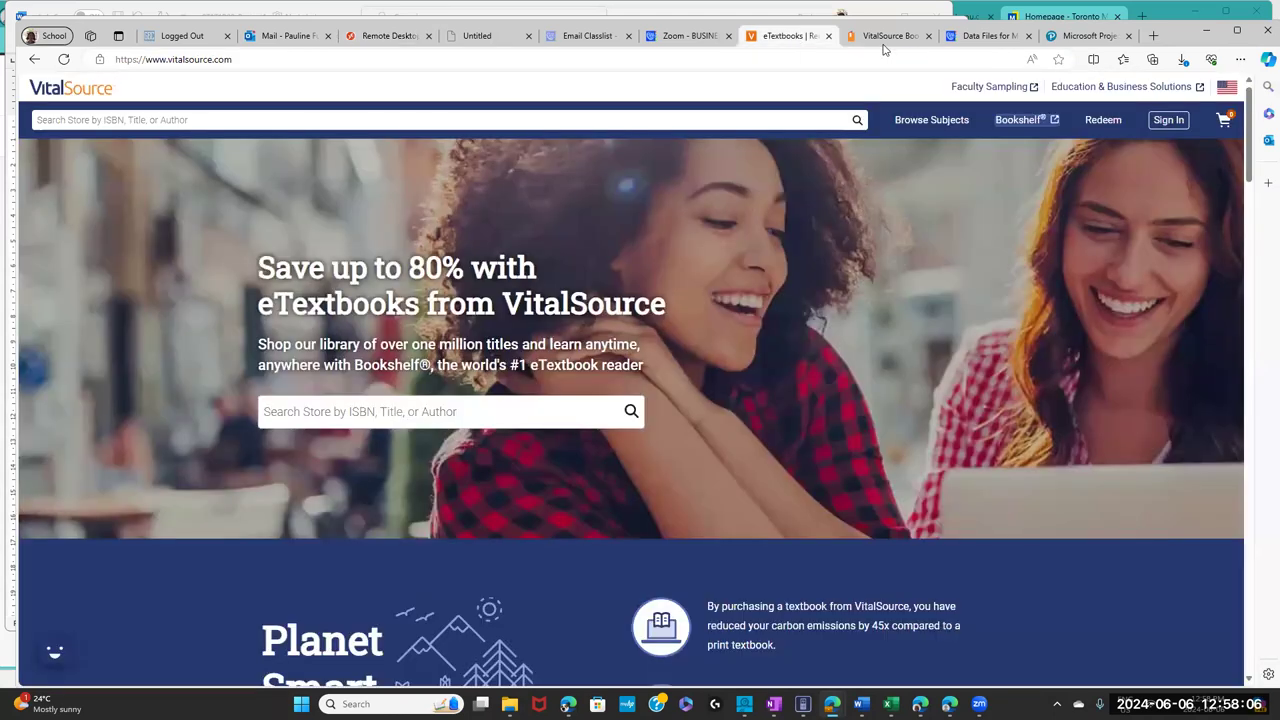
click(884, 40)
click(160, 413)
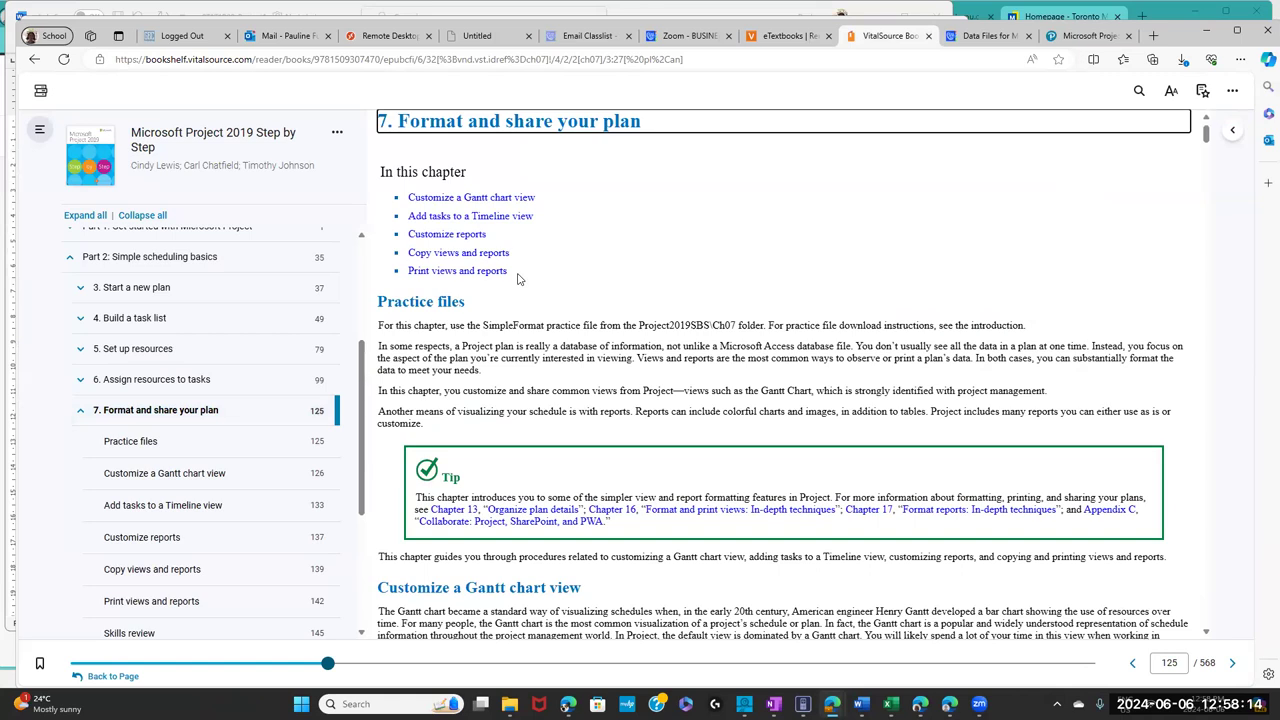
drag(409, 197, 531, 216)
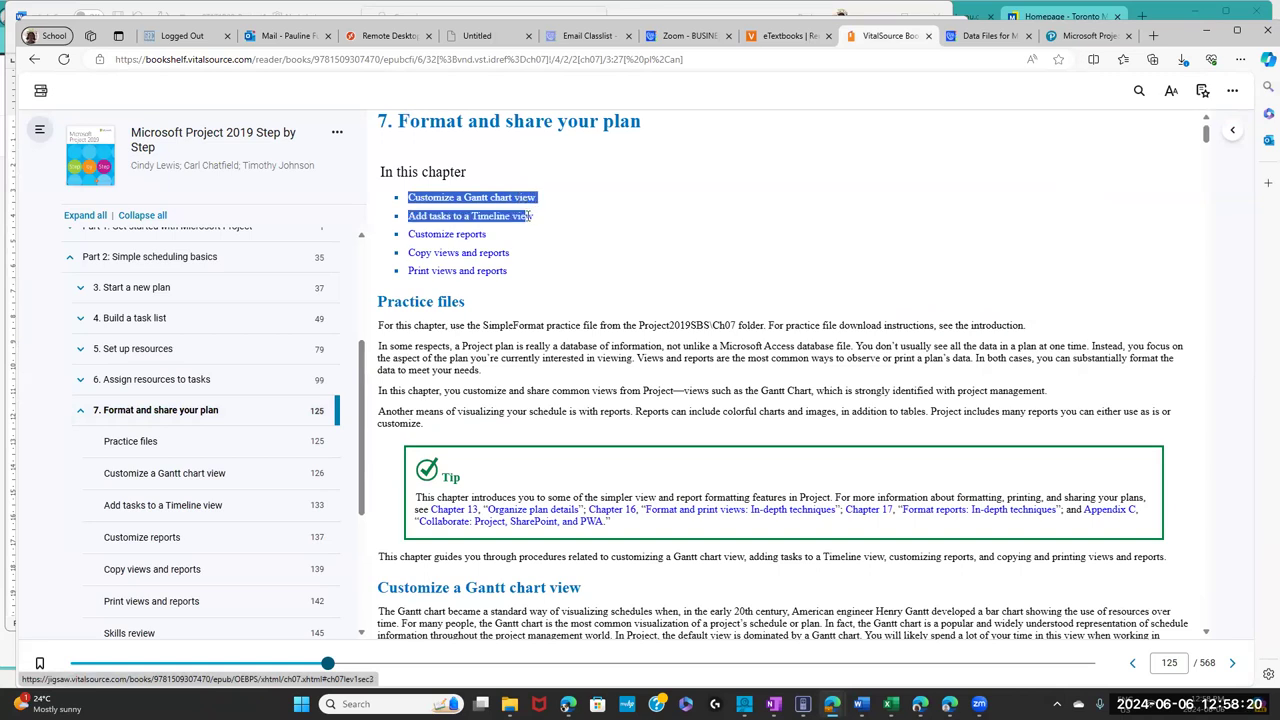
drag(531, 216, 537, 279)
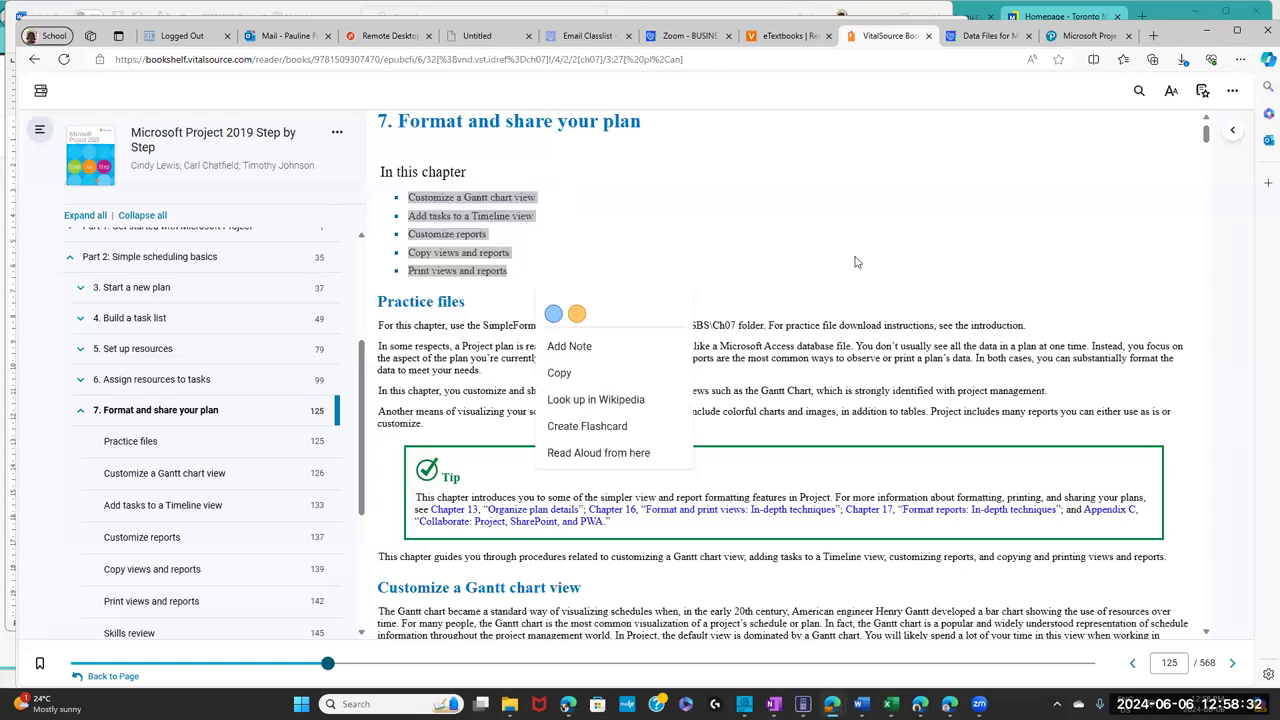
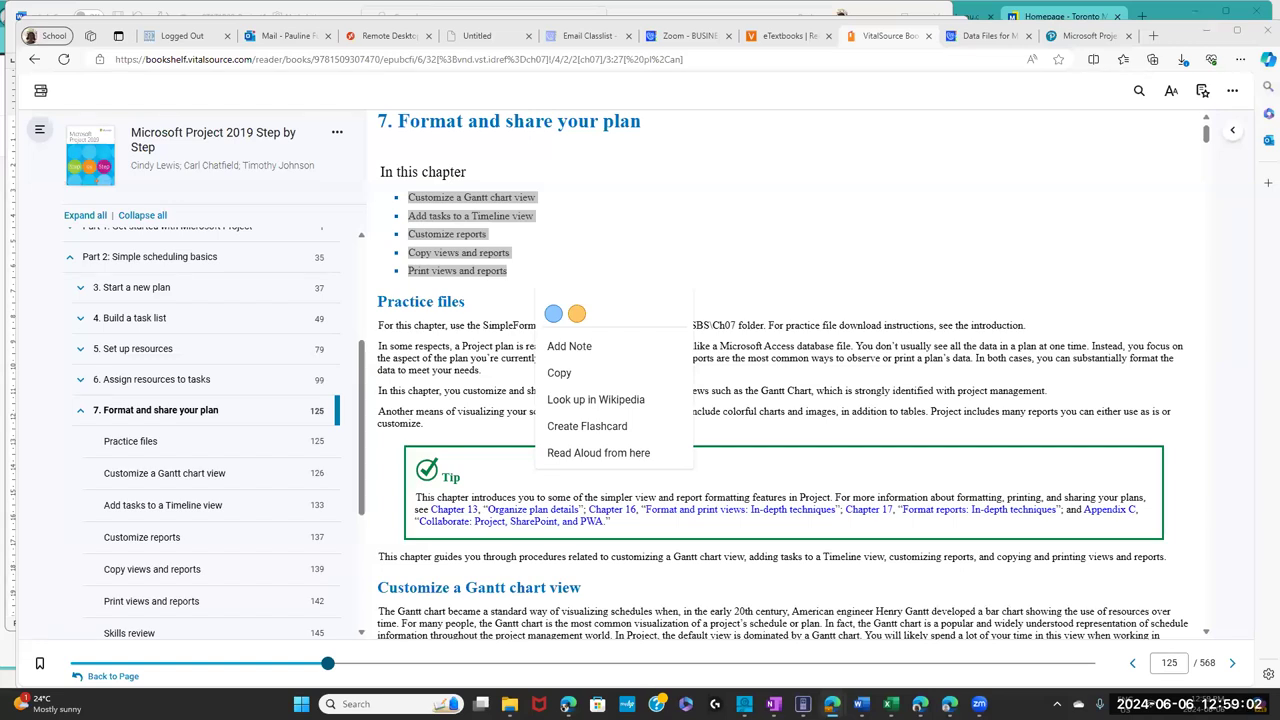
- Highlight the chapter 7 title 'Format and share your plan', then jump to chapter 8 at page 153
click(722, 184)
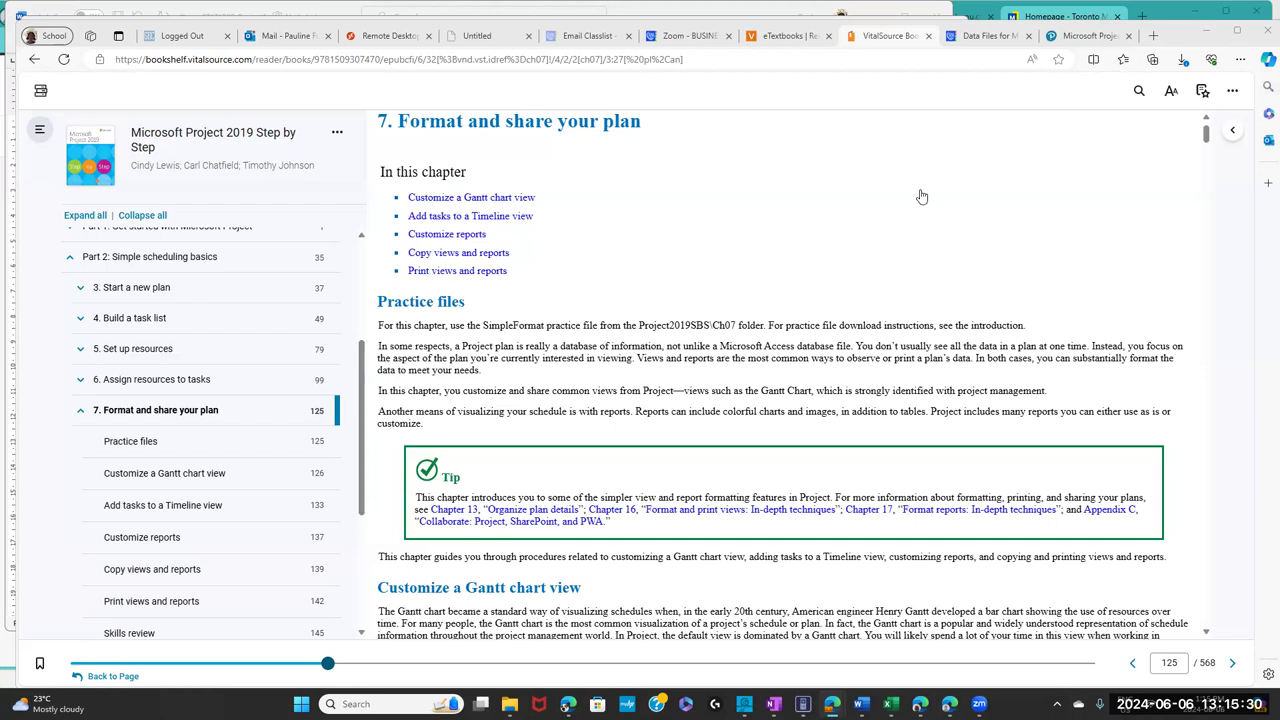
drag(398, 121, 665, 143)
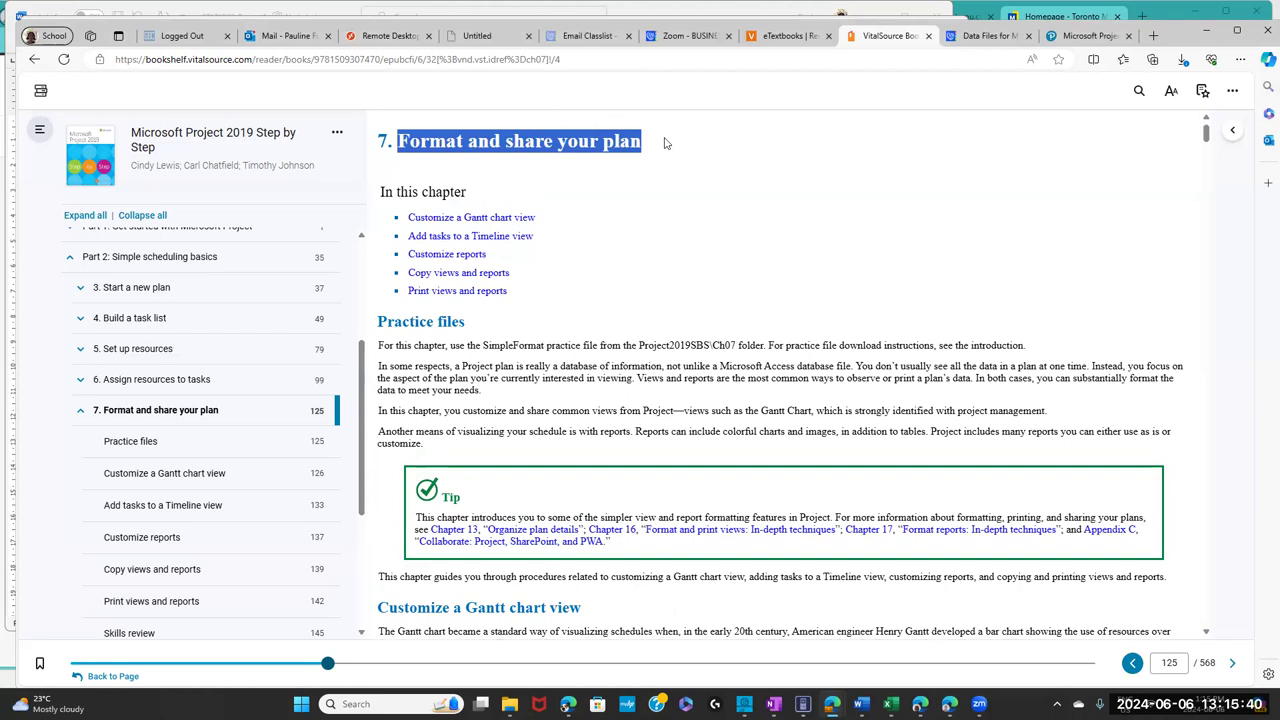
click(653, 163)
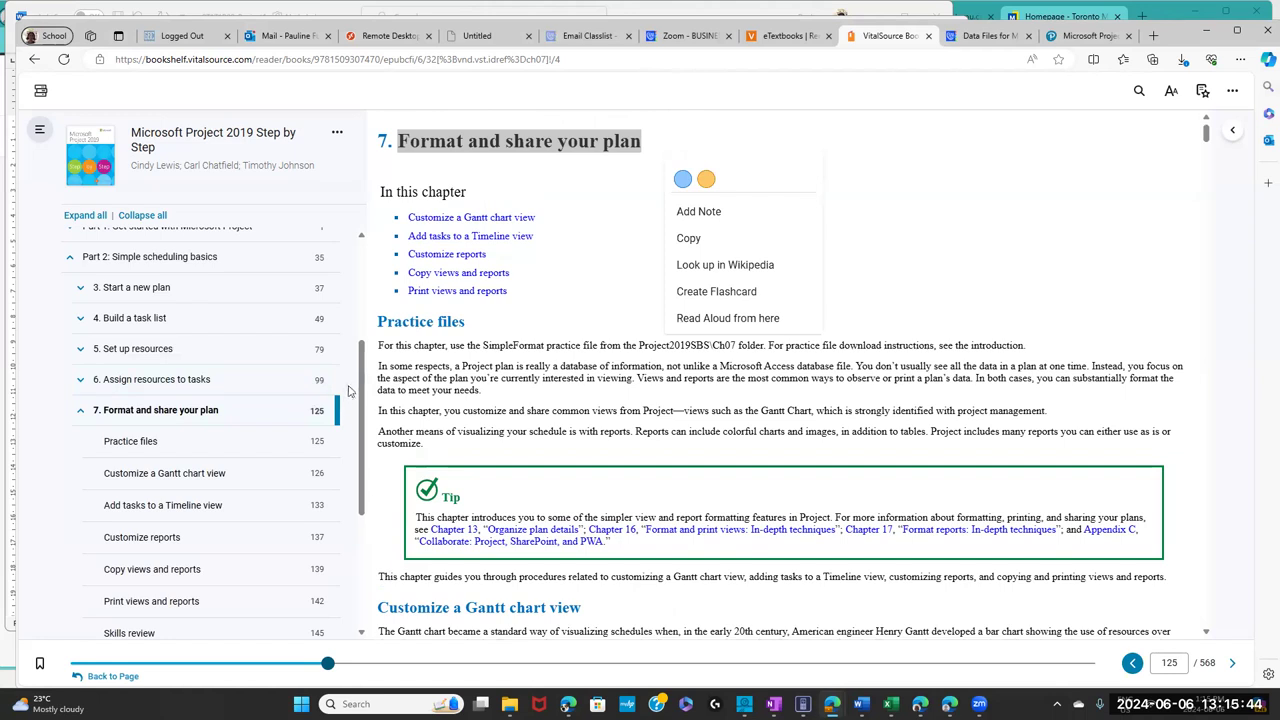
scroll(367, 445, down, 3)
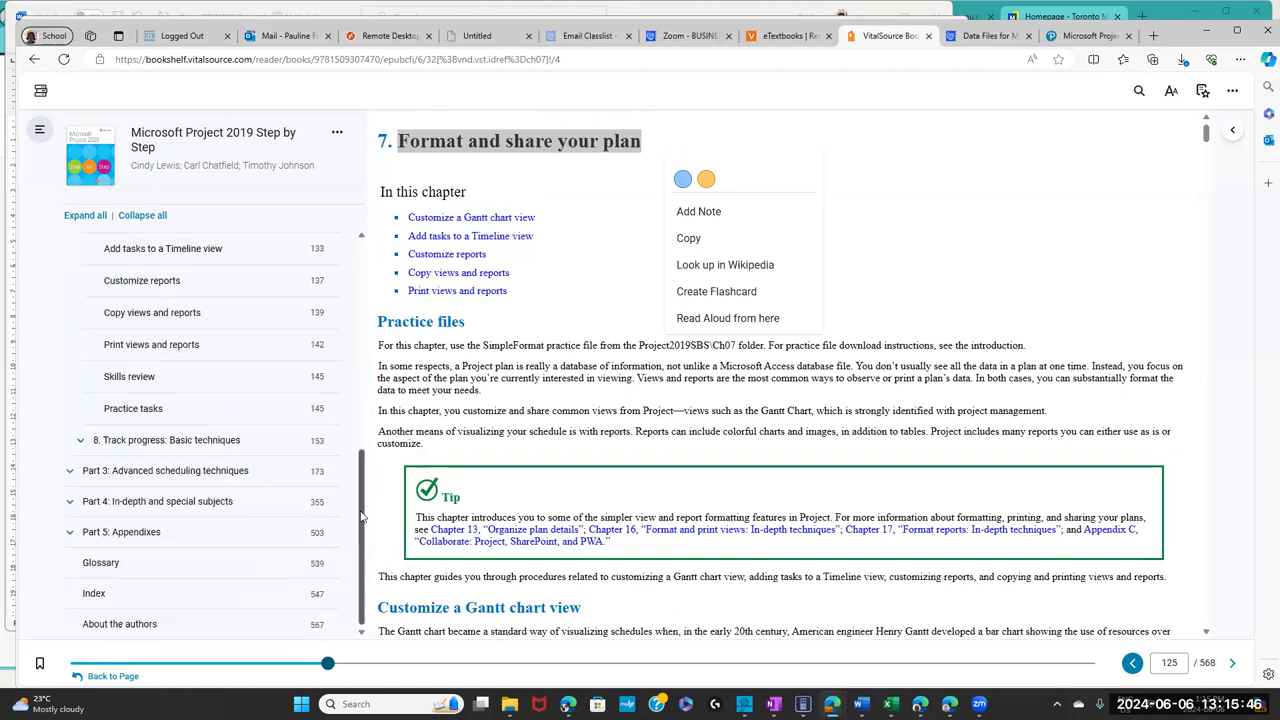
click(103, 448)
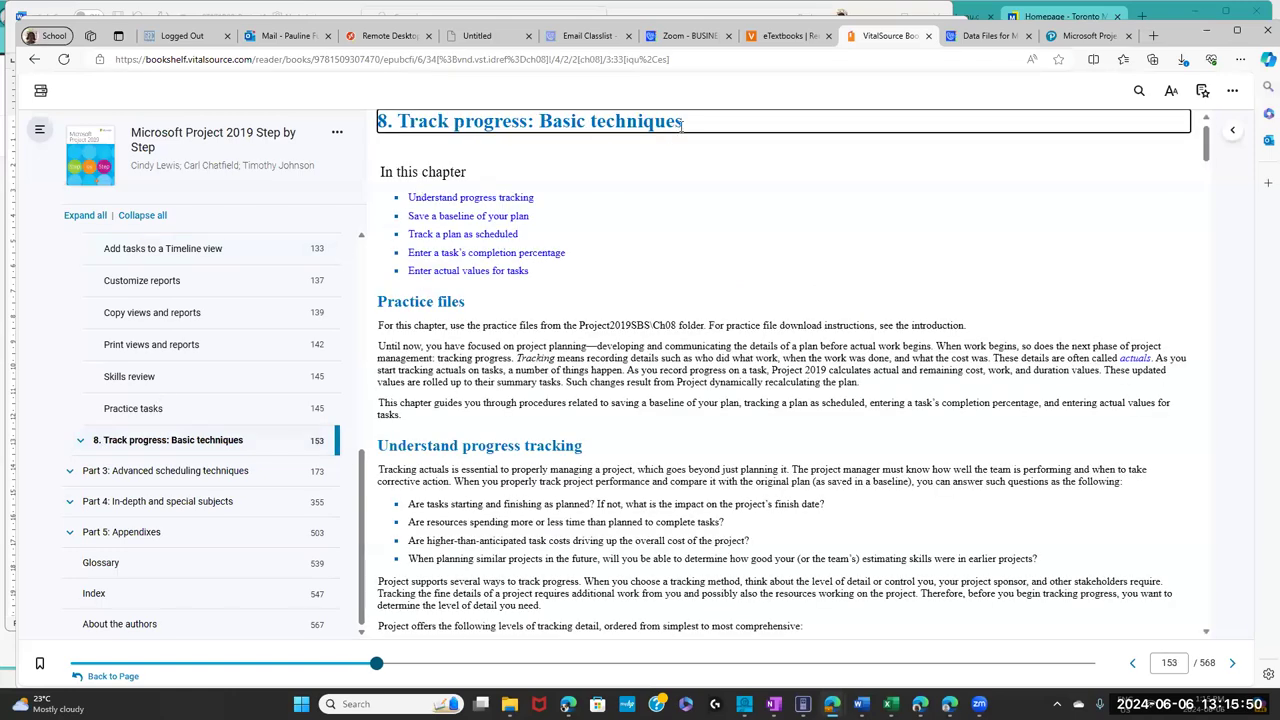
drag(380, 121, 580, 133)
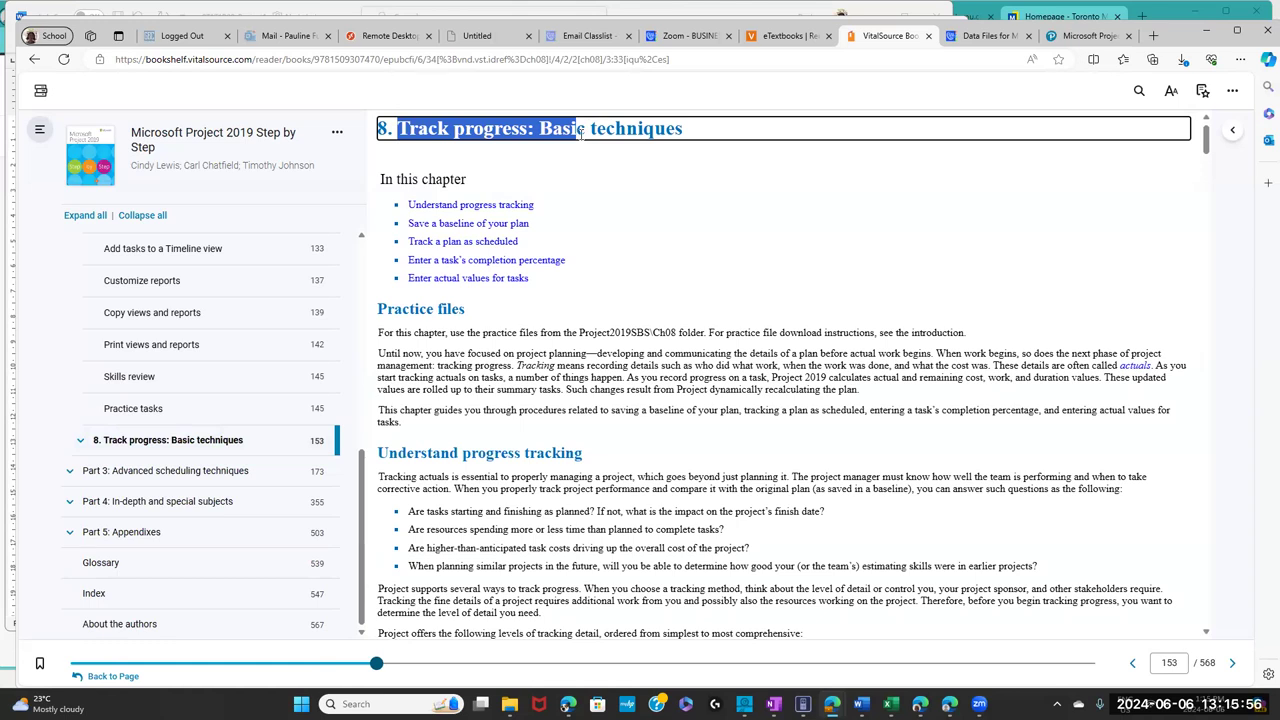
drag(581, 133, 590, 148)
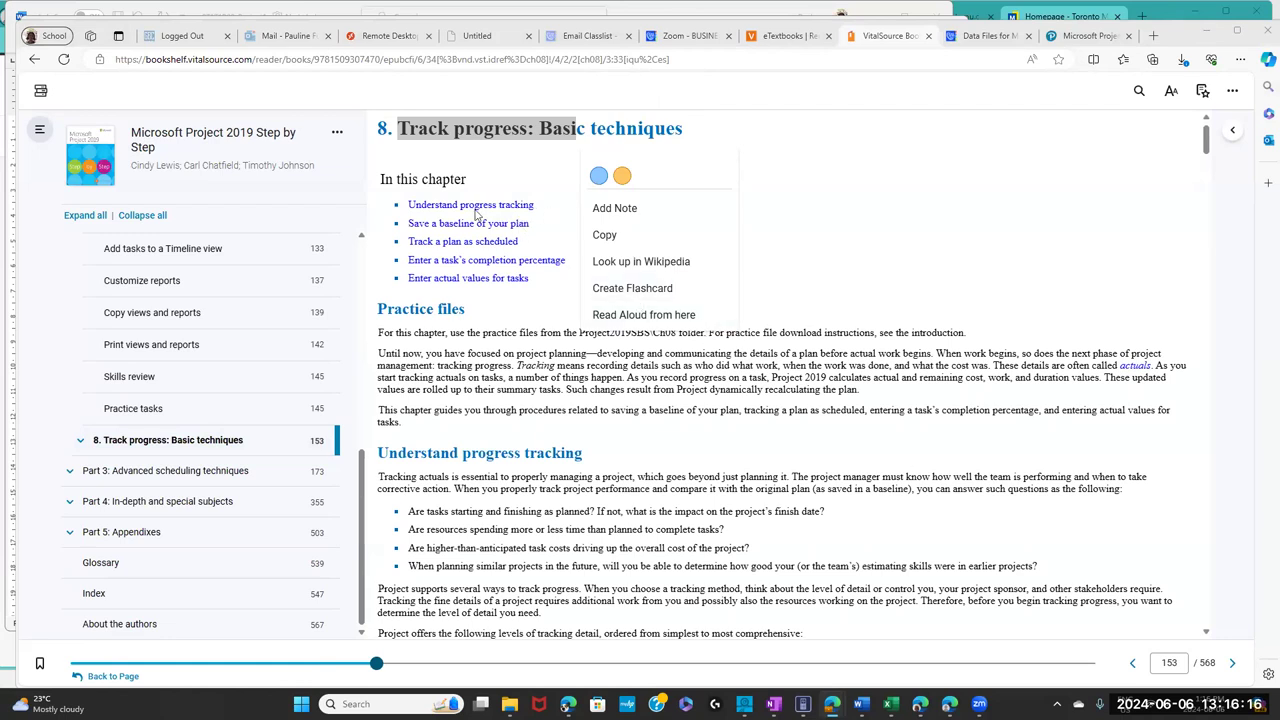
click(541, 210)
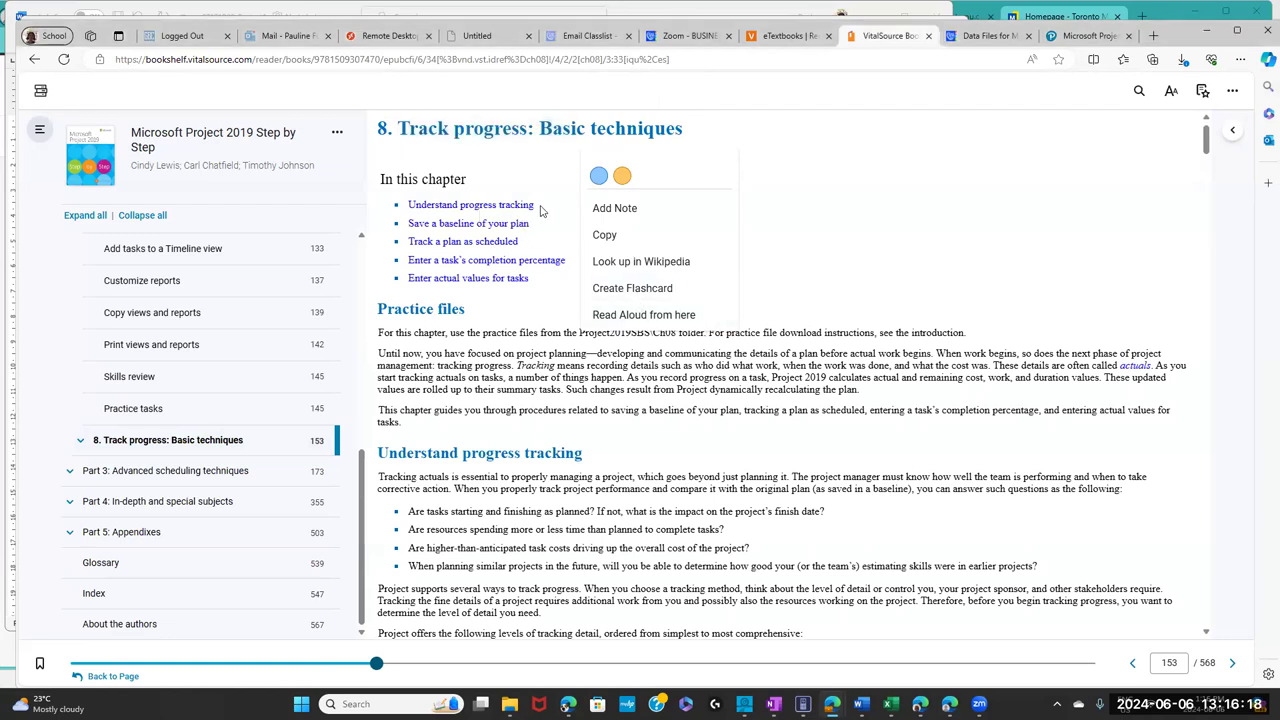
drag(535, 206, 456, 204)
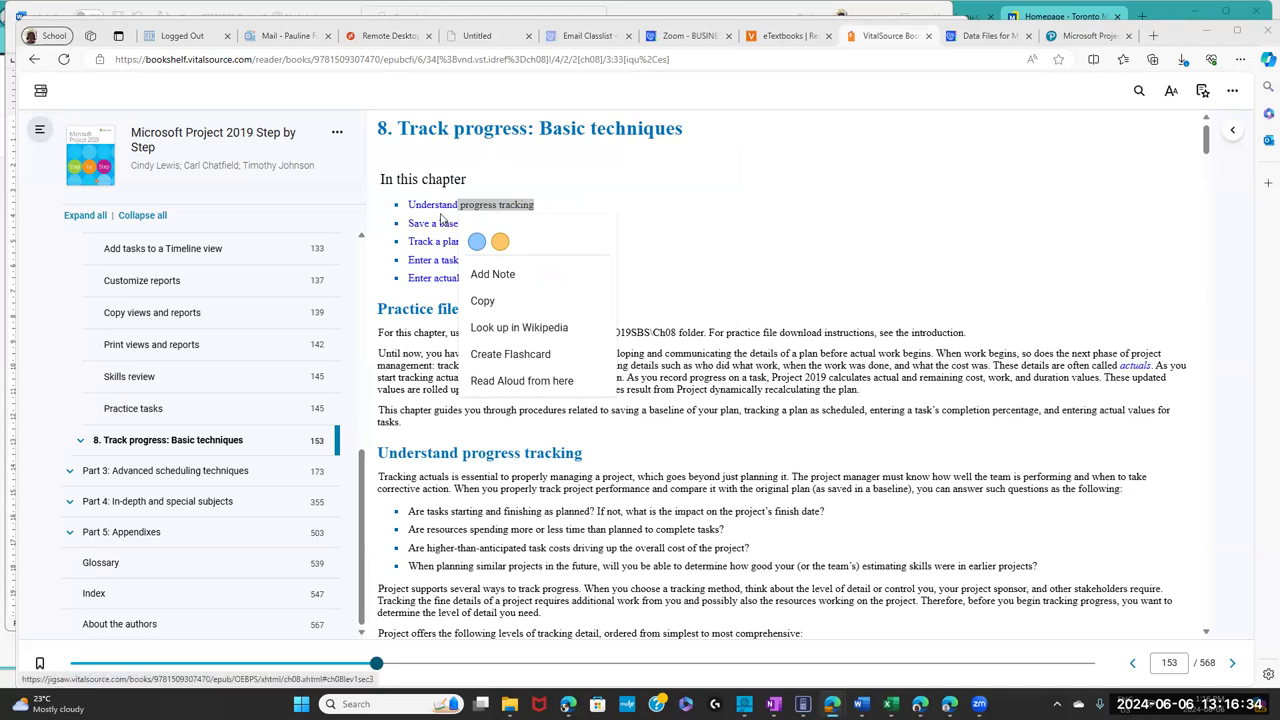
click(555, 210)
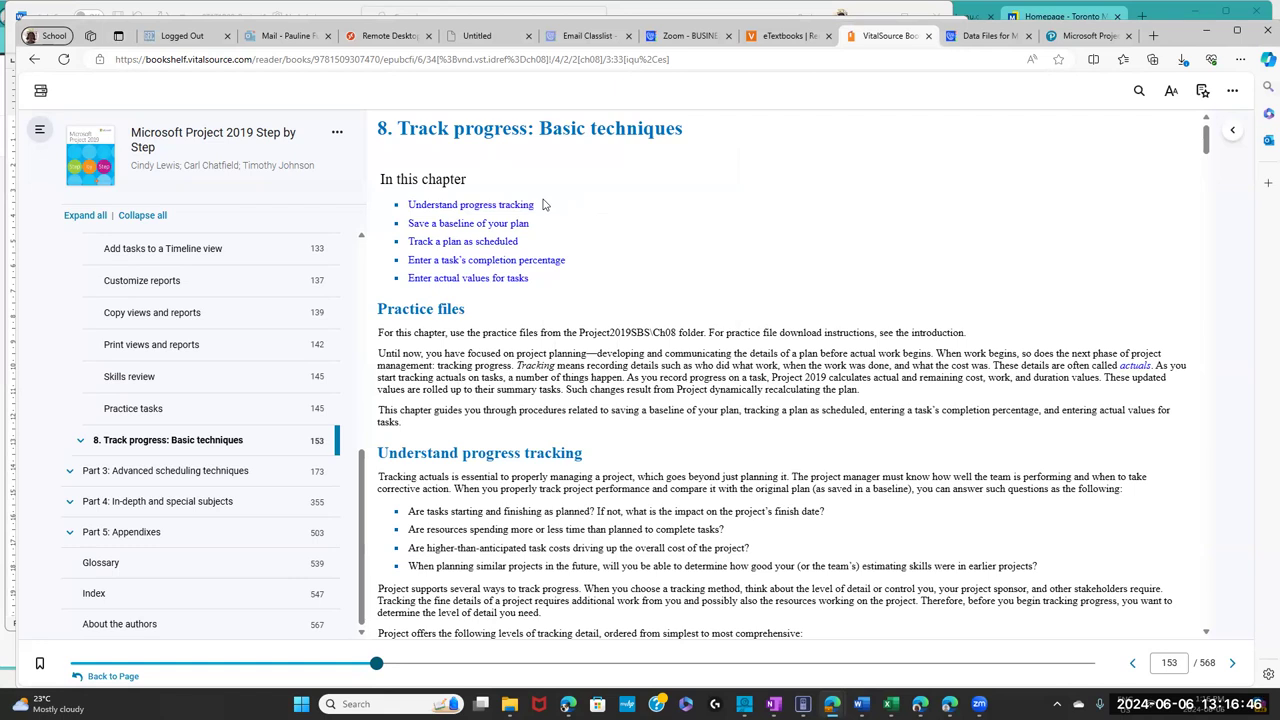
drag(470, 225, 530, 230)
drag(522, 244, 445, 250)
drag(575, 261, 469, 258)
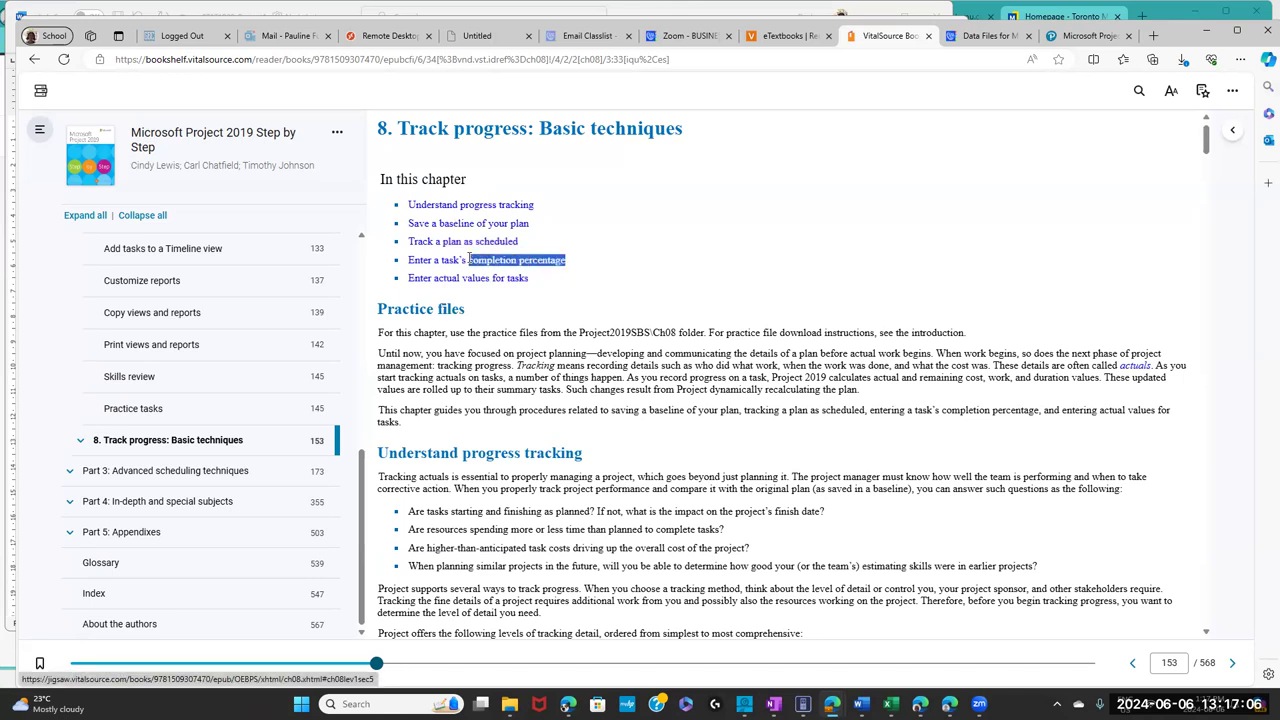
click(544, 283)
drag(544, 283, 438, 279)
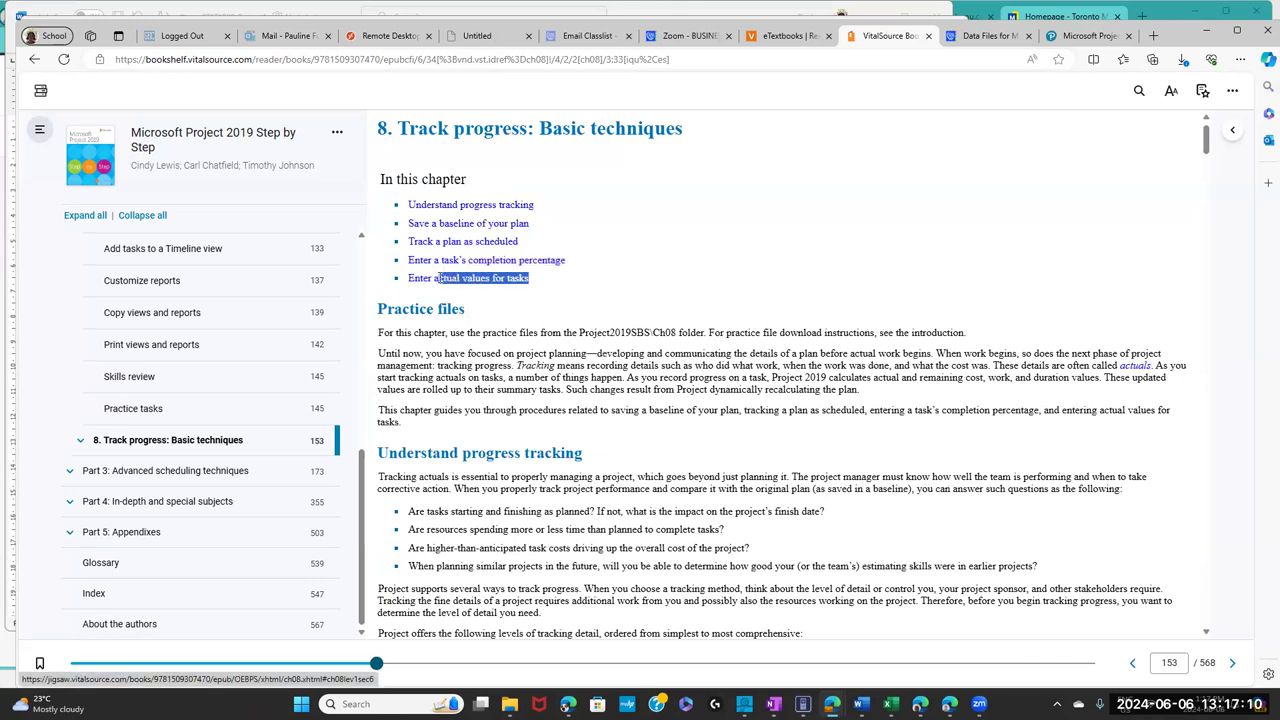
click(670, 263)
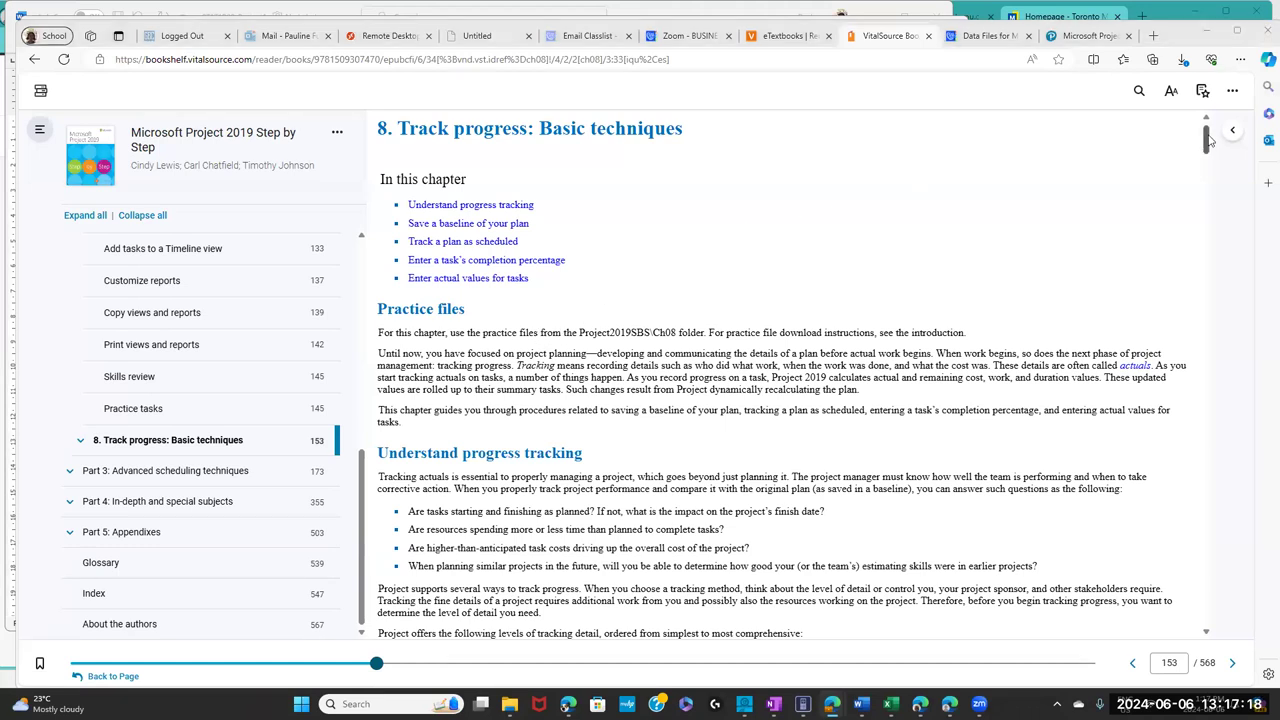
- Highlight the 'To save a baseline' Set Baseline step, then move ahead to page 166's Practice tasks
scroll(1210, 180, down, 3)
scroll(1210, 180, down, 10)
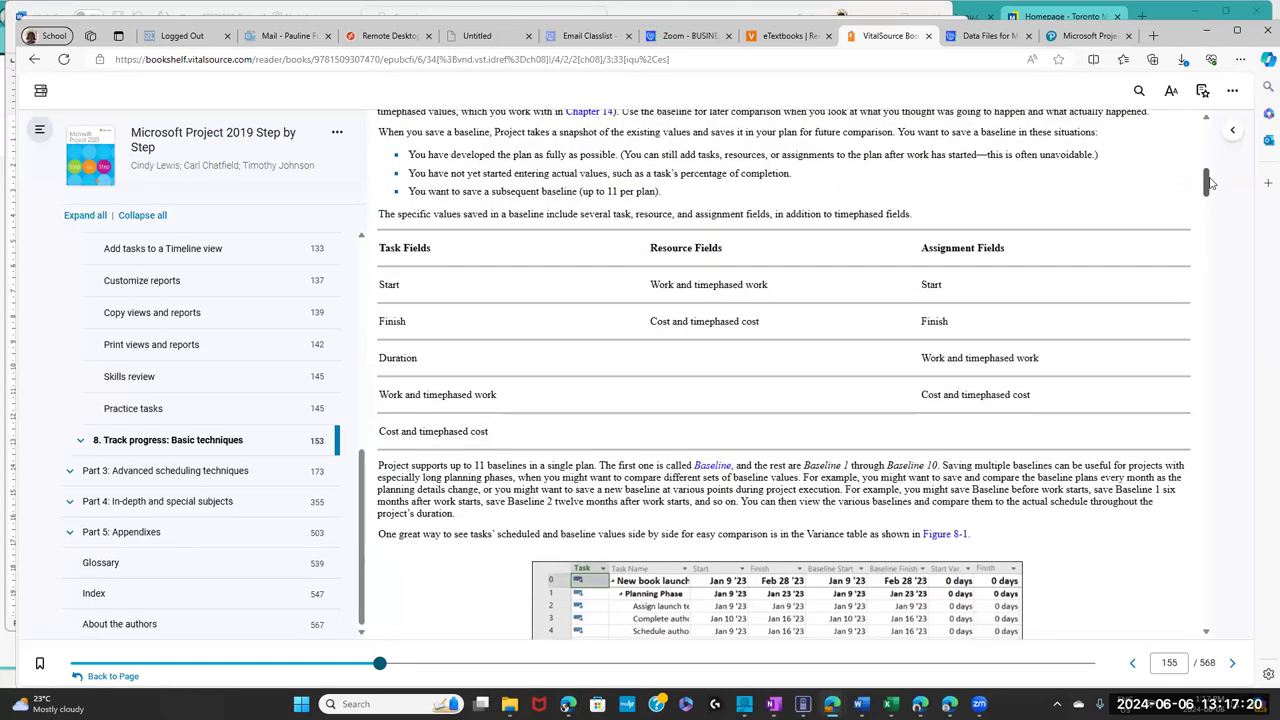
scroll(1210, 200, down, 4)
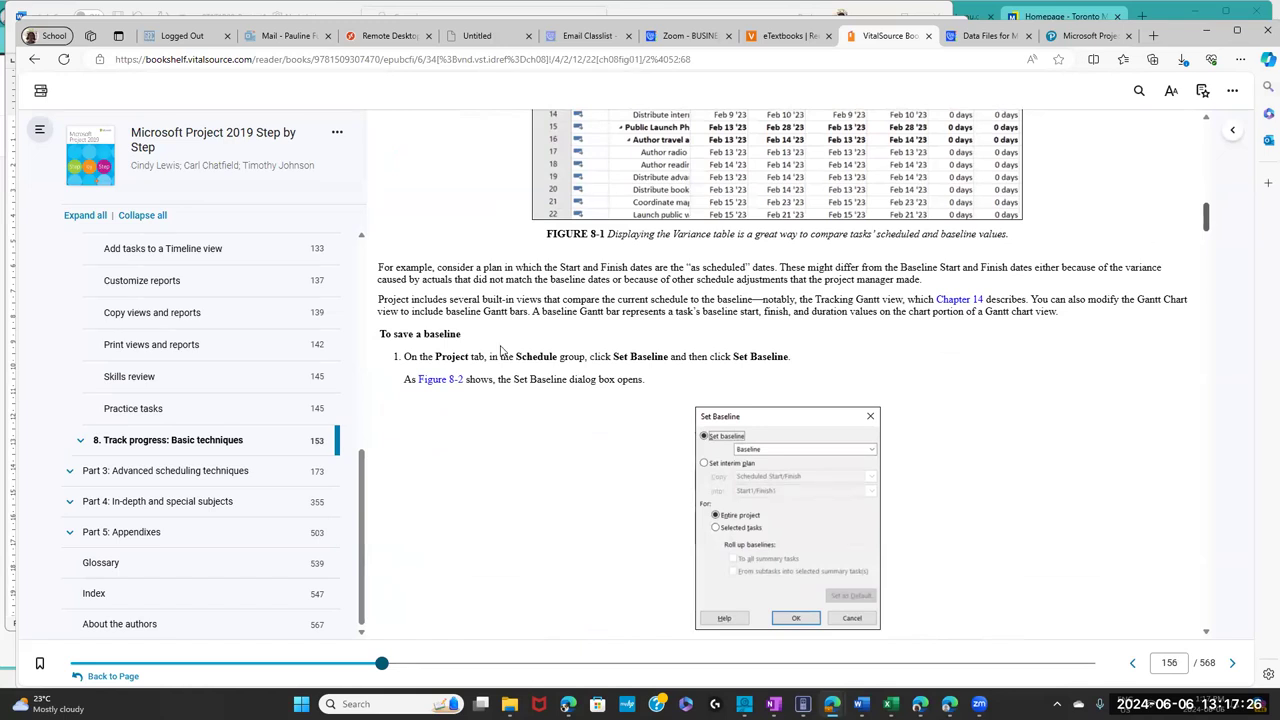
drag(462, 334, 372, 334)
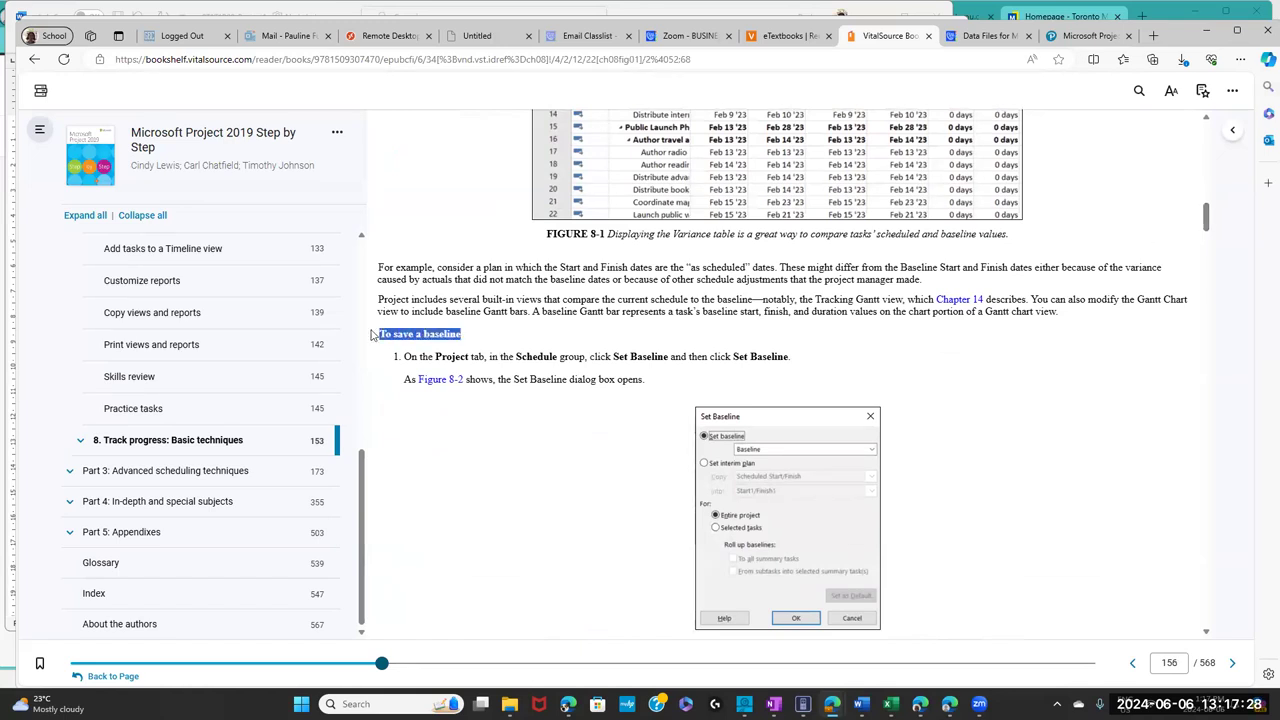
click(506, 366)
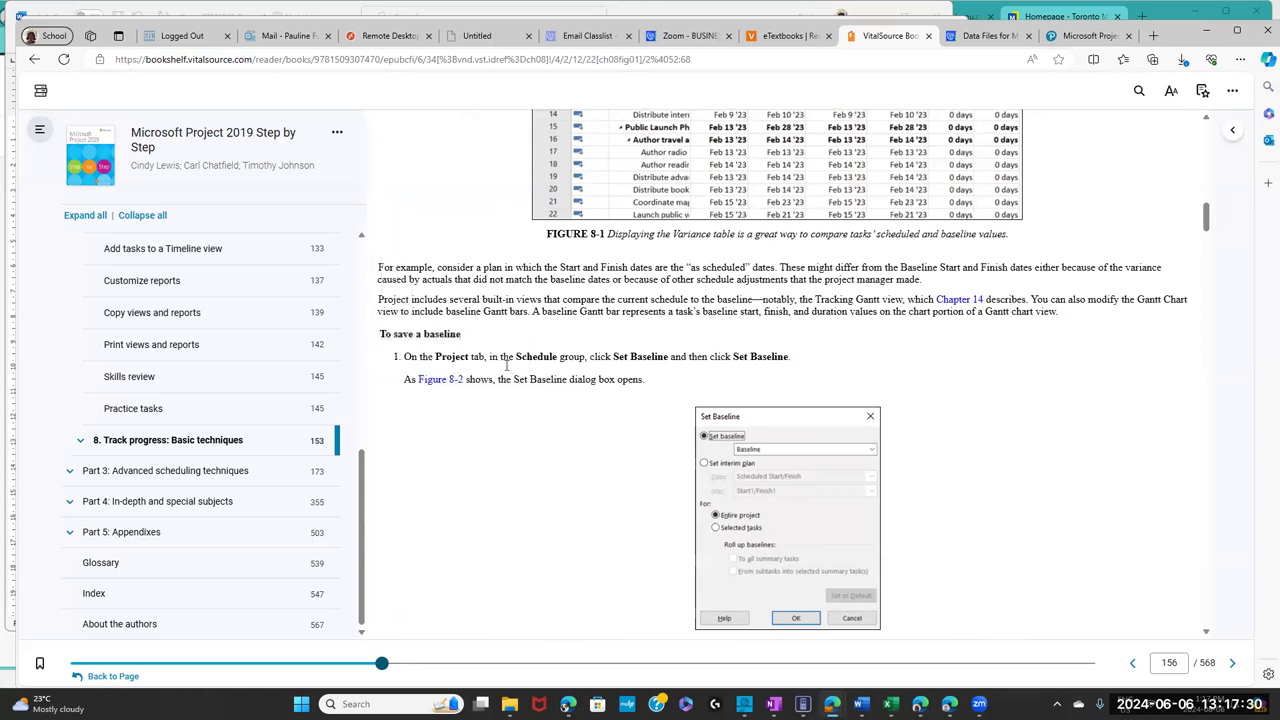
drag(435, 357, 690, 355)
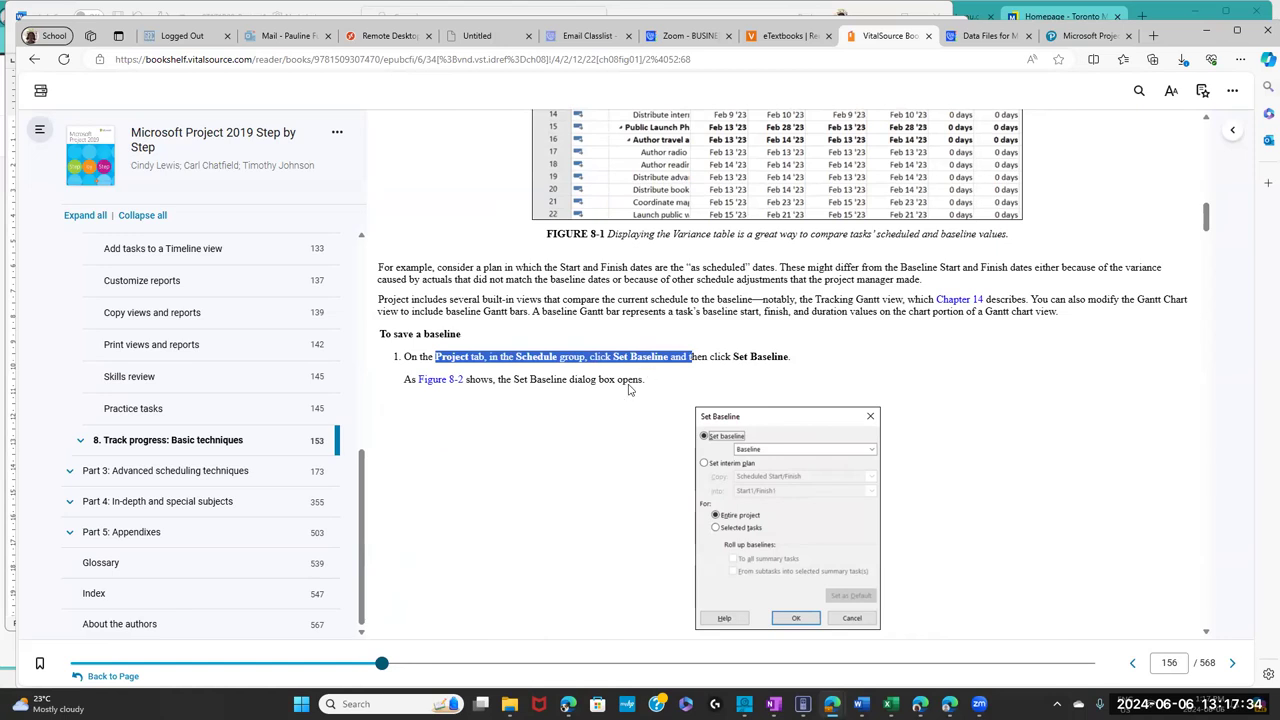
click(654, 420)
drag(1205, 224, 1193, 471)
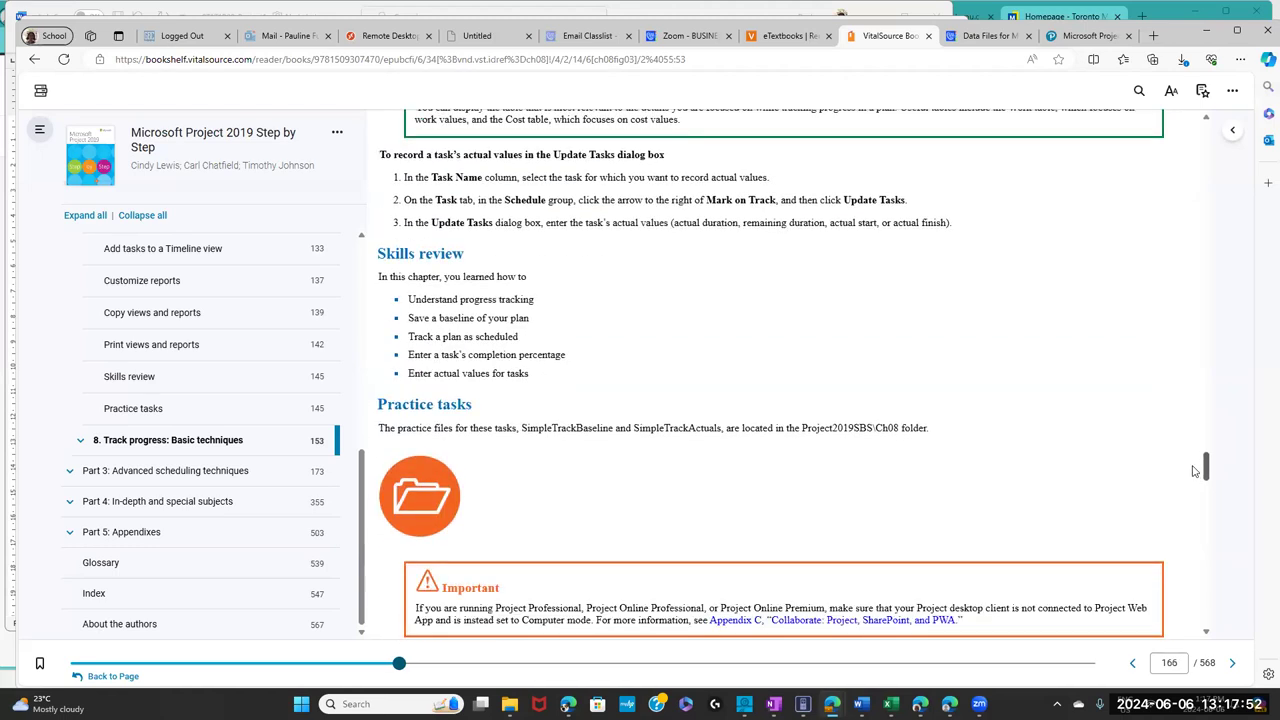
- Highlight the Practice tasks heading and move on to page 168
drag(492, 408, 368, 408)
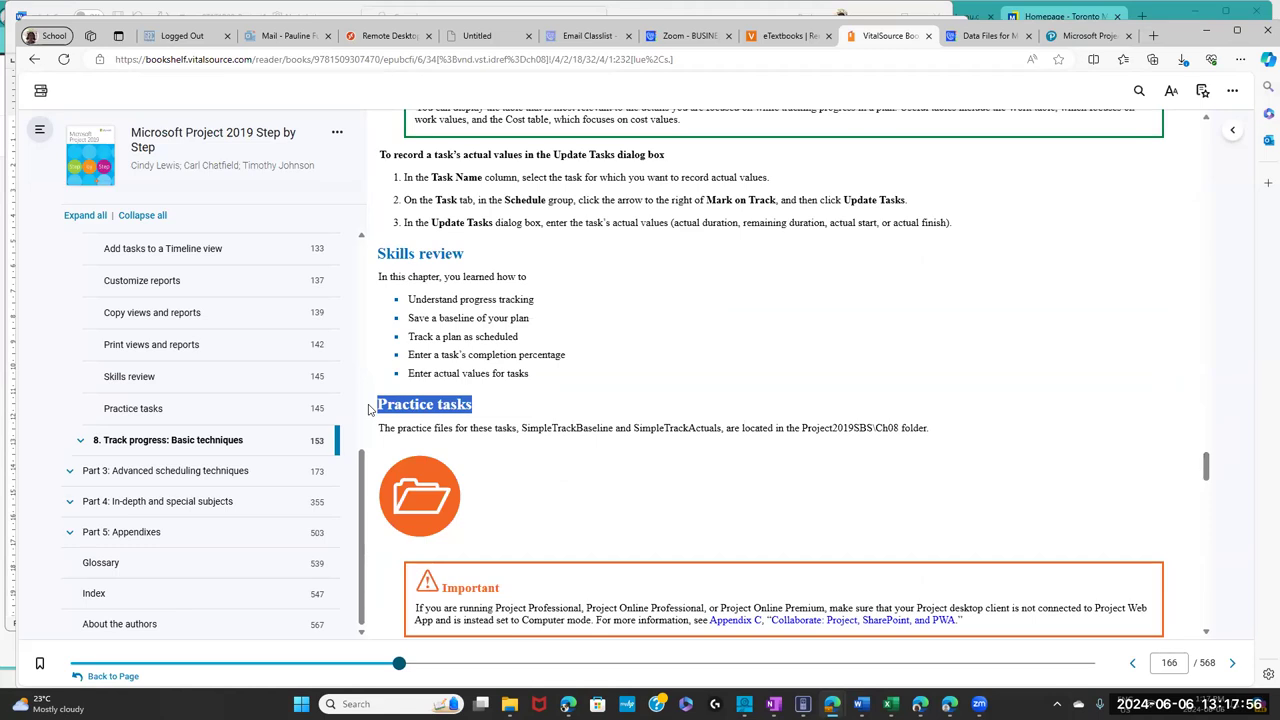
drag(368, 408, 368, 408)
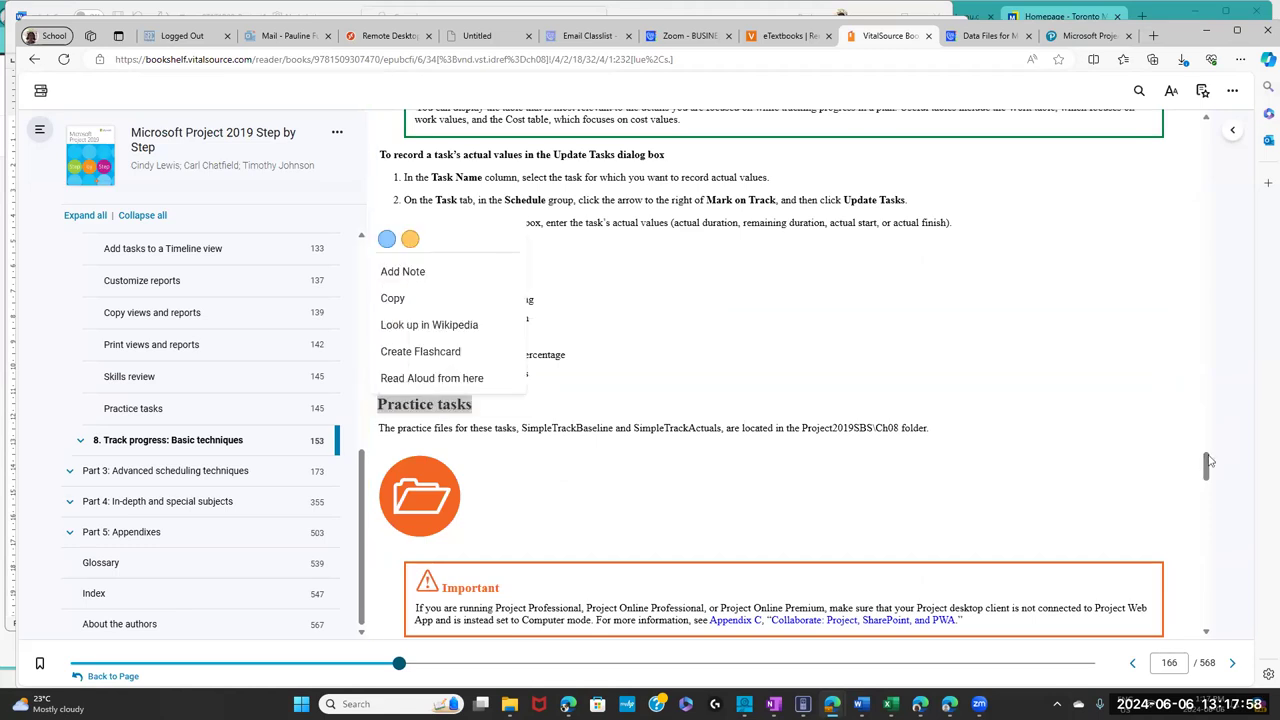
drag(1206, 465, 1208, 486)
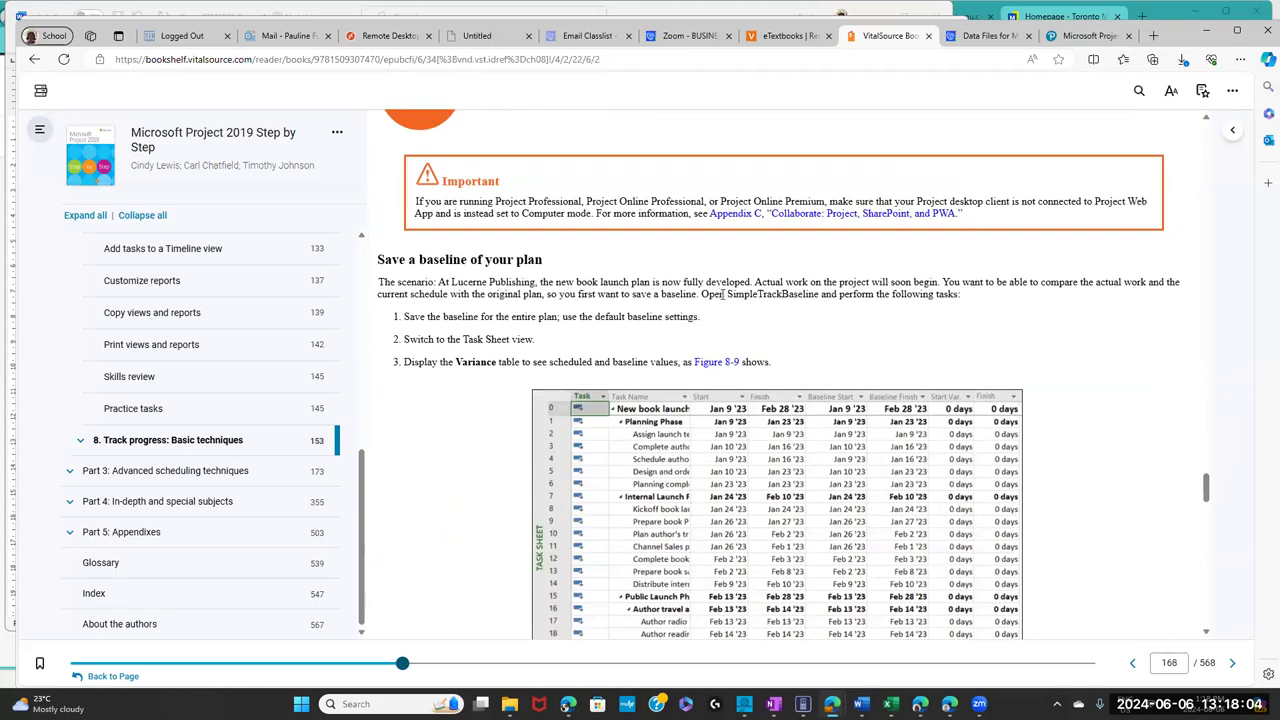
- Select the file name SimpleTrackBaseline in the exercise text and return to the Project session
drag(721, 293, 814, 296)
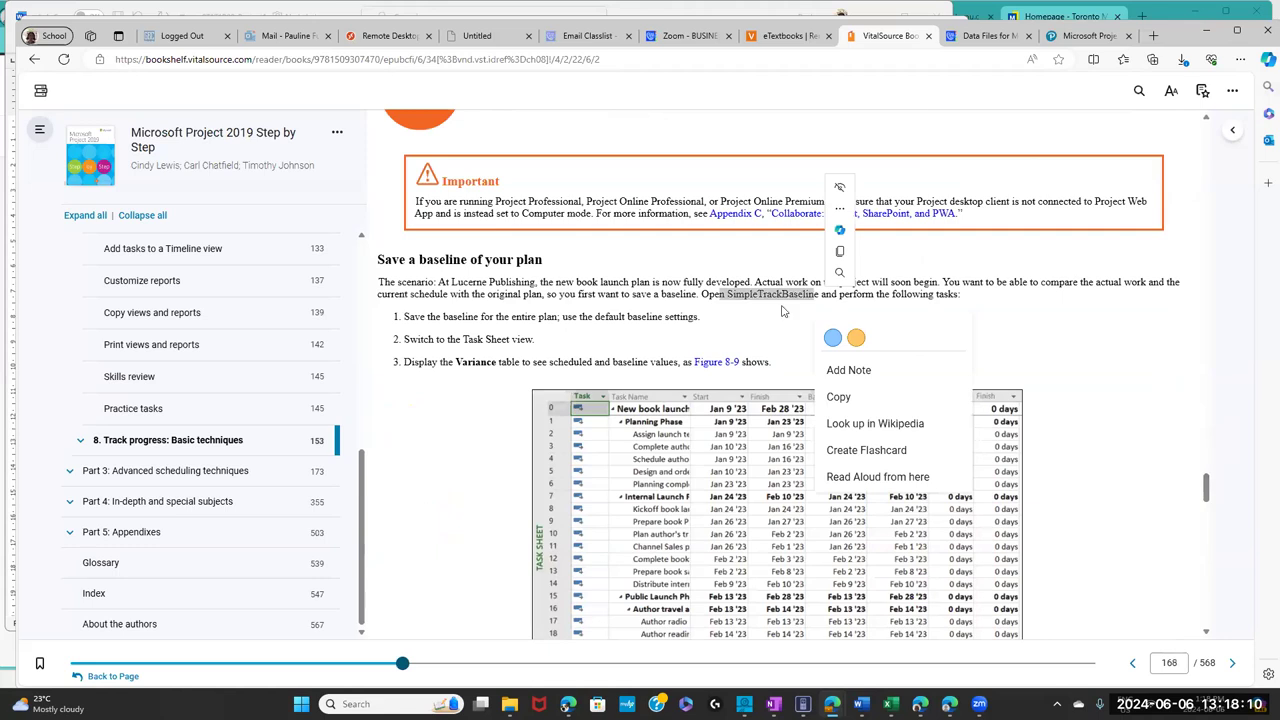
click(728, 294)
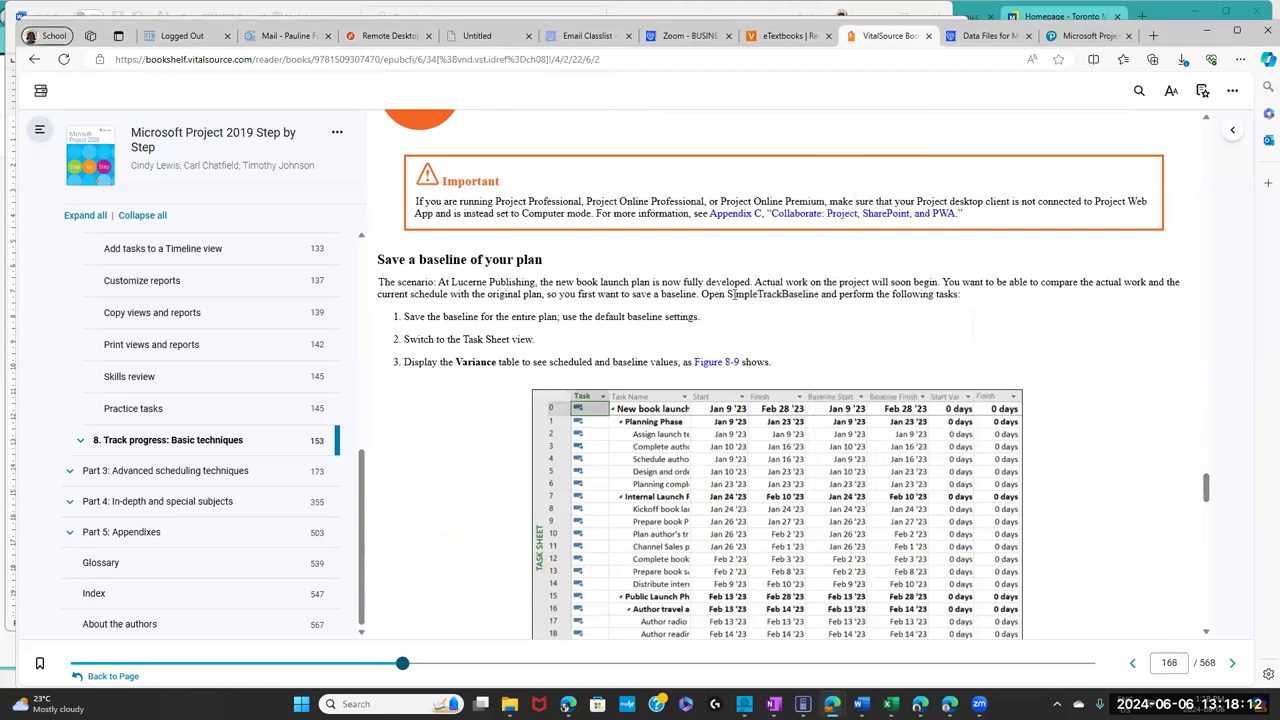
drag(769, 298, 818, 305)
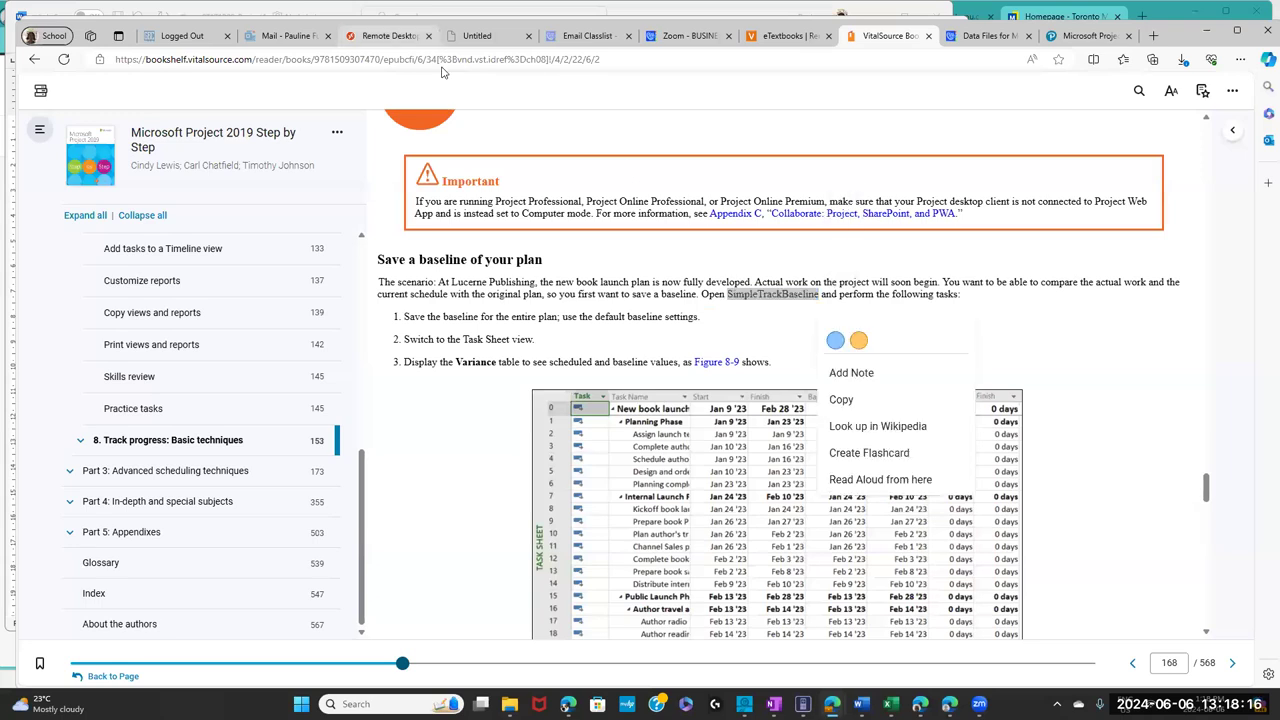
click(395, 36)
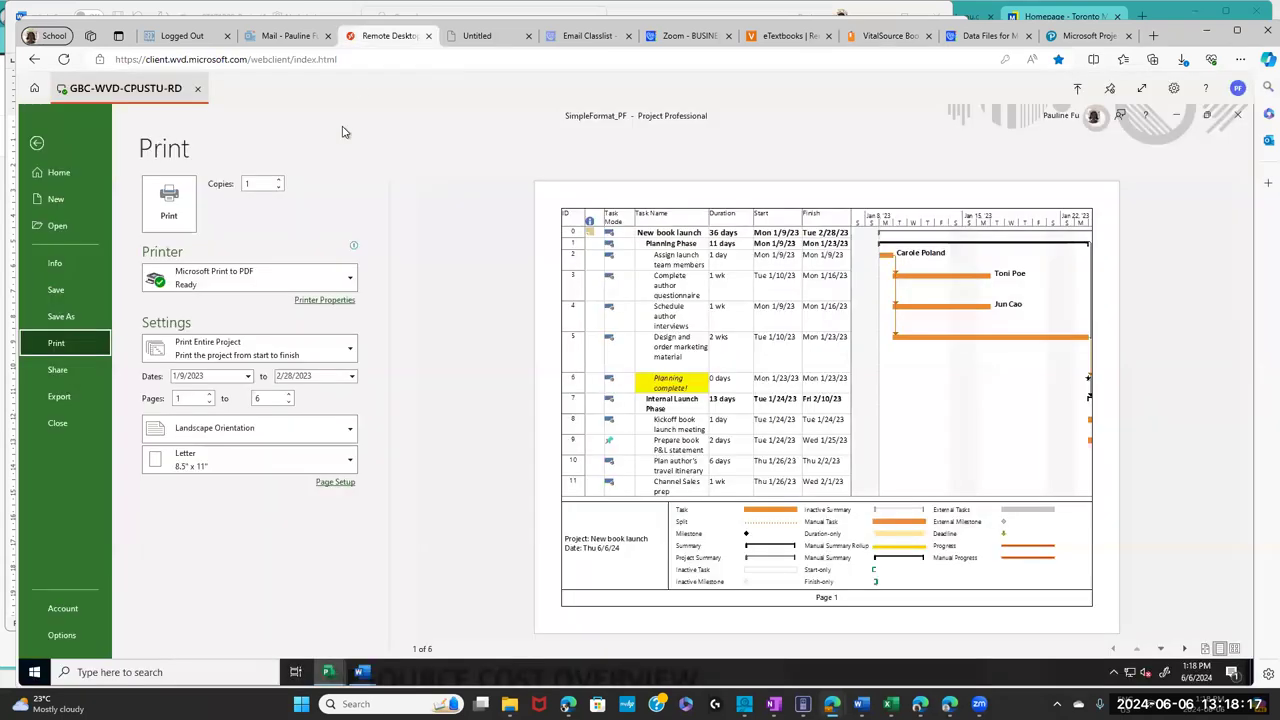
- Exit print preview back to the Gantt chart and go to the File > Open page
click(38, 144)
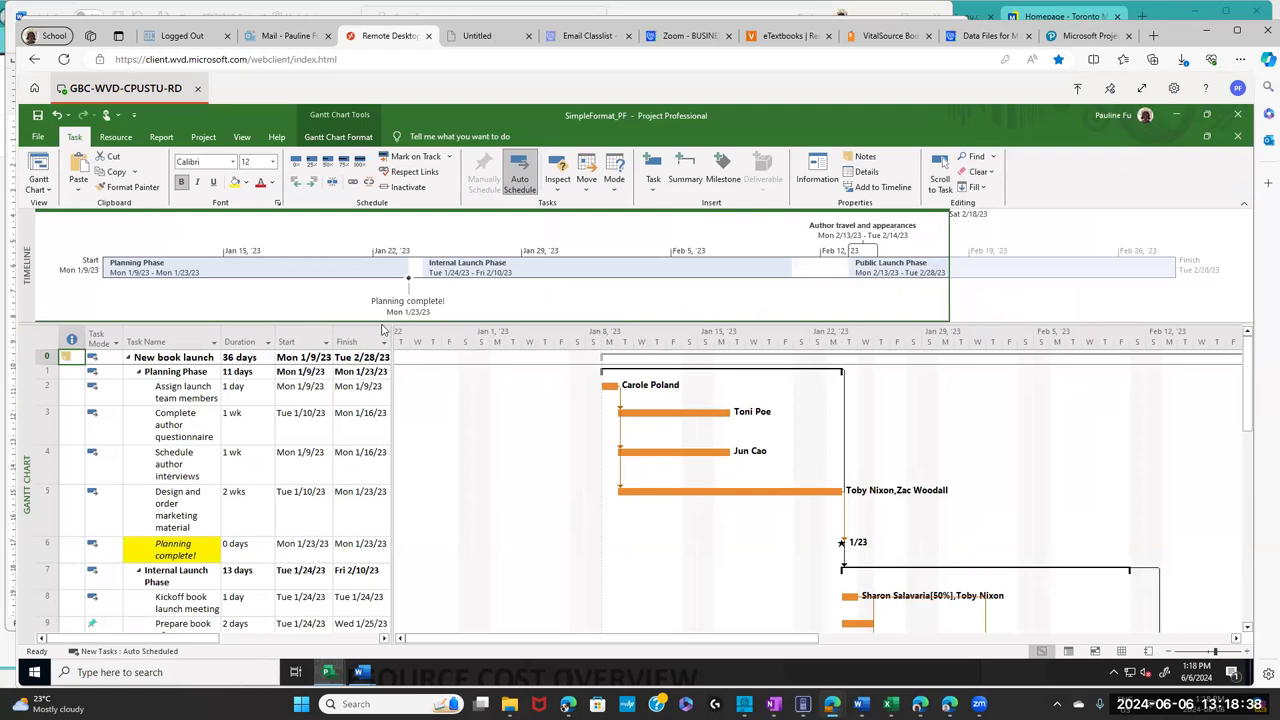
click(38, 137)
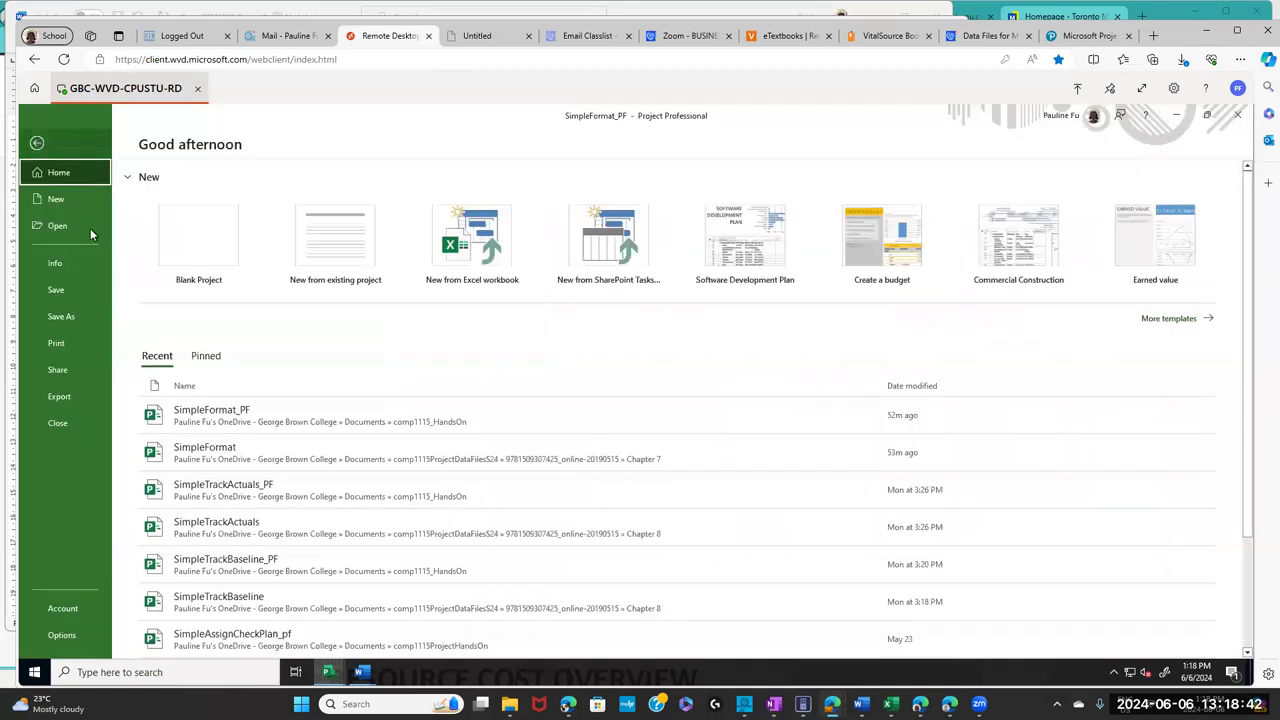
click(70, 226)
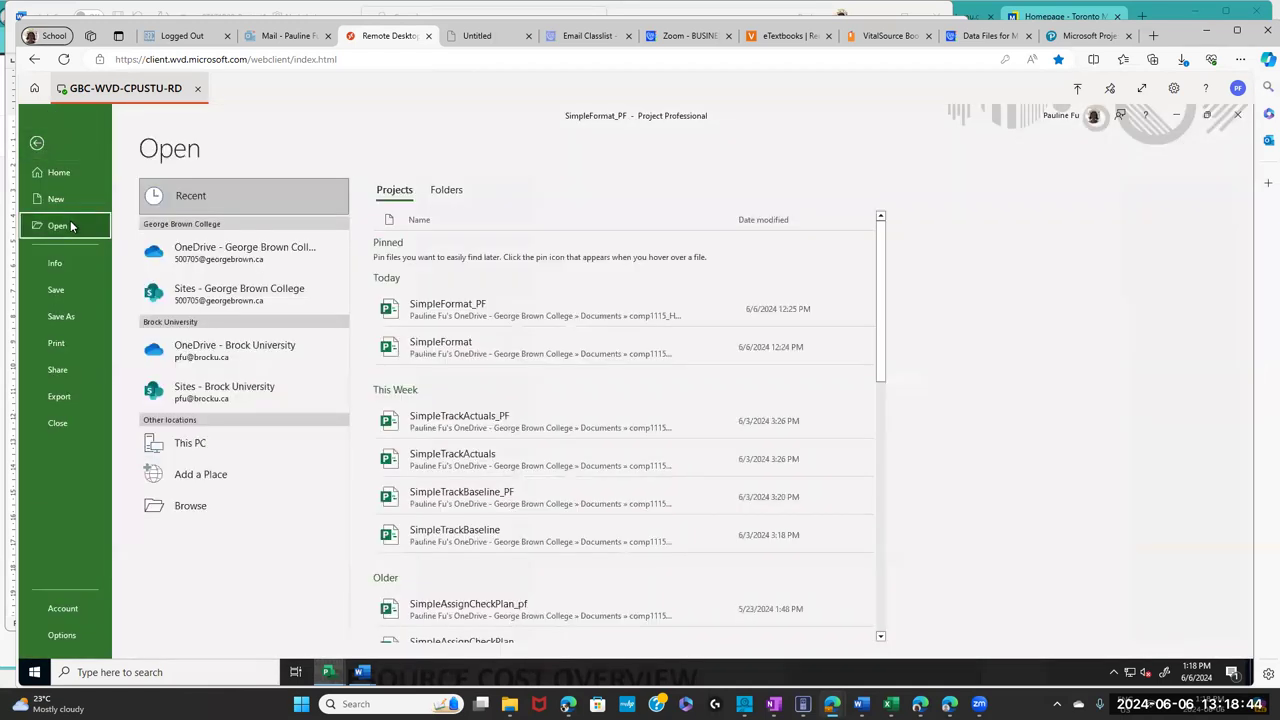
click(228, 251)
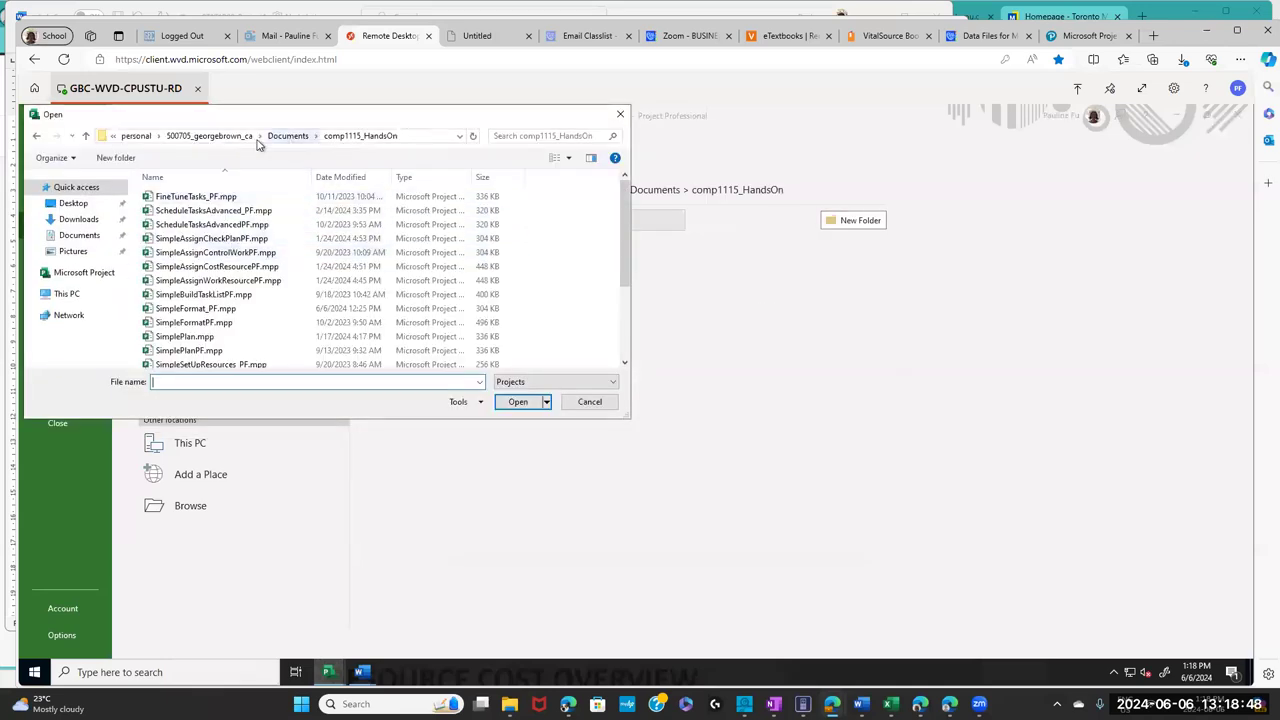
click(287, 136)
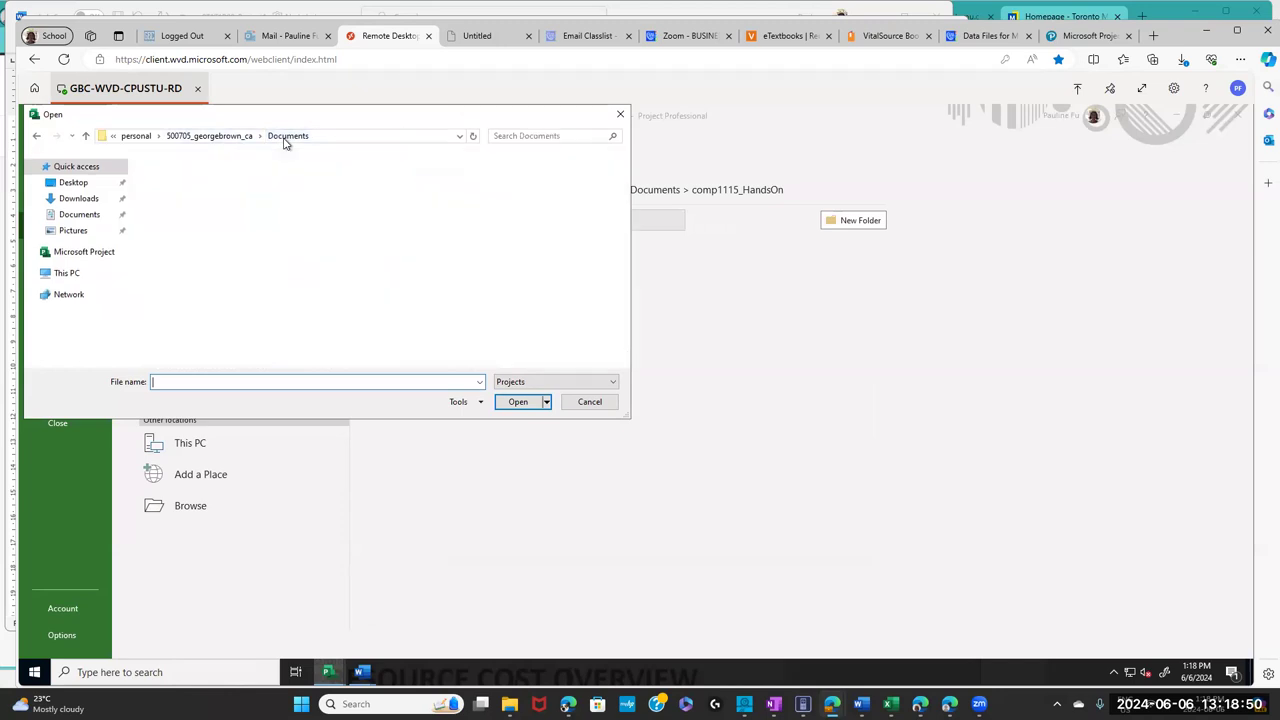
drag(619, 214, 597, 260)
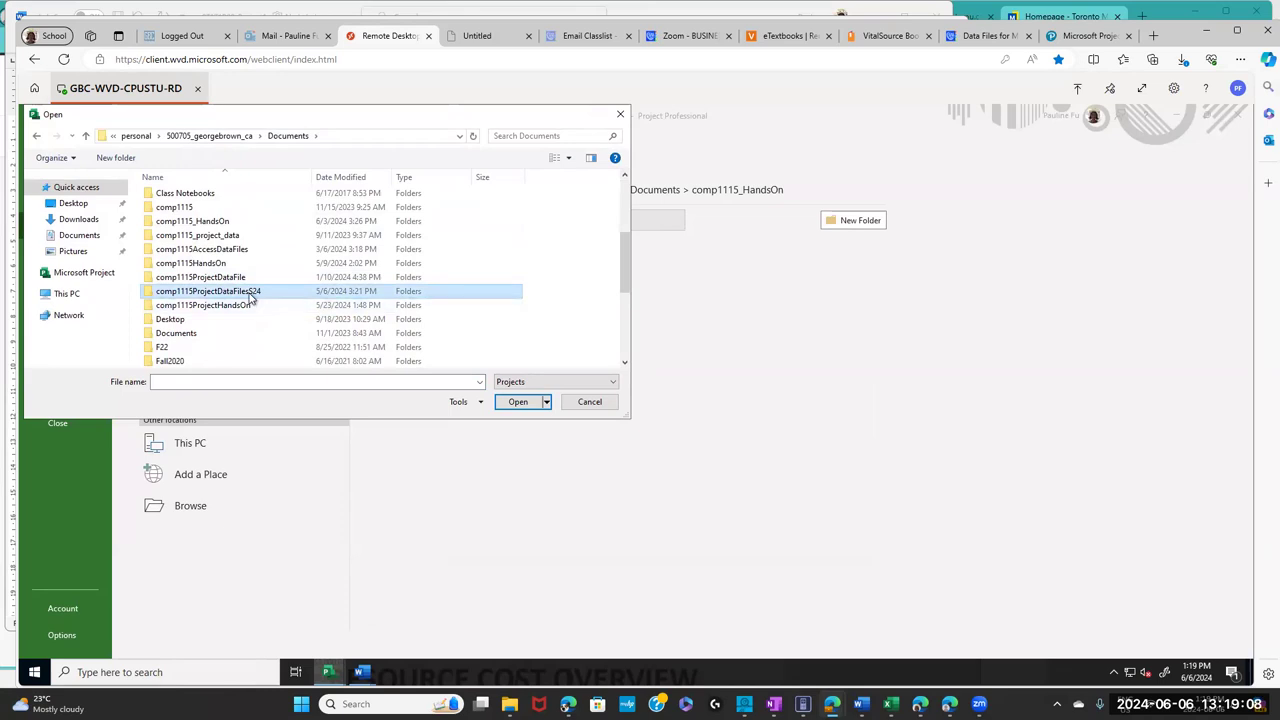
double_click(252, 296)
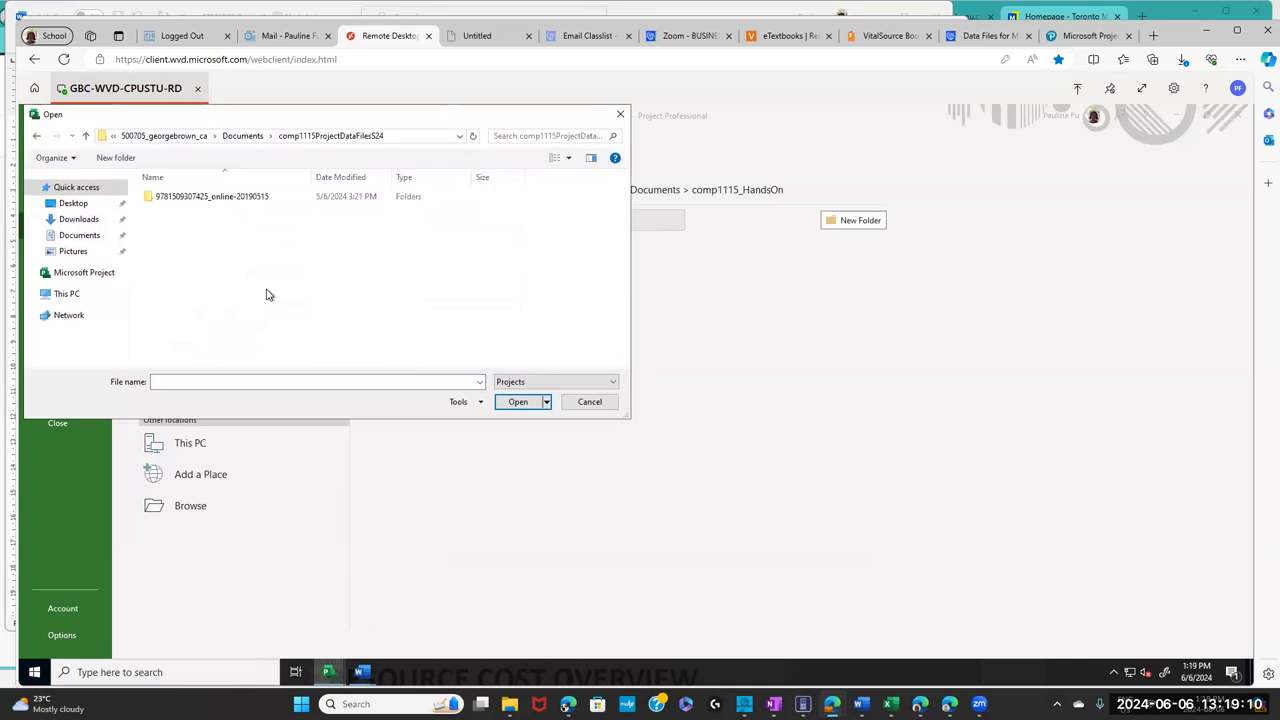
double_click(218, 198)
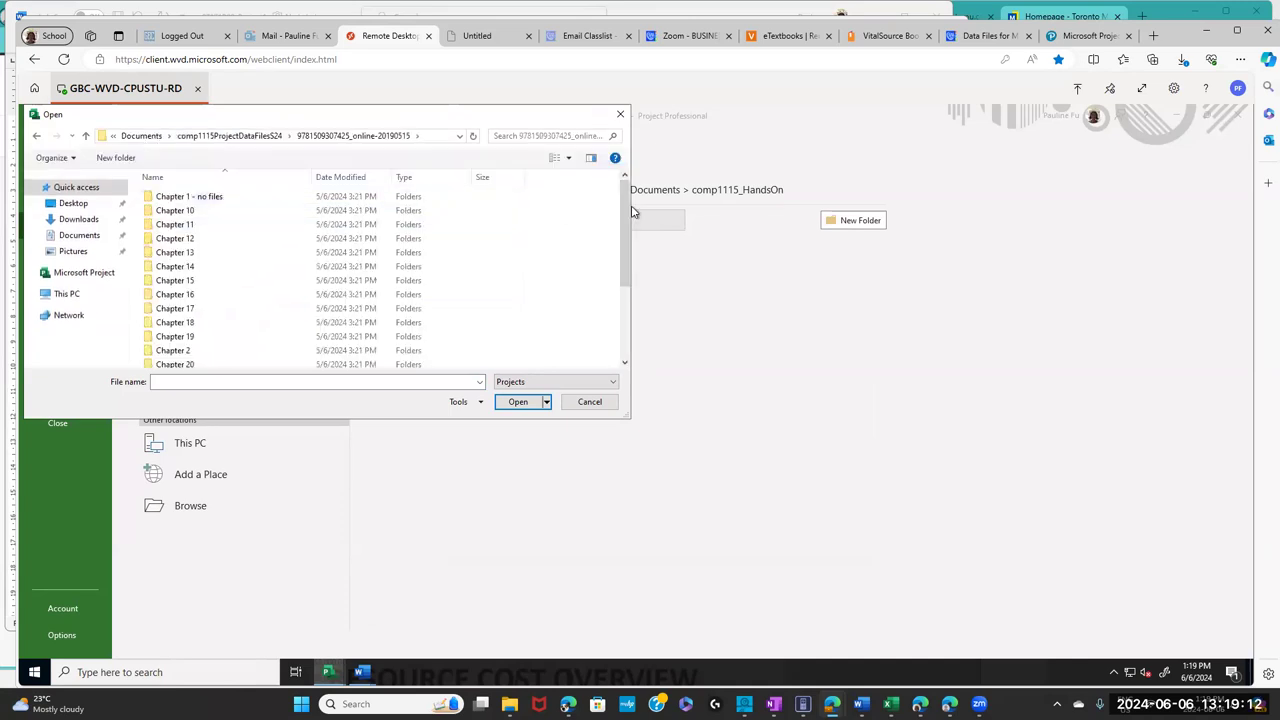
drag(627, 214, 622, 300)
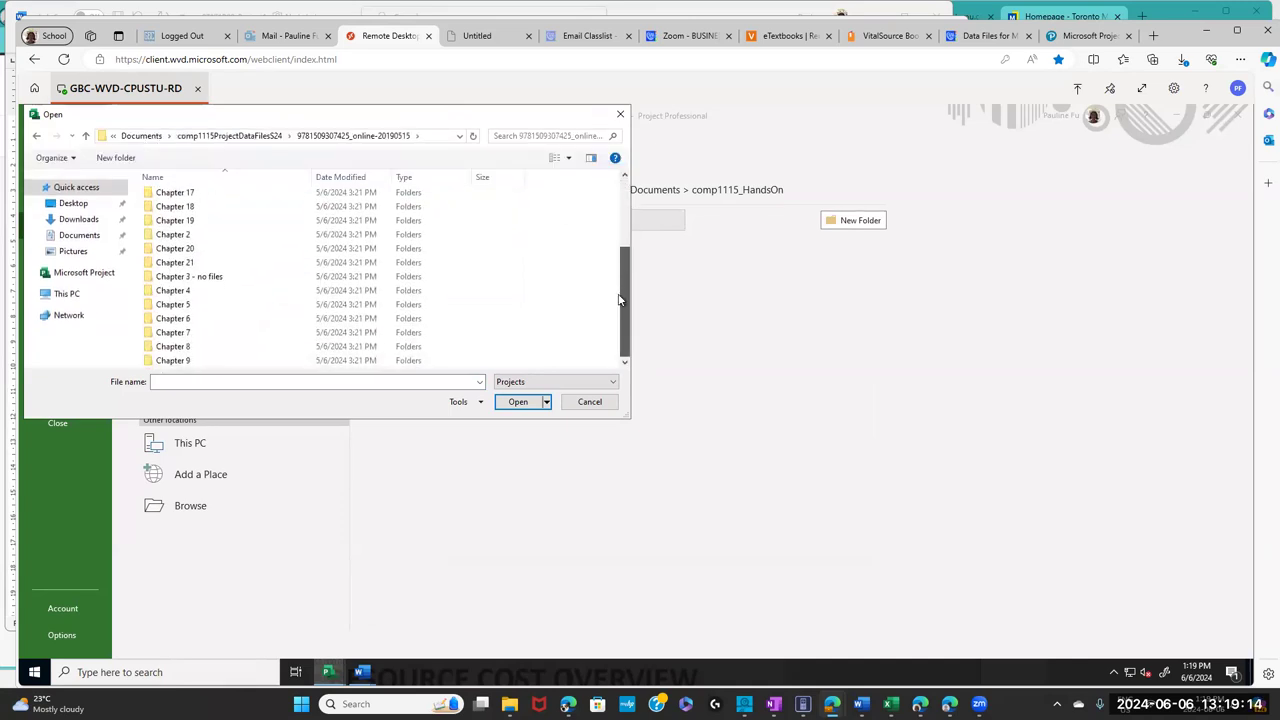
click(166, 362)
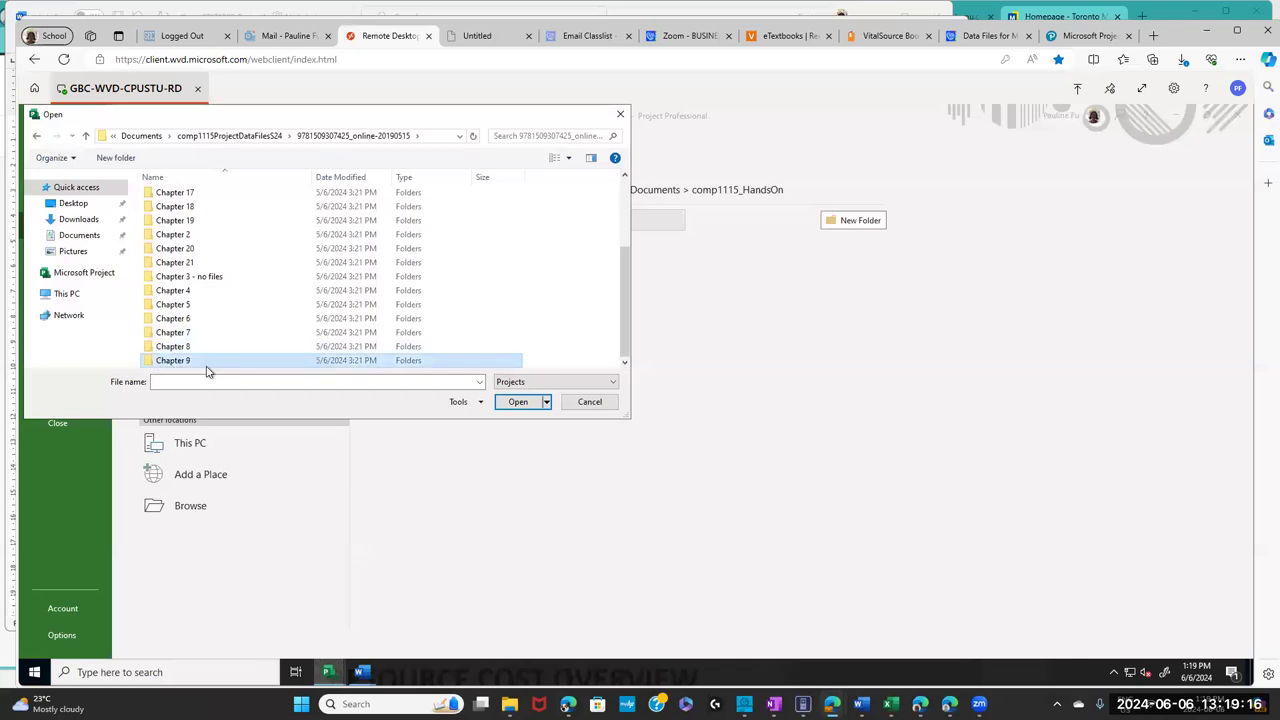
click(171, 349)
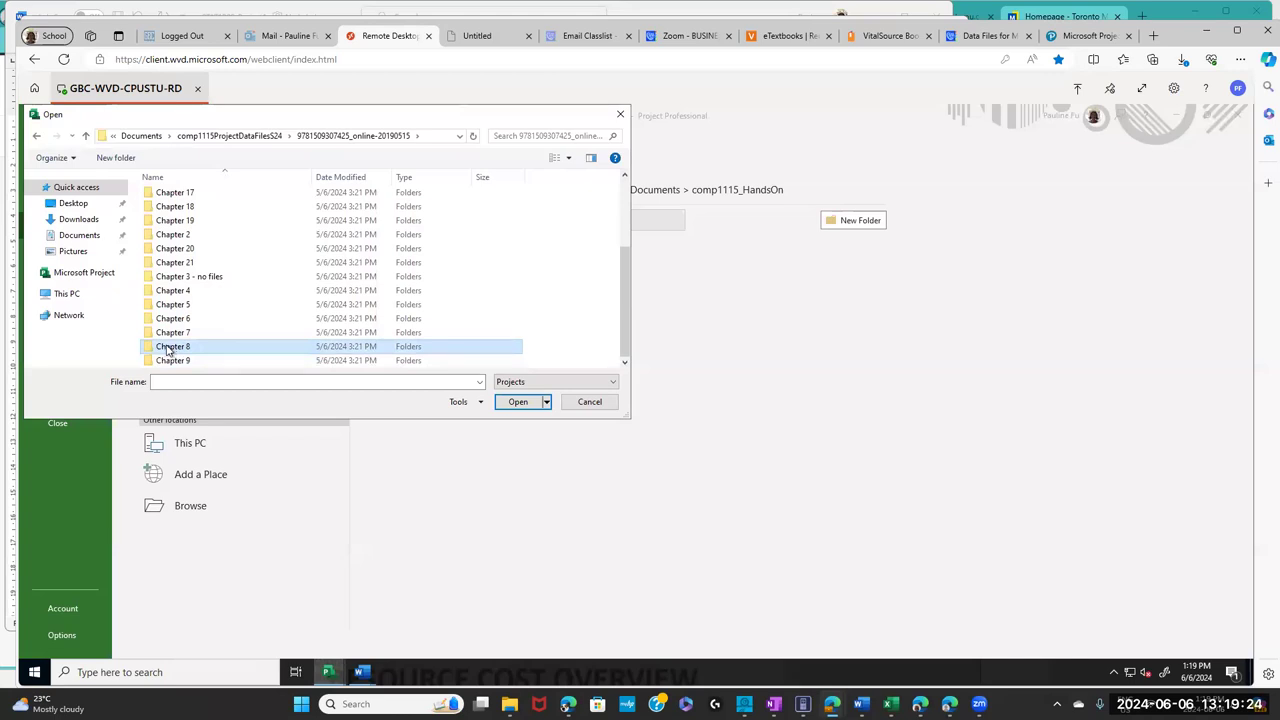
double_click(168, 348)
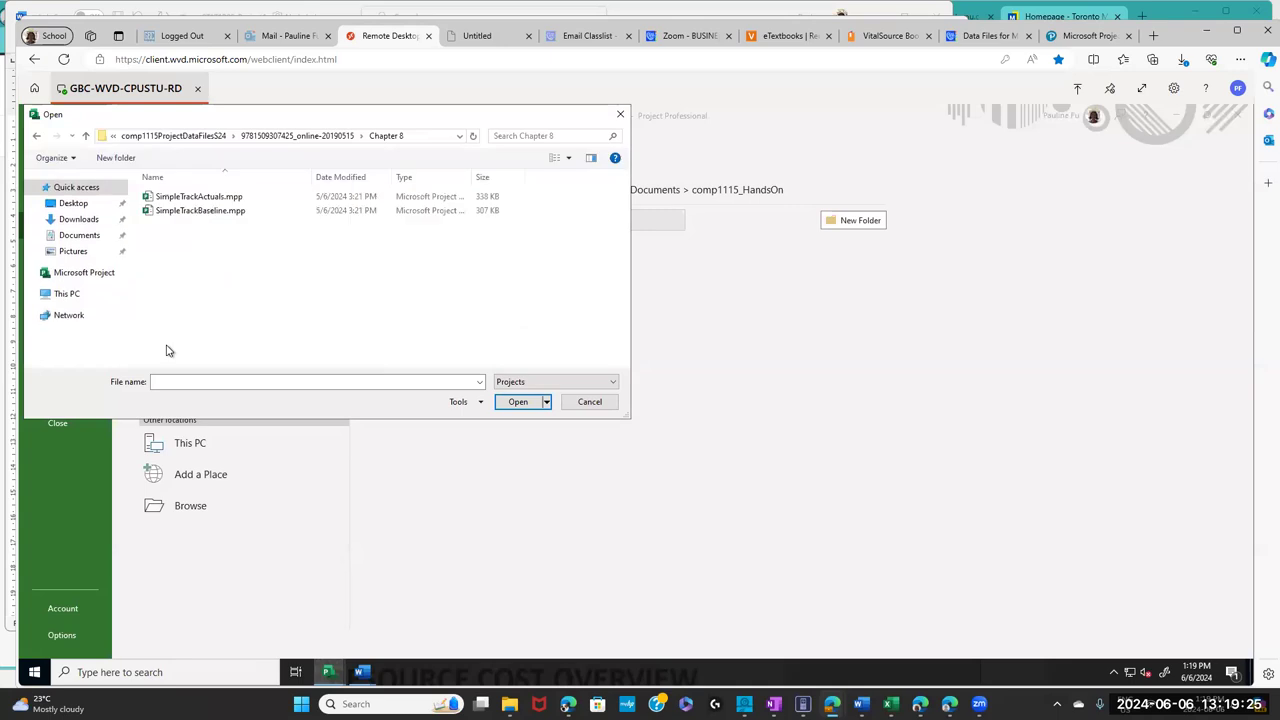
click(204, 214)
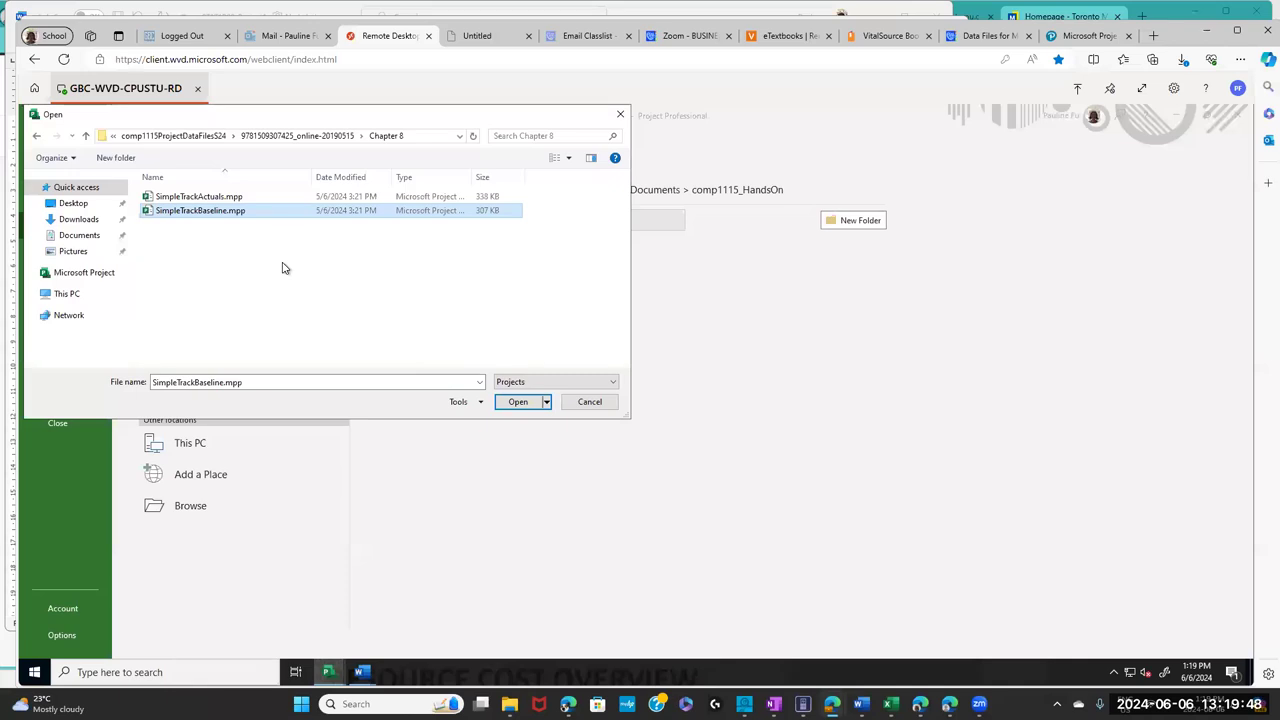
click(512, 403)
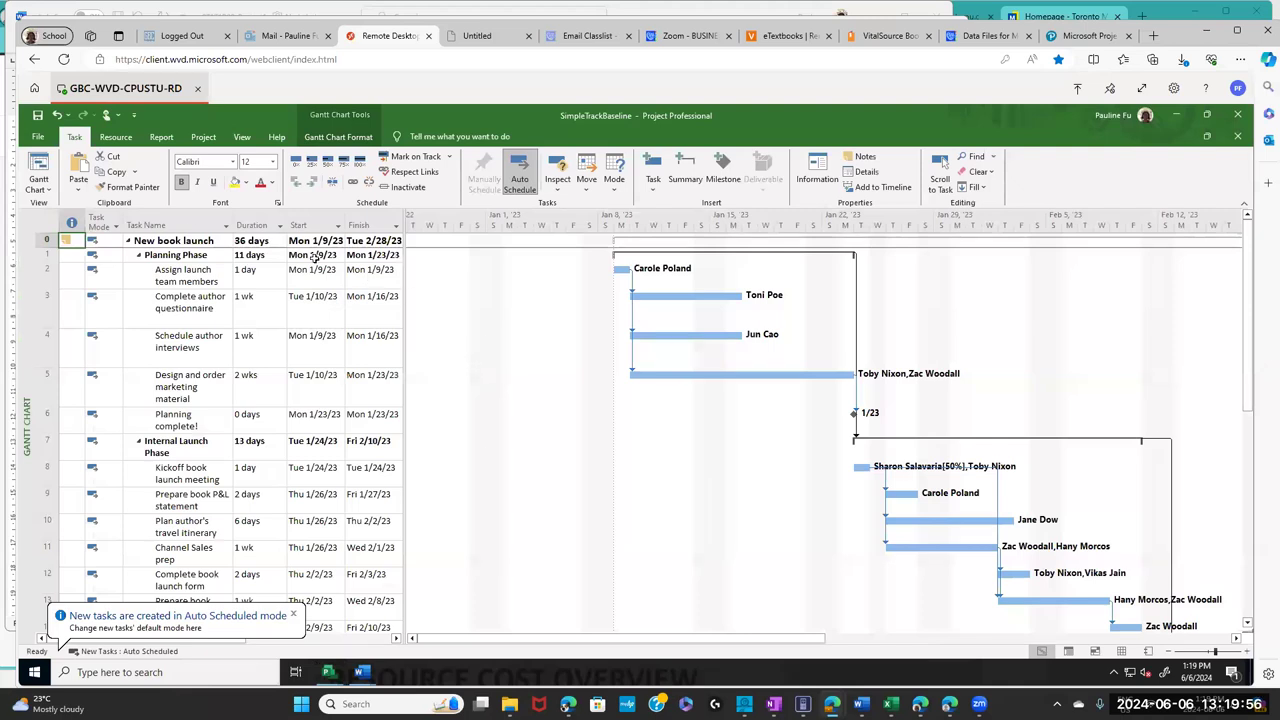
- Save the plan as SimpleTrackBaseline_PF.mpp in the OneDrive comp1115_HandsOn folder, replacing the old copy
click(40, 137)
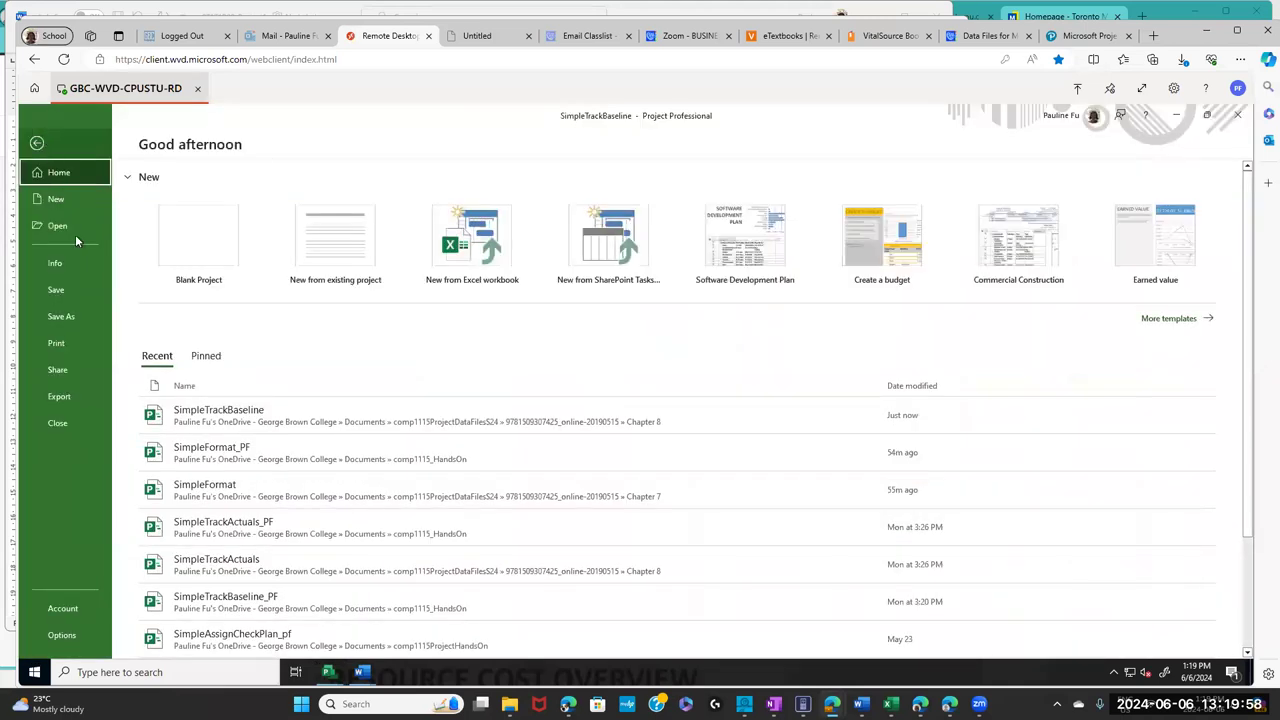
click(68, 318)
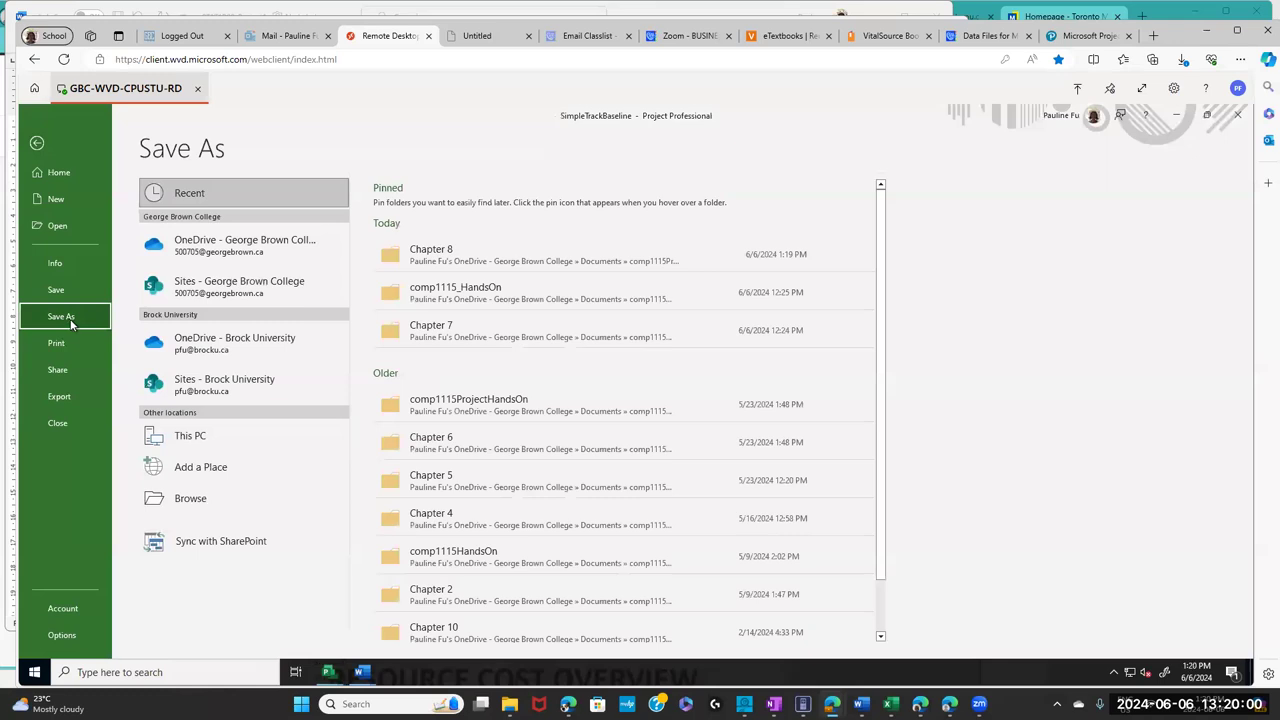
click(237, 250)
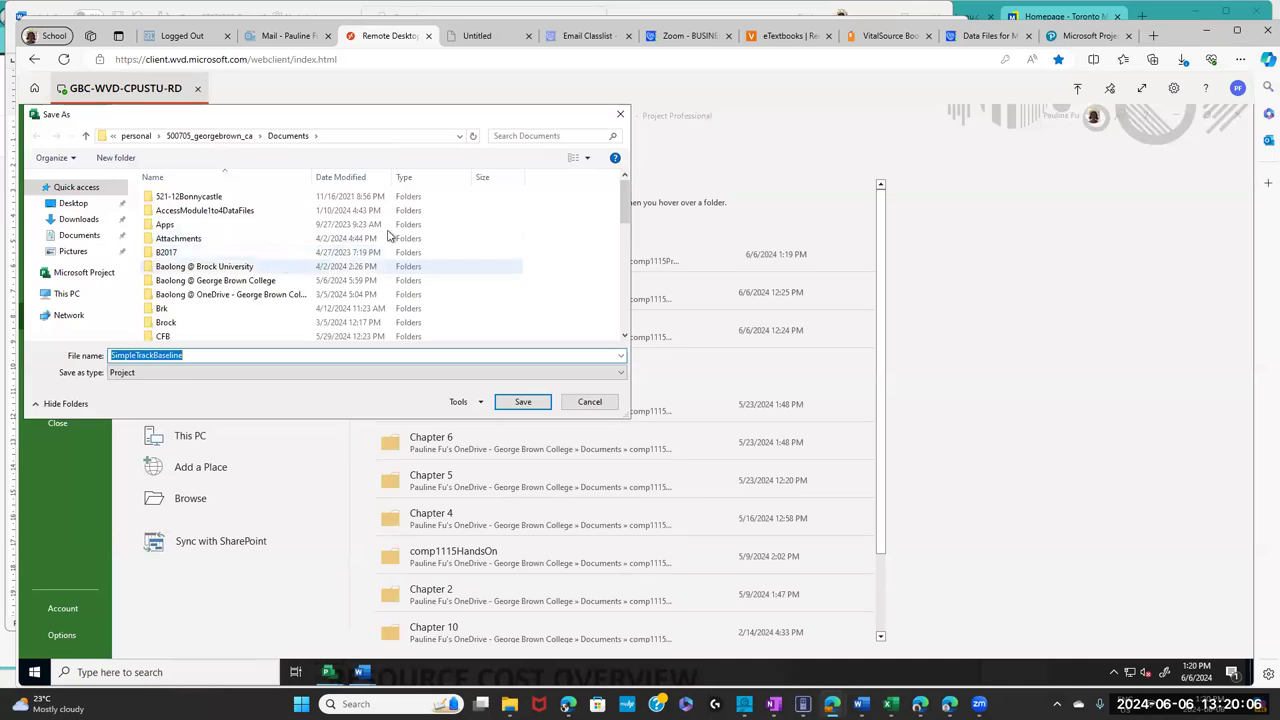
drag(623, 200, 624, 237)
double_click(215, 254)
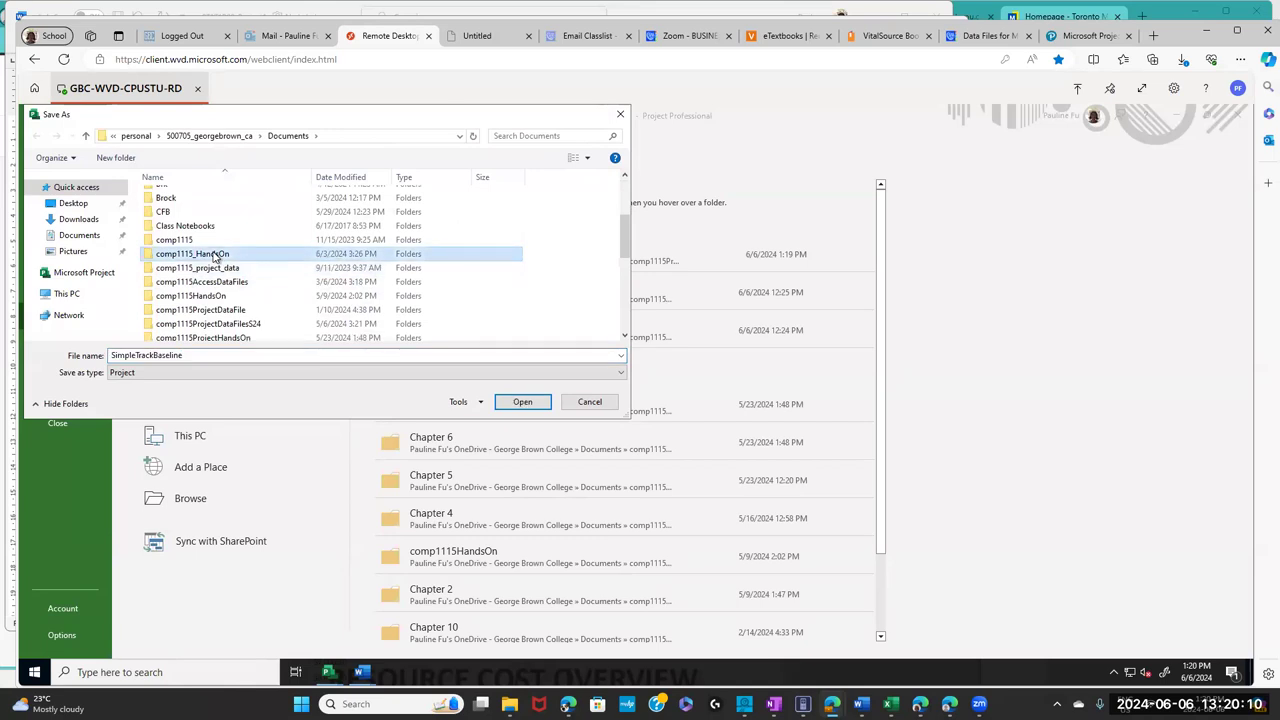
click(209, 352)
click(209, 348)
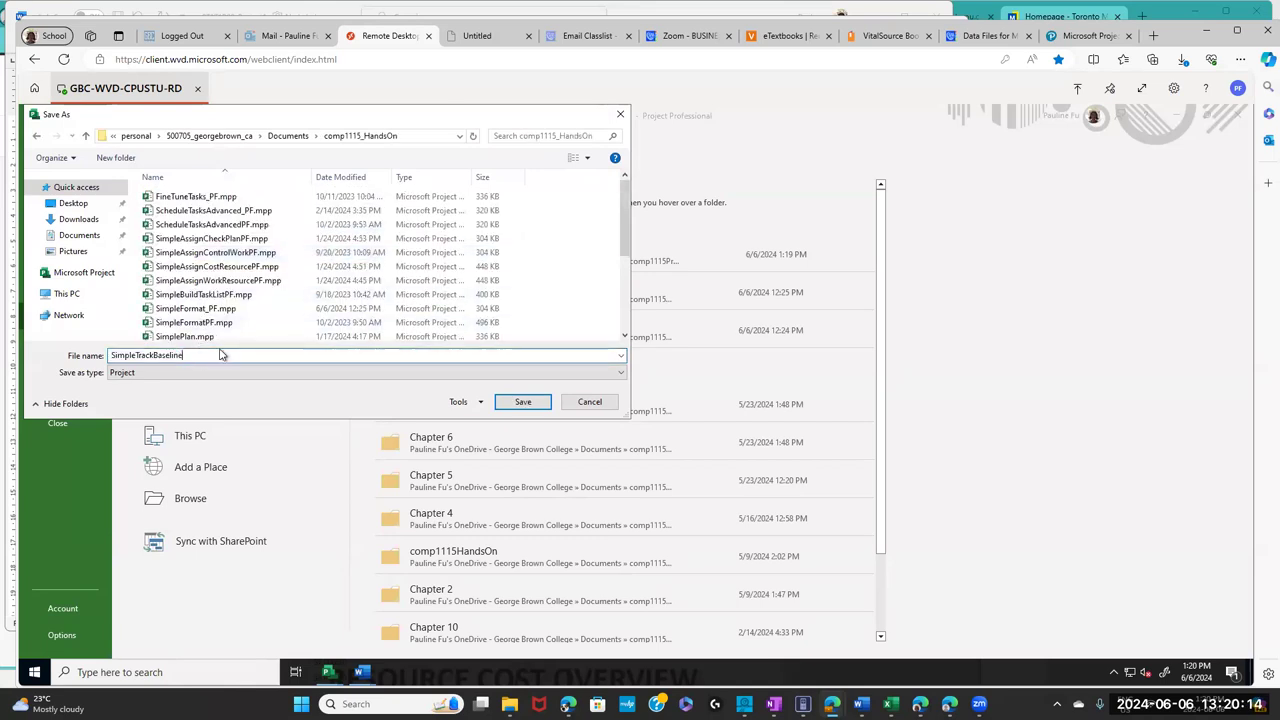
text(_PF)
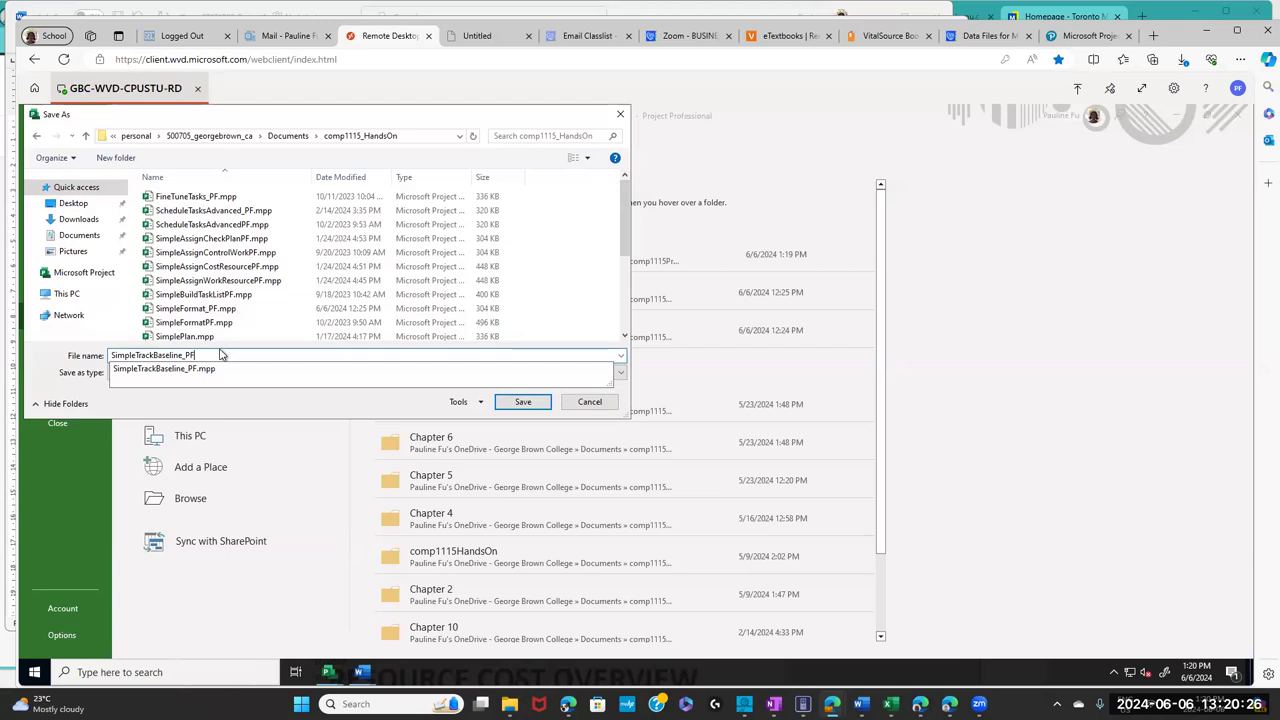
click(521, 403)
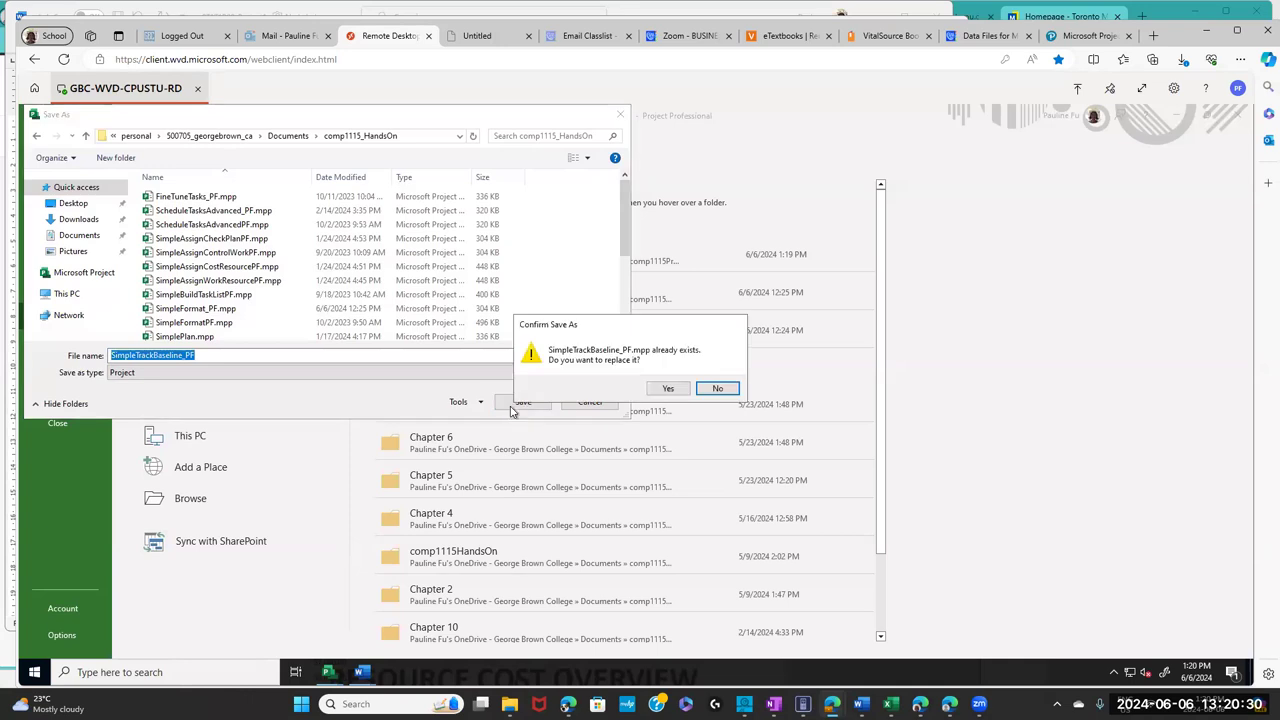
click(669, 389)
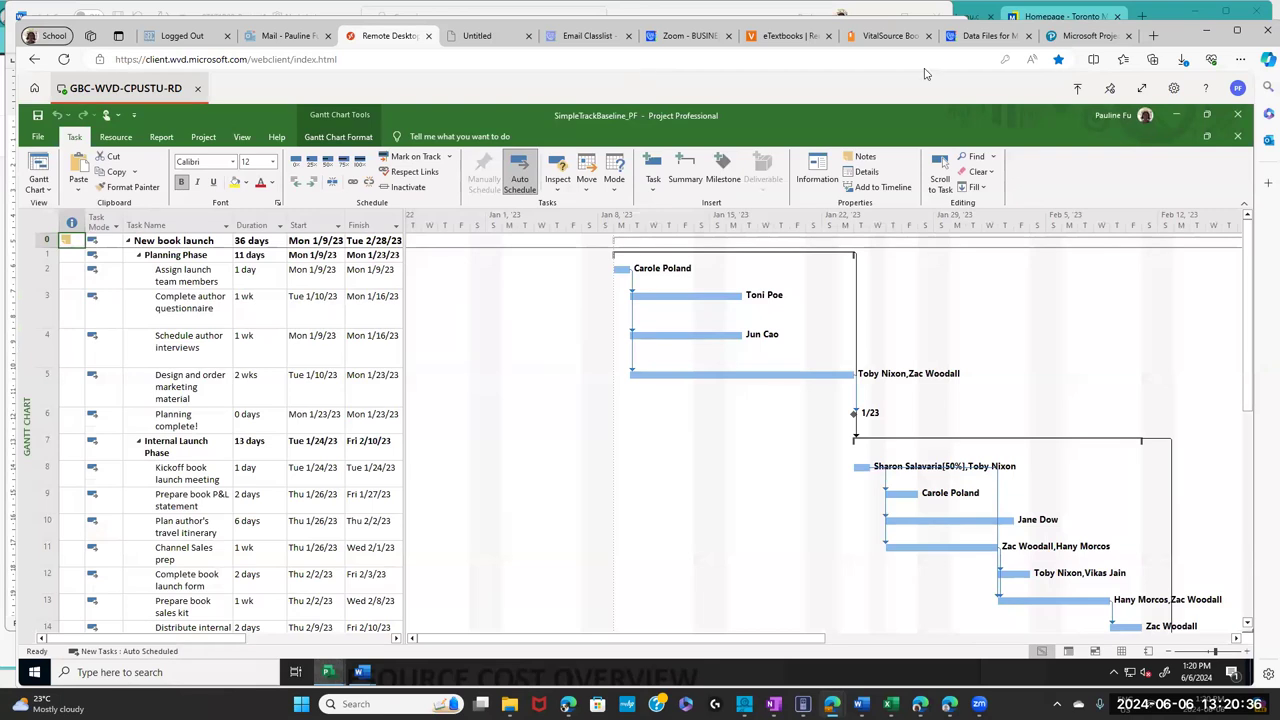
click(905, 41)
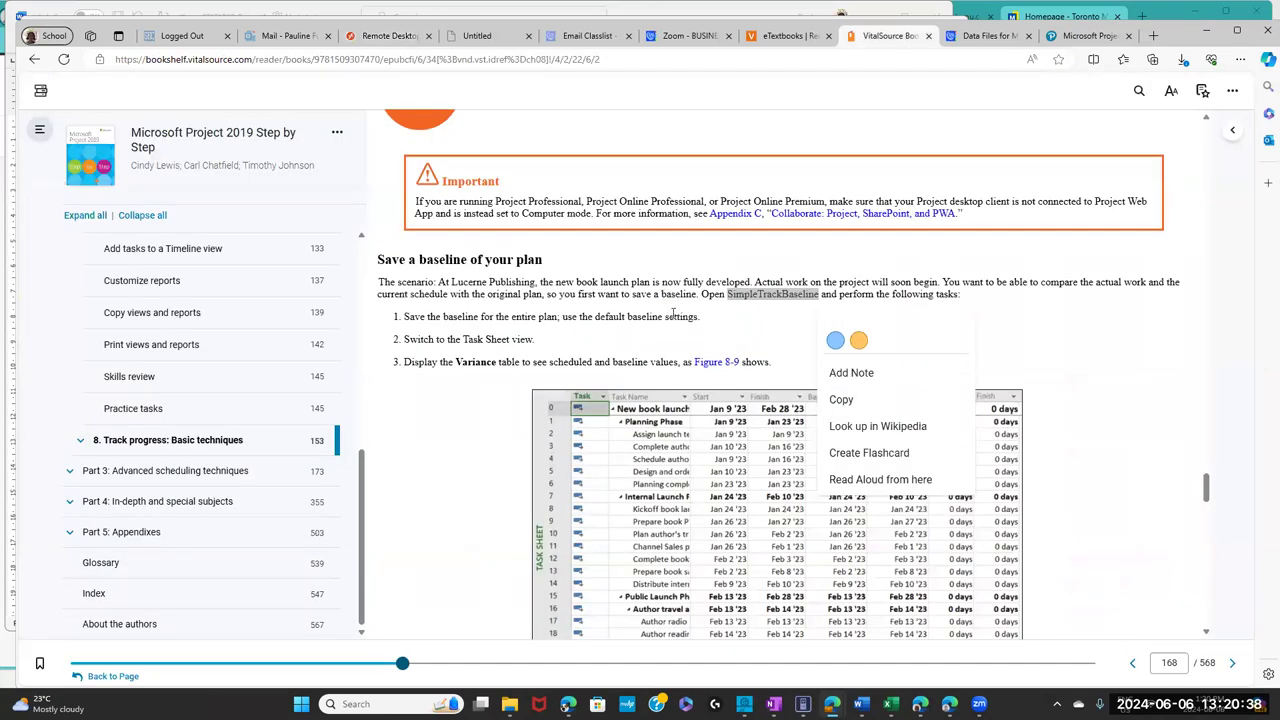
click(673, 314)
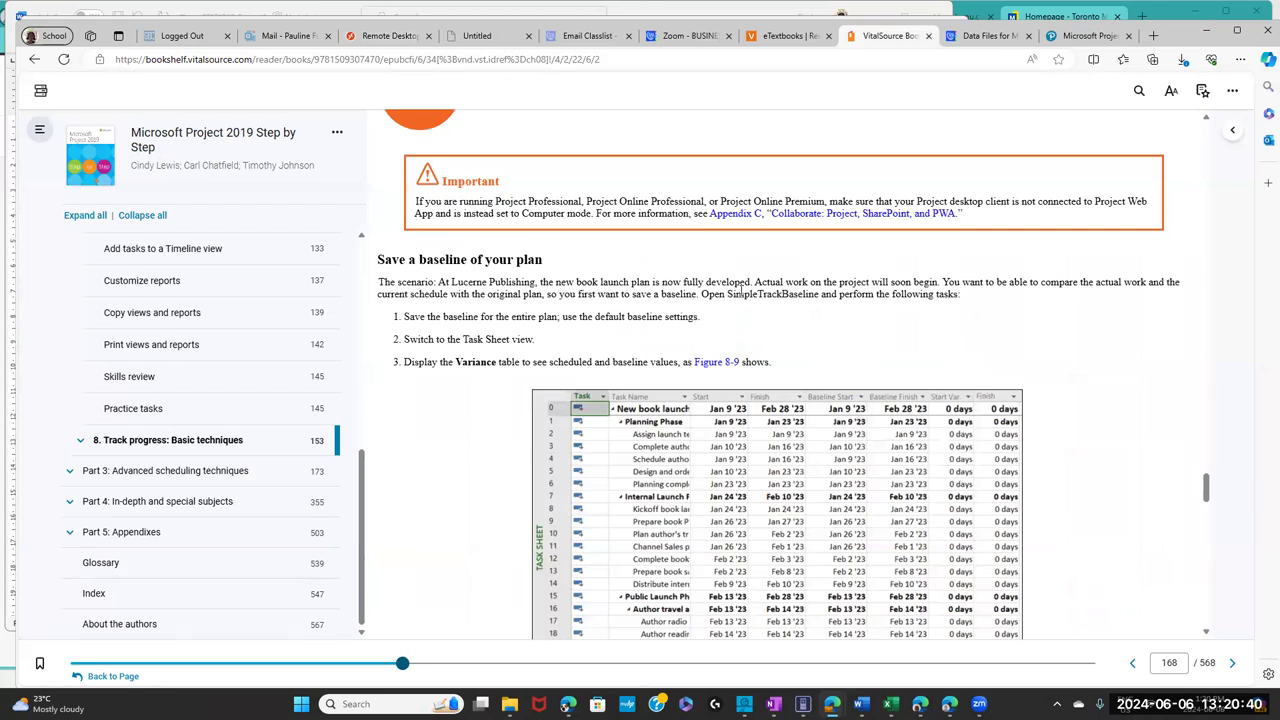
drag(728, 295, 824, 297)
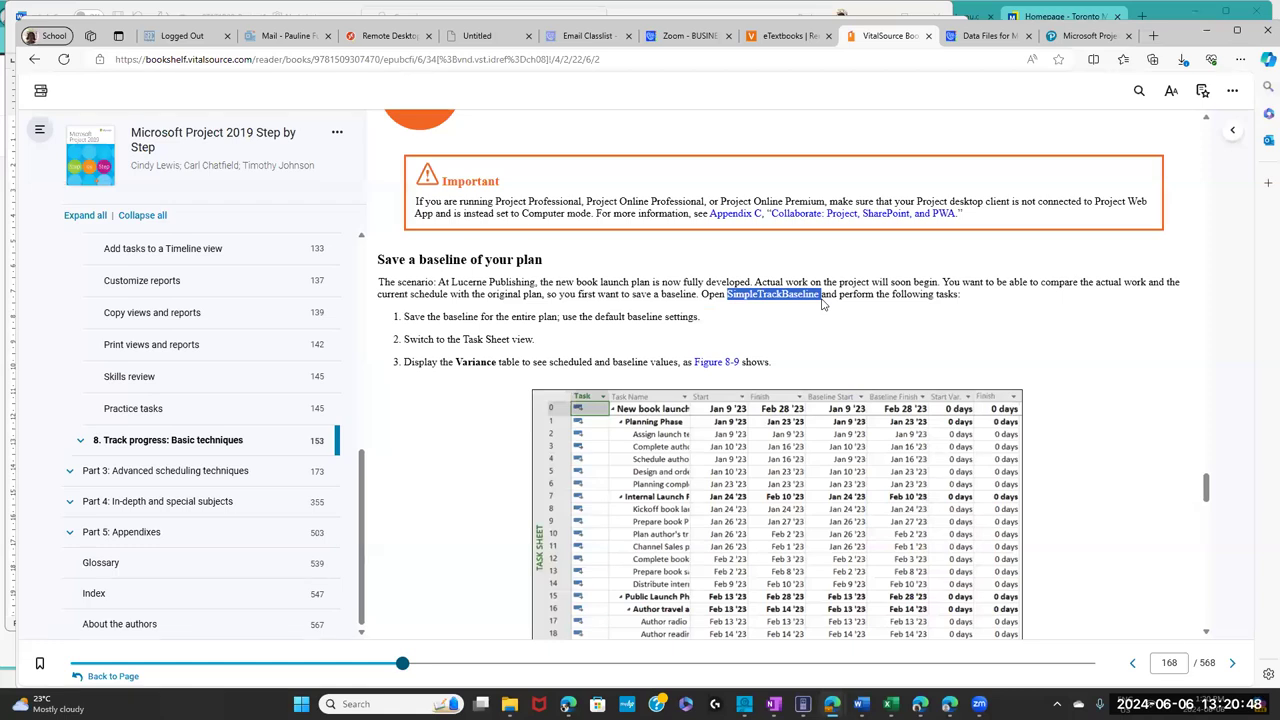
drag(407, 316, 568, 316)
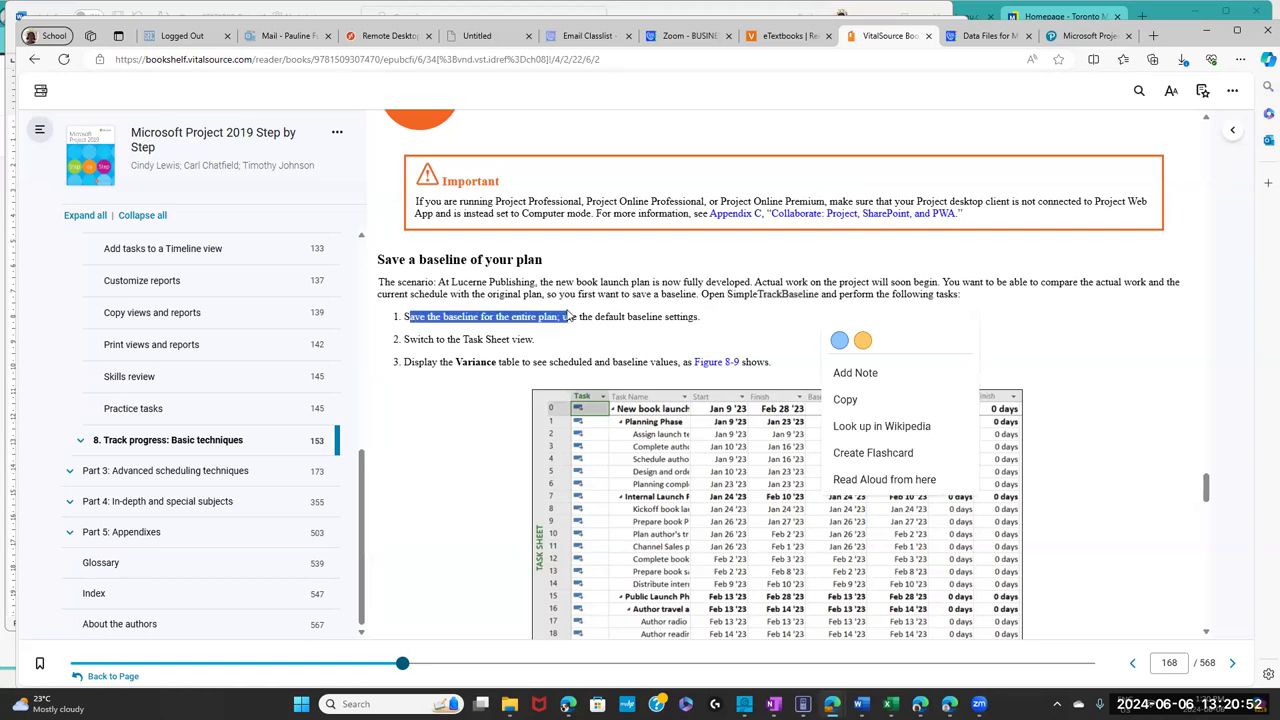
drag(568, 316, 568, 316)
click(380, 36)
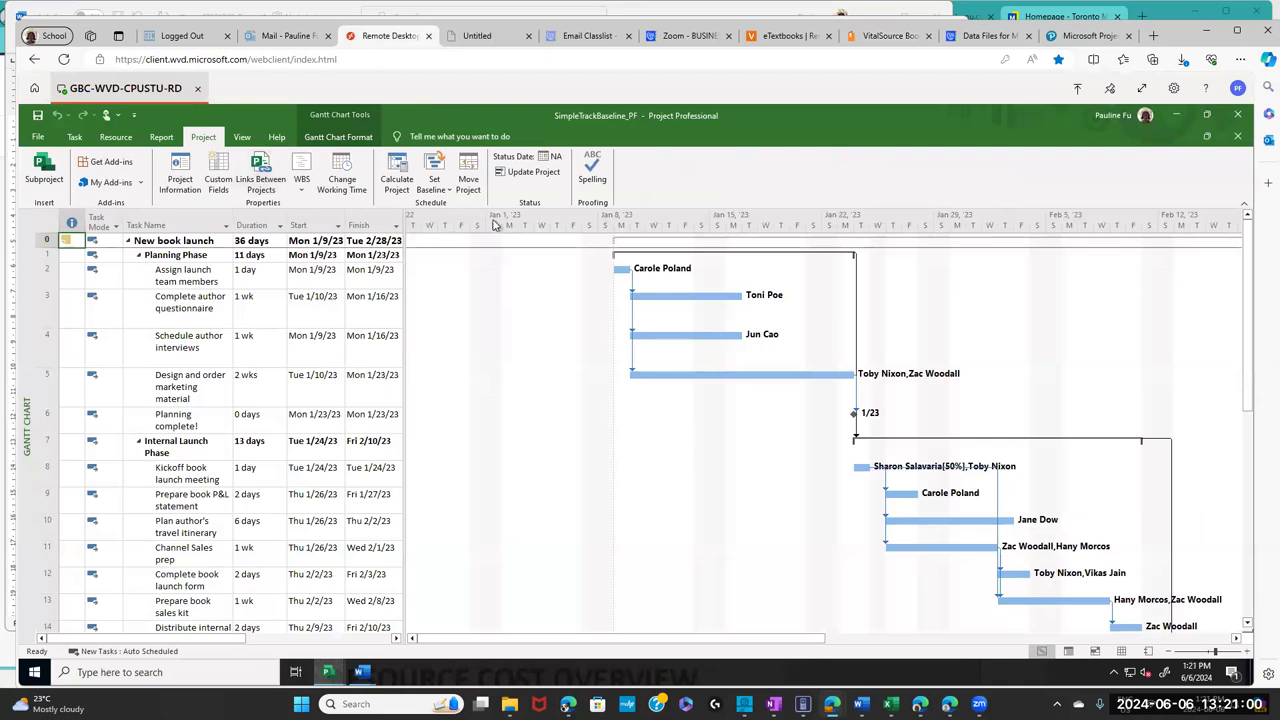
- Set a baseline for the entire project with default settings, then reopen Set Baseline and confirm again
click(445, 193)
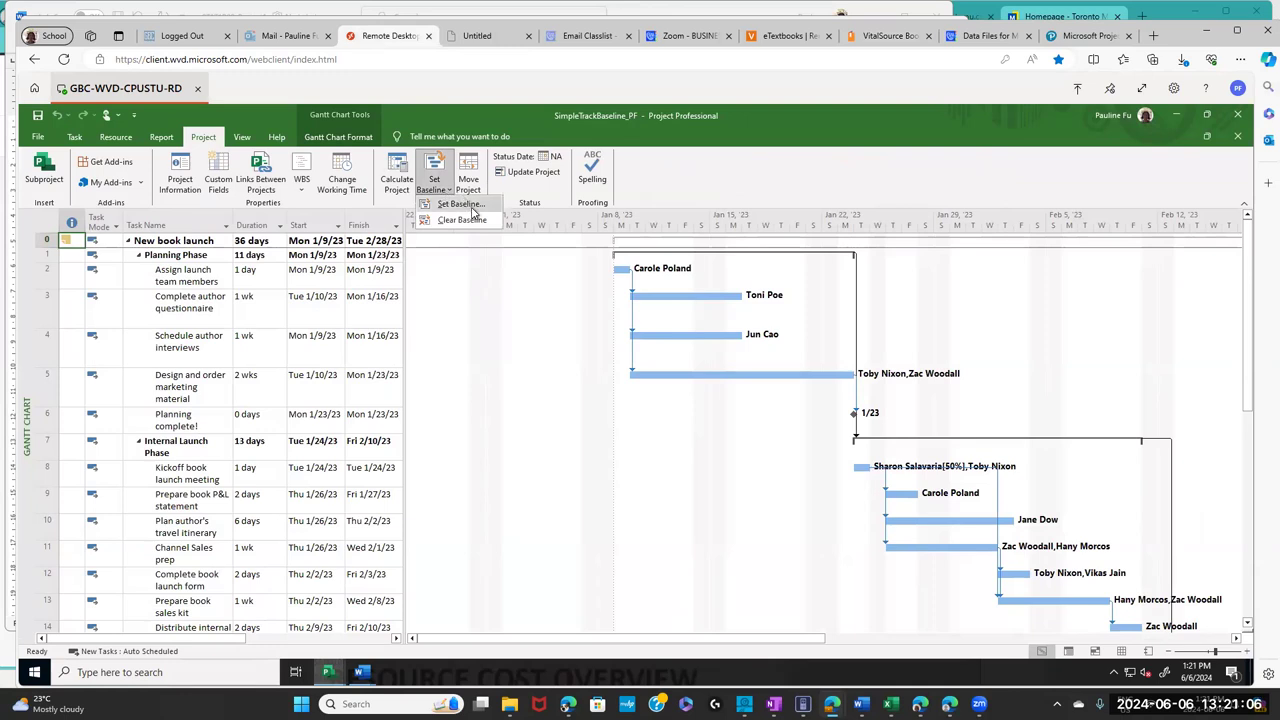
click(474, 206)
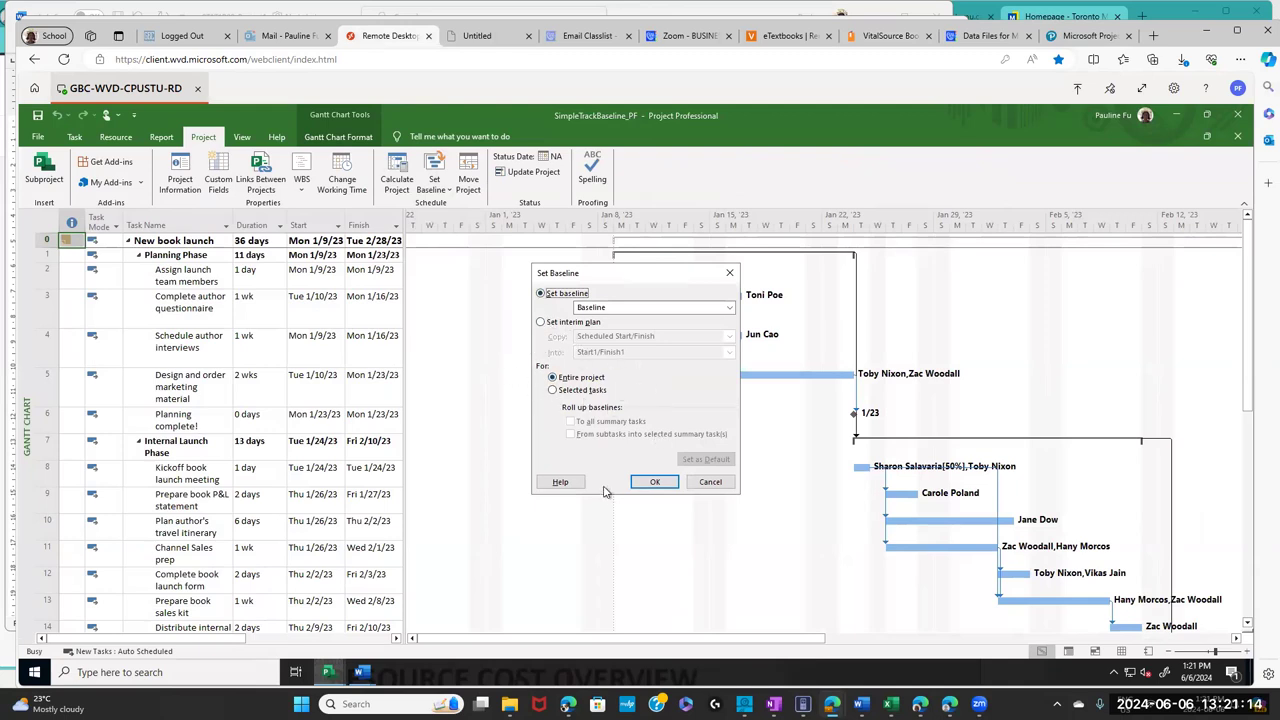
click(654, 483)
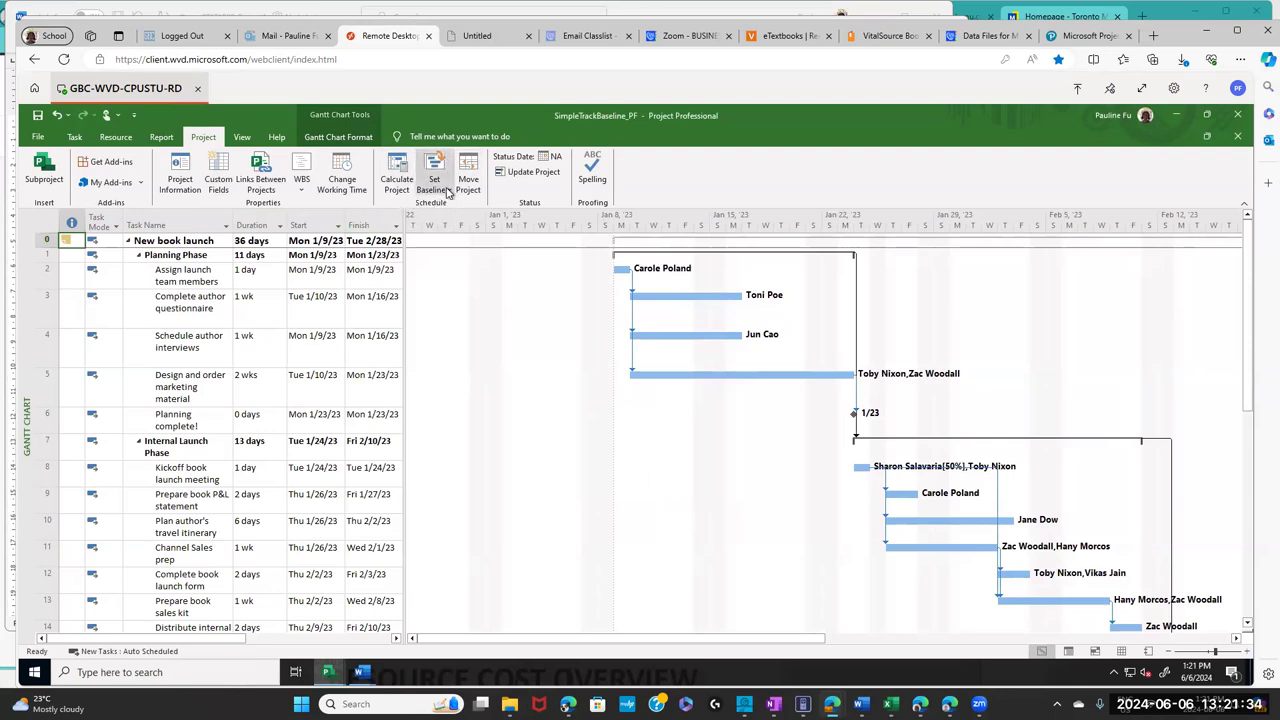
click(447, 192)
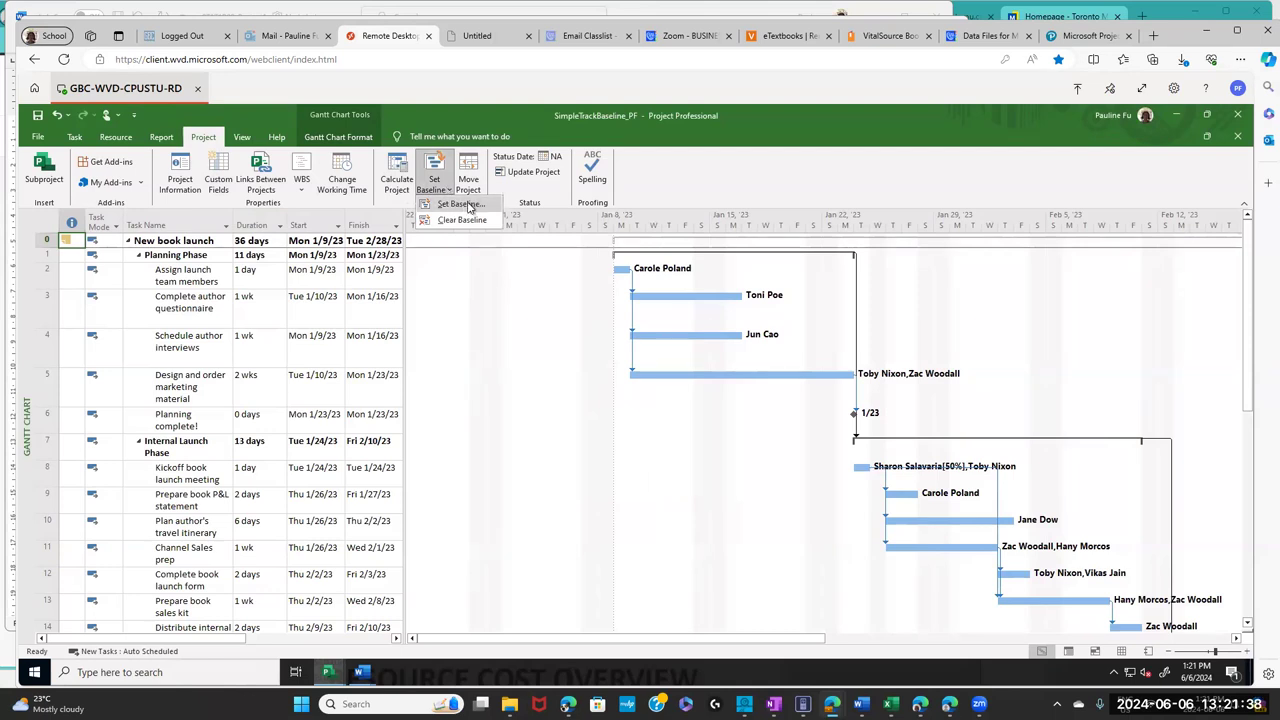
click(468, 206)
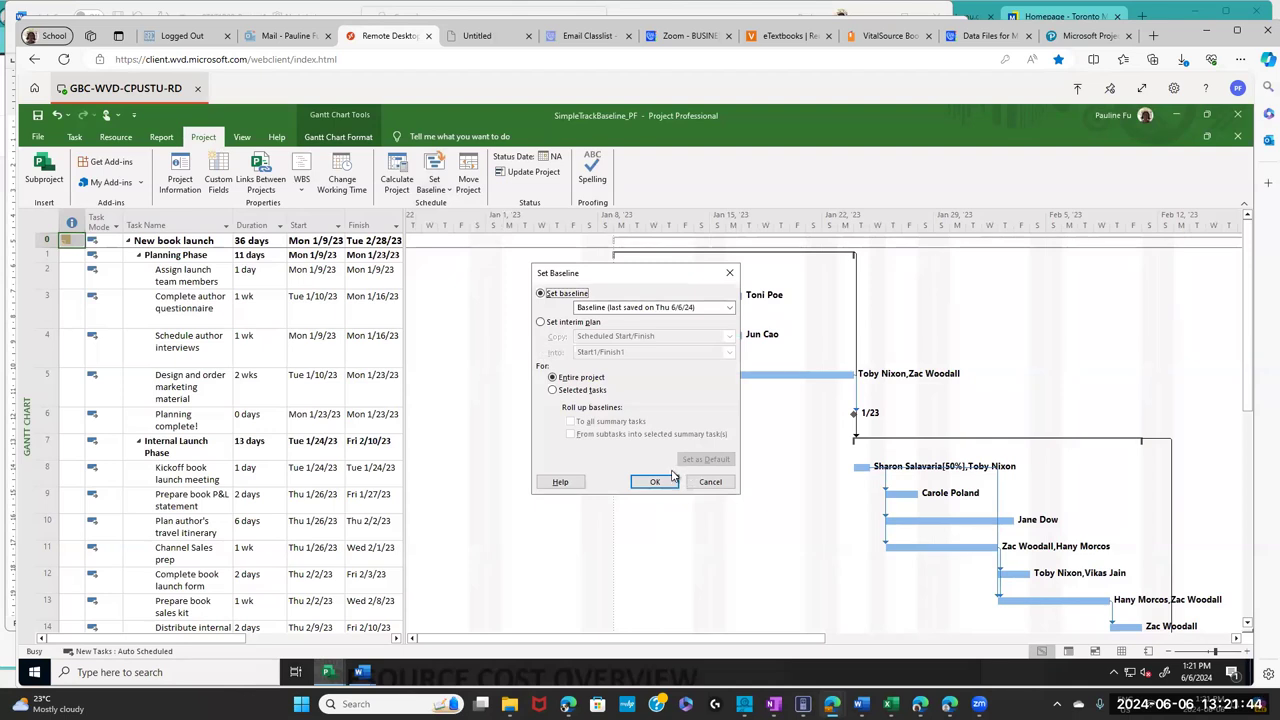
click(655, 482)
click(882, 36)
click(452, 408)
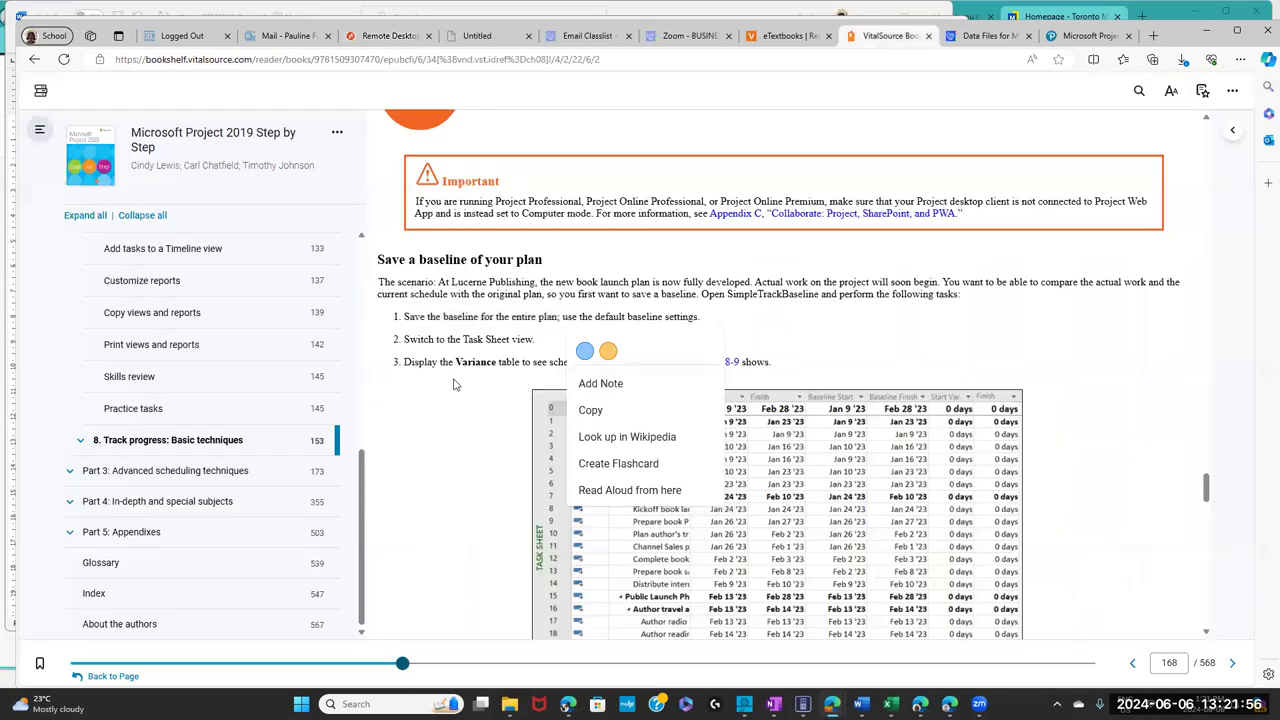
drag(405, 339, 537, 343)
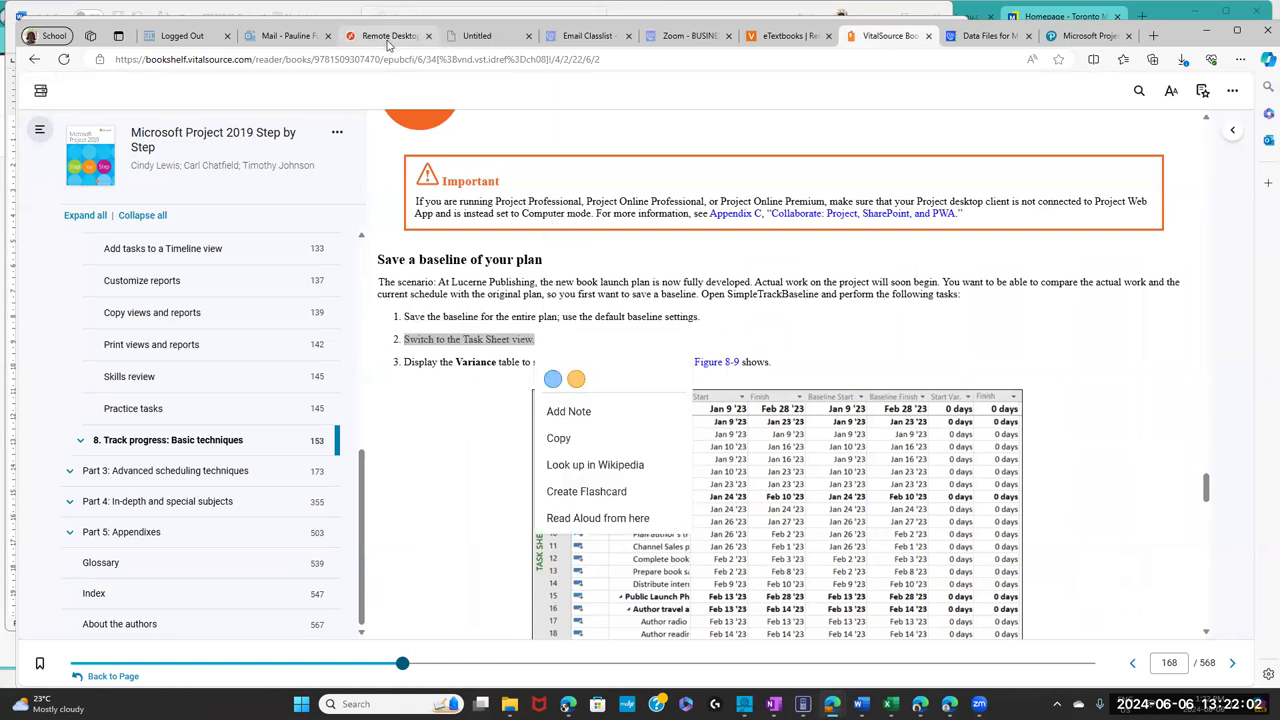
click(388, 40)
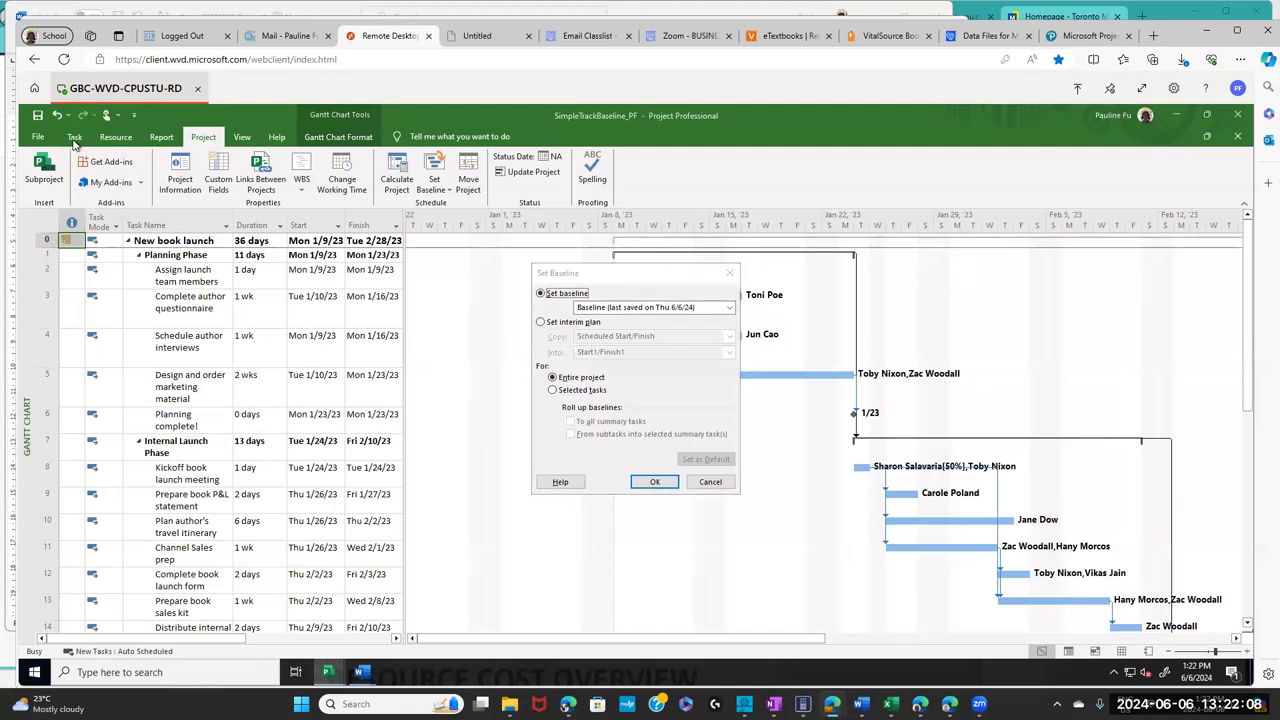
- Overwrite the existing entire-project baseline and switch the view to Task Sheet
click(652, 482)
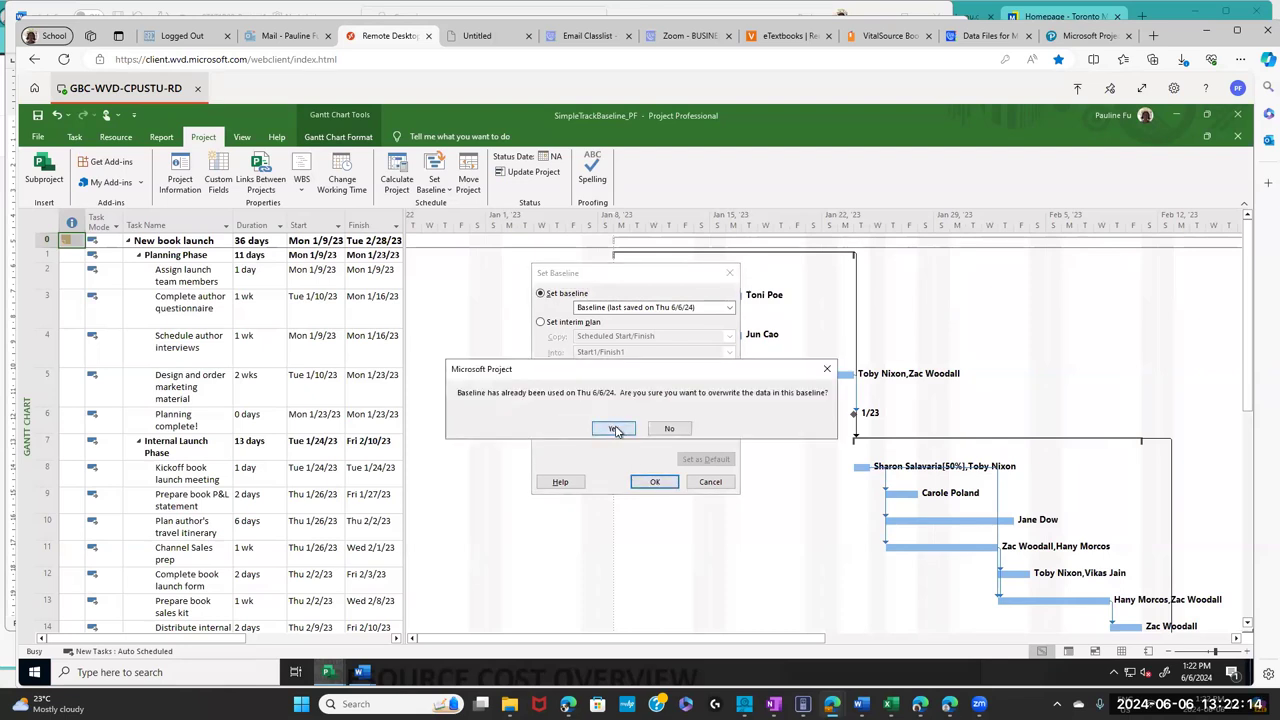
click(615, 429)
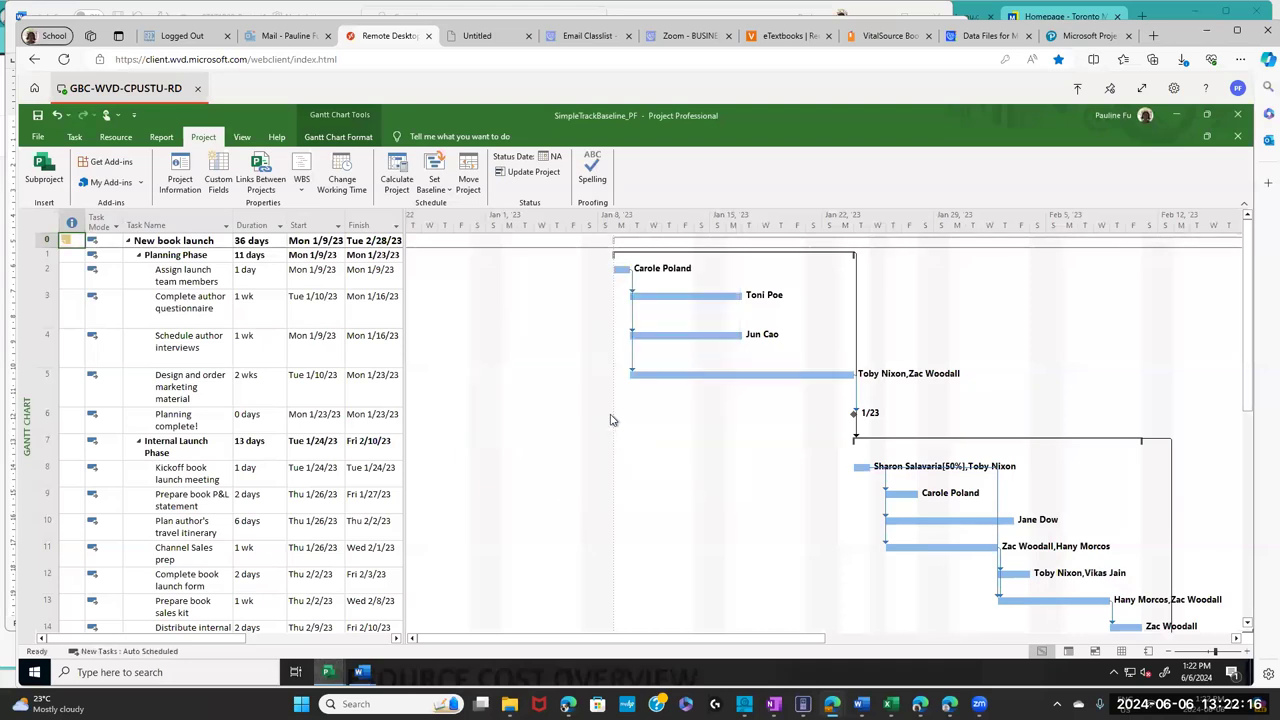
click(74, 138)
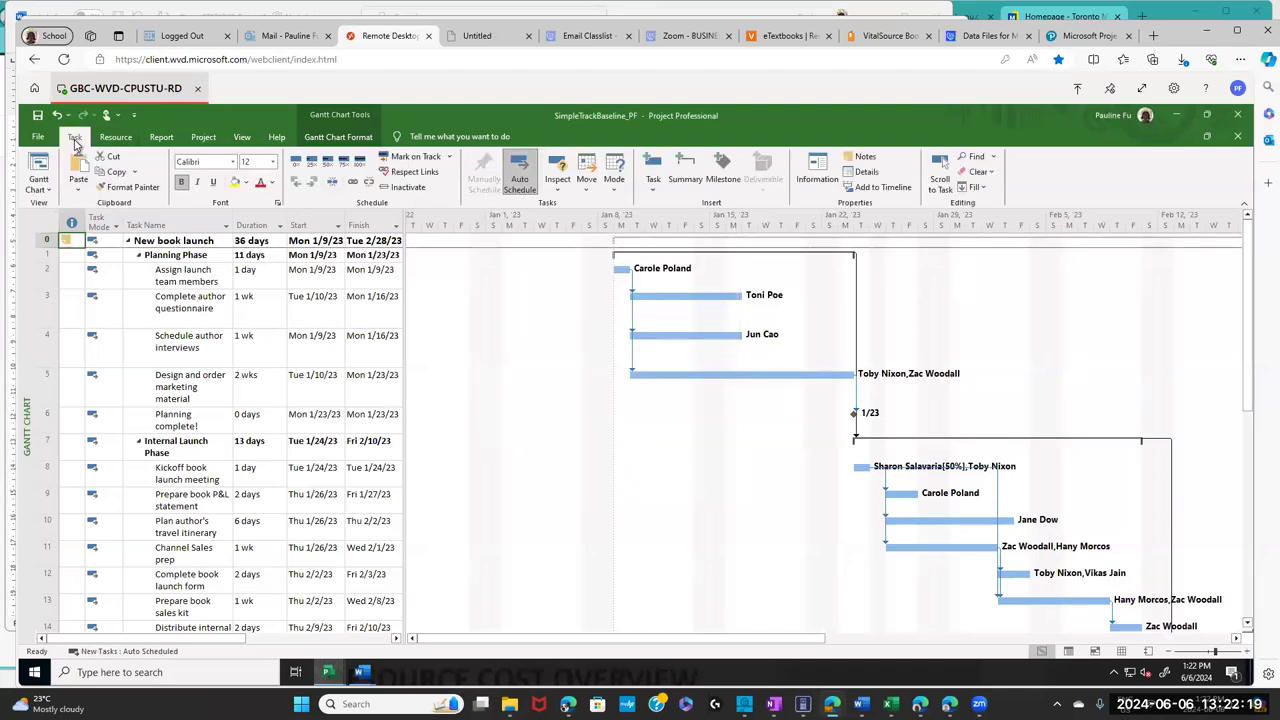
click(48, 190)
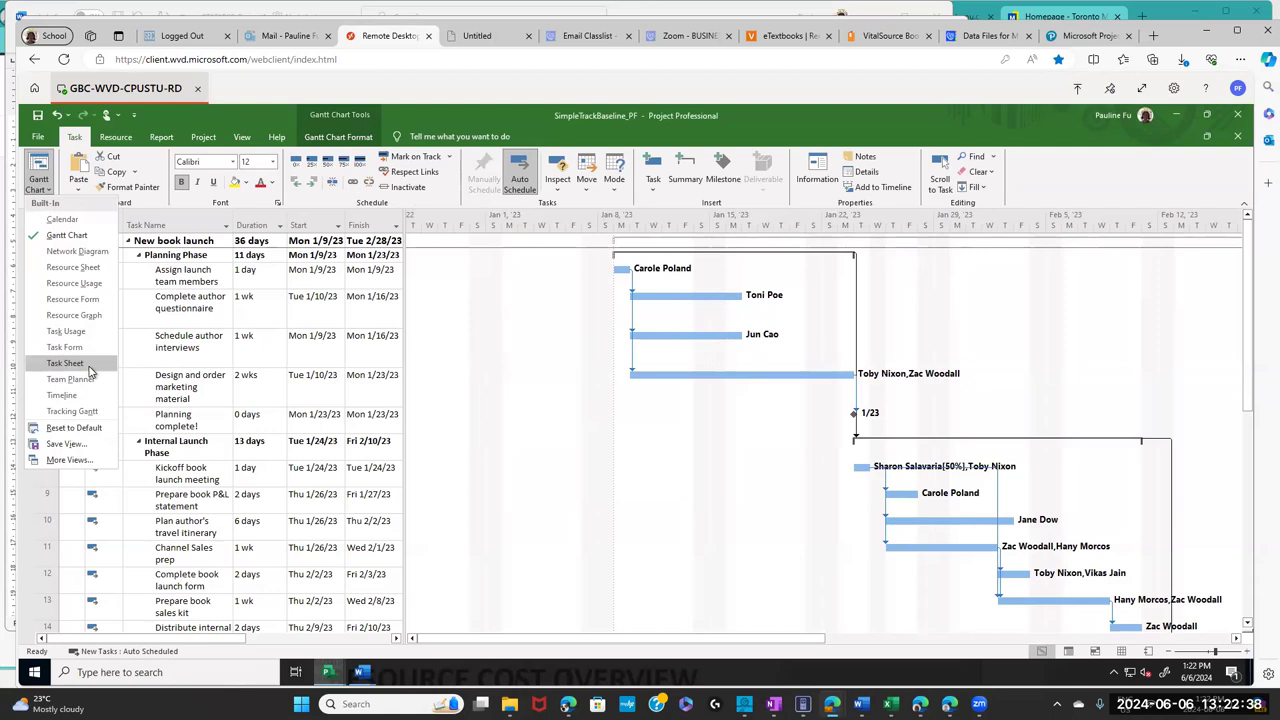
click(88, 368)
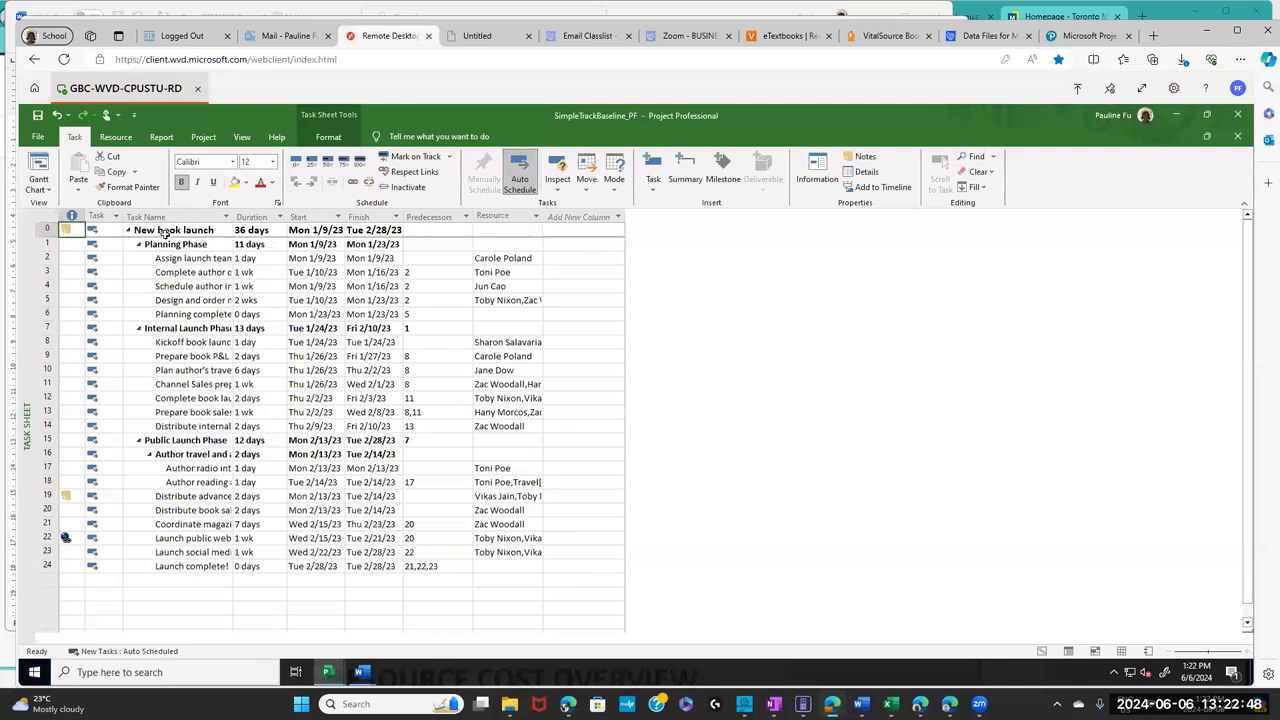
- Select the Task Name, Duration, Start and Finish columns in turn
click(178, 217)
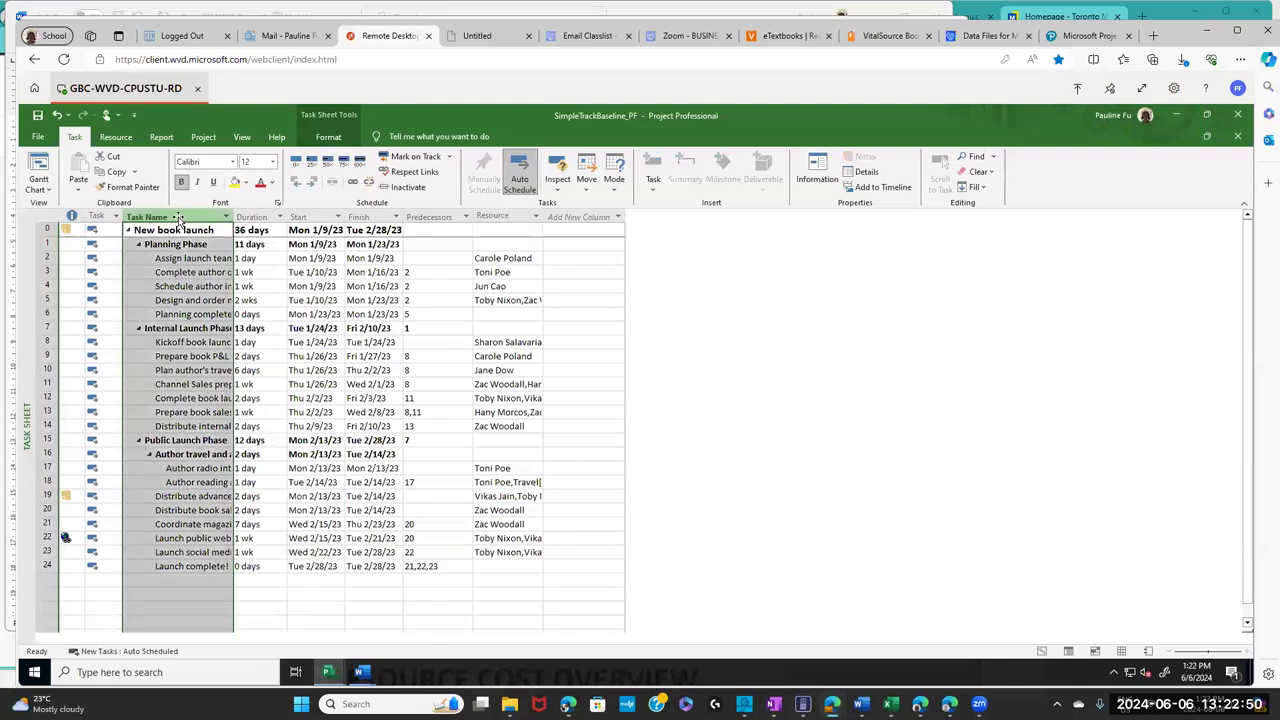
click(253, 217)
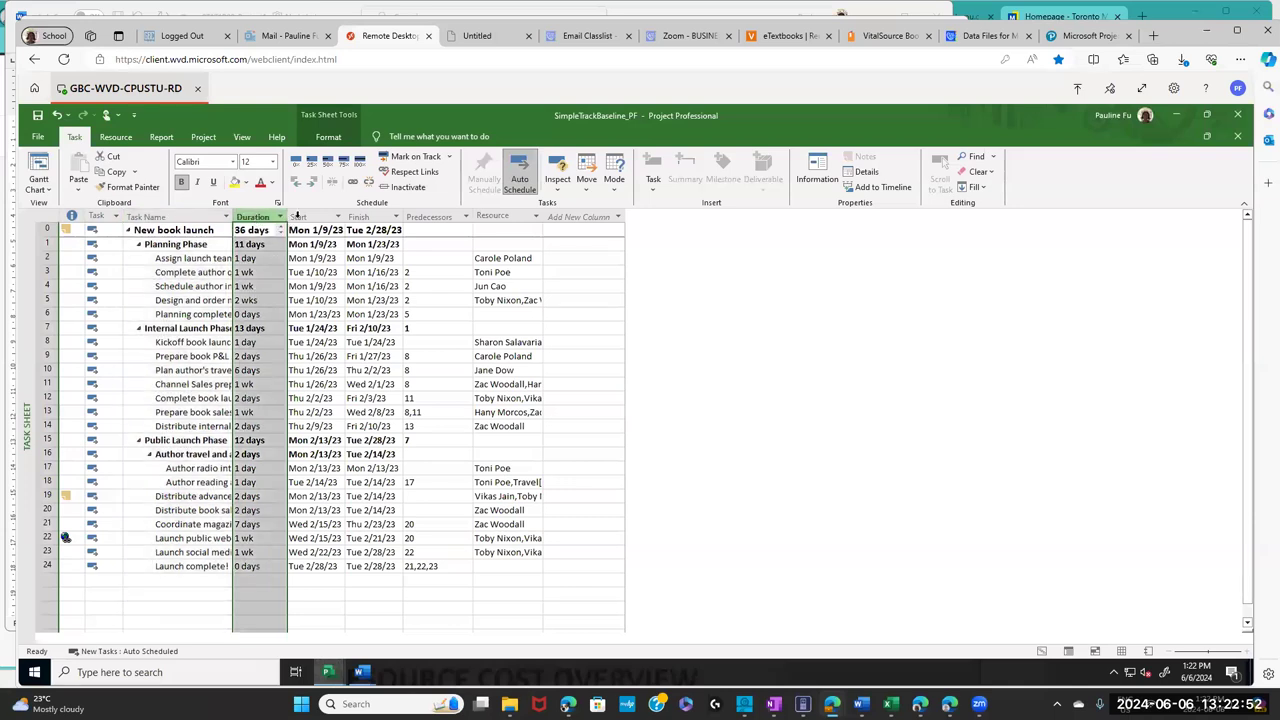
click(299, 217)
click(372, 217)
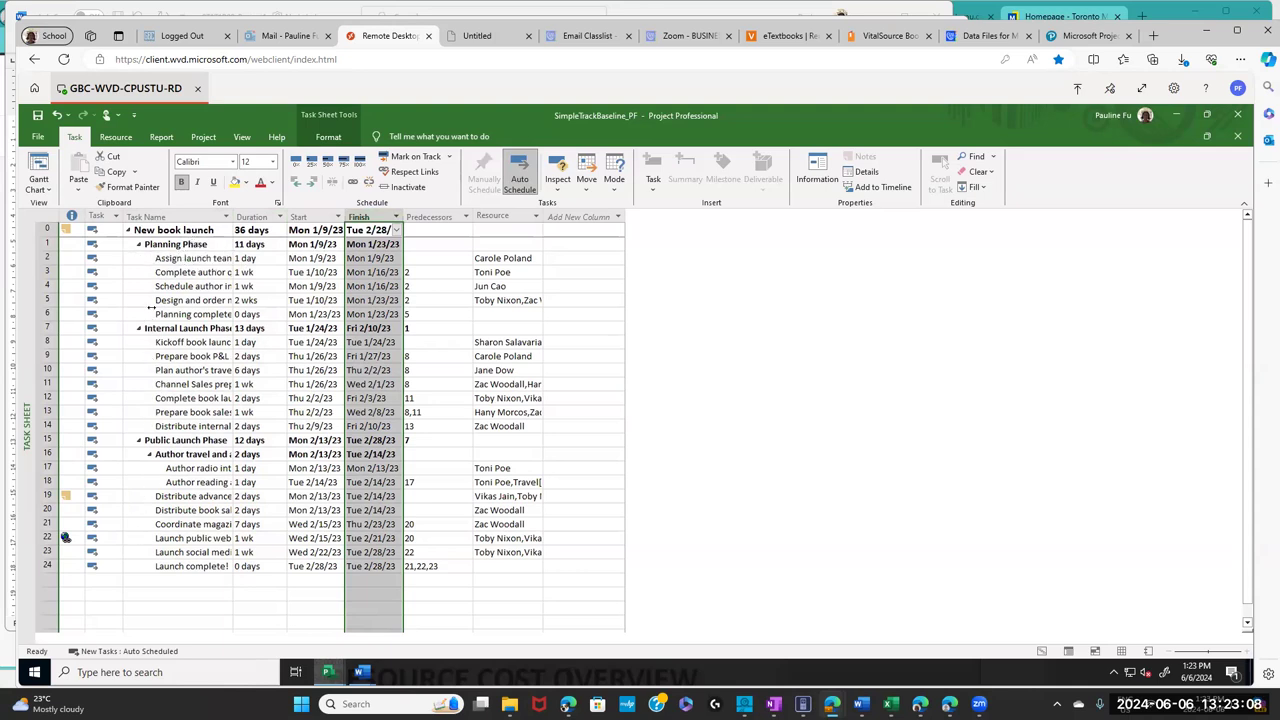
- Select the task names and the Duration values from the 36-day total down, then return to the textbook
drag(173, 230, 200, 566)
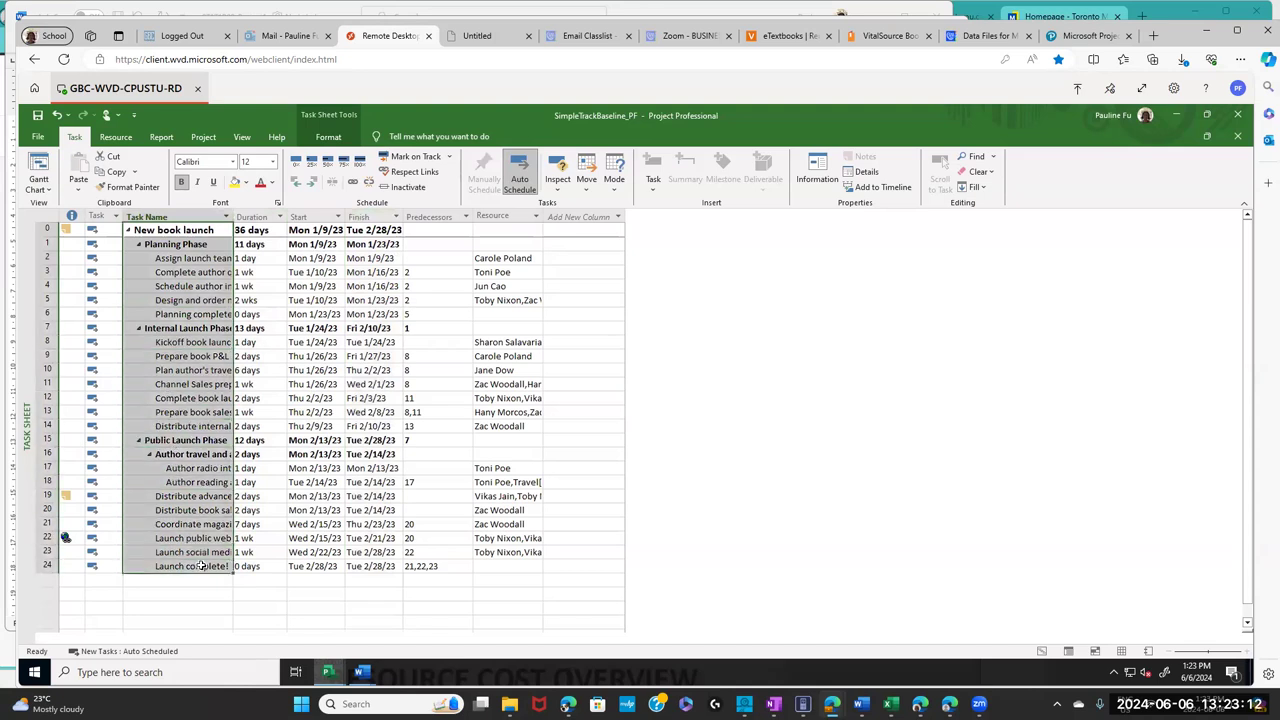
drag(200, 566, 200, 566)
click(258, 231)
drag(258, 340, 262, 574)
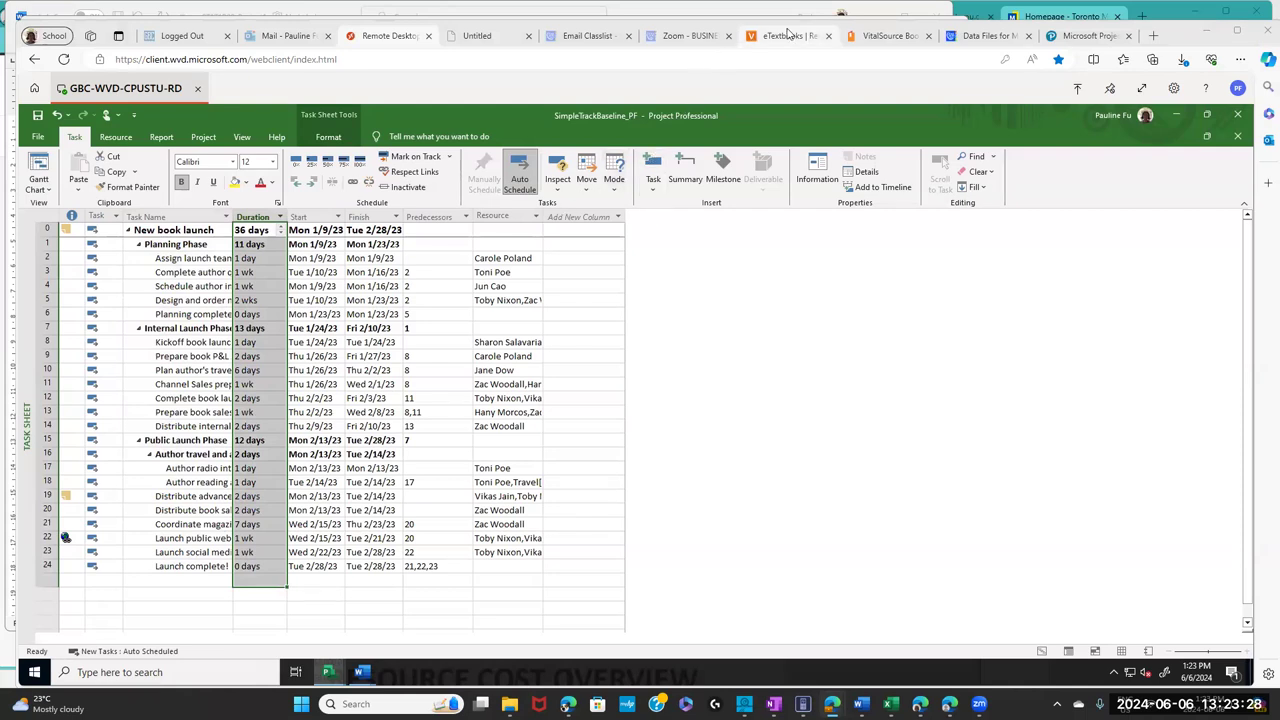
click(869, 43)
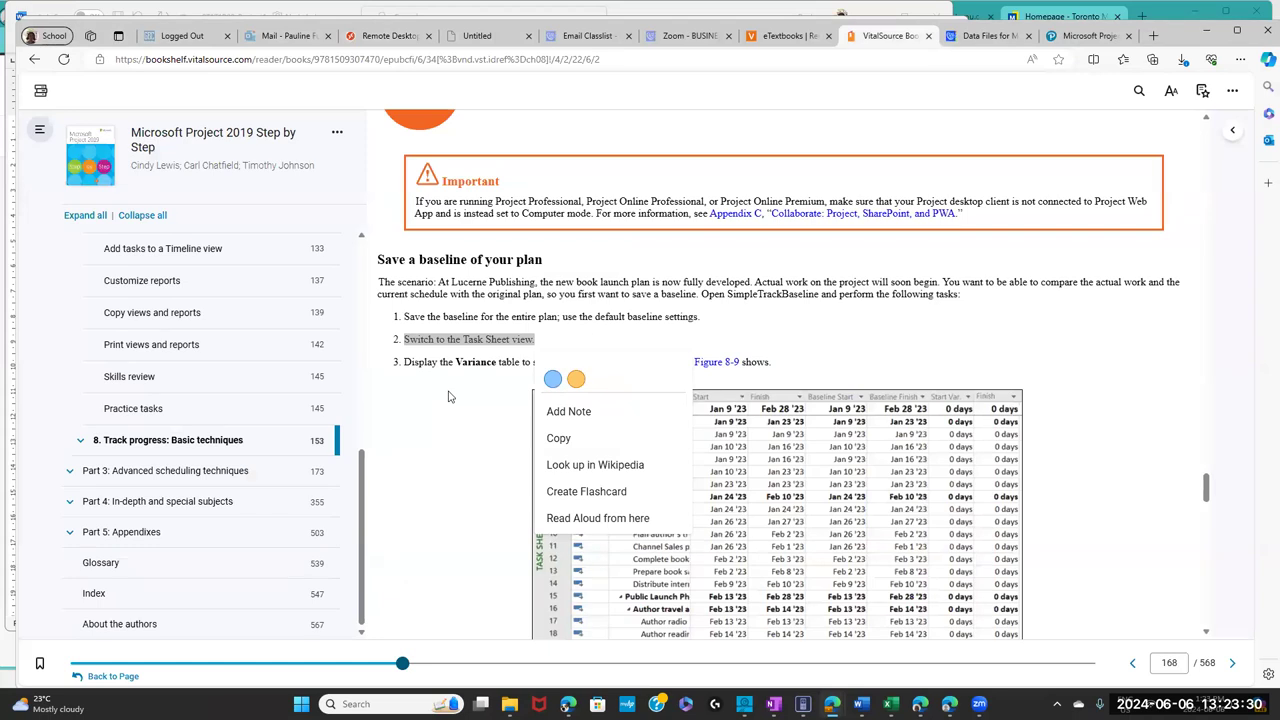
- Highlight 'Display the Variance table' in step 3, then go back to the Project Task Sheet
click(420, 375)
drag(414, 364, 521, 363)
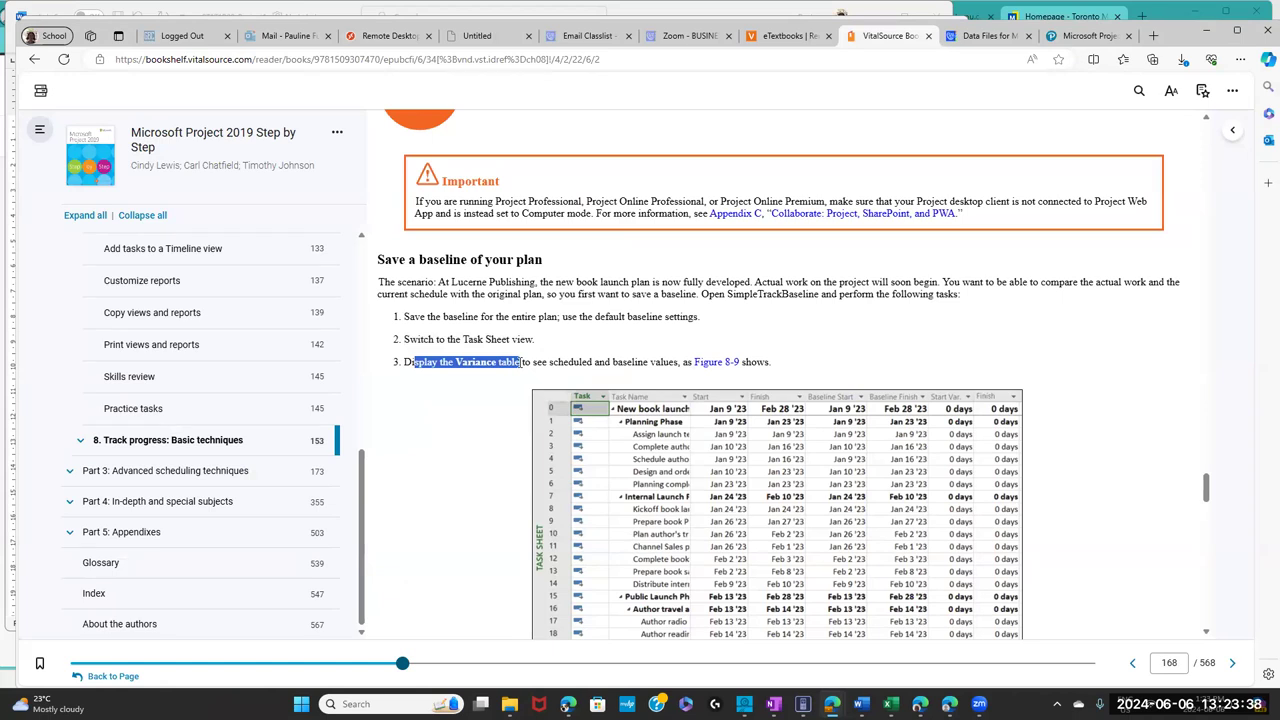
drag(521, 363, 496, 363)
drag(500, 362, 532, 362)
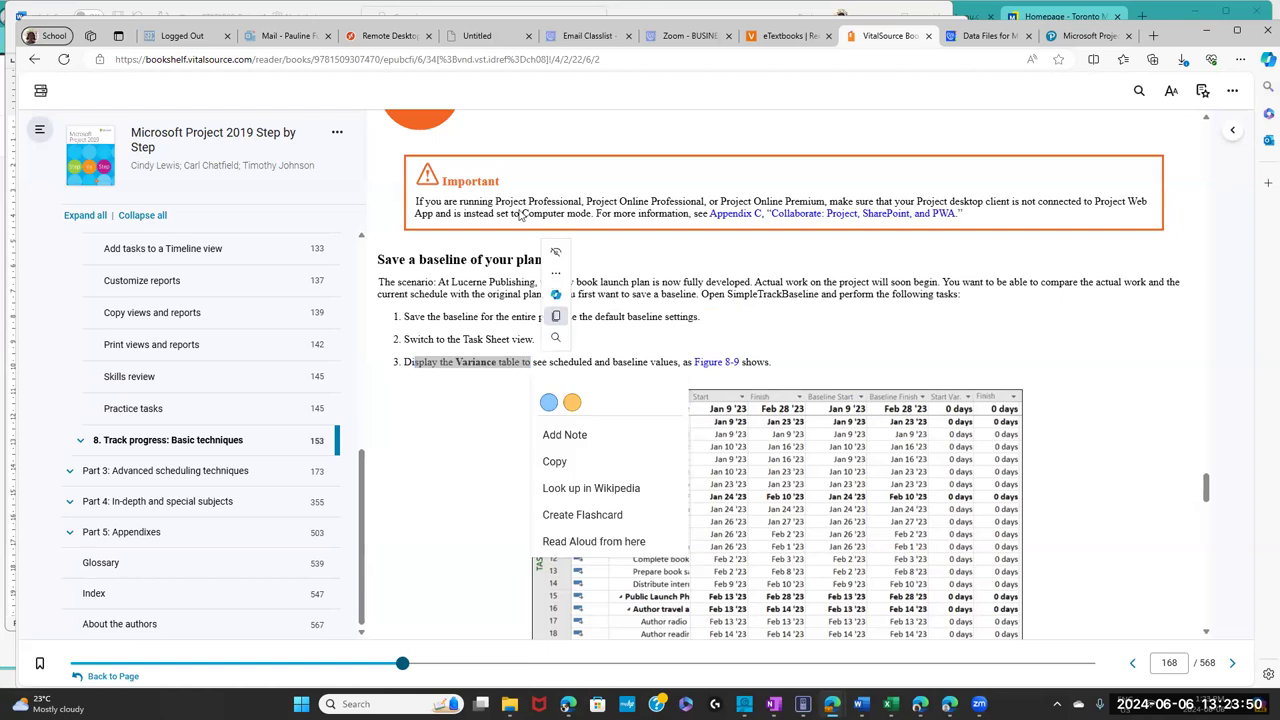
click(398, 36)
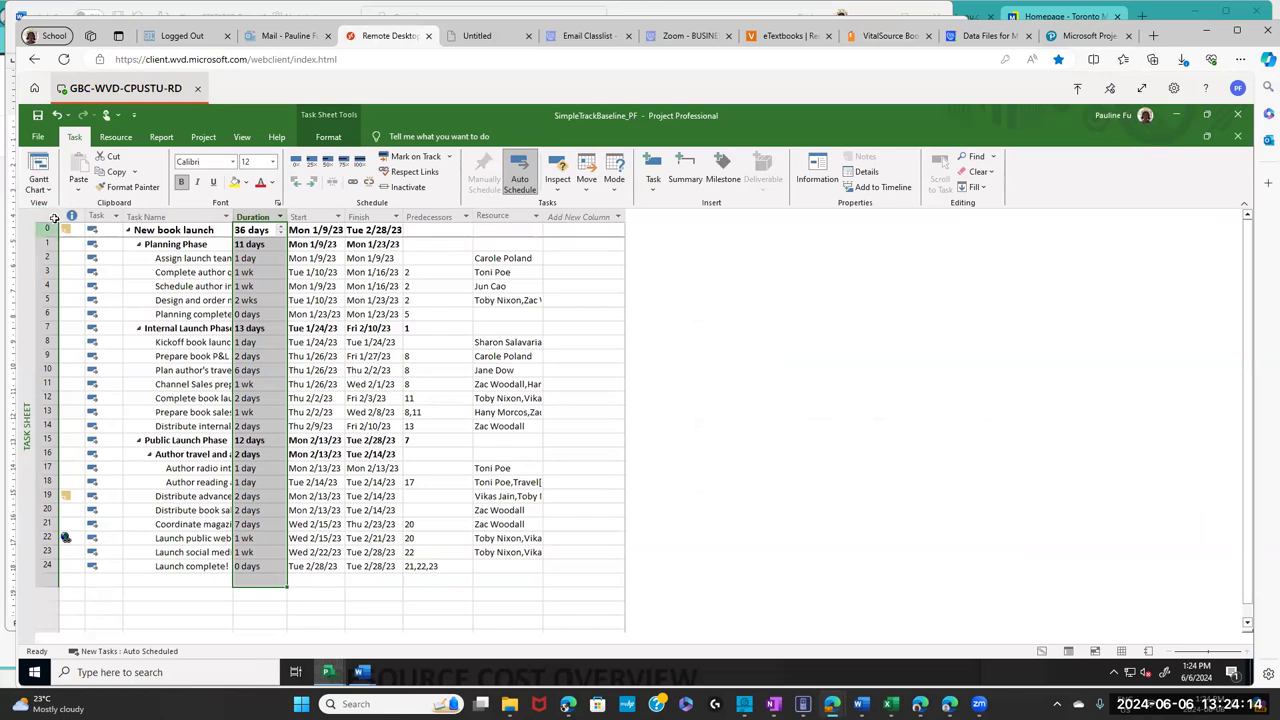
- Apply the Variance table to the task sheet and select its Task Name, Start, Finish and Baseline Start columns
right_click(45, 216)
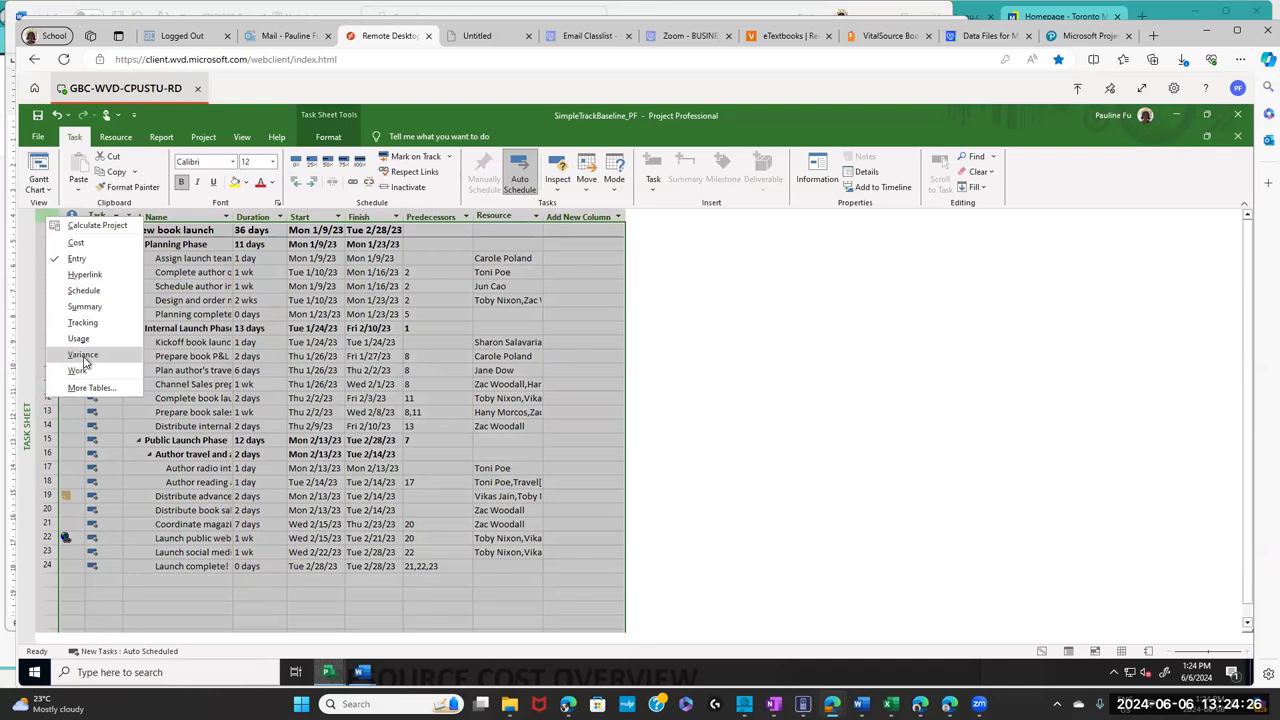
click(84, 358)
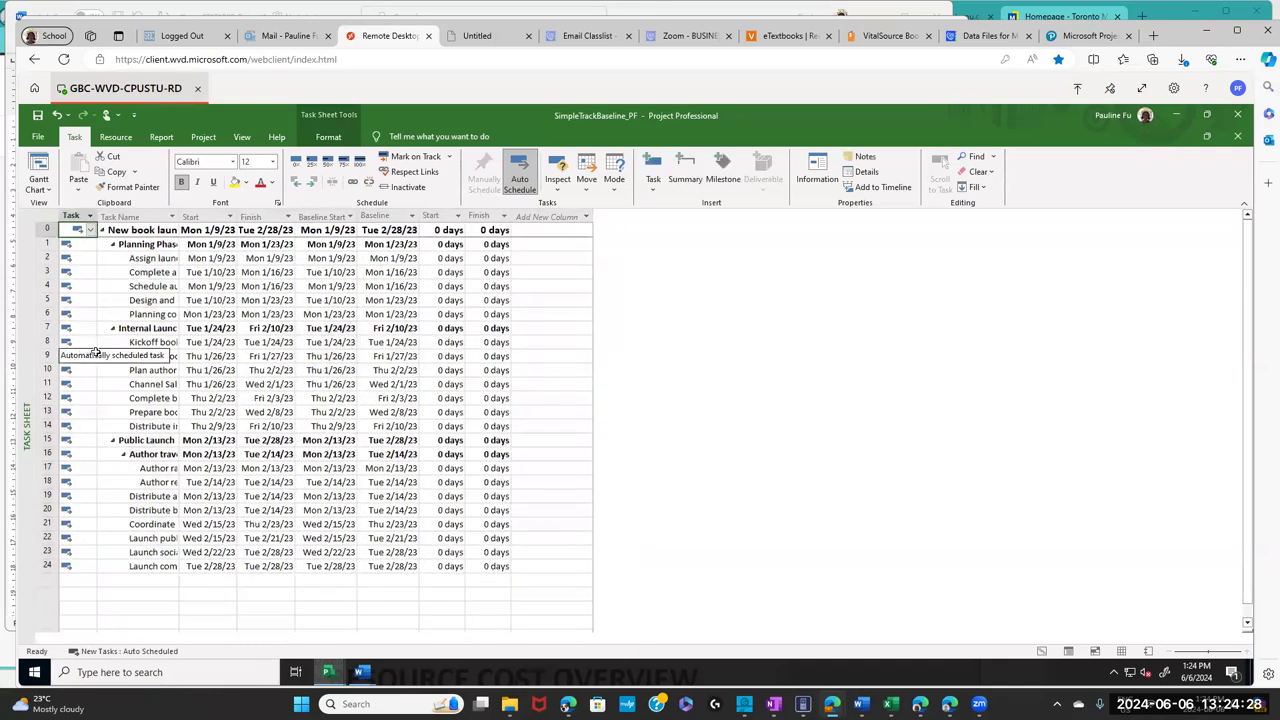
click(158, 216)
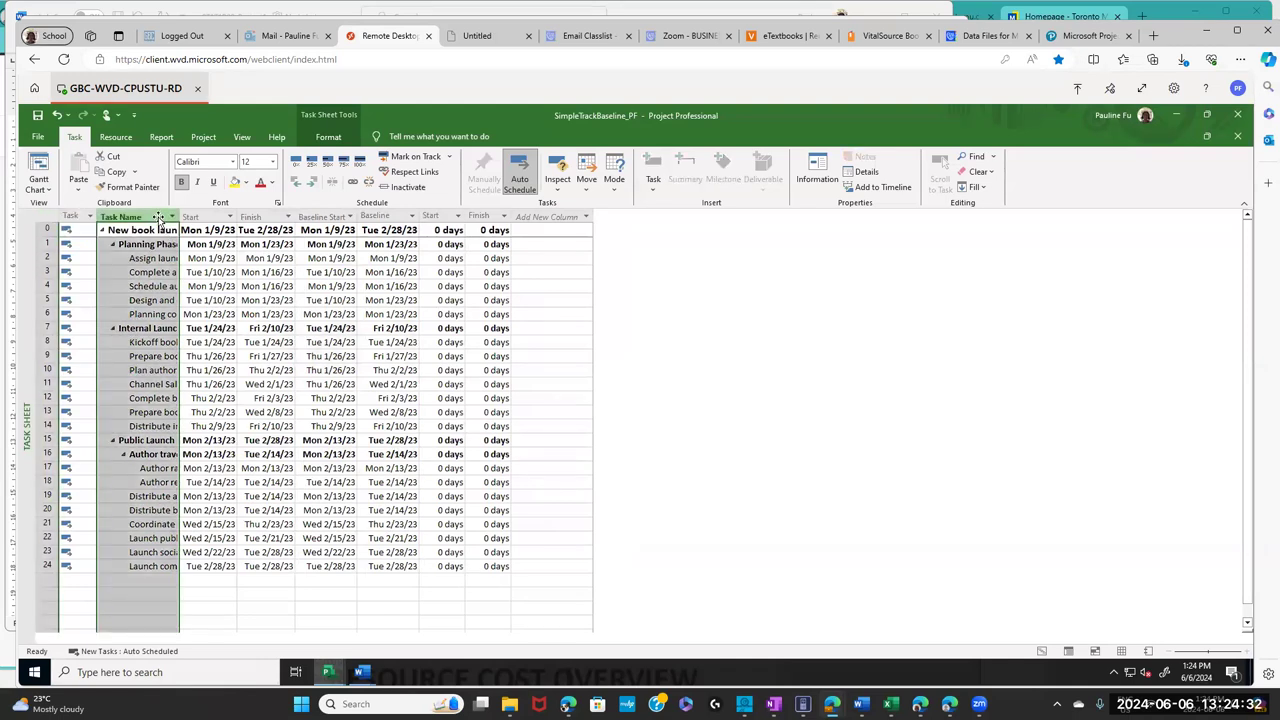
click(218, 217)
click(264, 218)
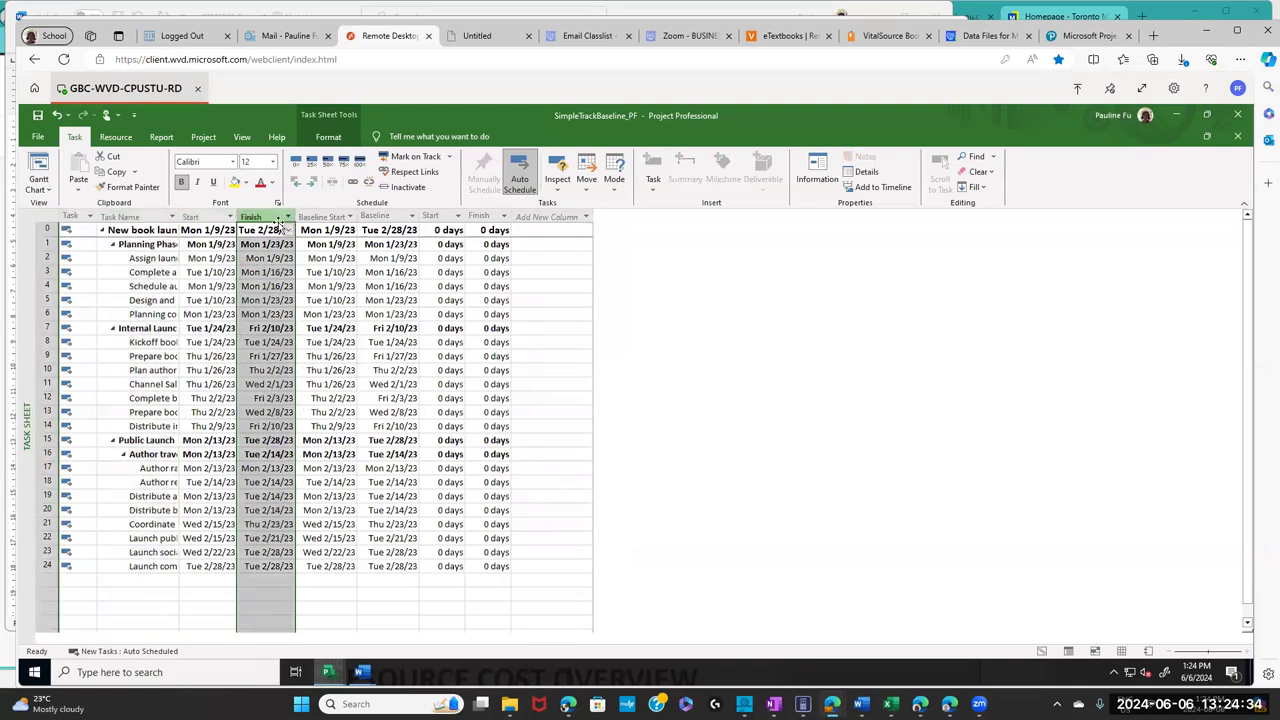
click(318, 217)
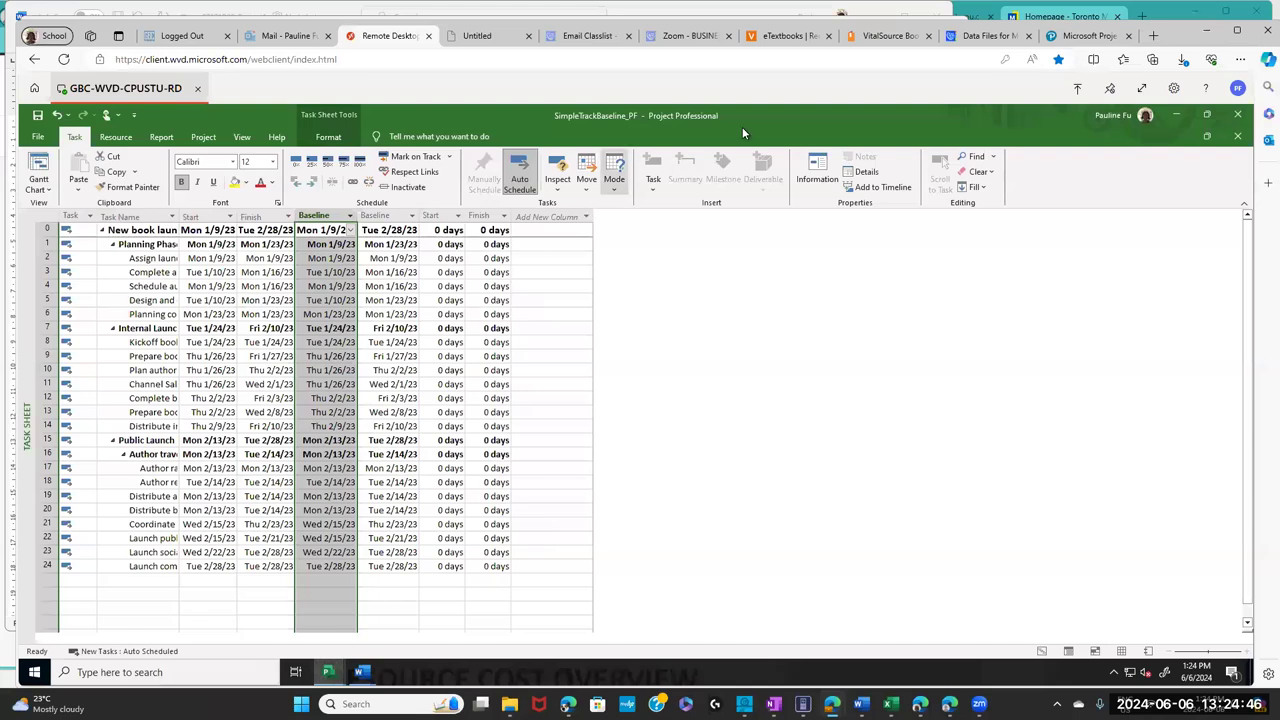
click(858, 40)
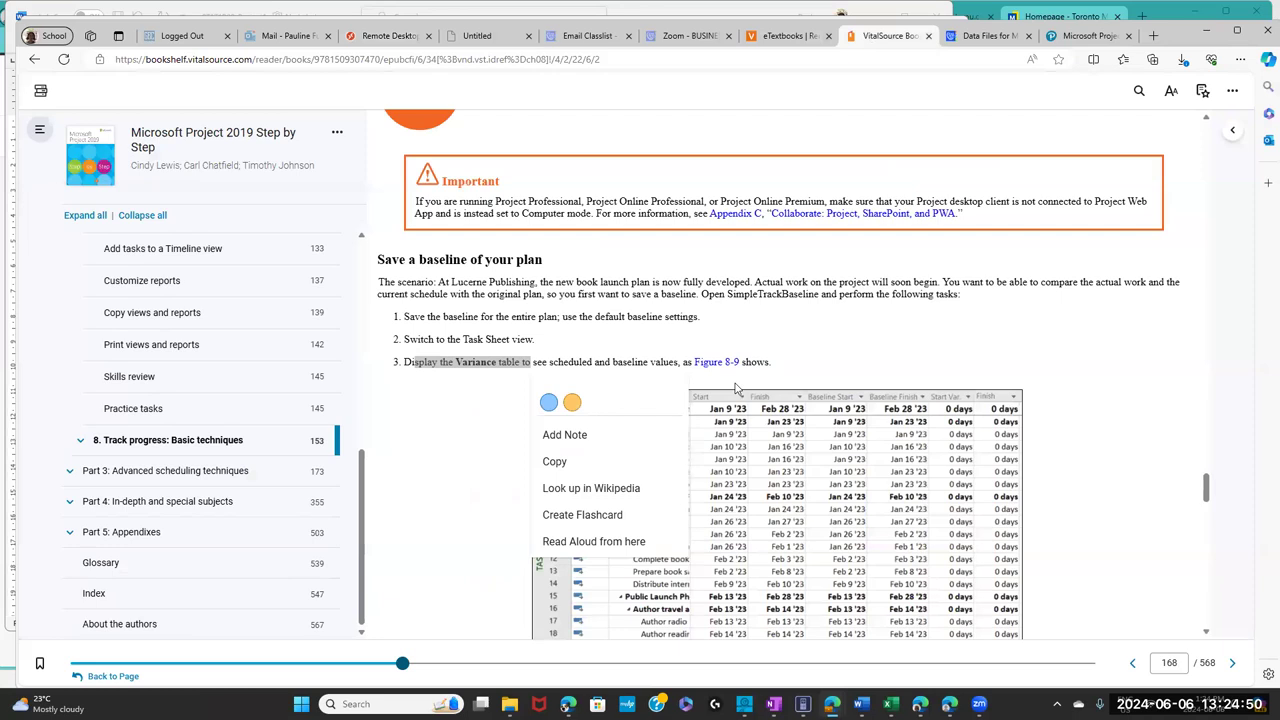
- Highlight the 'Track a plan as scheduled' heading and the SimpleTrackActuals plan name on page 168
drag(1206, 487, 1213, 516)
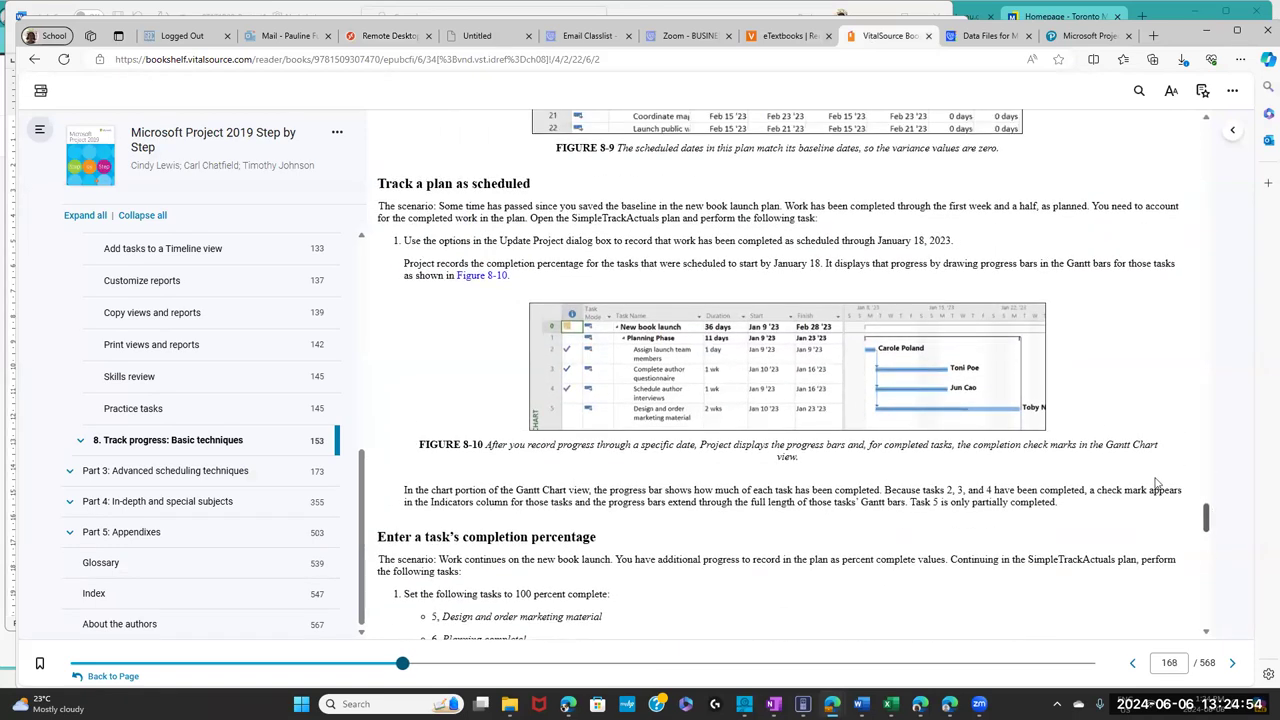
drag(537, 188, 384, 183)
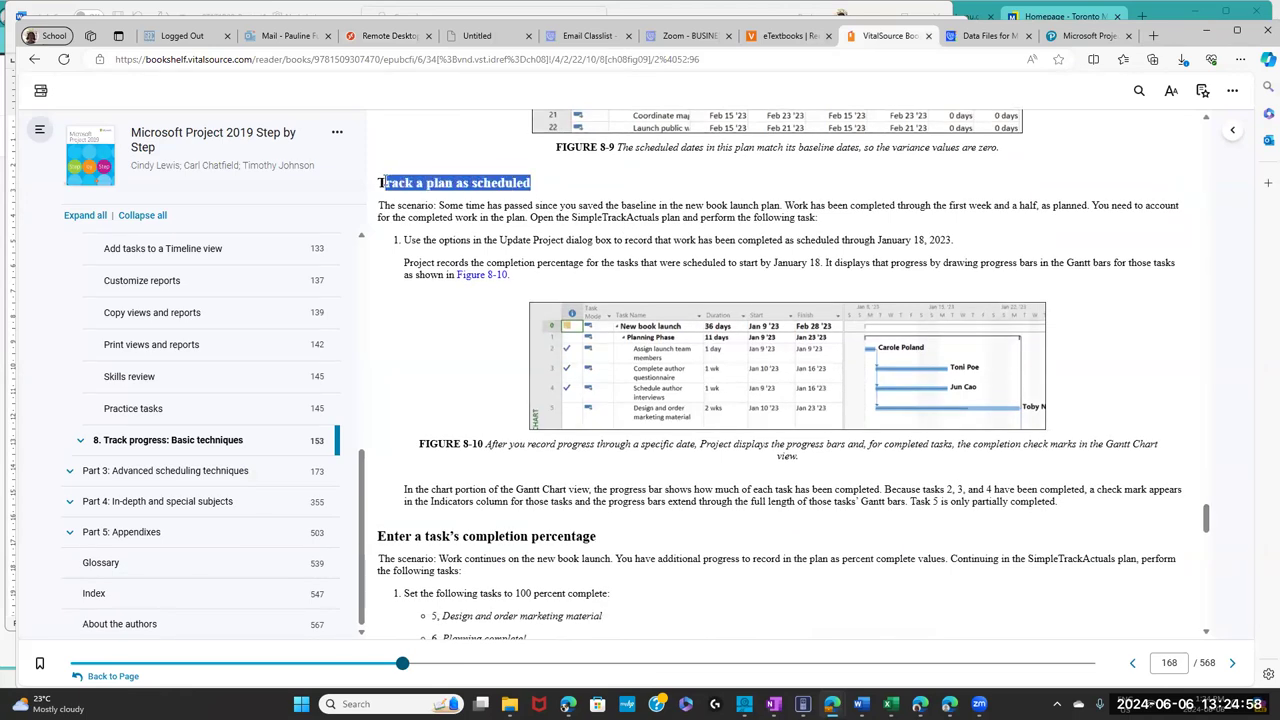
drag(384, 183, 386, 183)
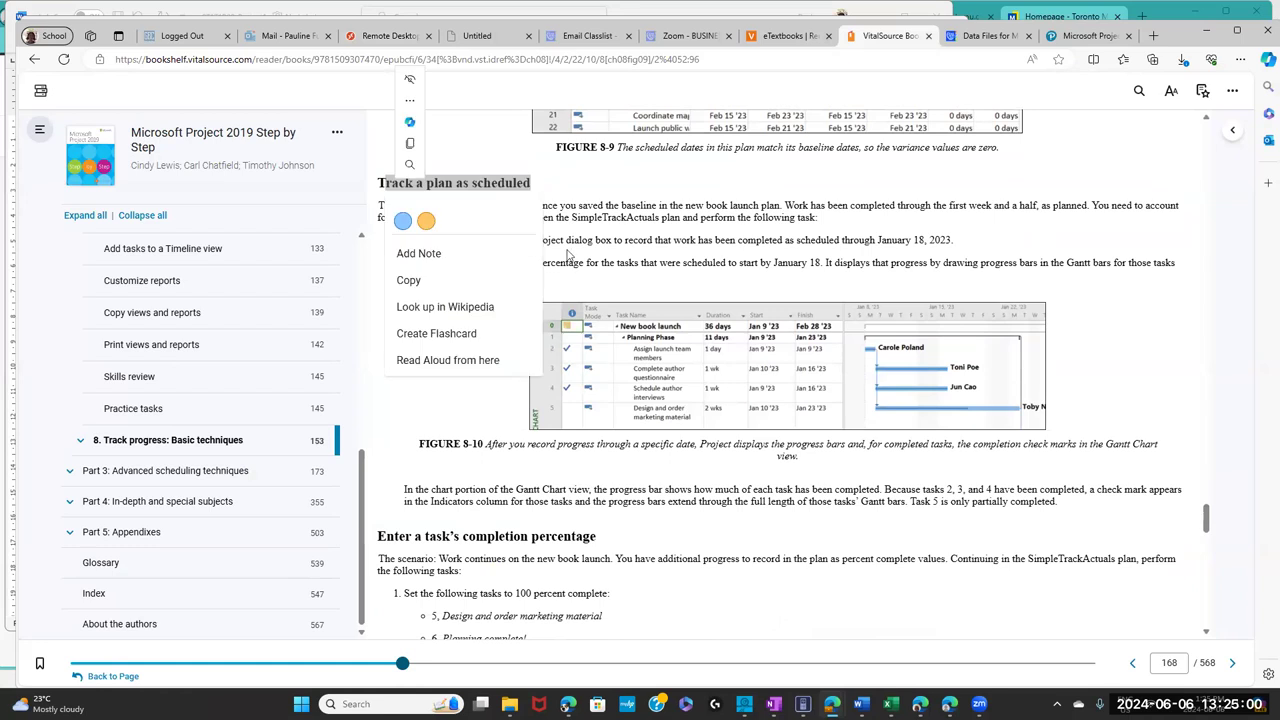
drag(594, 218, 594, 226)
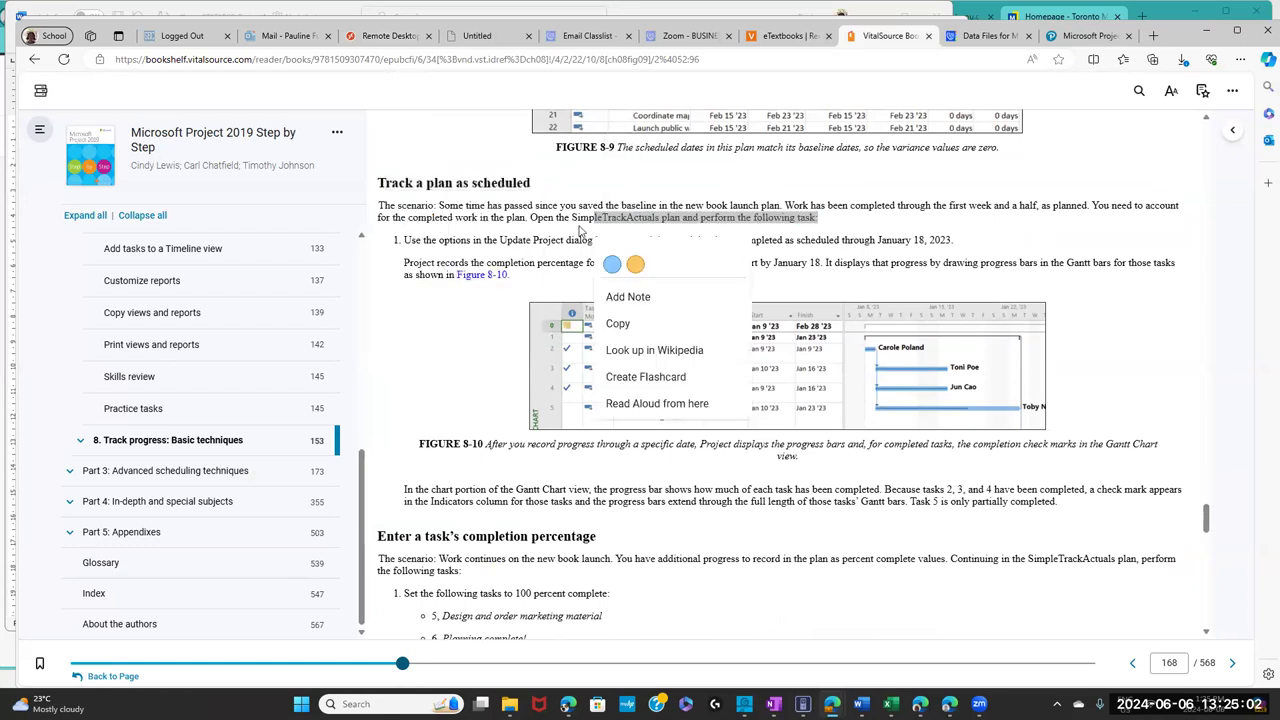
shift+click(574, 218)
click(574, 216)
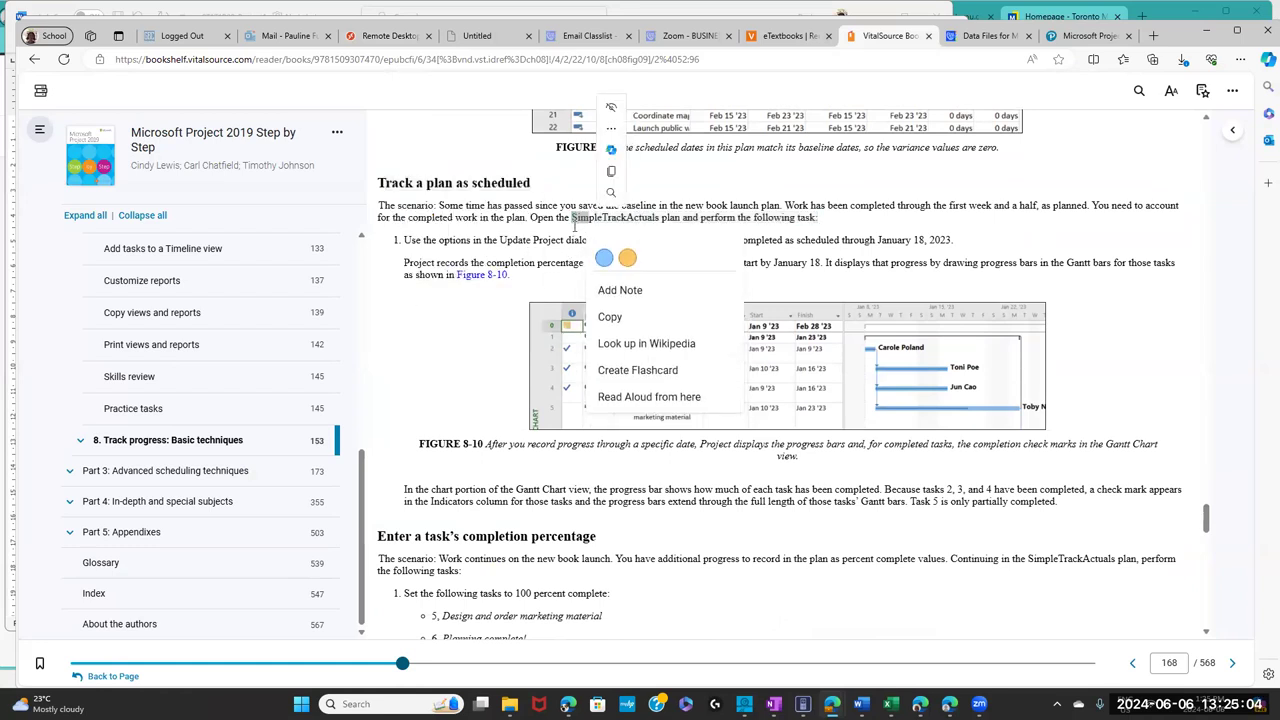
drag(572, 216, 663, 217)
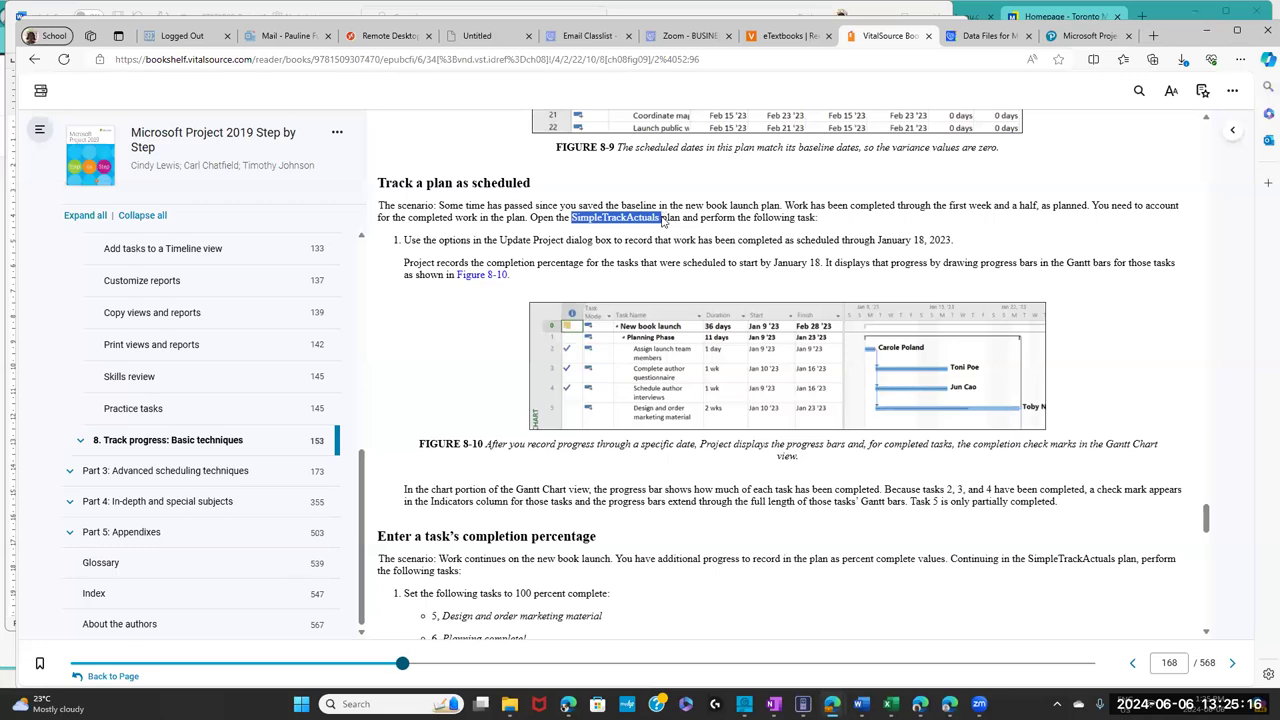
right_click(661, 221)
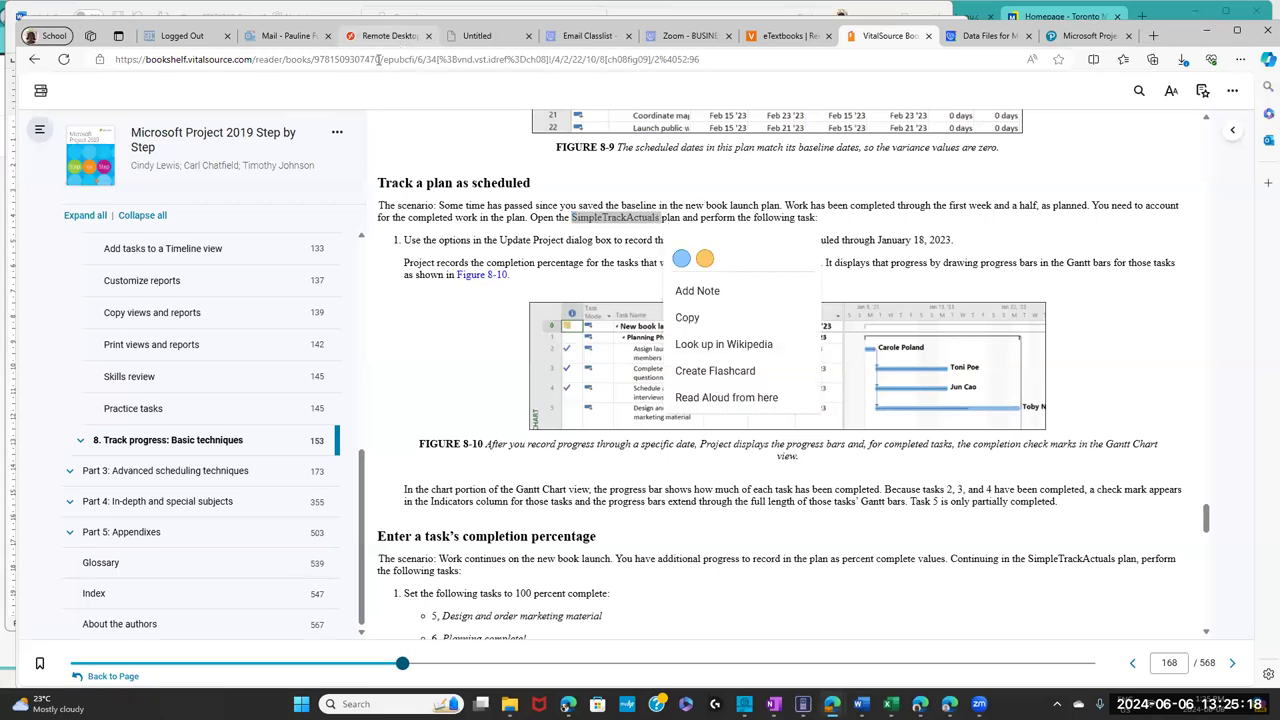
click(386, 35)
- Browse the college OneDrive Documents folder to find a project file
click(38, 140)
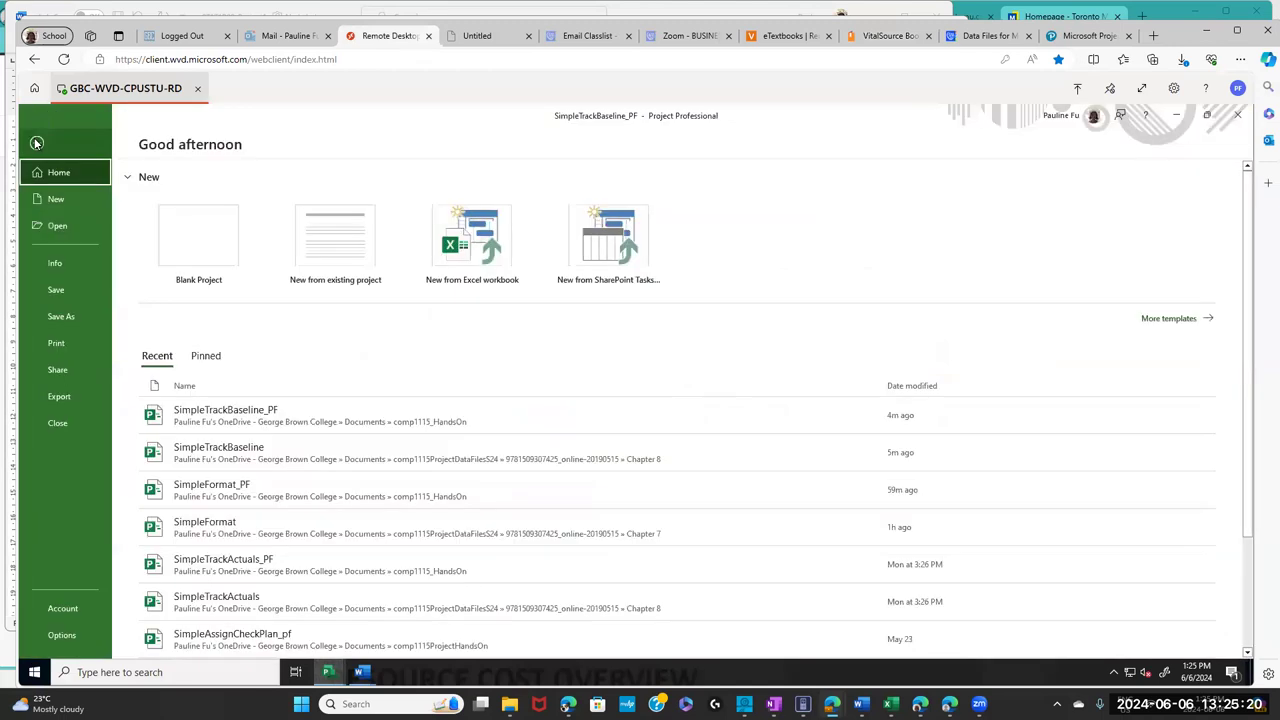
click(67, 226)
click(220, 257)
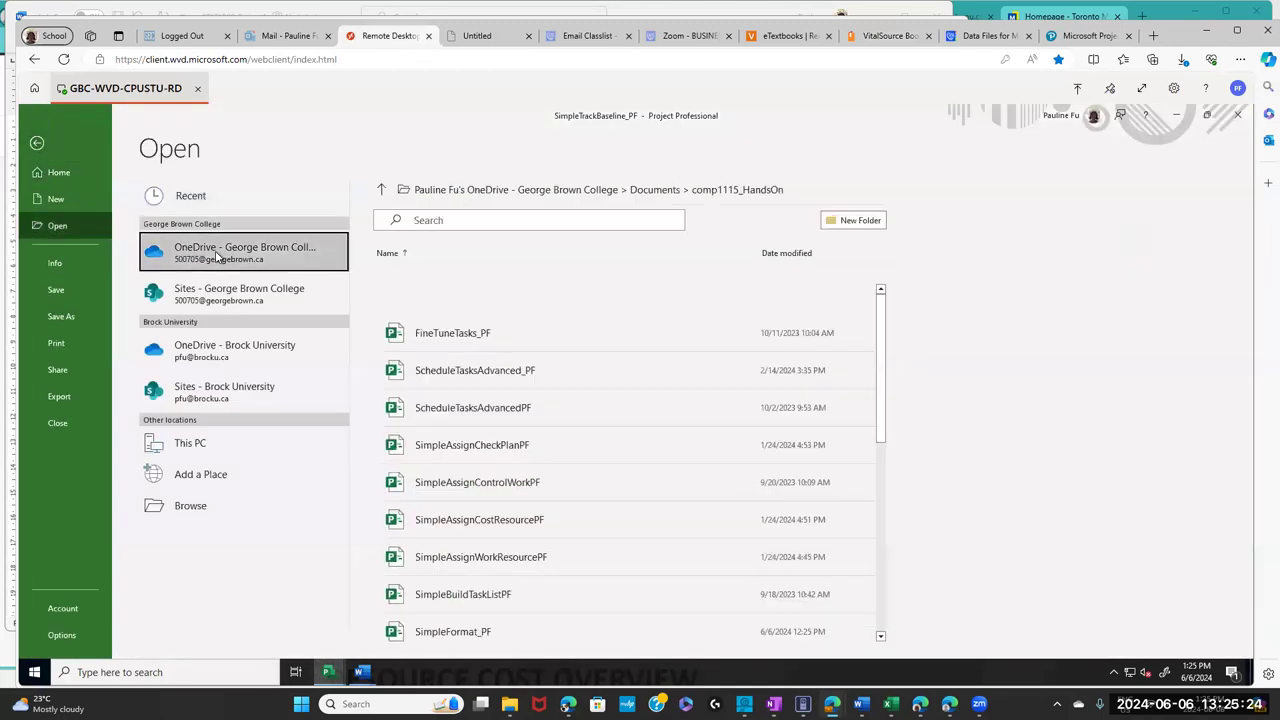
click(218, 256)
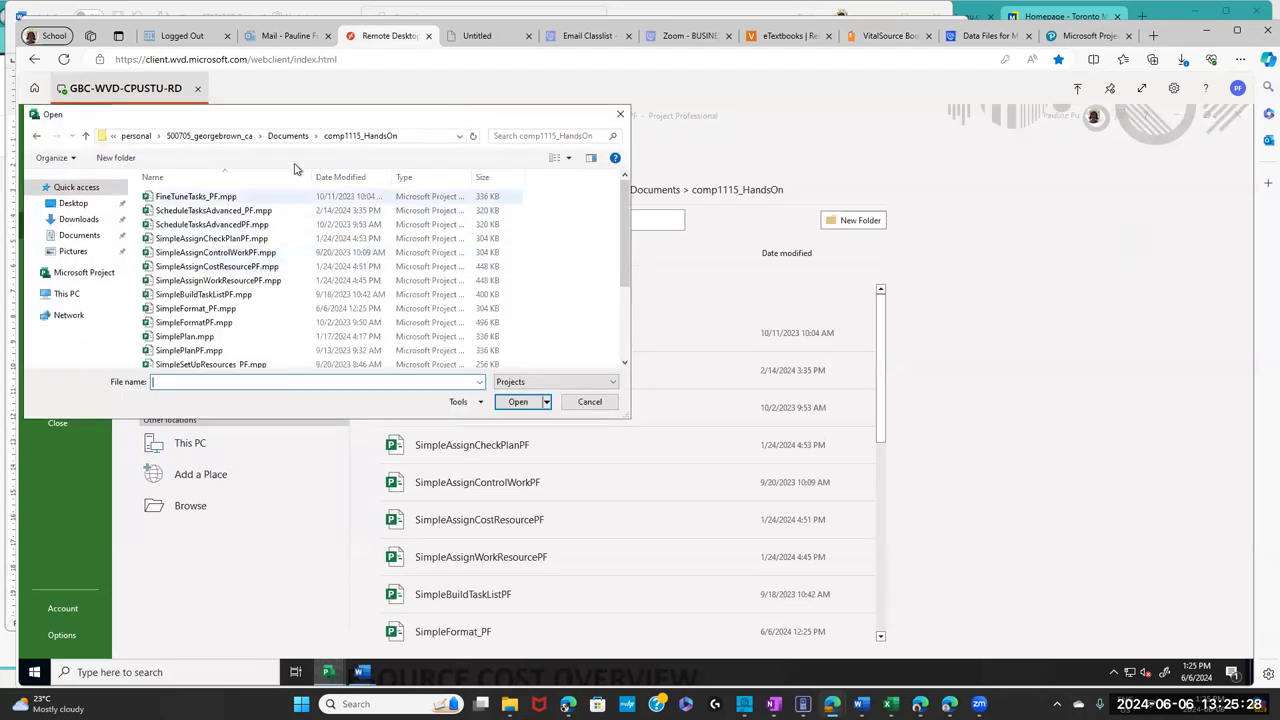
click(295, 142)
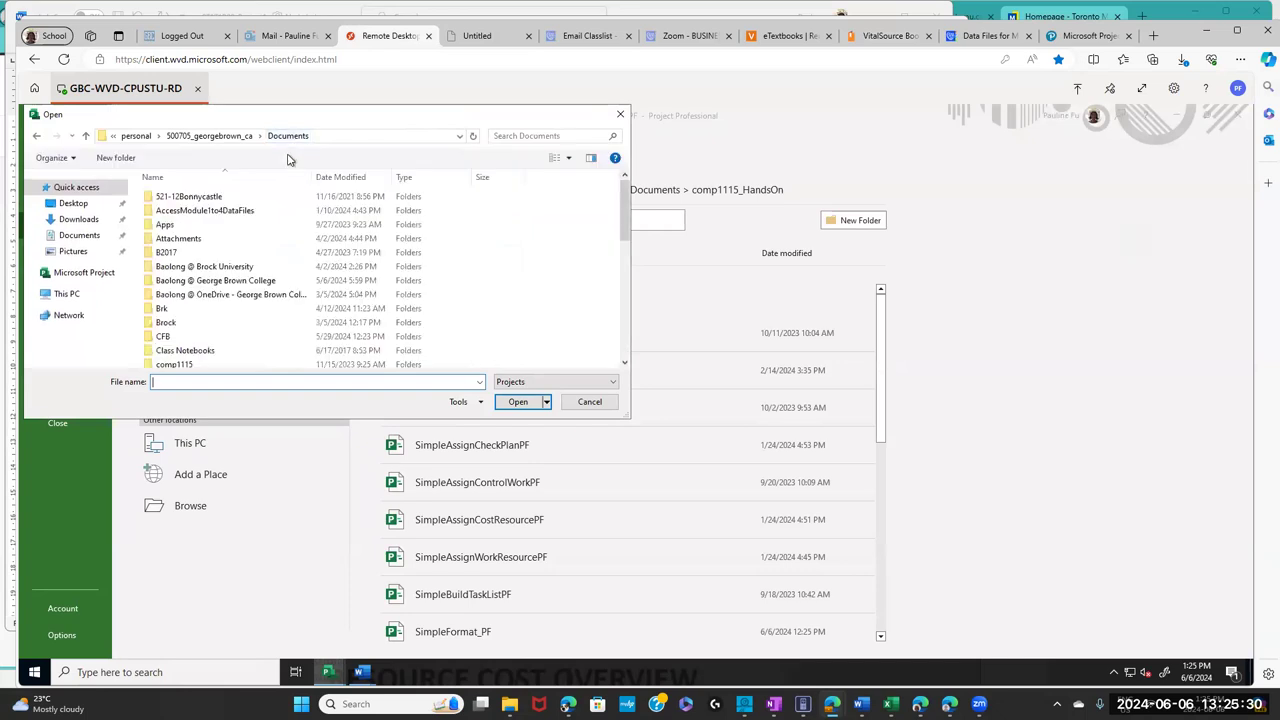
scroll(346, 262, down, 4)
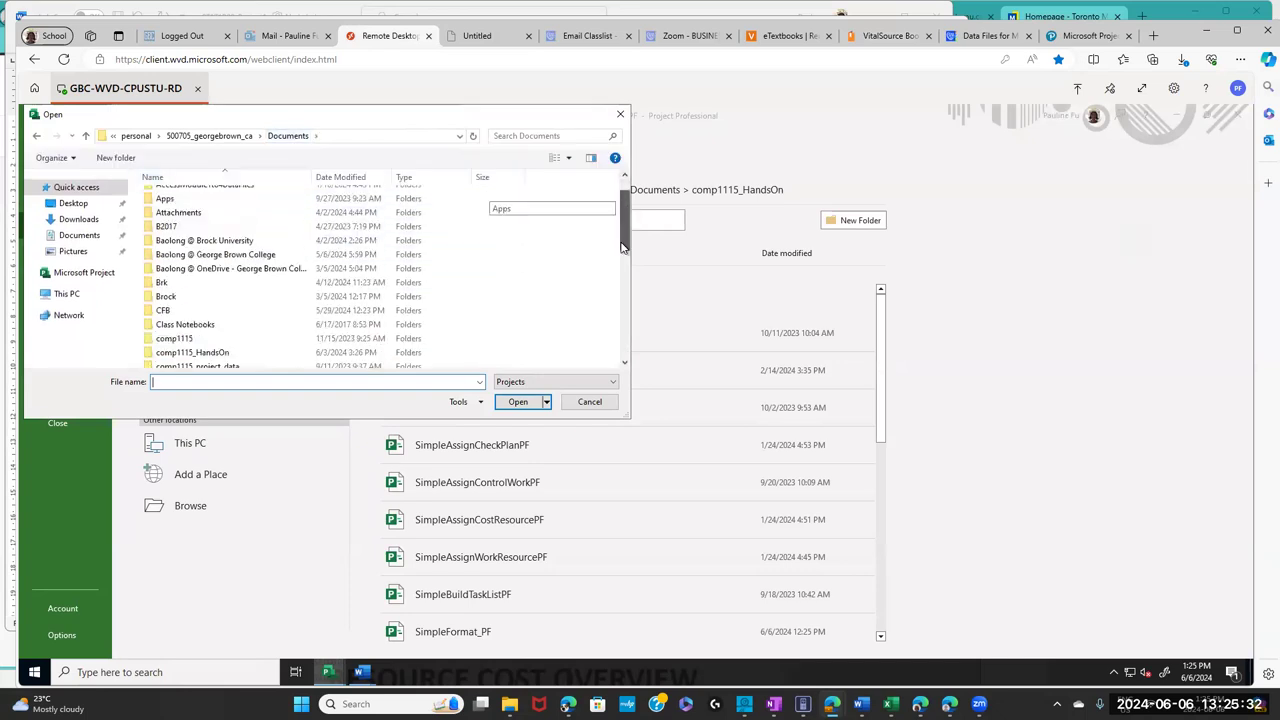
click(257, 289)
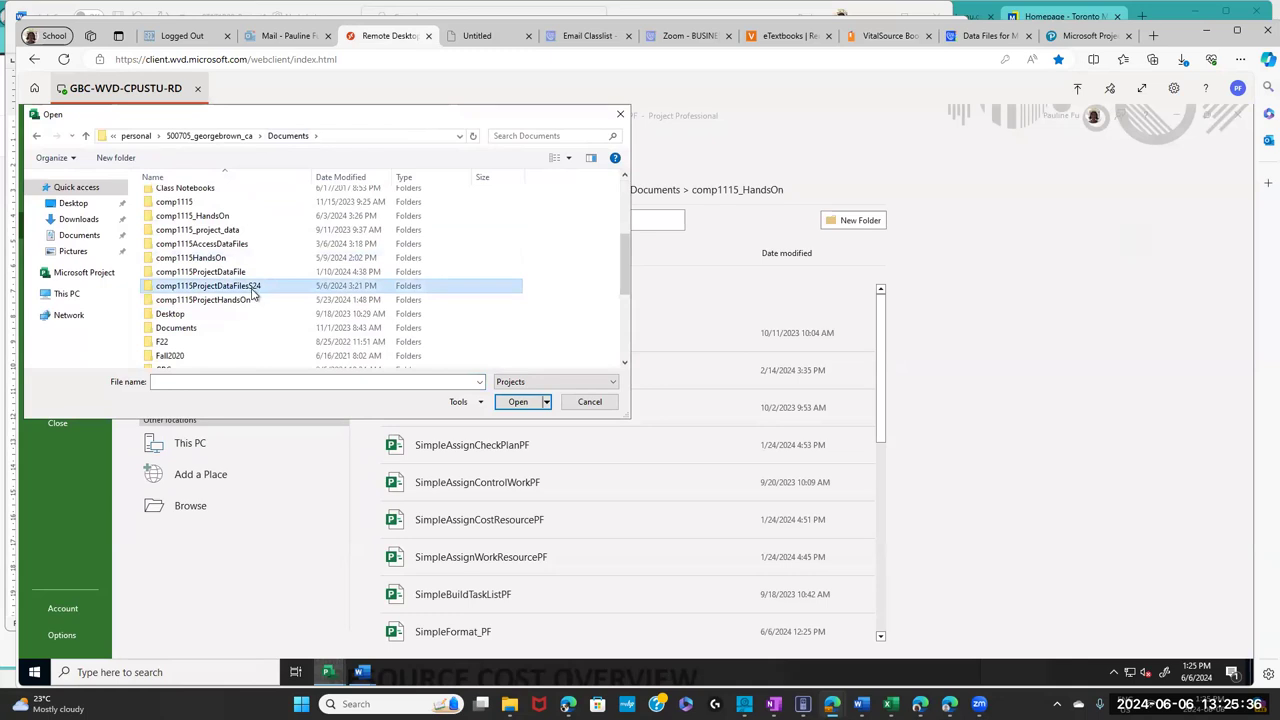
double_click(255, 291)
double_click(202, 200)
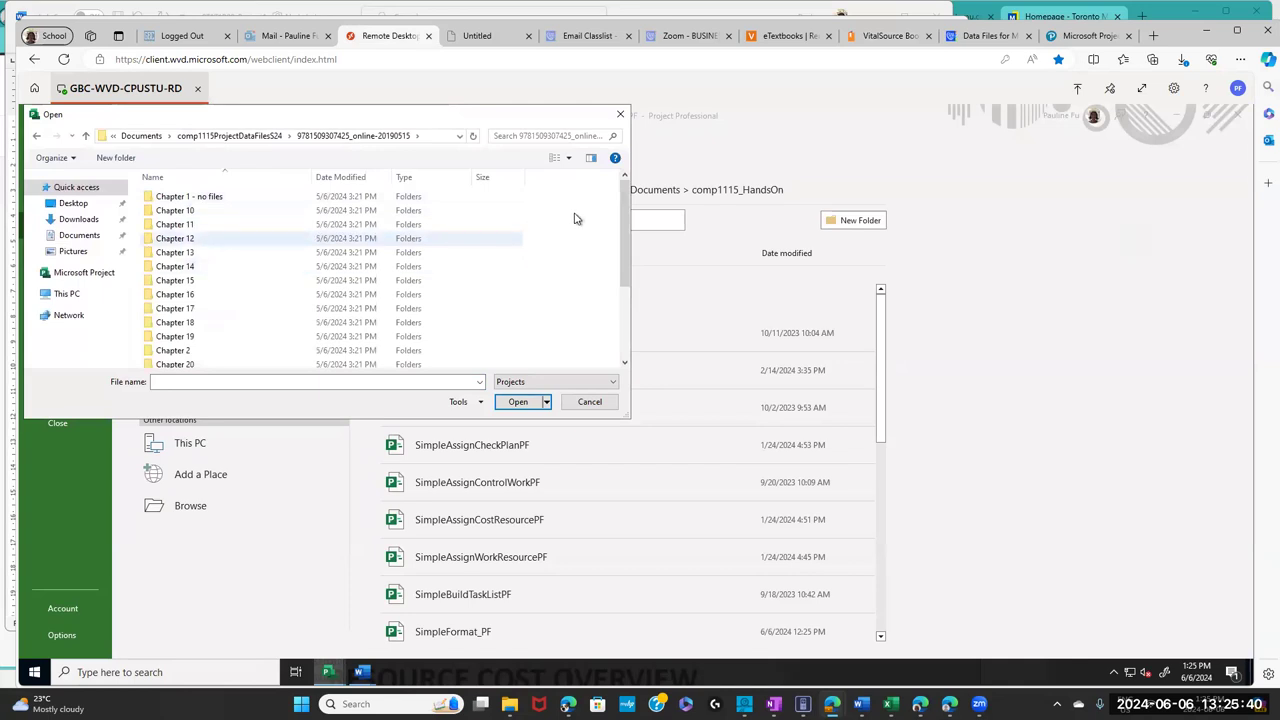
scroll(614, 272, down, 3)
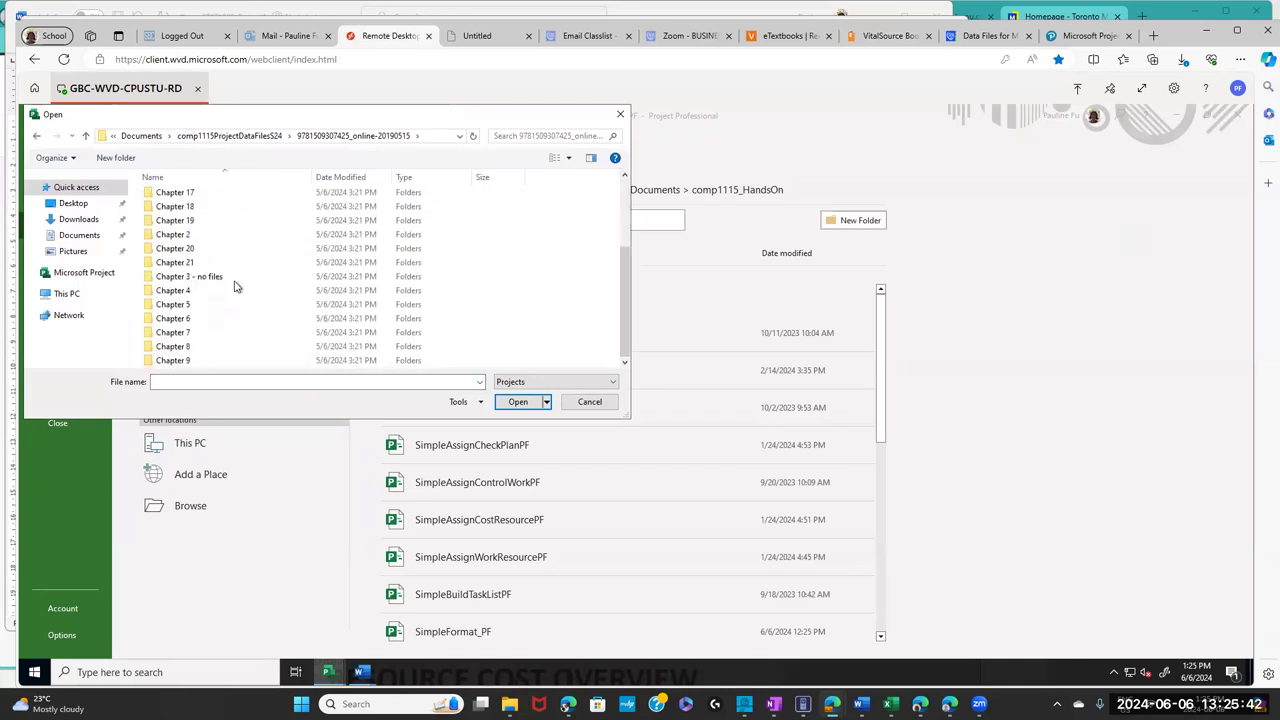
double_click(172, 346)
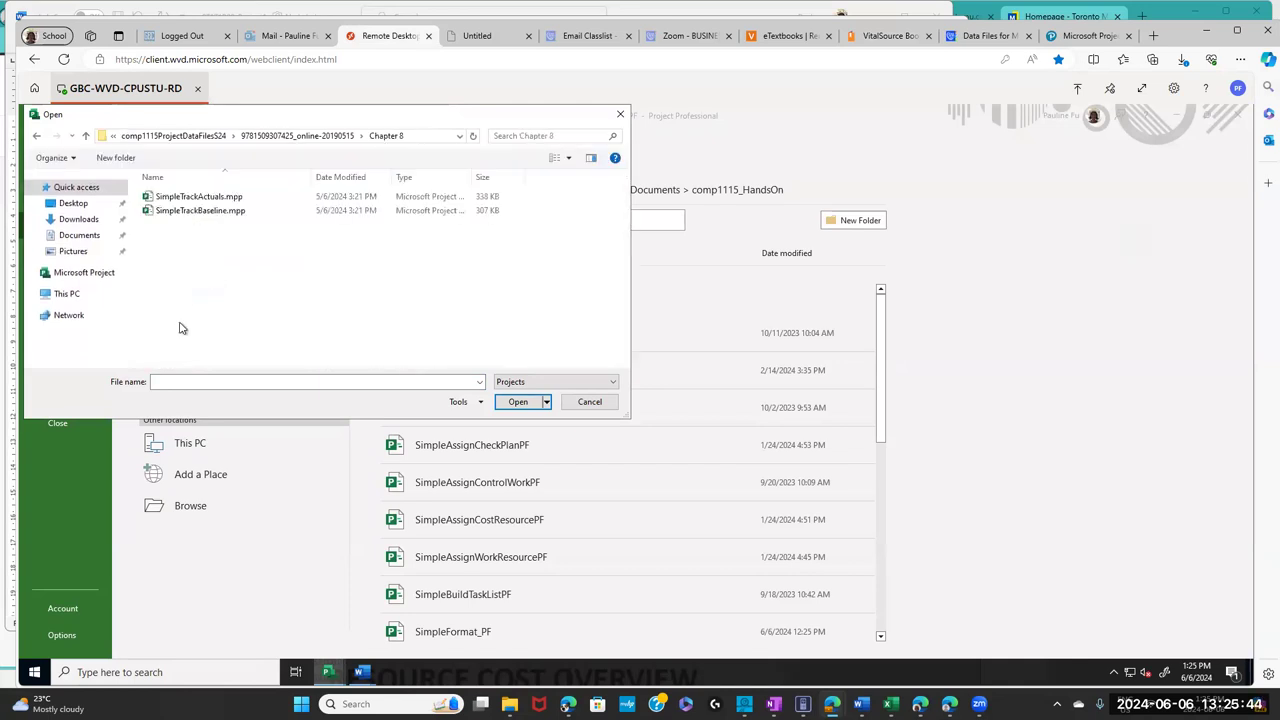
click(205, 198)
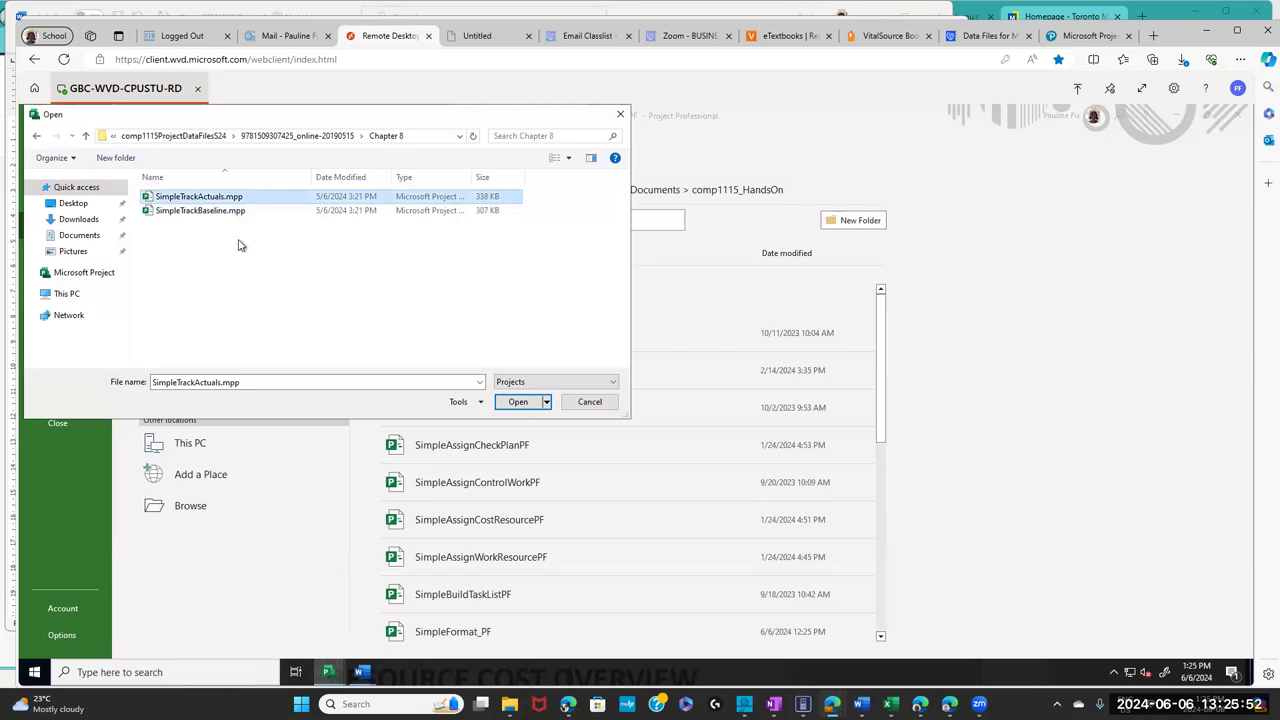
click(513, 405)
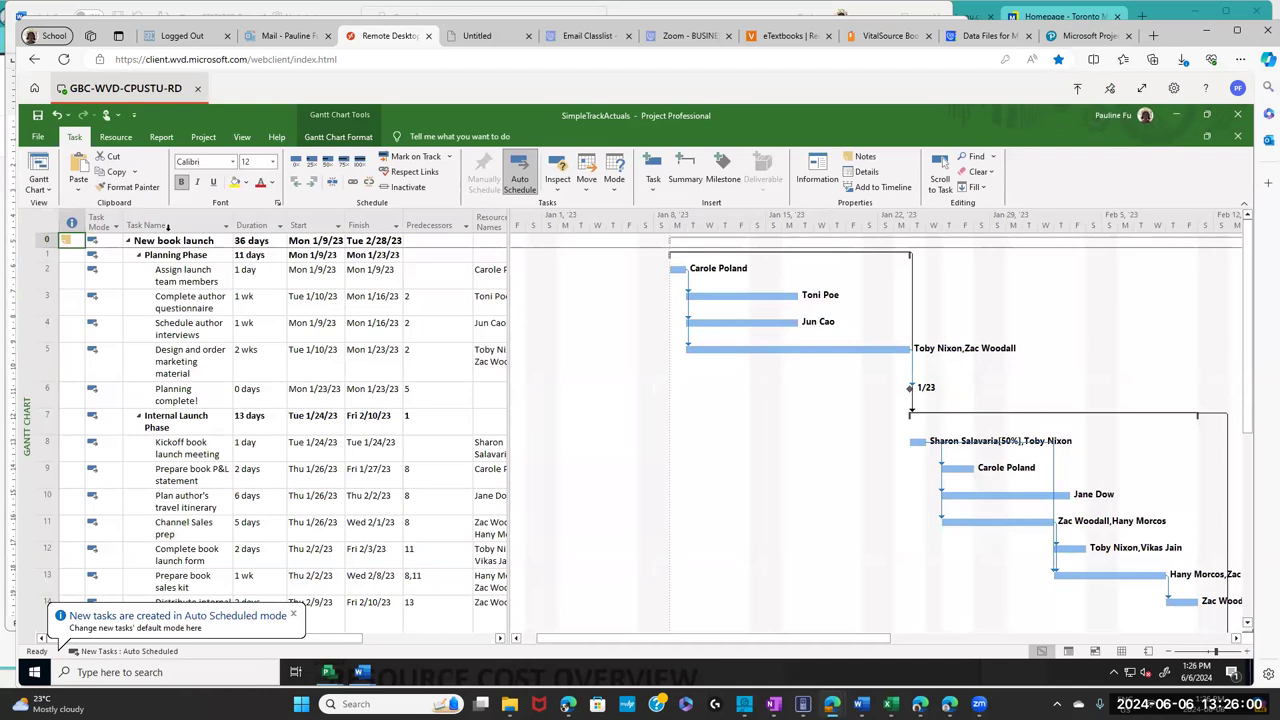
- Start a Save As to the college OneDrive's comp1115_HandsOn folder
click(40, 137)
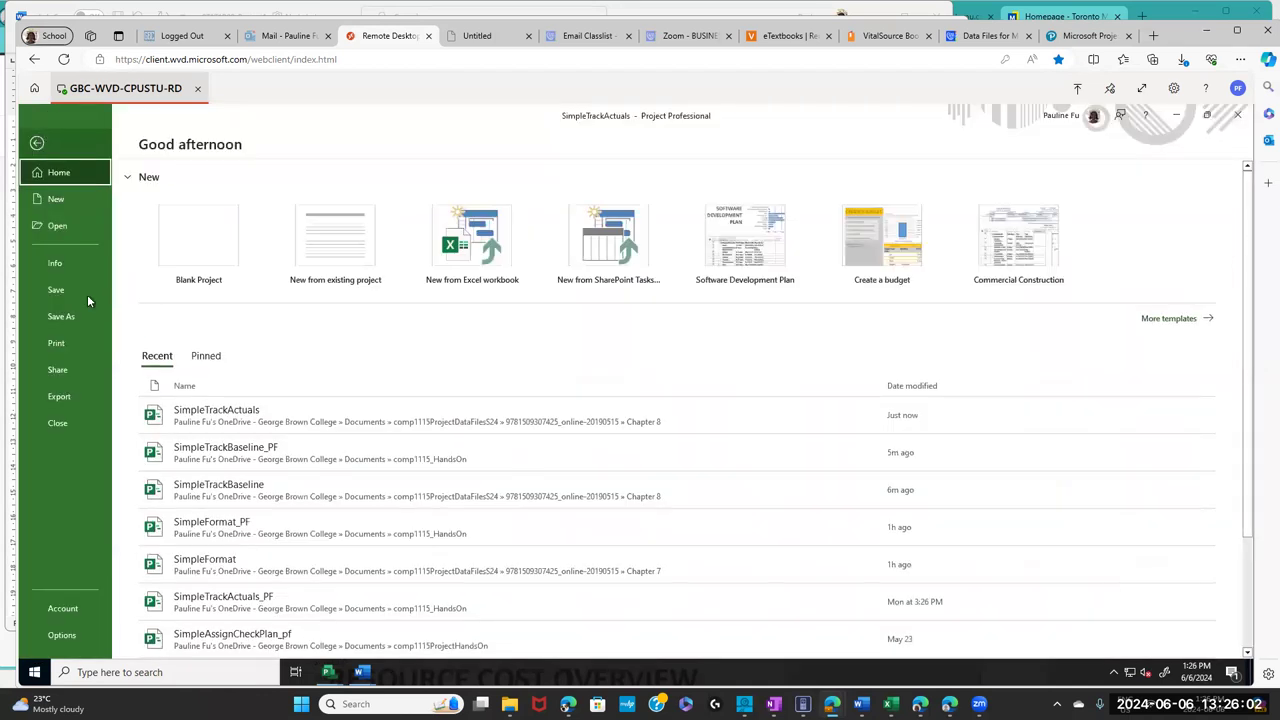
click(70, 318)
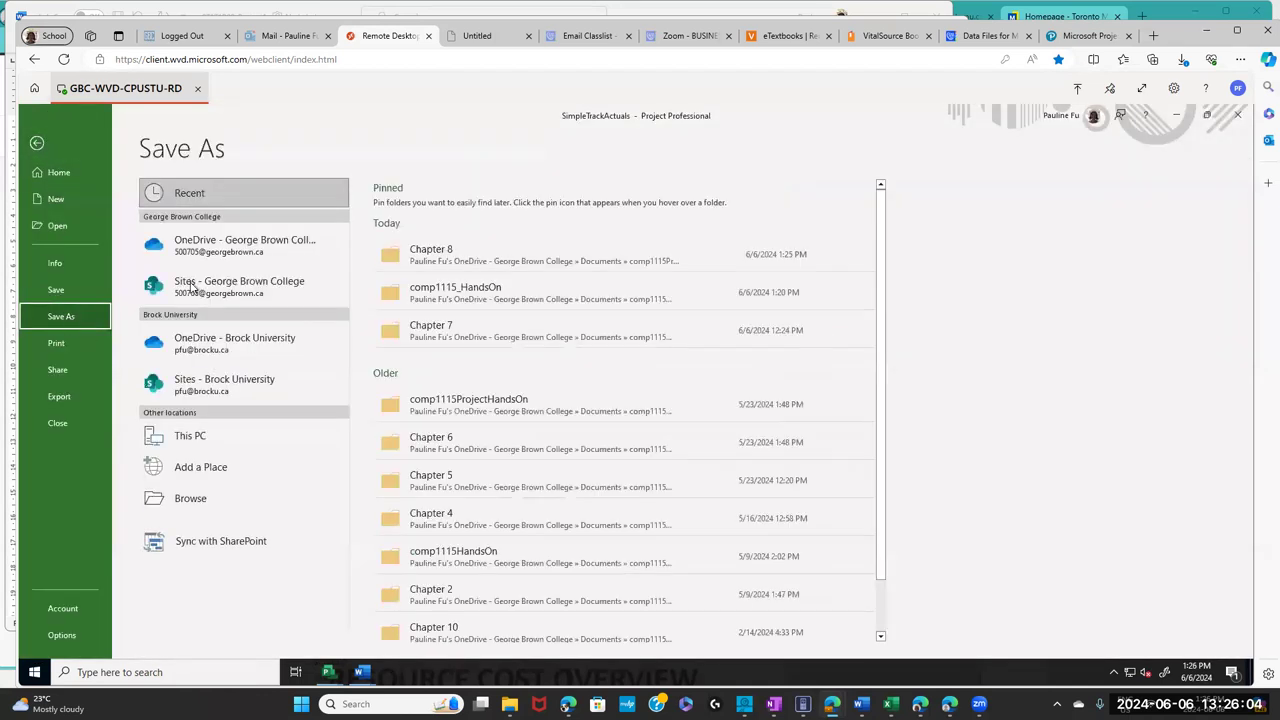
click(256, 253)
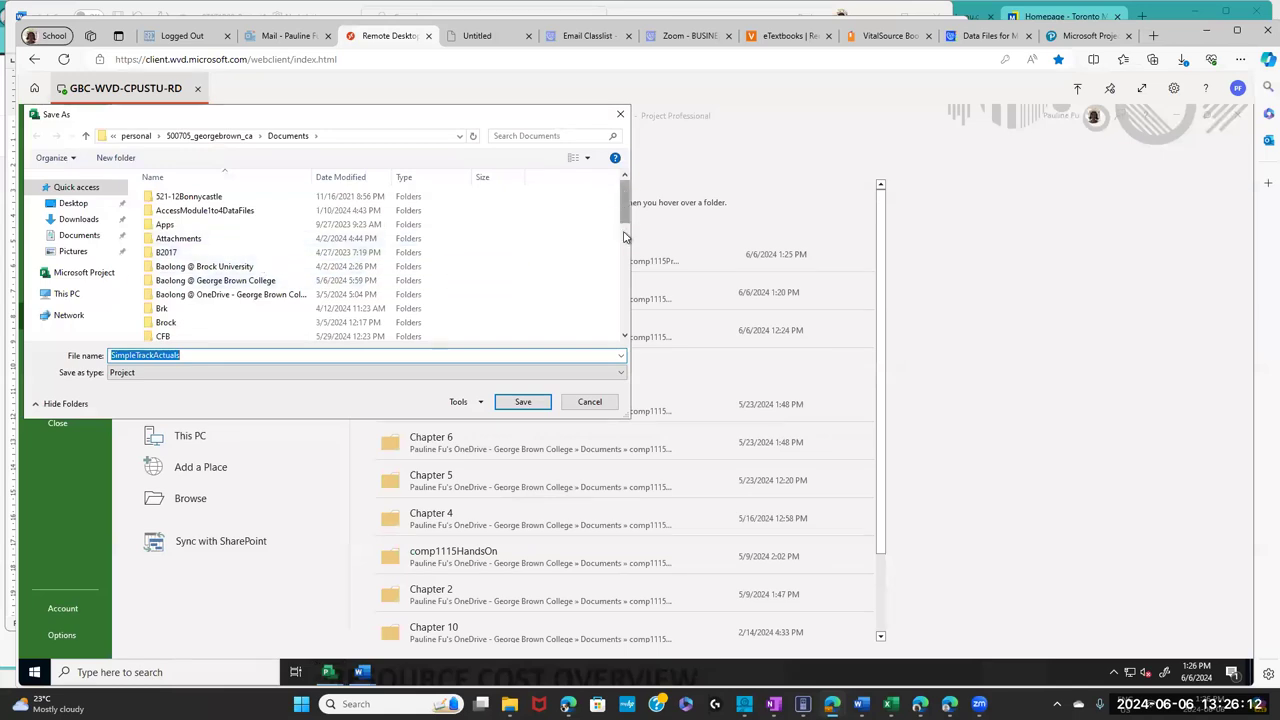
scroll(624, 236, down, 3)
click(220, 222)
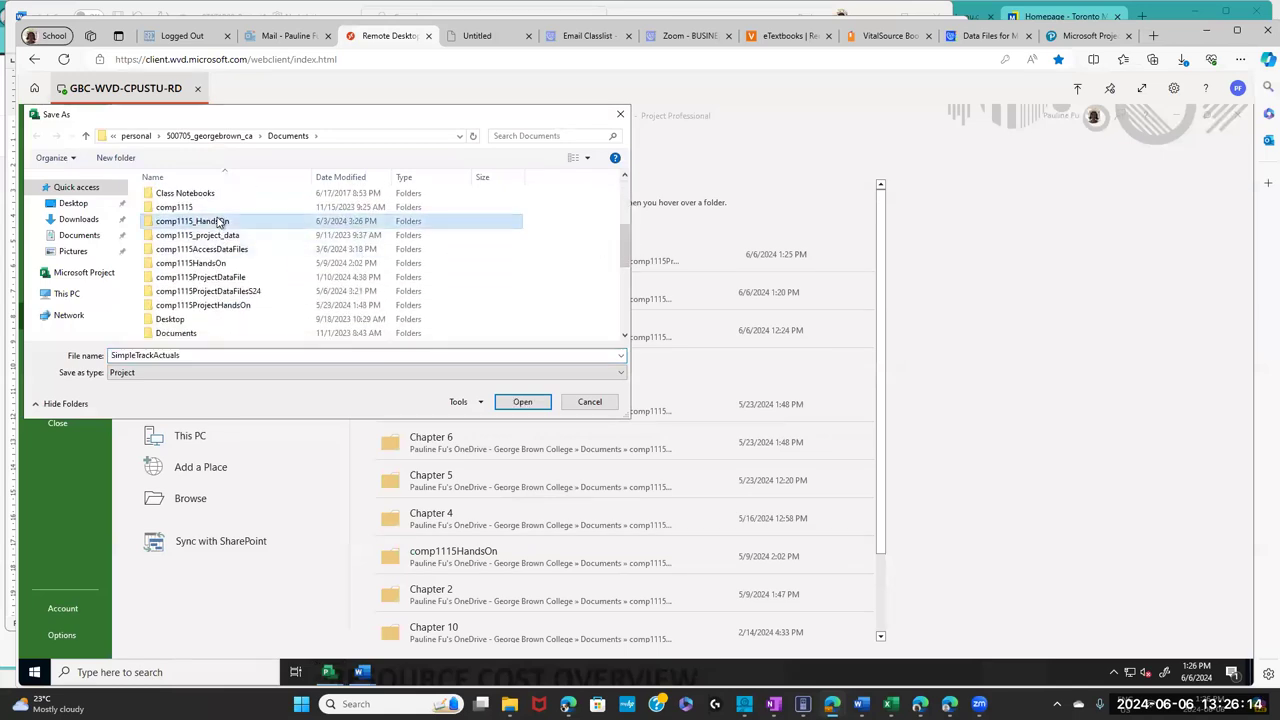
double_click(220, 222)
- Save the plan as SimpleTrackActuals_PF, replacing the existing copy
click(202, 355)
click(202, 355)
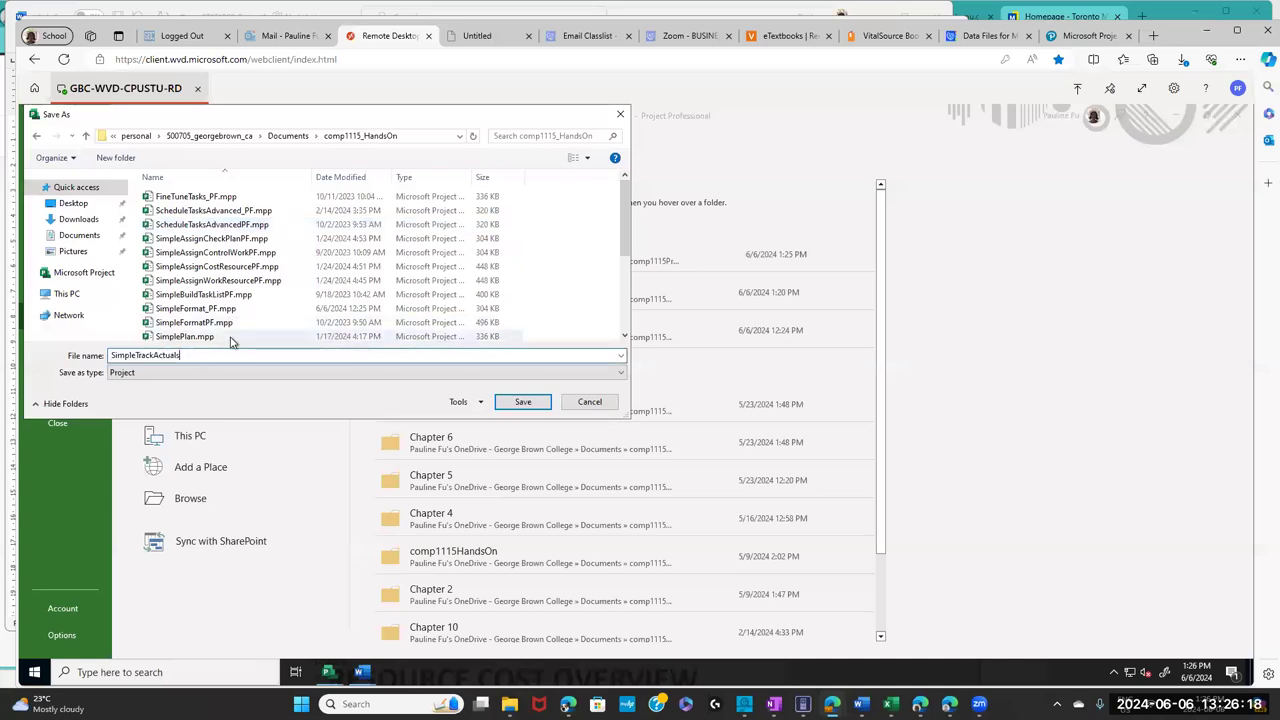
text(_P)
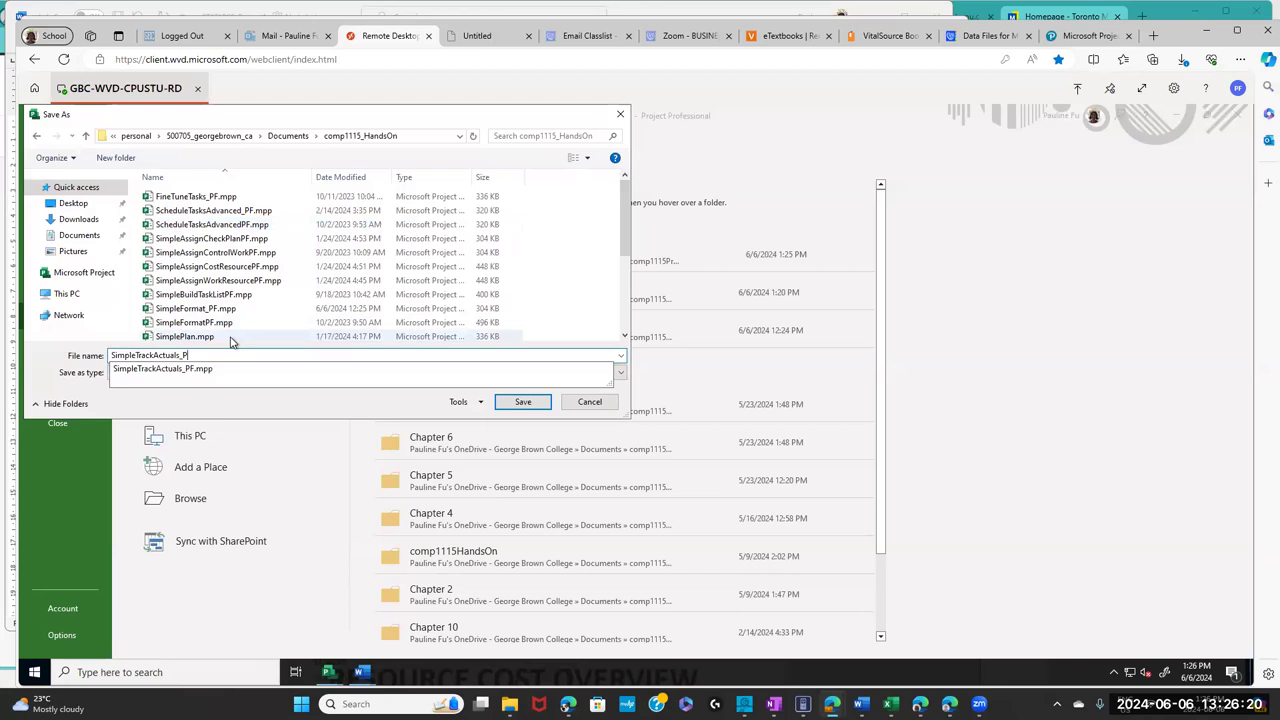
text(F)
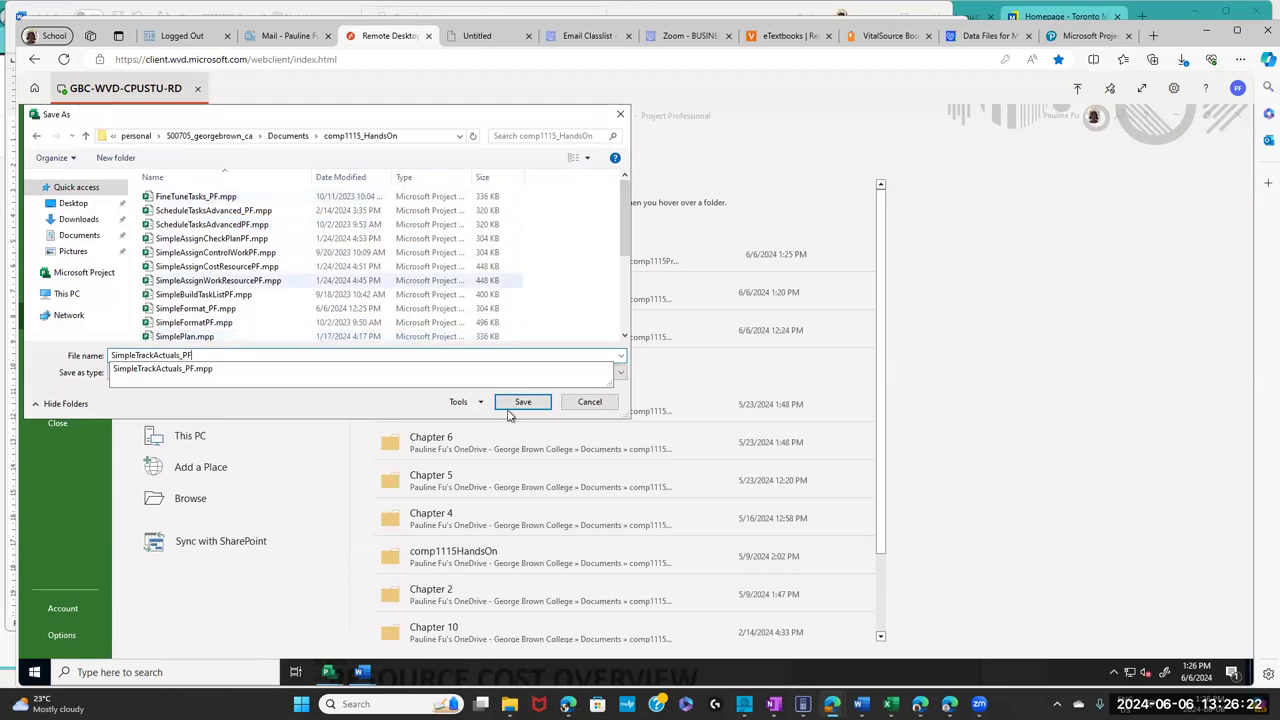
click(518, 408)
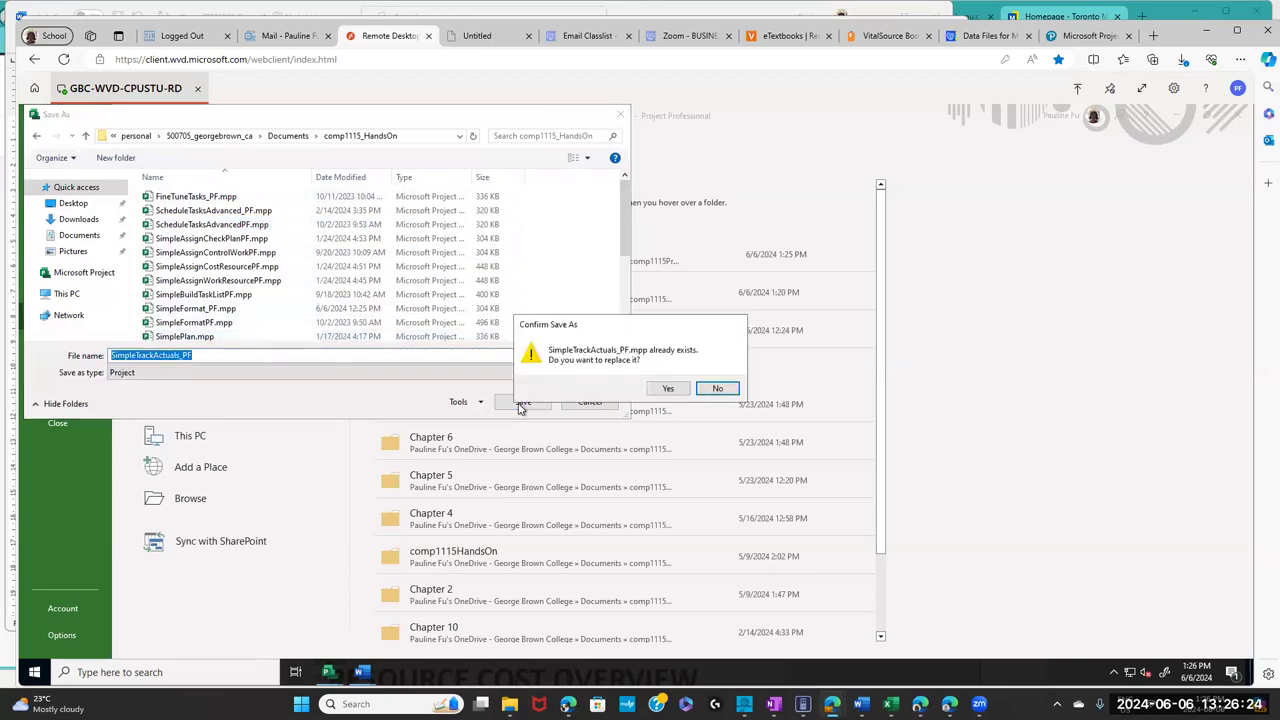
click(660, 388)
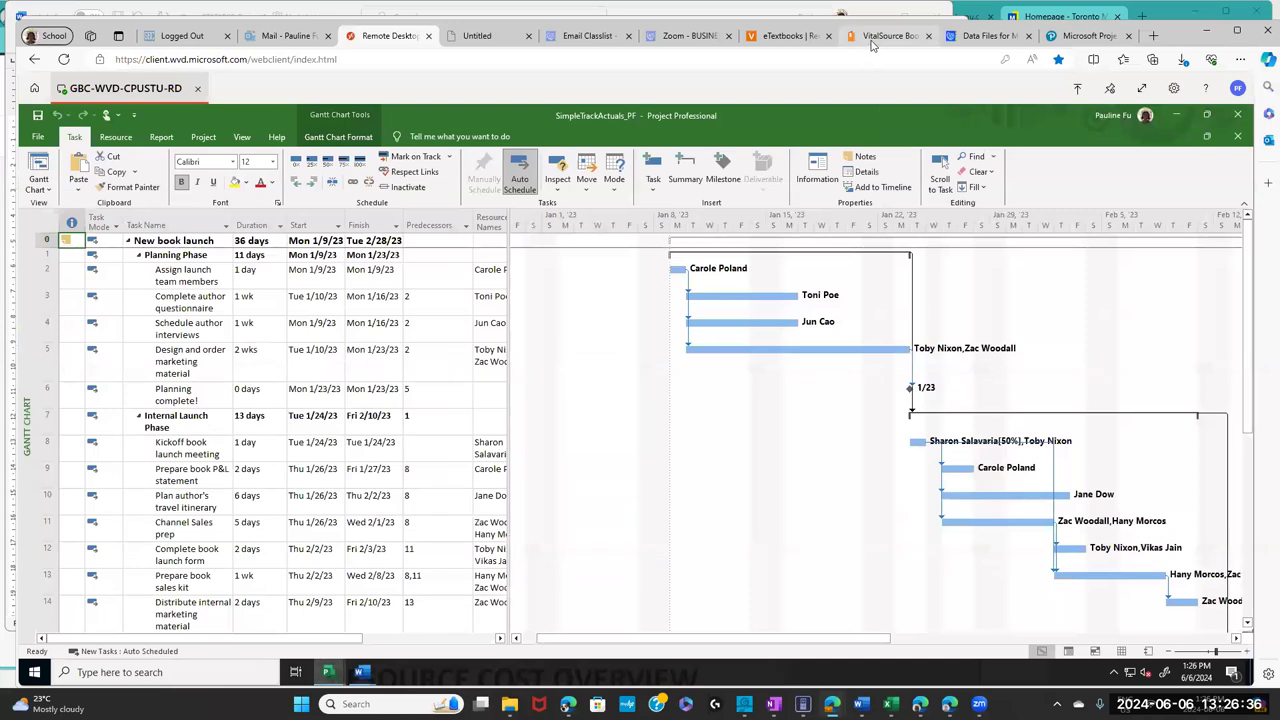
mouse_move(873, 44)
click(875, 40)
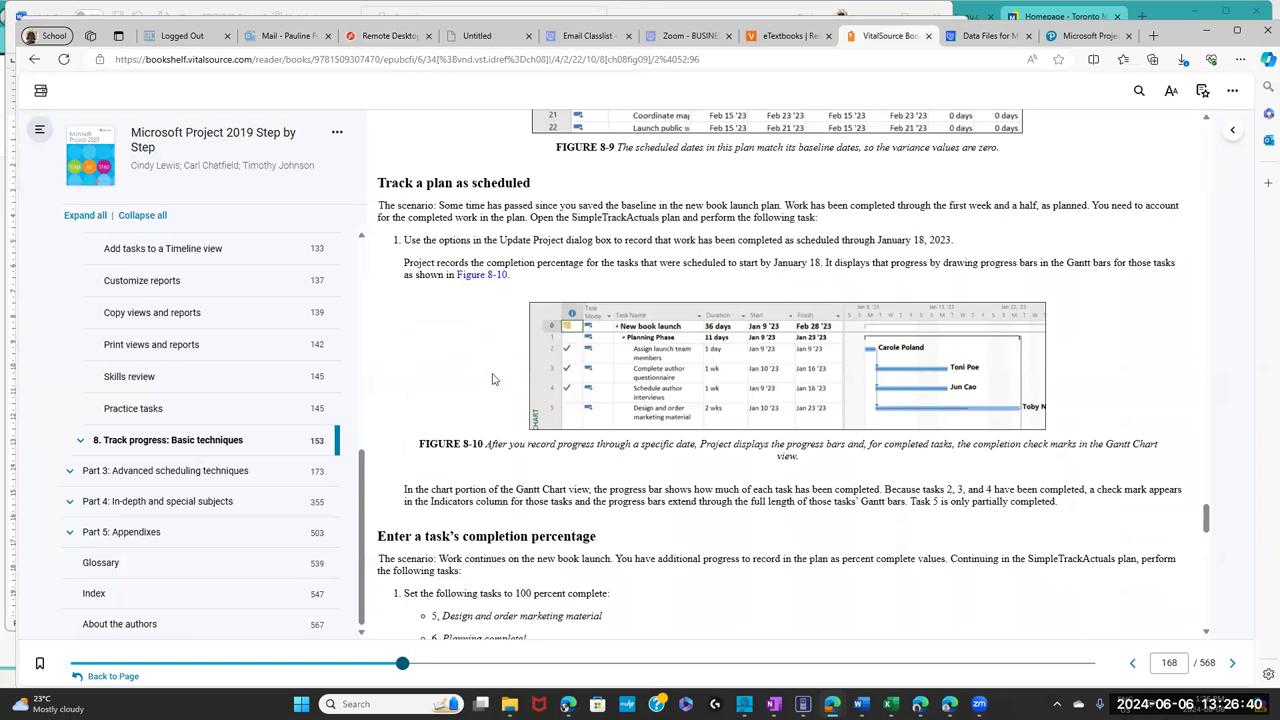
- Highlight step 1's instruction on recording work through January 18, 2023, then show Project's Project ribbon tab
drag(412, 240, 829, 243)
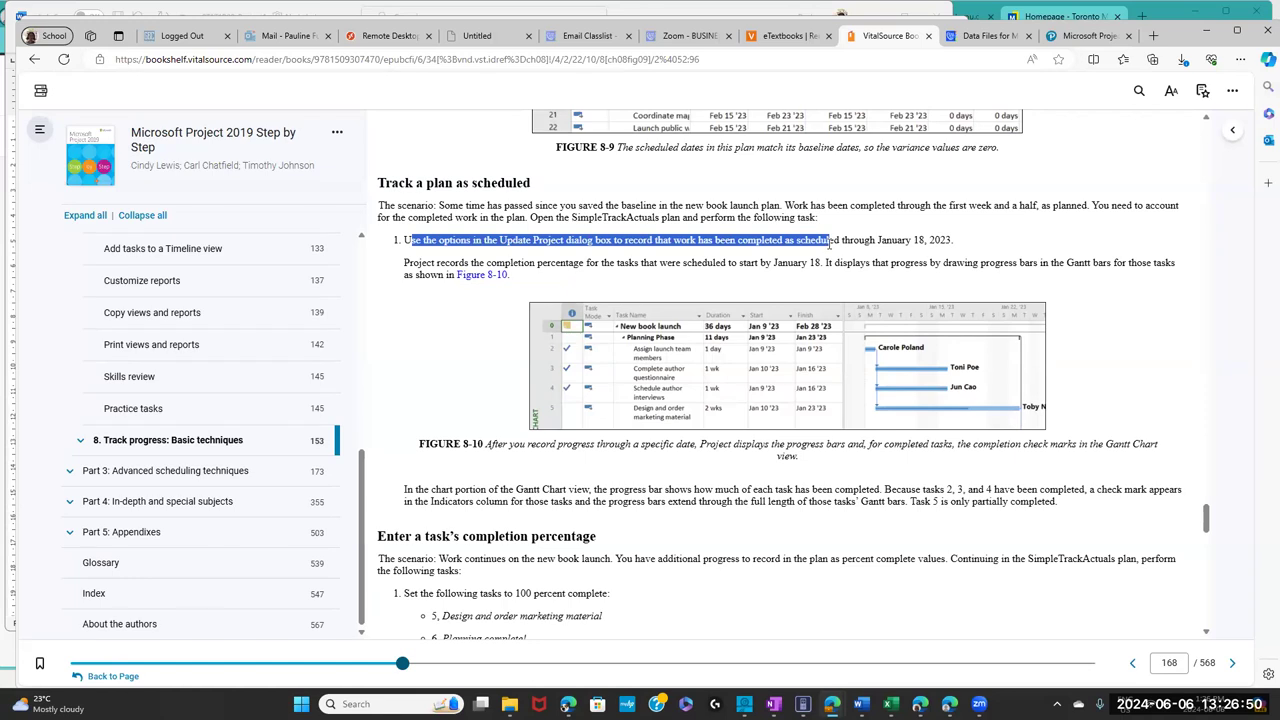
drag(829, 243, 838, 242)
click(398, 44)
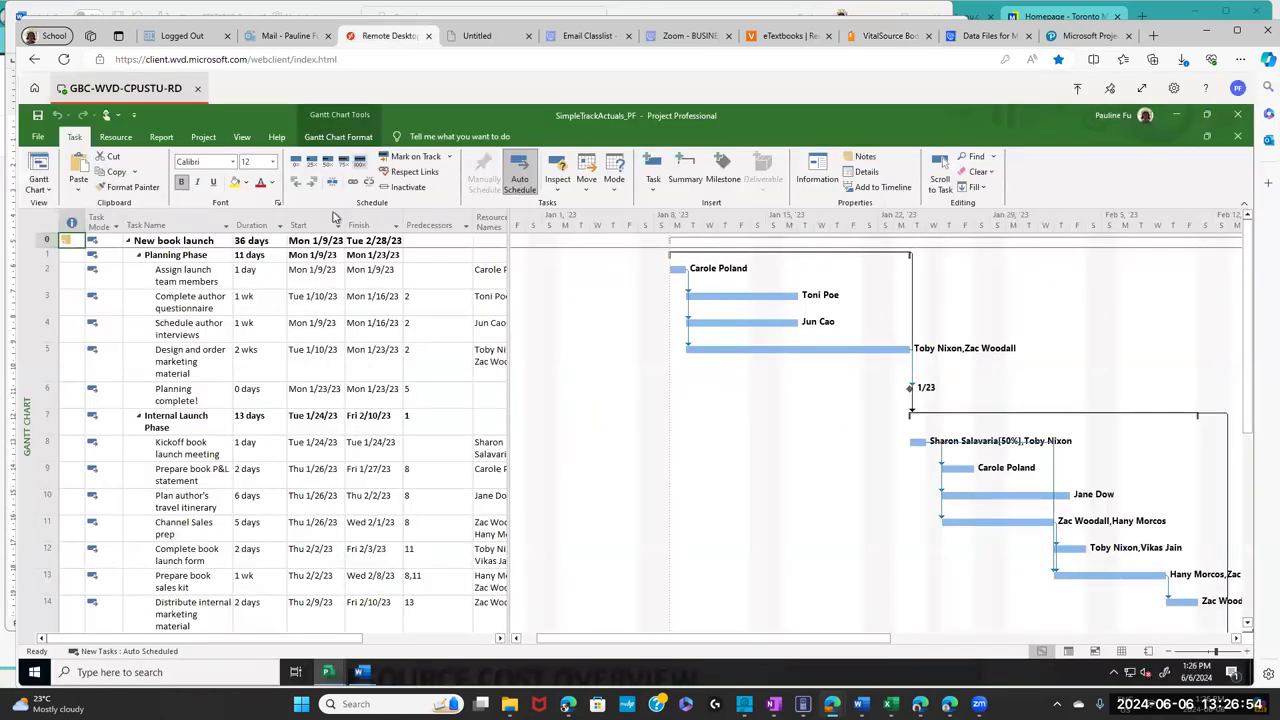
click(197, 139)
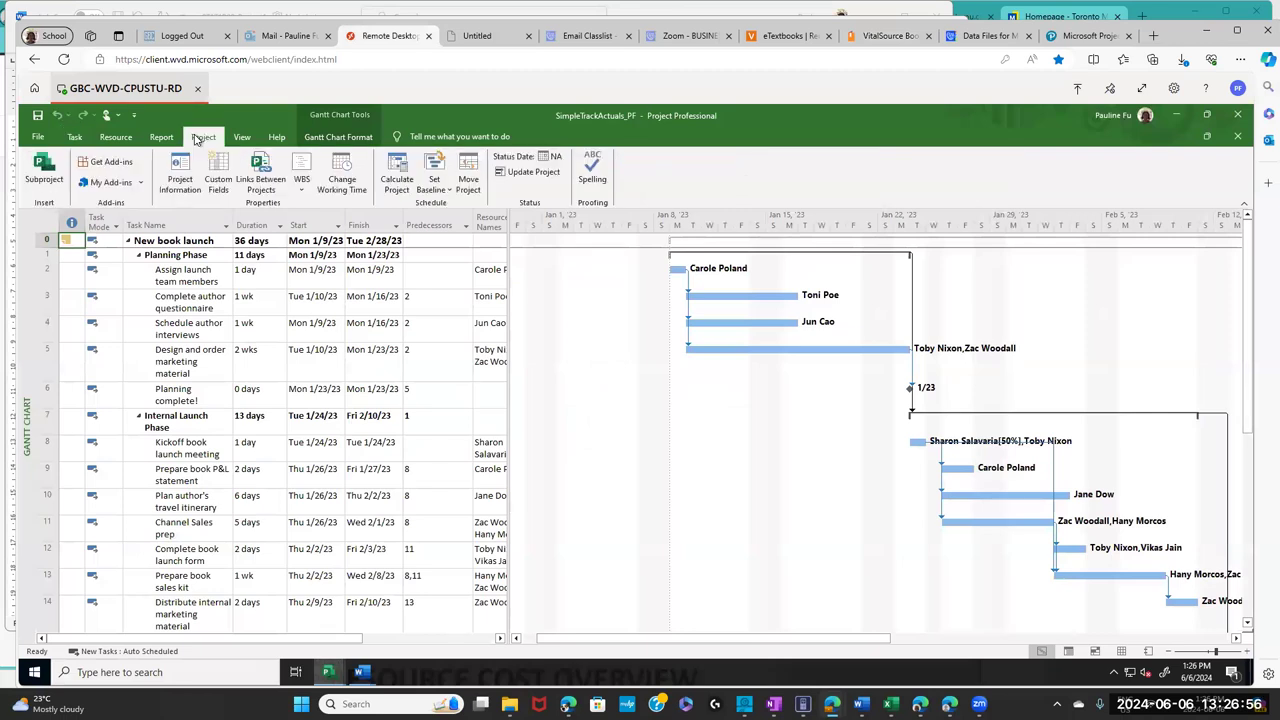
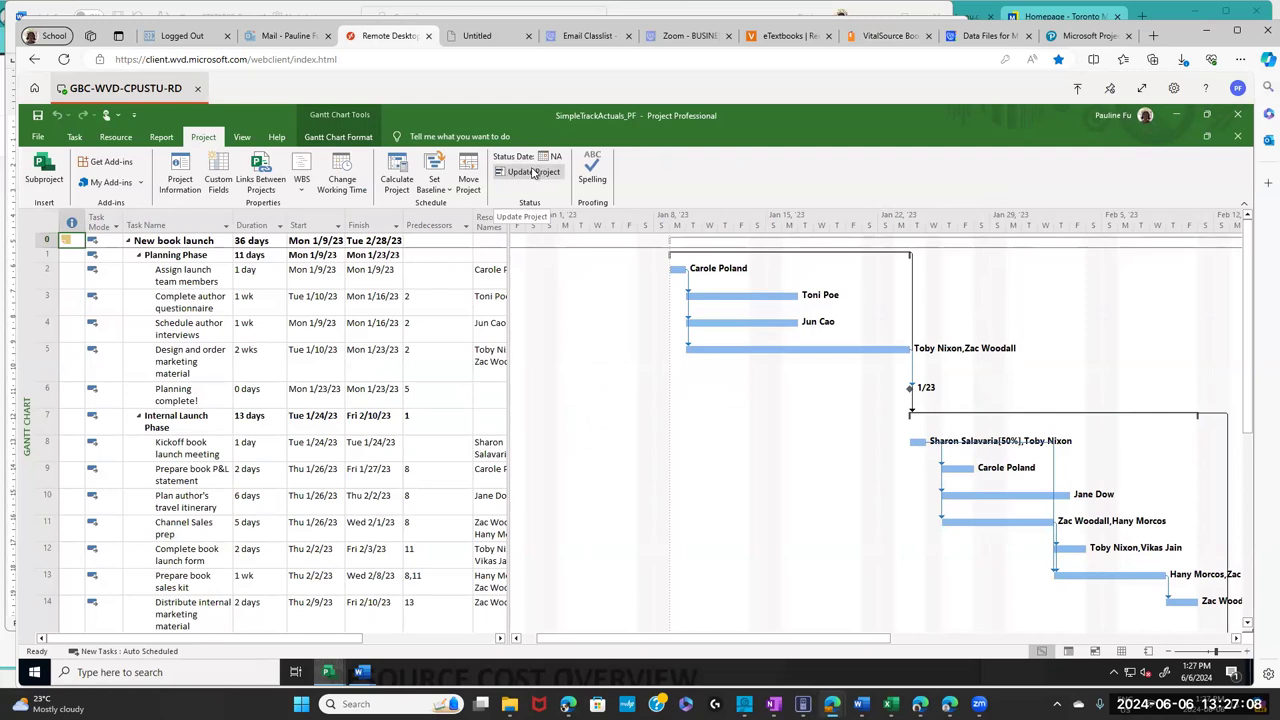
- Open Update Project and page the complete-through calendar back to January 2023
click(519, 177)
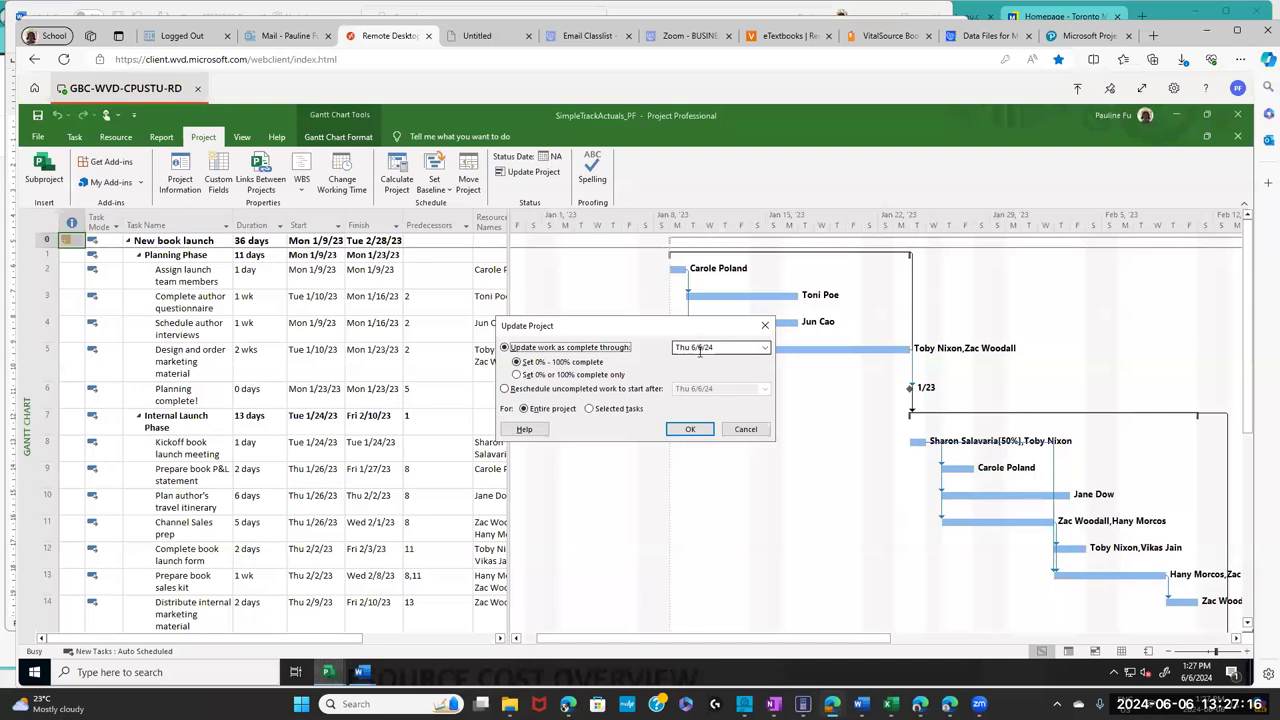
click(746, 347)
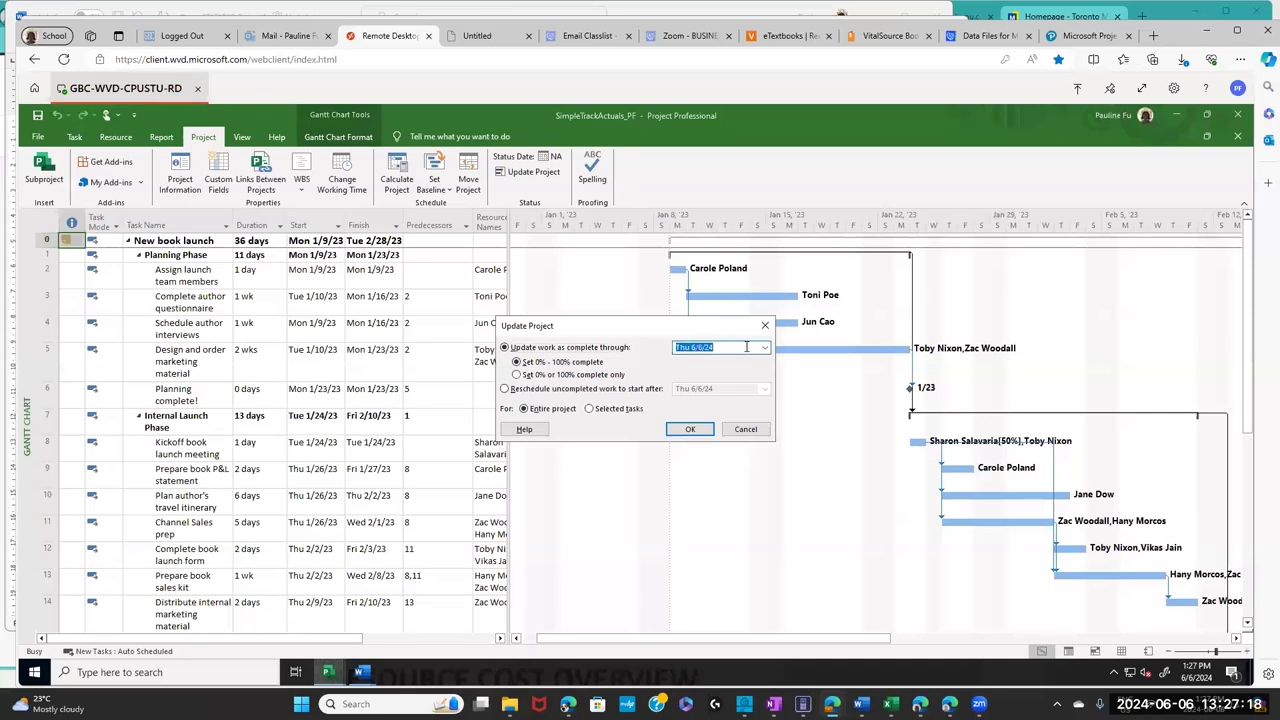
click(765, 349)
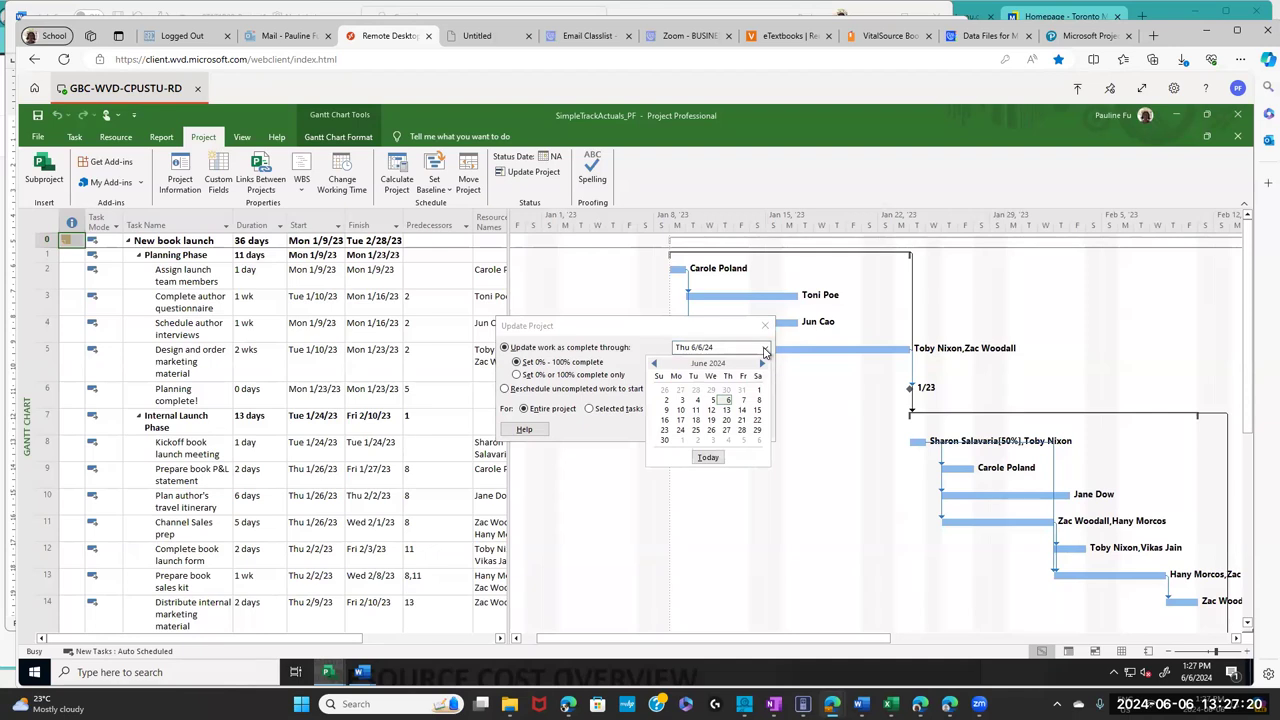
click(655, 365)
click(655, 365)
click(655, 365)
click(655, 365)
click(655, 365)
click(655, 365)
click(655, 365)
click(655, 365)
click(655, 365)
click(655, 366)
click(655, 366)
click(655, 366)
click(654, 366)
click(653, 366)
click(653, 366)
click(653, 366)
click(653, 366)
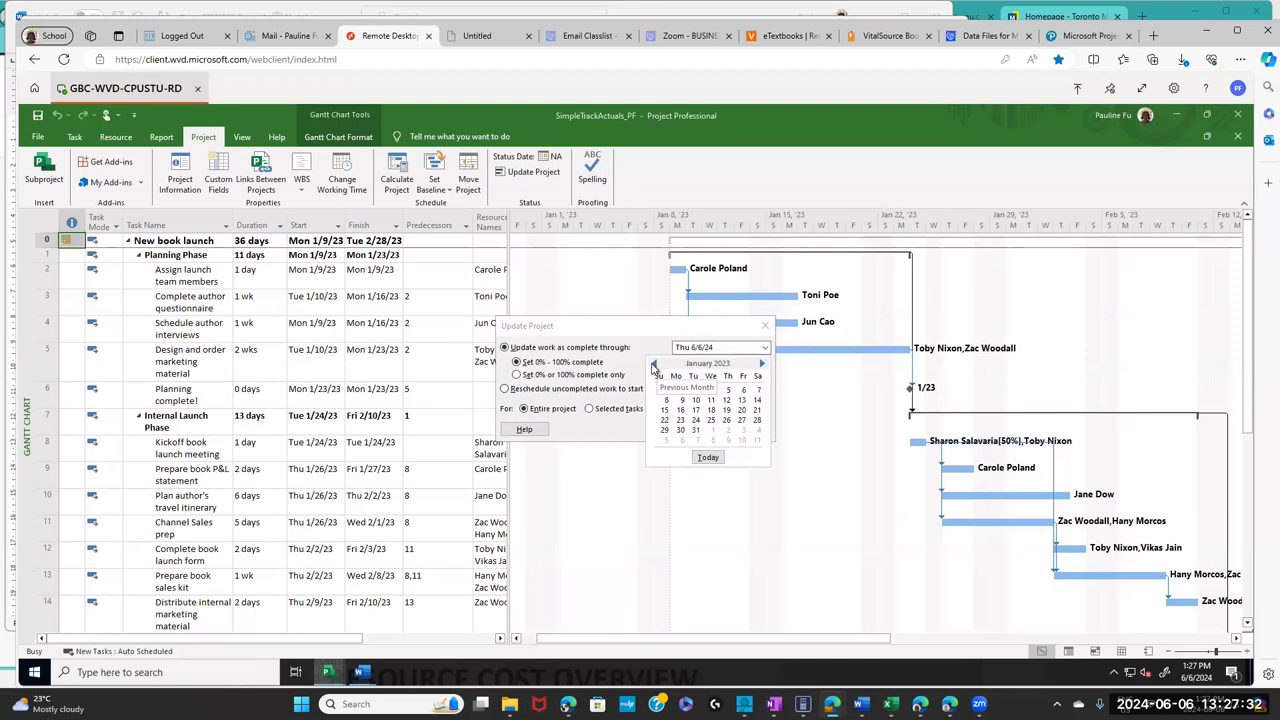
- Update work as complete through January 18, 2023 for the entire project
click(712, 411)
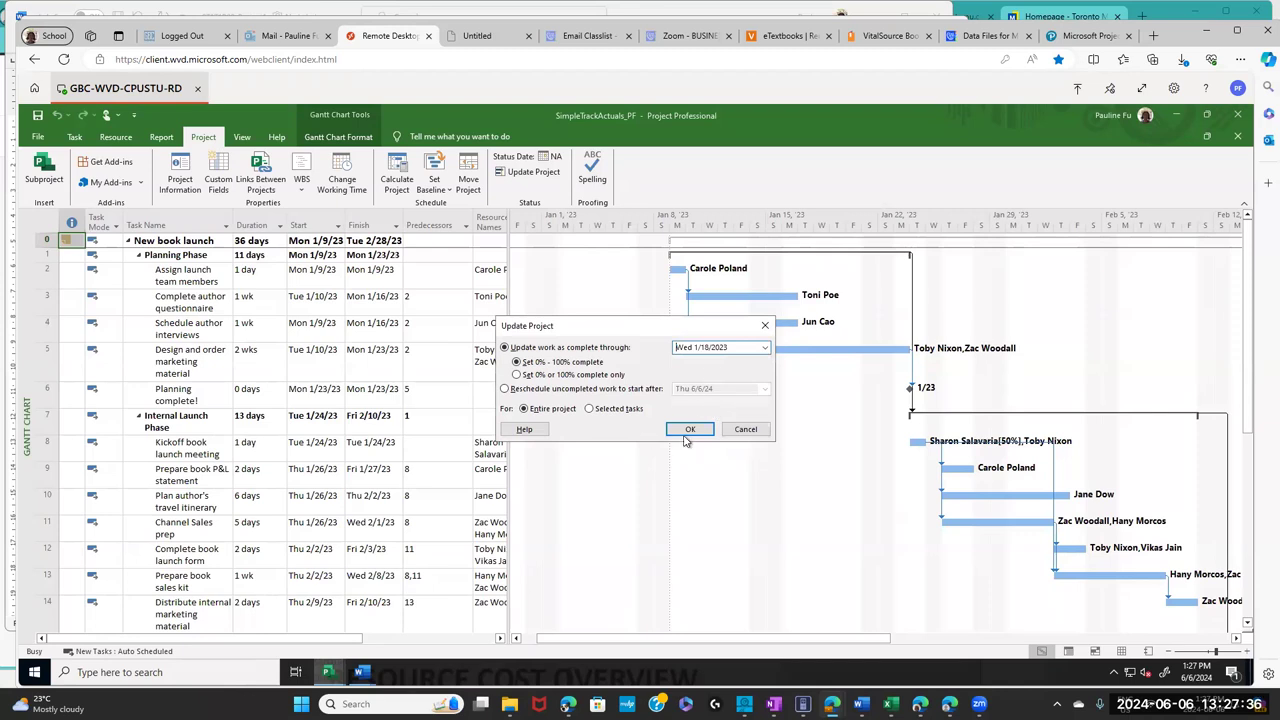
click(689, 431)
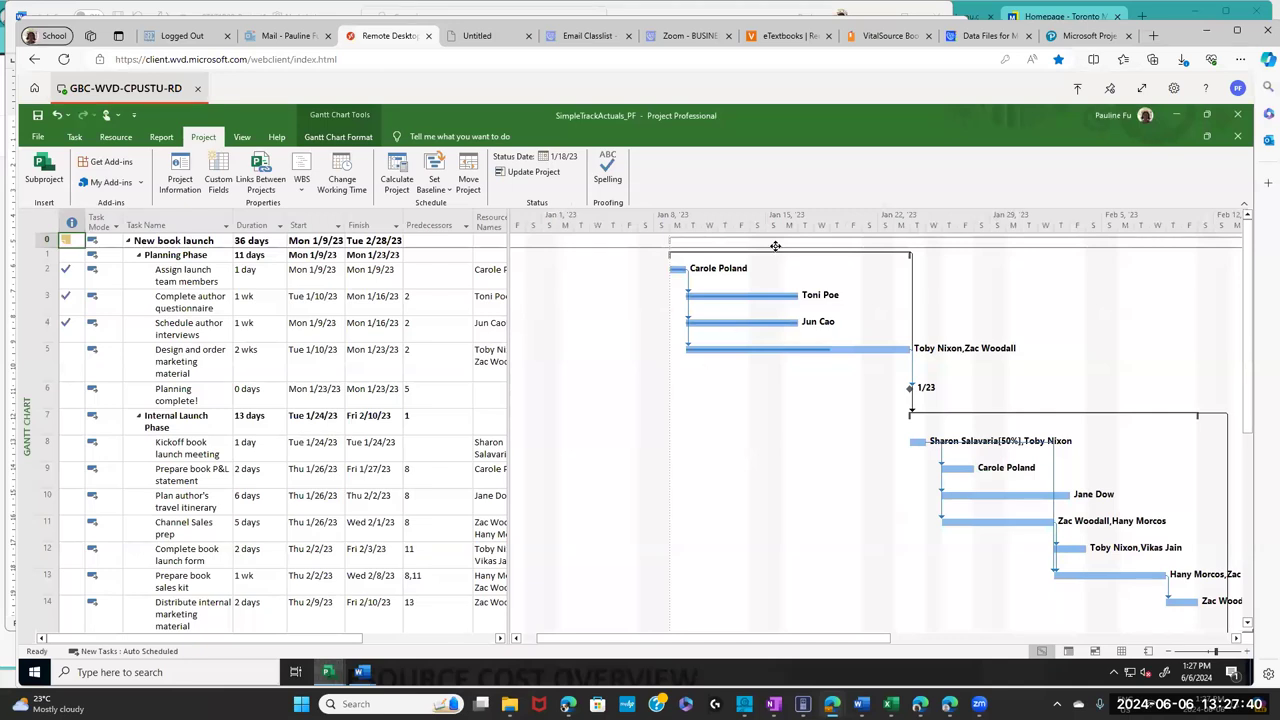
click(887, 38)
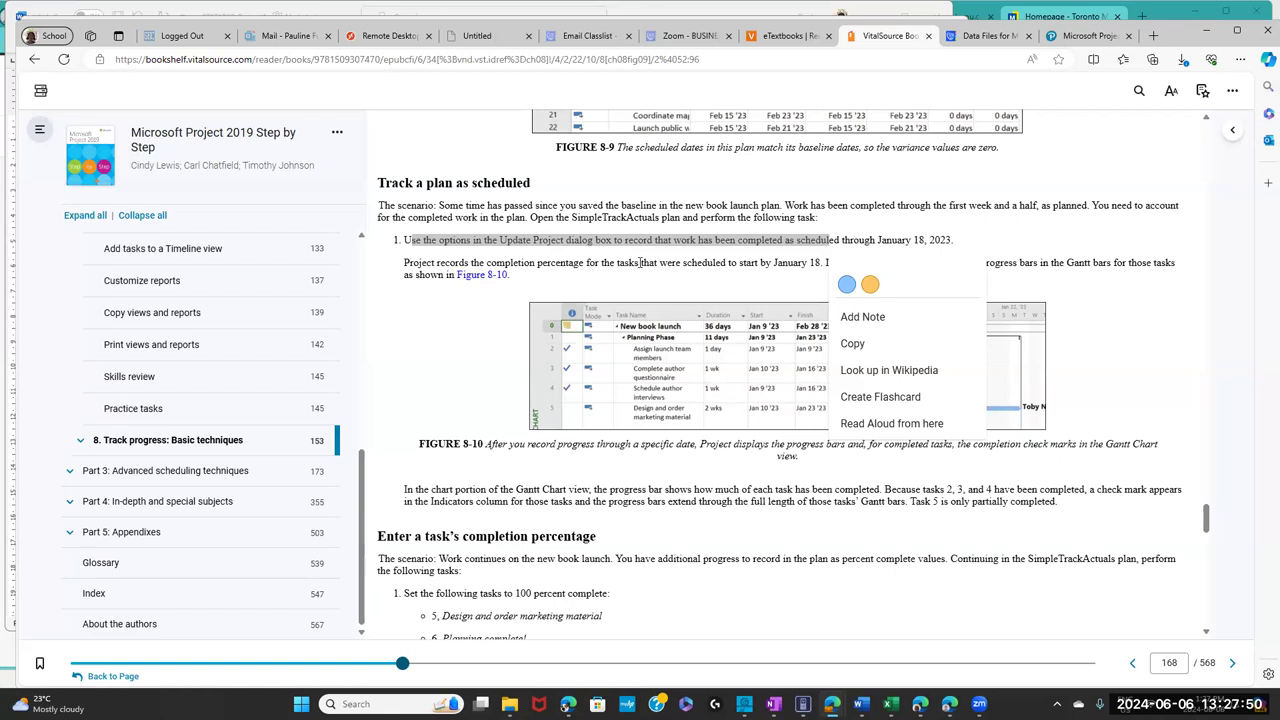
- Highlight the 'Enter a task's completion percentage' heading and its list of tasks 5, 6 and 8
click(389, 36)
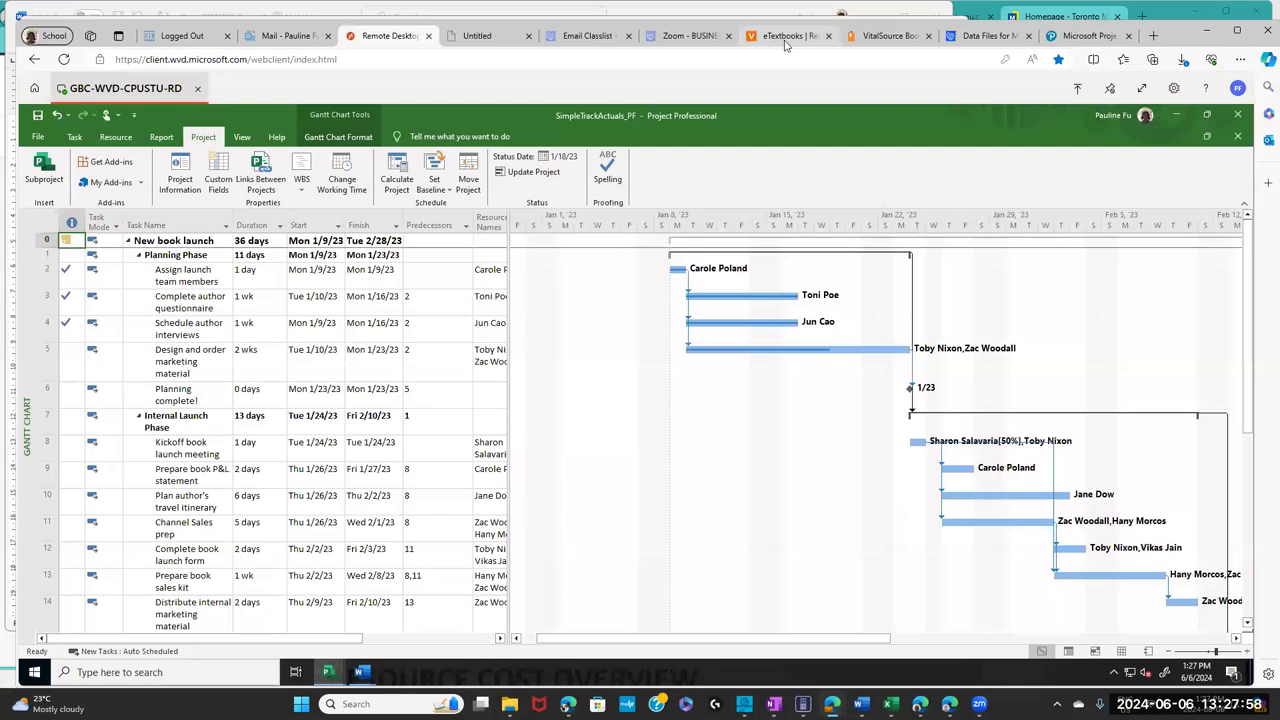
click(876, 40)
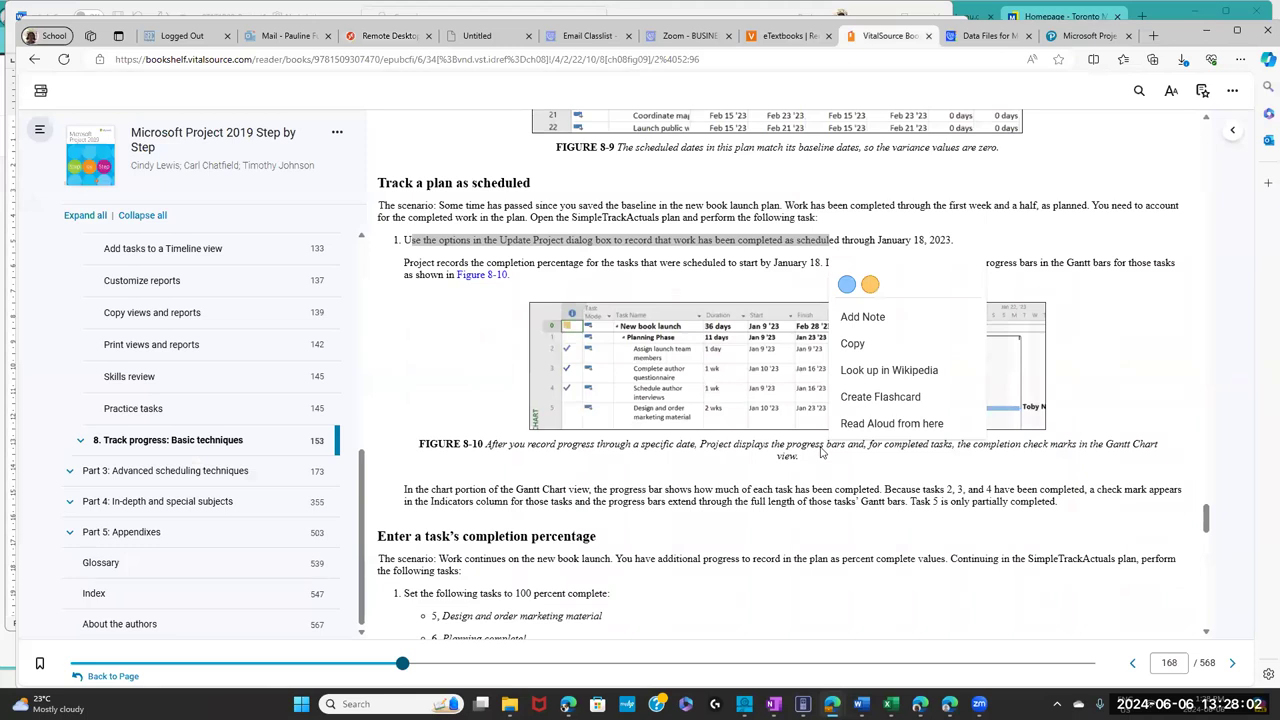
scroll(1211, 561, down, 5)
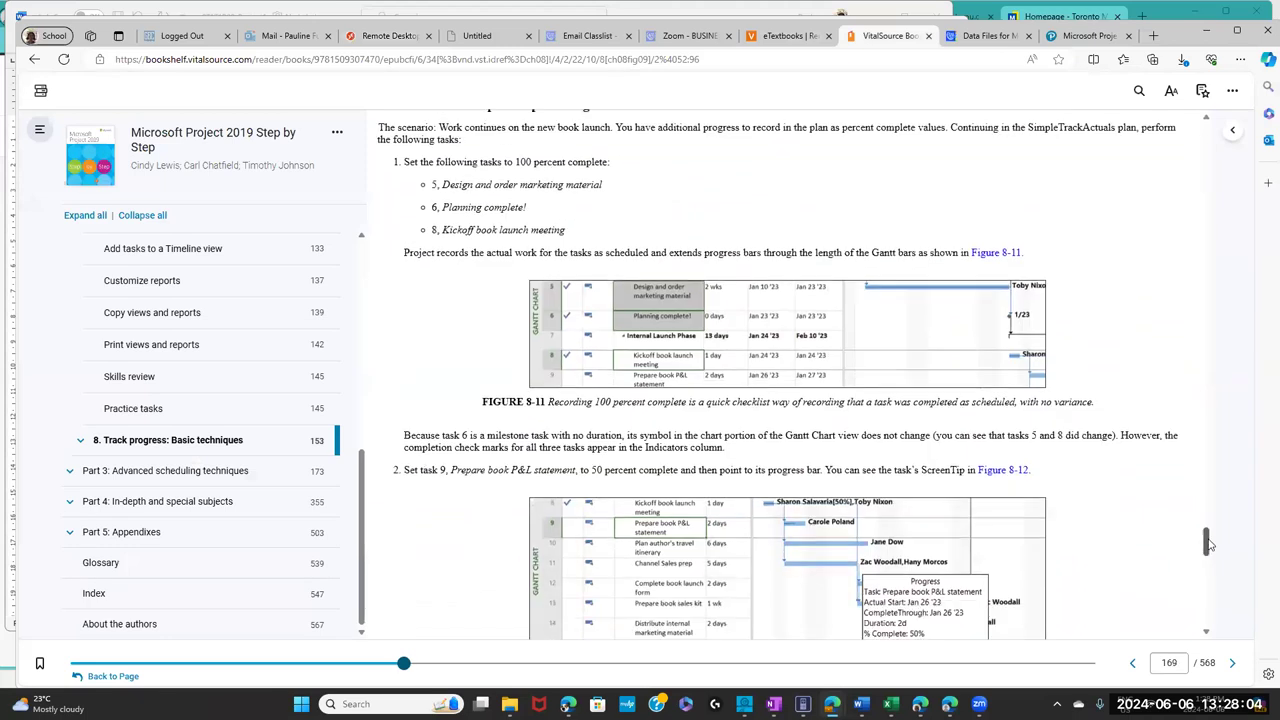
scroll(1208, 538, up, 2)
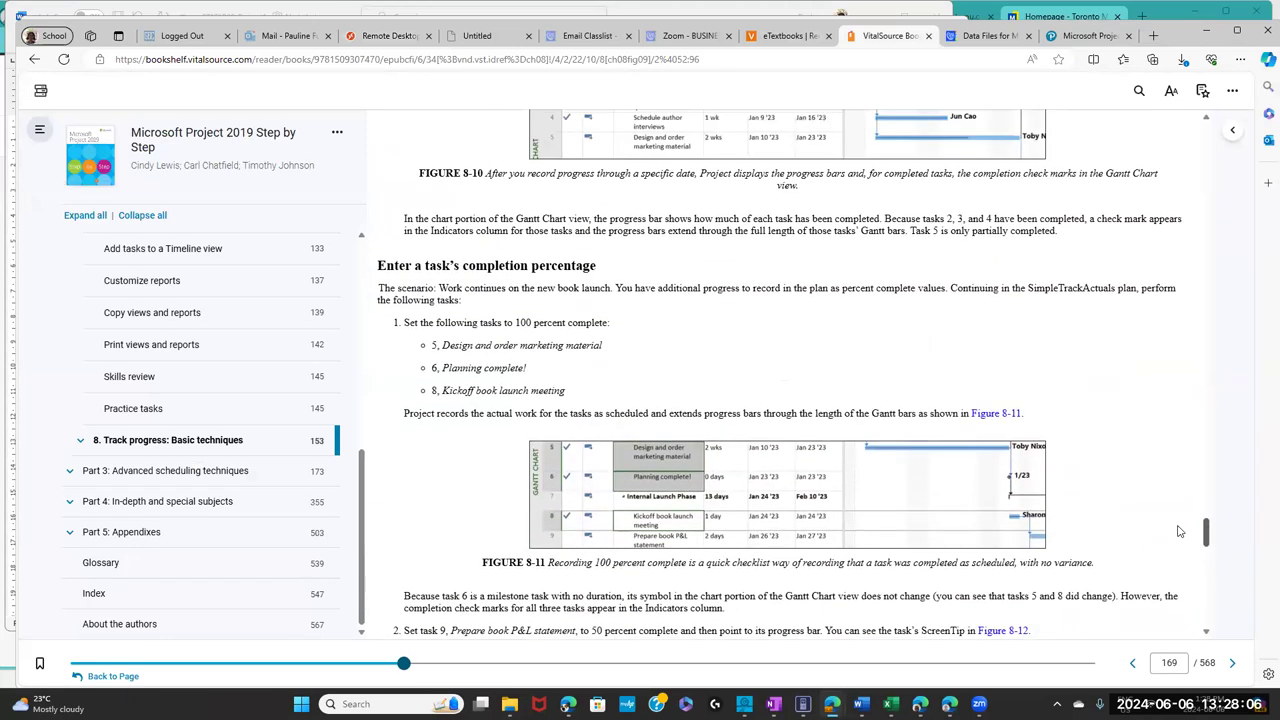
drag(386, 265, 594, 266)
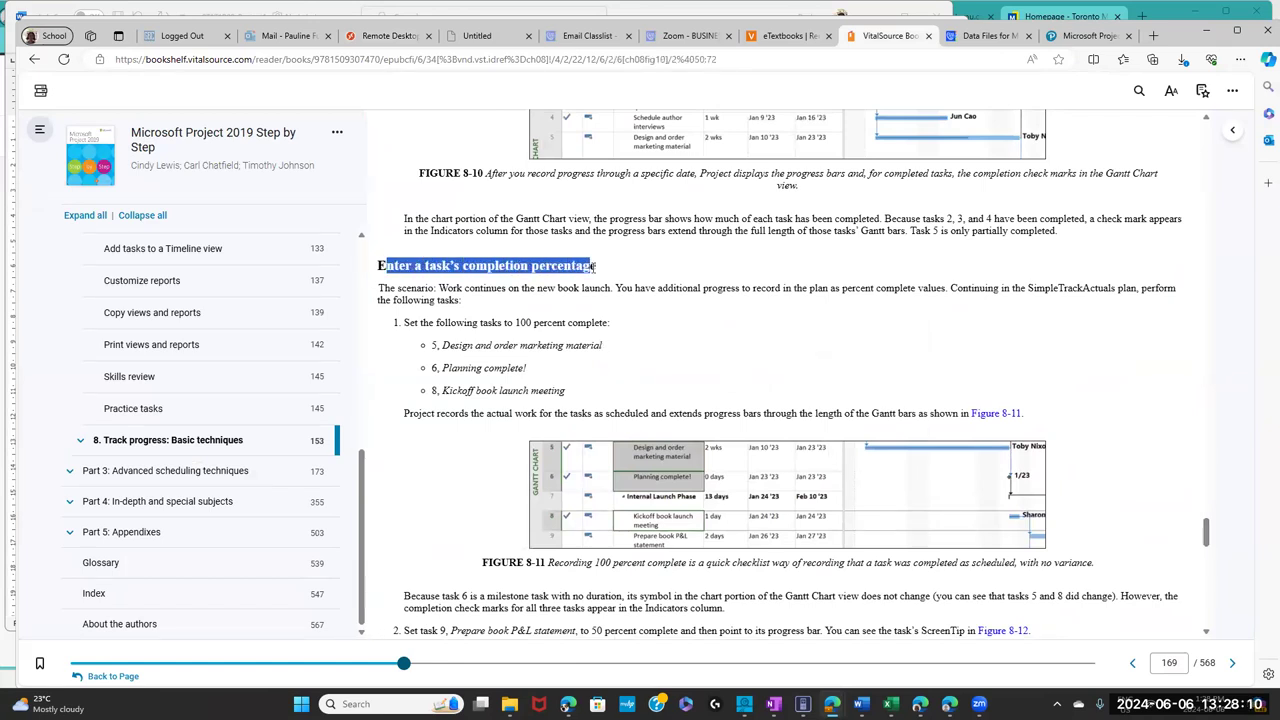
click(418, 323)
drag(409, 322, 576, 393)
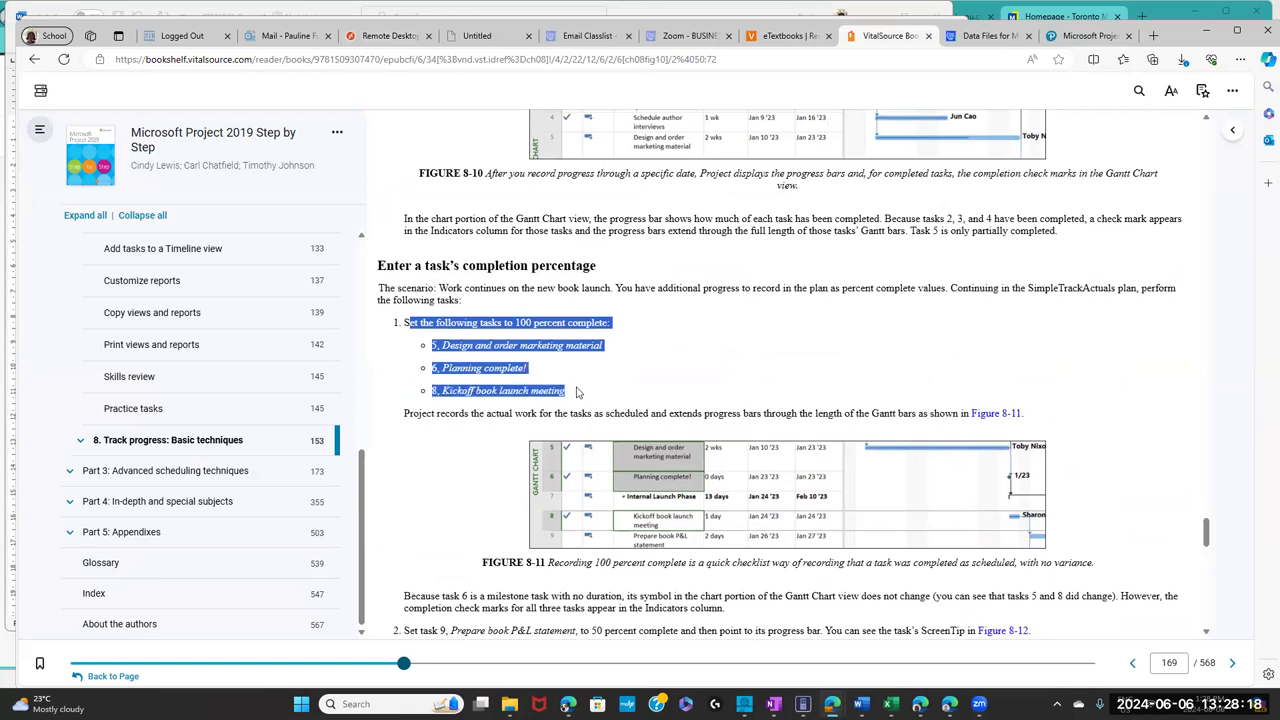
drag(576, 392, 576, 392)
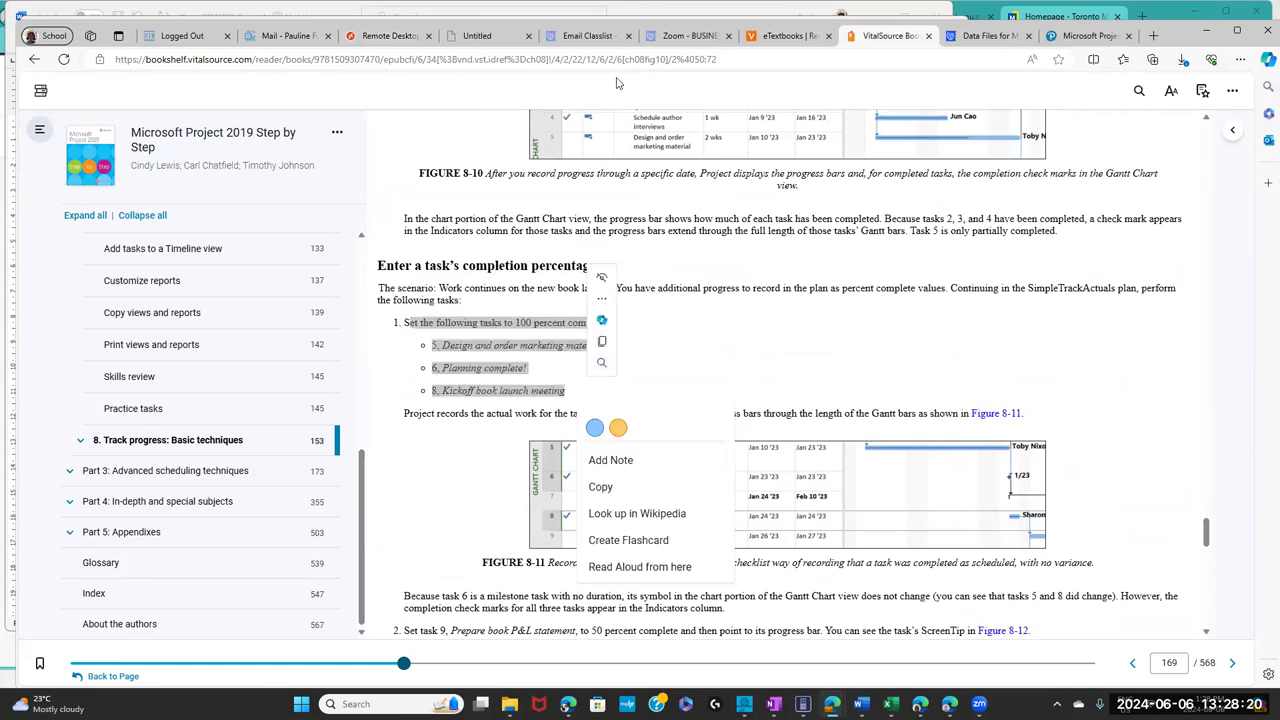
- Set Design and order marketing material, Planning complete! and Kickoff book launch meeting to 100% complete
click(388, 36)
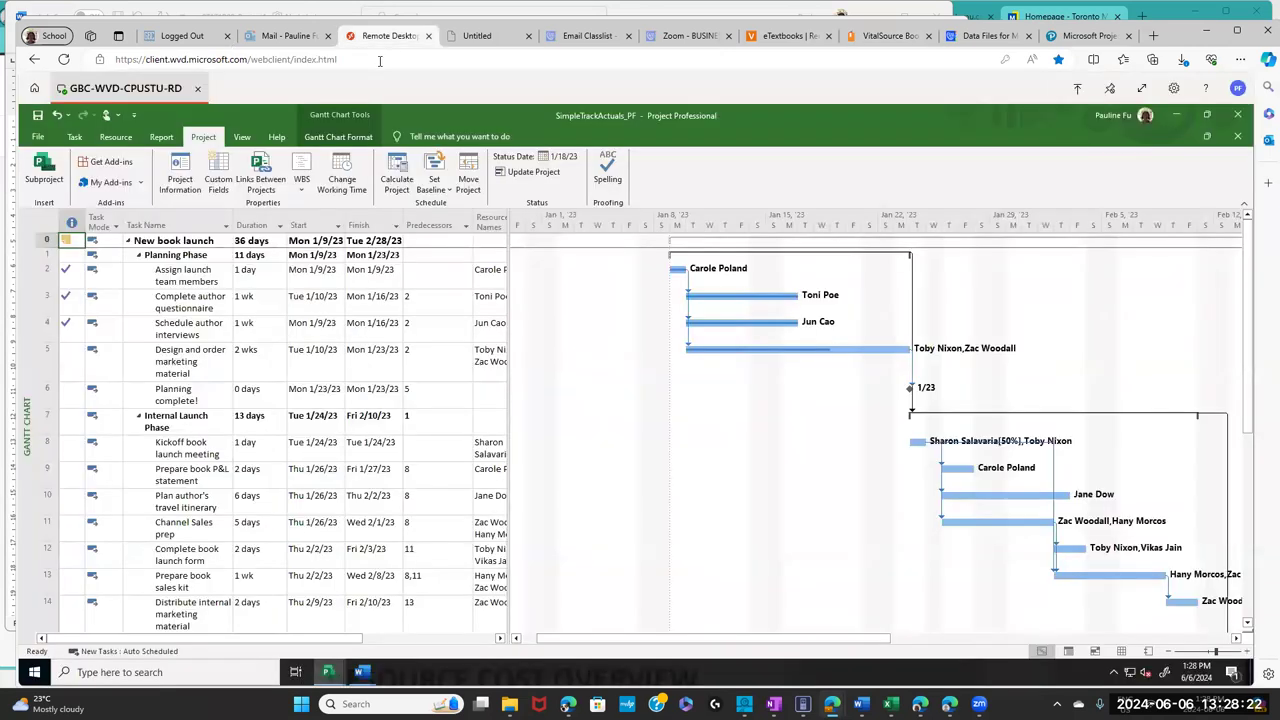
click(40, 360)
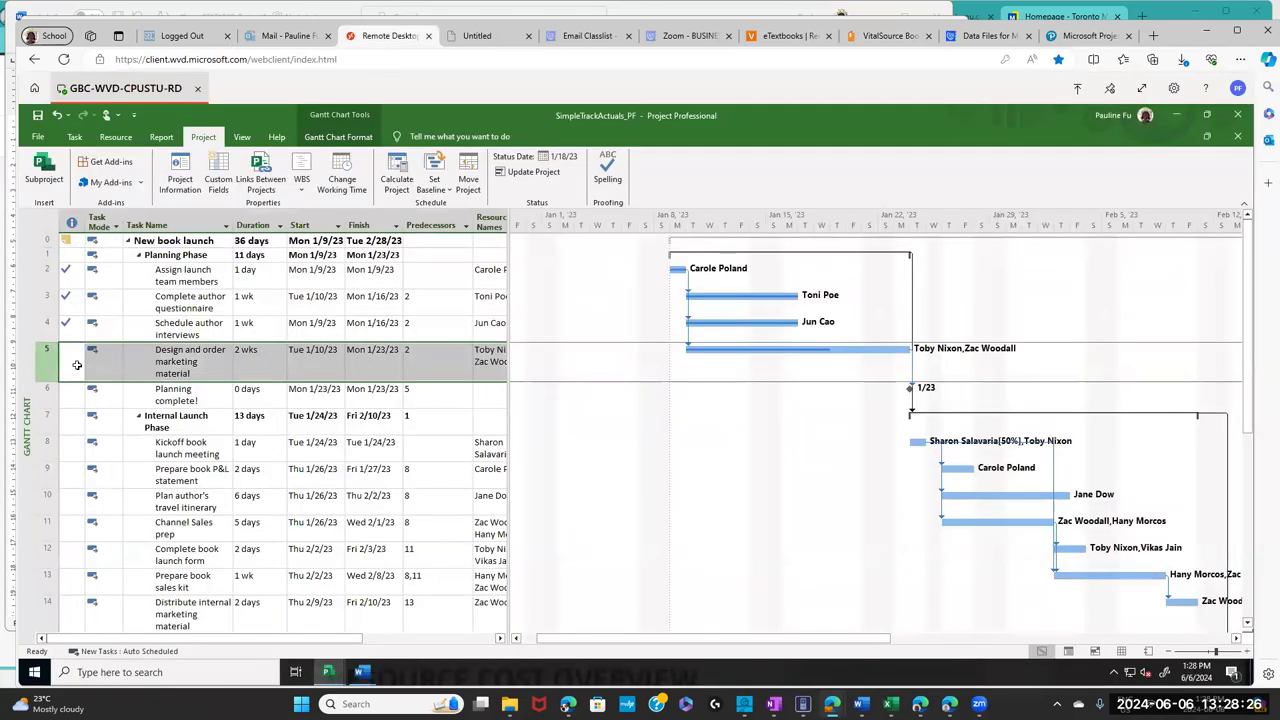
click(76, 141)
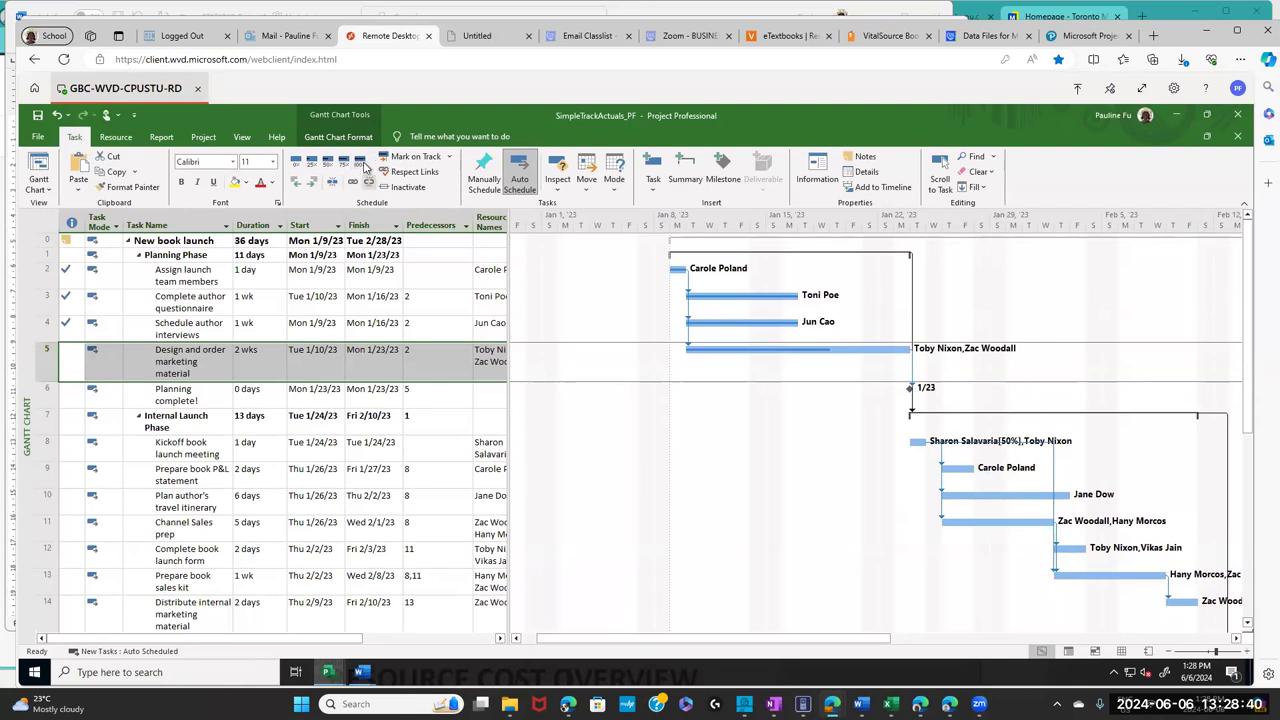
click(361, 163)
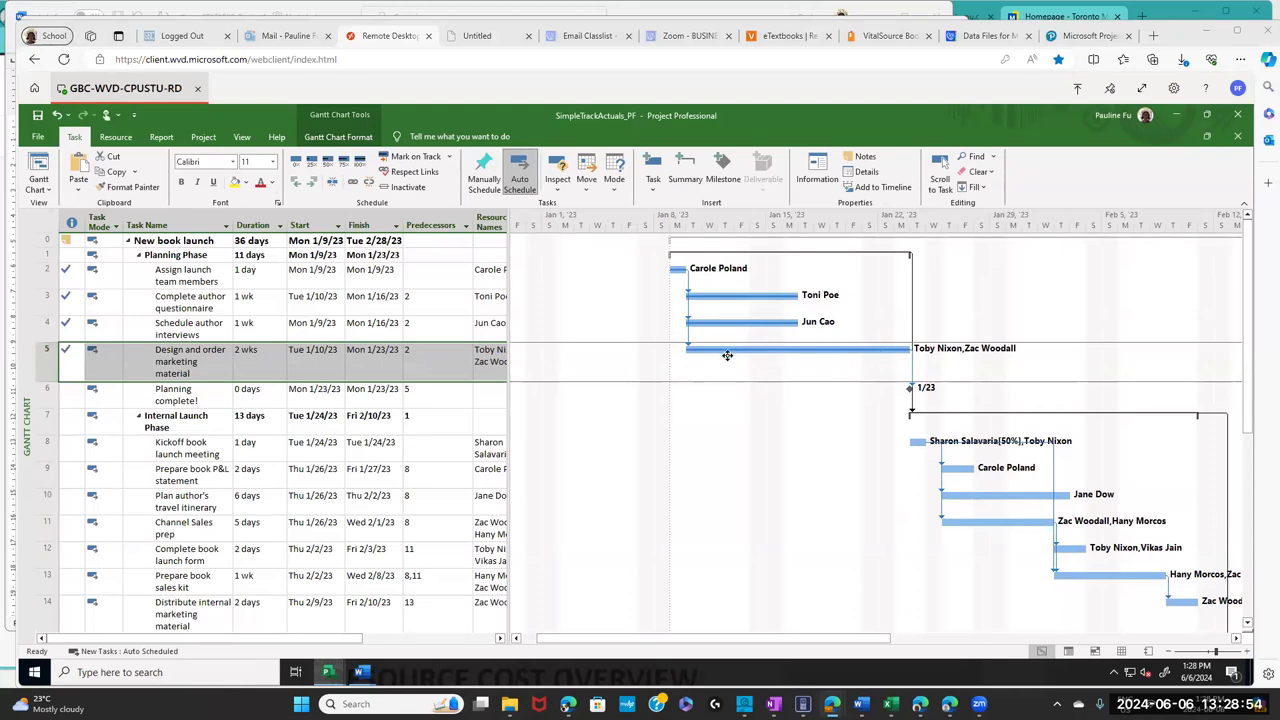
mouse_move(902, 352)
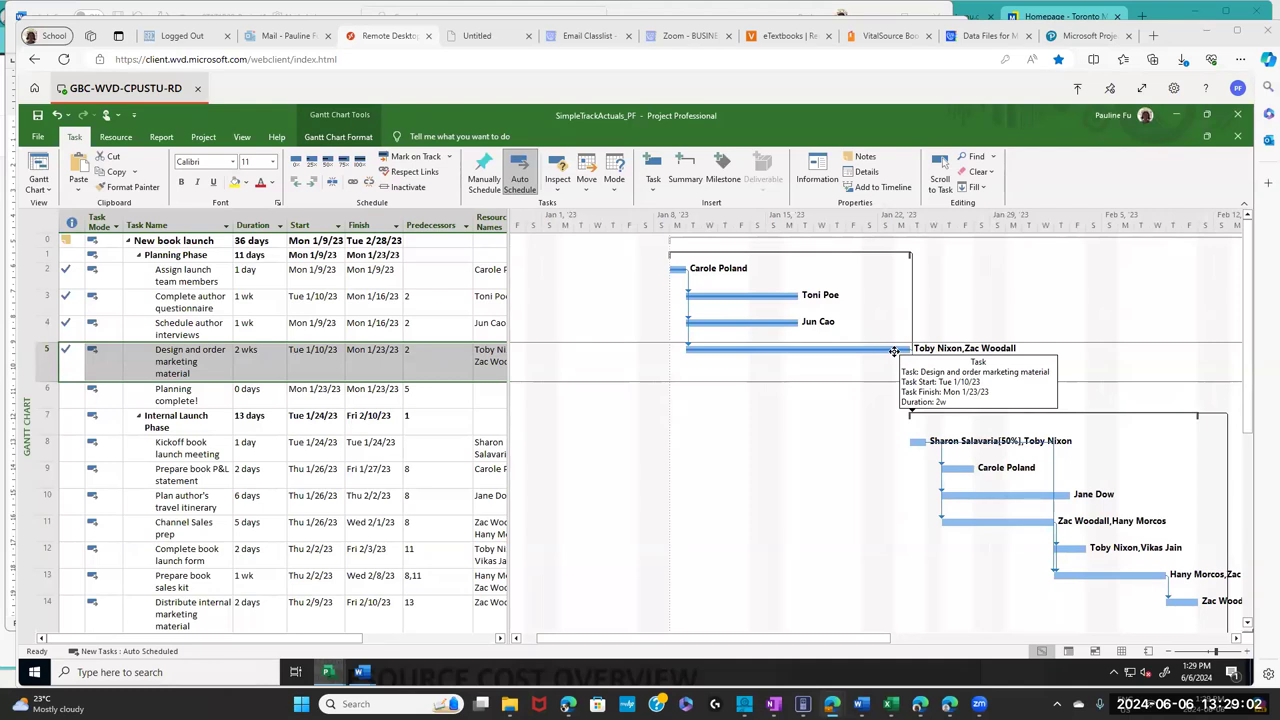
click(46, 400)
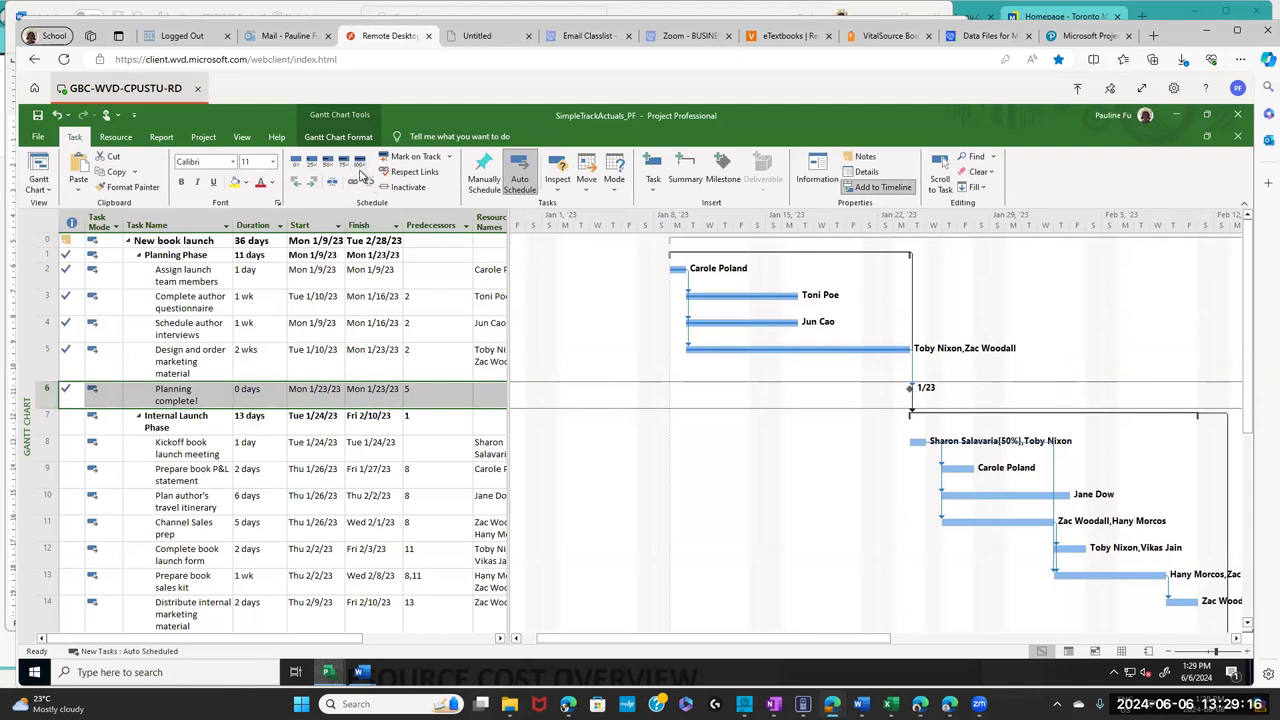
click(47, 448)
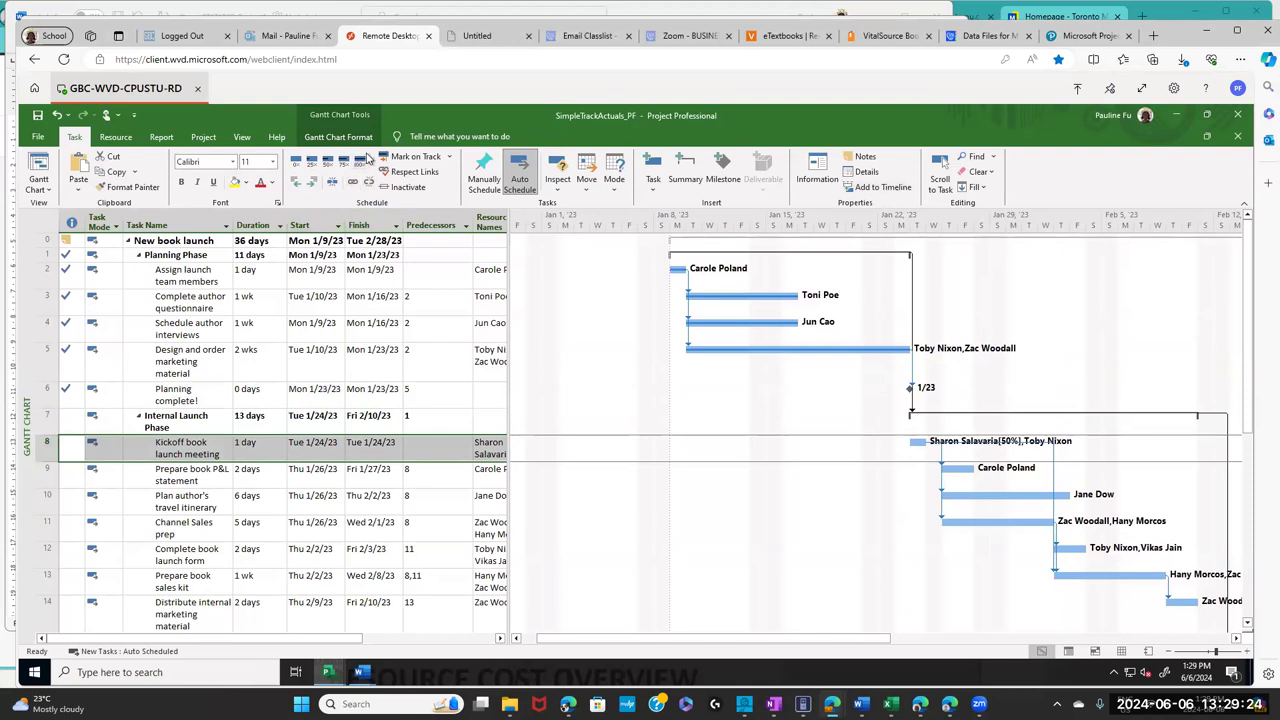
click(360, 163)
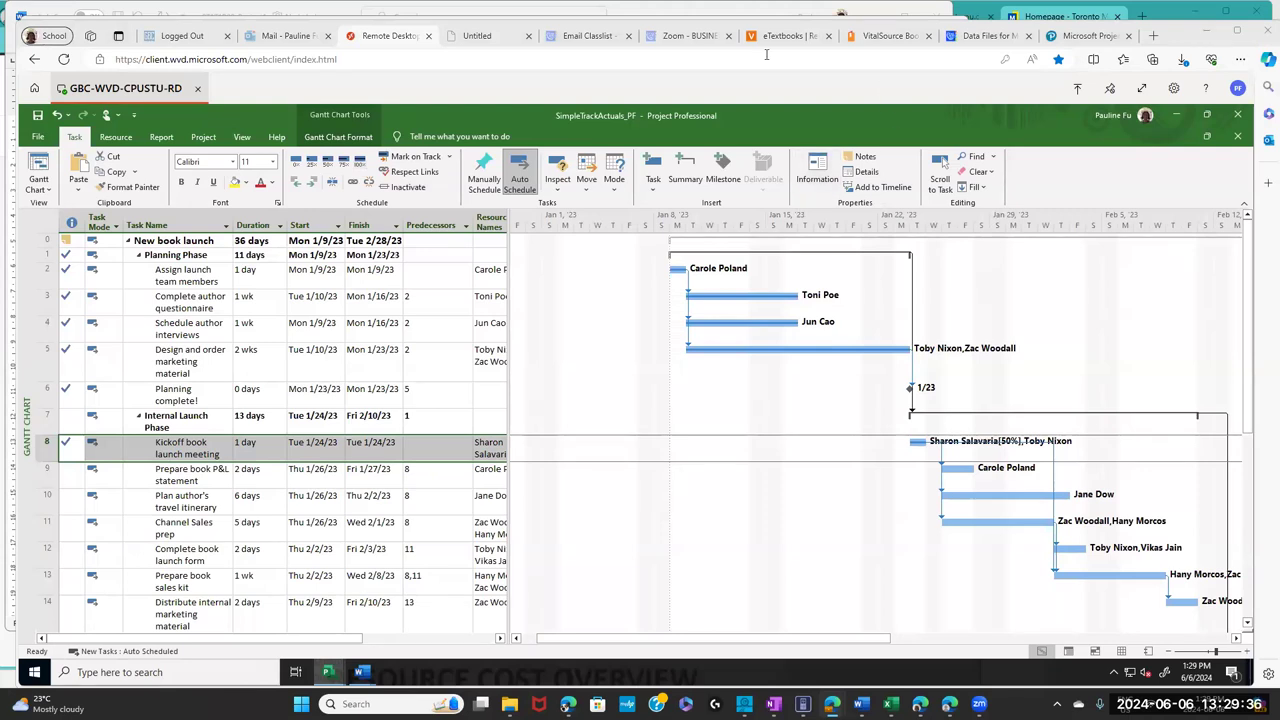
- Highlight the textbook step setting task 9, Prepare book P&L statement, to 50 percent complete
click(880, 36)
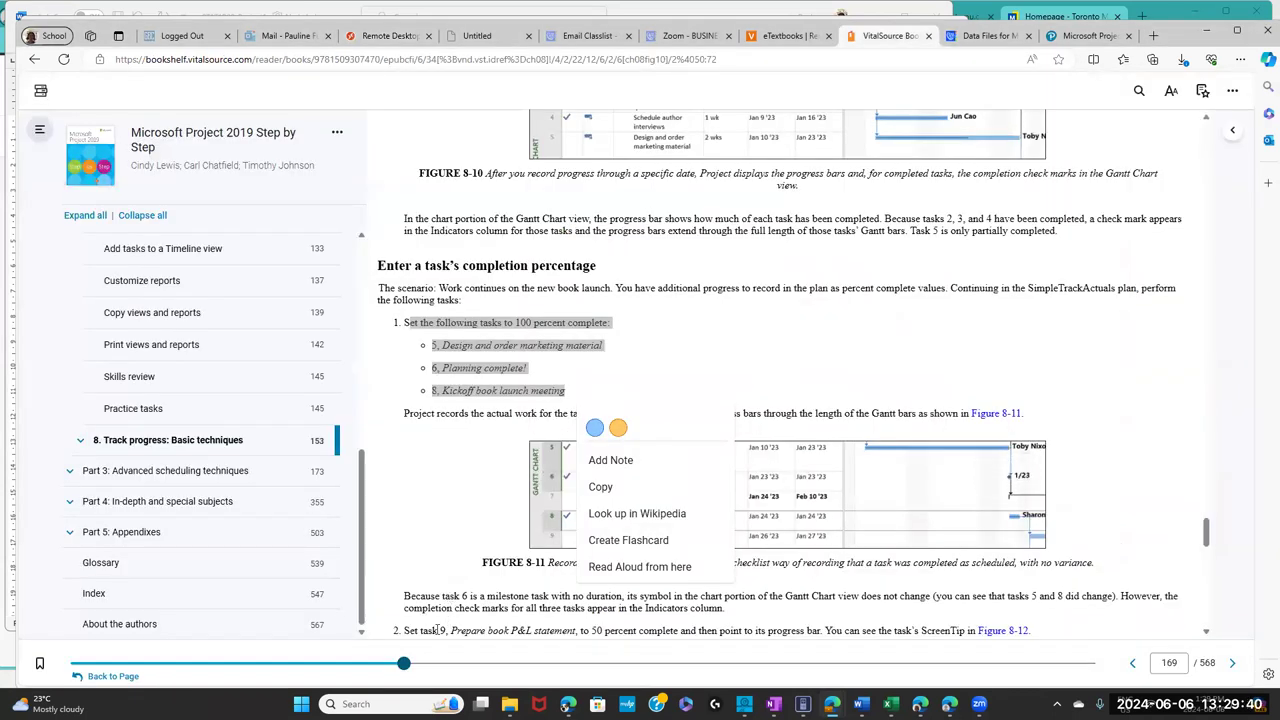
click(600, 515)
scroll(600, 515, down, 1)
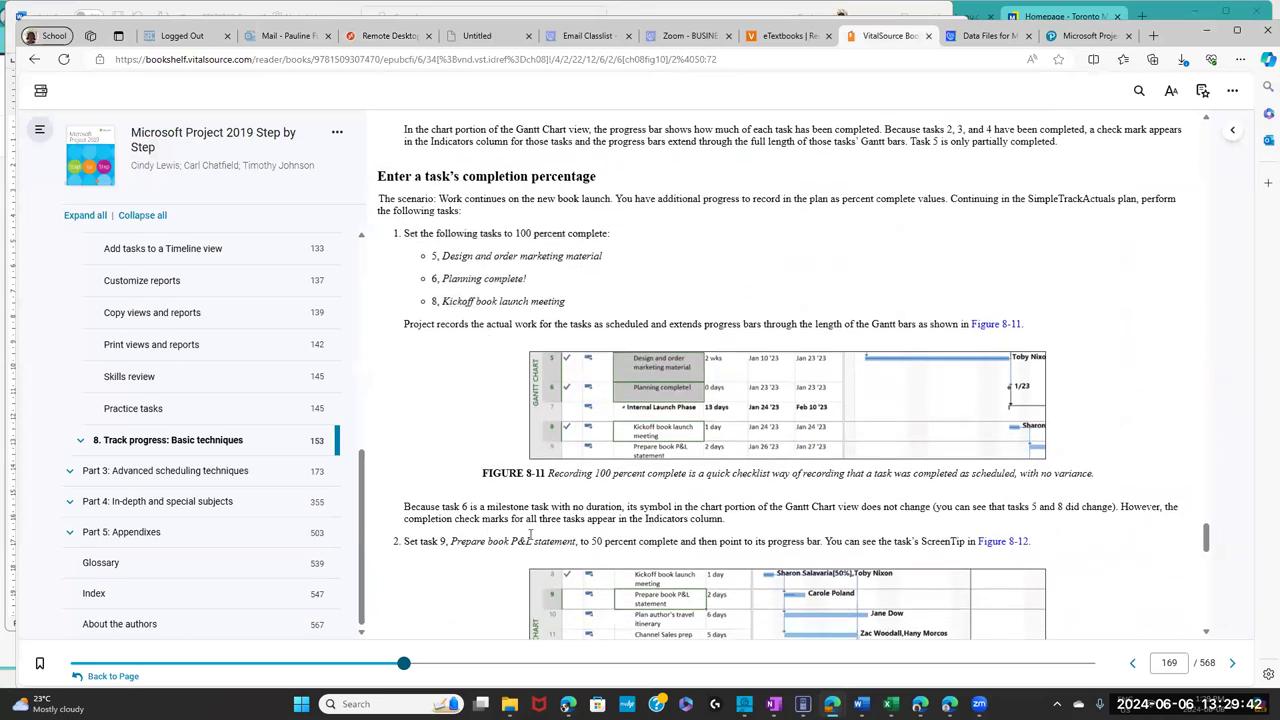
drag(422, 537, 648, 541)
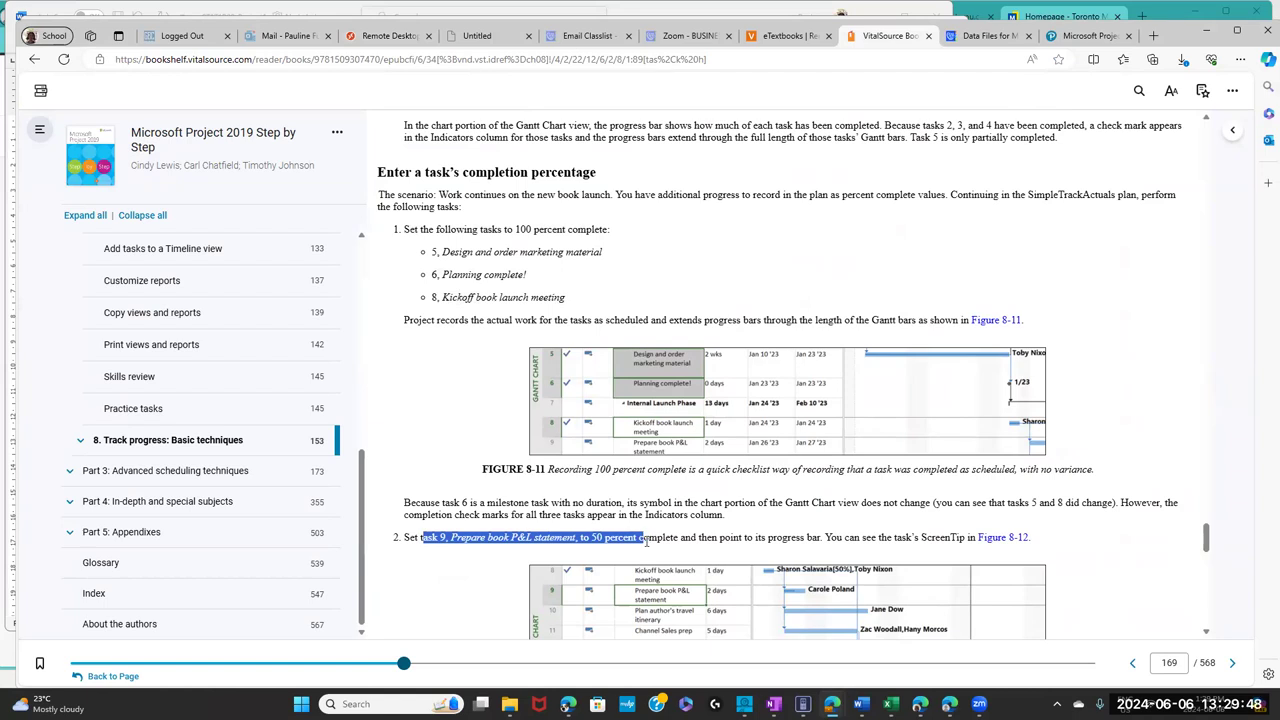
- Select task 9, Prepare book P&L statement, and mark it 50% complete
click(403, 38)
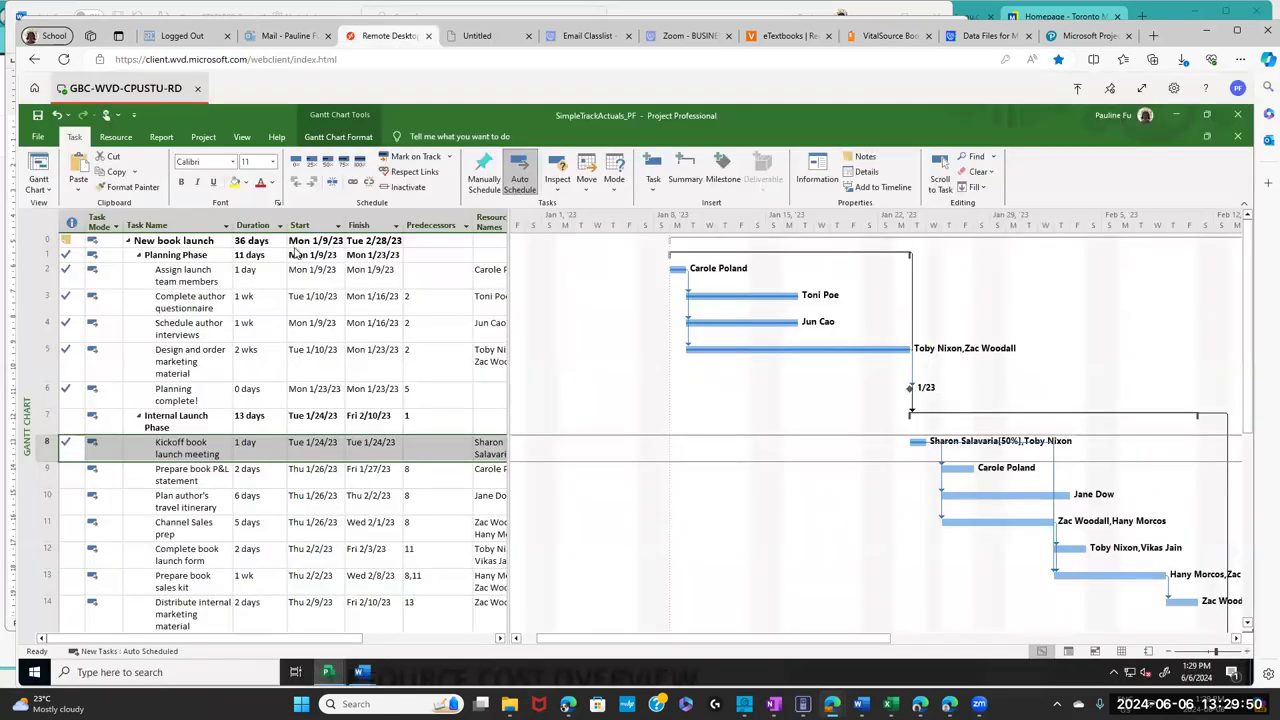
click(45, 475)
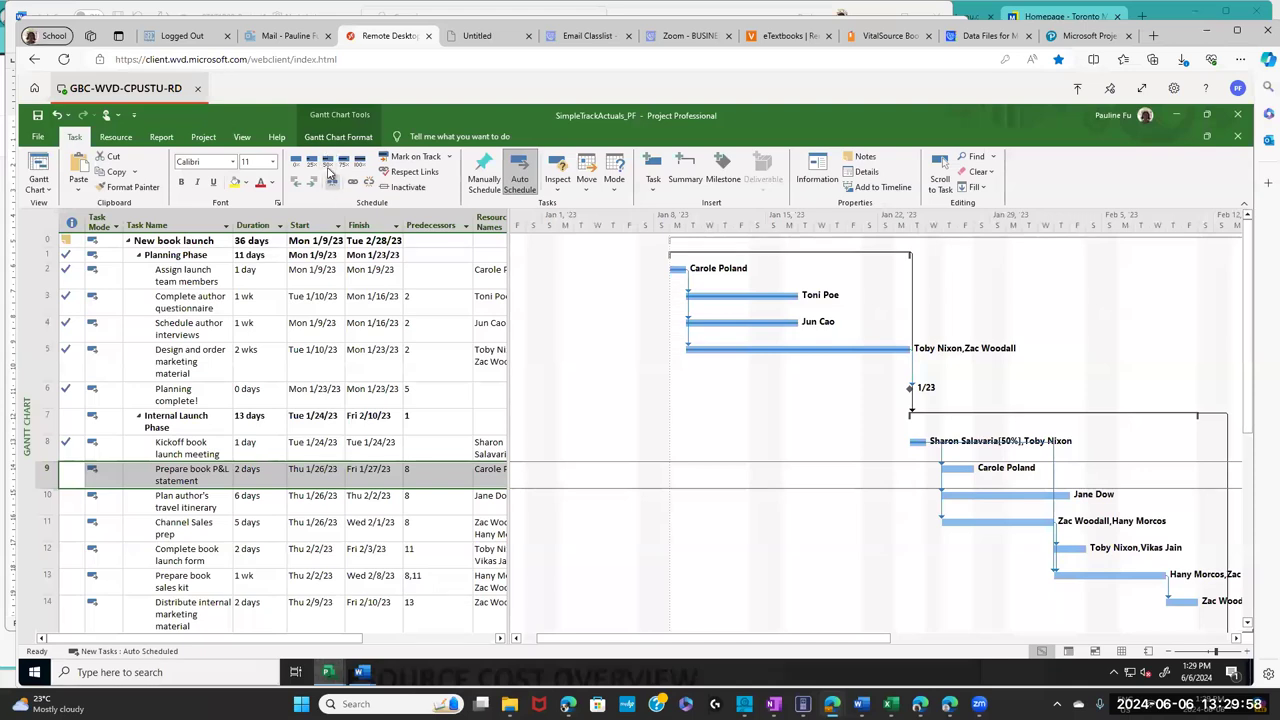
click(329, 161)
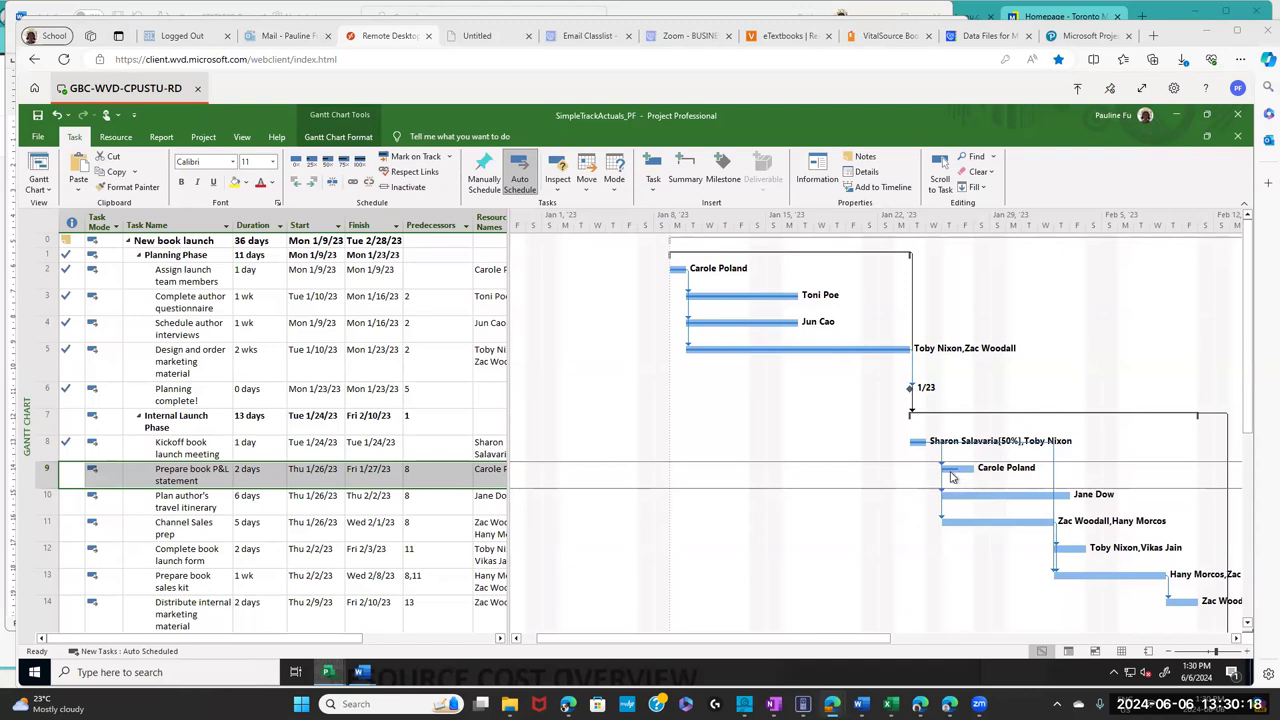
- Highlight the 'Enter actual values for tasks' heading and its step recording 24 hours on task 9
click(885, 37)
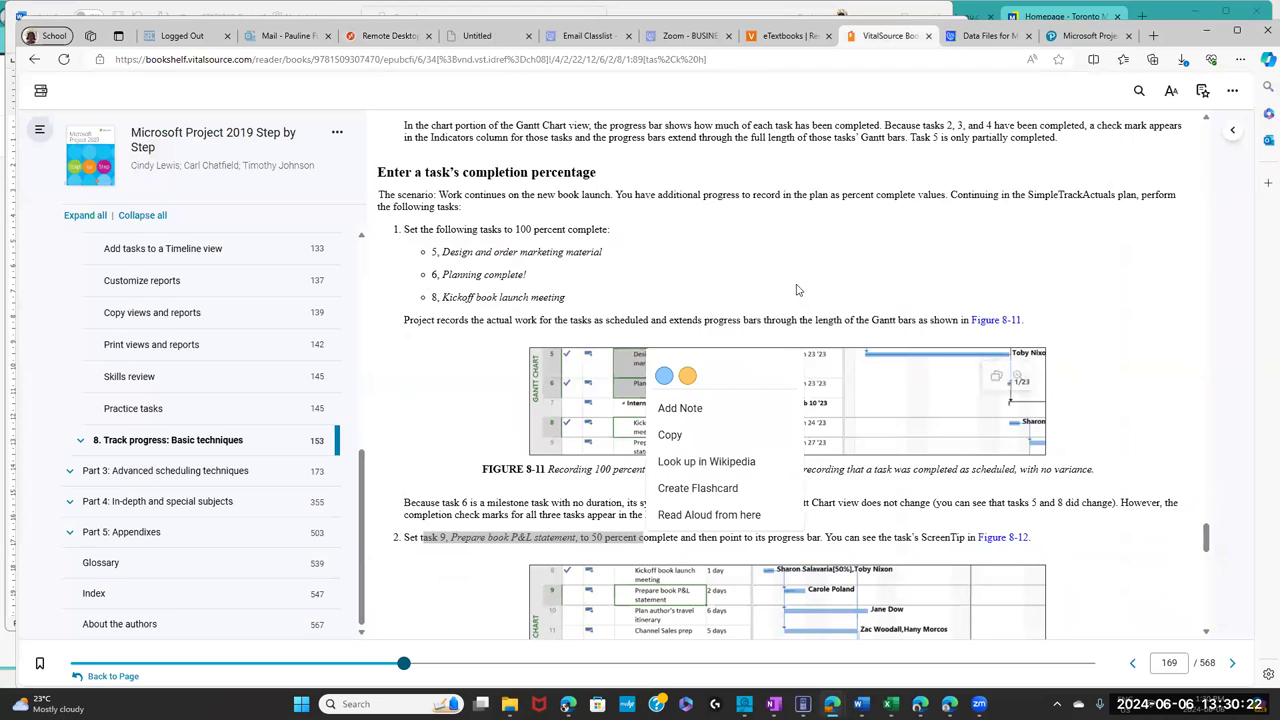
click(797, 290)
drag(1206, 537, 1206, 562)
drag(563, 386, 357, 383)
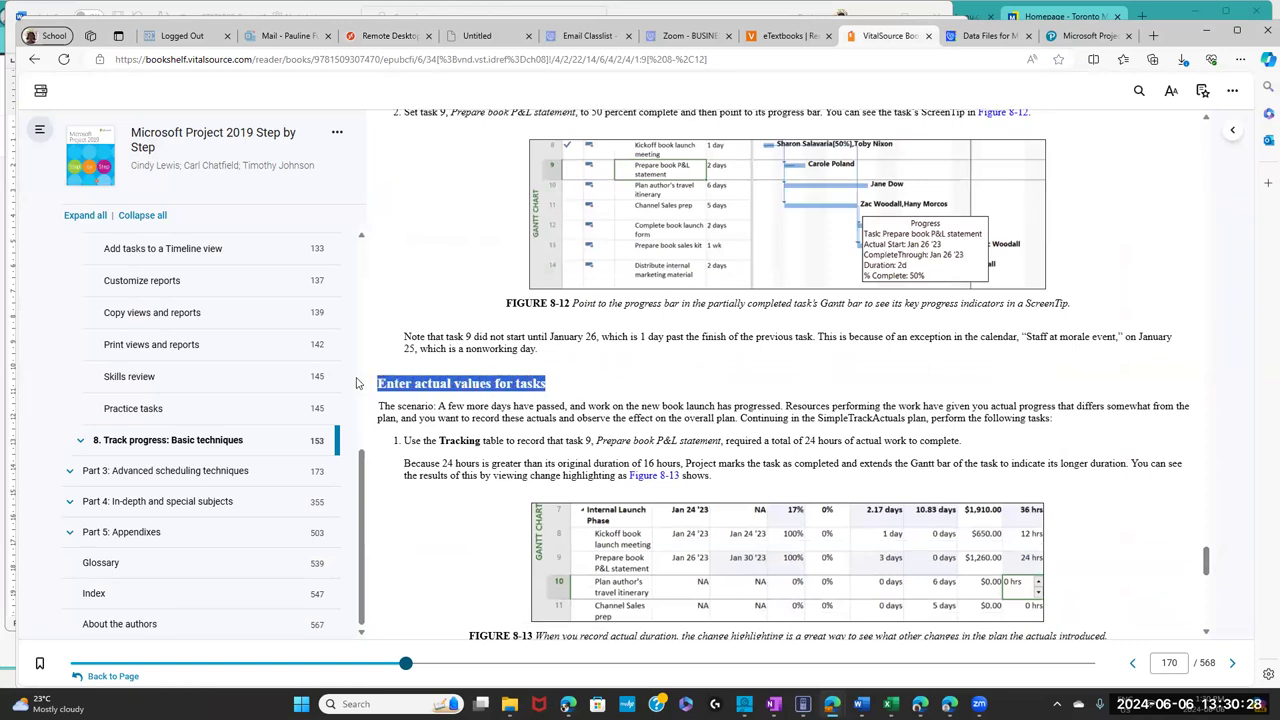
click(578, 456)
drag(425, 440, 879, 436)
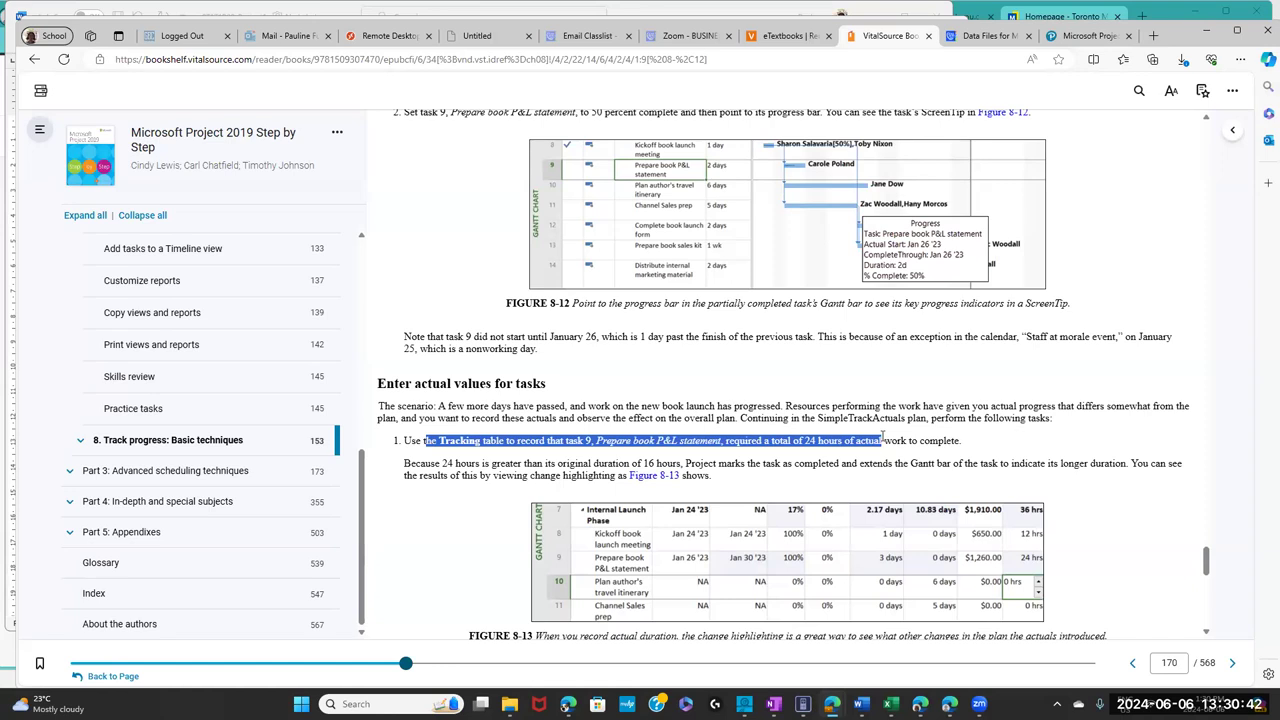
- Switch the task sheet to the Tracking table
click(363, 38)
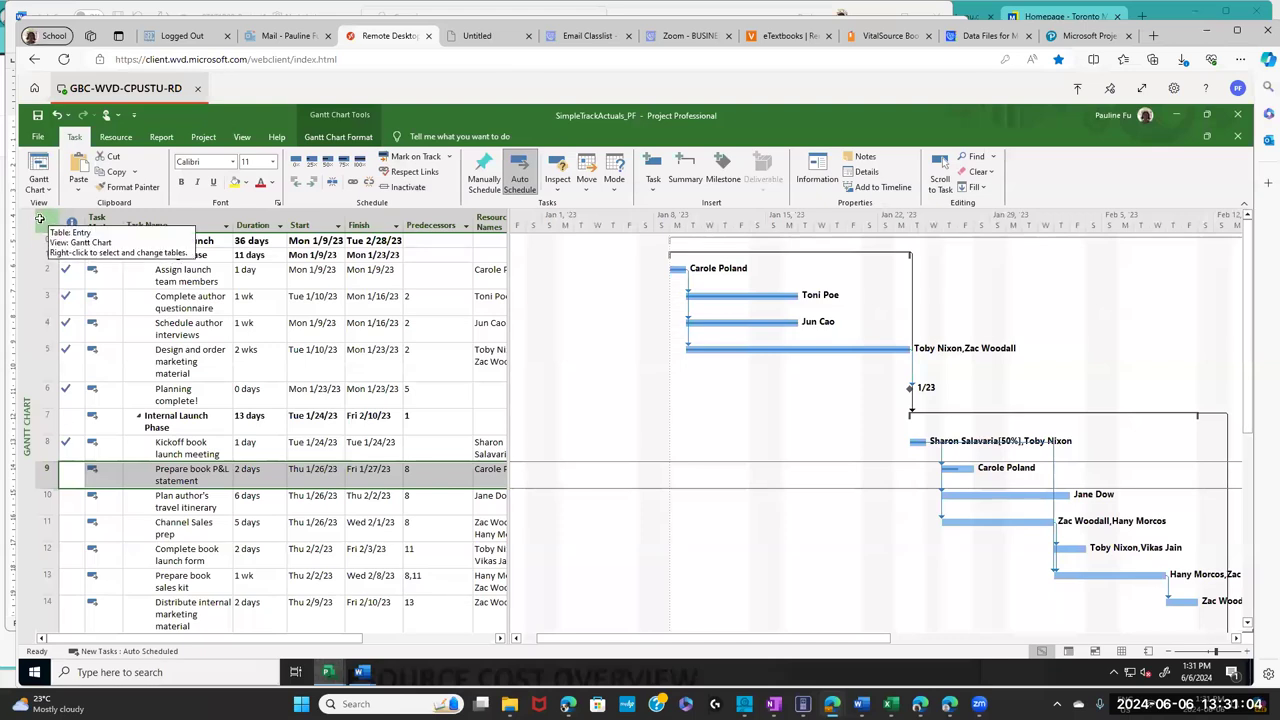
right_click(46, 225)
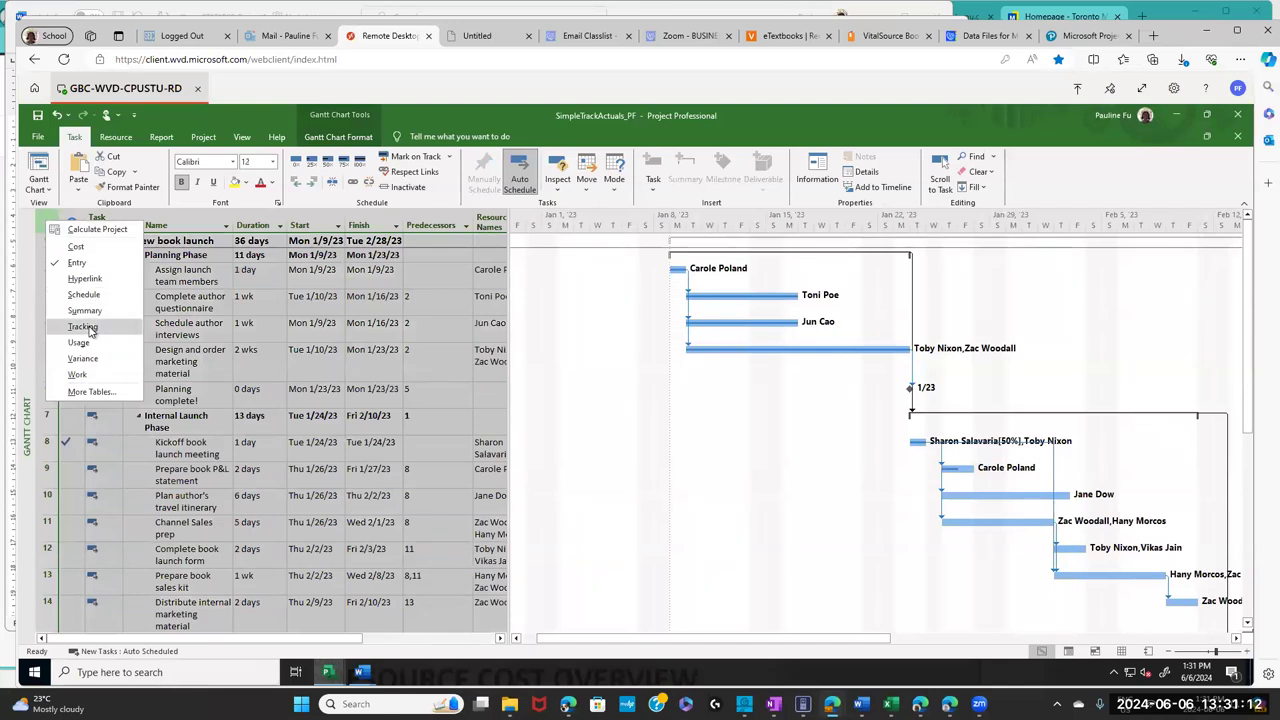
click(84, 327)
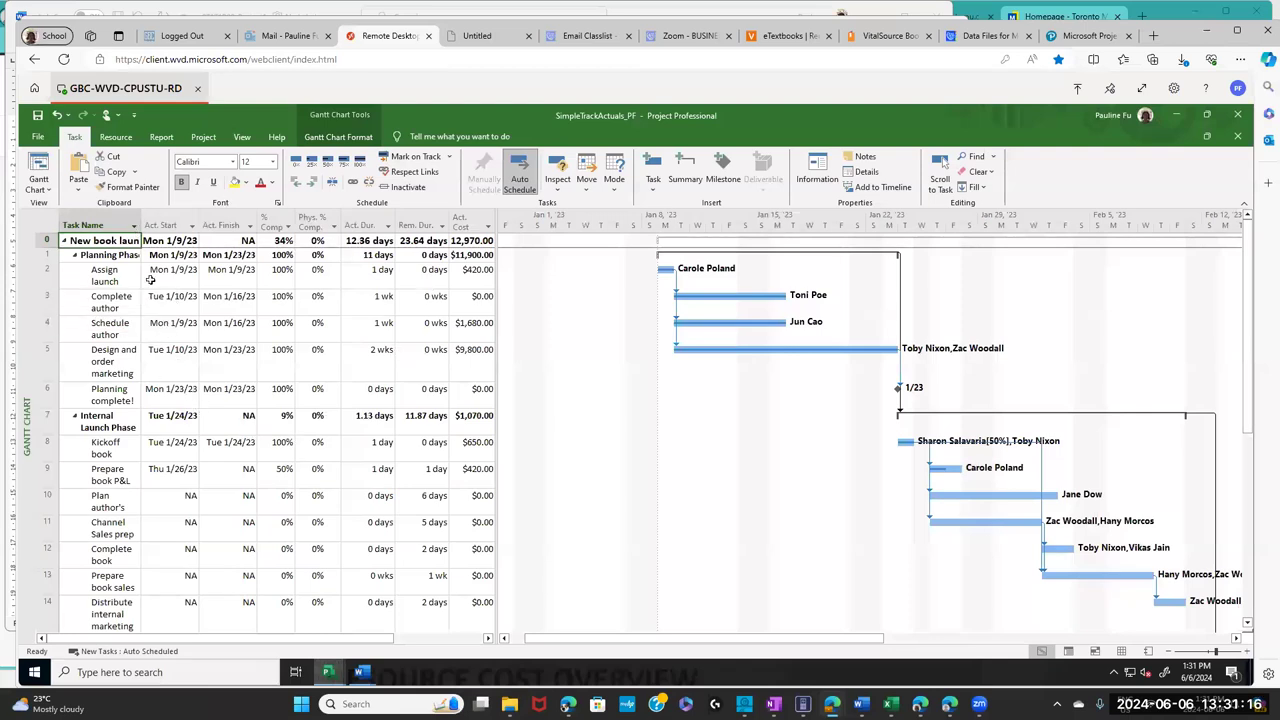
click(110, 225)
click(172, 224)
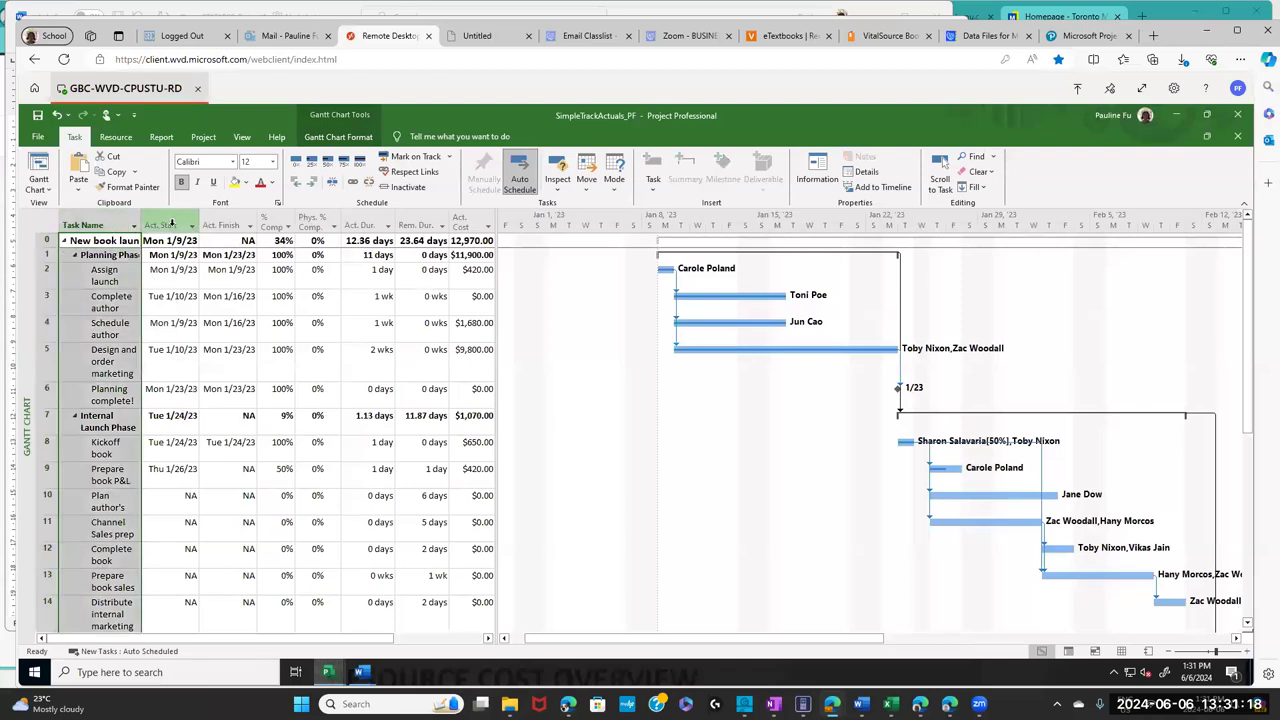
click(229, 224)
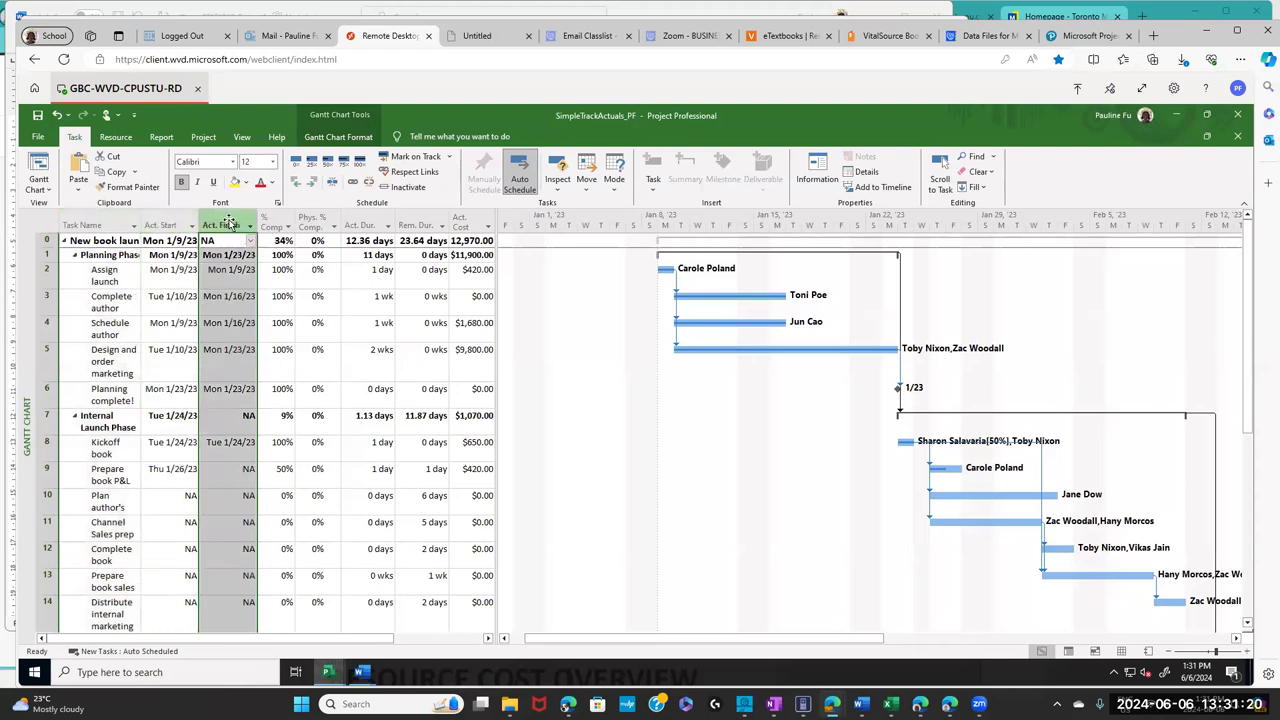
click(287, 226)
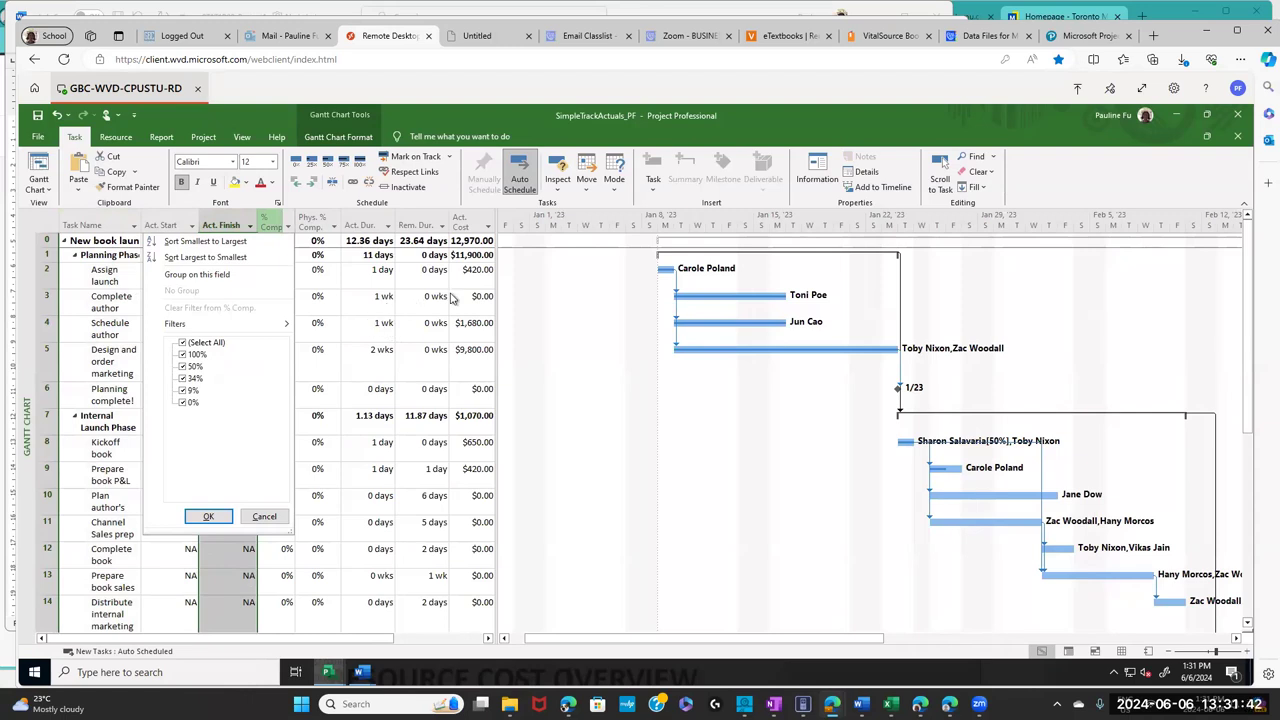
click(502, 291)
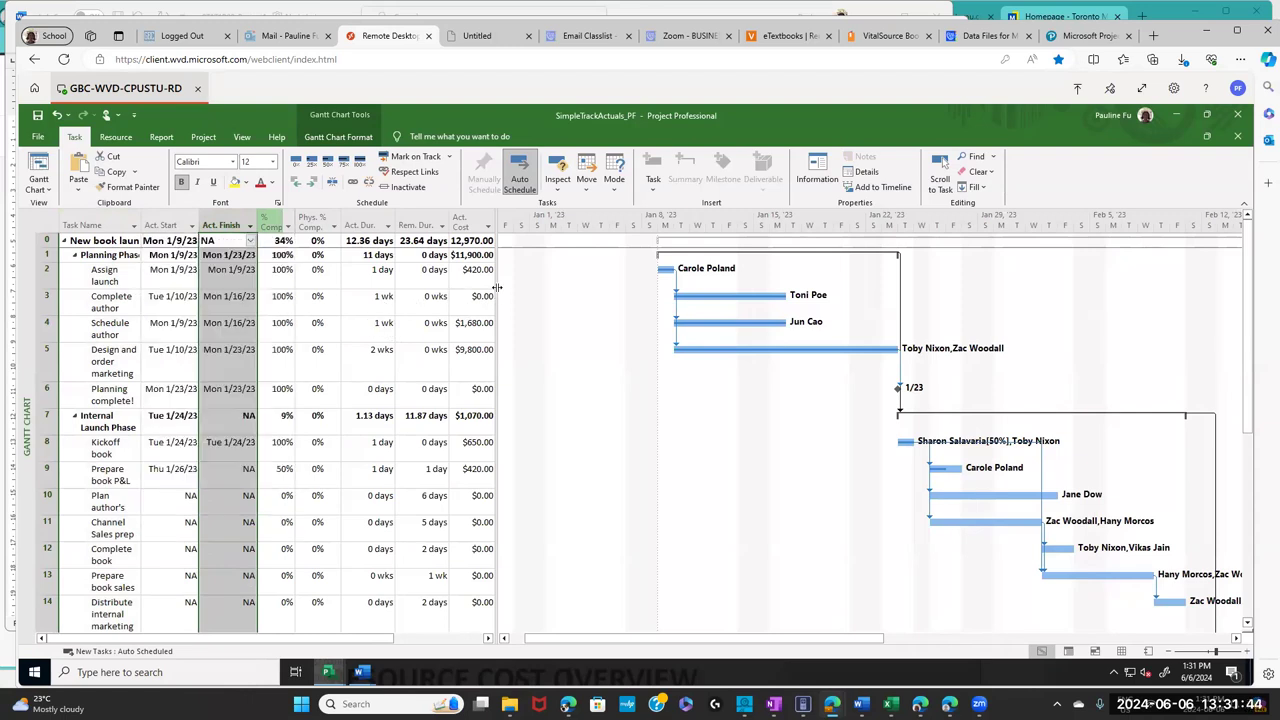
- Widen the Tracking table to reveal the Act. Work column, then rebalance the table and chart
drag(505, 289, 645, 300)
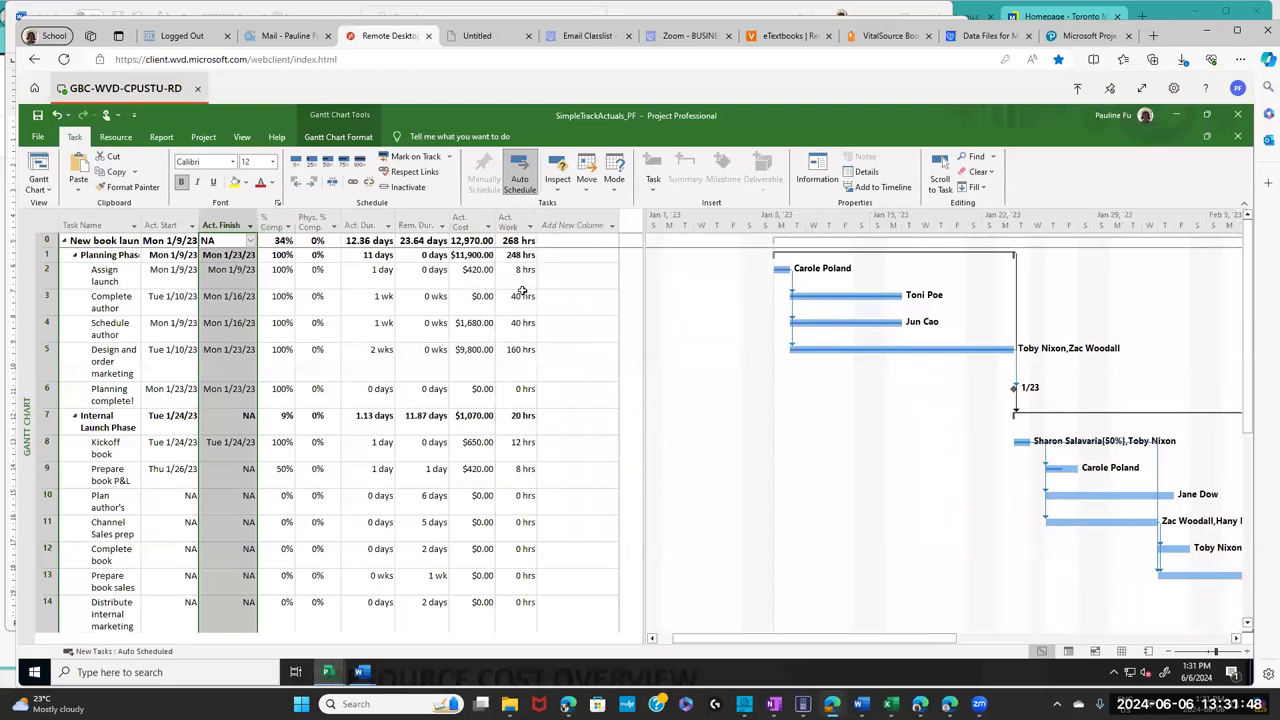
click(510, 220)
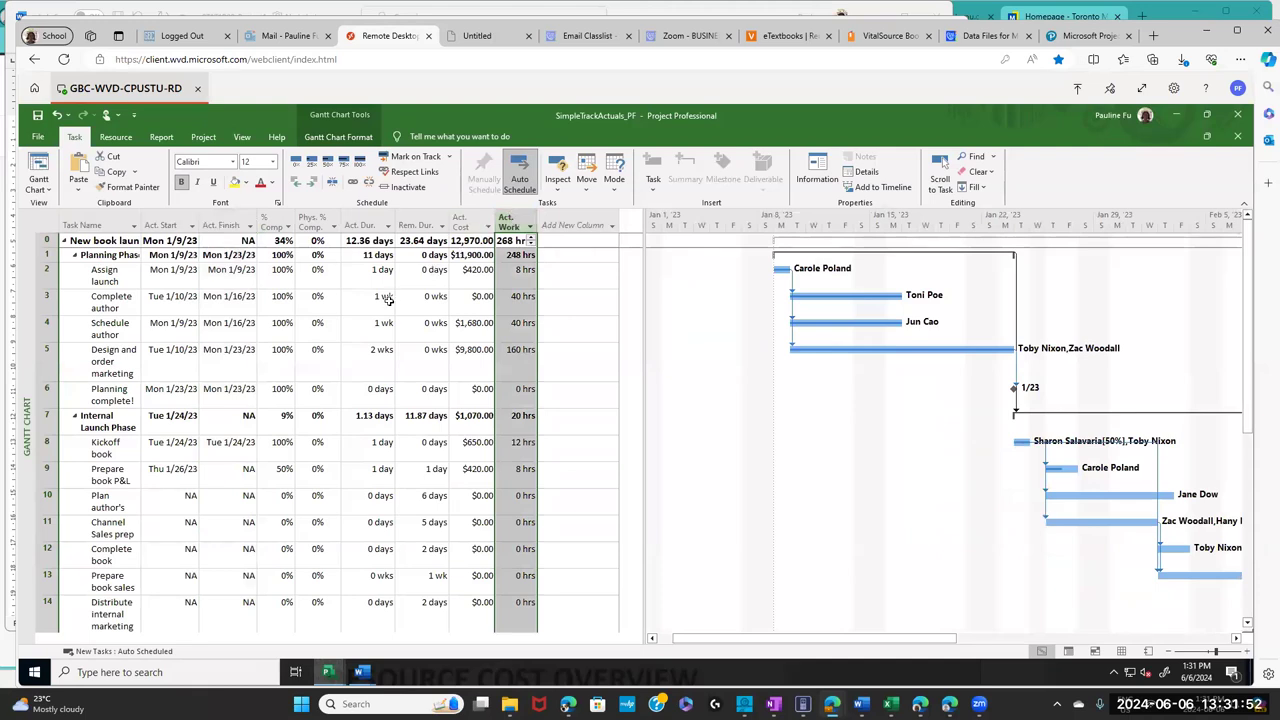
right_click(44, 222)
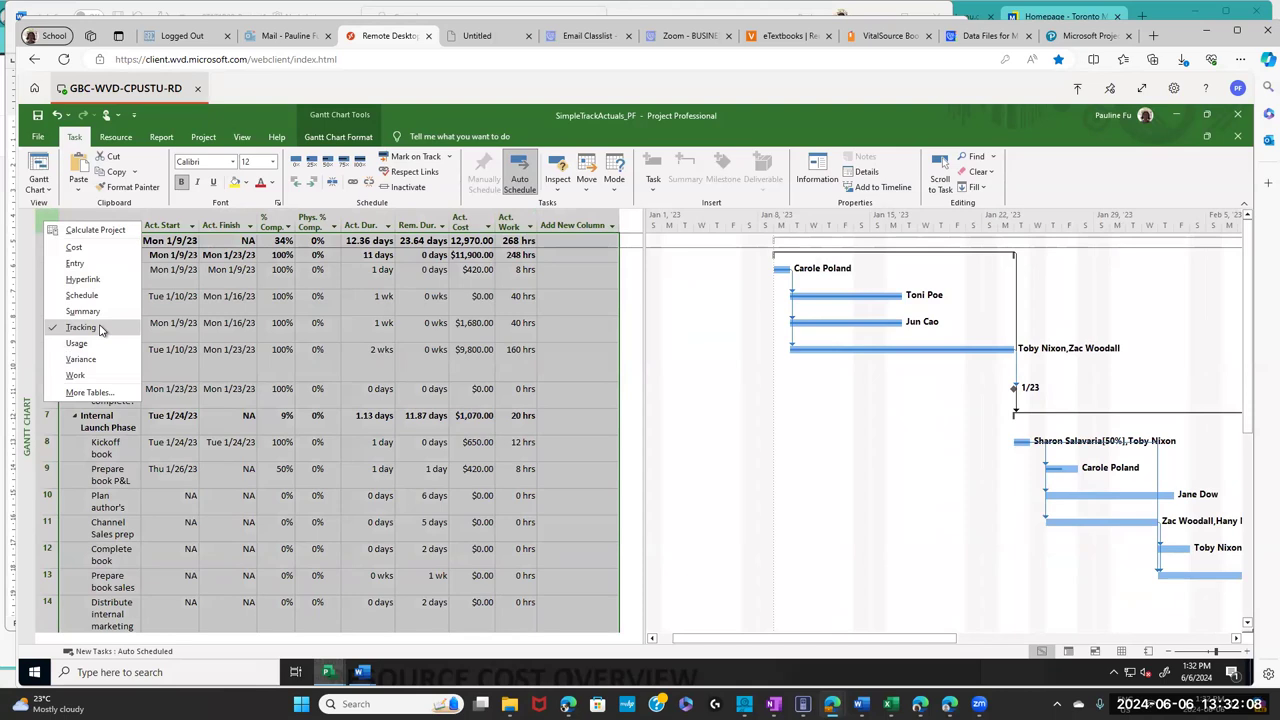
click(341, 326)
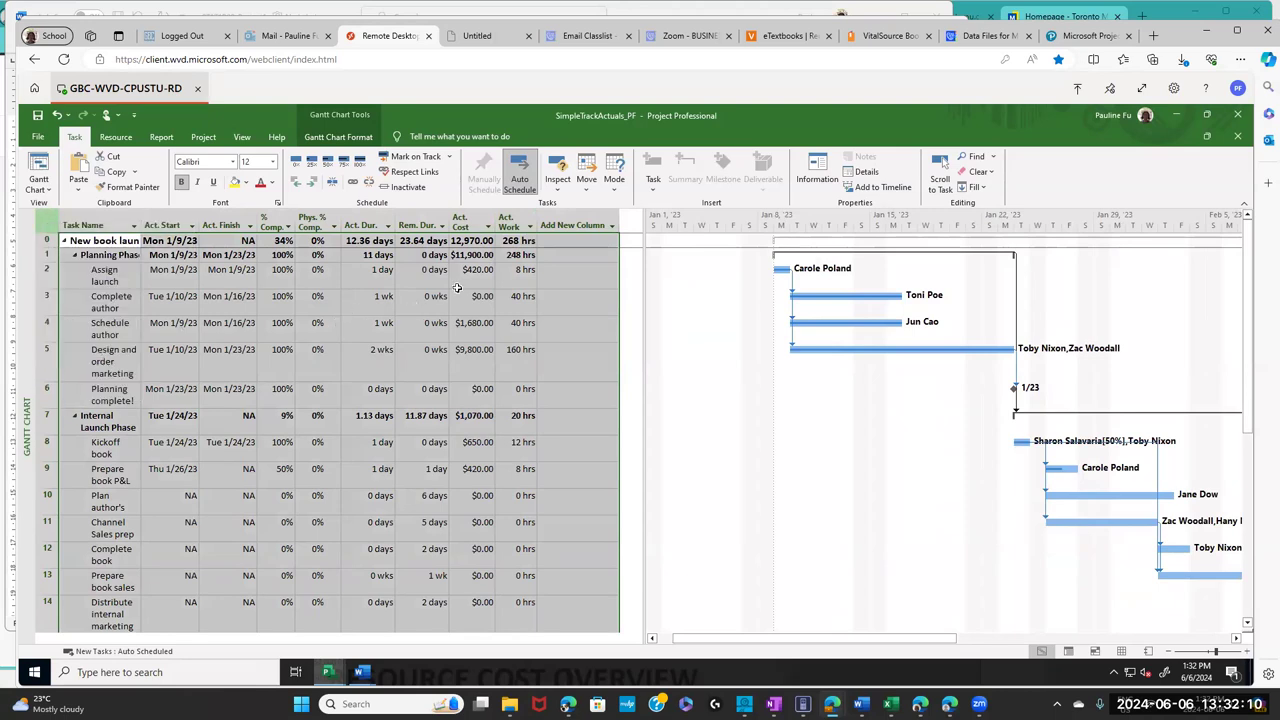
click(510, 221)
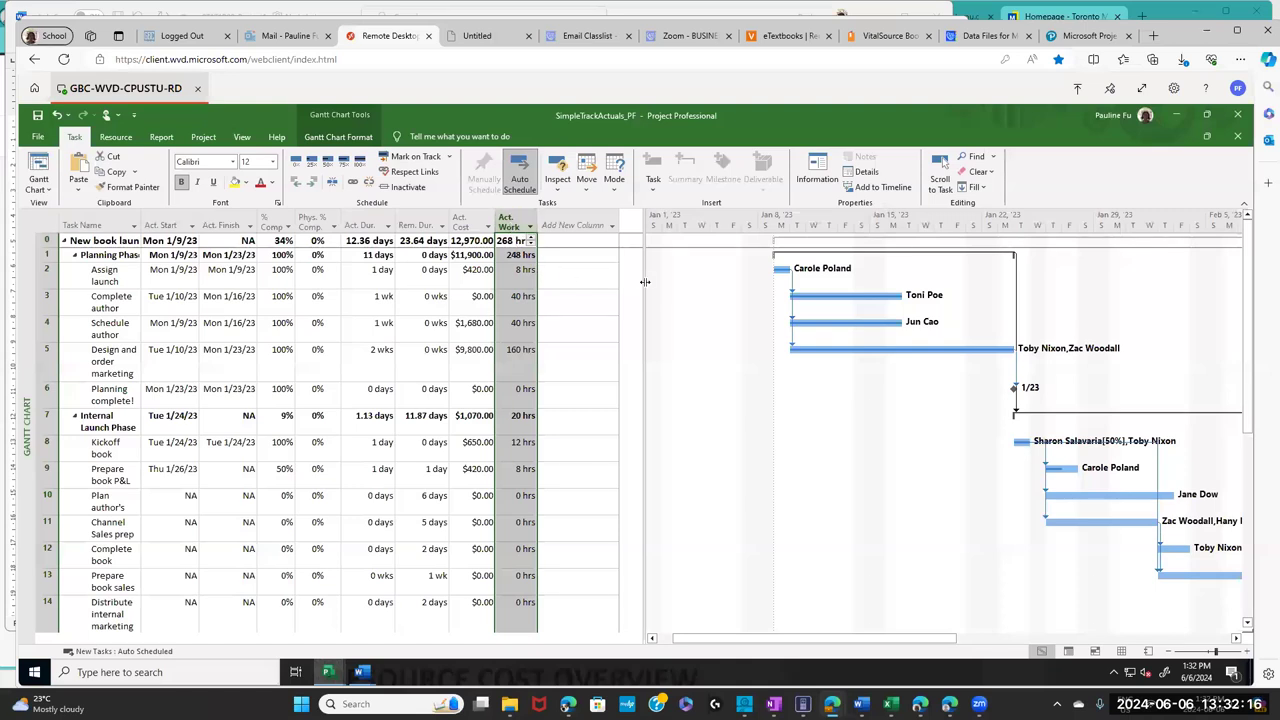
drag(645, 282, 703, 320)
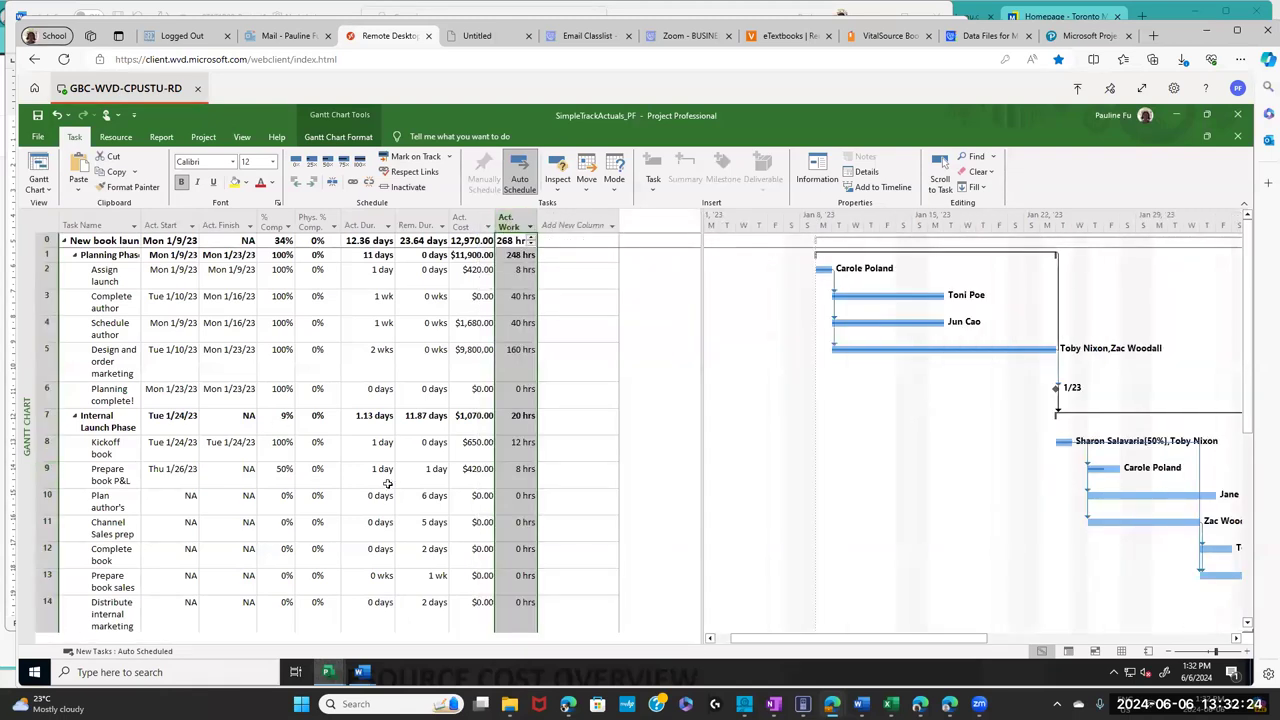
- Enter 24 hrs of actual work for task 9, Prepare book P&L statement
click(507, 480)
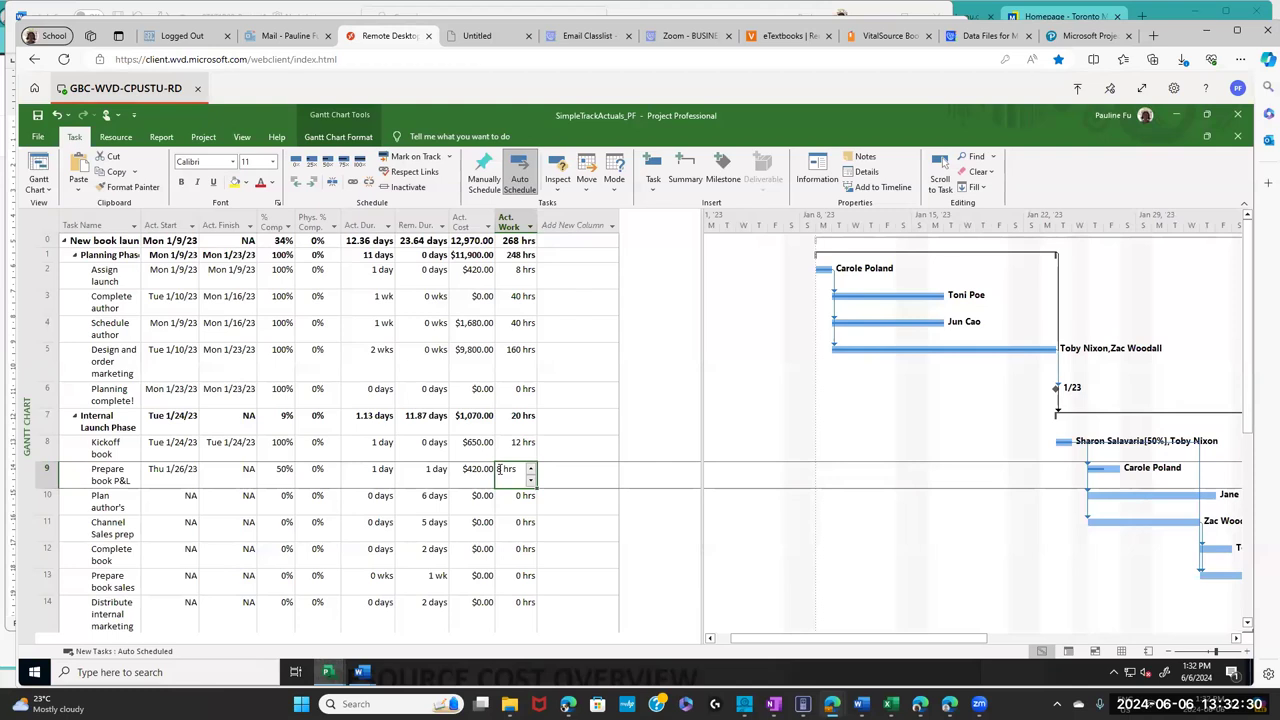
click(499, 469)
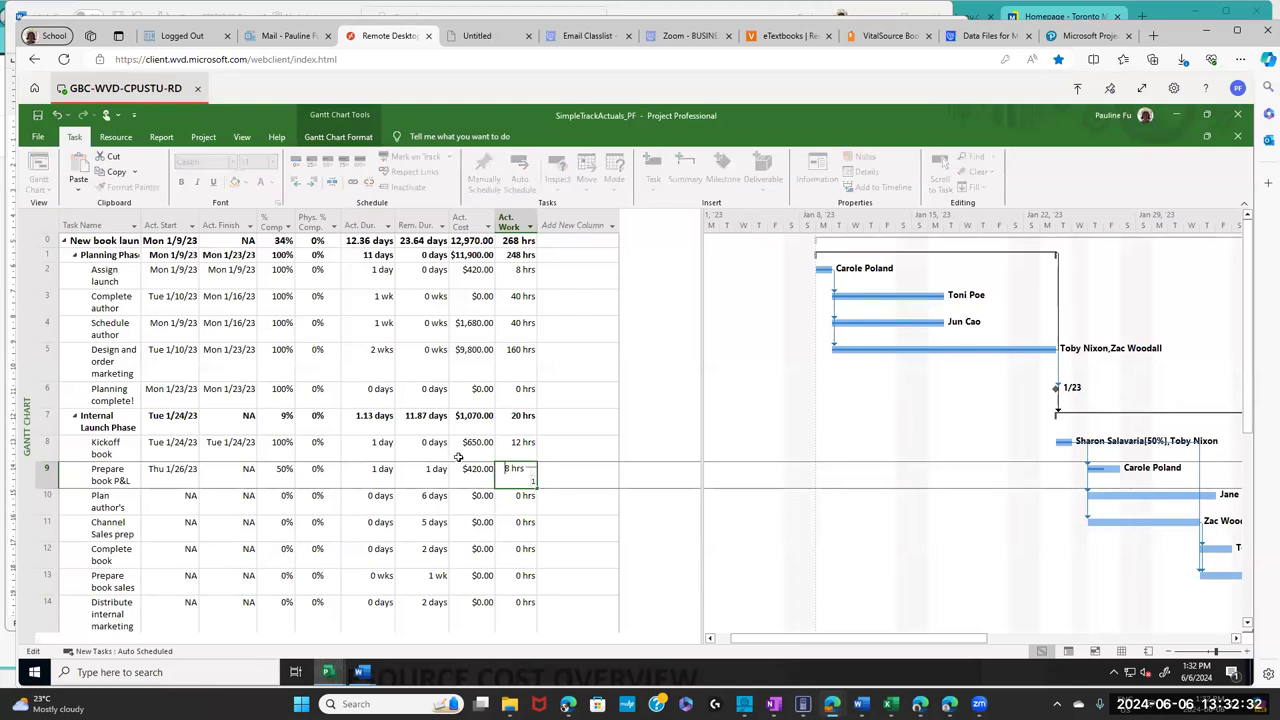
text(24)
key(BackSpace)
key(BackSpace)
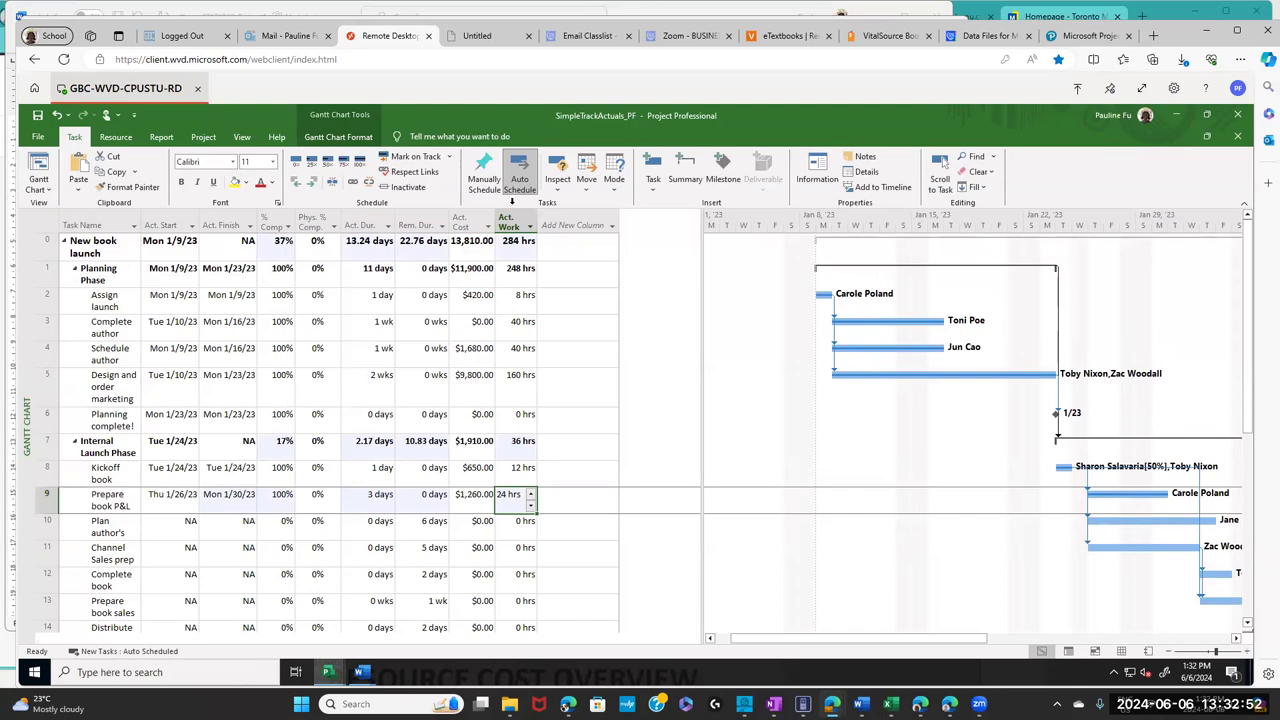
click(880, 36)
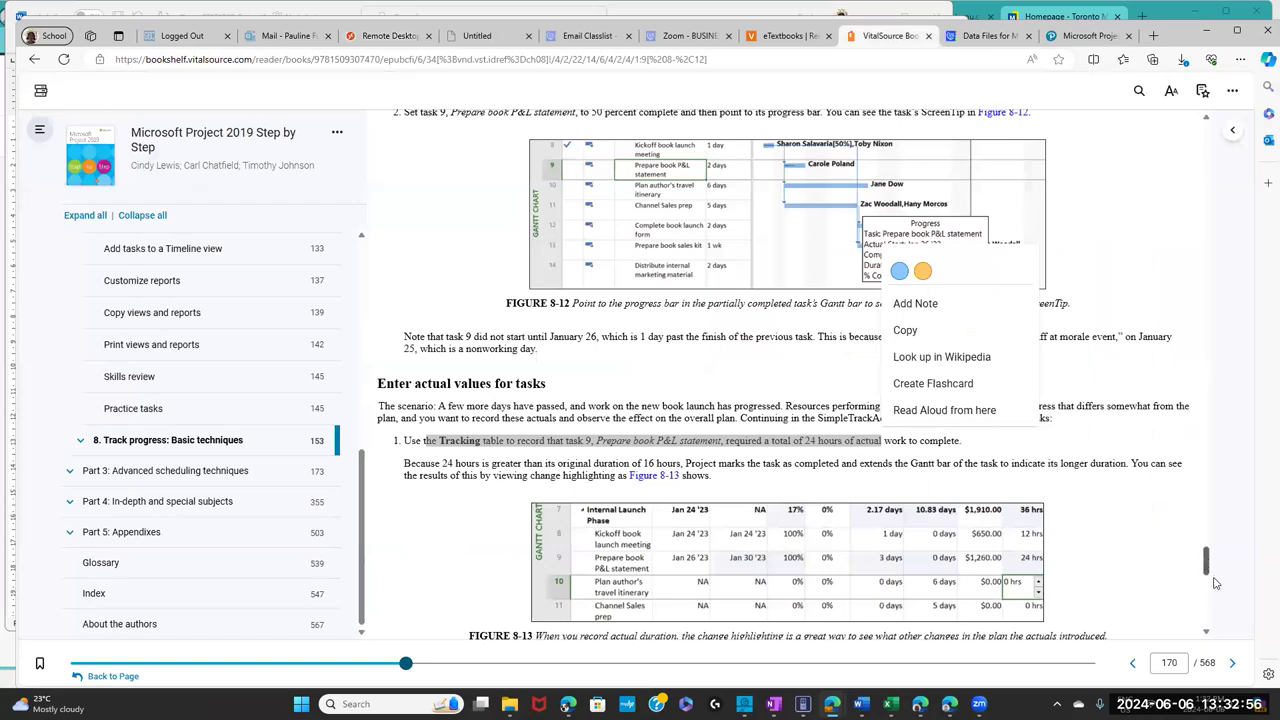
- Highlight the page 171 step for task 10: actual start January 27, duration 7 days
scroll(1215, 584, down, 7)
scroll(1218, 588, up, 3)
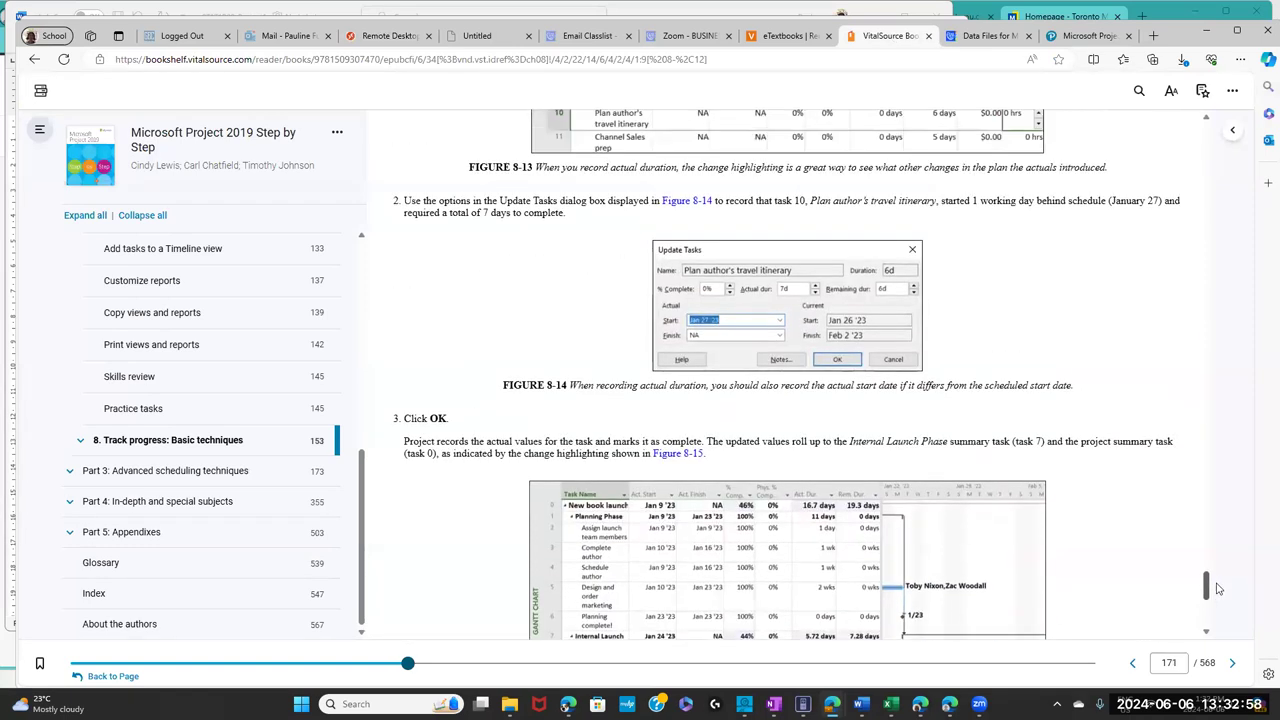
drag(447, 199, 1120, 215)
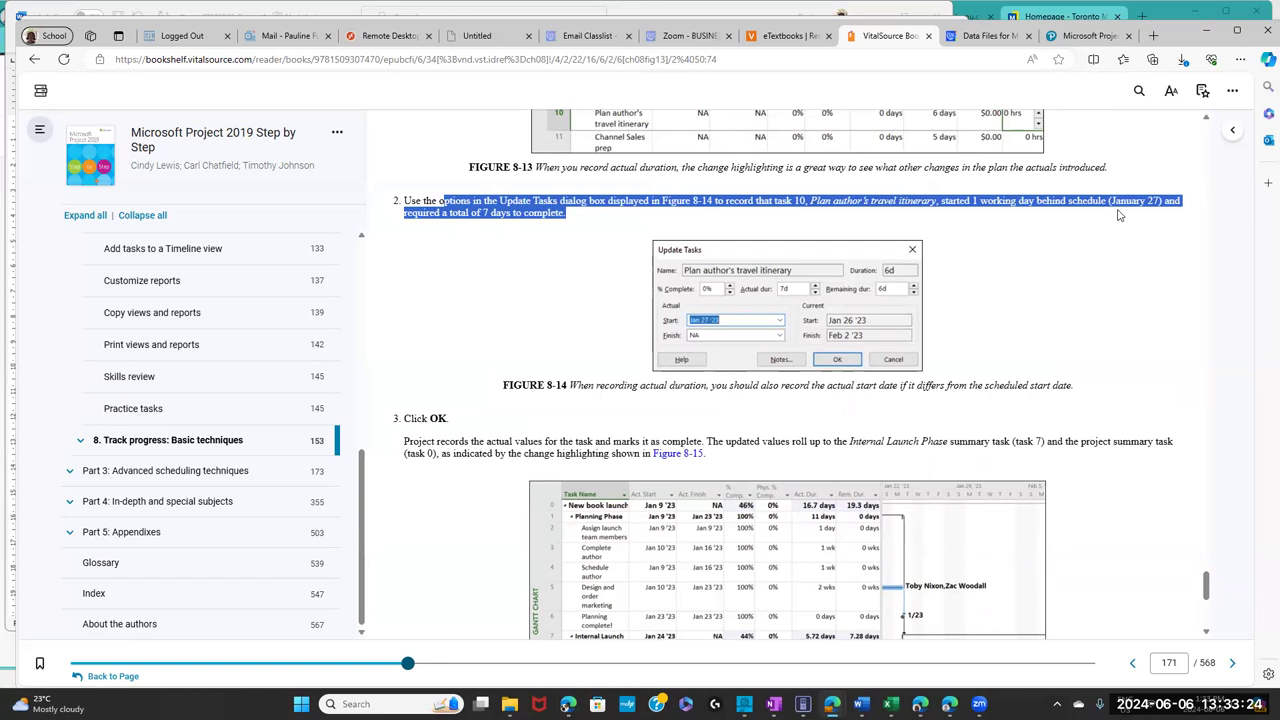
right_click(1120, 215)
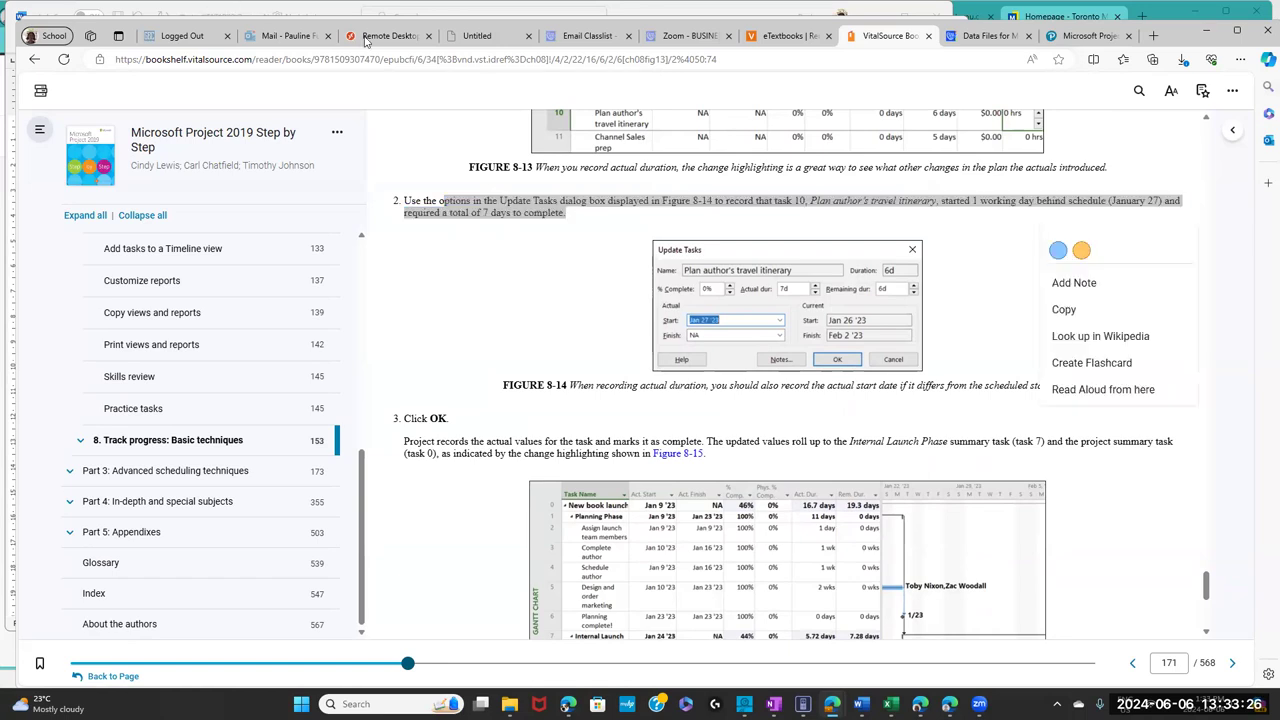
click(390, 35)
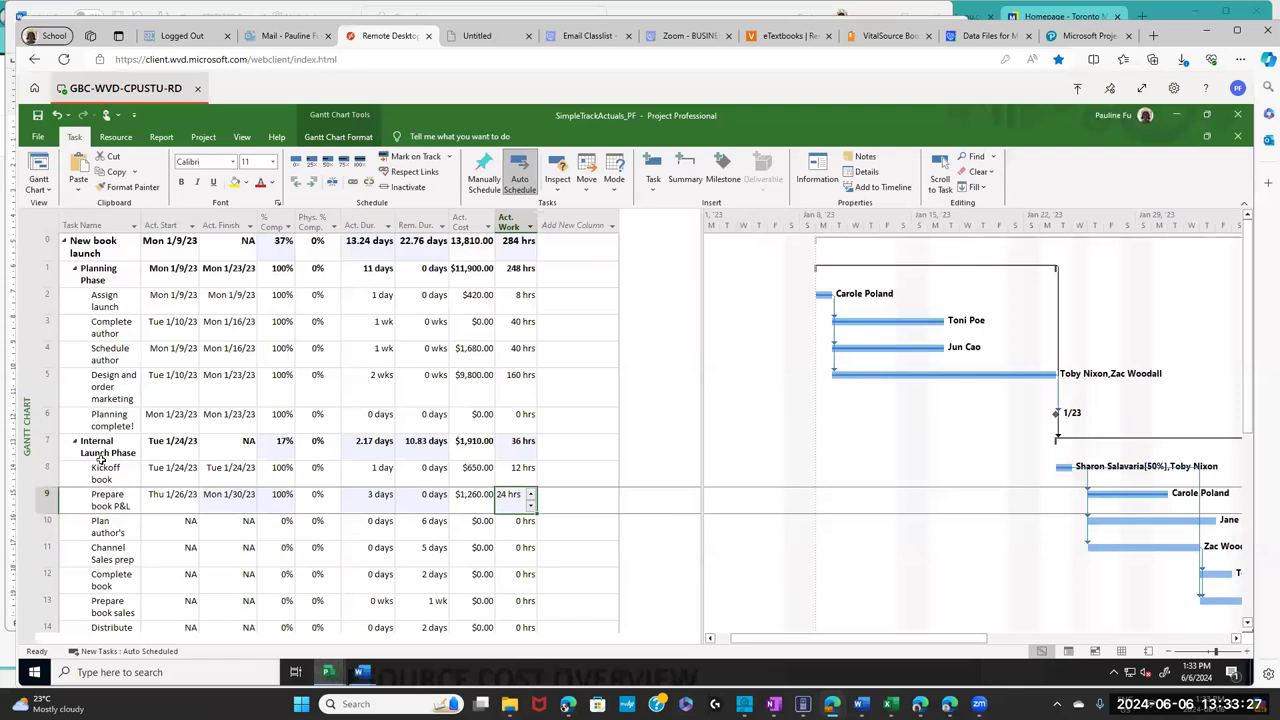
- Select task 10, Plan author's travel itinerary, and open the Mark on Track update choices
click(42, 527)
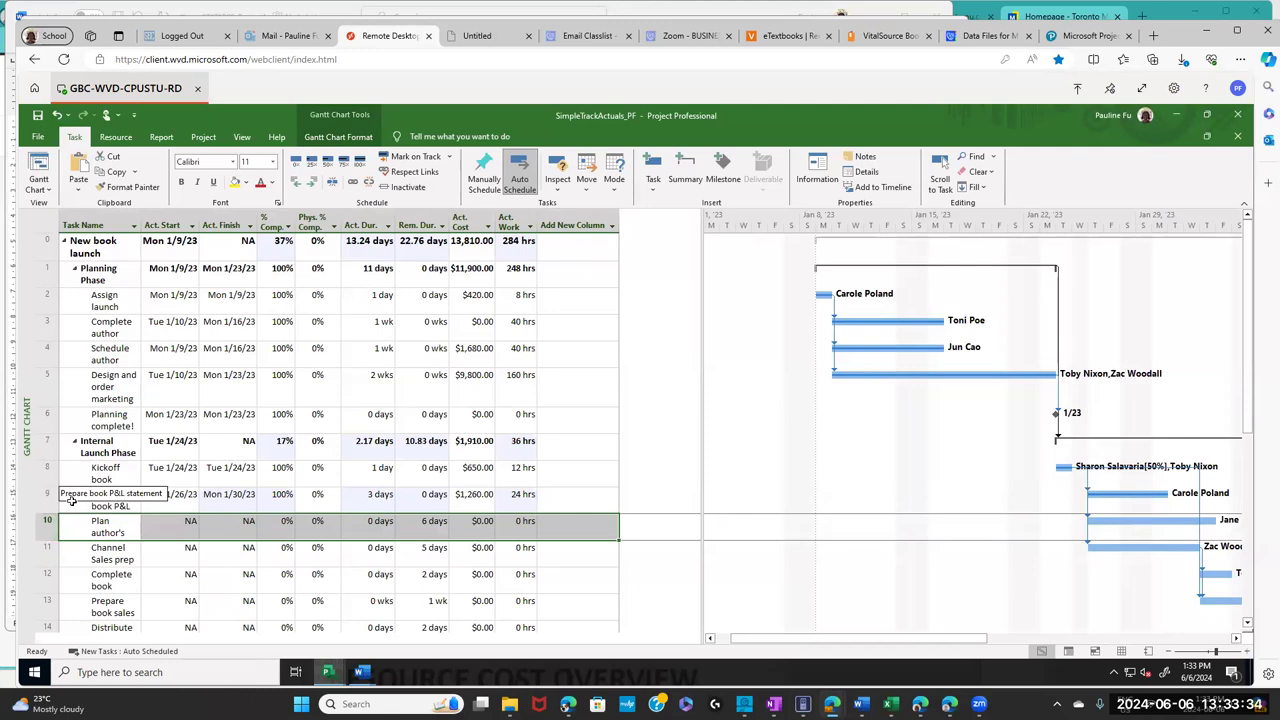
click(205, 140)
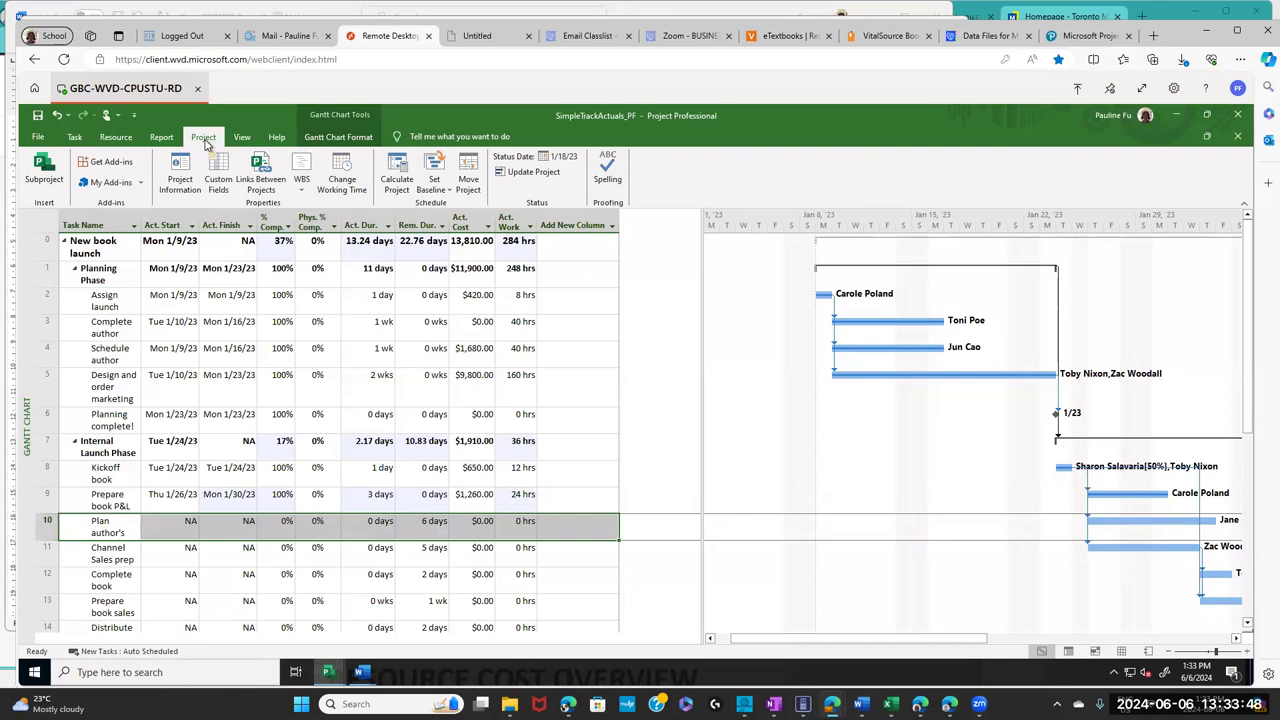
click(75, 525)
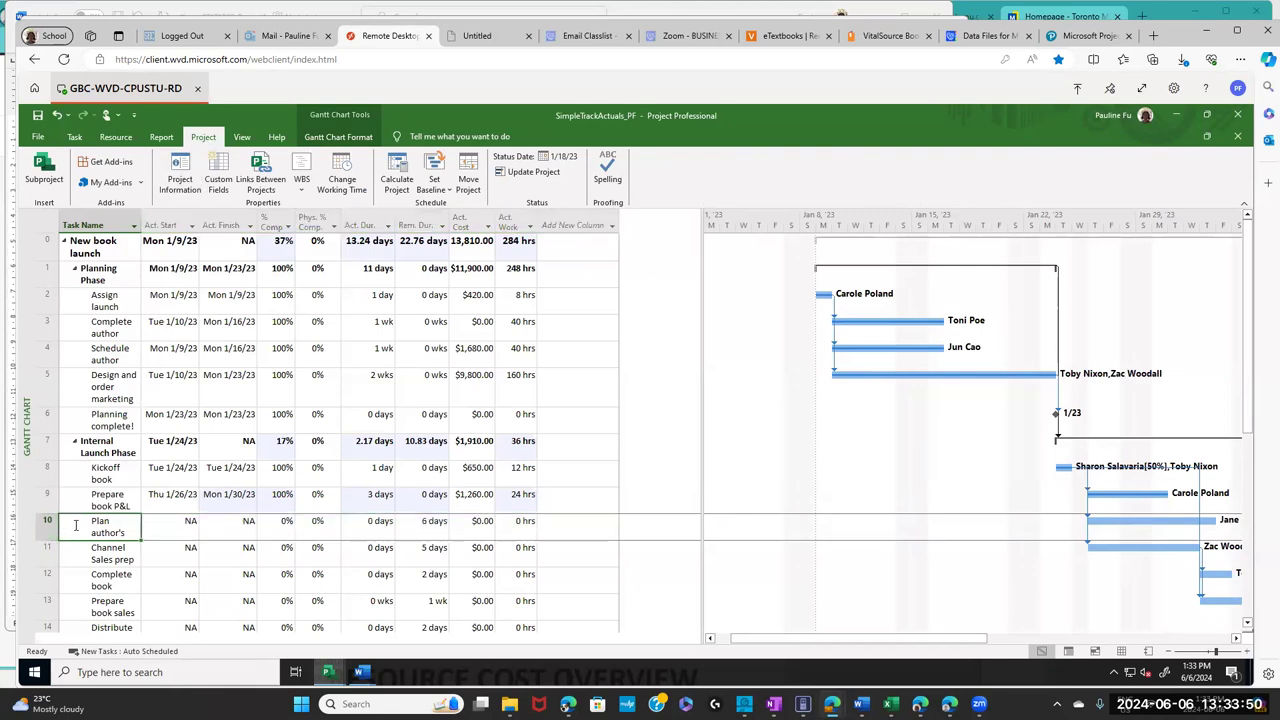
click(43, 532)
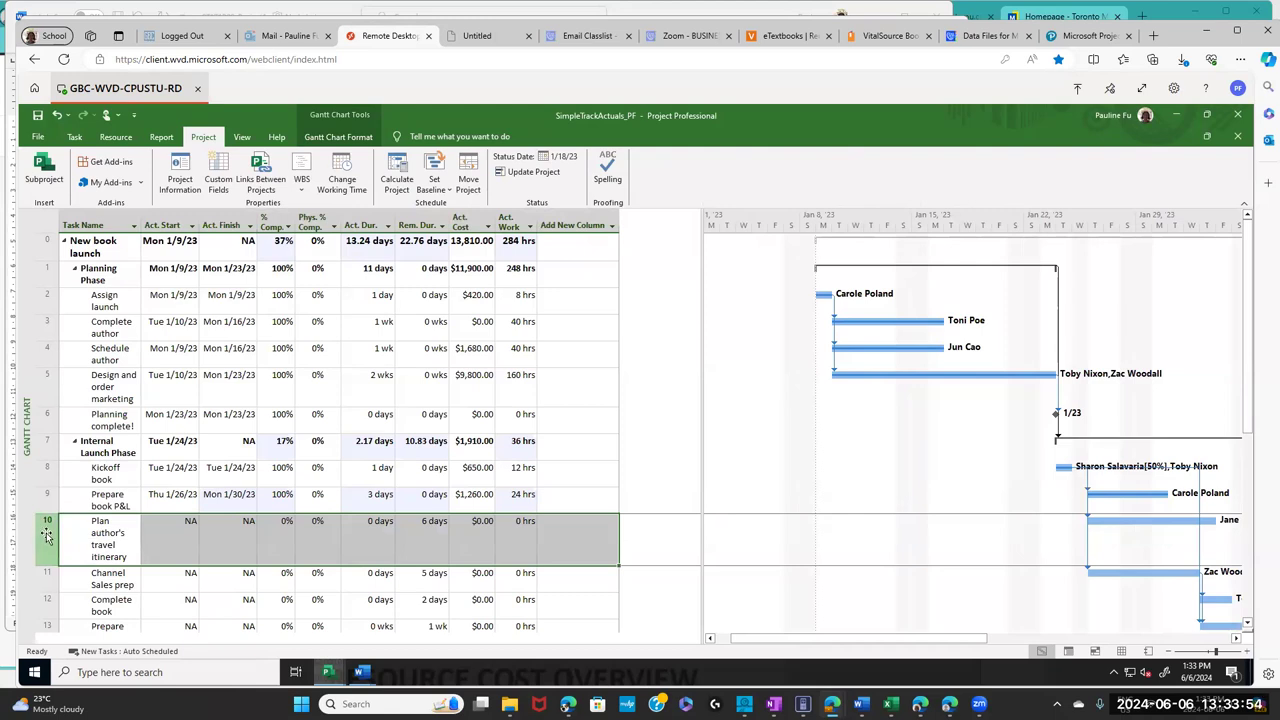
drag(46, 566, 49, 532)
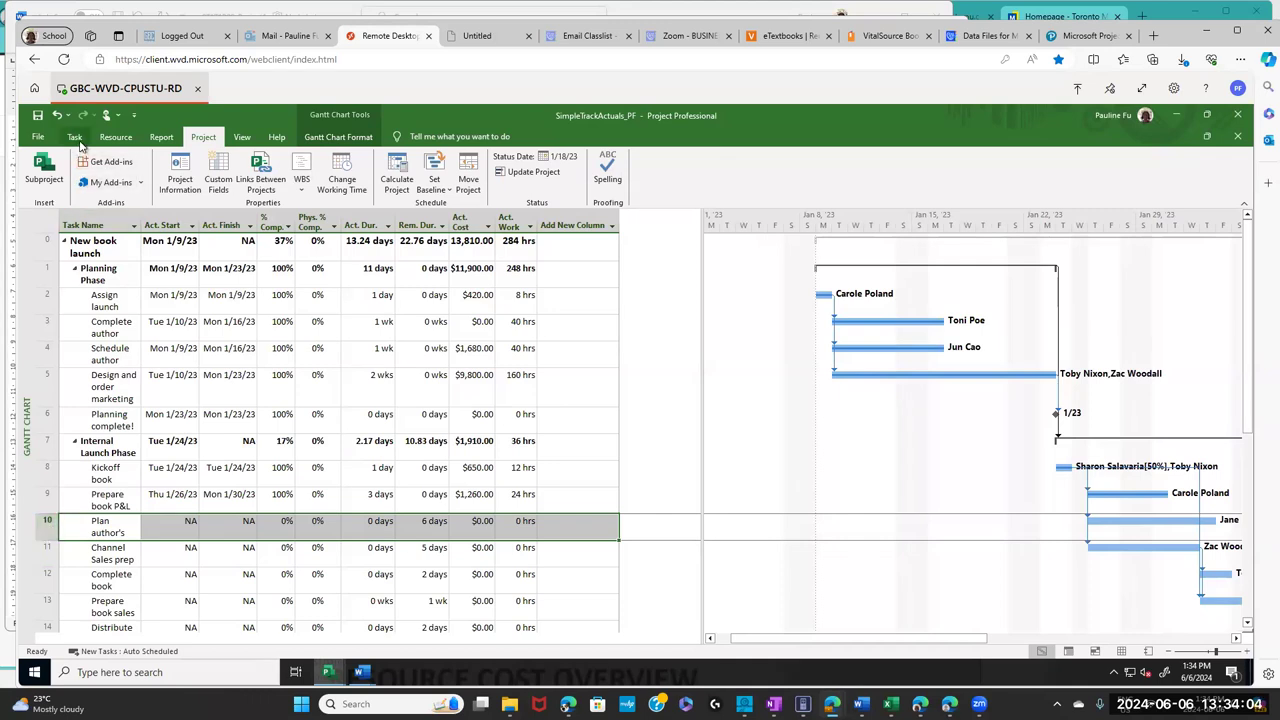
click(77, 139)
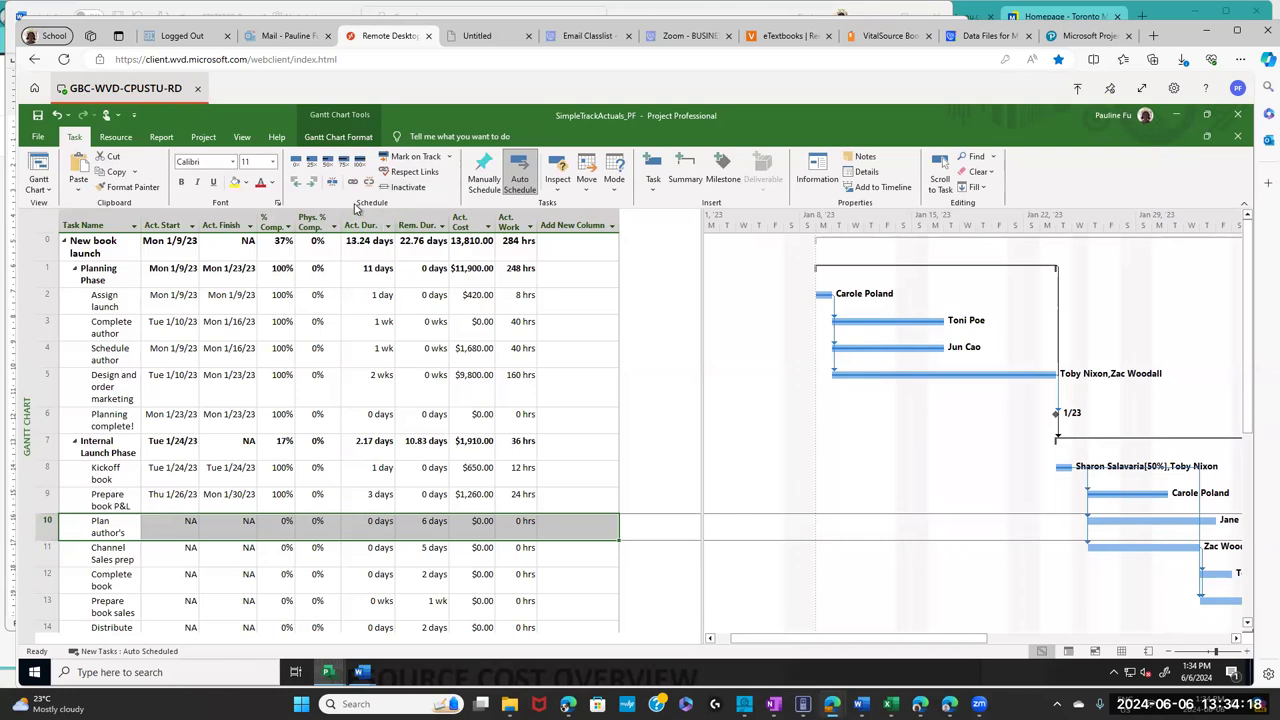
click(451, 159)
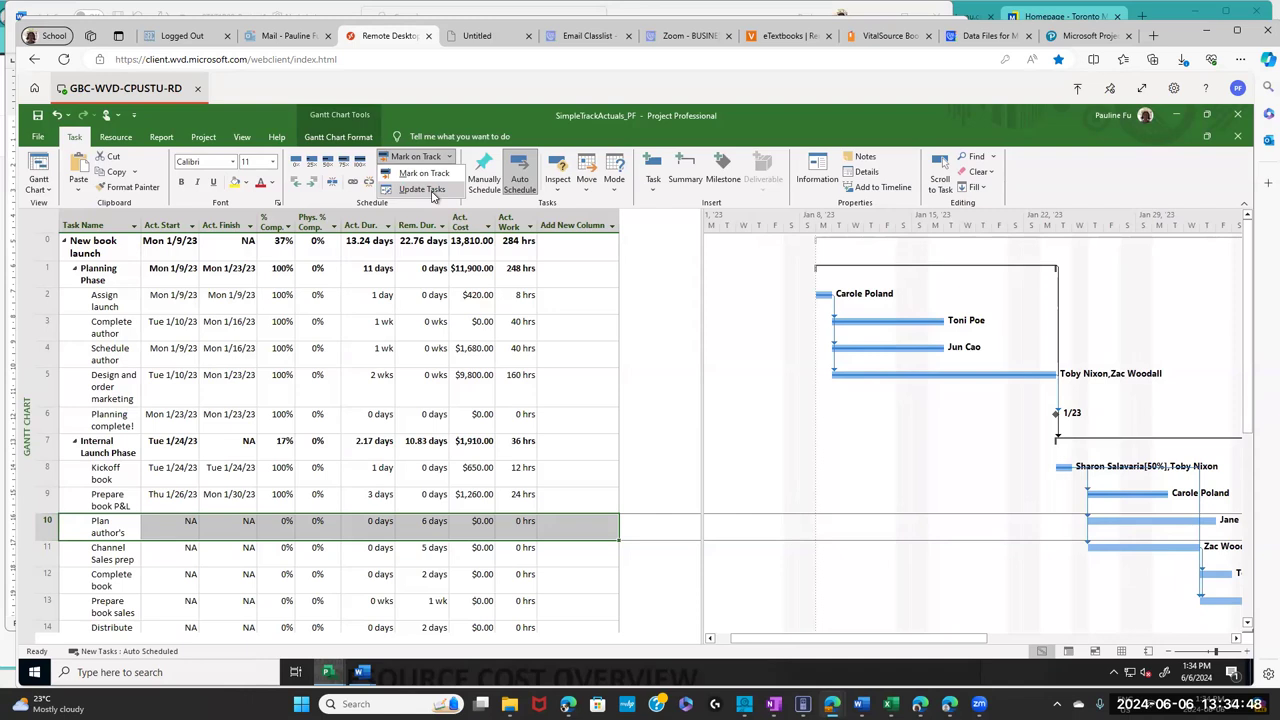
- Enter 7d as task 10's actual duration in Update Tasks
click(432, 190)
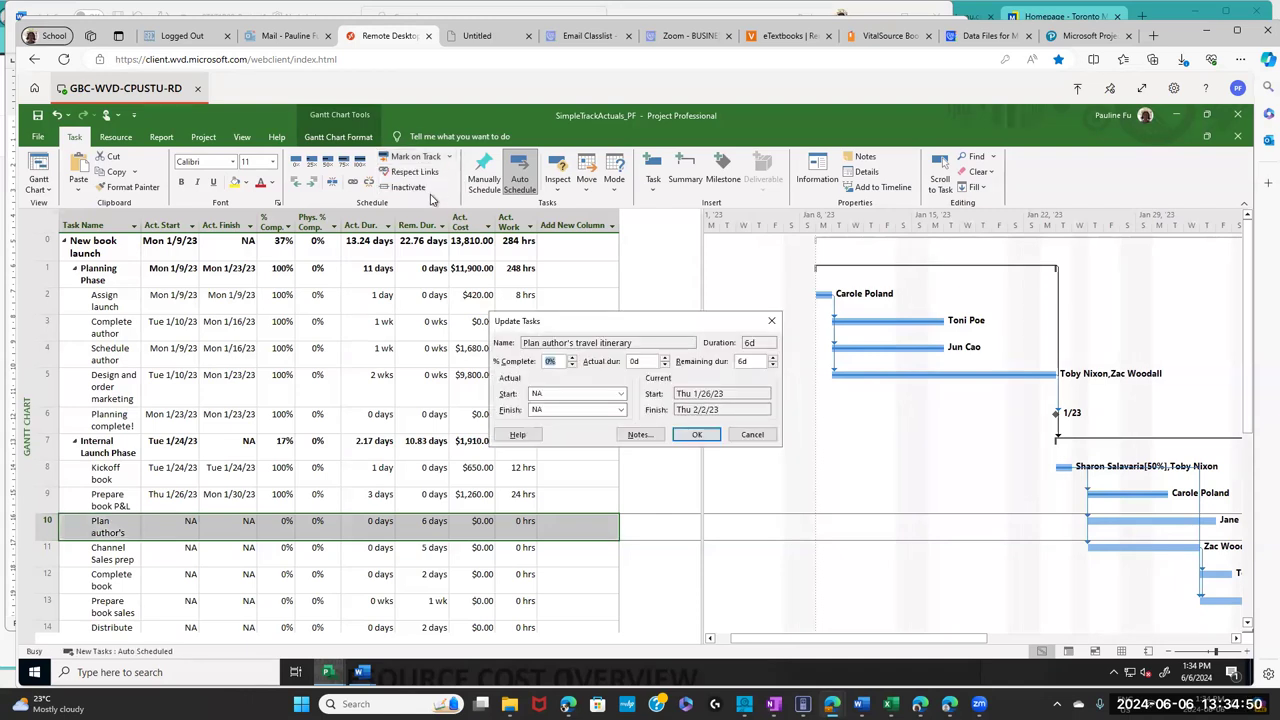
drag(600, 322, 603, 316)
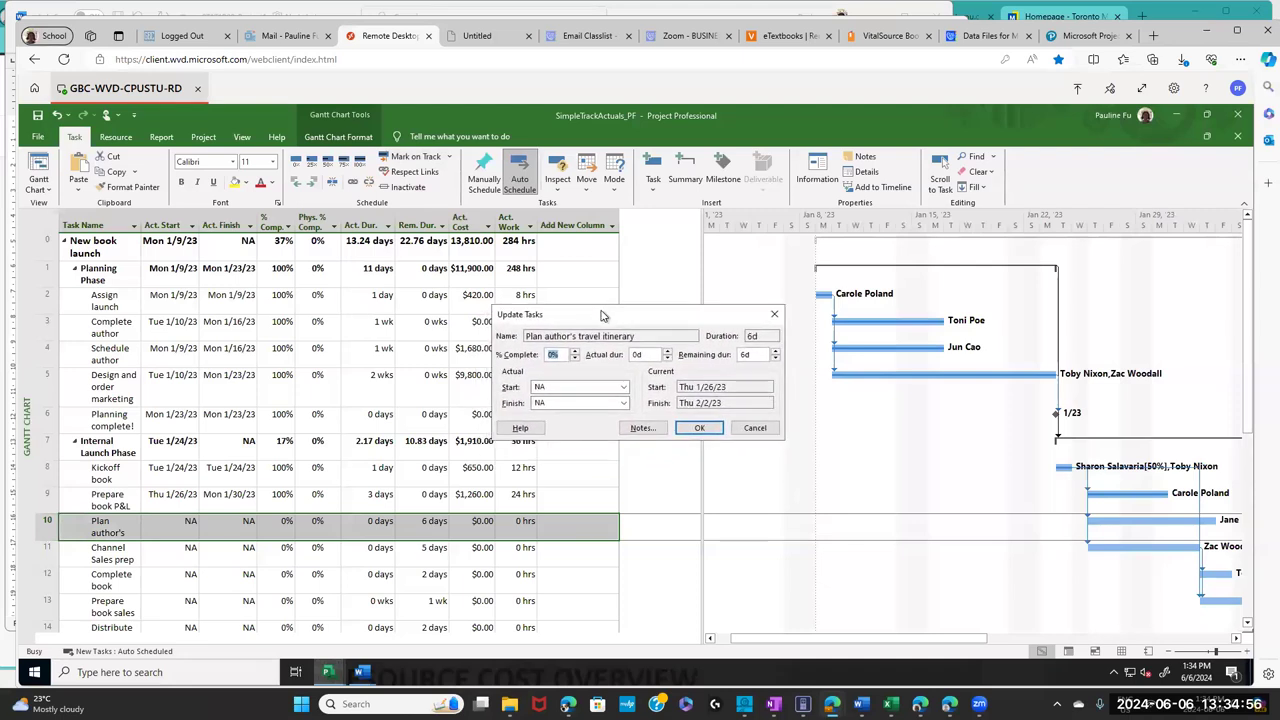
double_click(646, 352)
text(7d)
- Page the actual start calendar back to January 2023
double_click(566, 388)
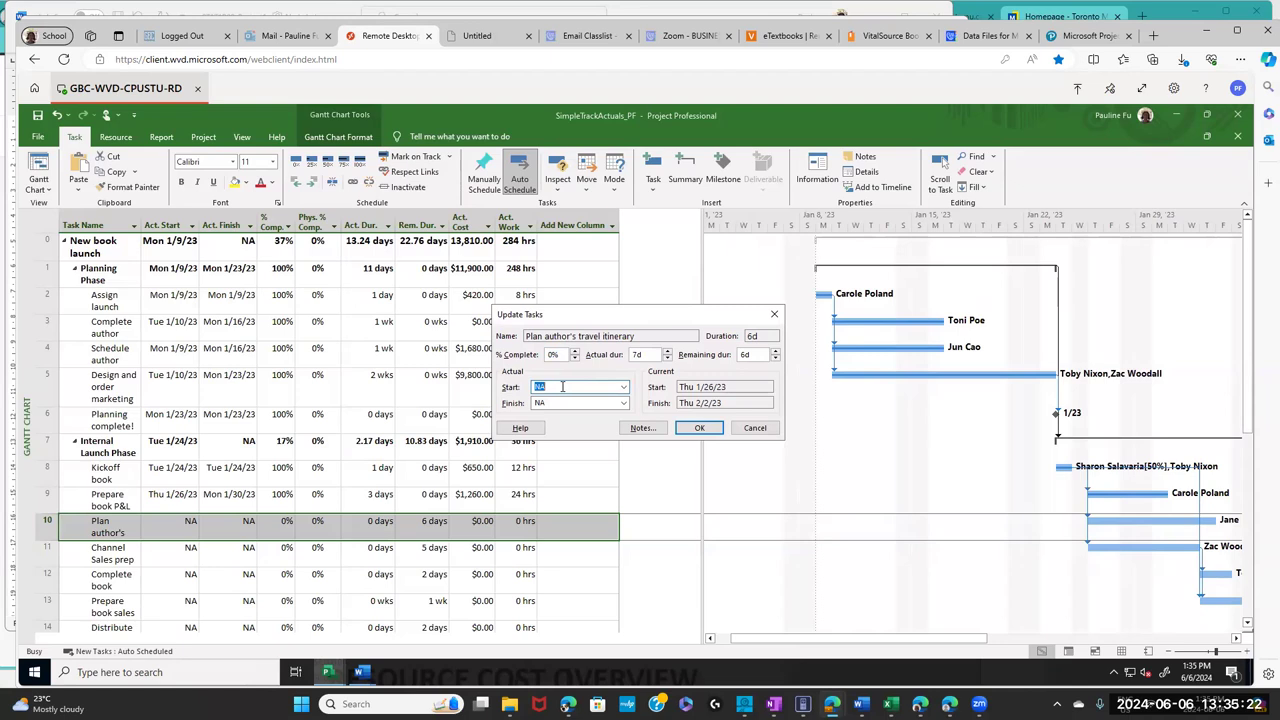
click(623, 387)
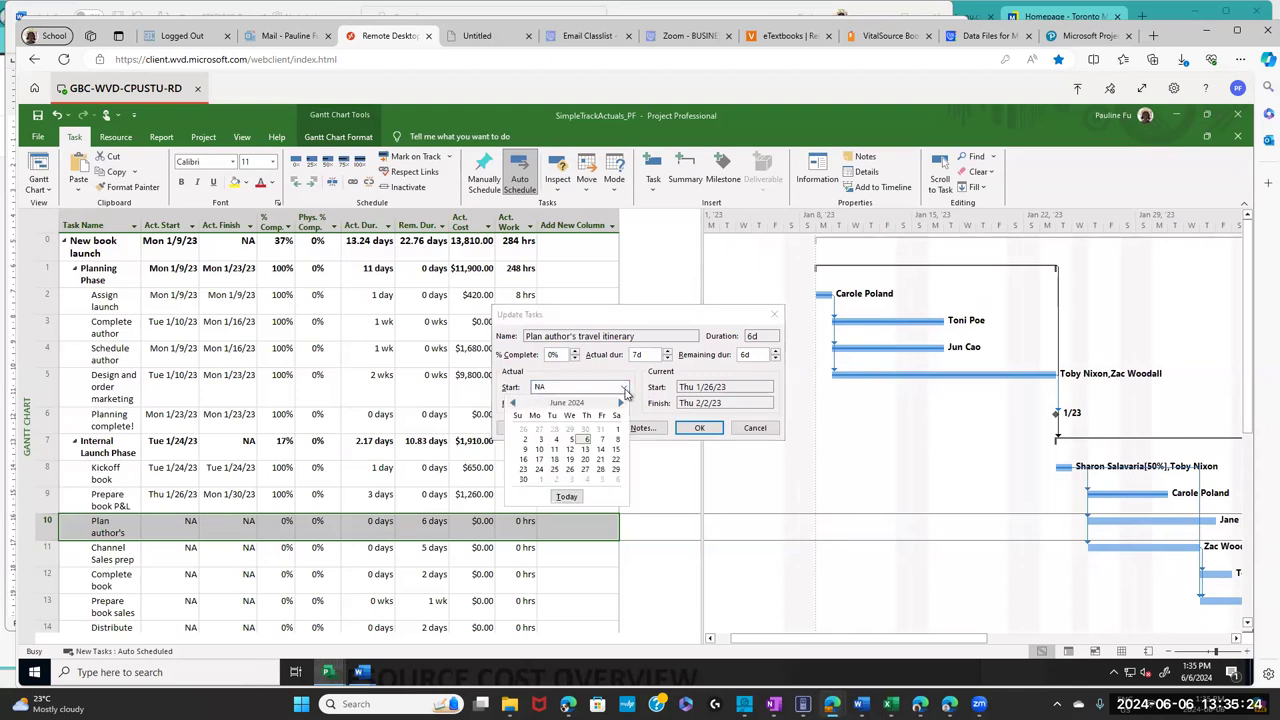
click(515, 403)
click(515, 403)
click(515, 403)
click(515, 403)
click(515, 403)
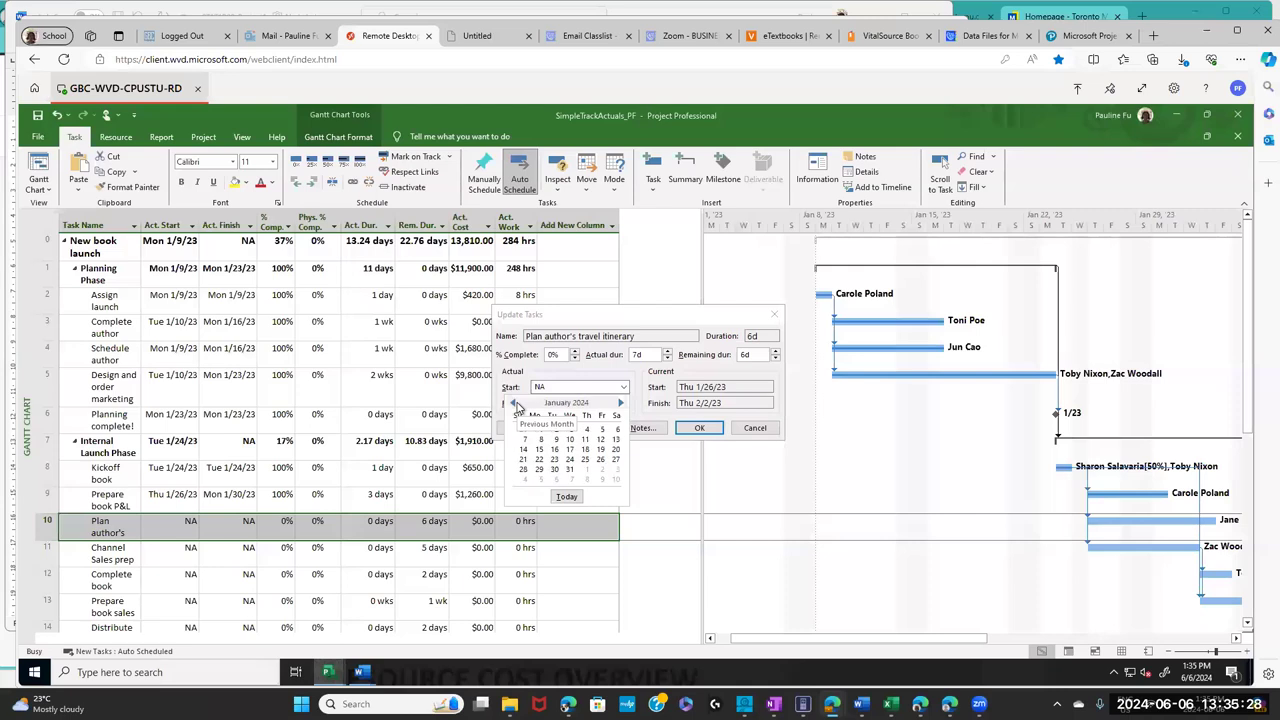
click(515, 403)
click(515, 403)
click(515, 403)
click(515, 403)
click(515, 403)
click(515, 403)
click(515, 403)
click(515, 403)
click(515, 403)
click(515, 403)
click(515, 403)
click(515, 403)
- Set task 10's actual start to 1/27/23 and confirm its 7-day actuals
click(553, 459)
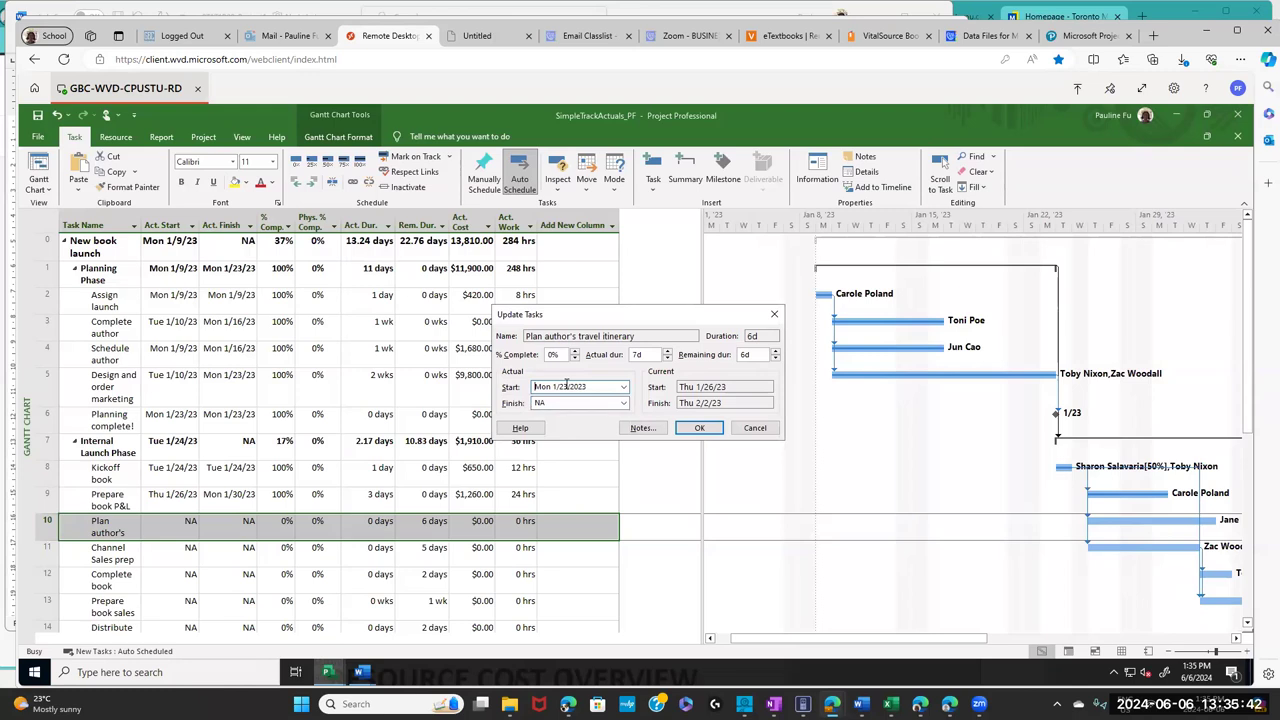
text(7)
key(Return)
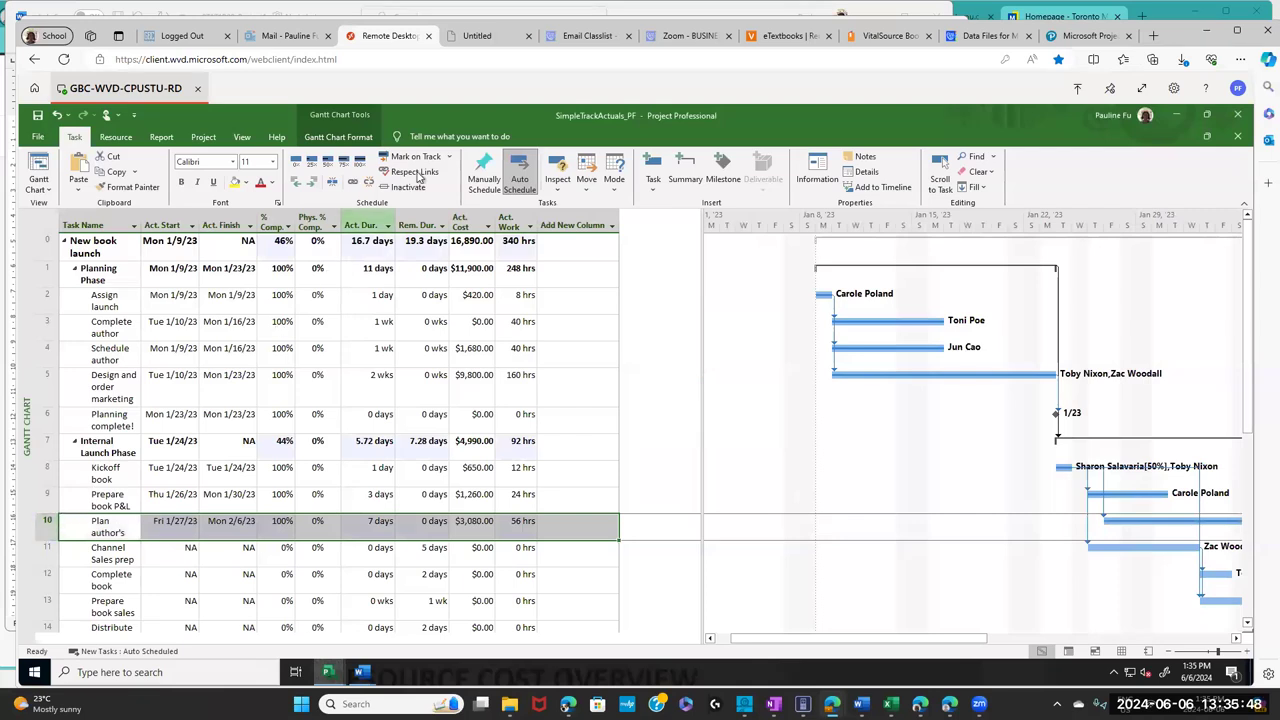
click(449, 158)
click(443, 190)
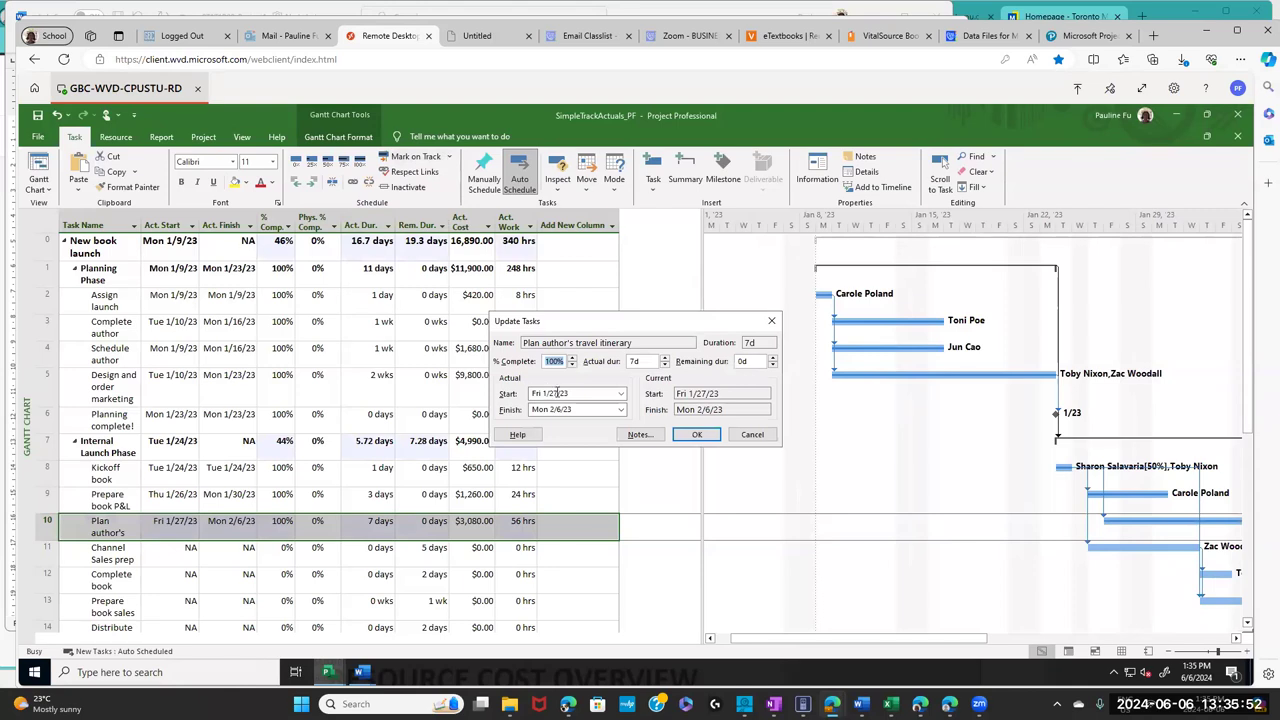
drag(582, 394, 520, 394)
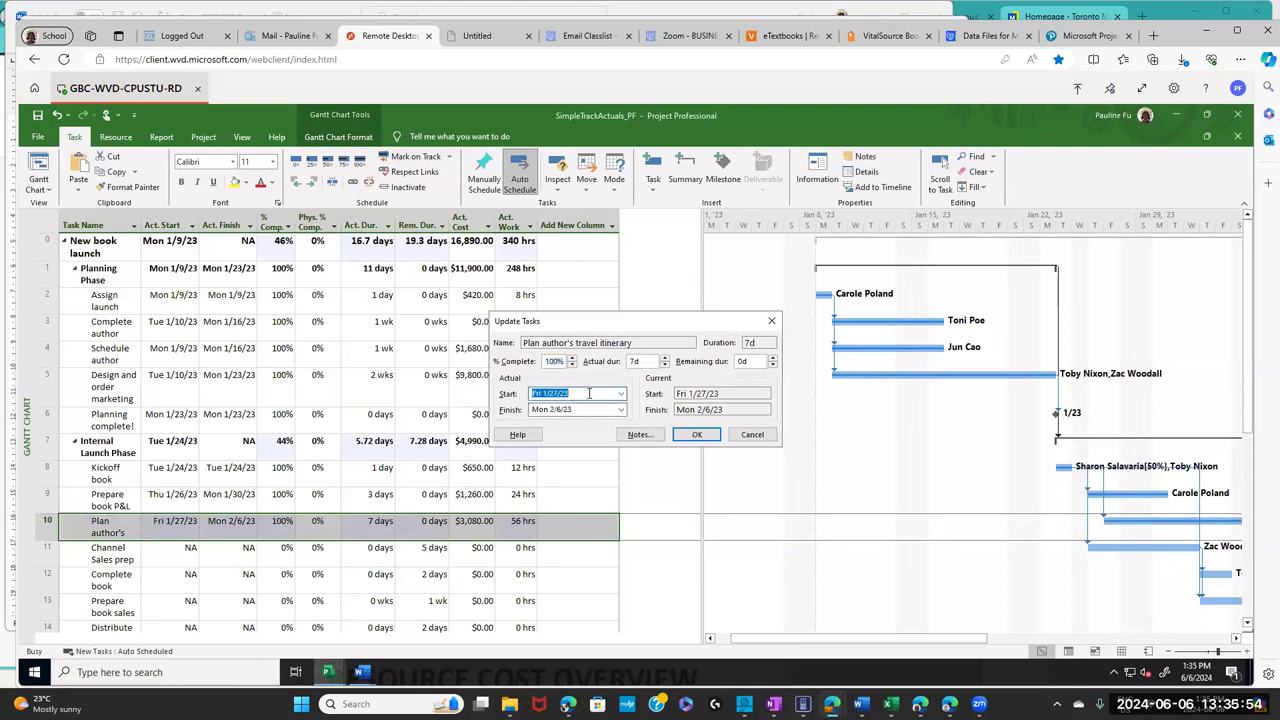
double_click(638, 360)
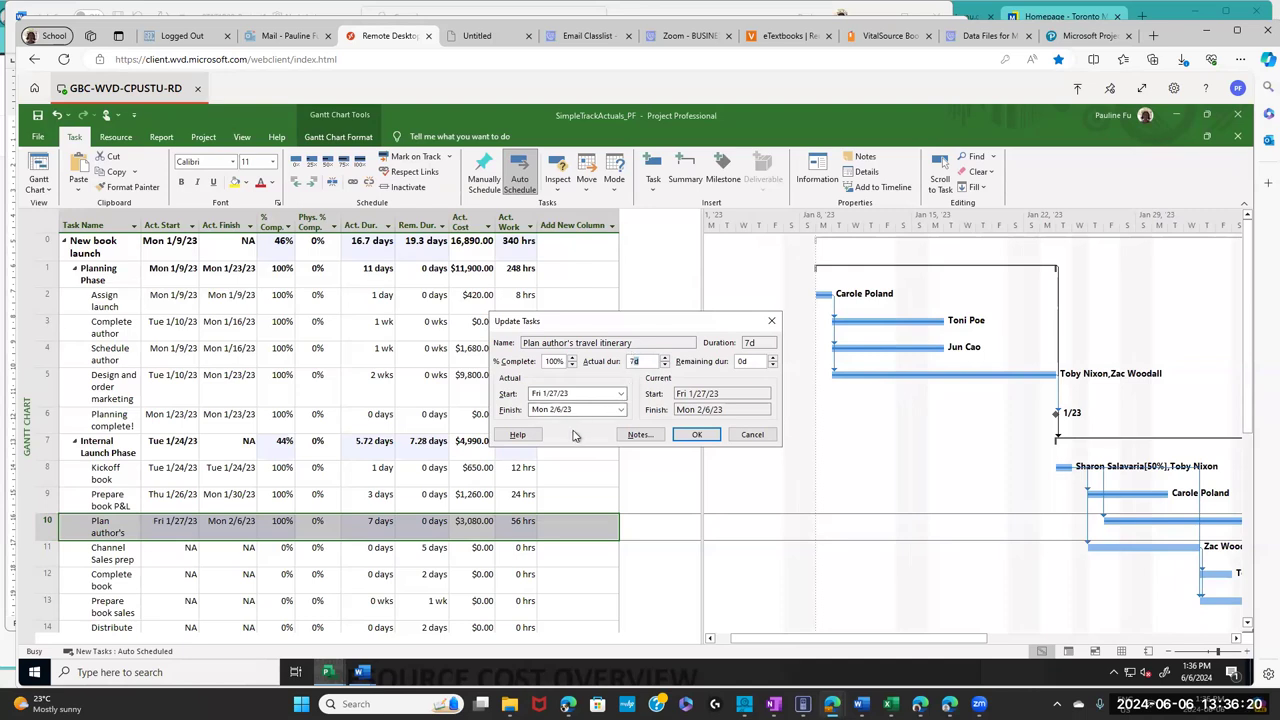
drag(606, 394, 530, 393)
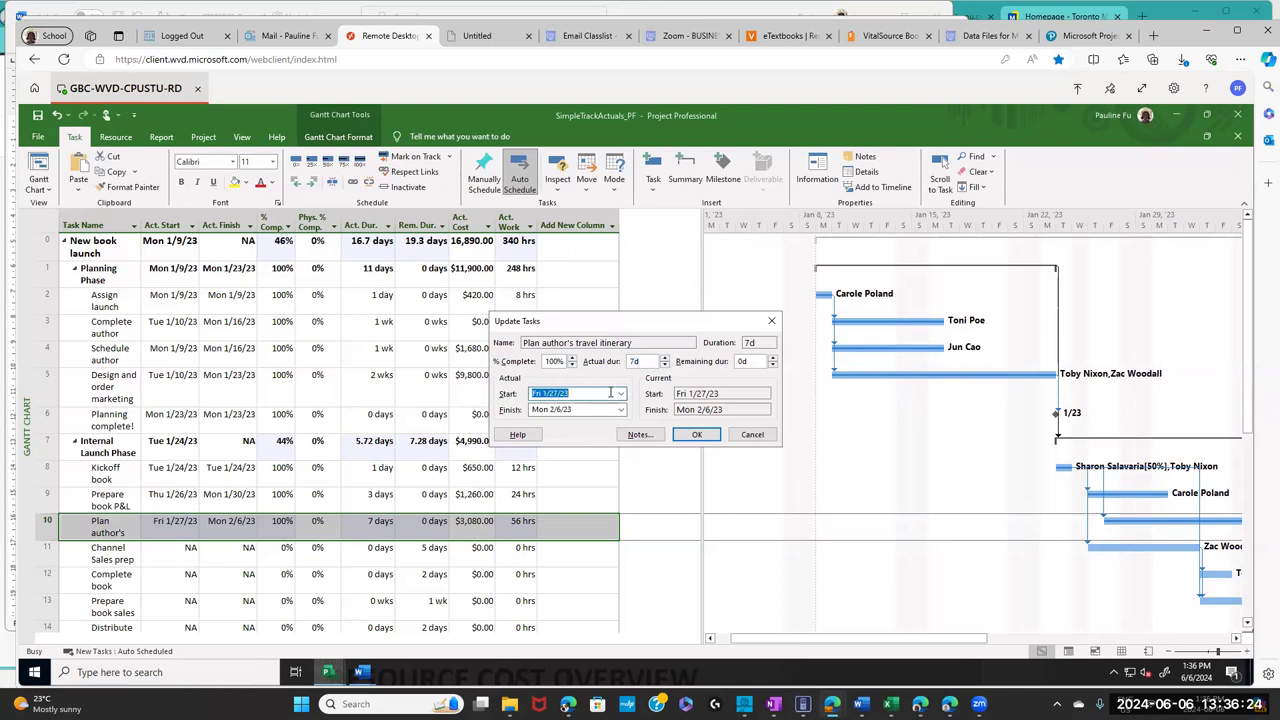
double_click(636, 361)
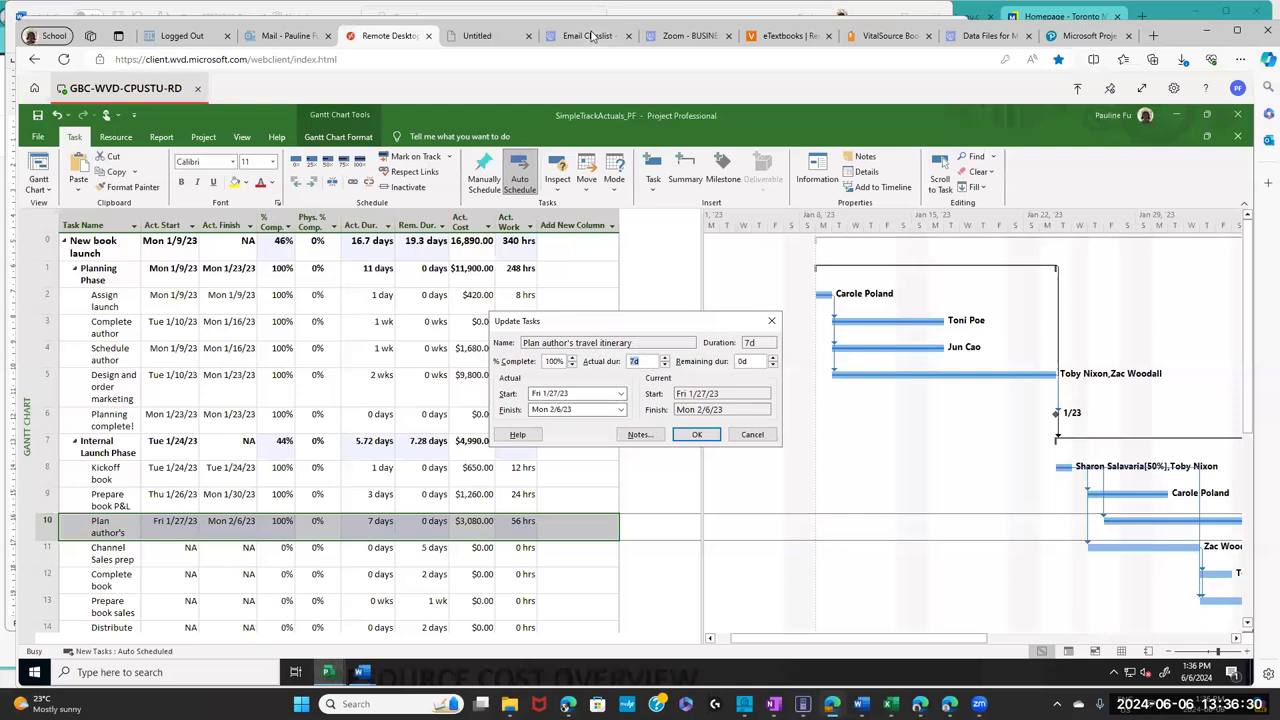
click(697, 435)
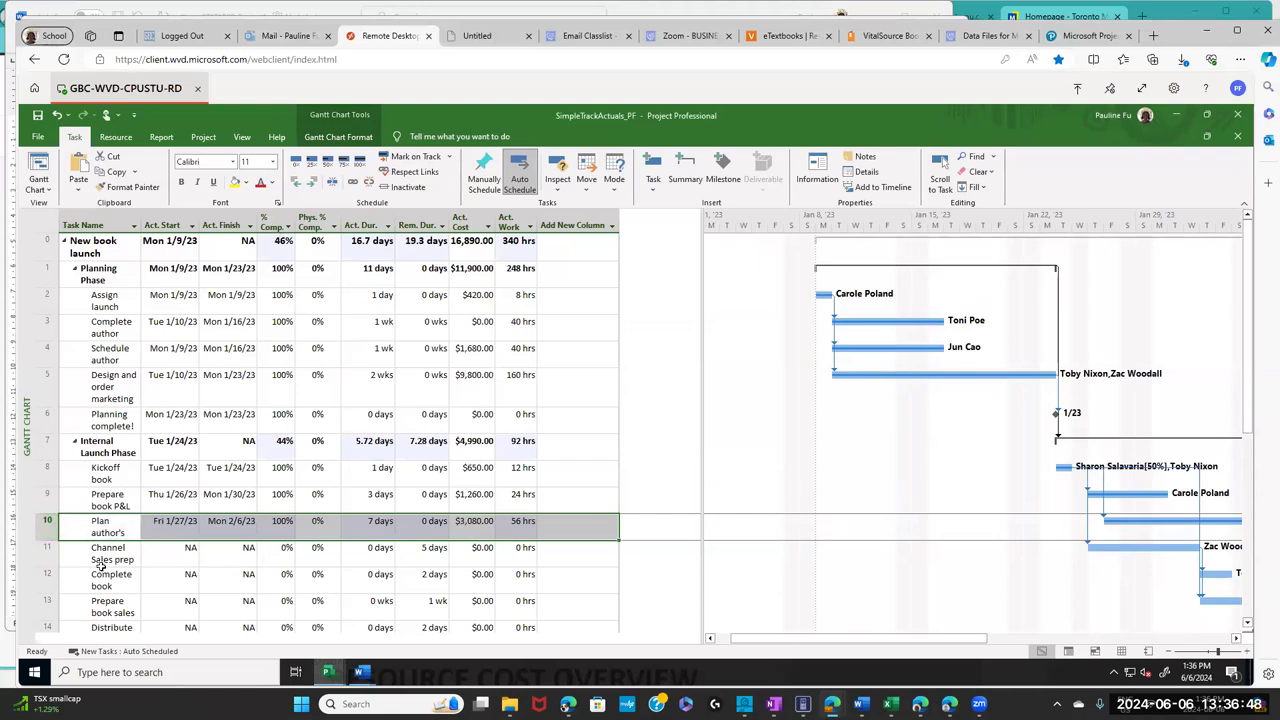
- Review task 10's actual duration and start in Update Tasks, then close with OK
click(434, 160)
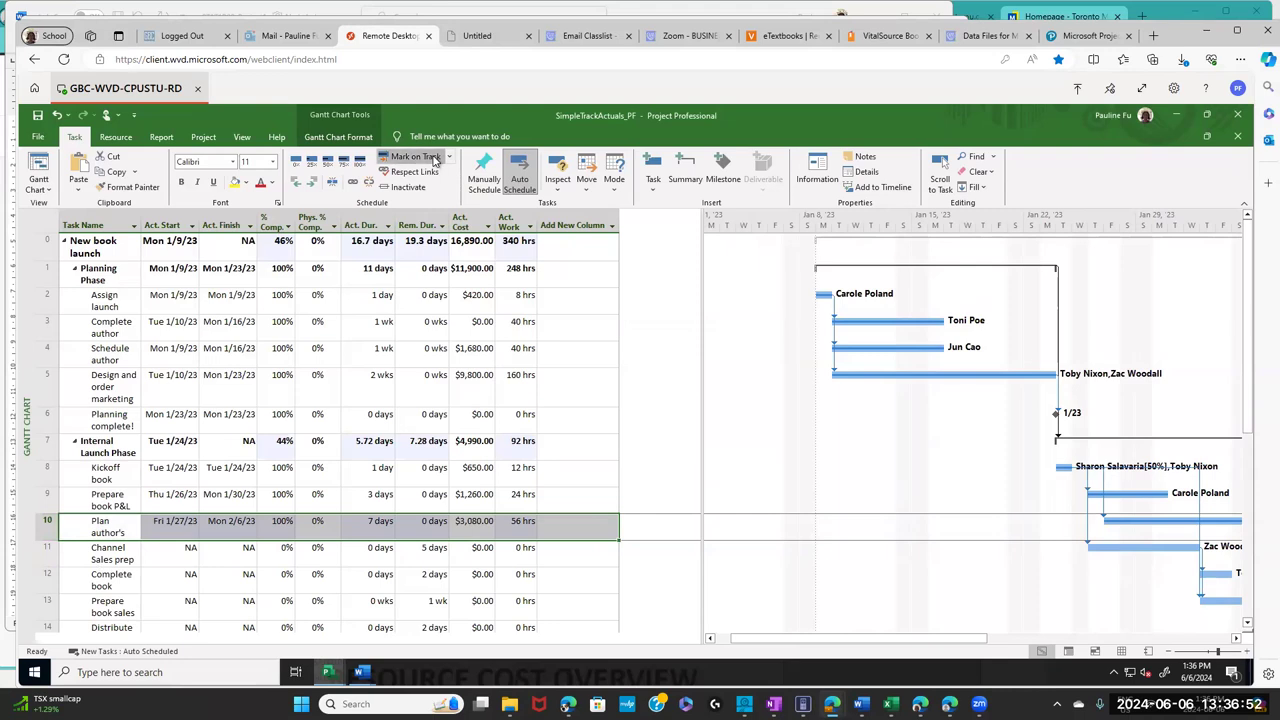
click(449, 160)
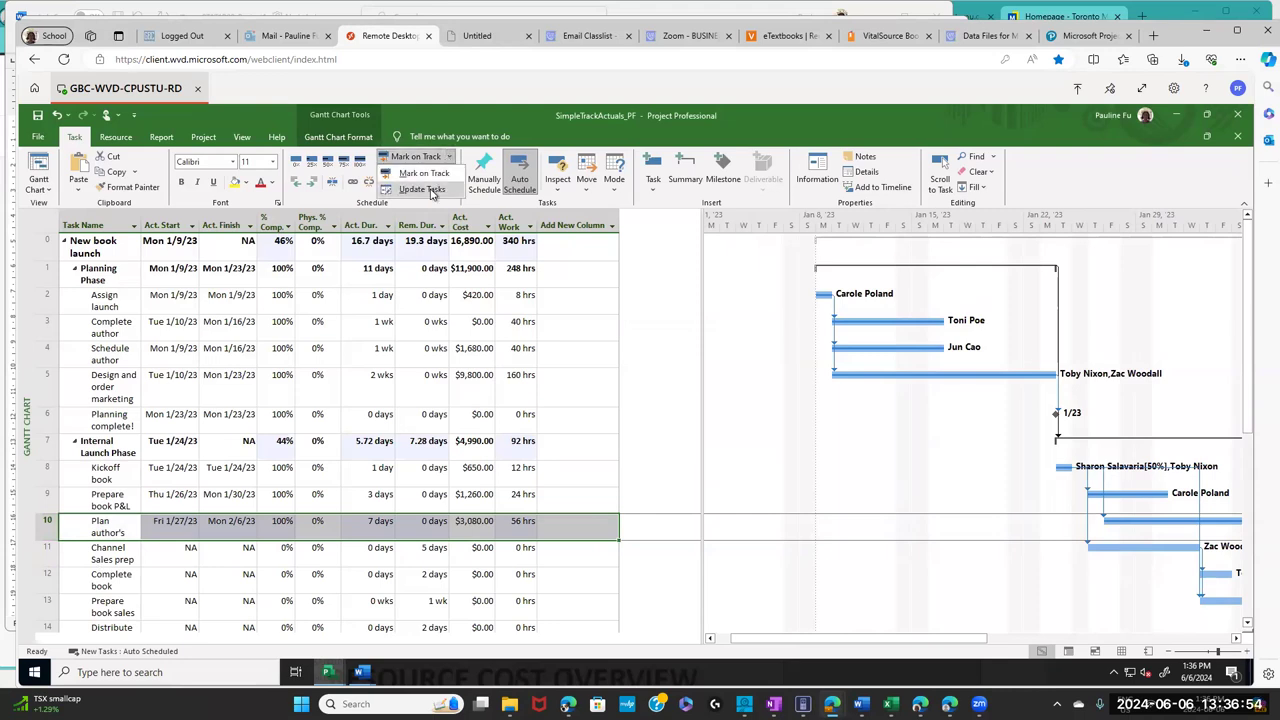
click(434, 195)
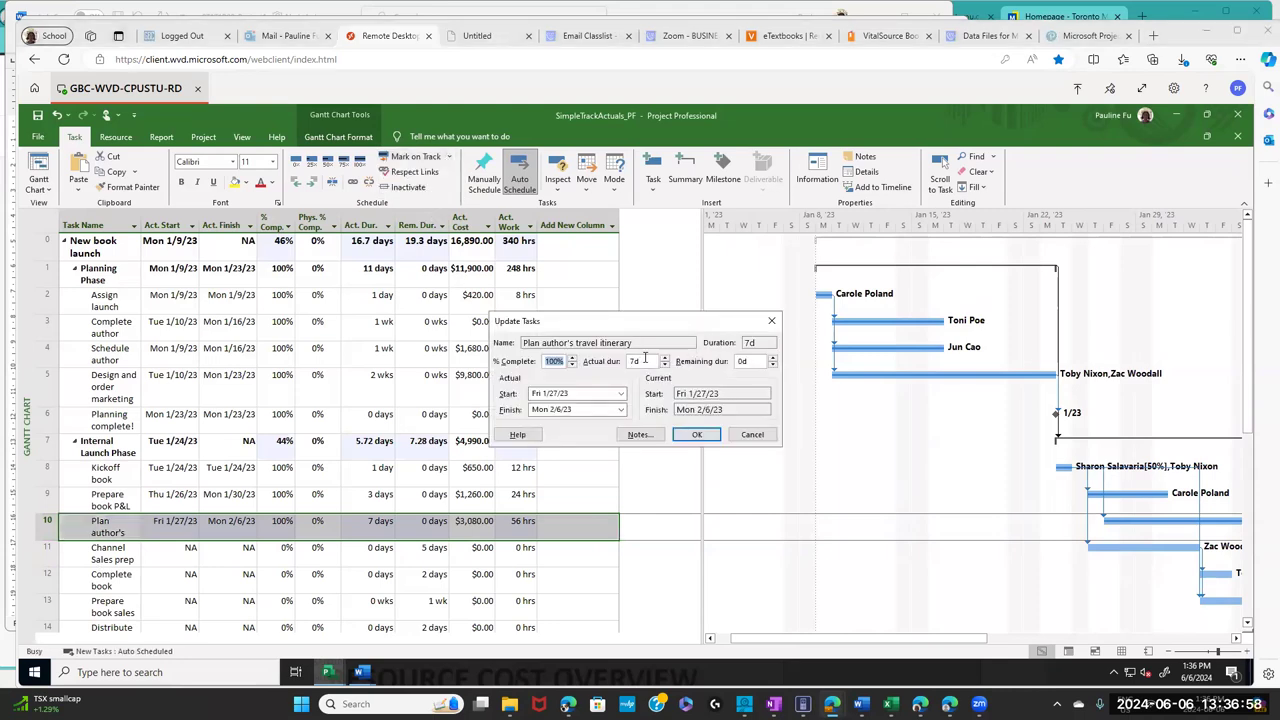
click(645, 361)
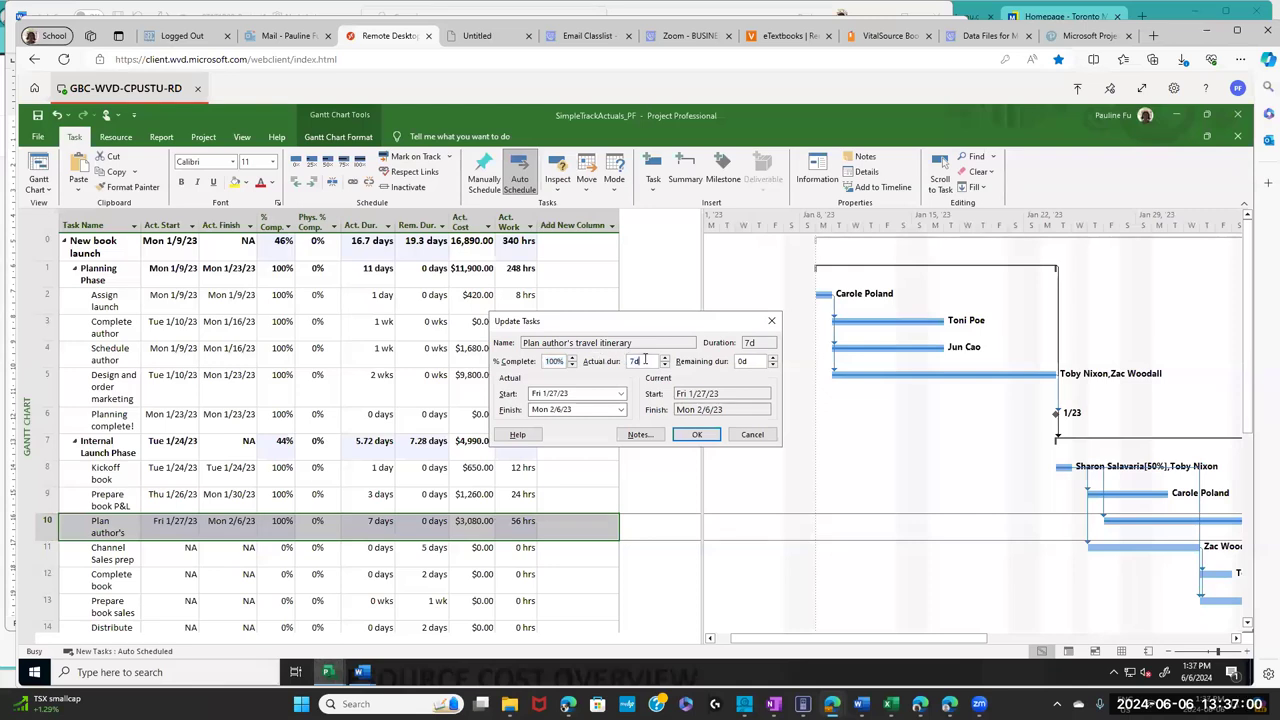
key(shift+Home)
click(580, 395)
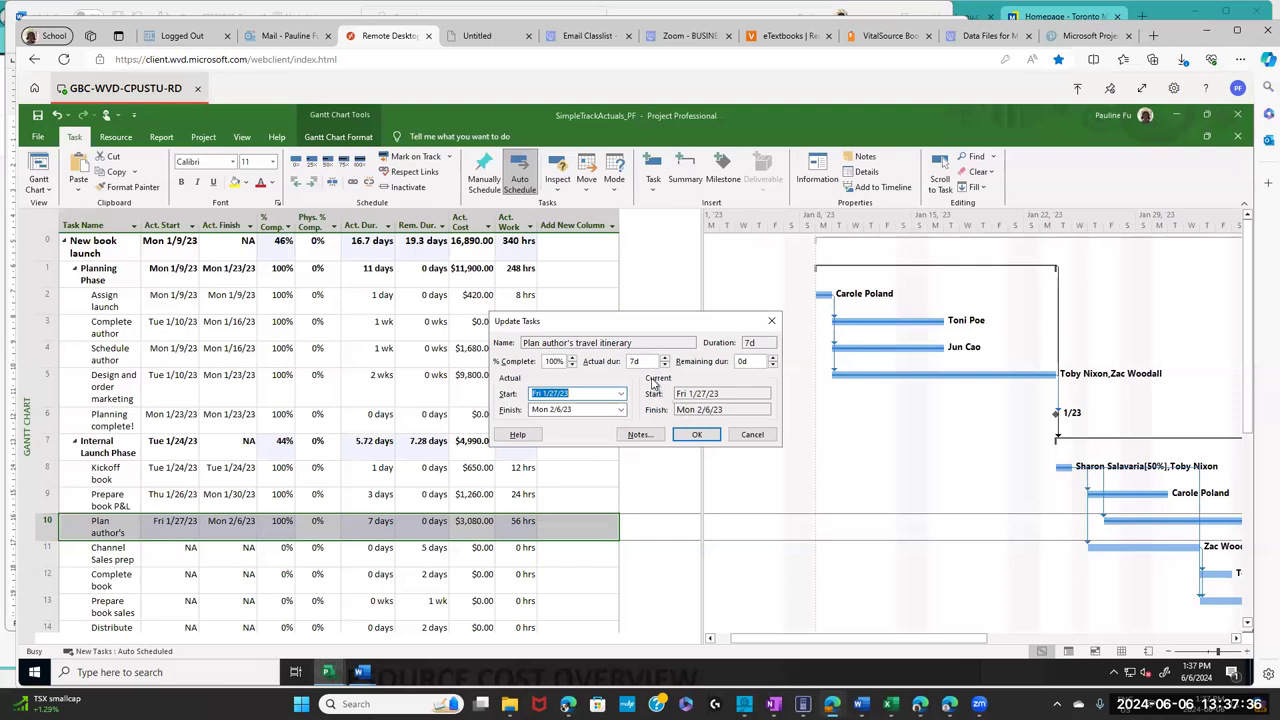
click(626, 361)
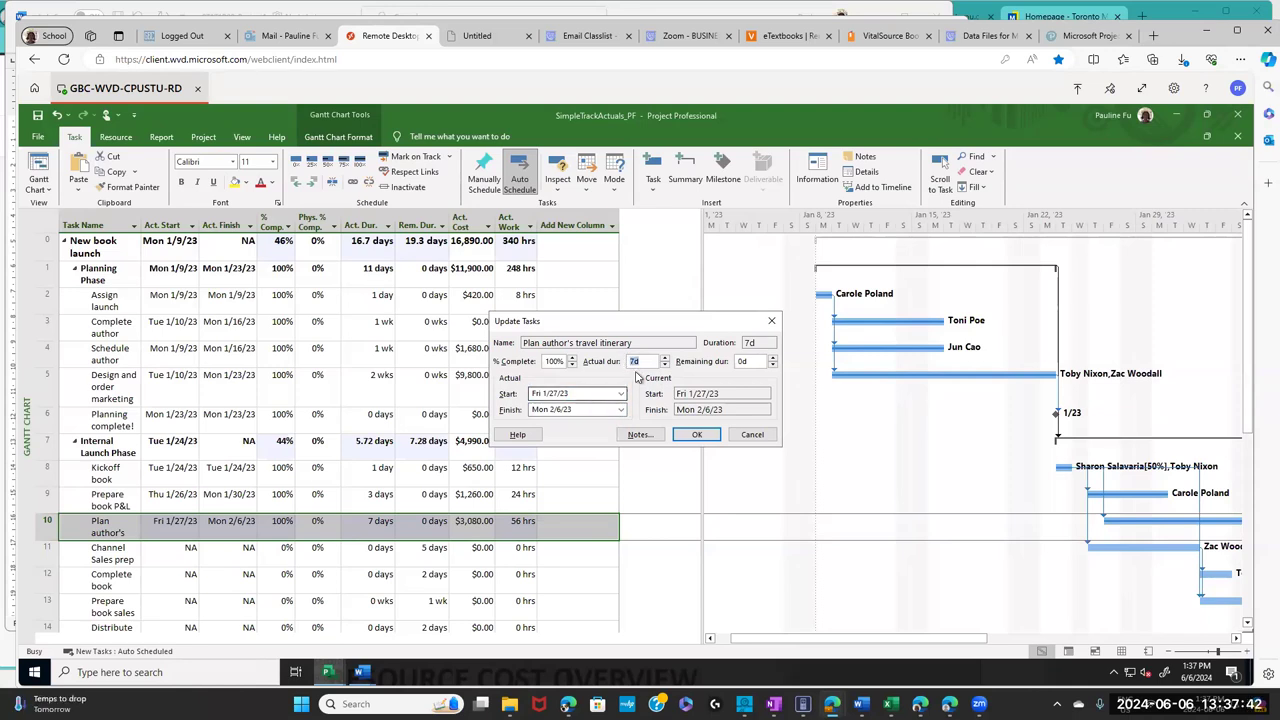
click(581, 394)
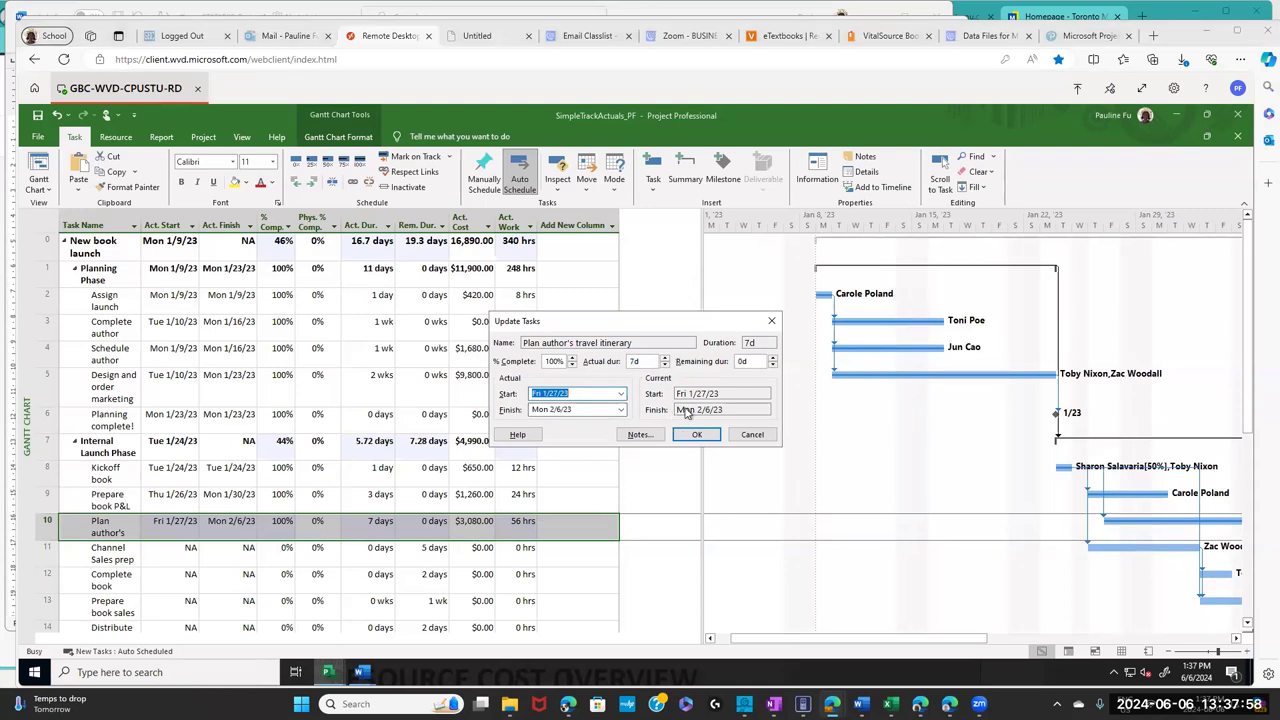
click(696, 436)
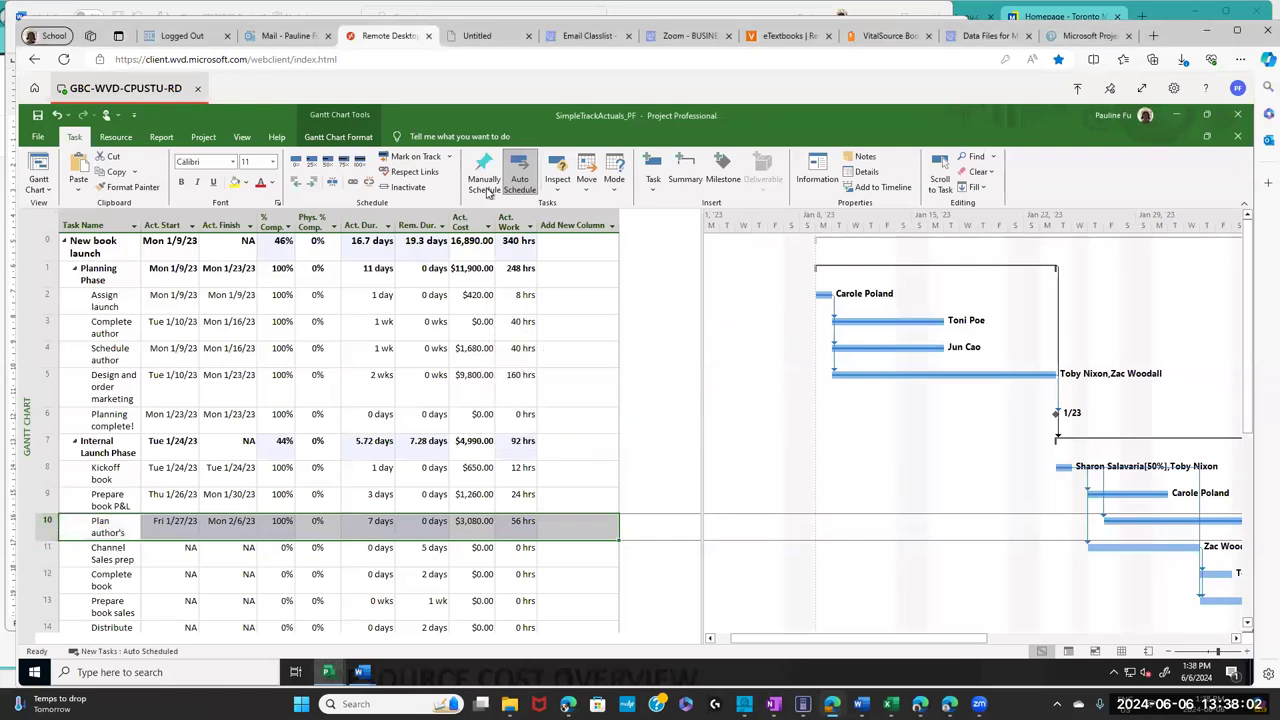
- Recheck task 10's update without changes and switch to the Project 2019 textbook
click(448, 158)
click(441, 194)
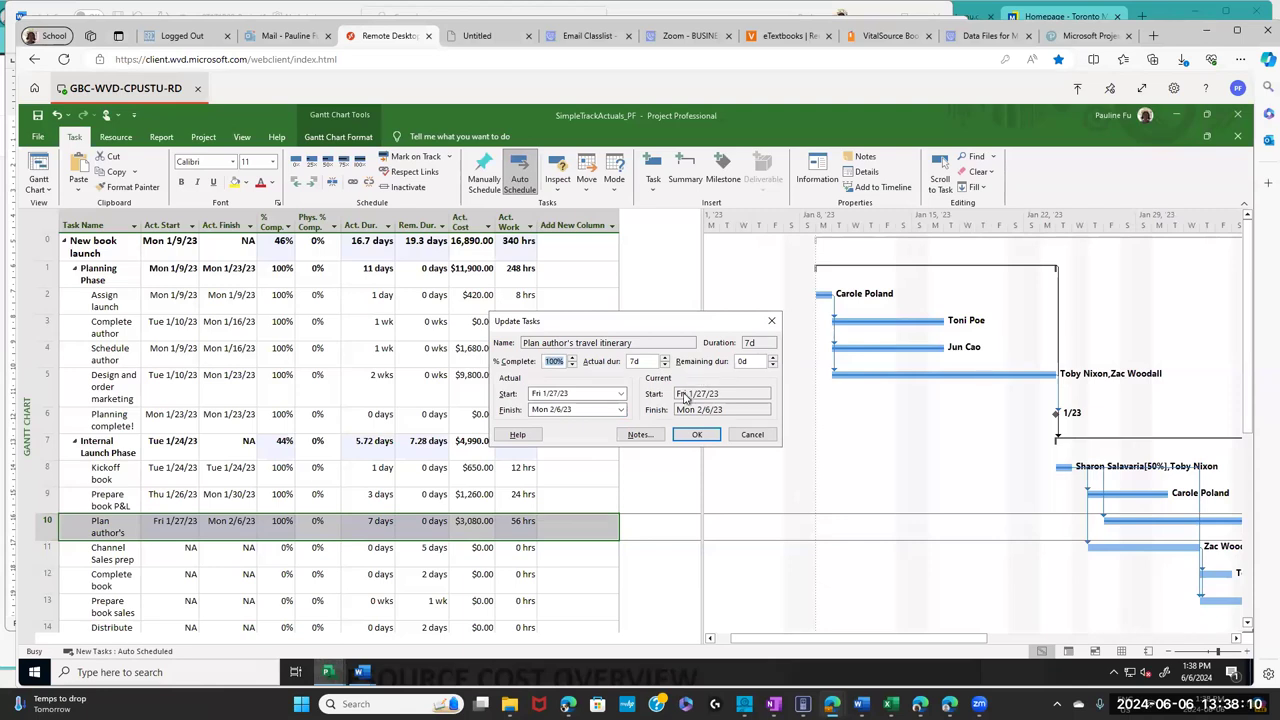
click(695, 434)
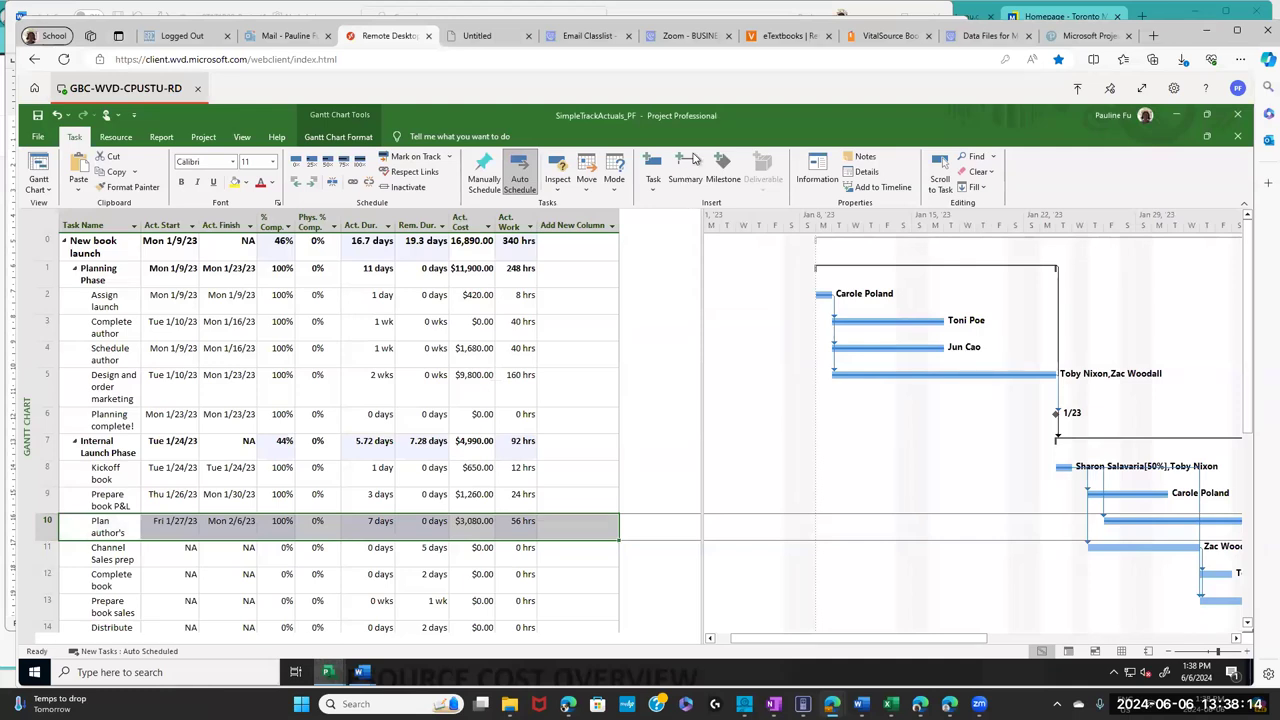
click(888, 36)
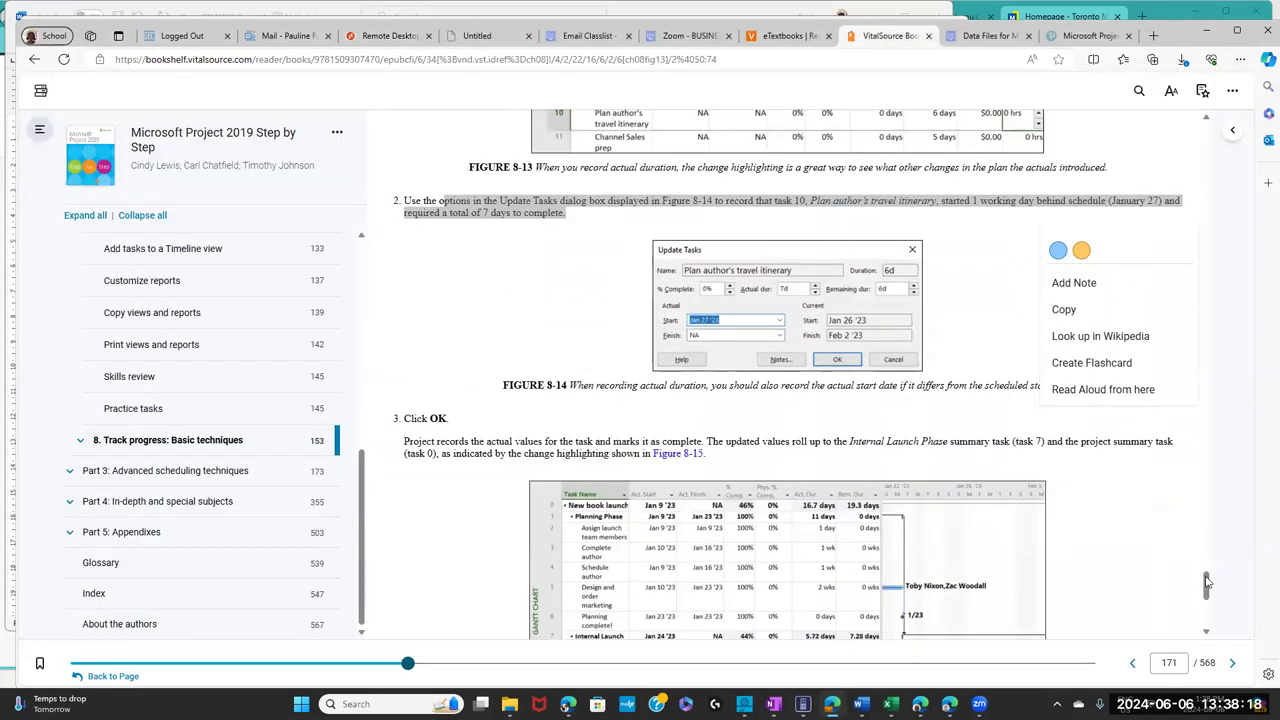
- Highlight the page 172 step 4 instructions for Channel Sales prep, then return to Project
scroll(1210, 620, down, 1)
scroll(1210, 620, down, 5)
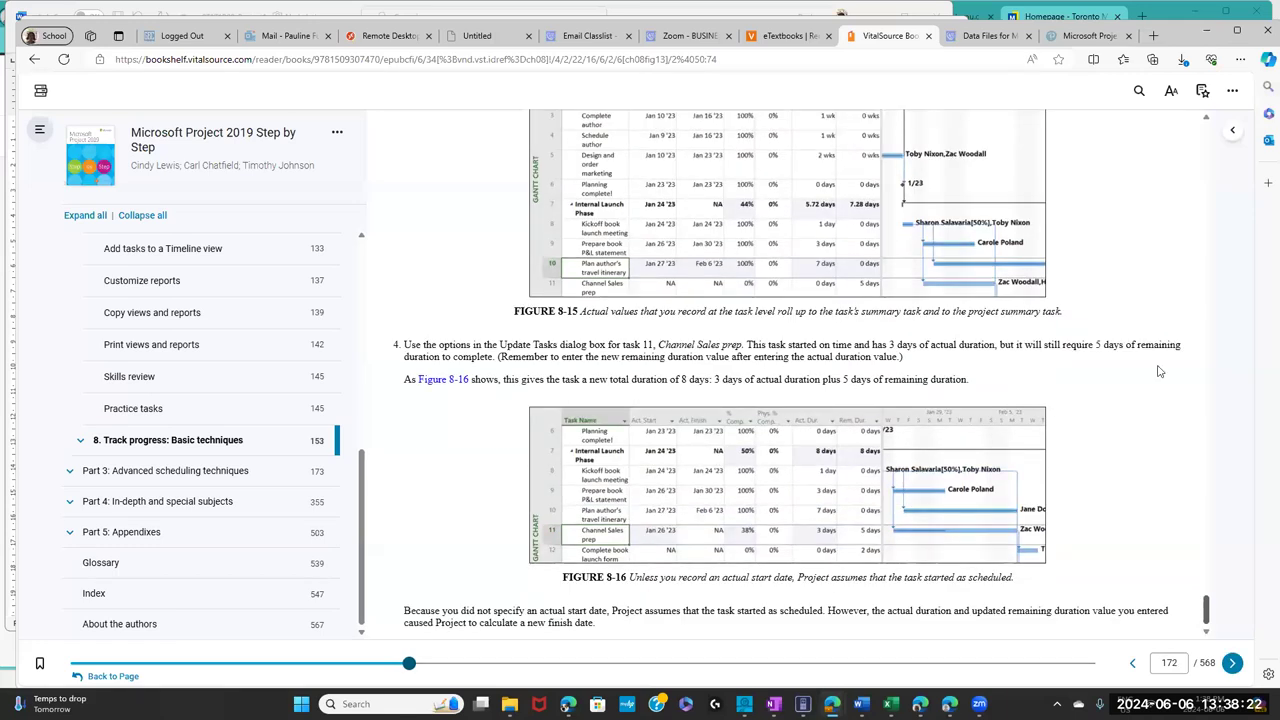
drag(448, 345, 943, 343)
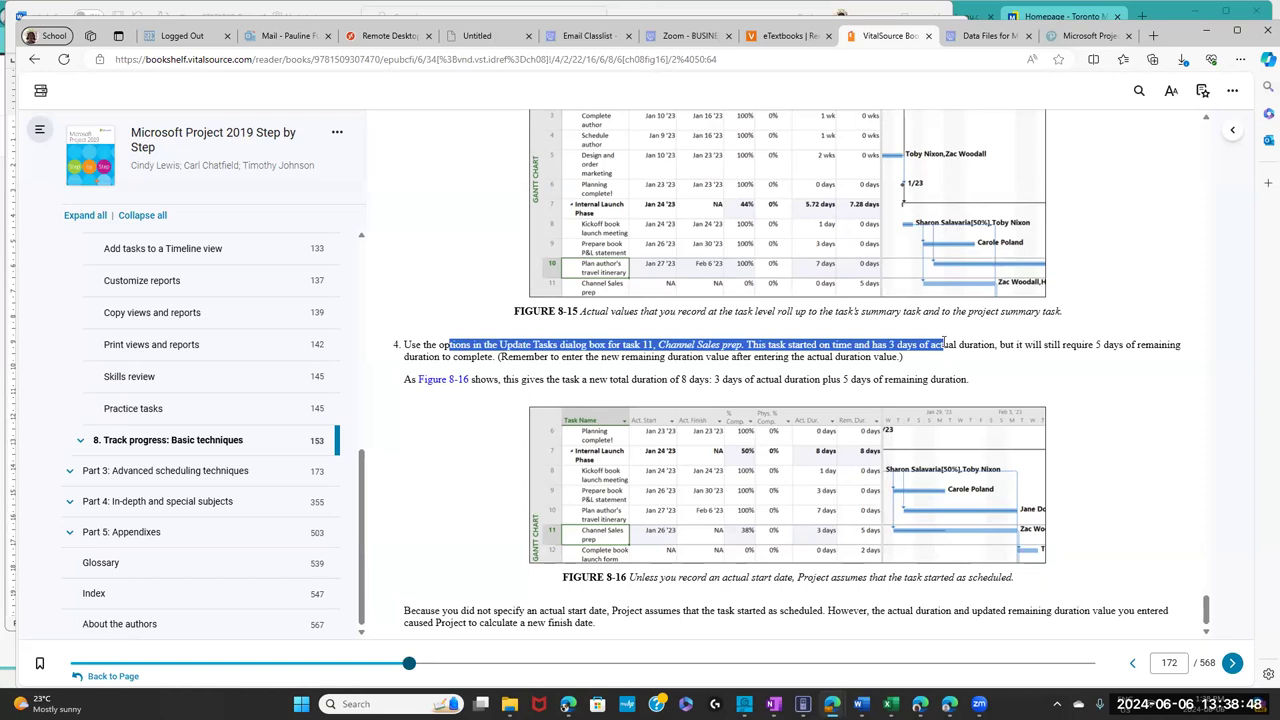
drag(943, 343, 945, 344)
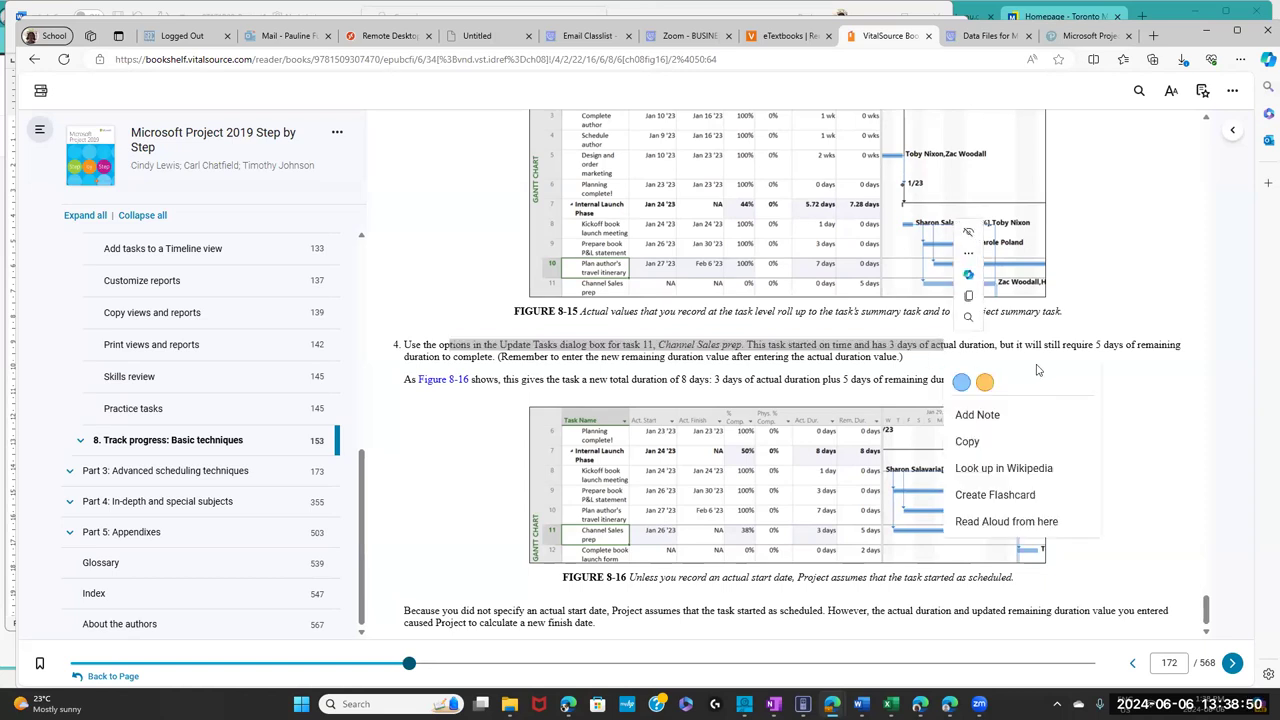
click(1151, 384)
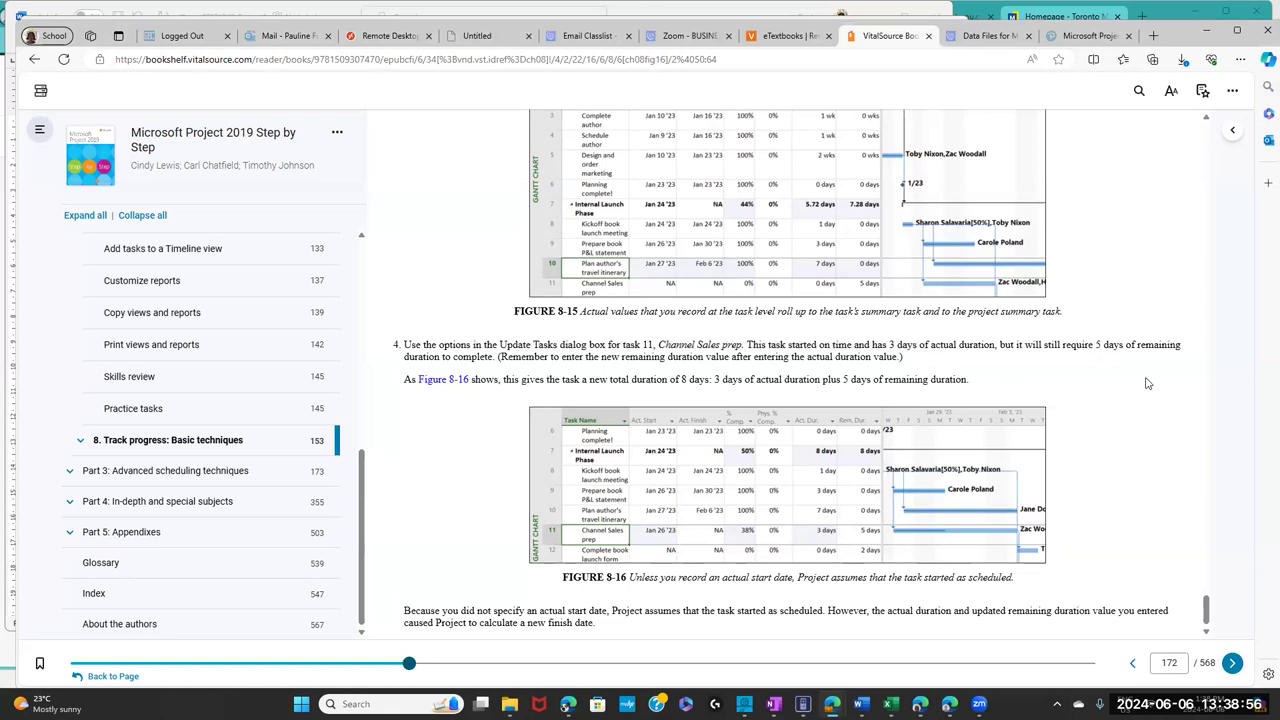
click(390, 36)
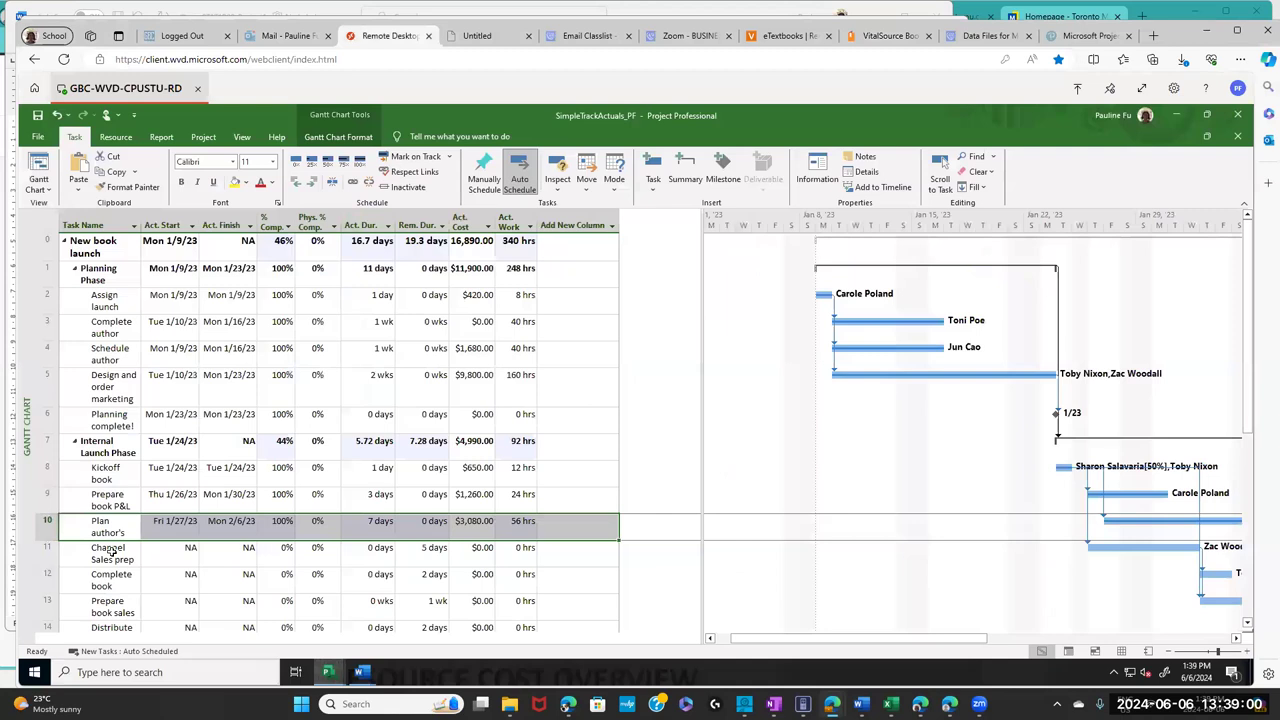
- Give task 11 Channel Sales prep a 3-day actual duration, leaving the start unchanged
click(48, 552)
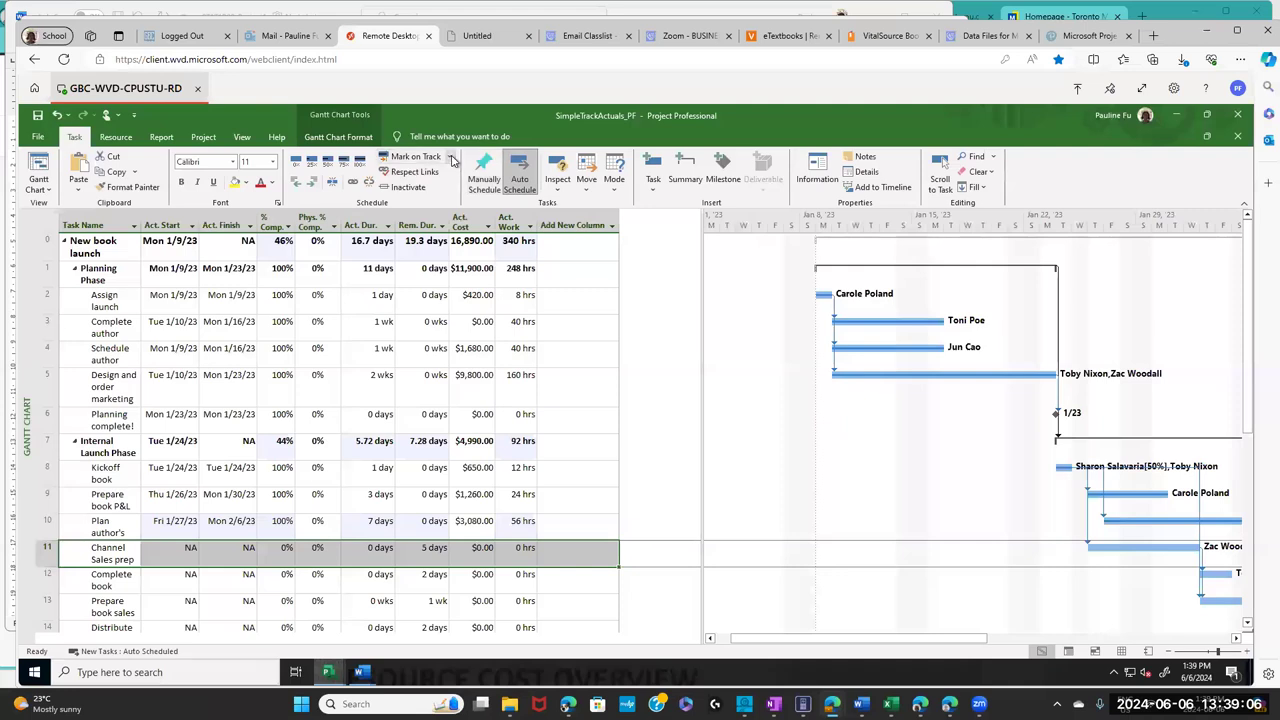
click(451, 159)
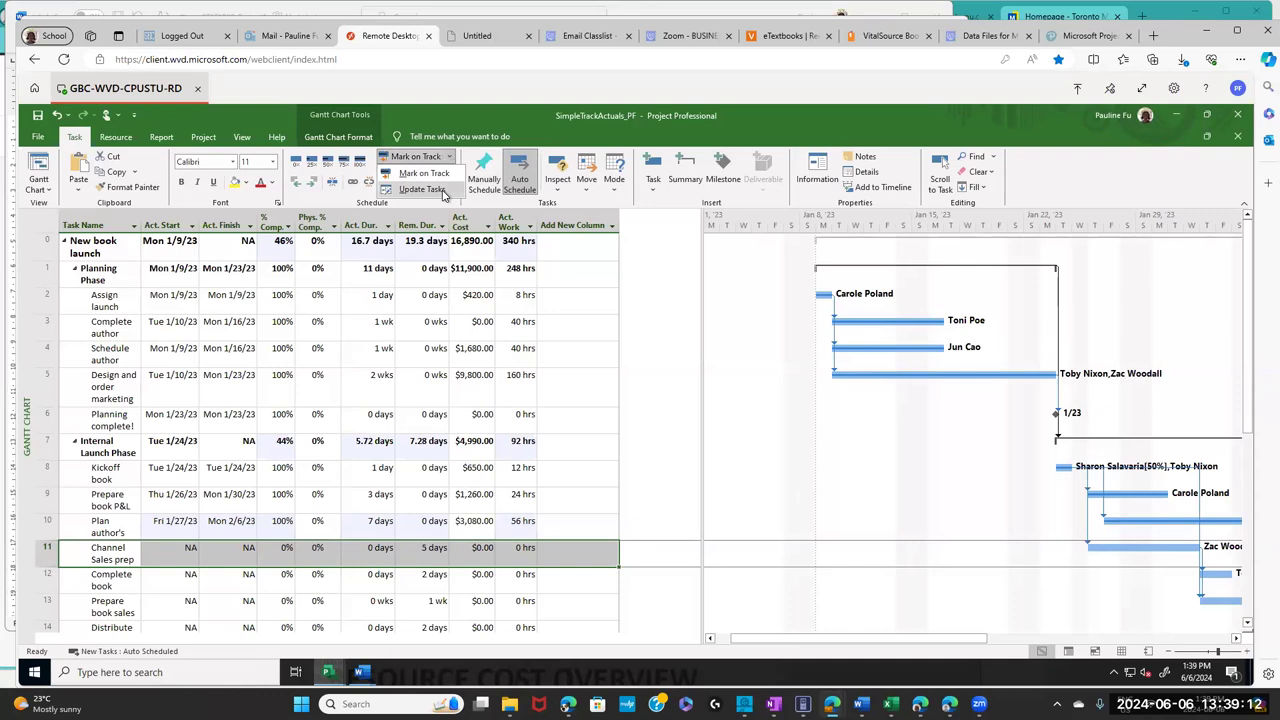
click(443, 191)
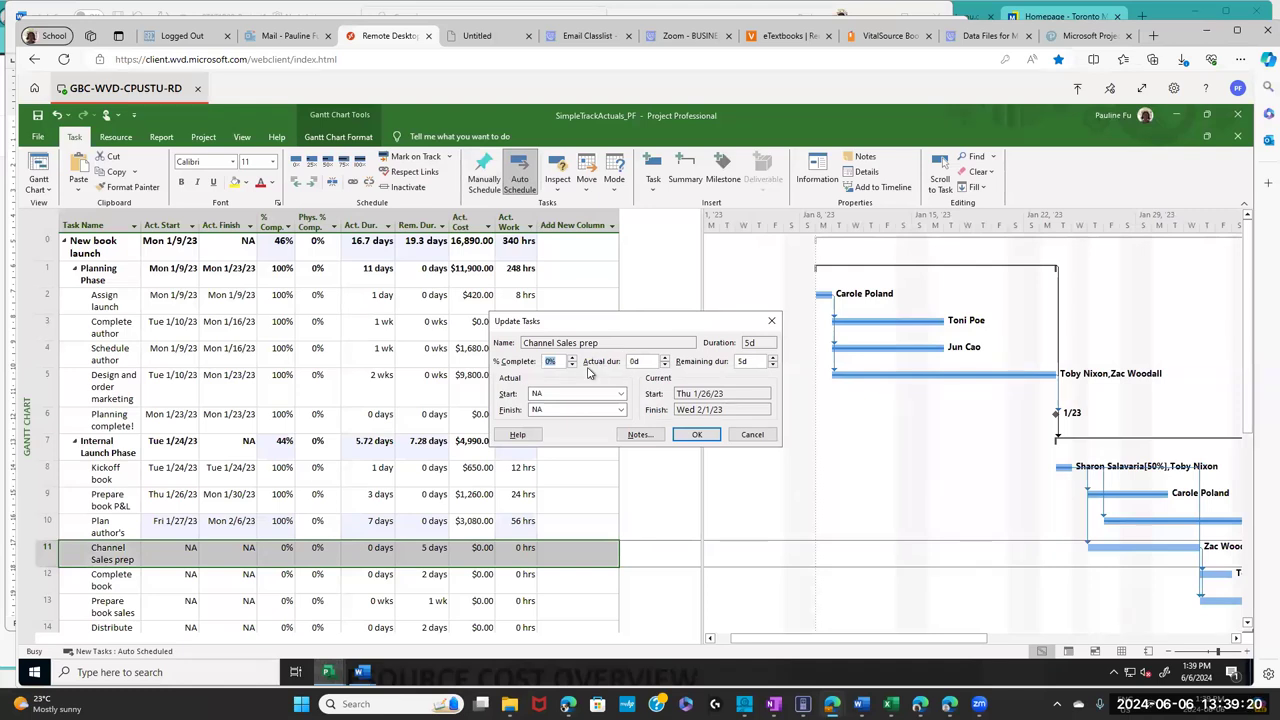
key(Tab)
text(3)
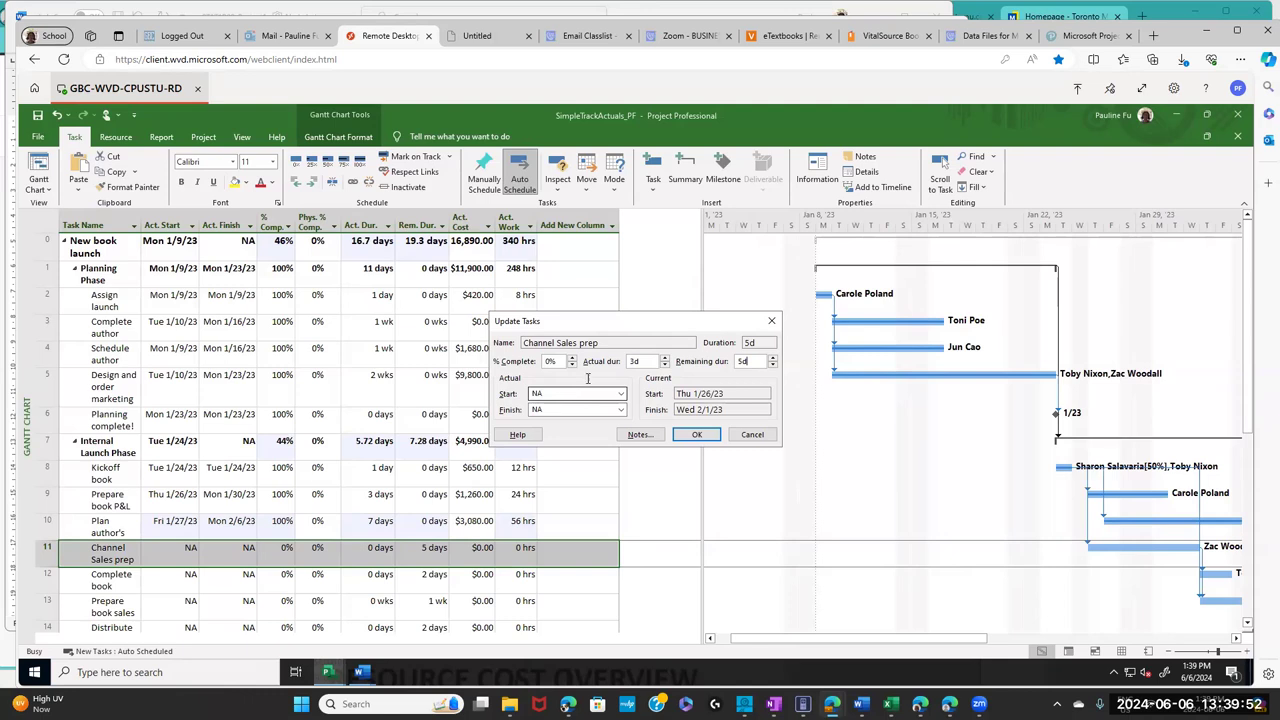
click(620, 394)
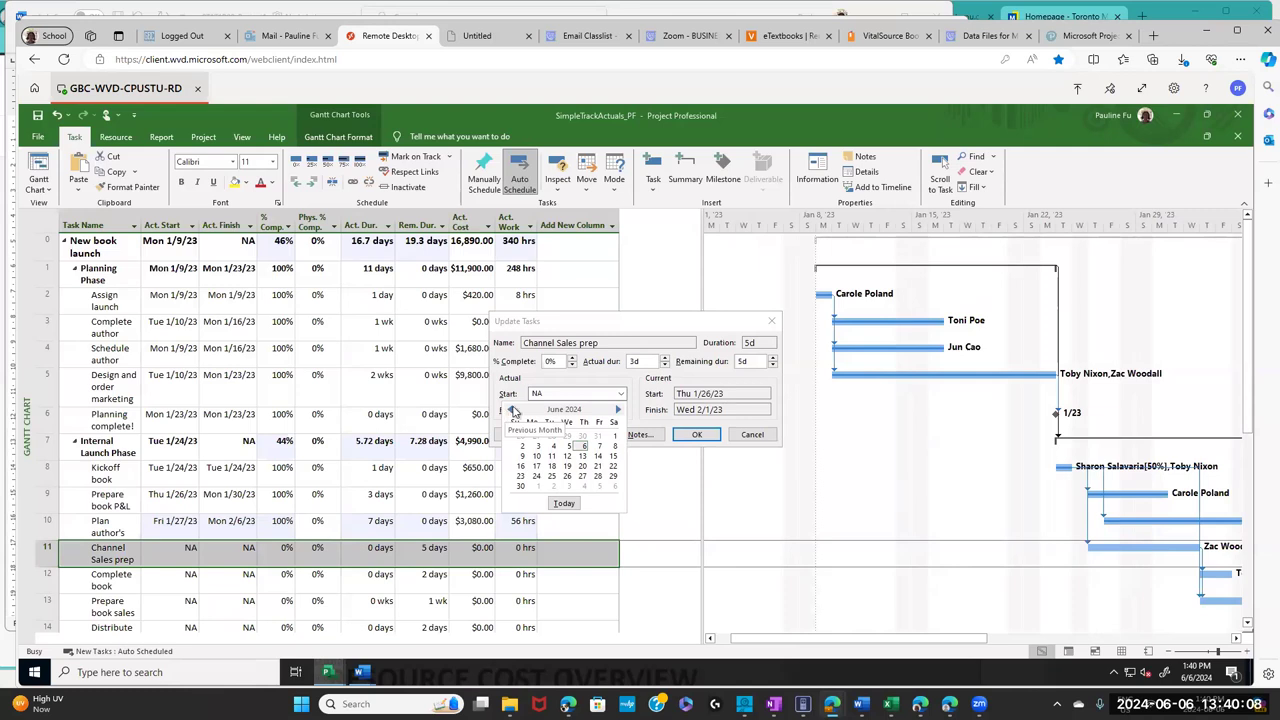
click(643, 369)
double_click(636, 362)
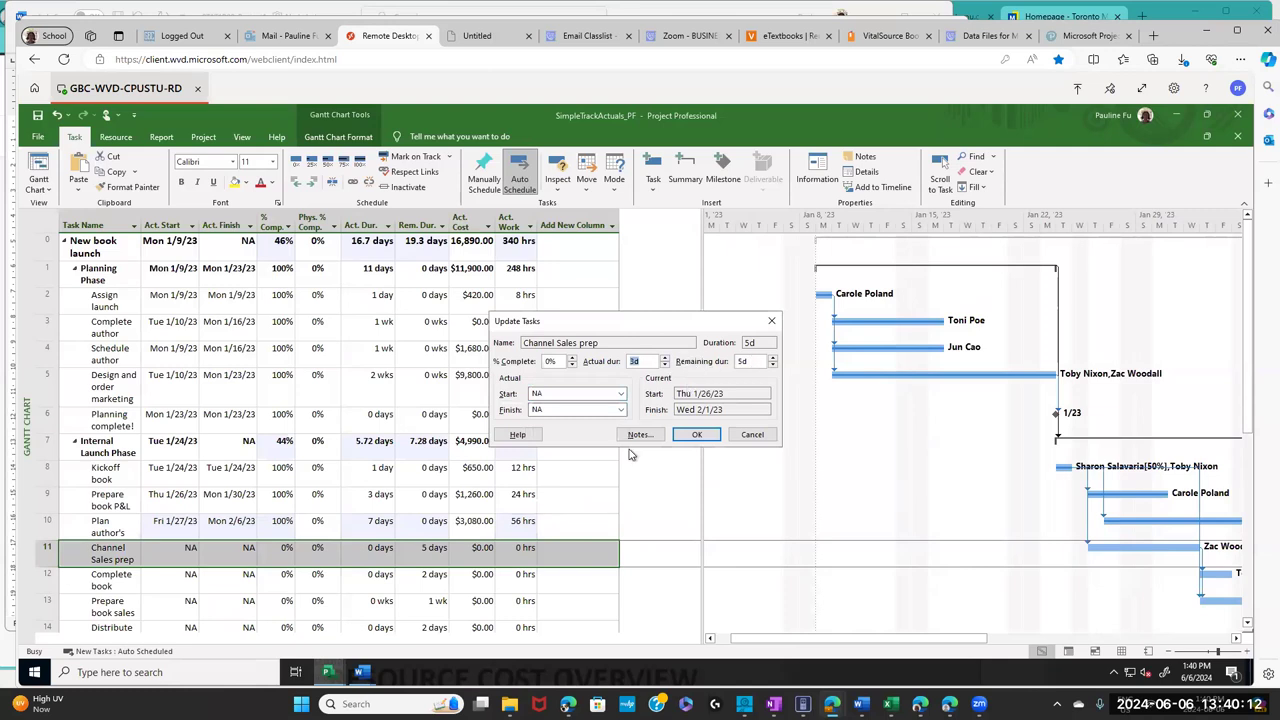
click(700, 437)
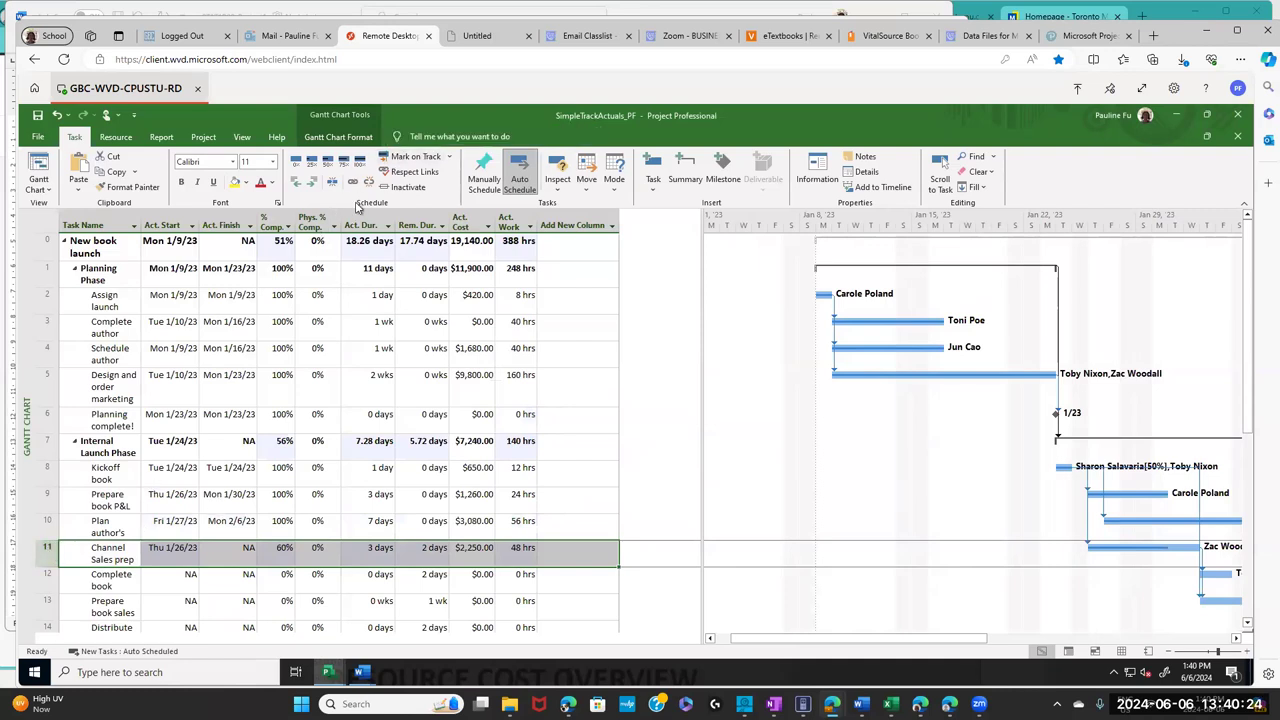
click(449, 156)
- Change Channel Sales prep's remaining duration to 5d in Update Tasks
click(440, 190)
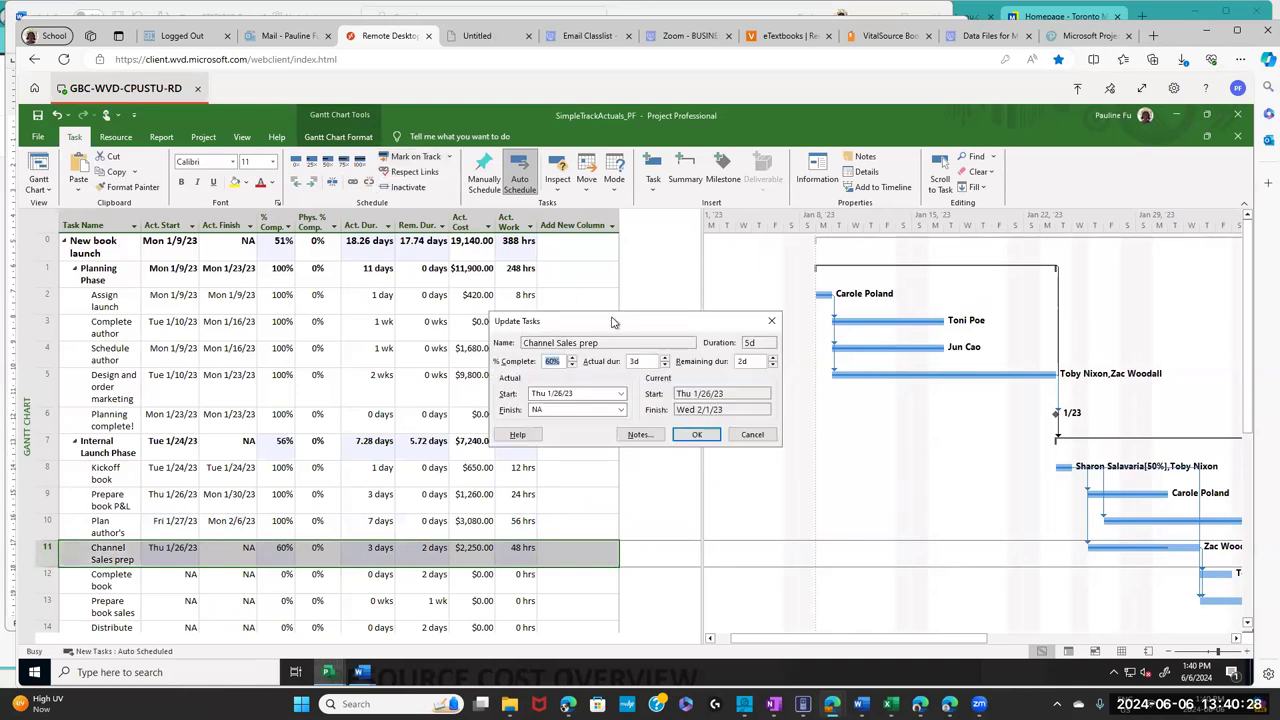
double_click(641, 361)
double_click(749, 362)
text(5d)
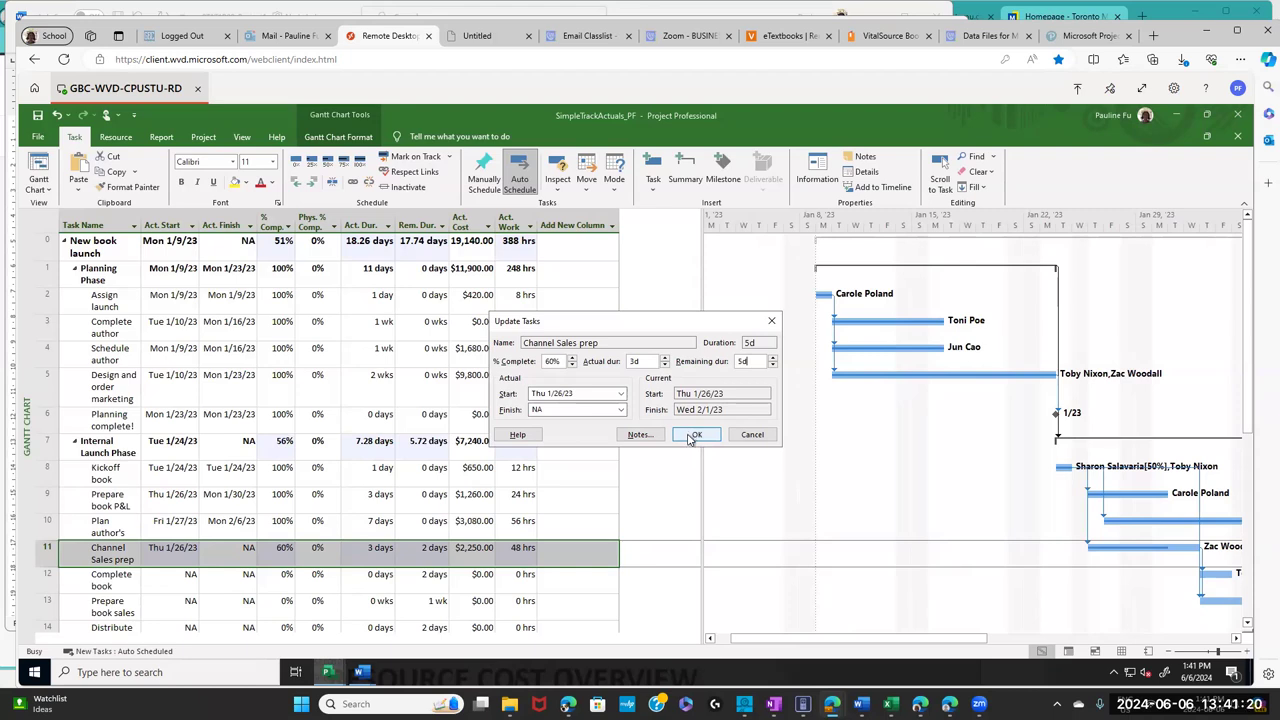
click(694, 435)
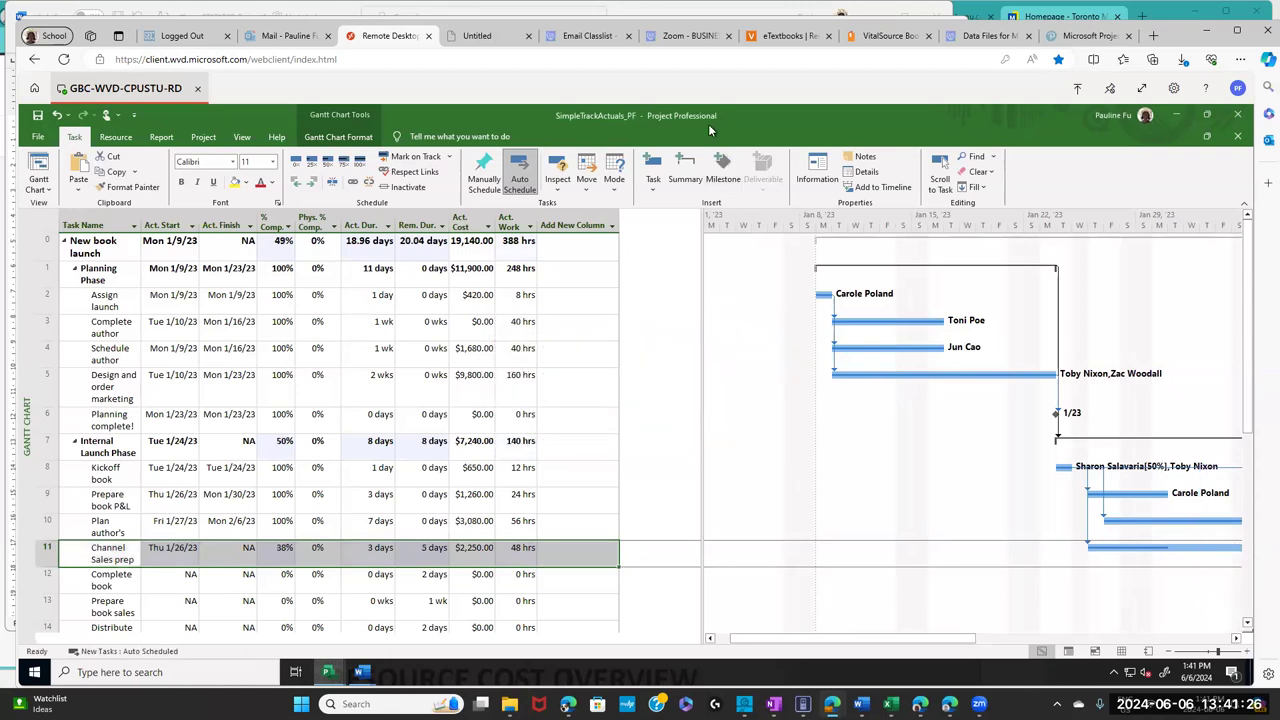
- Go to learn.georgebrown.ca in a new tab and enter BUSINESS COMPUTER APPS. II
click(1154, 37)
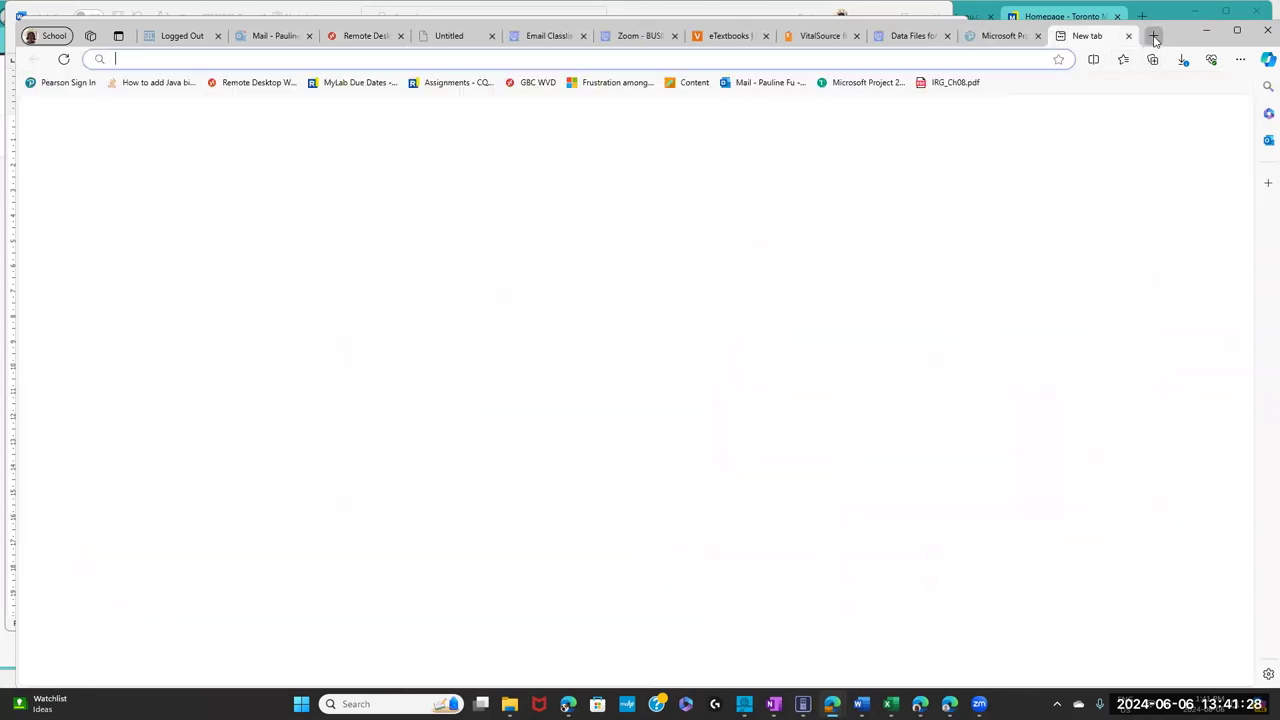
text(learn)
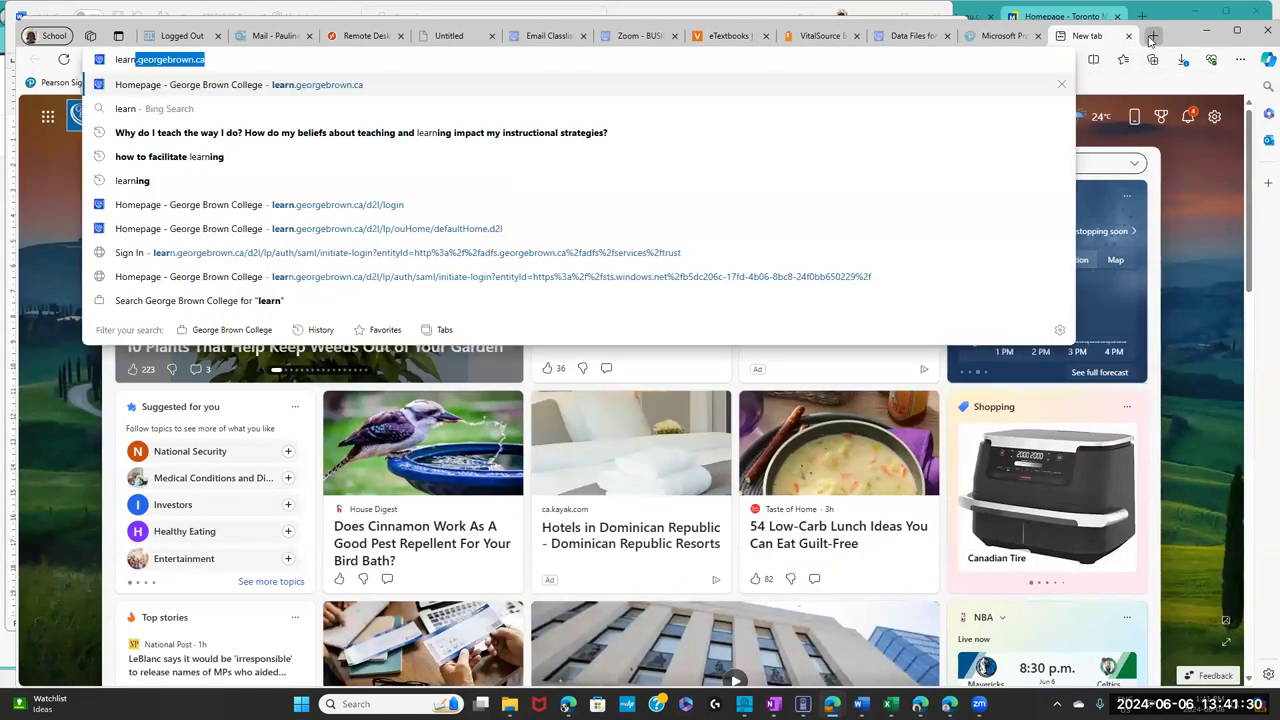
key(Return)
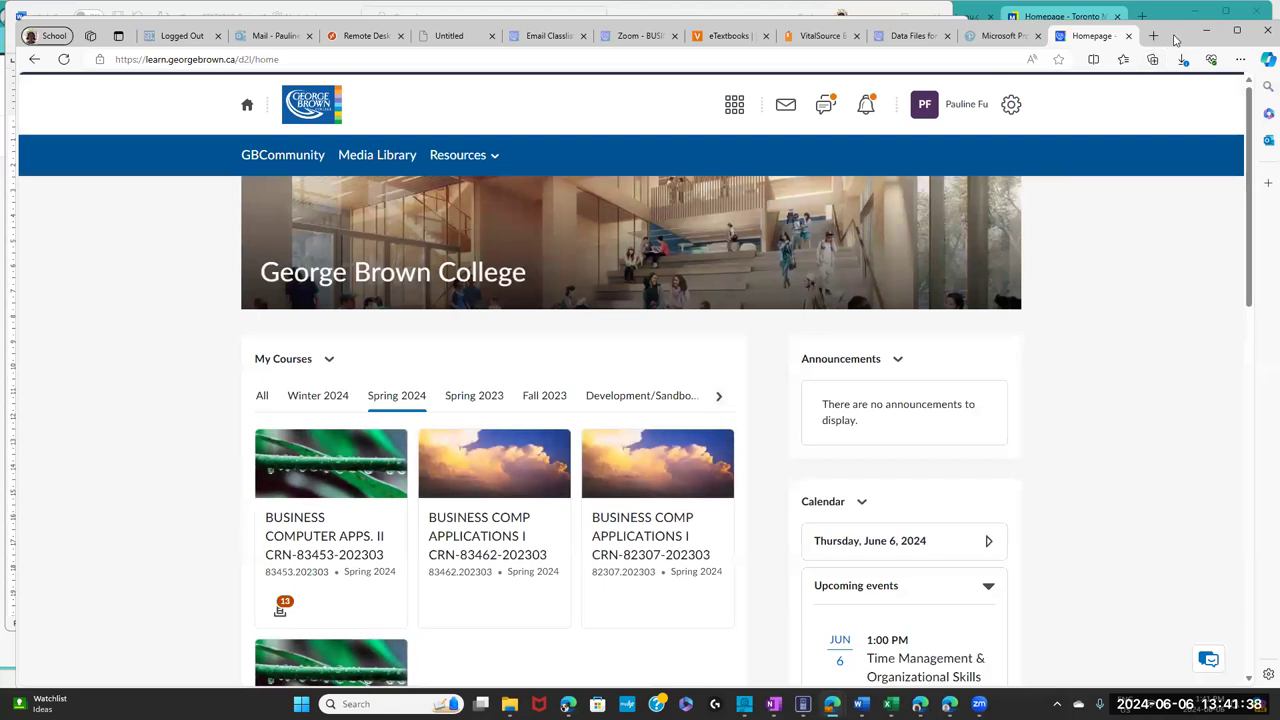
drag(1175, 38, 1157, 32)
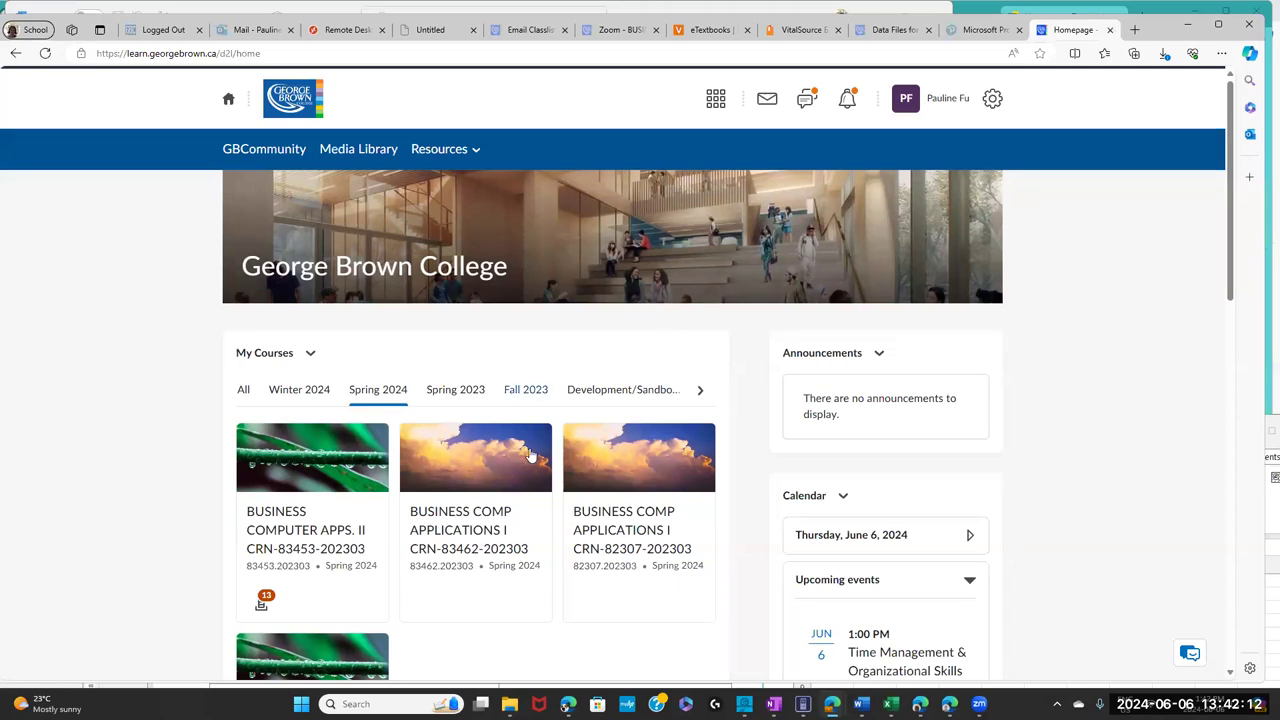
click(349, 537)
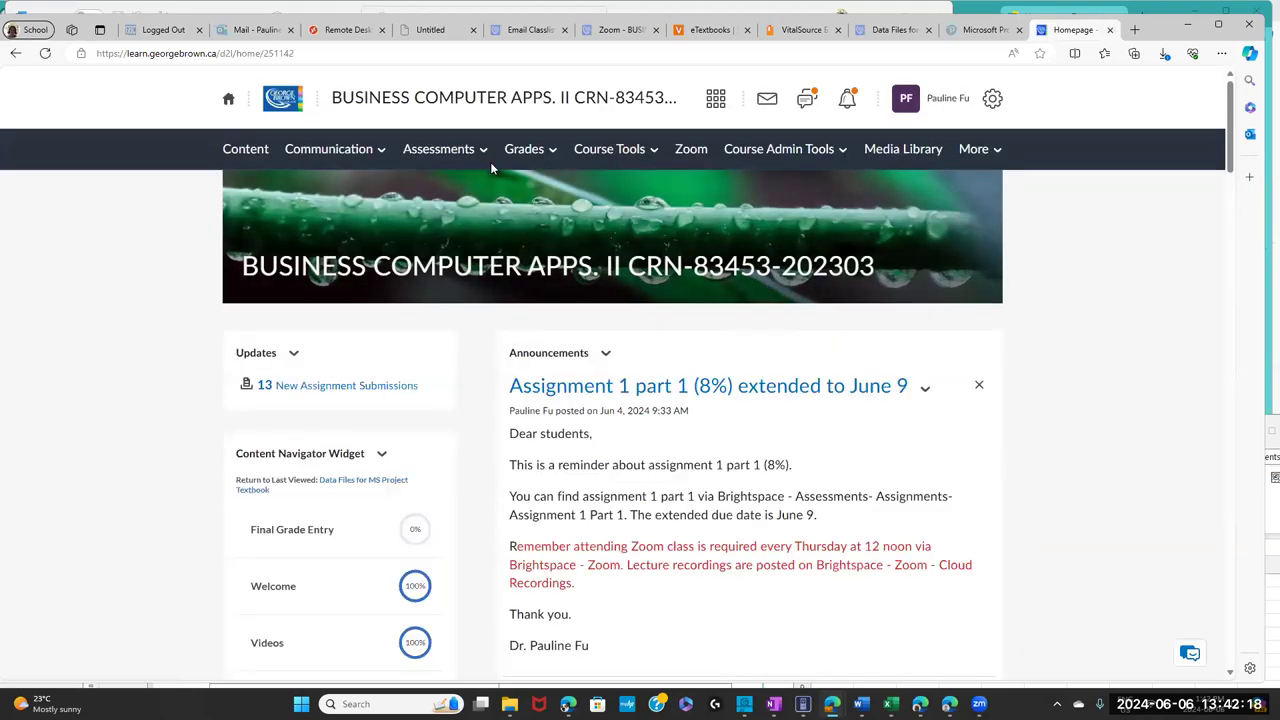
click(450, 160)
- Open Assessments > Assignments and scroll through the assignments and due dates
click(450, 191)
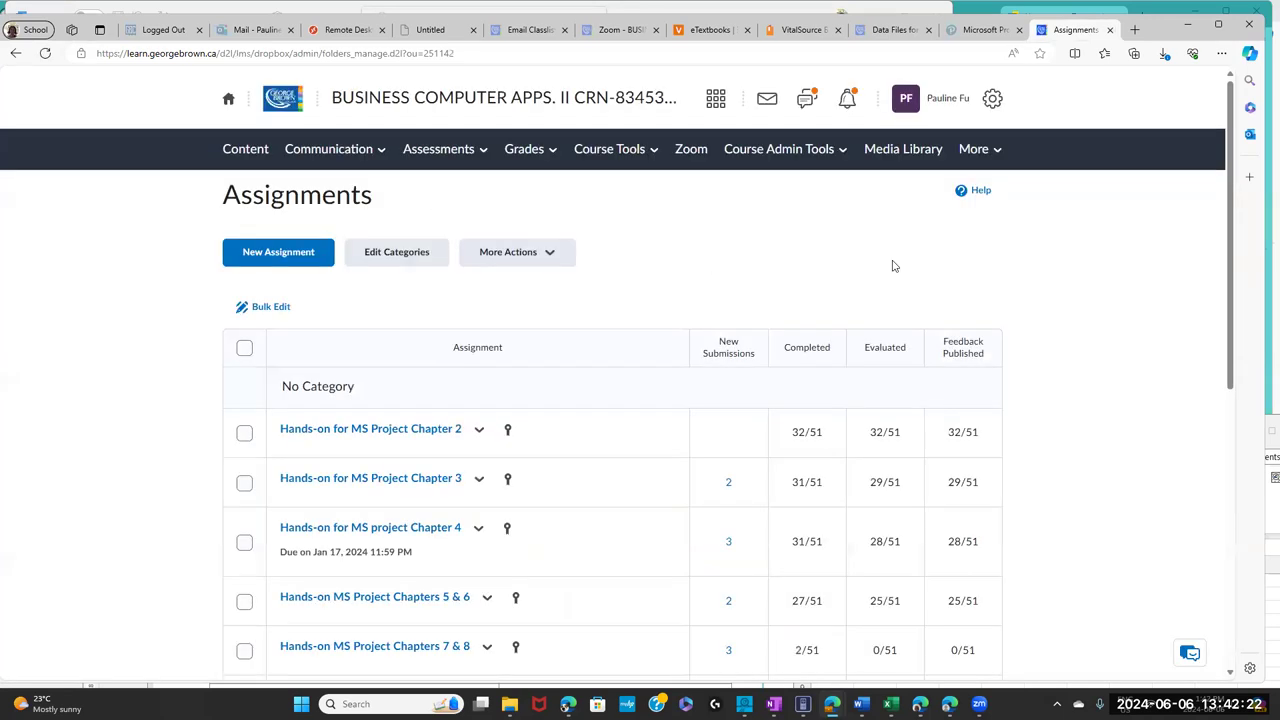
scroll(607, 348, down, 5)
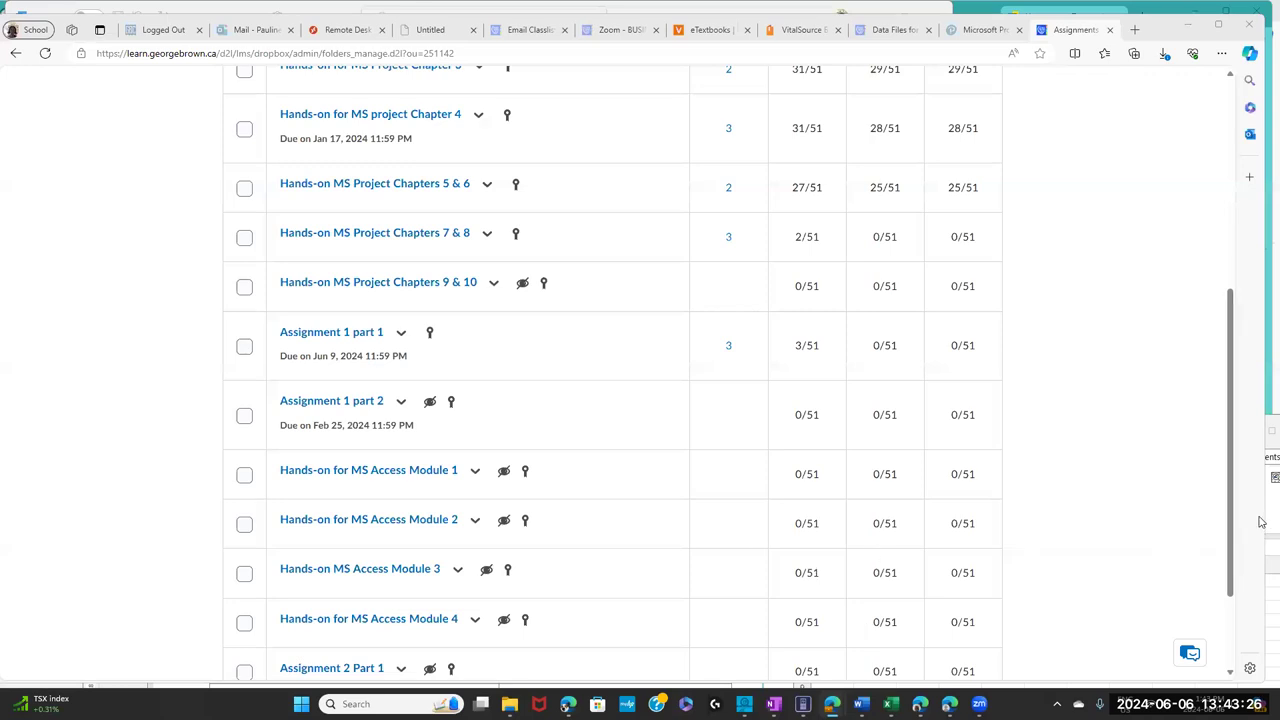
drag(1234, 489, 1260, 257)
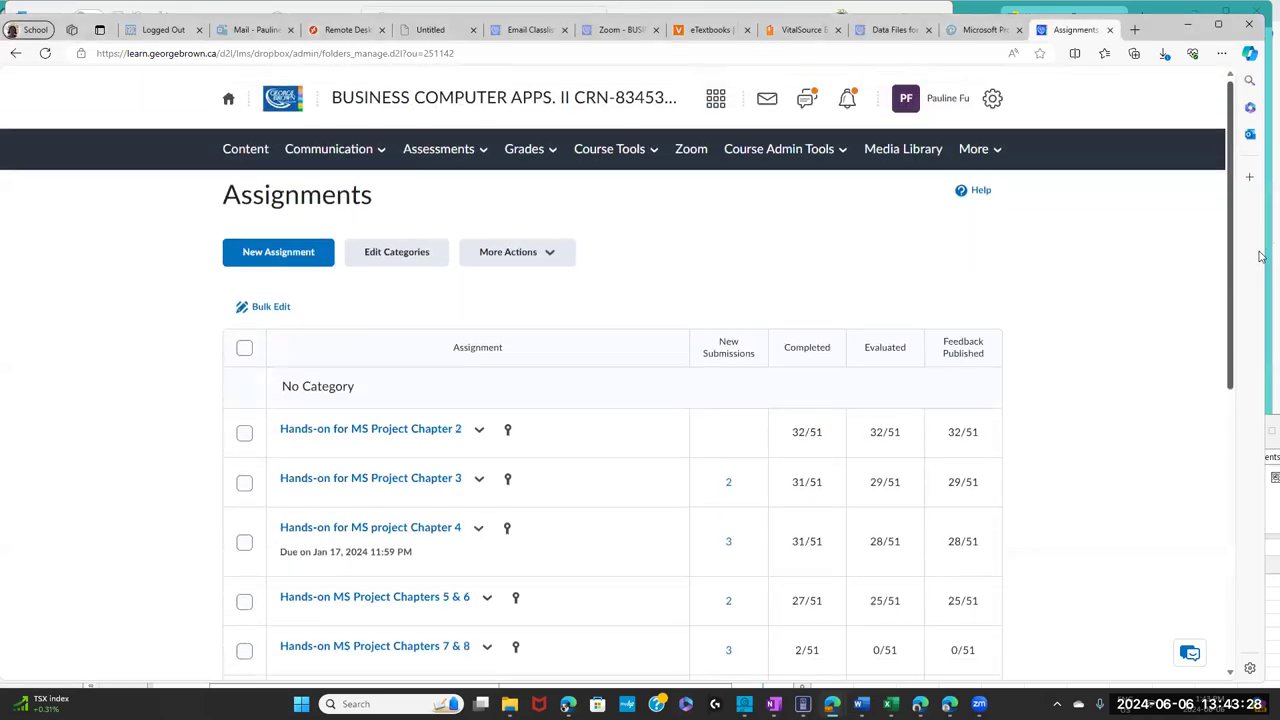
click(331, 150)
- Go to Announcements and select the earlier important-due-dates announcement text
click(334, 189)
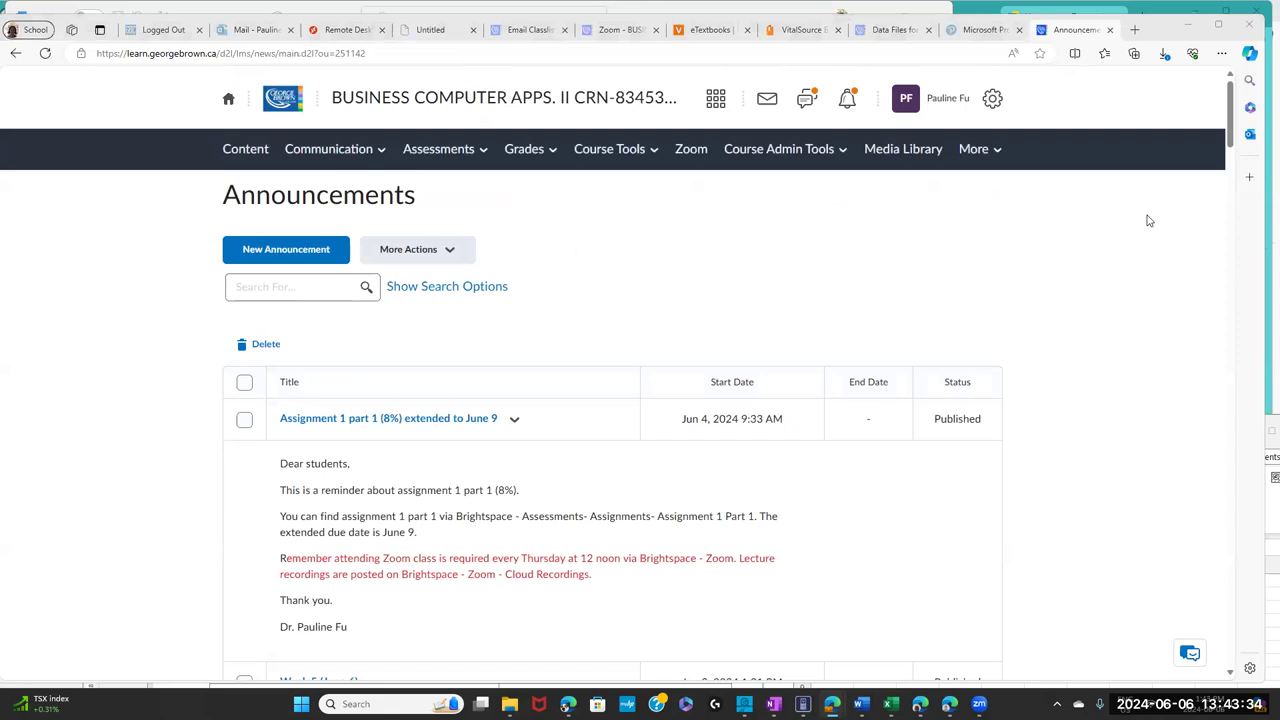
scroll(1231, 175, down, 10)
scroll(1224, 341, down, 15)
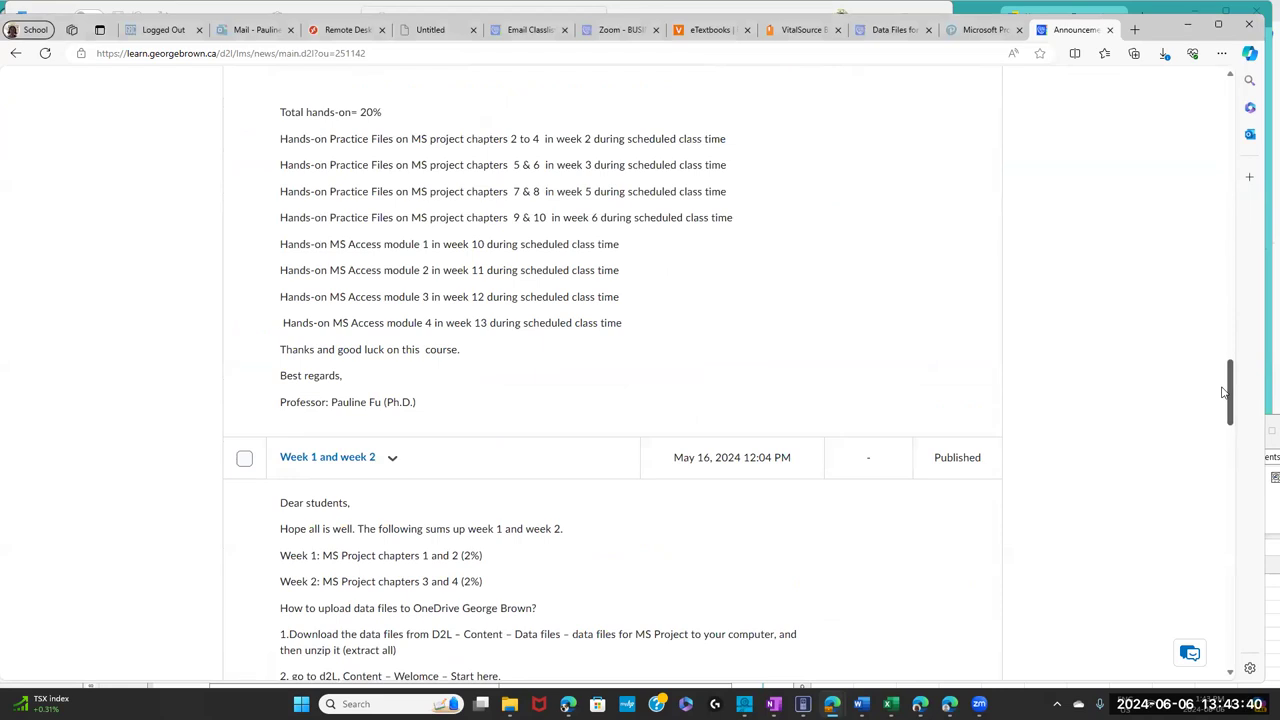
drag(1223, 392, 1231, 379)
drag(1230, 378, 1254, 350)
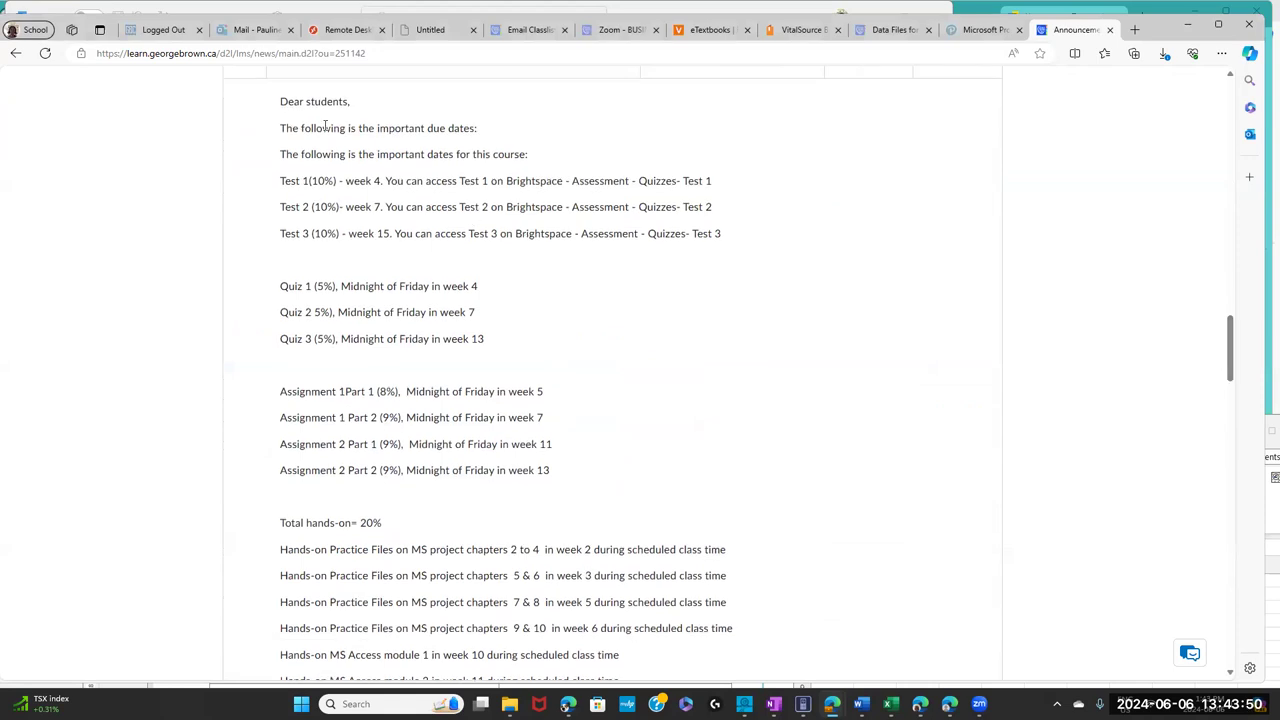
drag(287, 118, 523, 357)
scroll(557, 466, down, 5)
scroll(536, 127, up, 3)
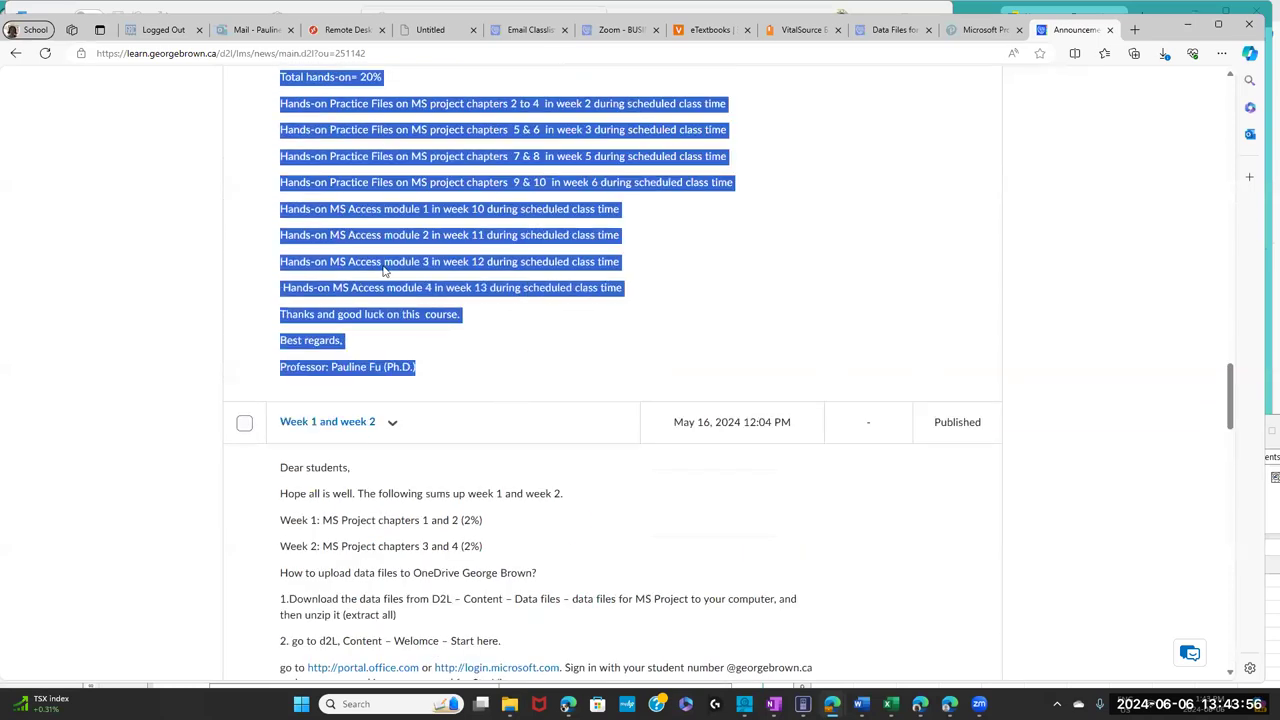
- Copy the selected due-dates announcement text
right_click(350, 250)
click(386, 259)
scroll(1037, 329, up, 15)
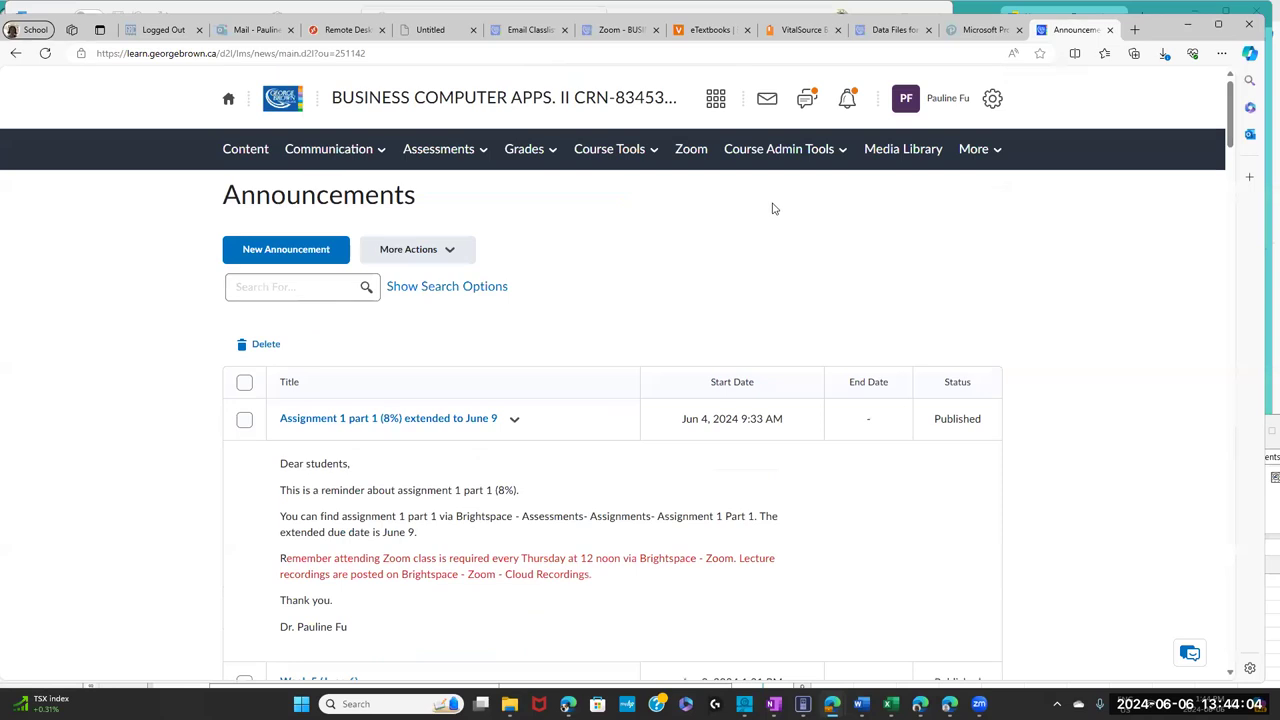
click(305, 249)
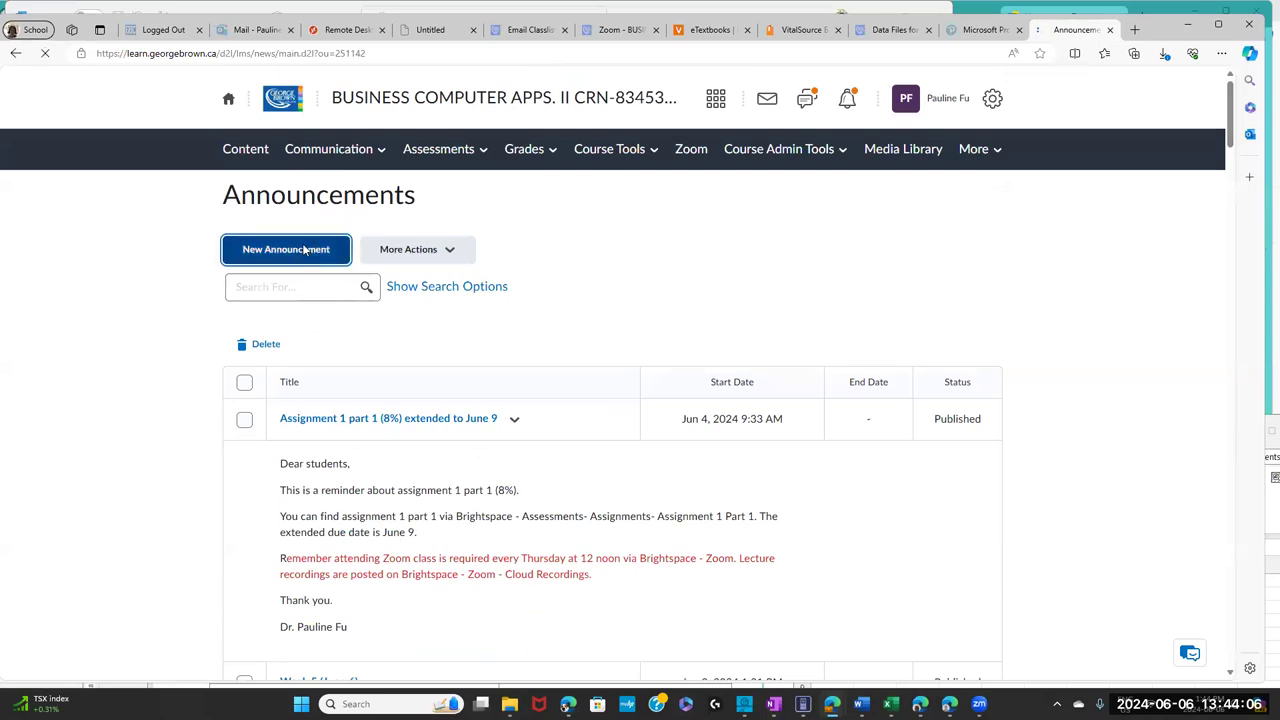
- Head the announcement 'Reminder about due dates' and write 'Dear students, This is a kind reminder about due dates:'
click(318, 300)
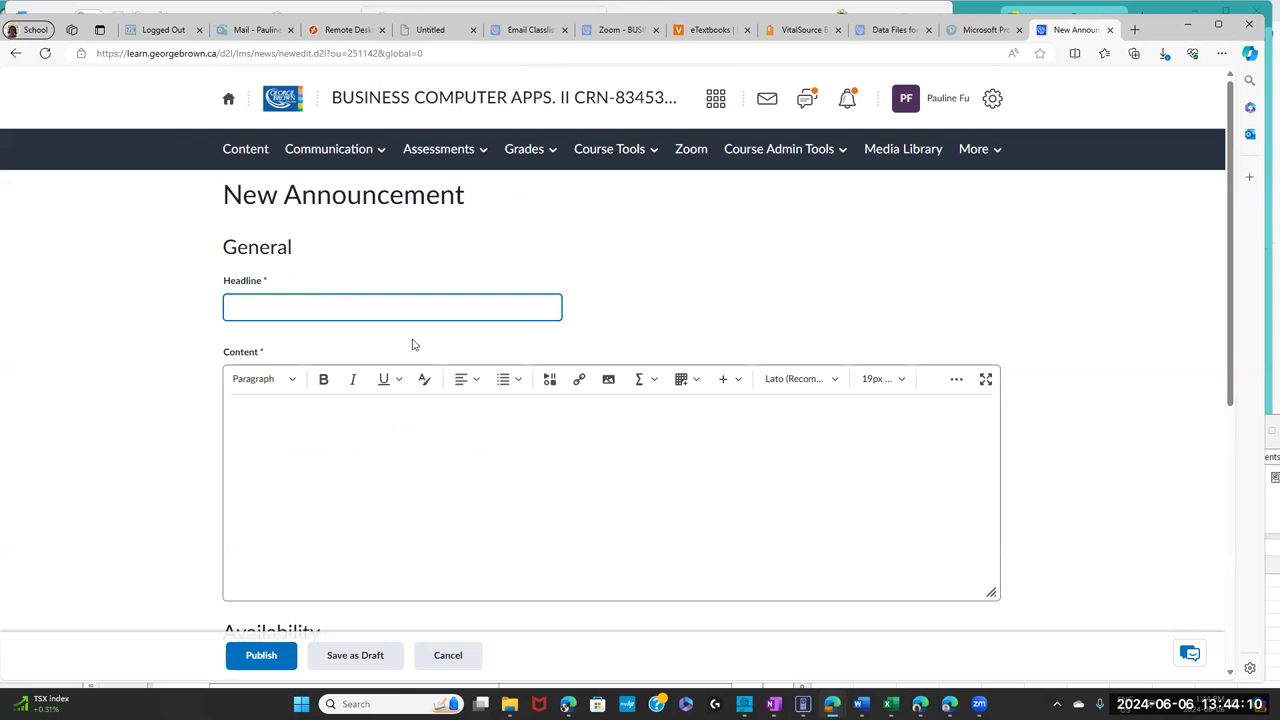
text(Rein)
text(inder about due dates)
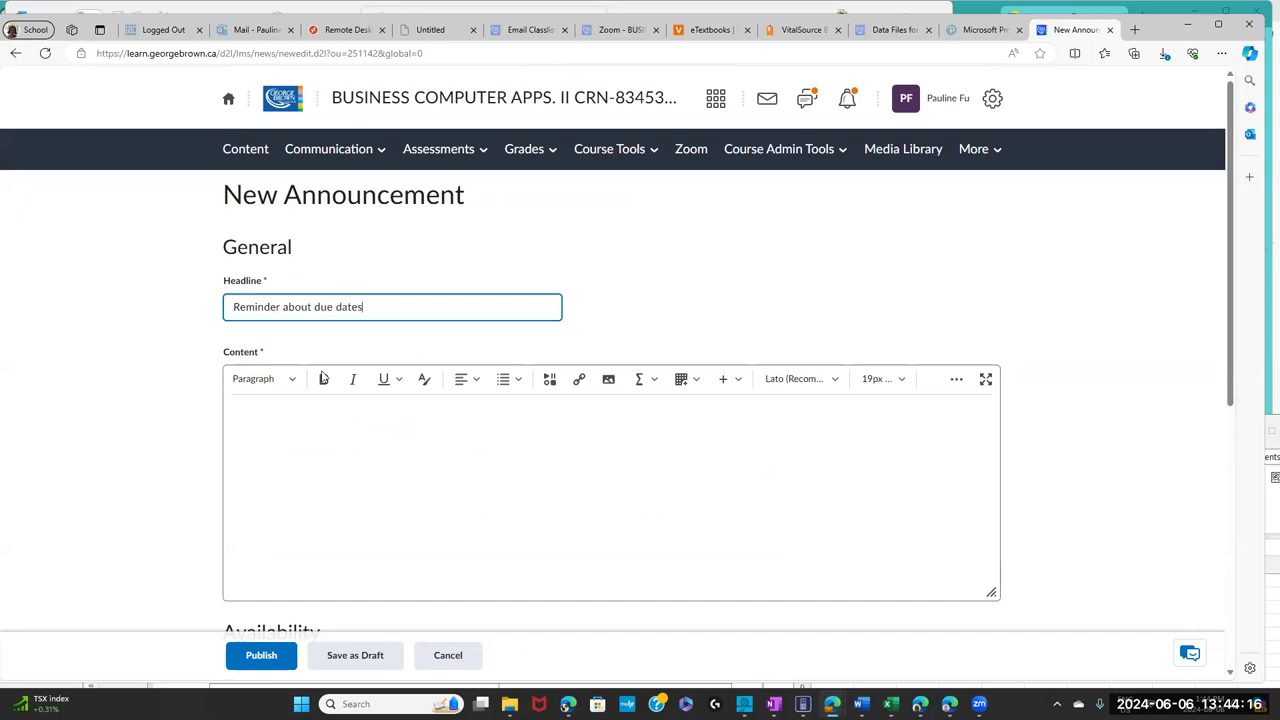
click(285, 411)
text(Dear)
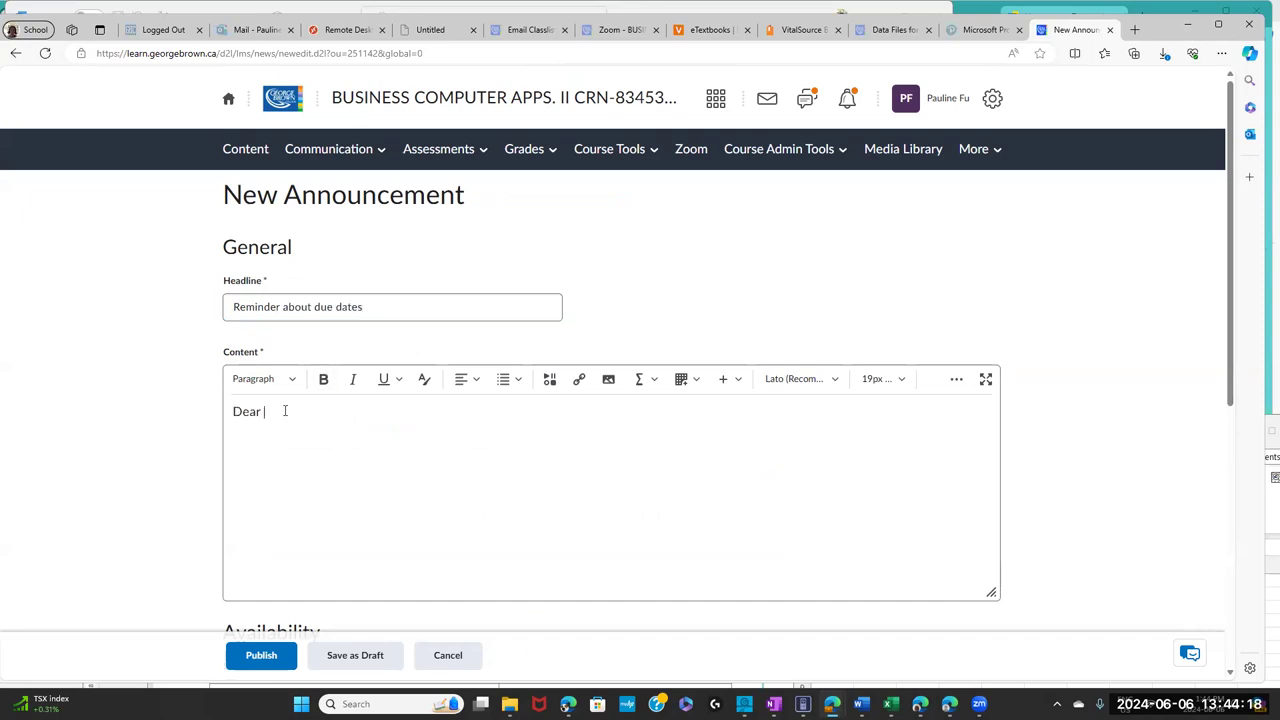
key(BackSpace)
text(r students,)
key(Return)
text(This is a kind reminder about due dates:)
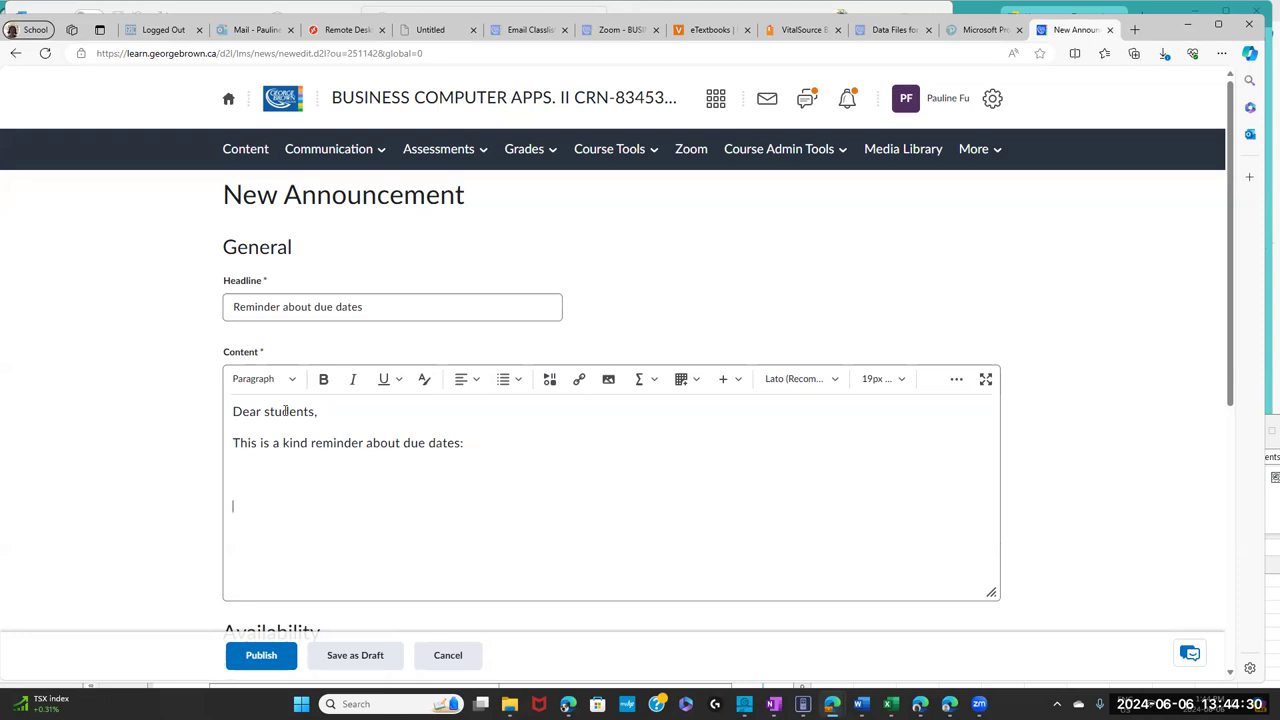
- Paste the copied due dates and remove the duplicate greeting and empty line
key(ctrl+v)
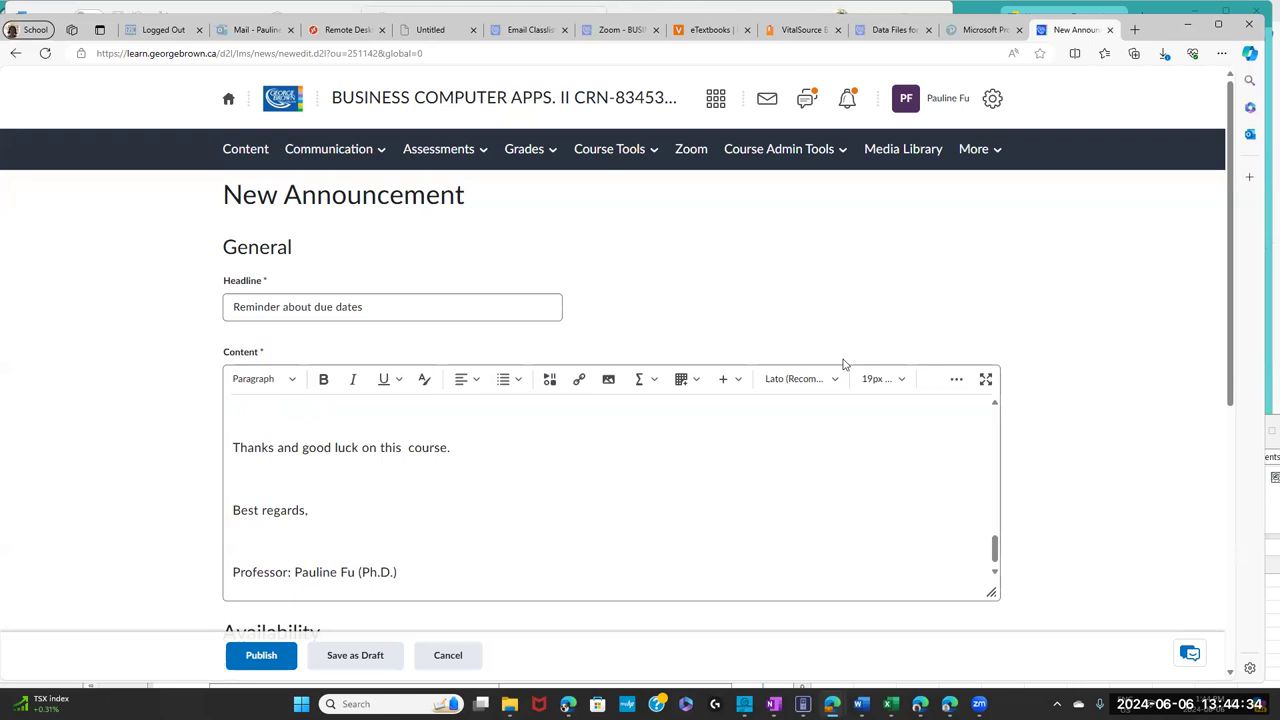
drag(996, 545, 1001, 402)
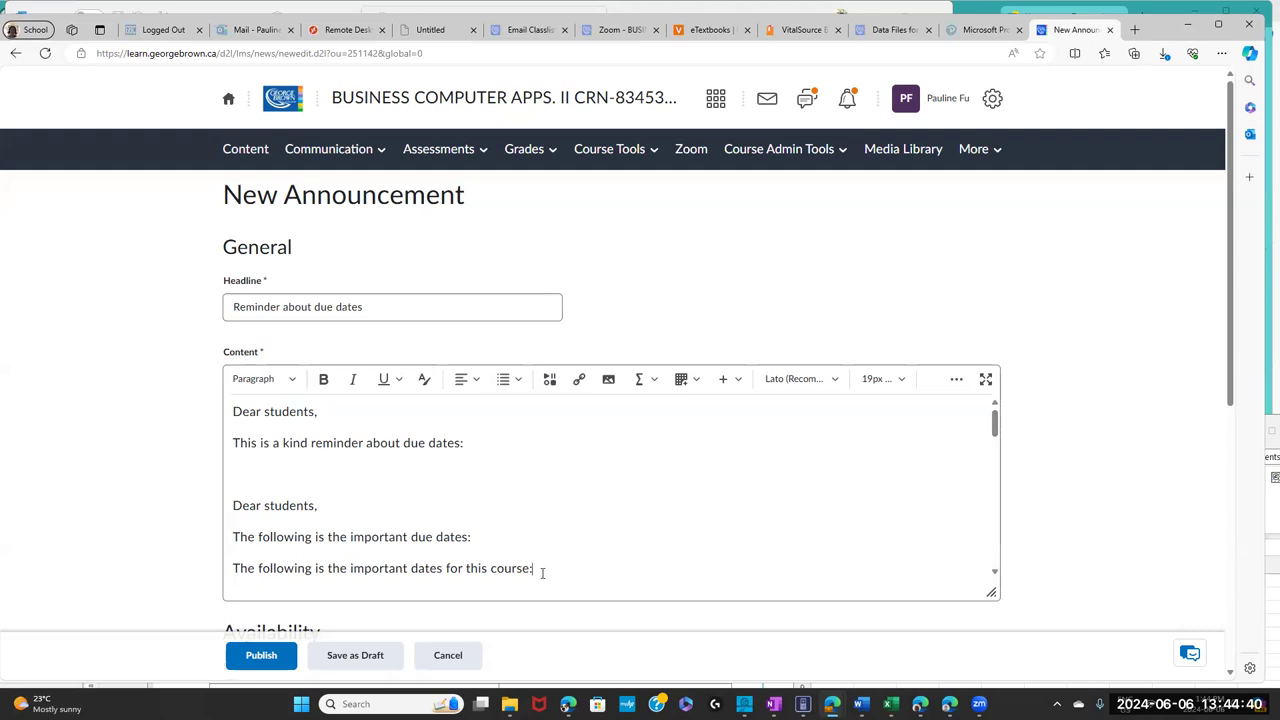
drag(542, 572, 232, 505)
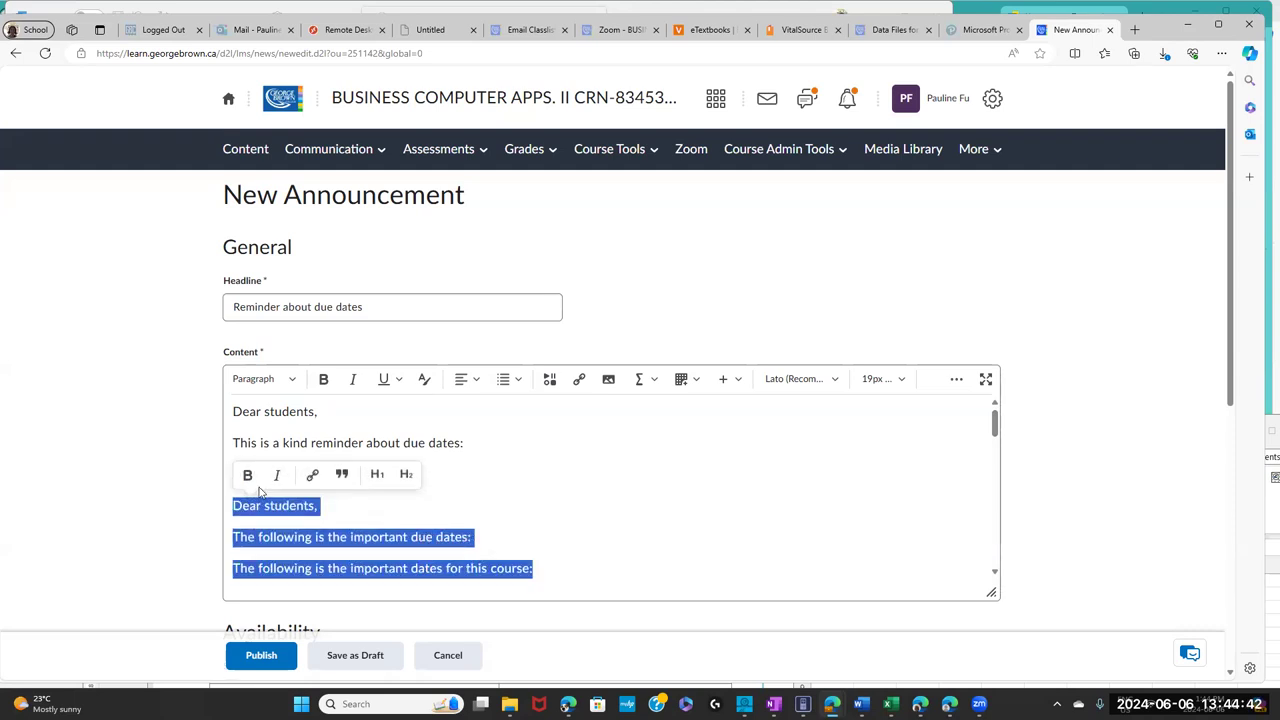
key(ctrl+v)
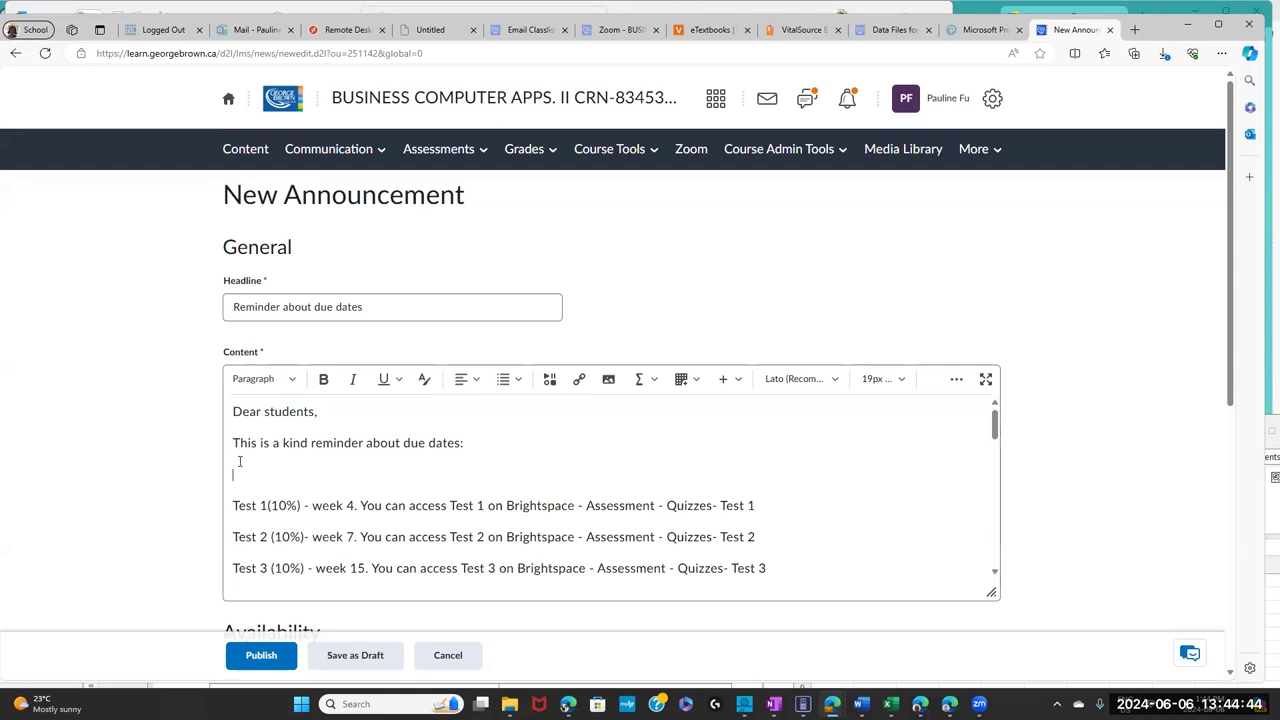
key(Delete)
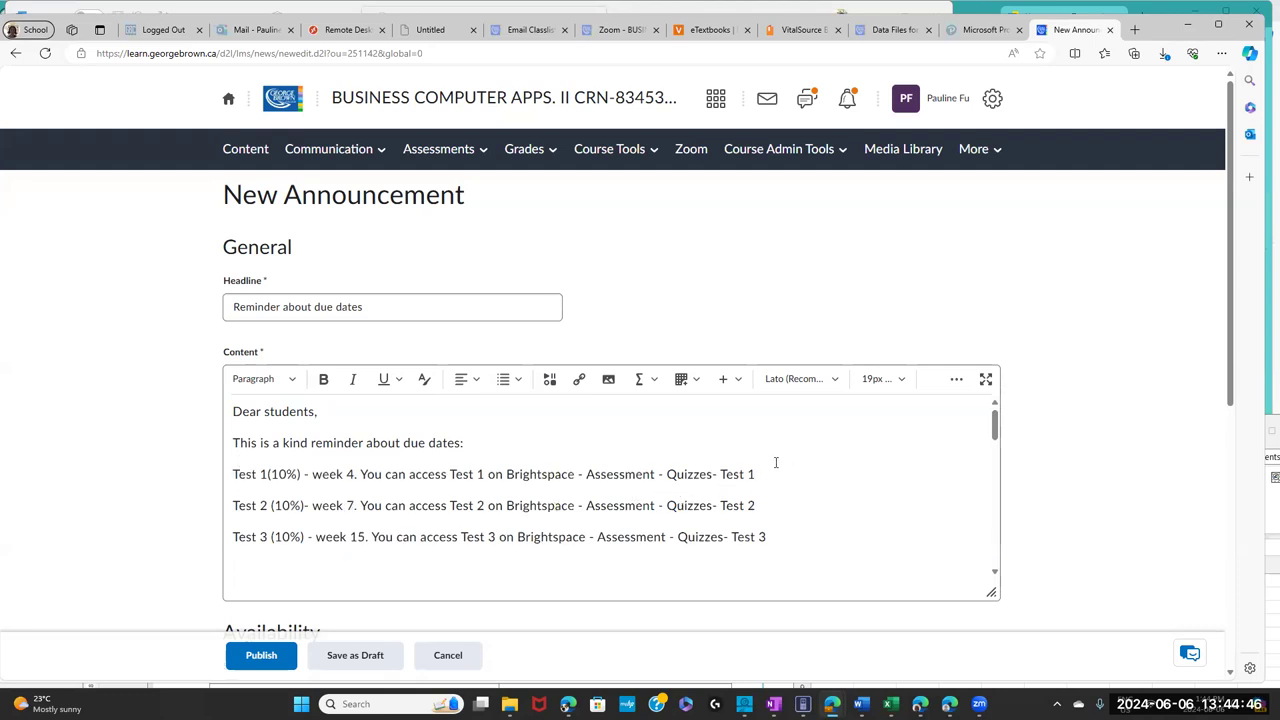
- Add 'Overdue' after Test 1 and select the word
text(Overude)
key(BackSpace)
key(BackSpace)
key(BackSpace)
text(due)
key(BackSpace)
key(BackSpace)
key(BackSpace)
key(BackSpace)
text(rdue)
drag(826, 474, 774, 475)
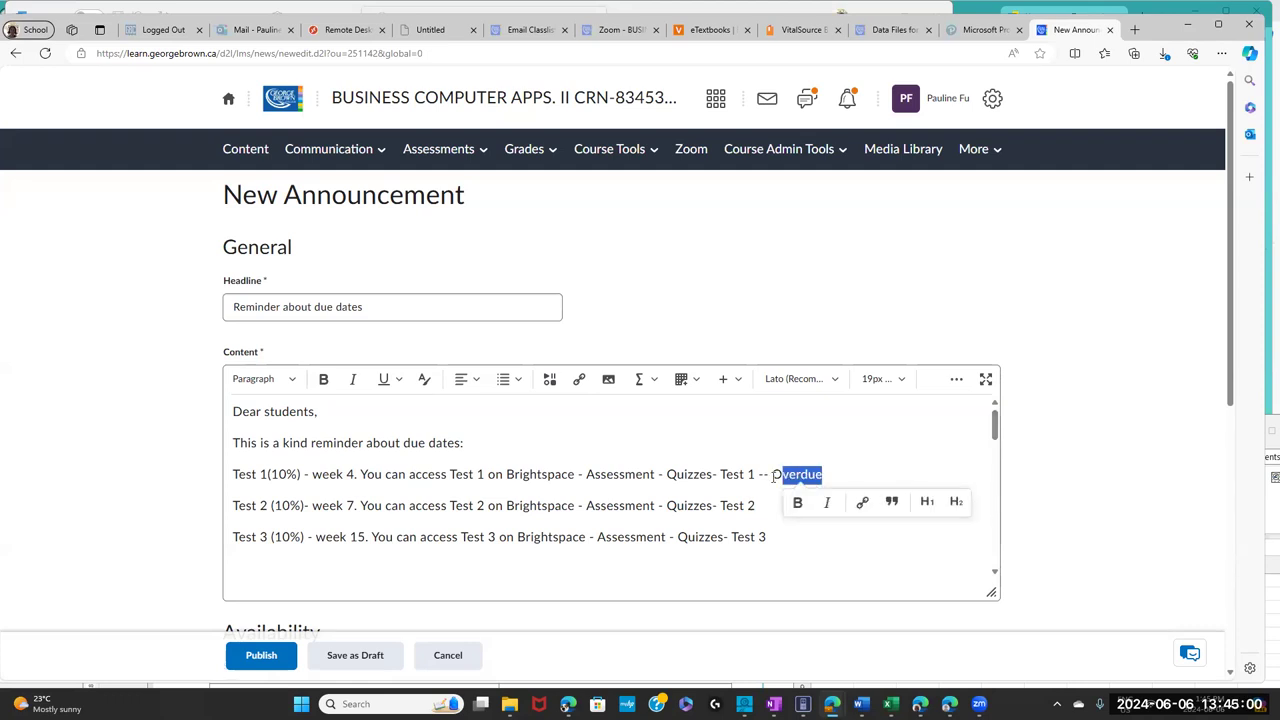
click(424, 379)
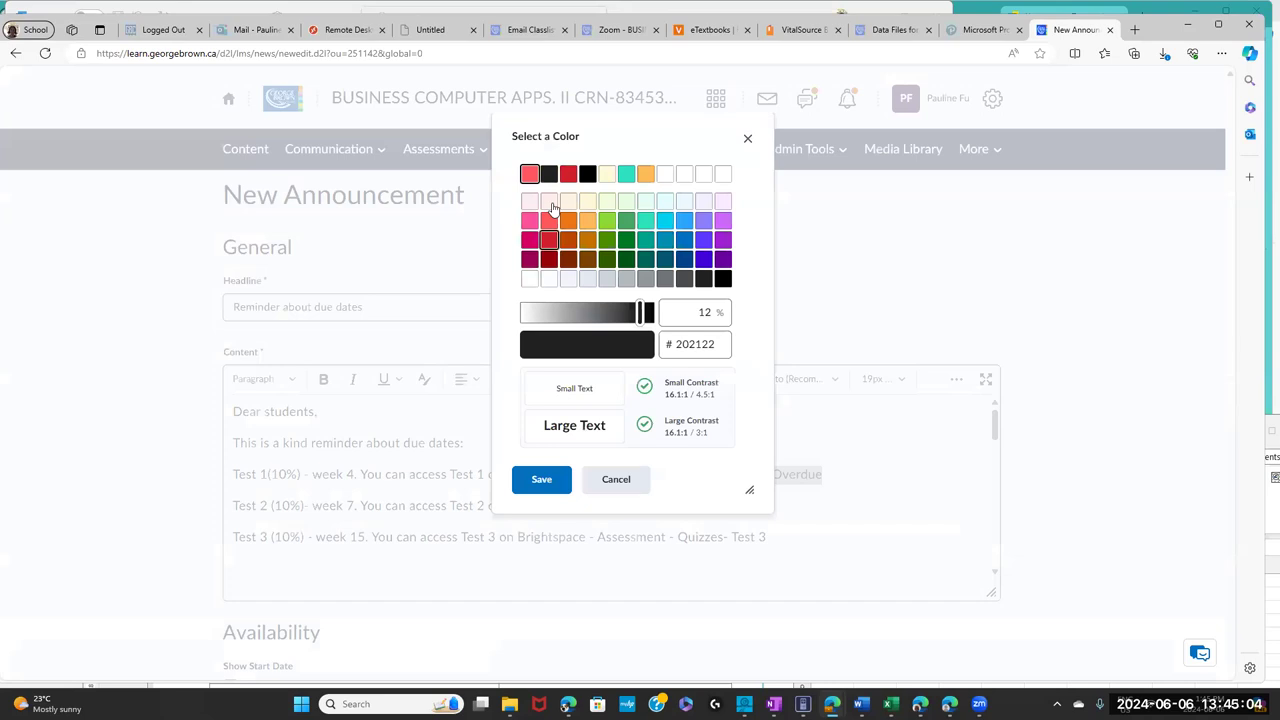
- Colour the selected word Overdue red
click(568, 174)
click(541, 479)
click(840, 551)
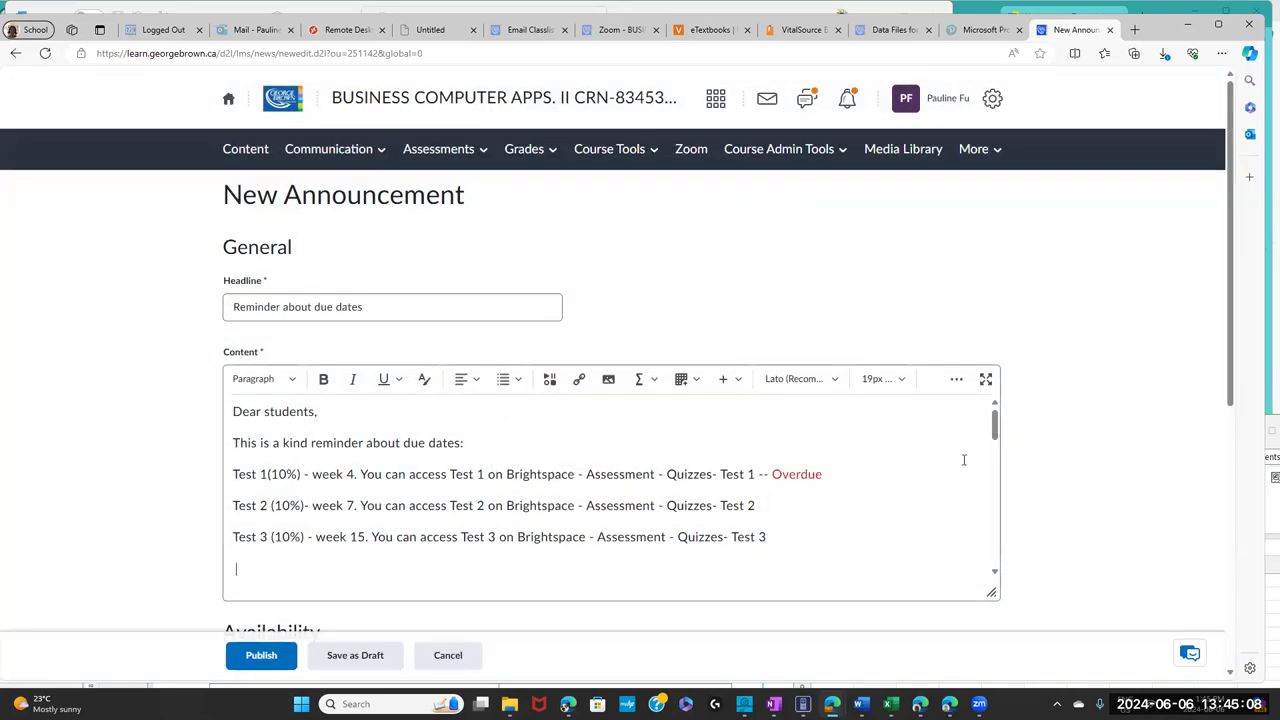
drag(994, 428, 996, 445)
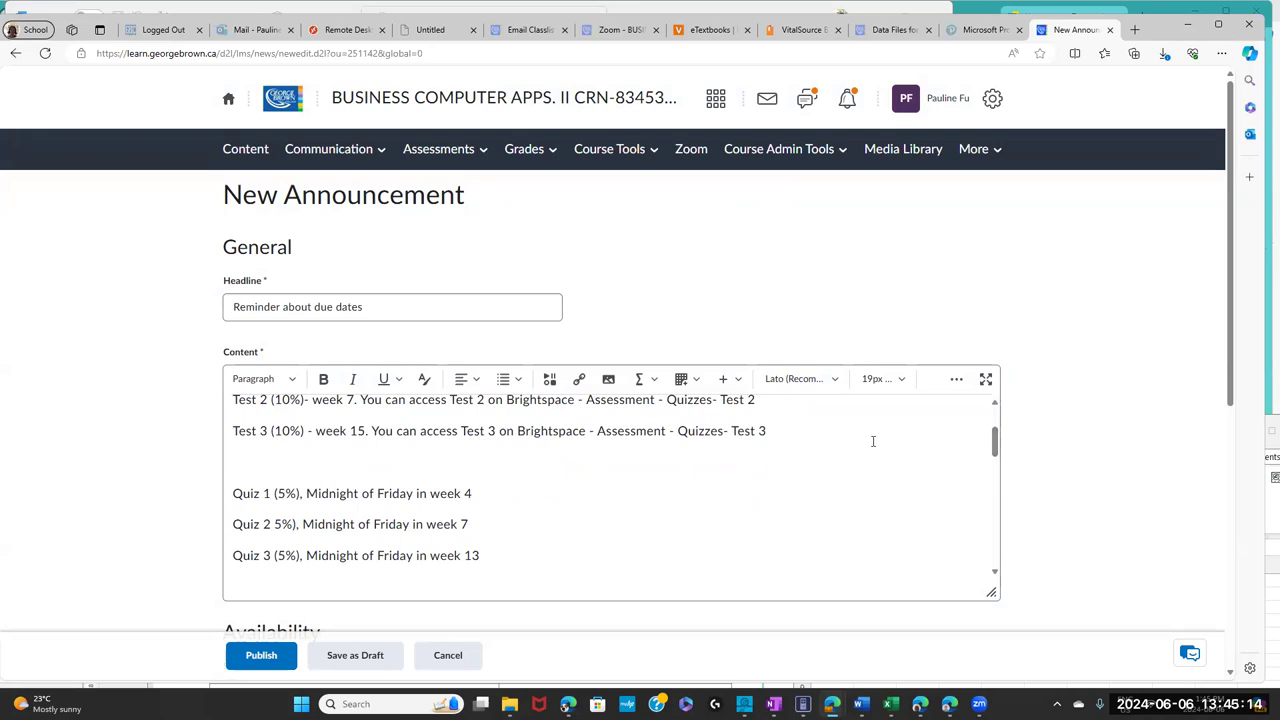
drag(994, 444, 994, 425)
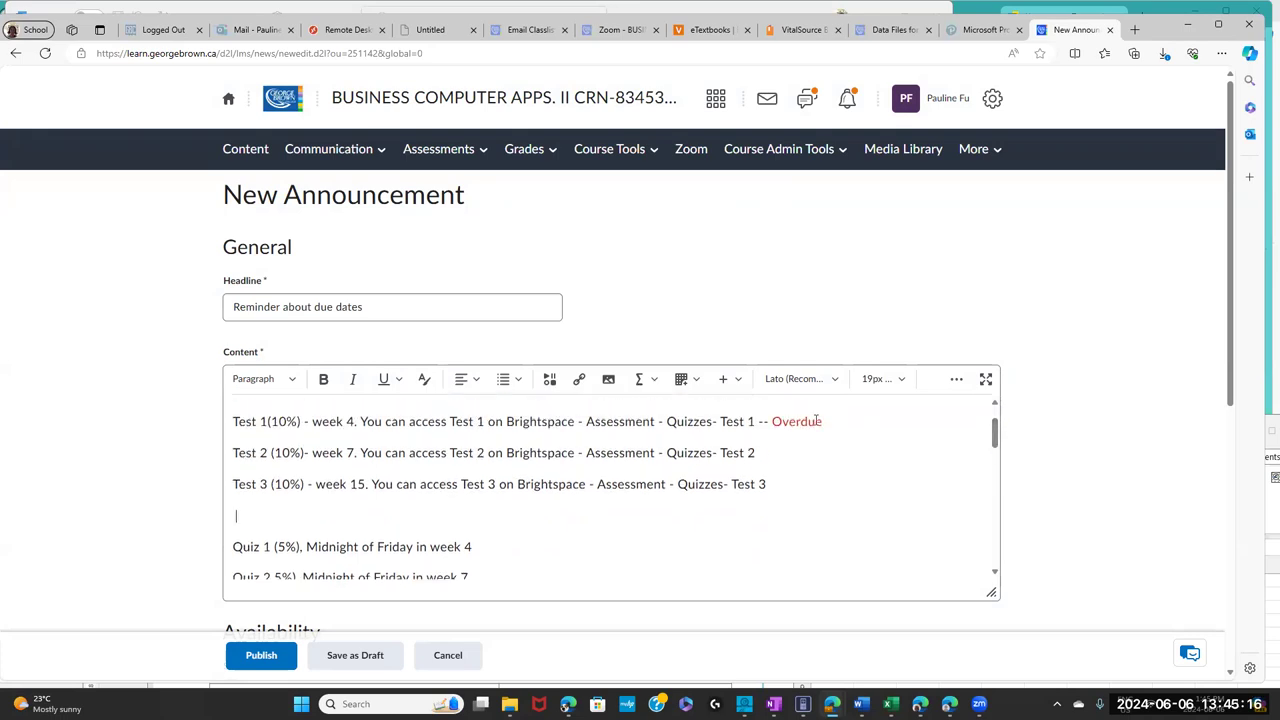
- Copy the red '-- Overdue' label onto Quiz 1 and add 'extended to June' to Assignment 1 Part 1
drag(831, 421, 761, 428)
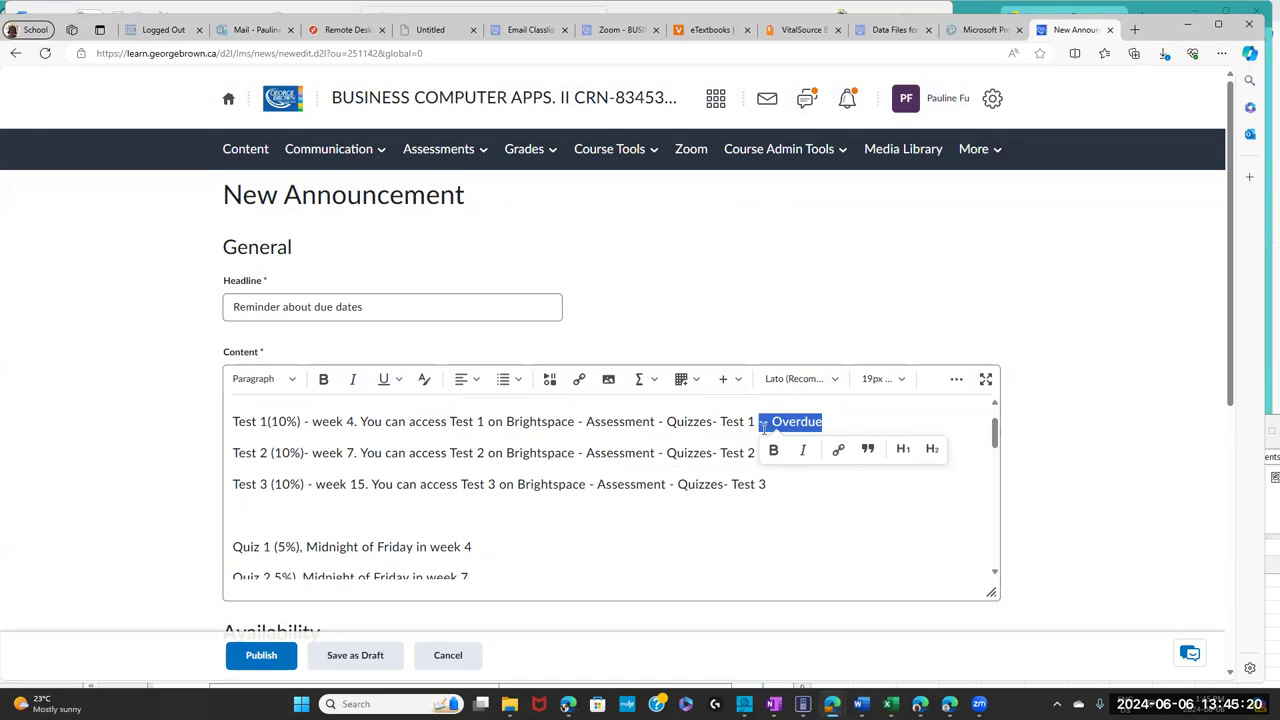
right_click(773, 426)
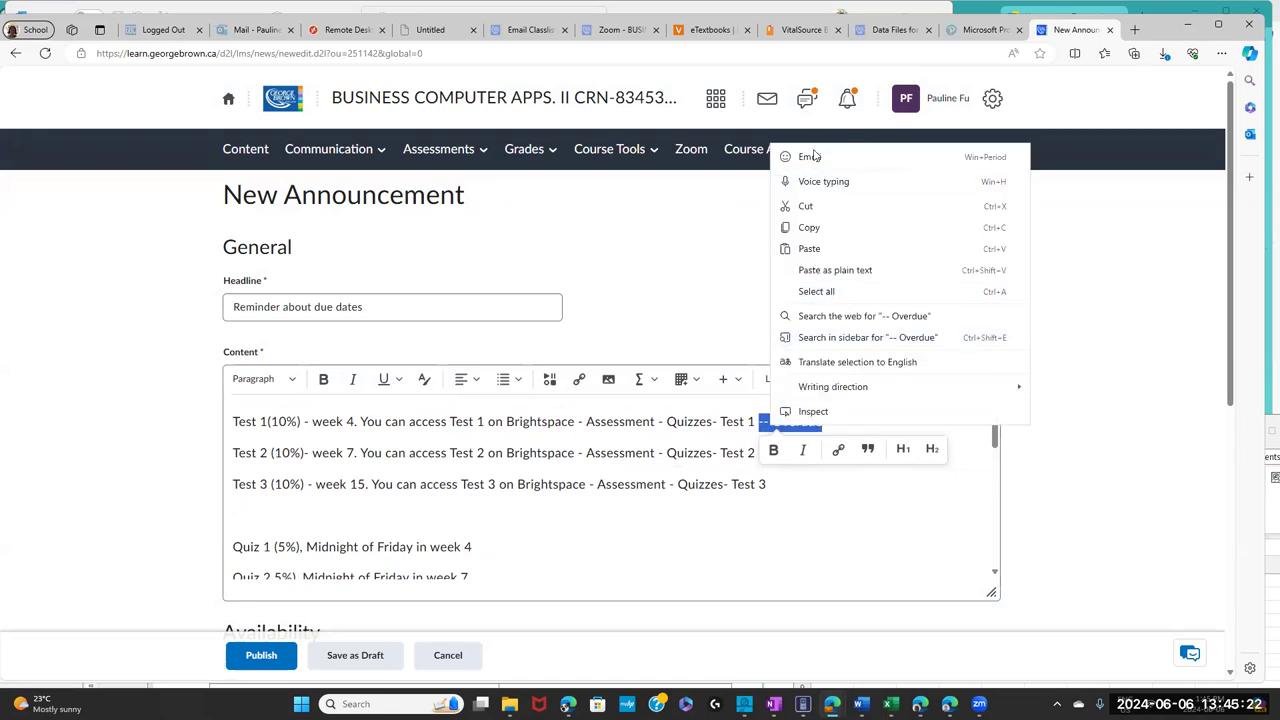
click(825, 229)
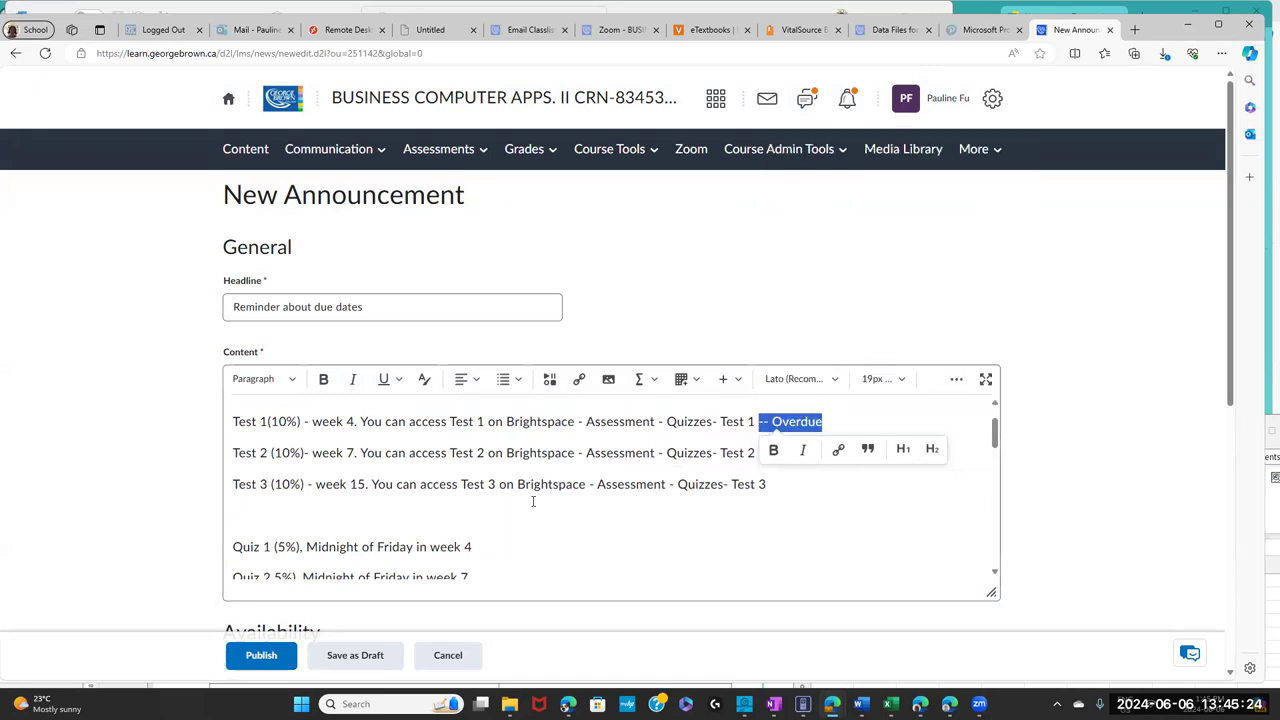
click(494, 545)
key(ctrl+v)
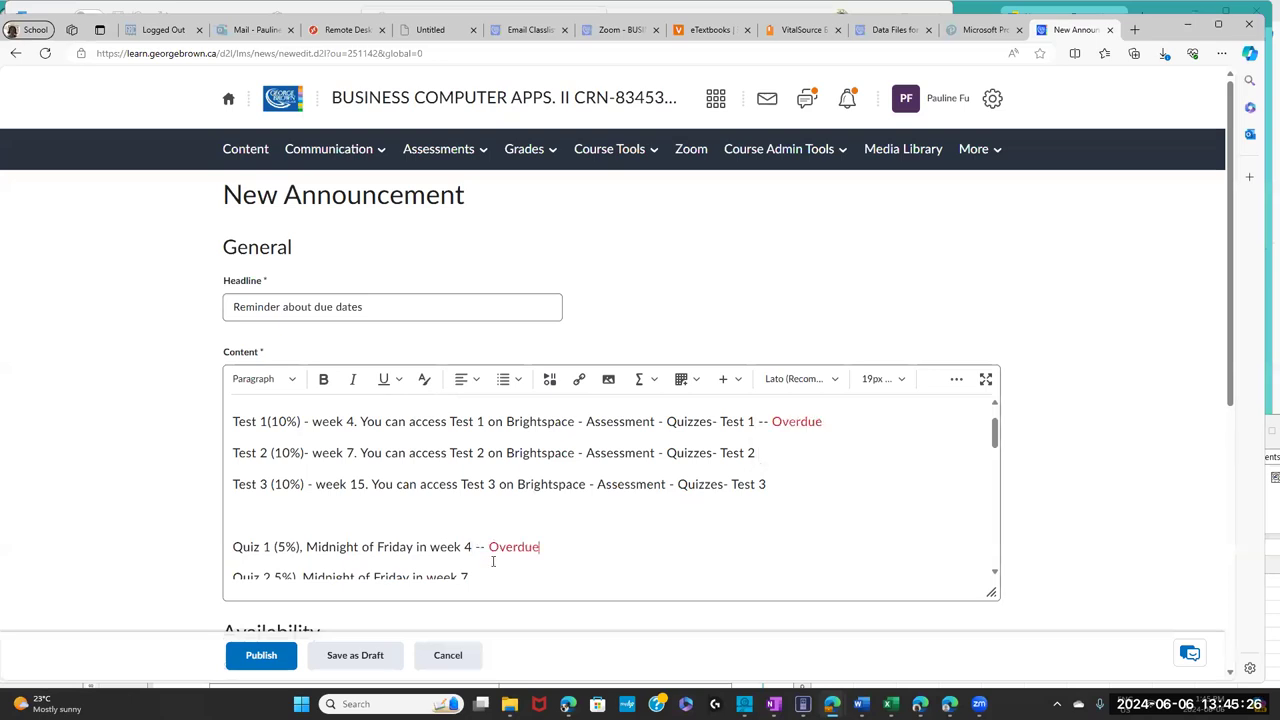
drag(995, 430, 997, 465)
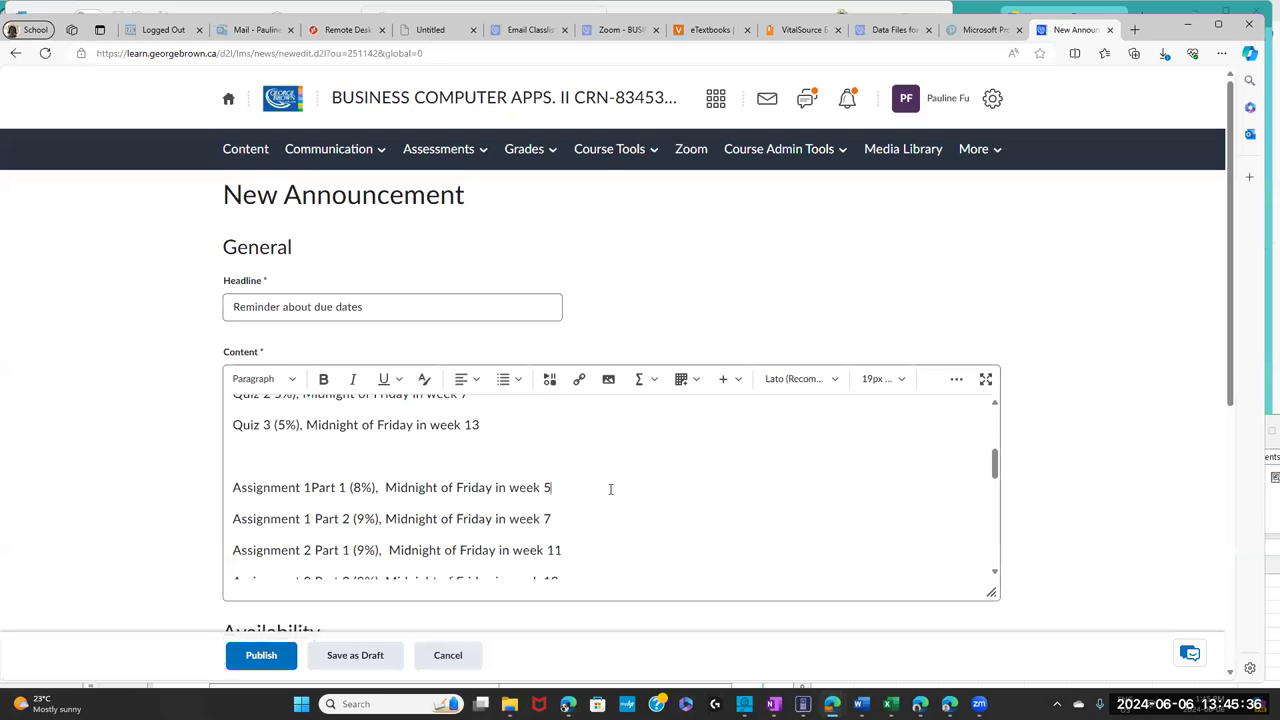
text(xtend ed to June 9.)
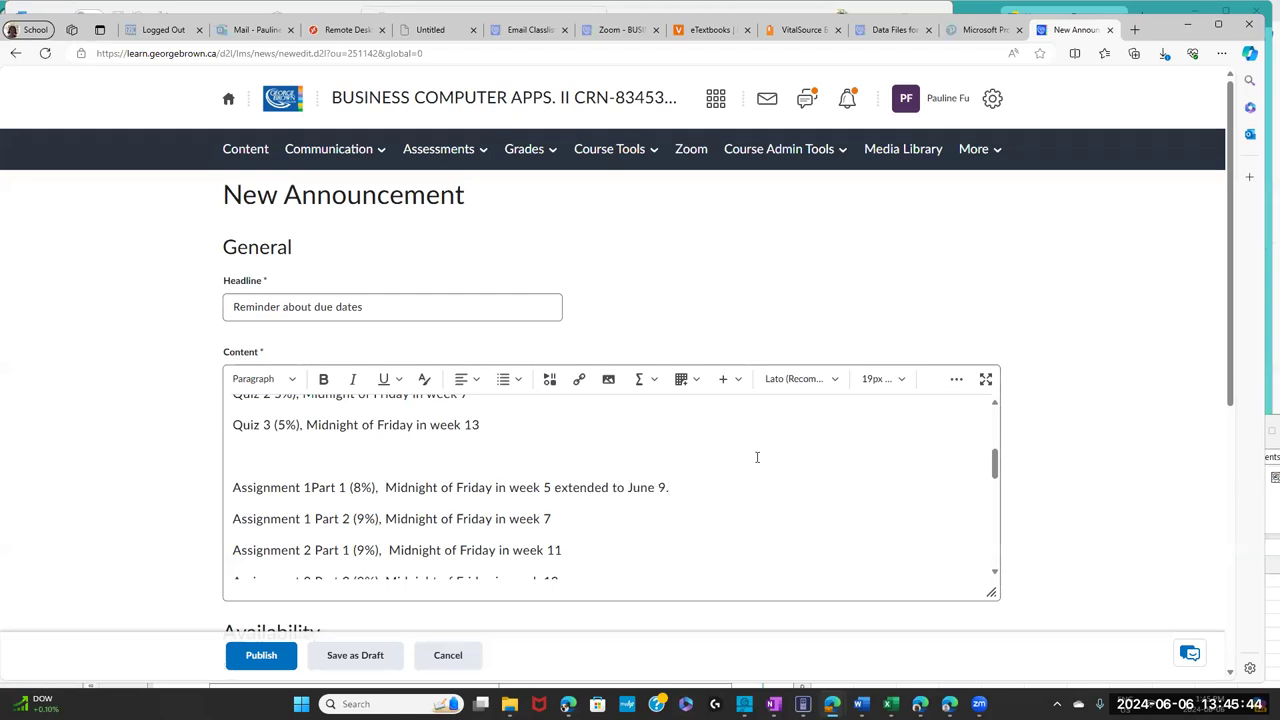
- Paste the '-- Overdue' label after the week 2 and week 3 hands-on lines, removing it from week 5
drag(996, 462, 1008, 503)
click(813, 448)
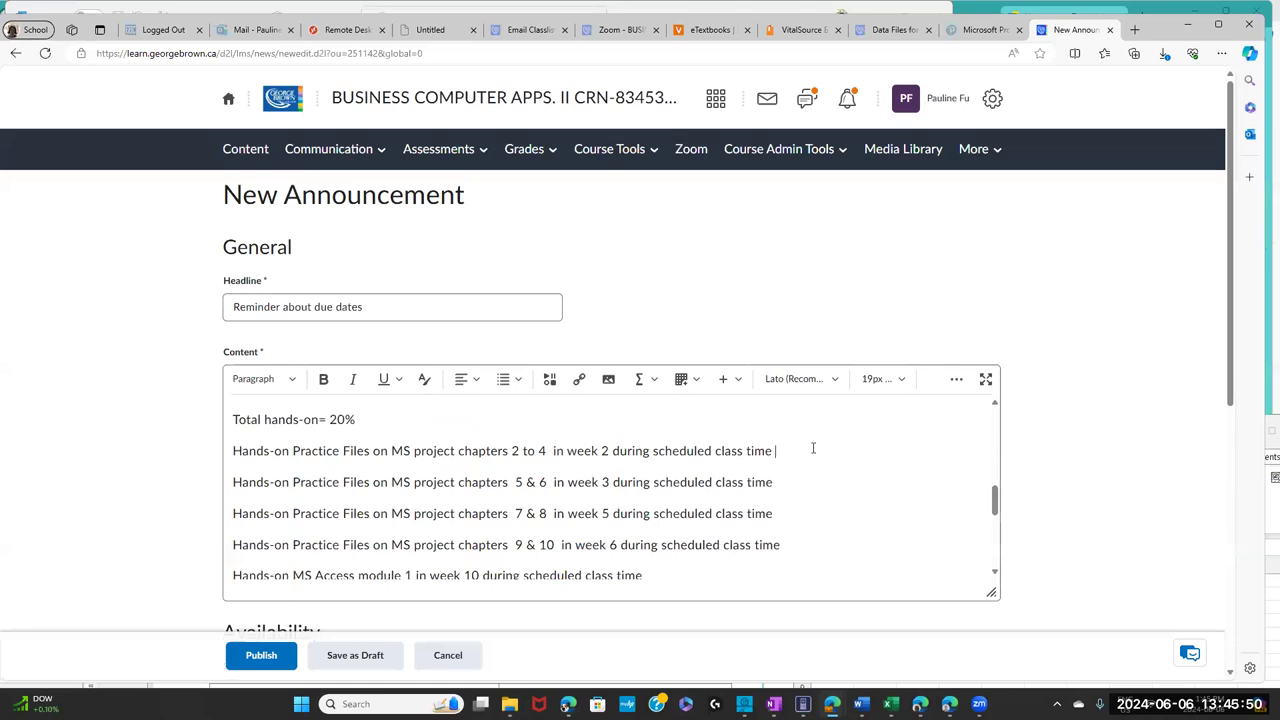
key(ctrl+v)
click(808, 475)
key(ctrl+v)
click(797, 511)
key(ctrl+v)
drag(1236, 259, 1194, 334)
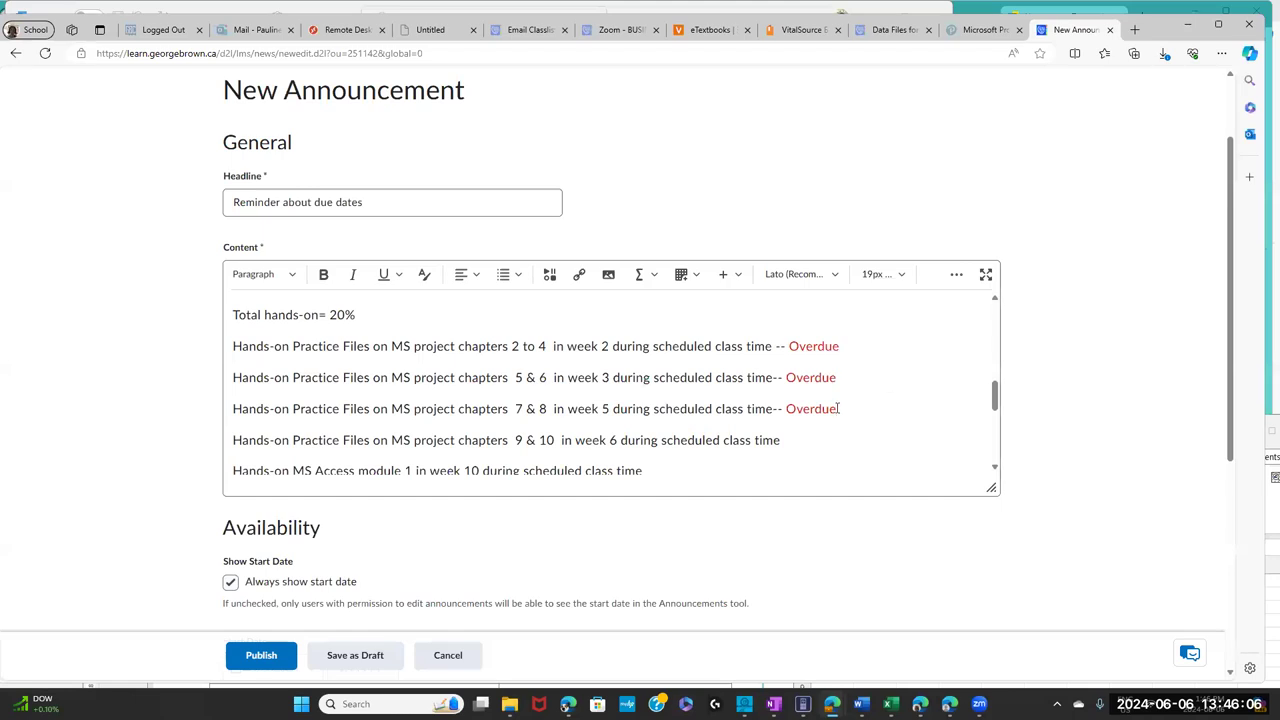
drag(839, 408, 780, 410)
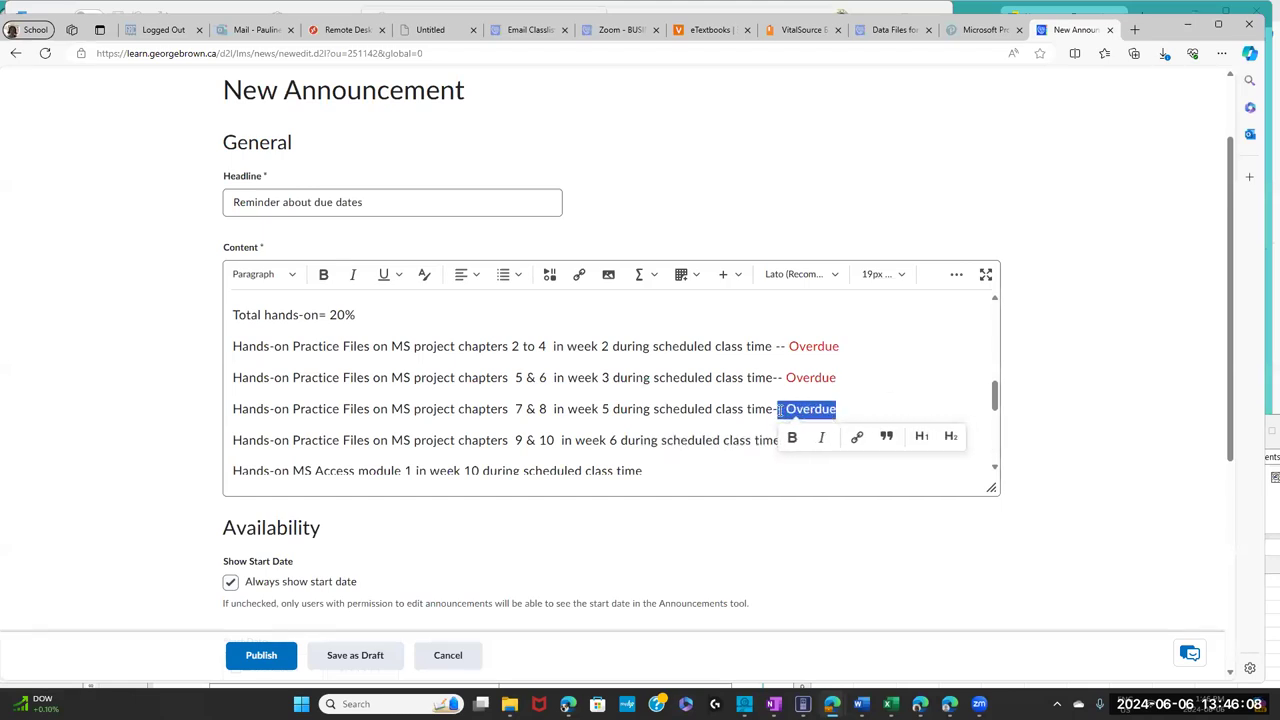
key(BackSpace)
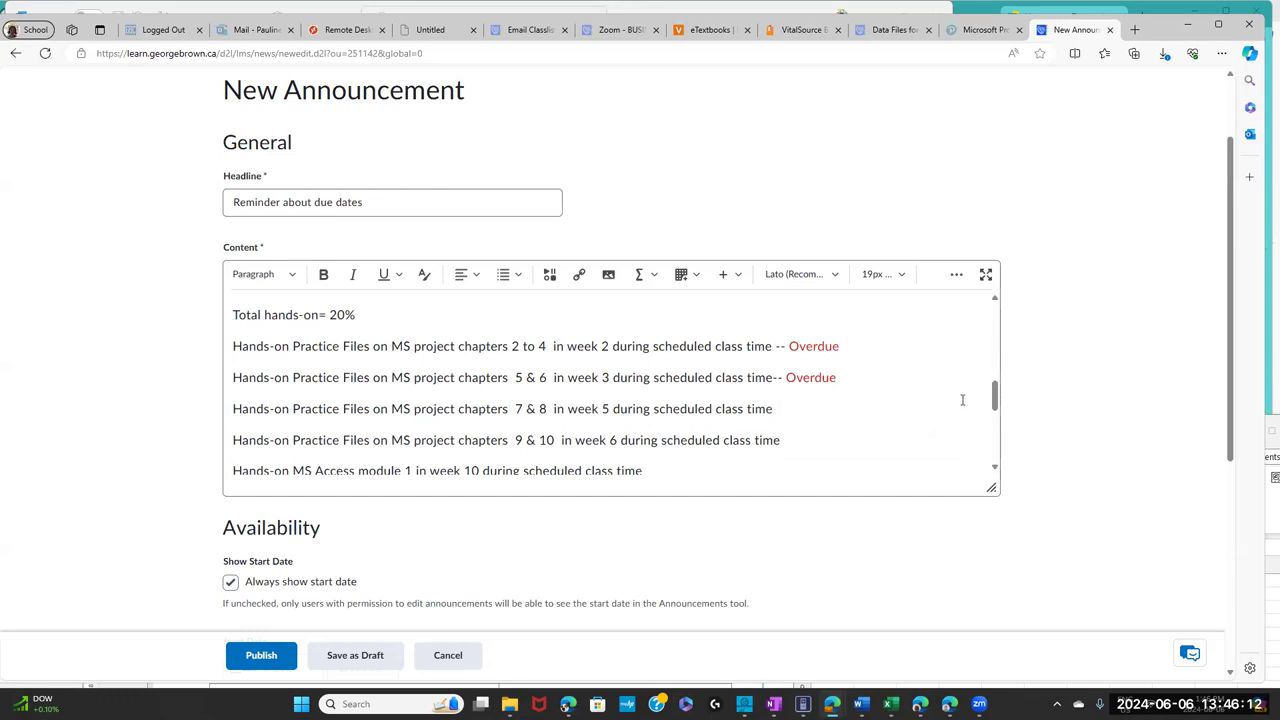
- Copy the whole announcement text and publish the 'Reminder about due dates' announcement
drag(994, 394, 997, 447)
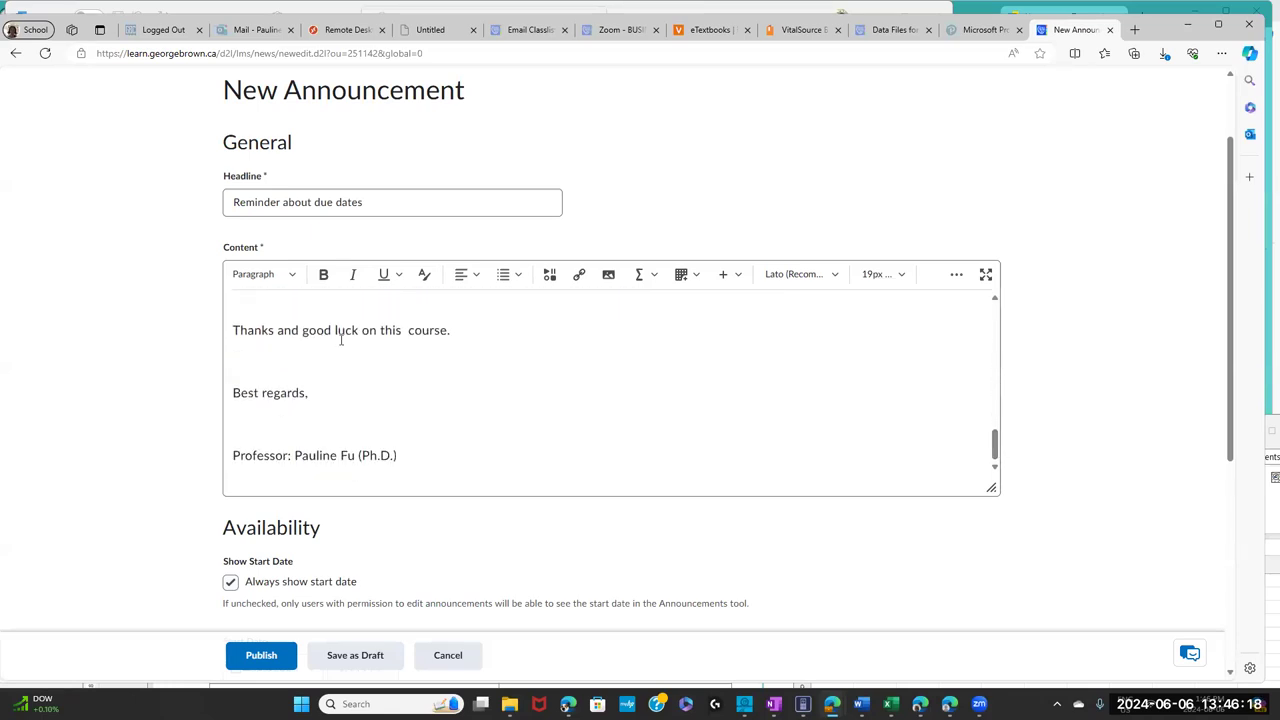
key(ctrl+a)
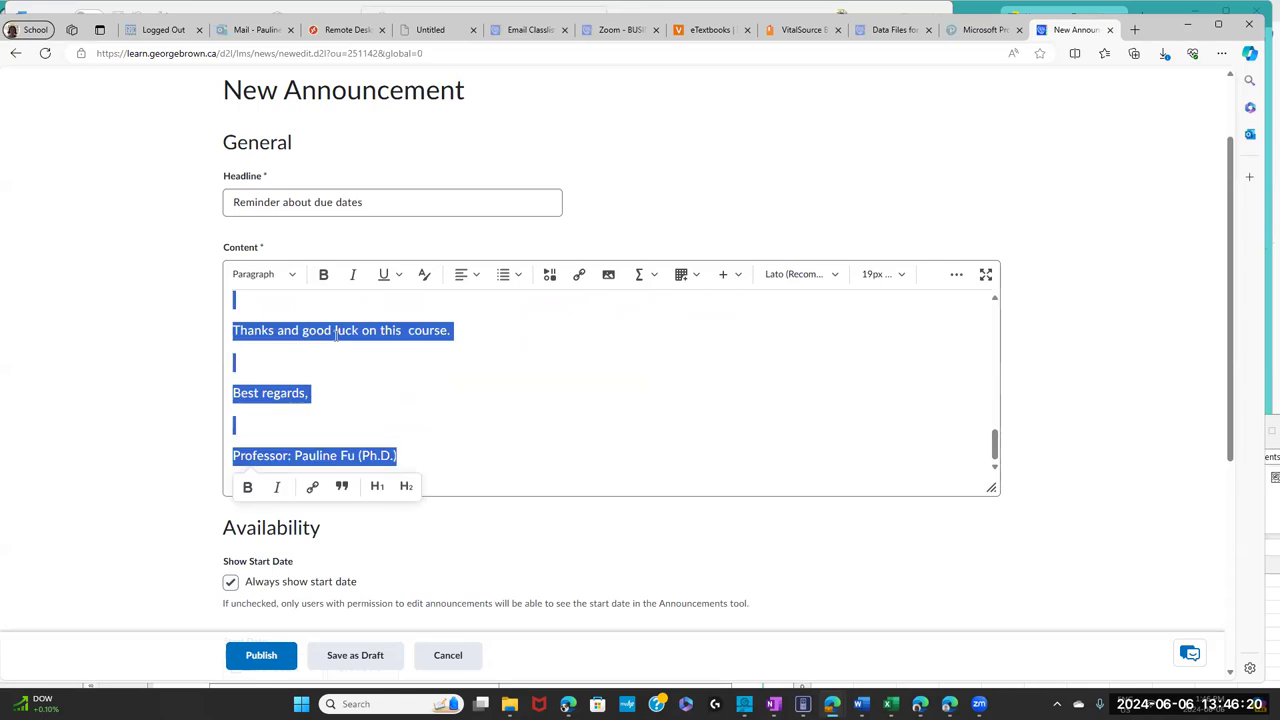
right_click(356, 340)
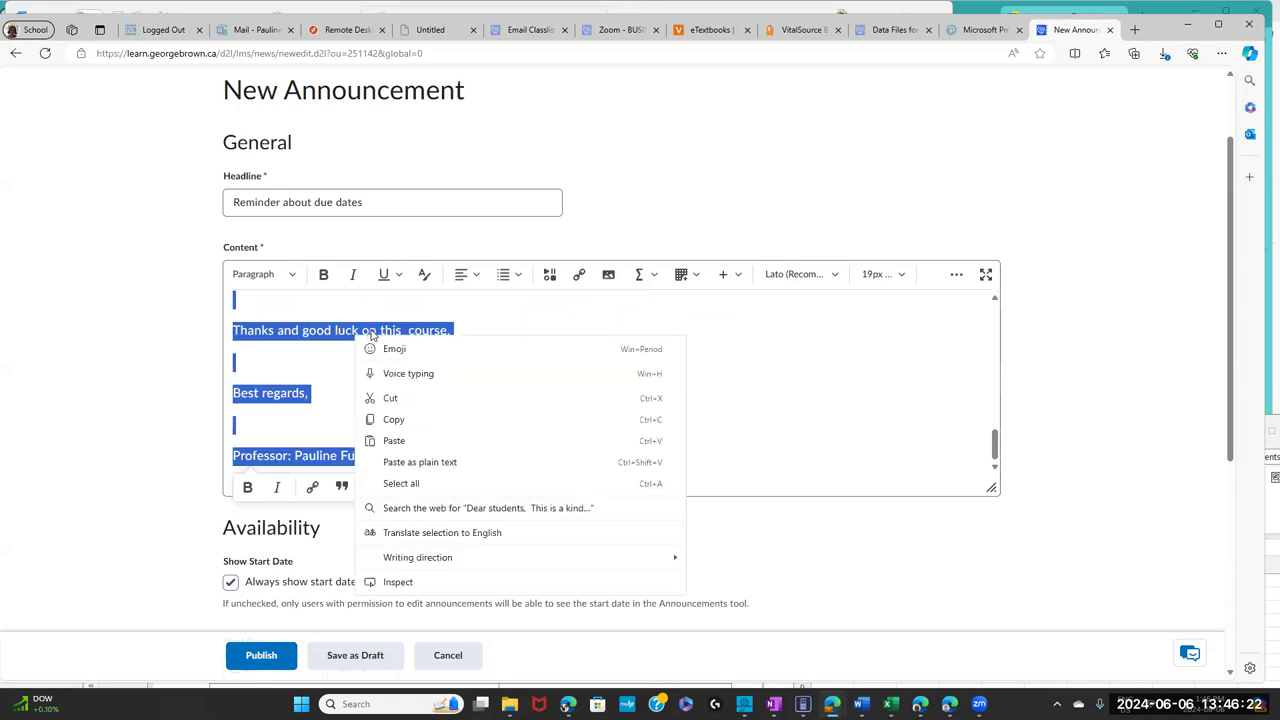
click(412, 420)
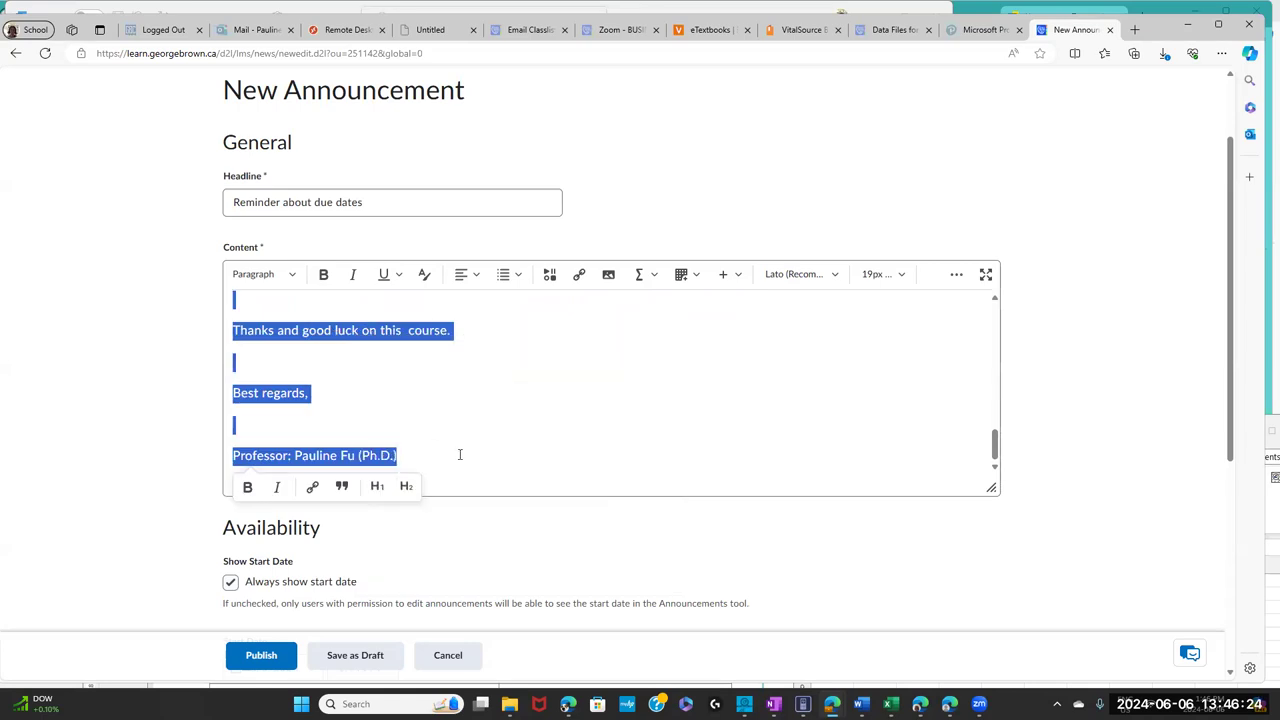
click(253, 664)
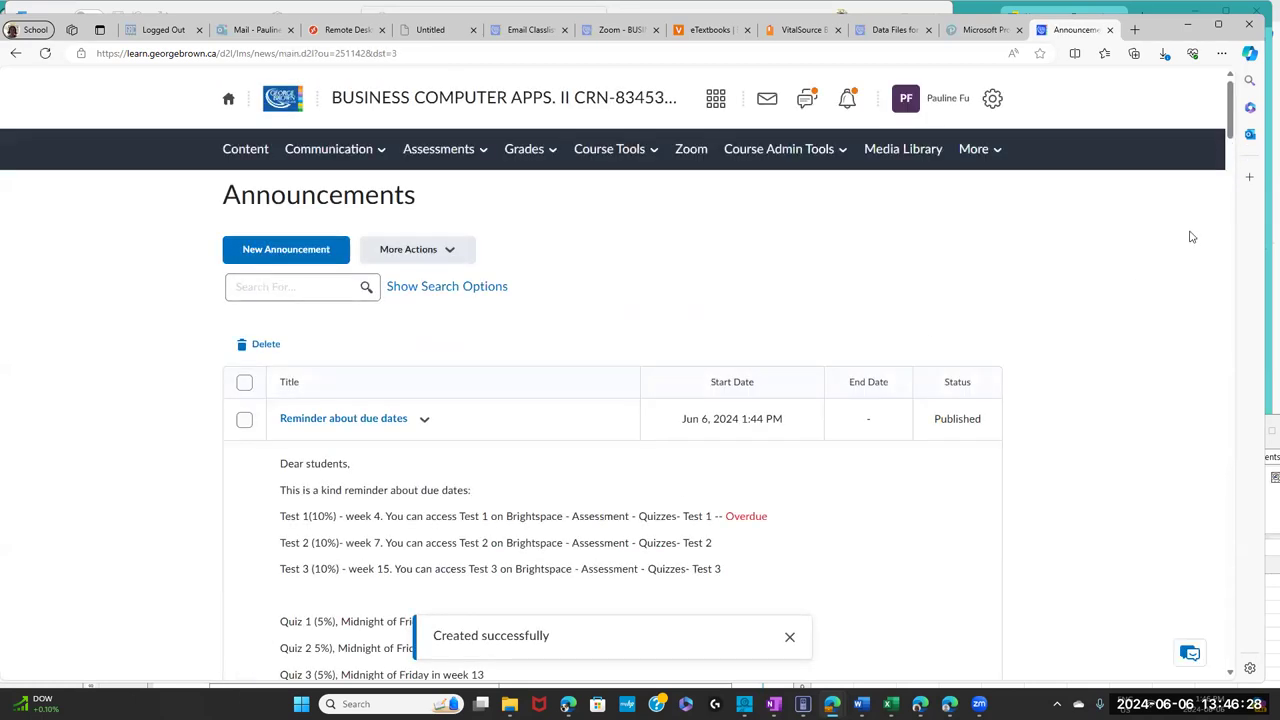
- Go through Course Admin Tools > Course Admin > Classlist to the Email Classlist page
drag(1234, 102, 1245, 133)
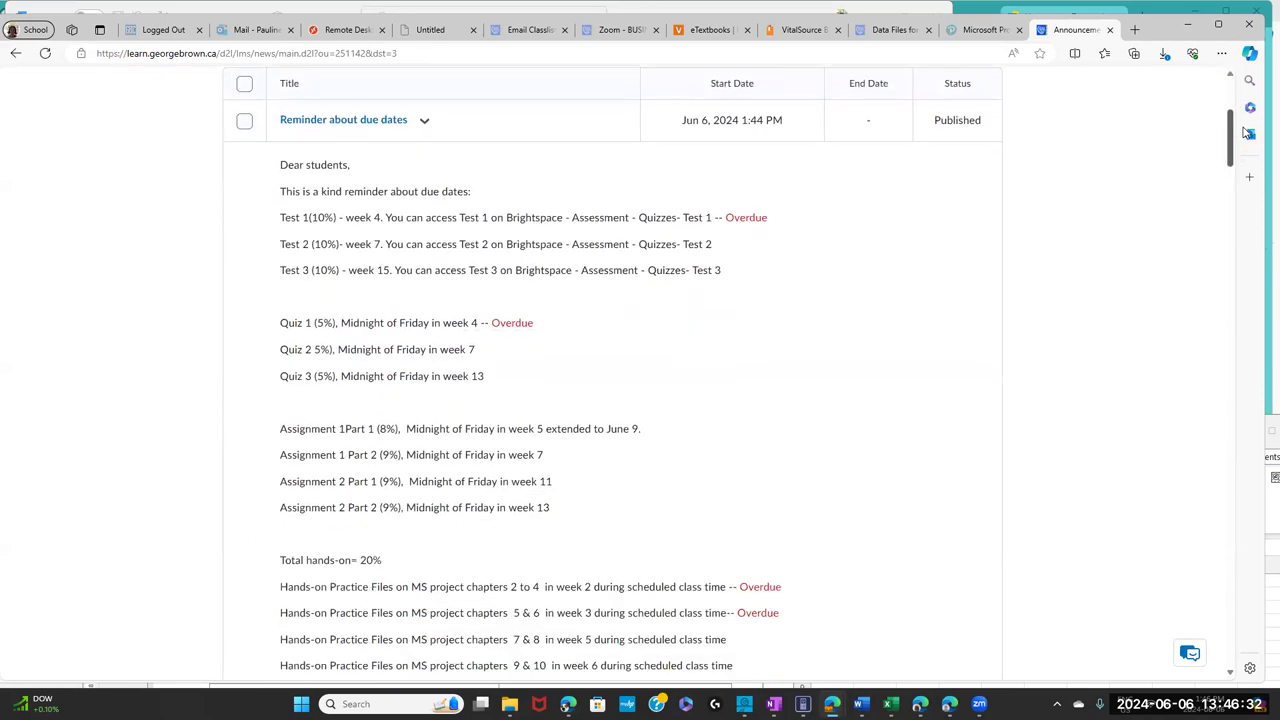
drag(1245, 133, 1252, 154)
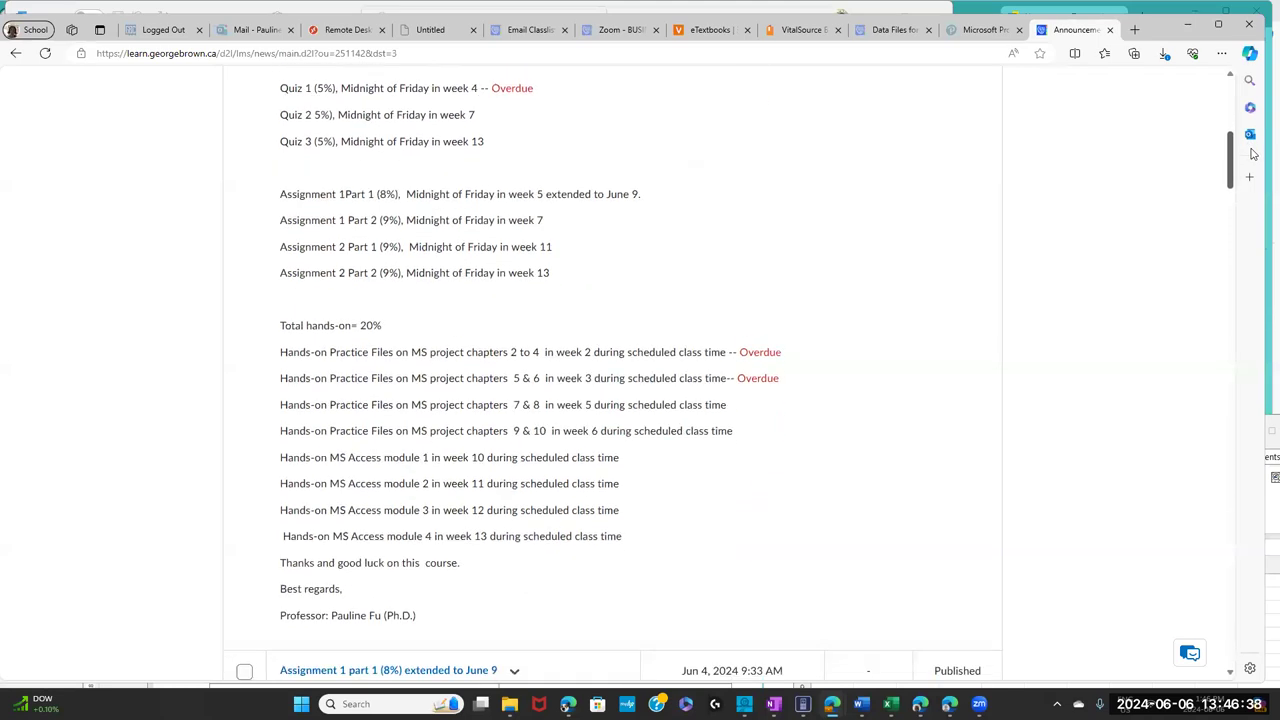
drag(1252, 154, 1262, 99)
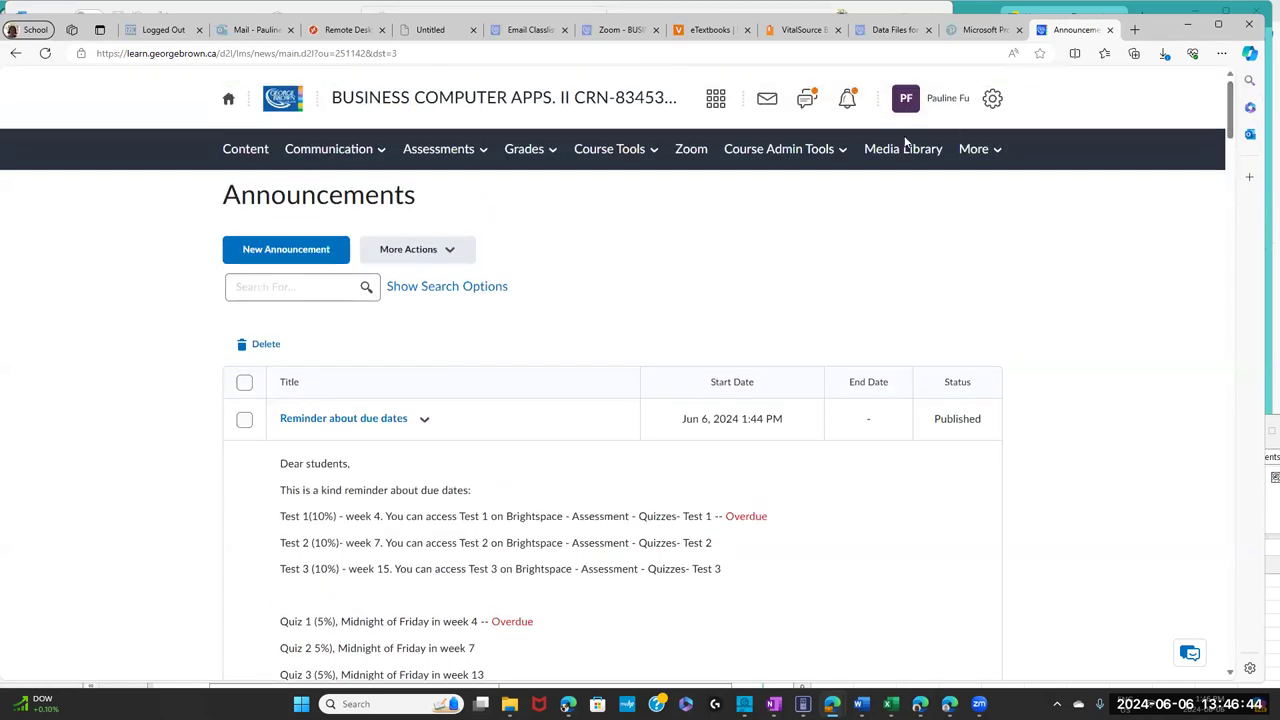
click(818, 156)
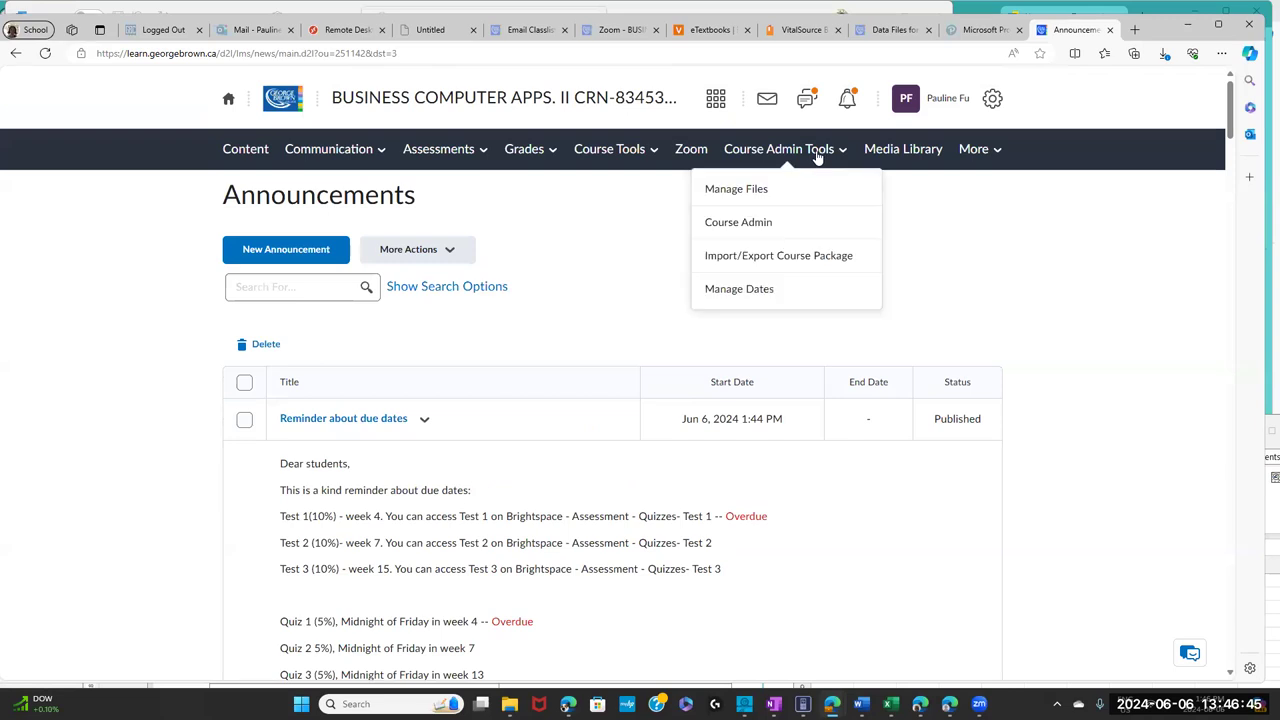
click(783, 222)
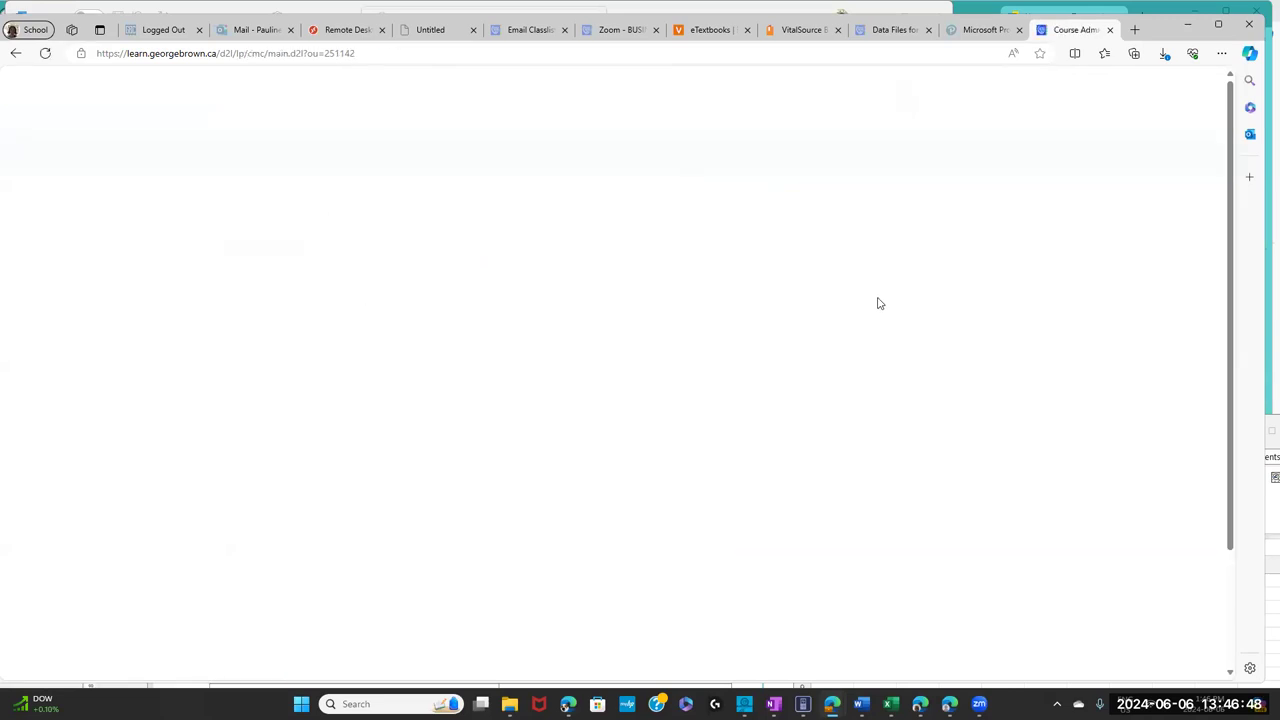
click(674, 532)
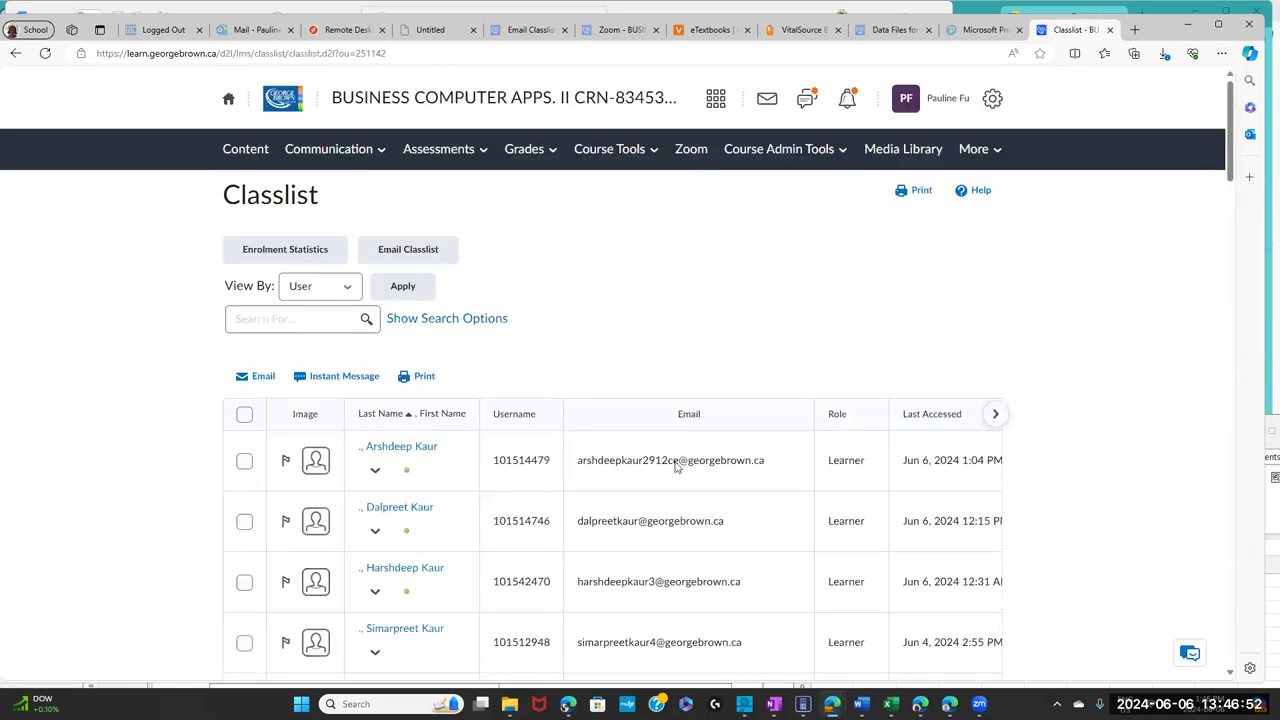
click(418, 252)
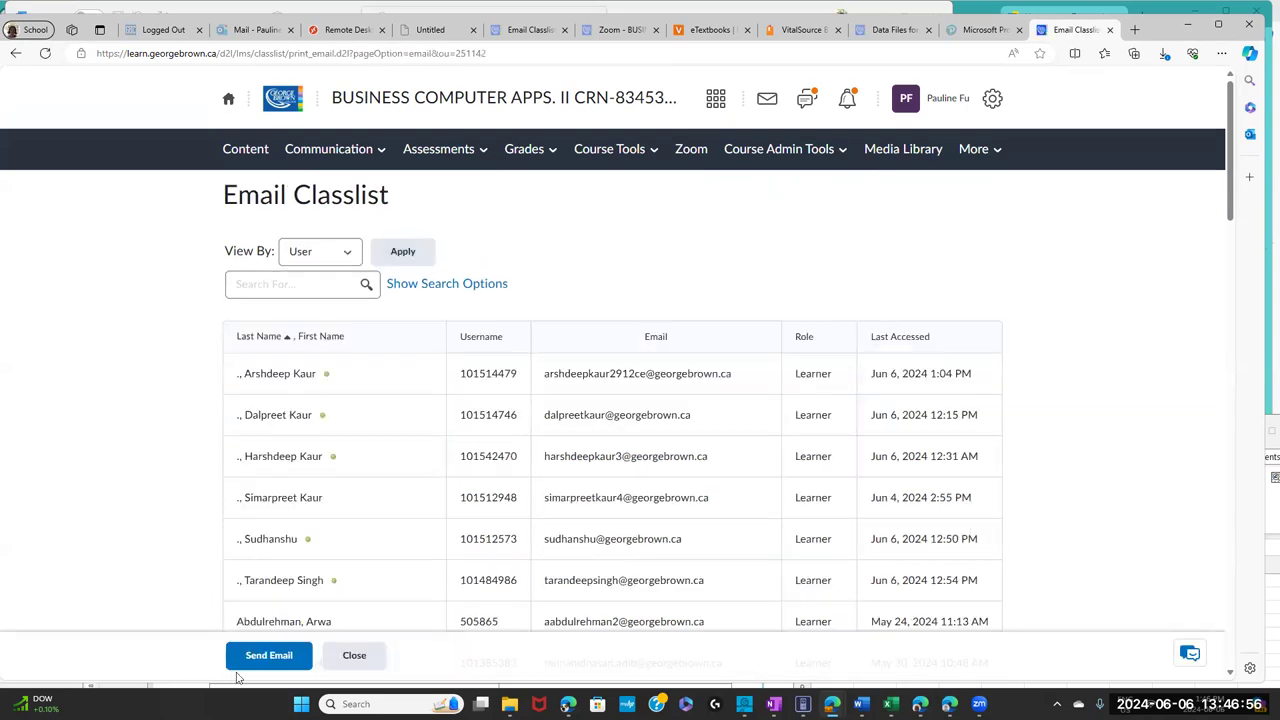
- Send the class an email with the pasted announcement as body and 'Important due dates' added to the subject
click(240, 657)
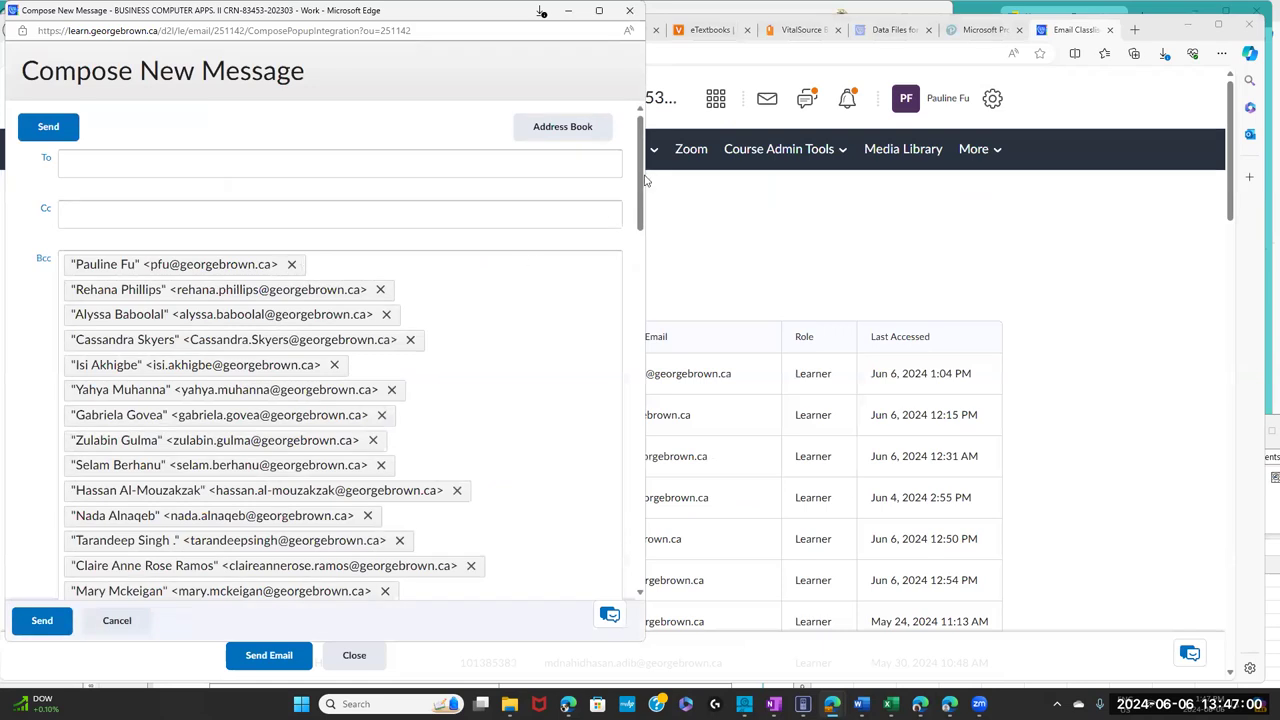
scroll(330, 393, down, 10)
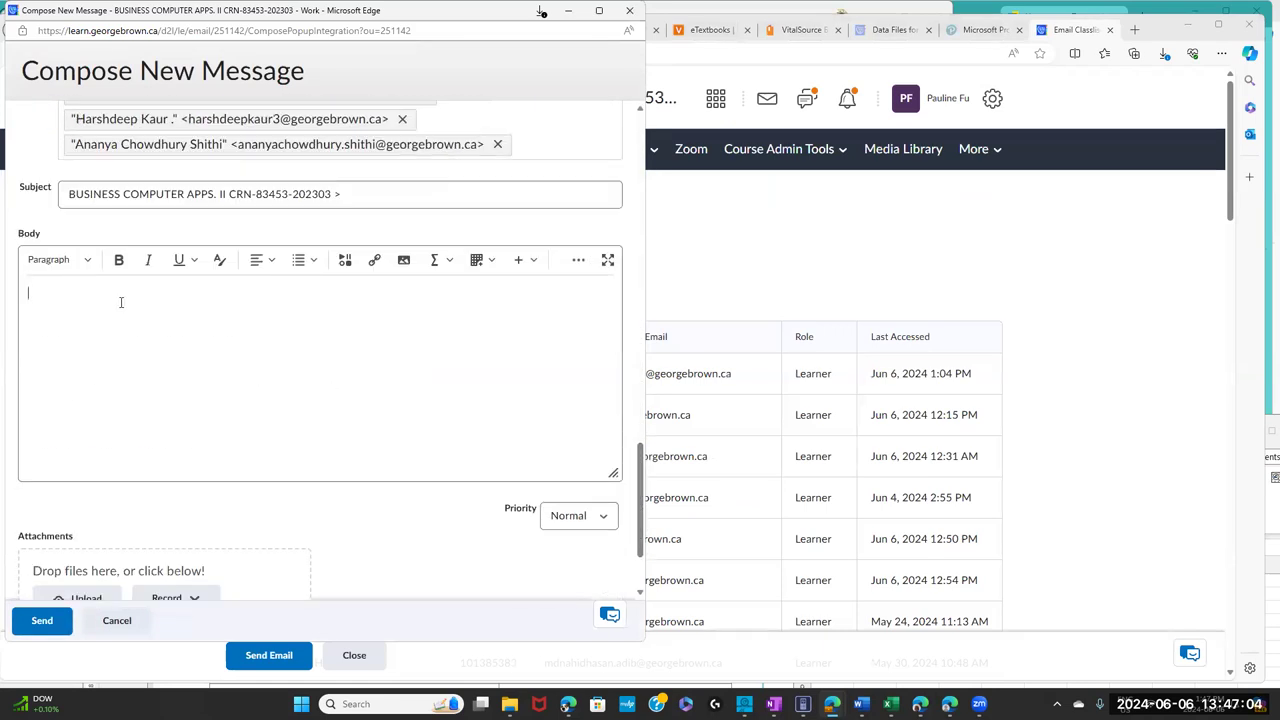
key(ctrl+v)
drag(617, 430, 622, 290)
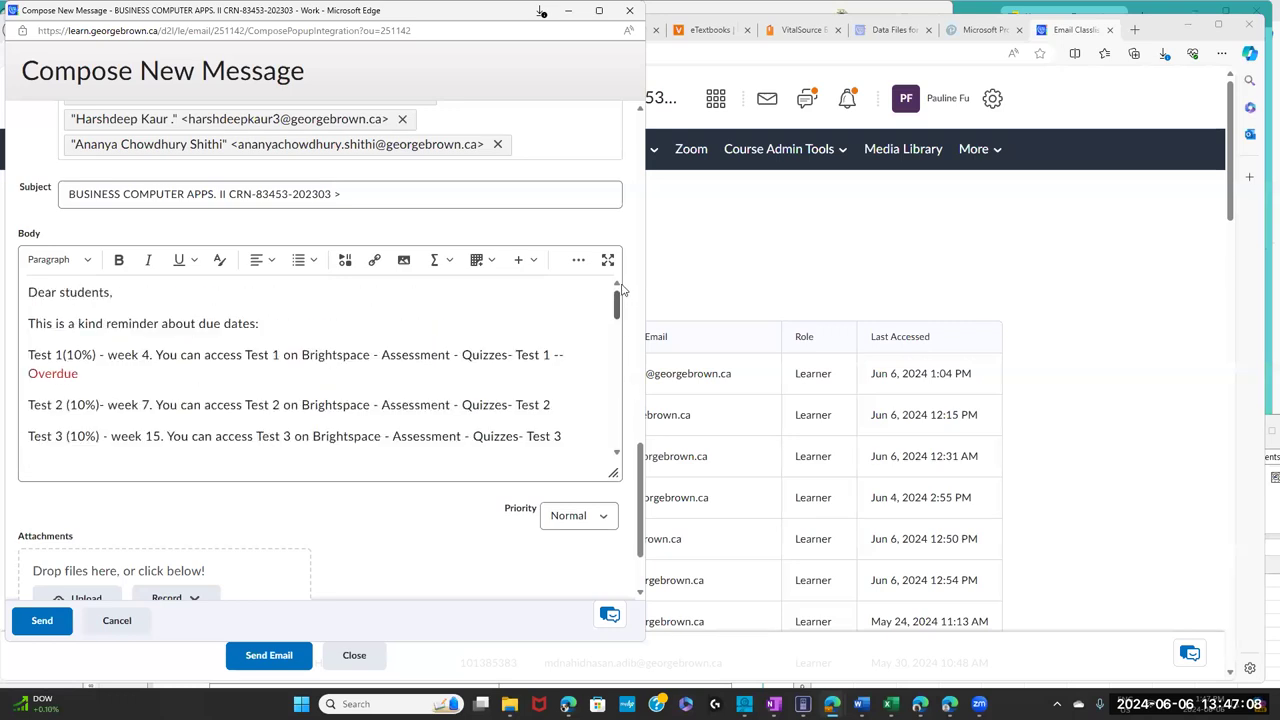
click(343, 193)
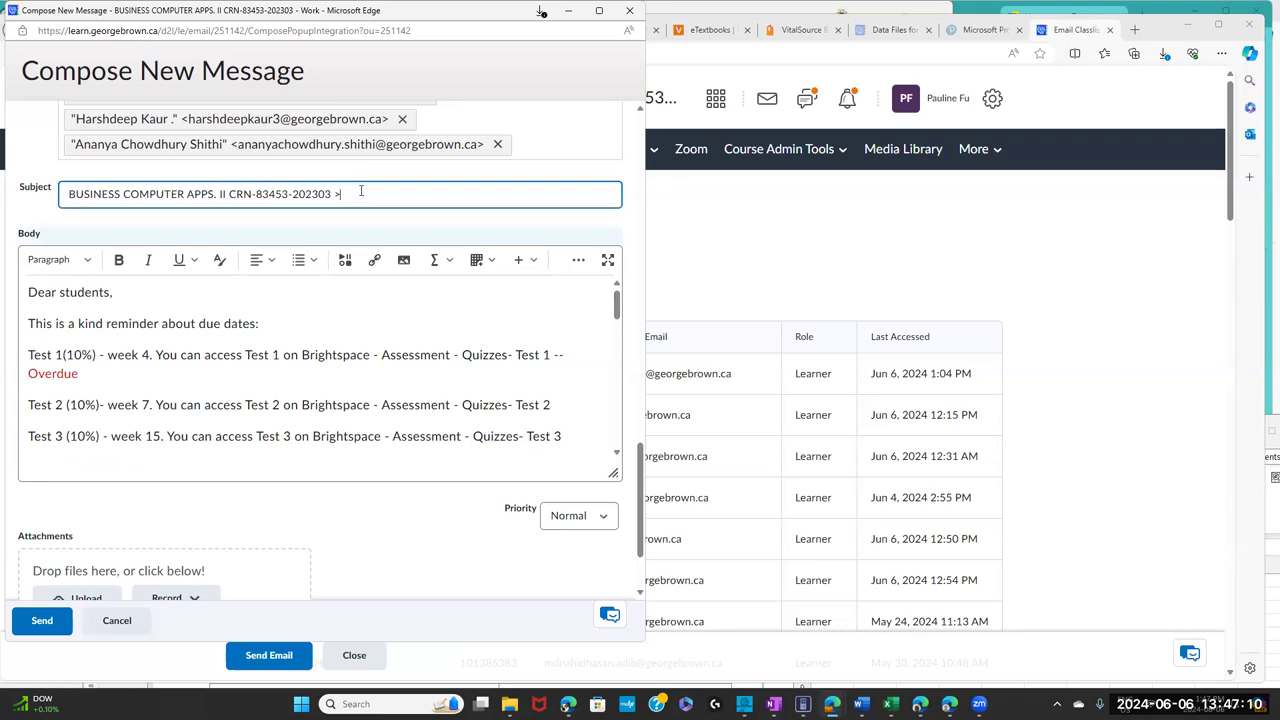
text(Important due dates)
click(41, 620)
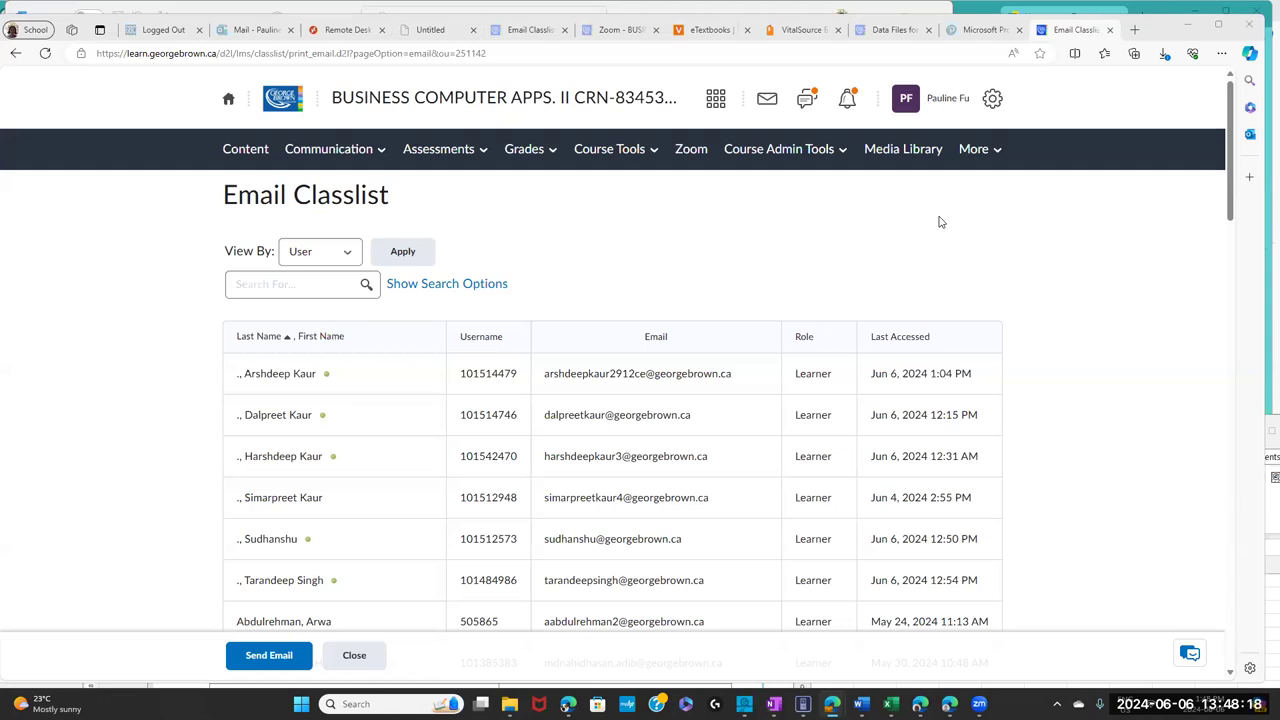
click(345, 160)
- Return to Announcements and scroll through the published reminder's Overdue items
click(340, 190)
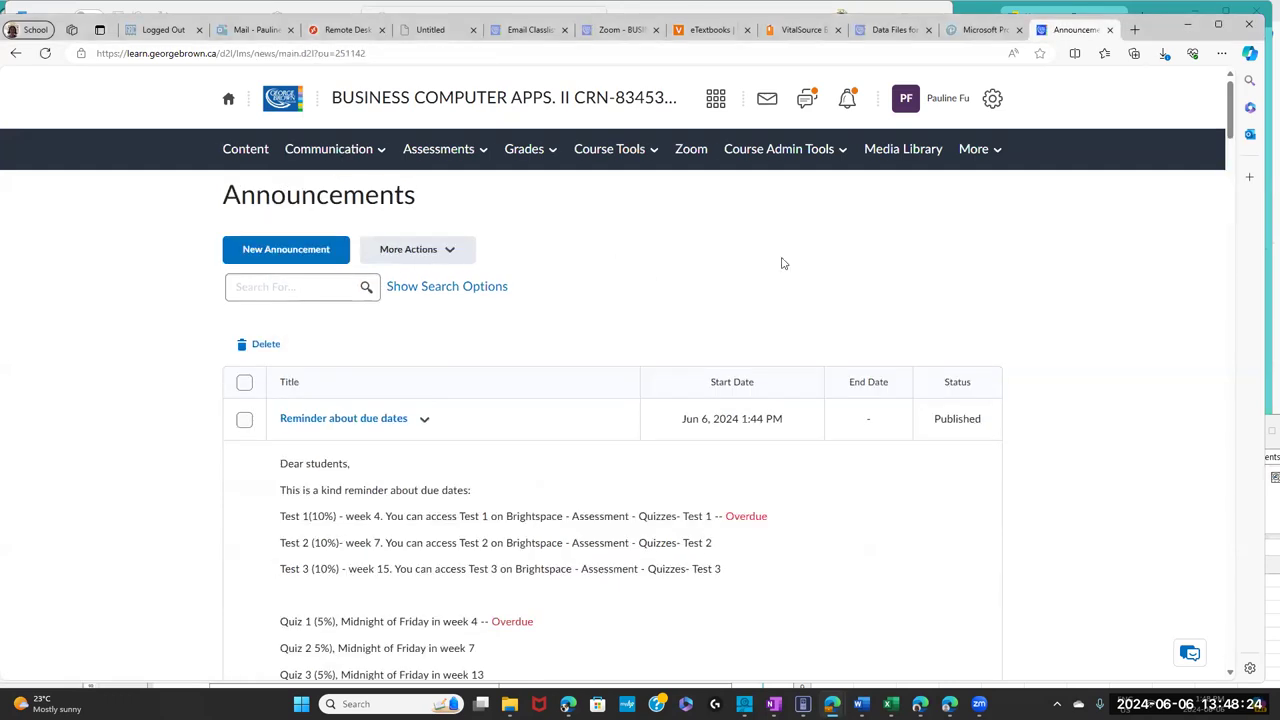
drag(1231, 118, 1234, 145)
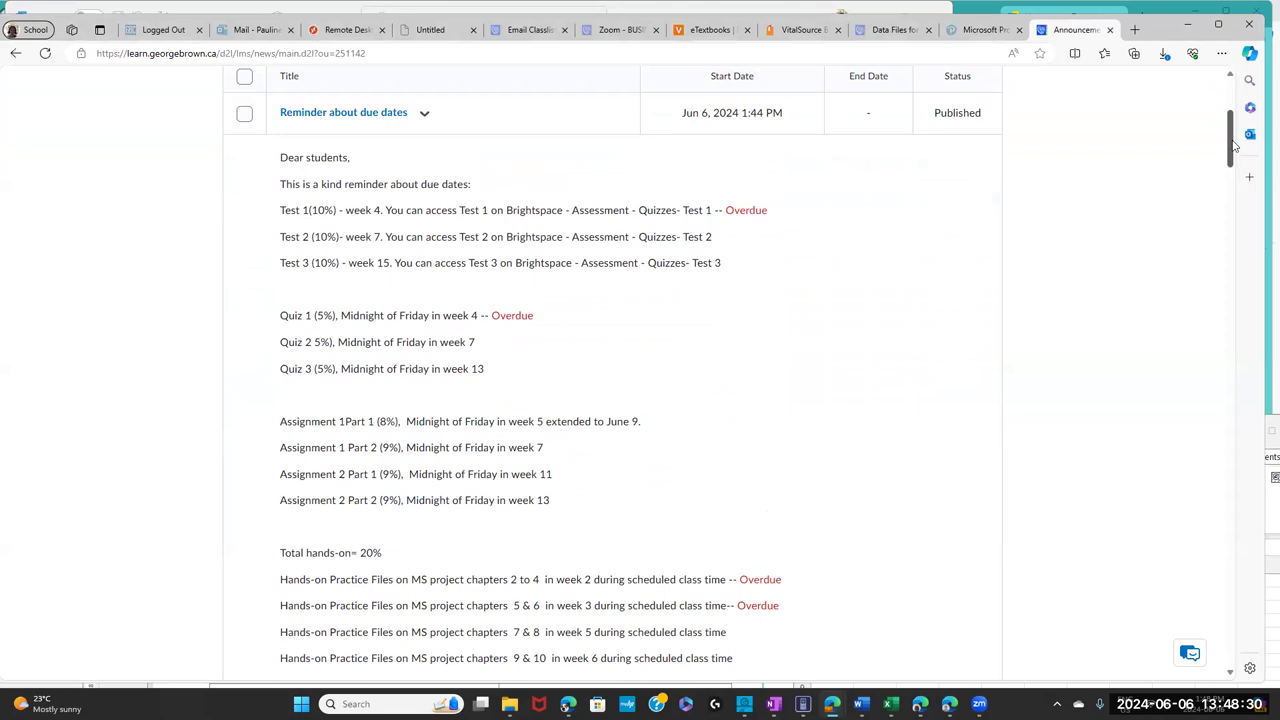